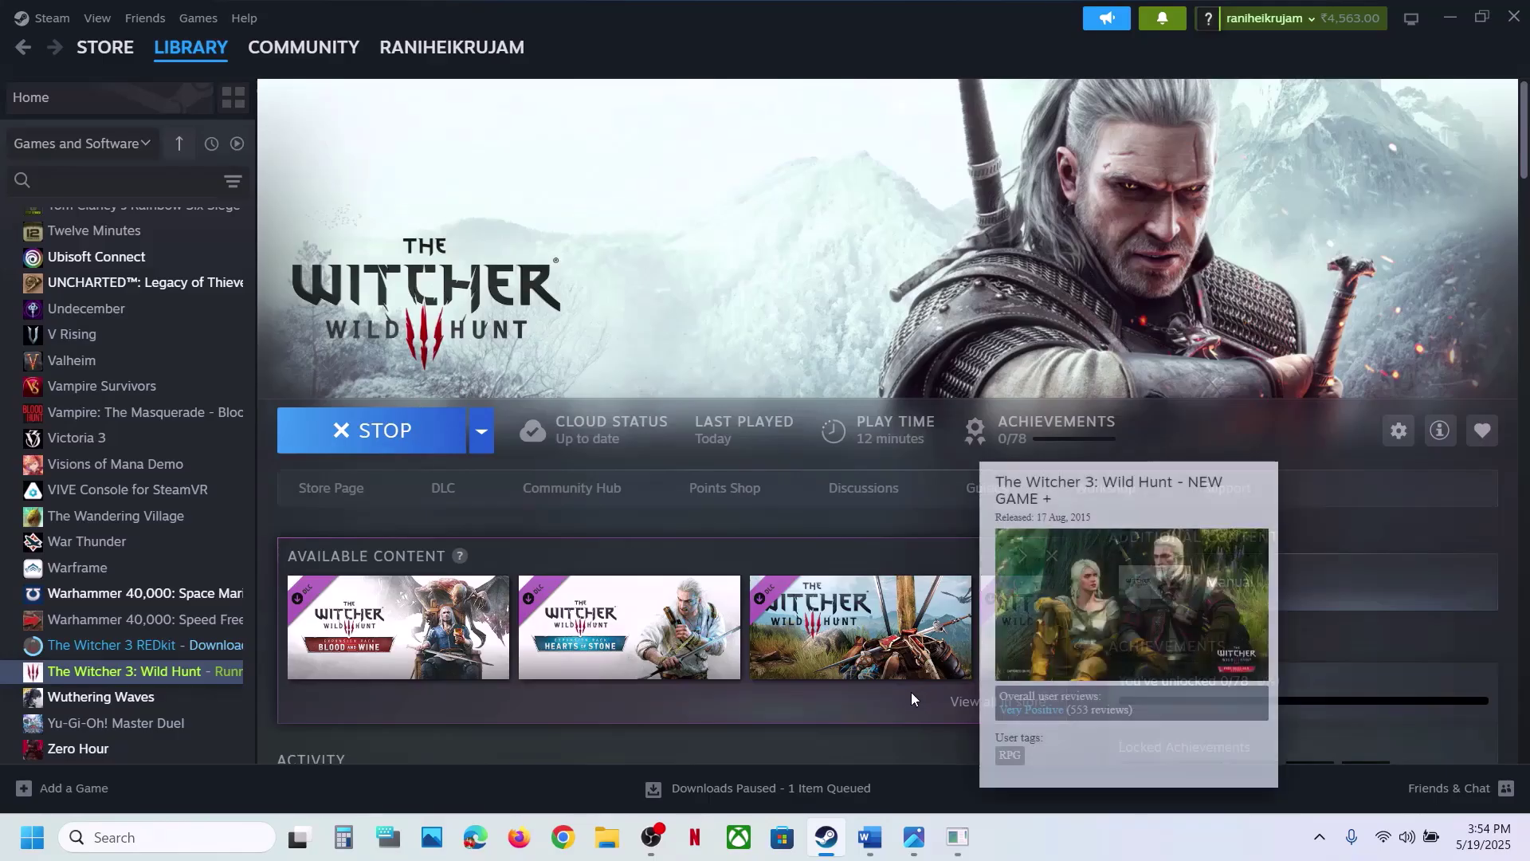
# Step: Switch to the game launcher and check The Witcher 3: Wild Hunt's DirectX 12 and DirectX 11 game version options
pyautogui.click(959, 837)
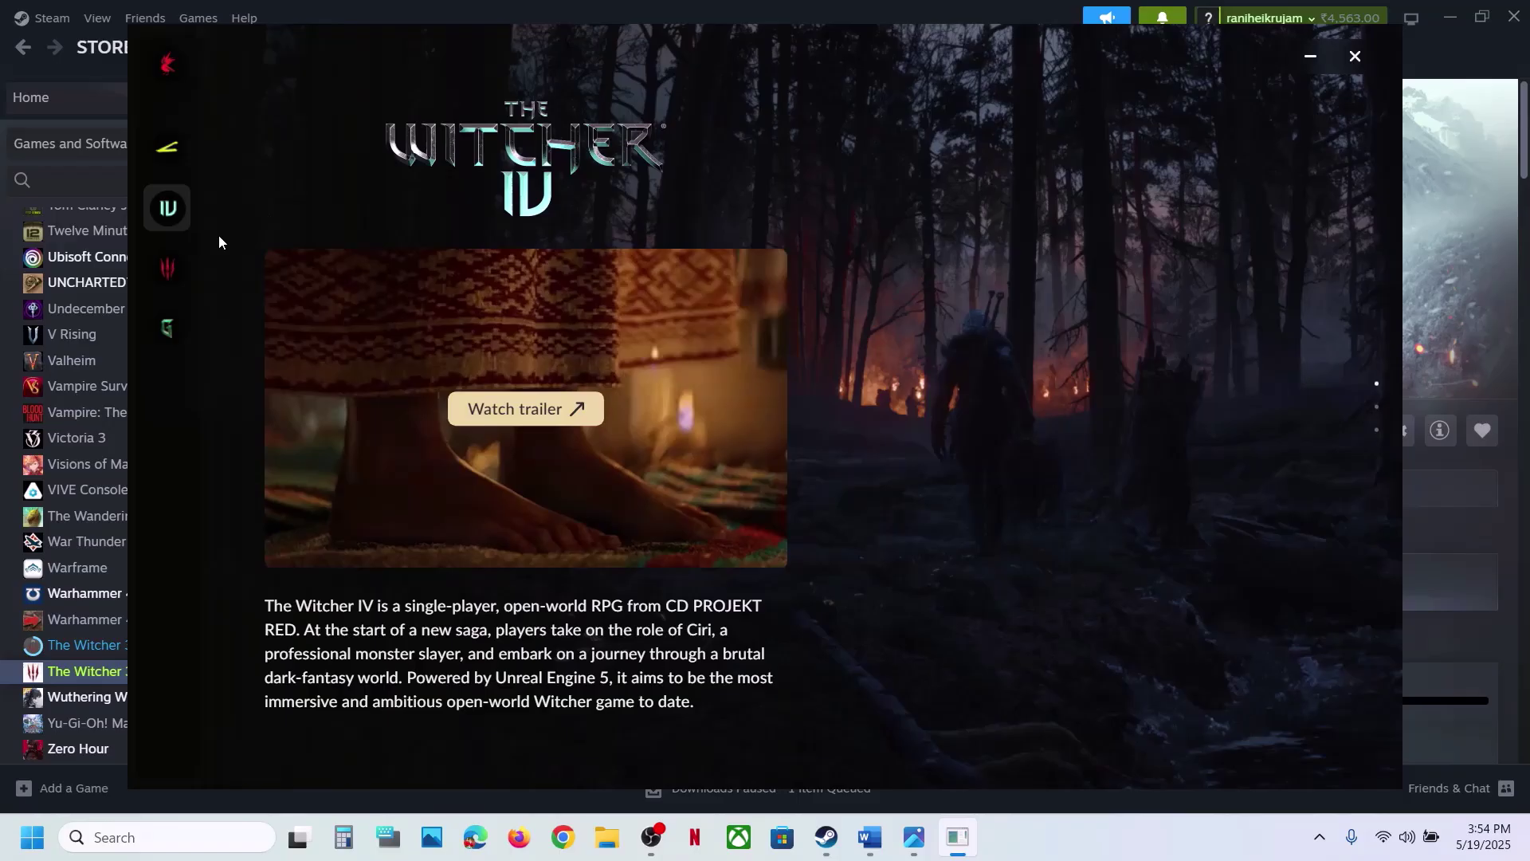
pyautogui.click(167, 268)
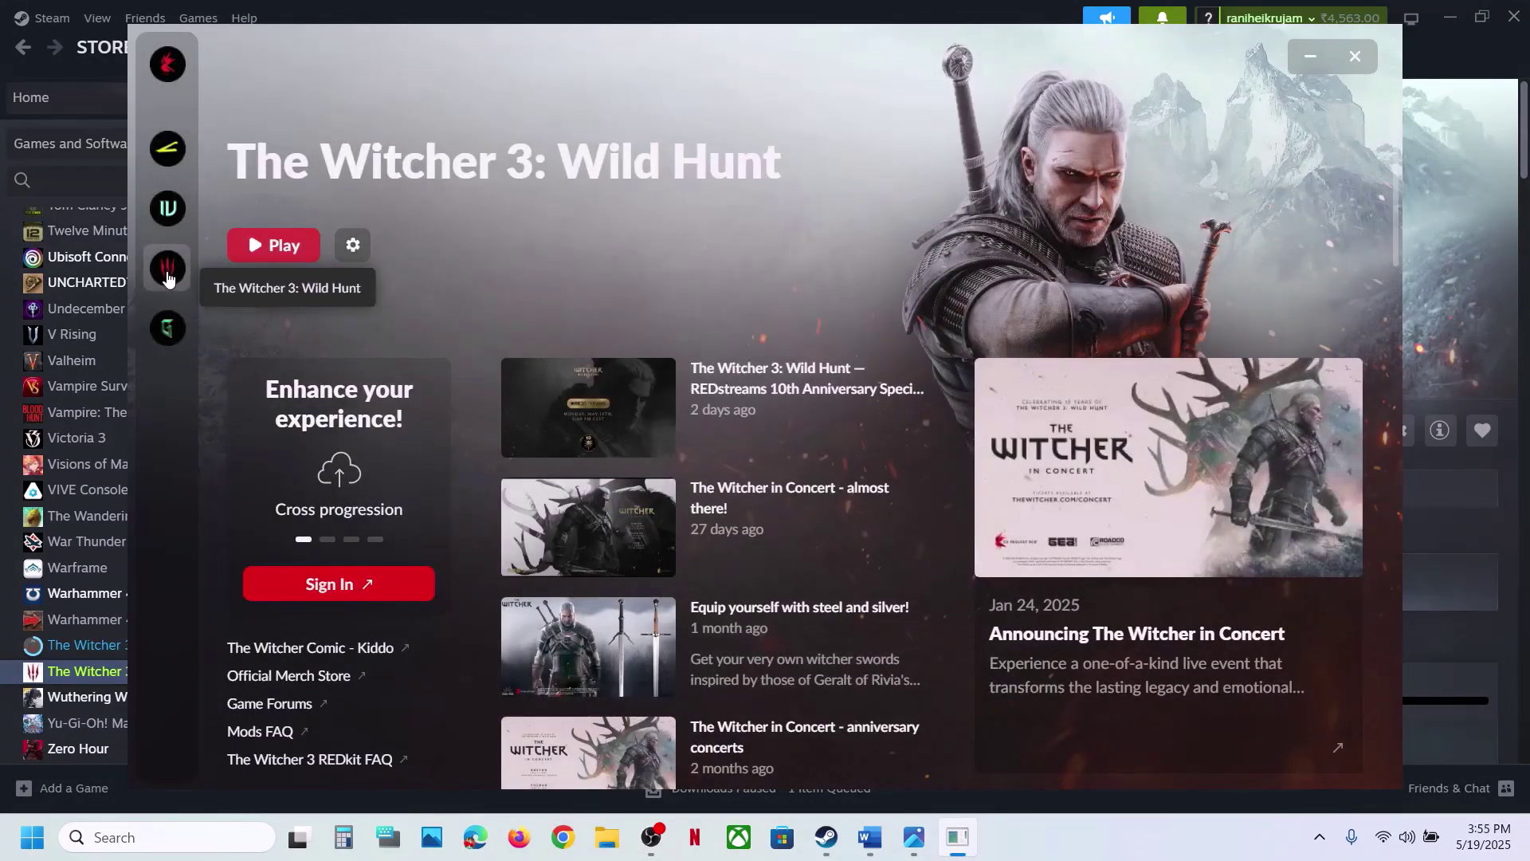
pyautogui.click(353, 245)
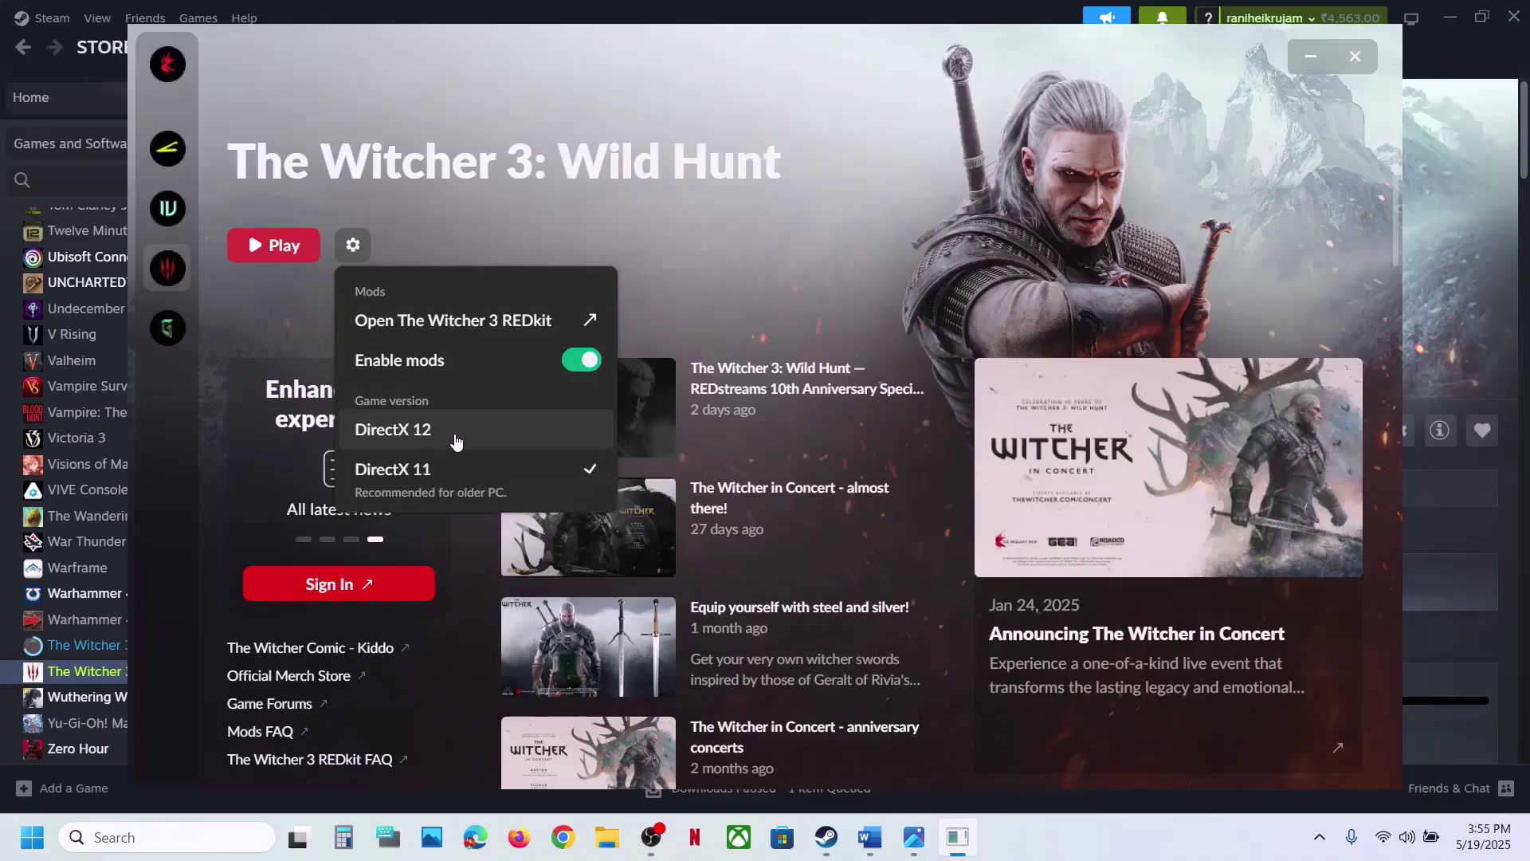
pyautogui.click(697, 285)
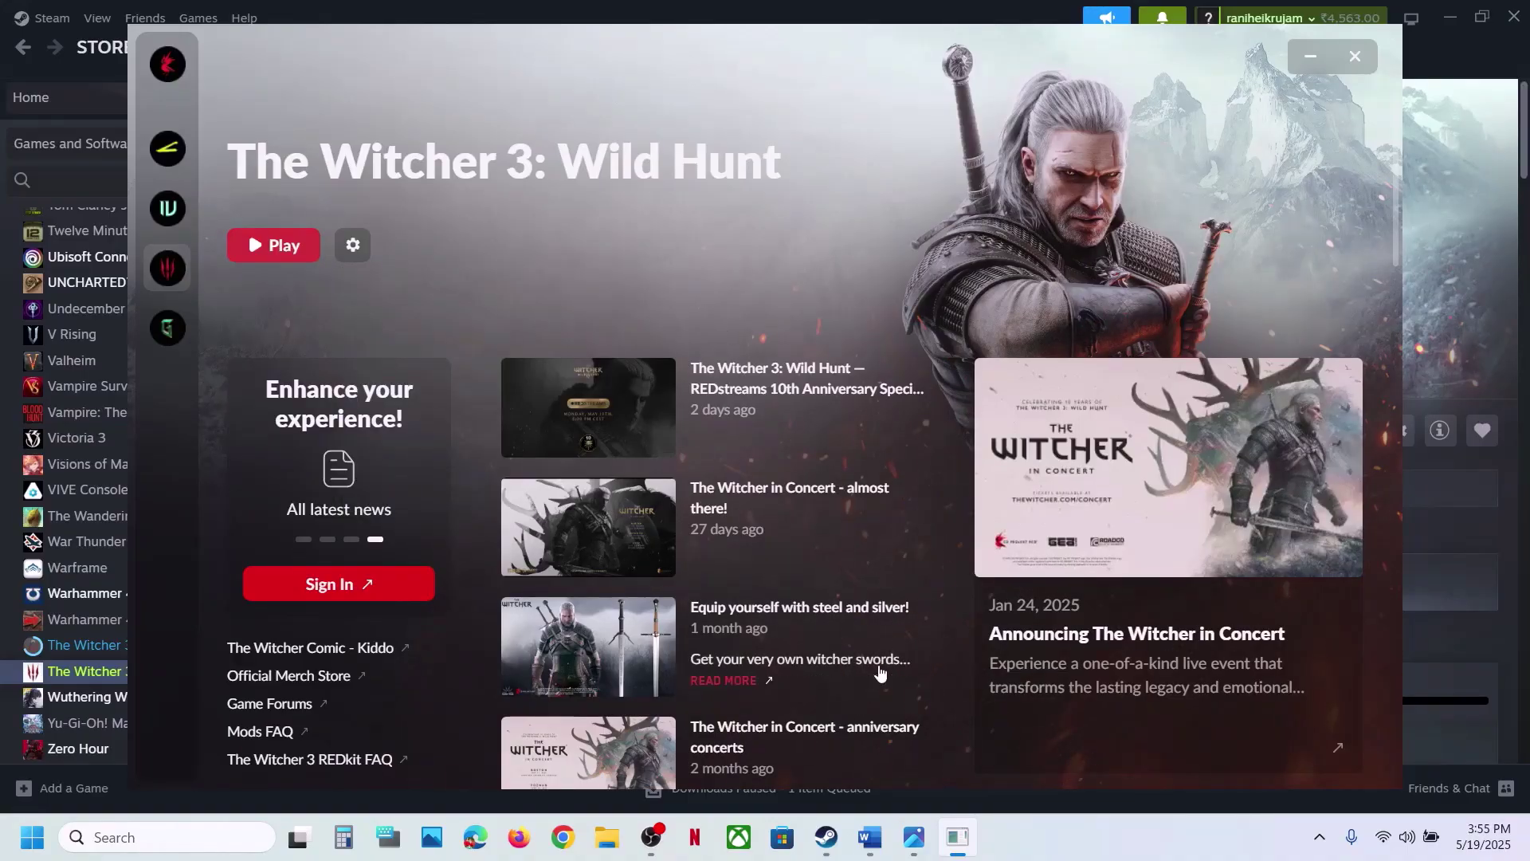
# Step: Close the game launcher and copy the --launcher-skip line from Step 2 of the Word notes
pyautogui.click(870, 836)
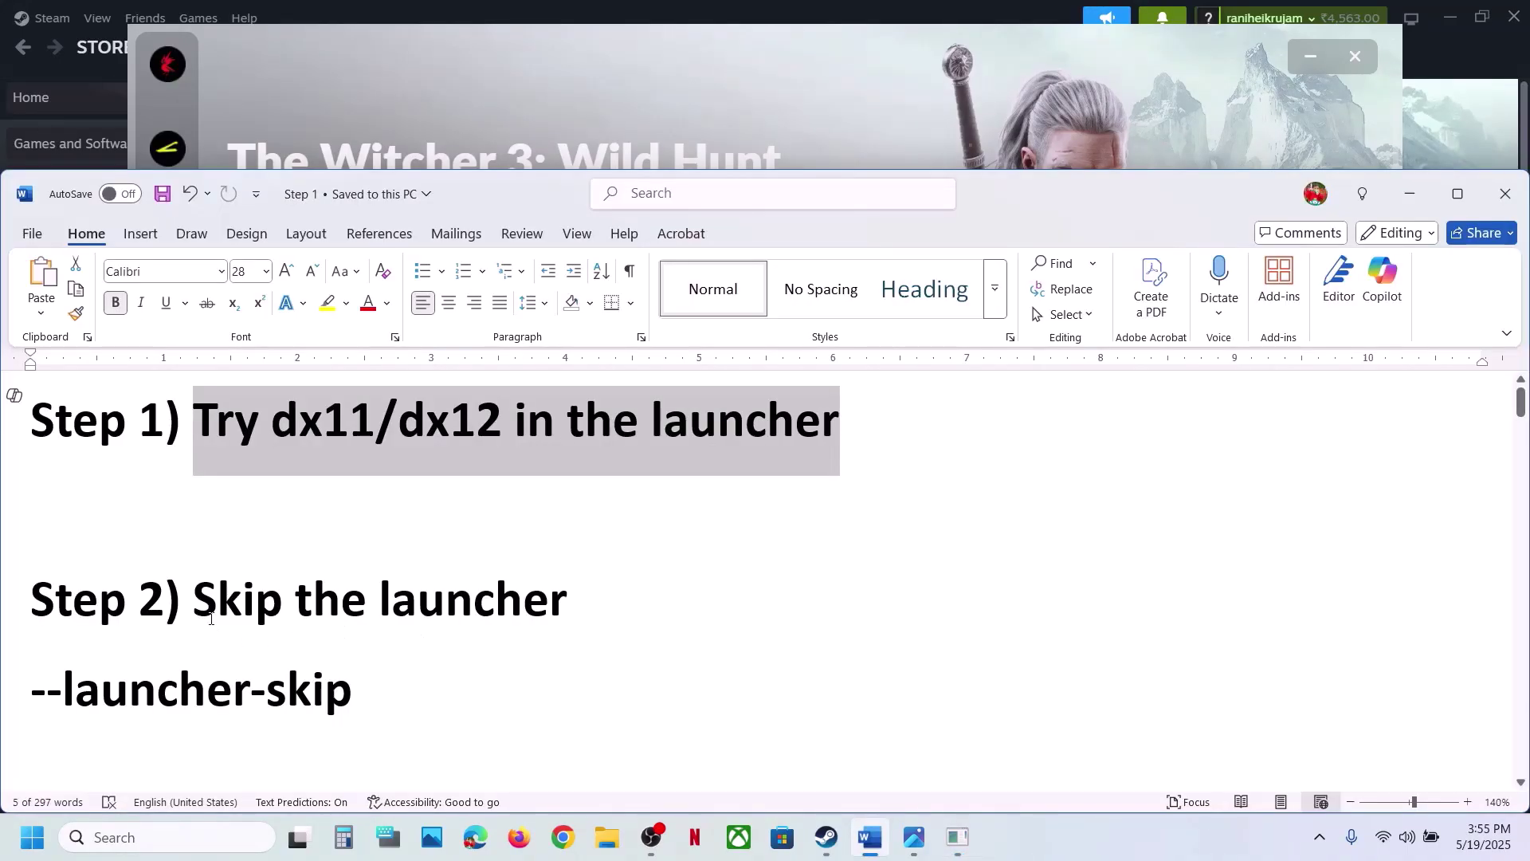
pyautogui.moveTo(207, 608); pyautogui.dragTo(570, 610)
pyautogui.click(879, 131)
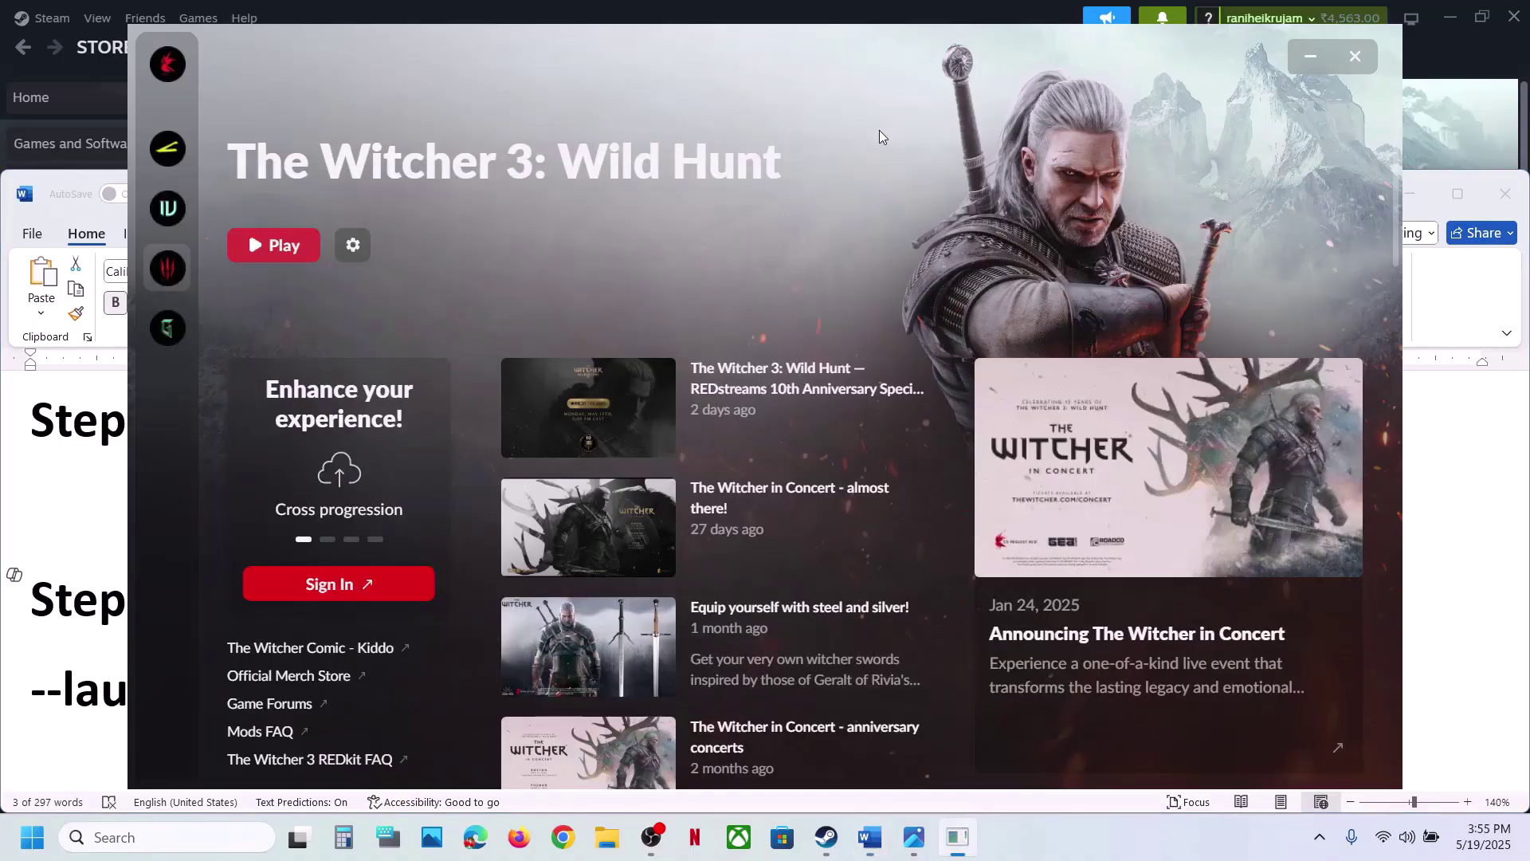
pyautogui.click(1355, 55)
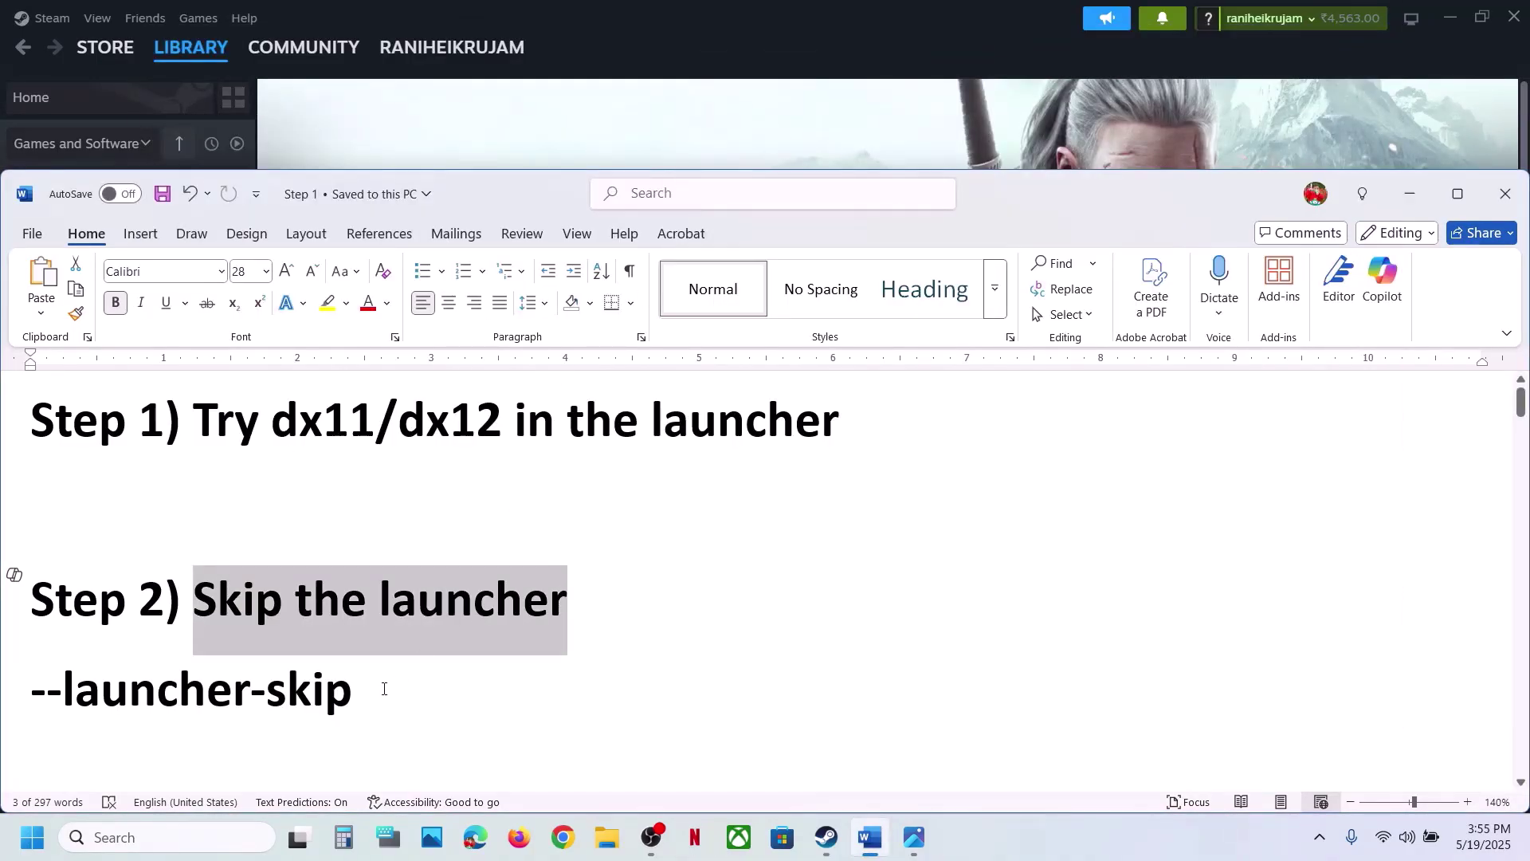
pyautogui.moveTo(383, 688); pyautogui.dragTo(30, 691)
pyautogui.hotkey('ctrl', 'c')
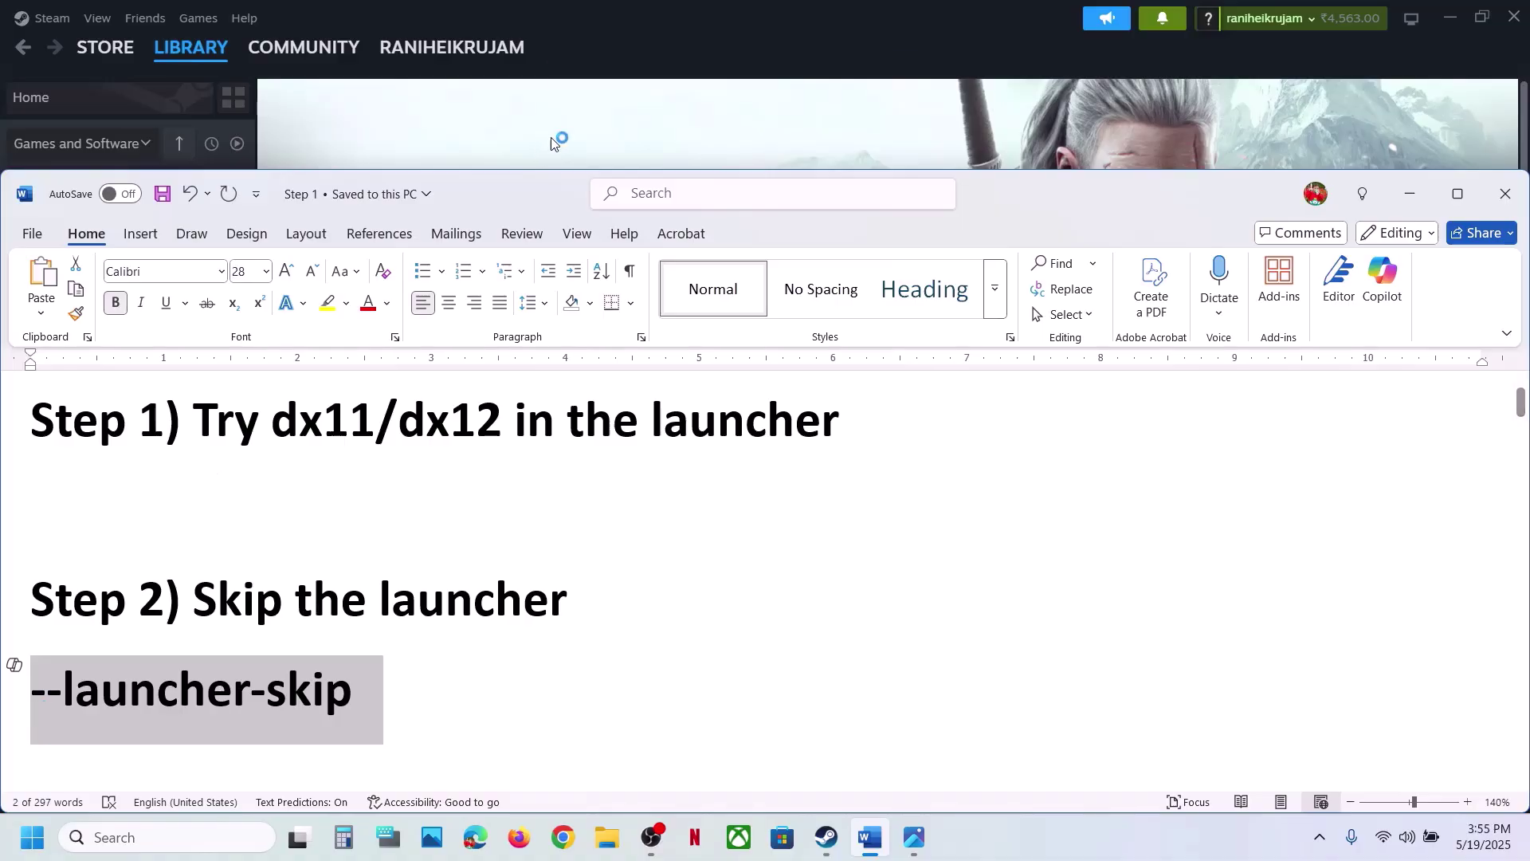
# Step: Set The Witcher 3: Wild Hunt's launch options in Steam to --launcher-skip and close its properties
pyautogui.click(551, 137)
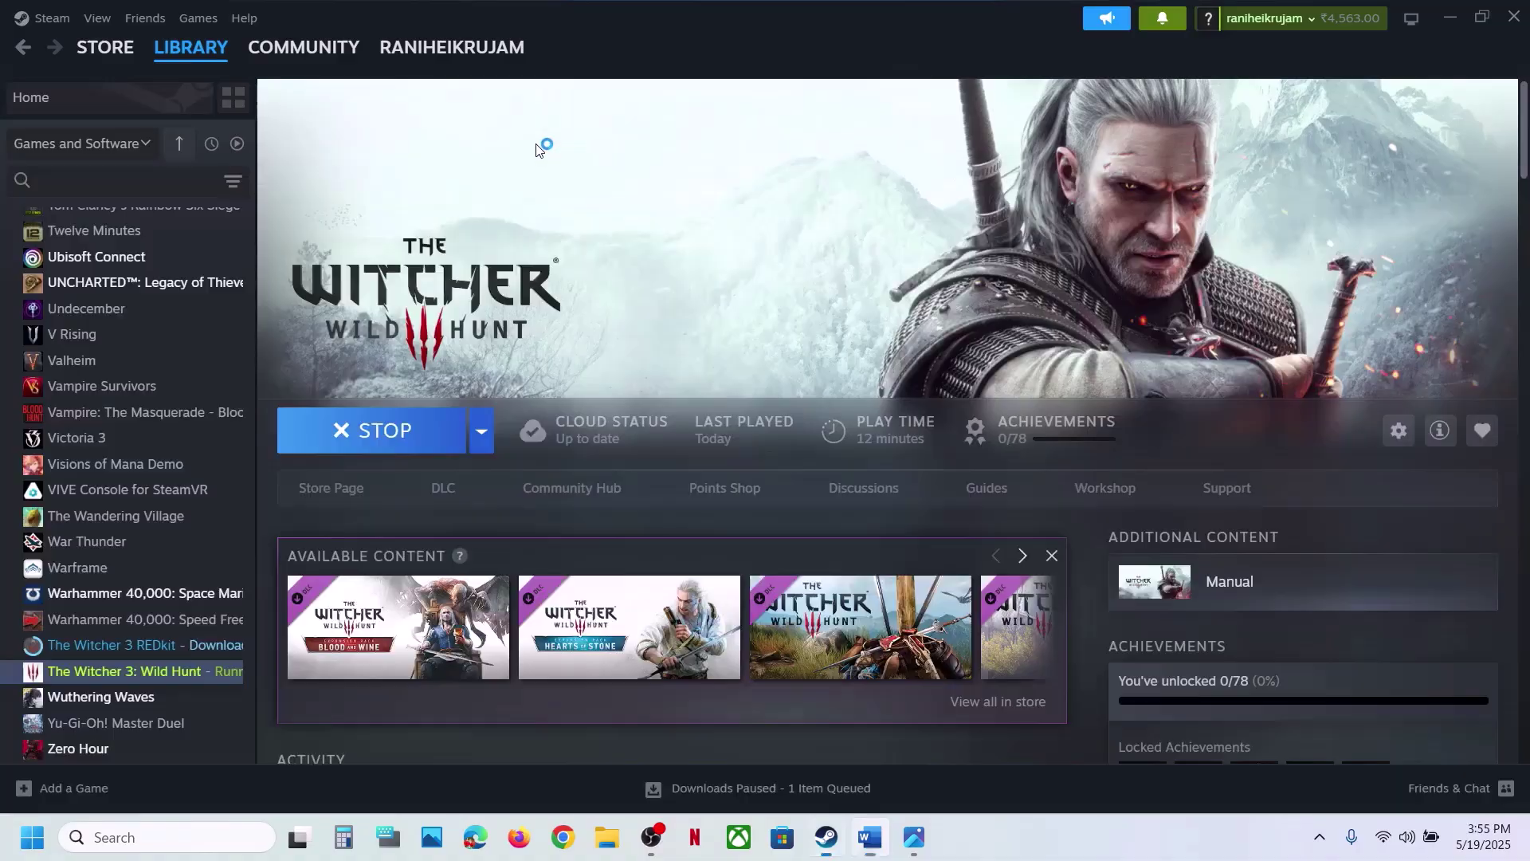
pyautogui.rightClick(133, 679)
pyautogui.click(214, 660)
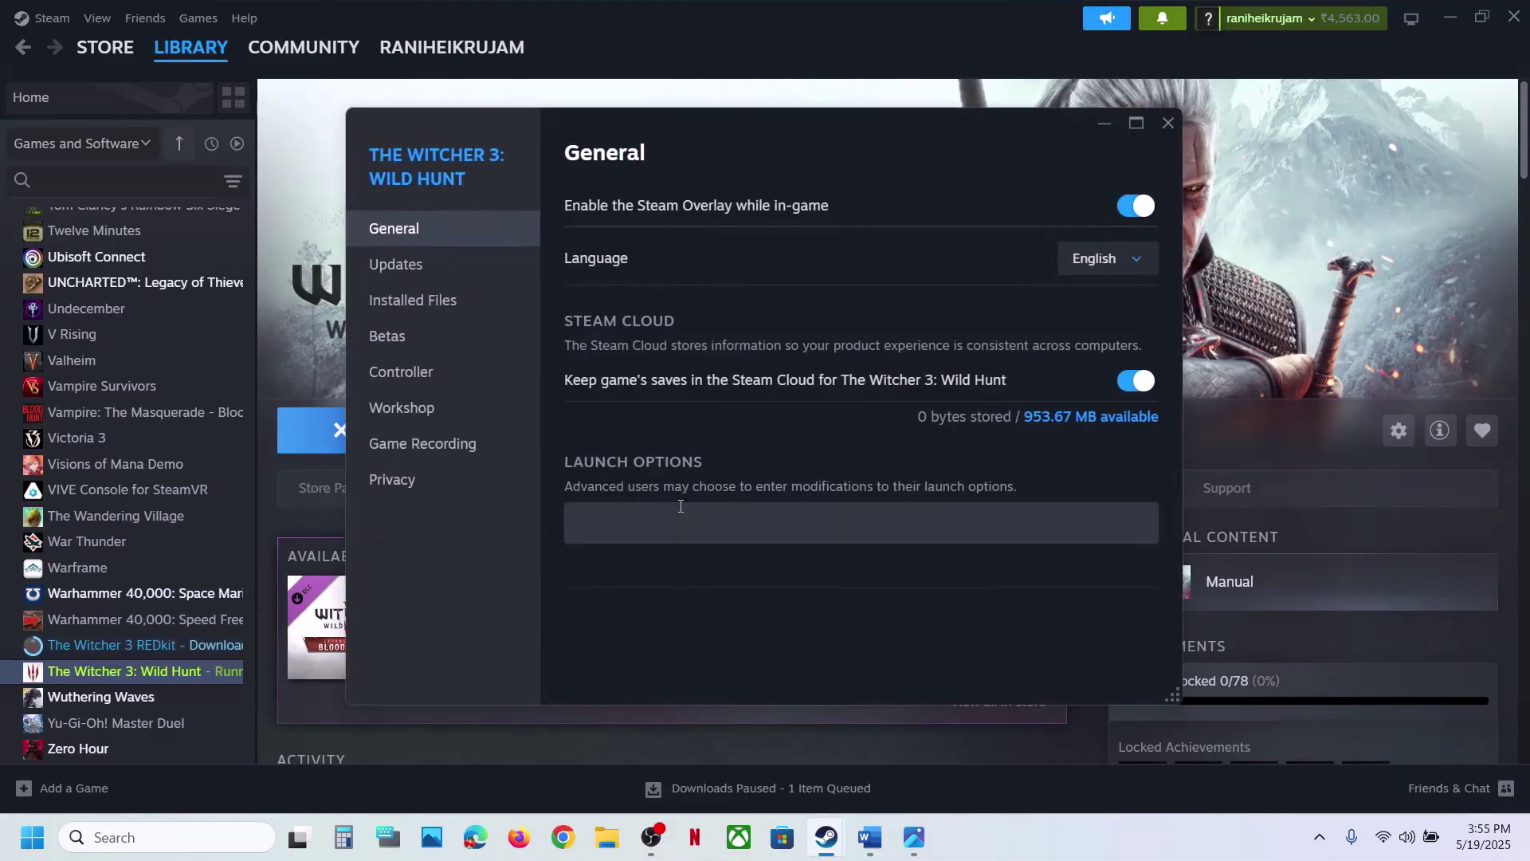
pyautogui.click(644, 517)
pyautogui.hotkey('ctrl', 'v')
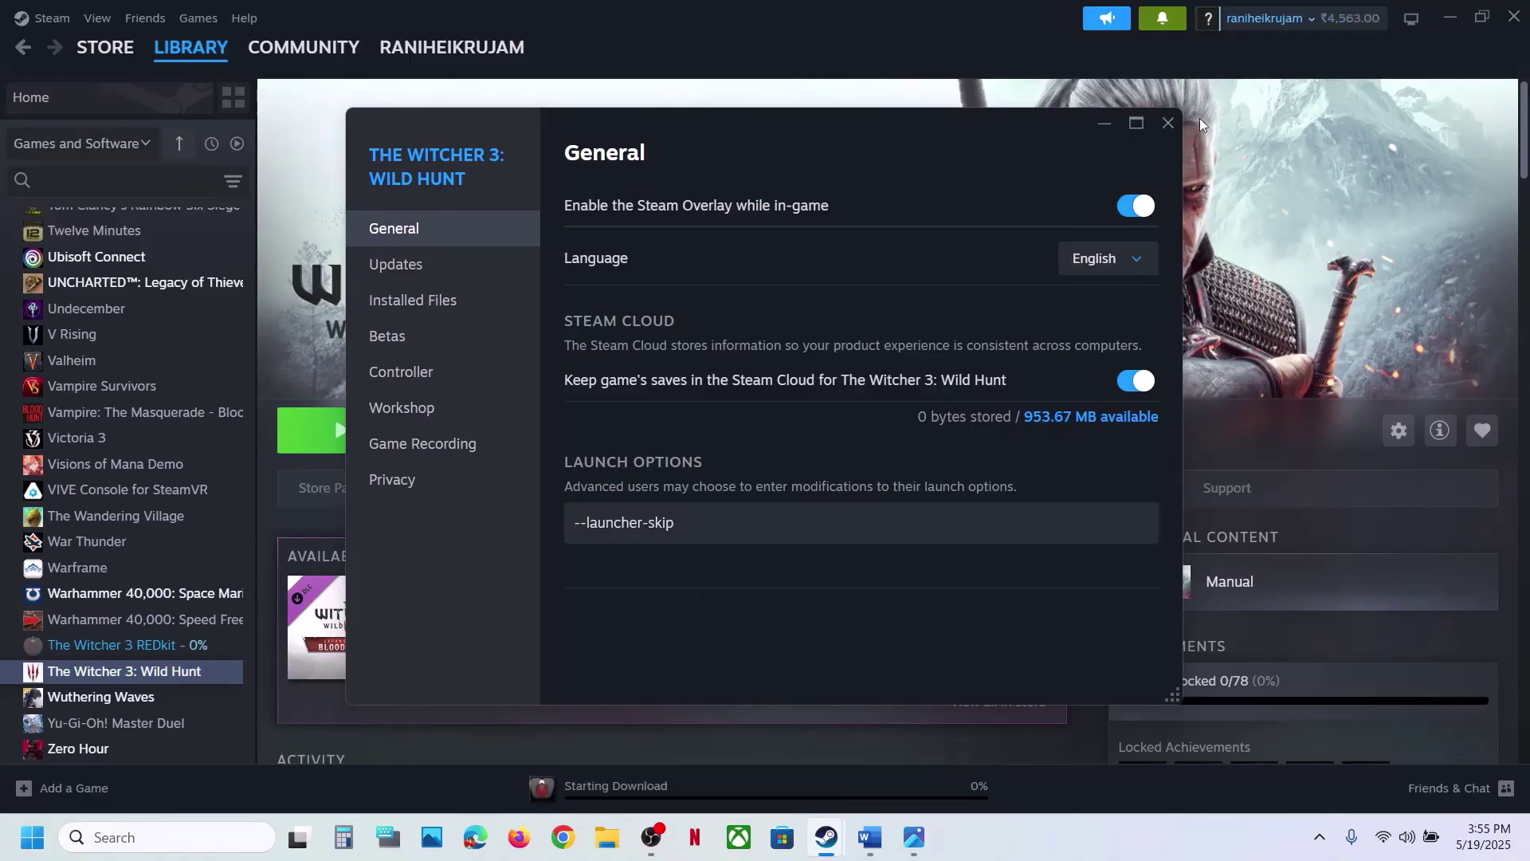
pyautogui.click(1169, 123)
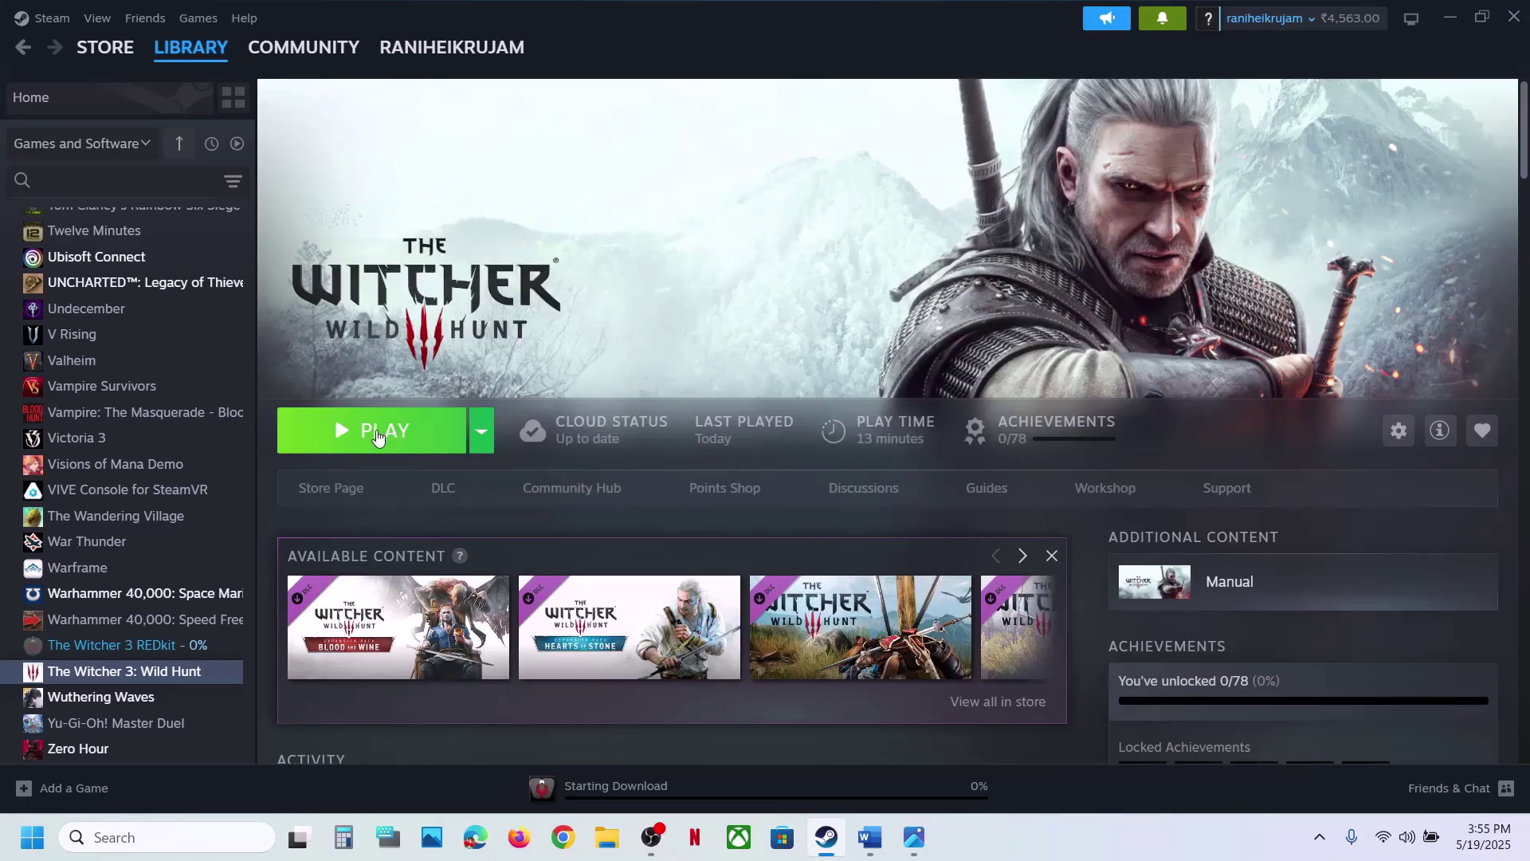
# Step: Switch to the Word notes and highlight the Disable Mods instruction in Step 3
pyautogui.click(891, 837)
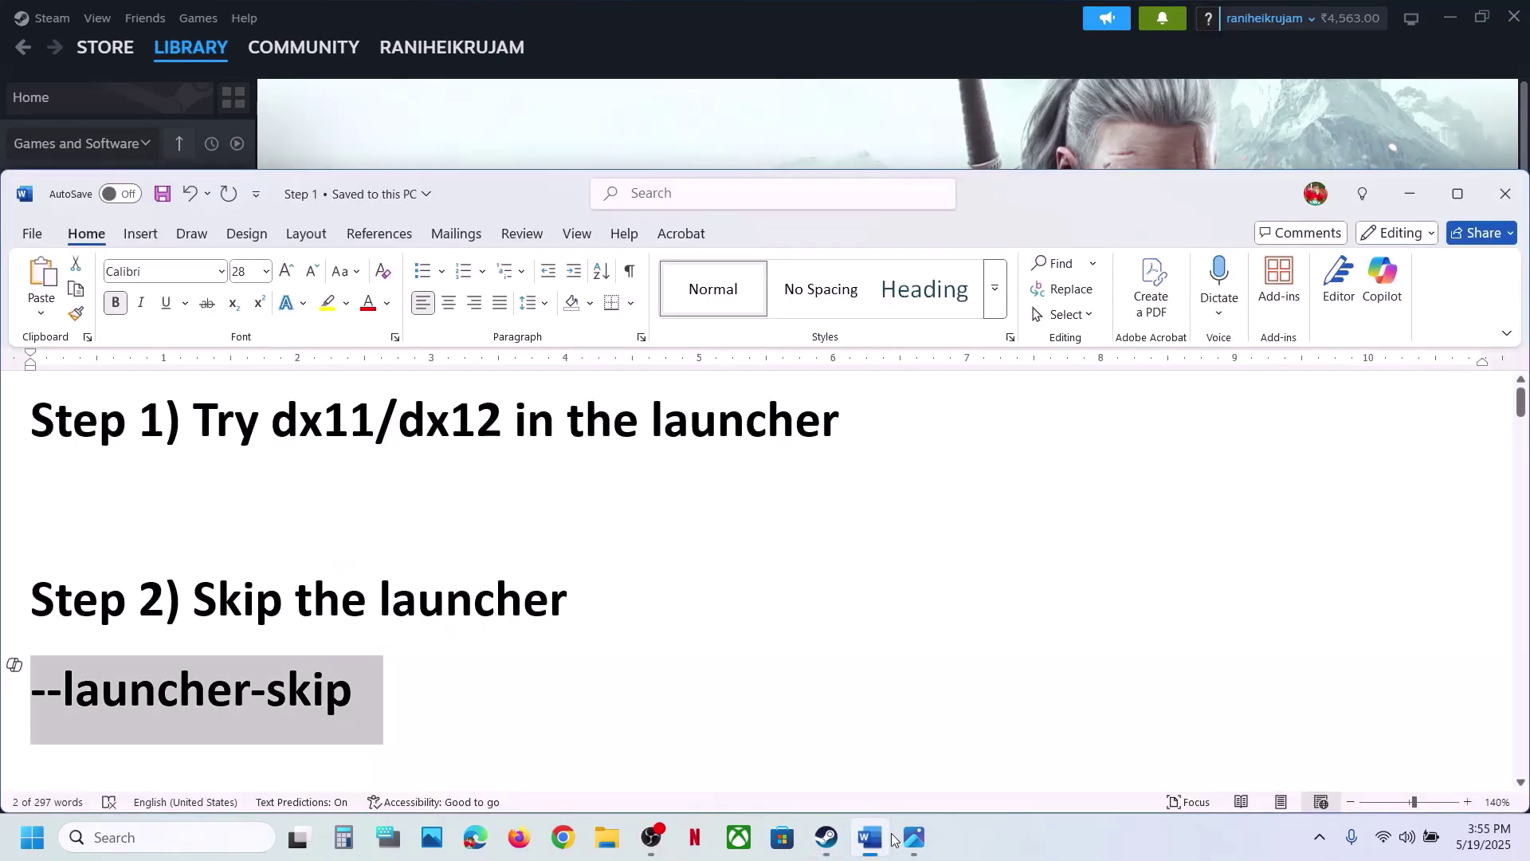
pyautogui.scroll(-5, 434, 596)
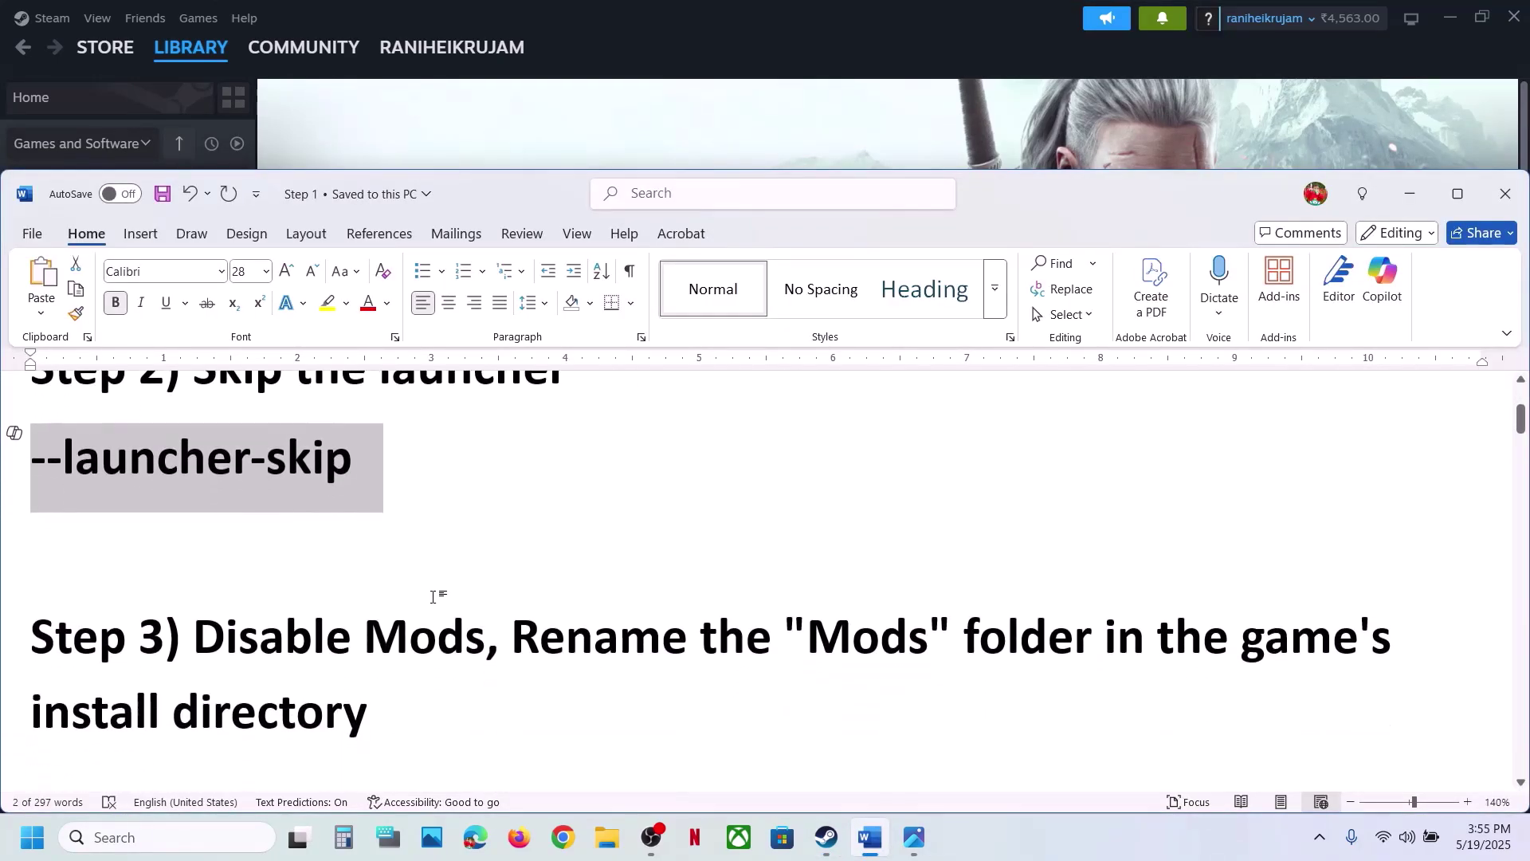
pyautogui.moveTo(195, 623); pyautogui.dragTo(409, 622)
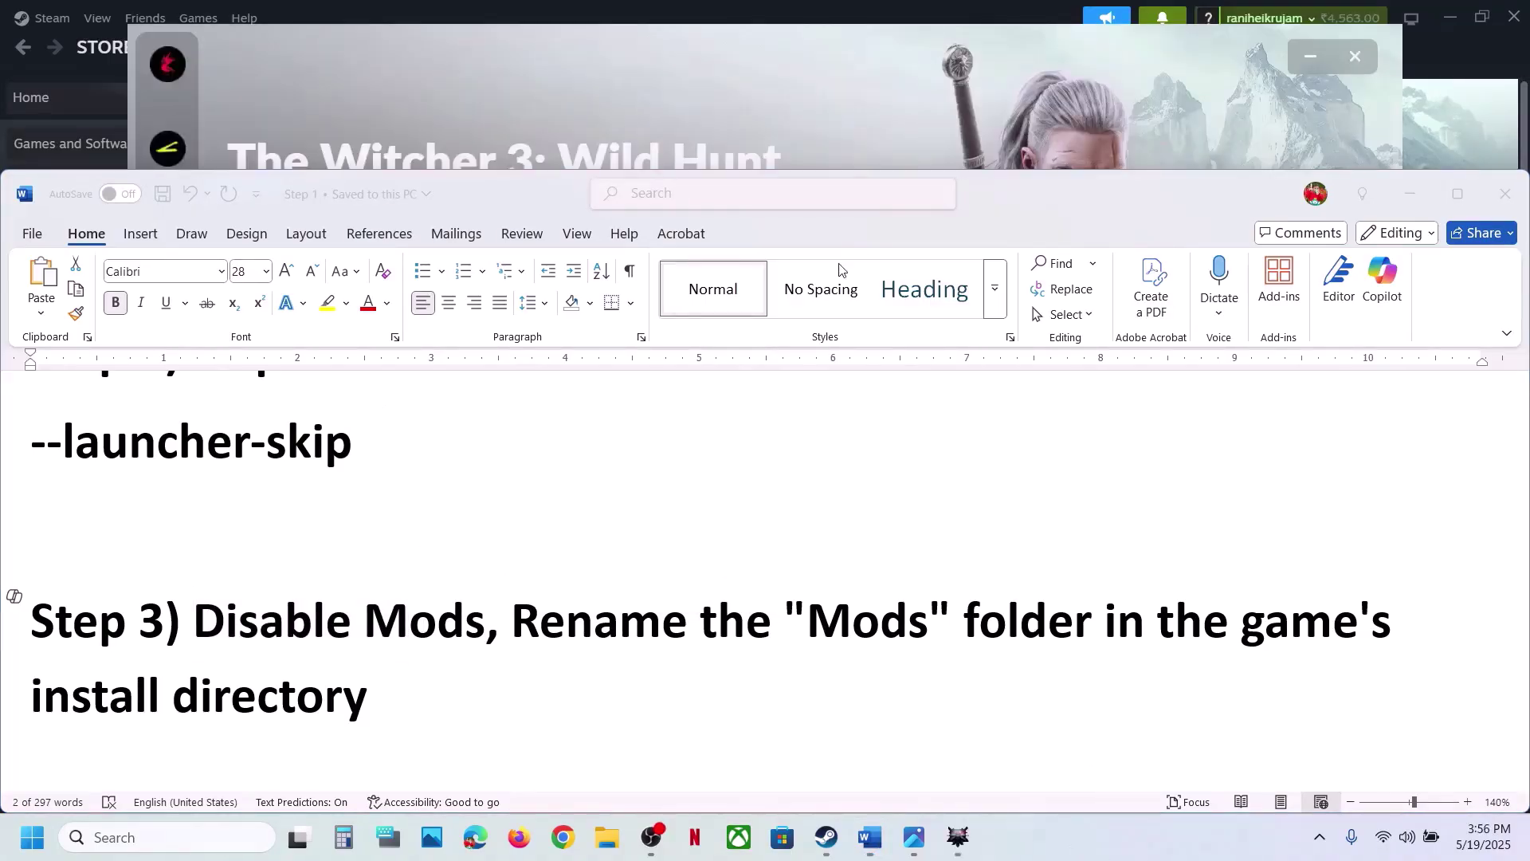
# Step: Switch off Enable mods for The Witcher 3: Wild Hunt in the game launcher and start the game
pyautogui.click(792, 97)
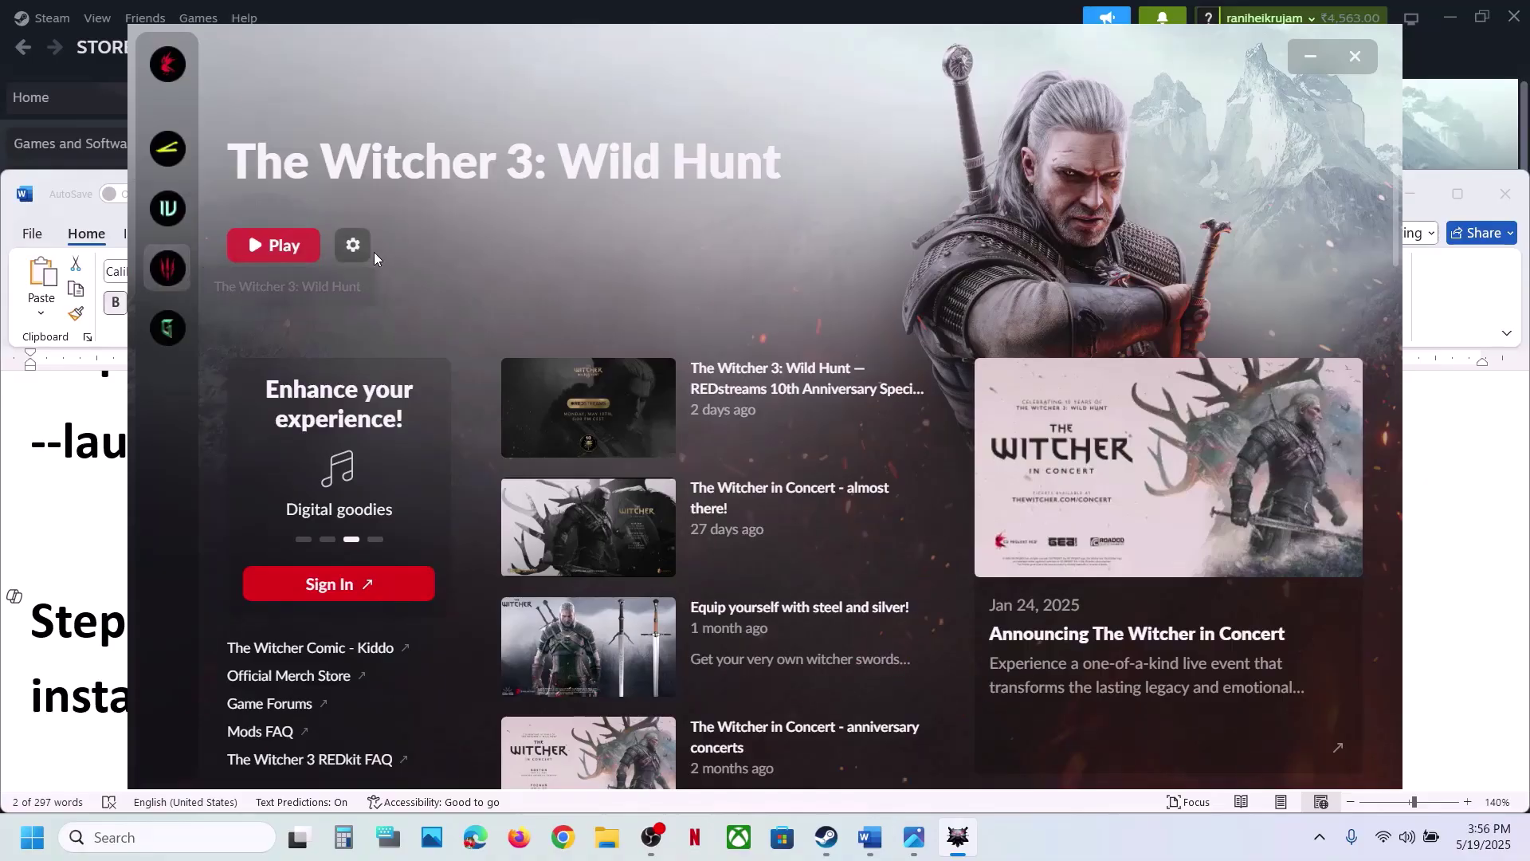
pyautogui.click(355, 245)
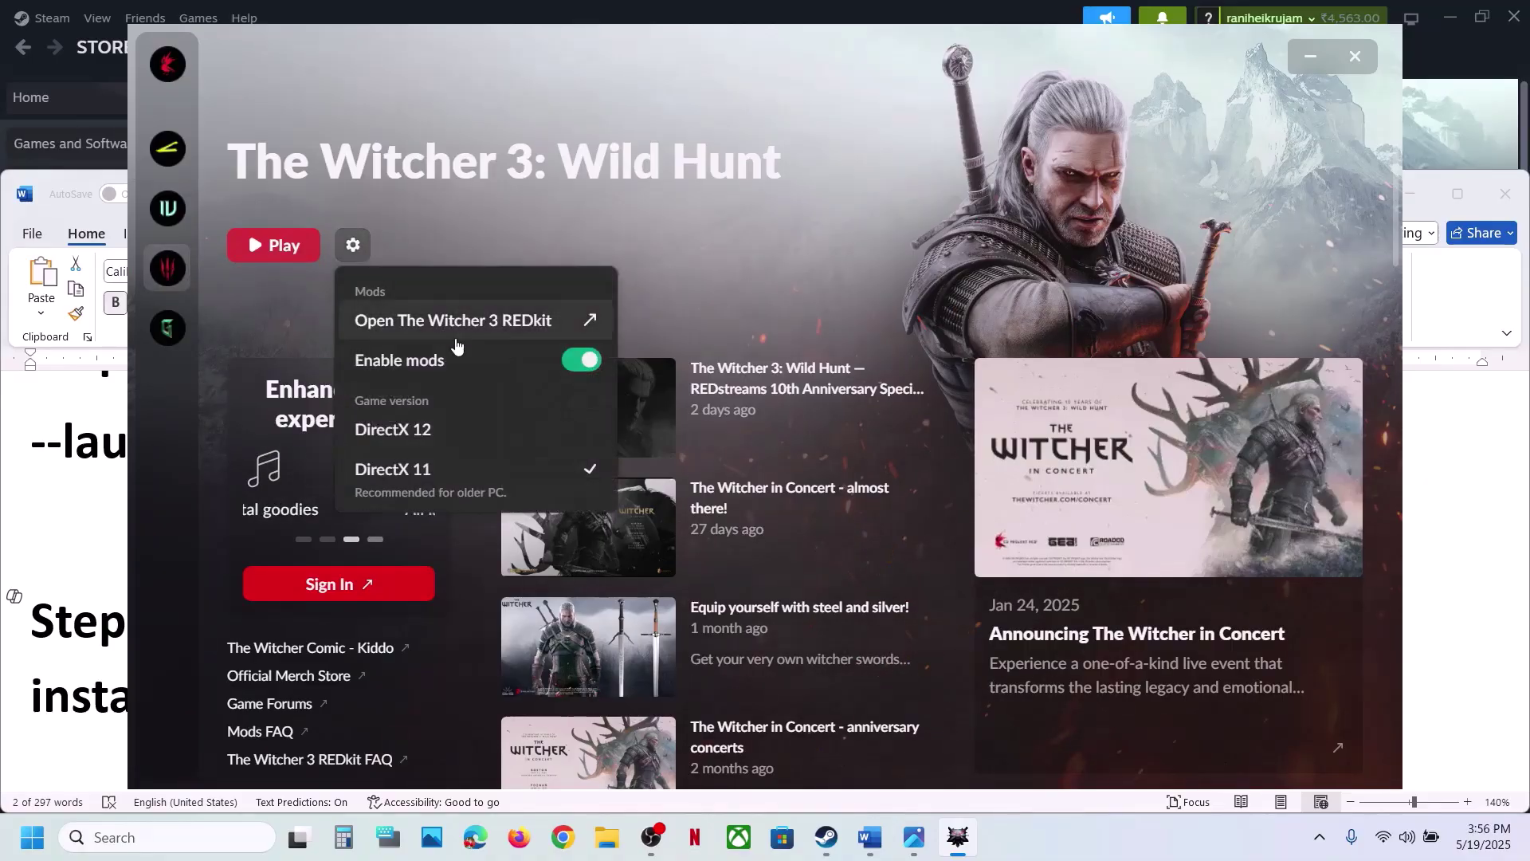
pyautogui.click(582, 360)
pyautogui.click(692, 242)
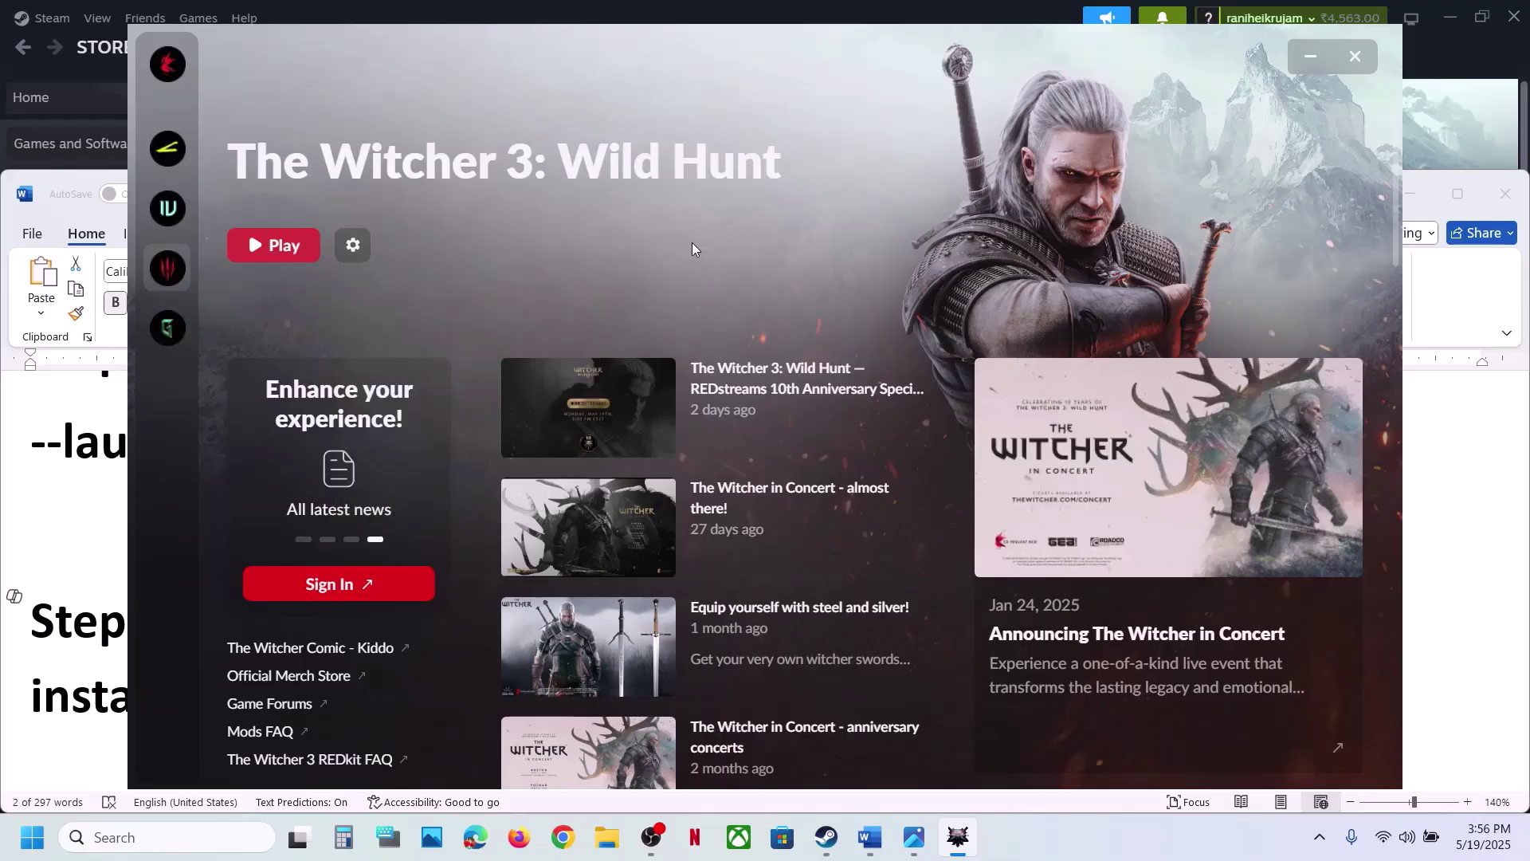
pyautogui.click(255, 239)
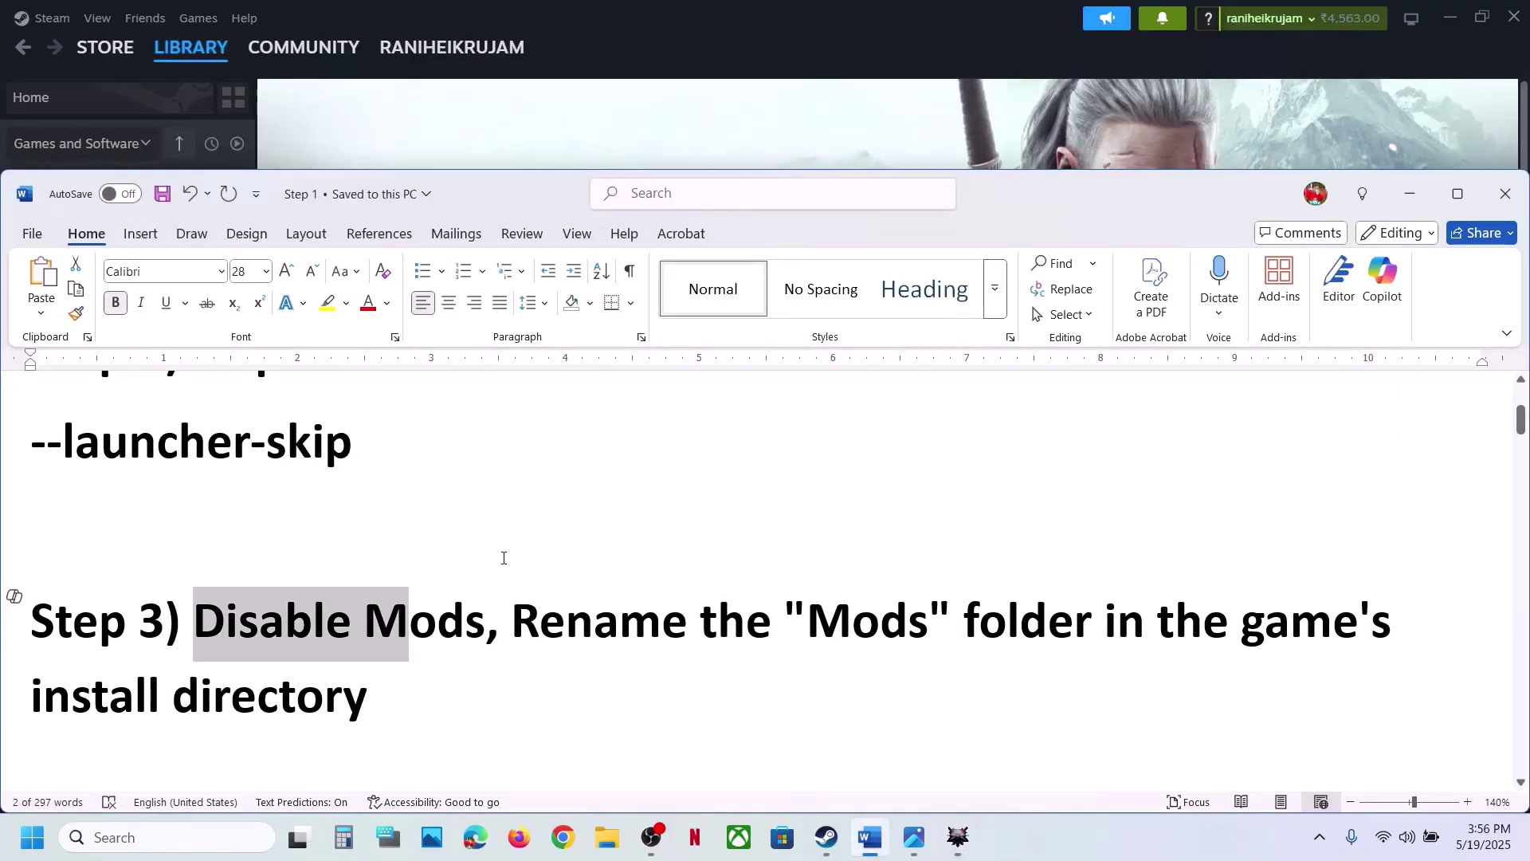
# Step: Highlight the "Mods" folder rename instruction in the notes, and open The Witcher 3: Wild Hunt's local files folder from Steam
pyautogui.moveTo(539, 624); pyautogui.dragTo(368, 693)
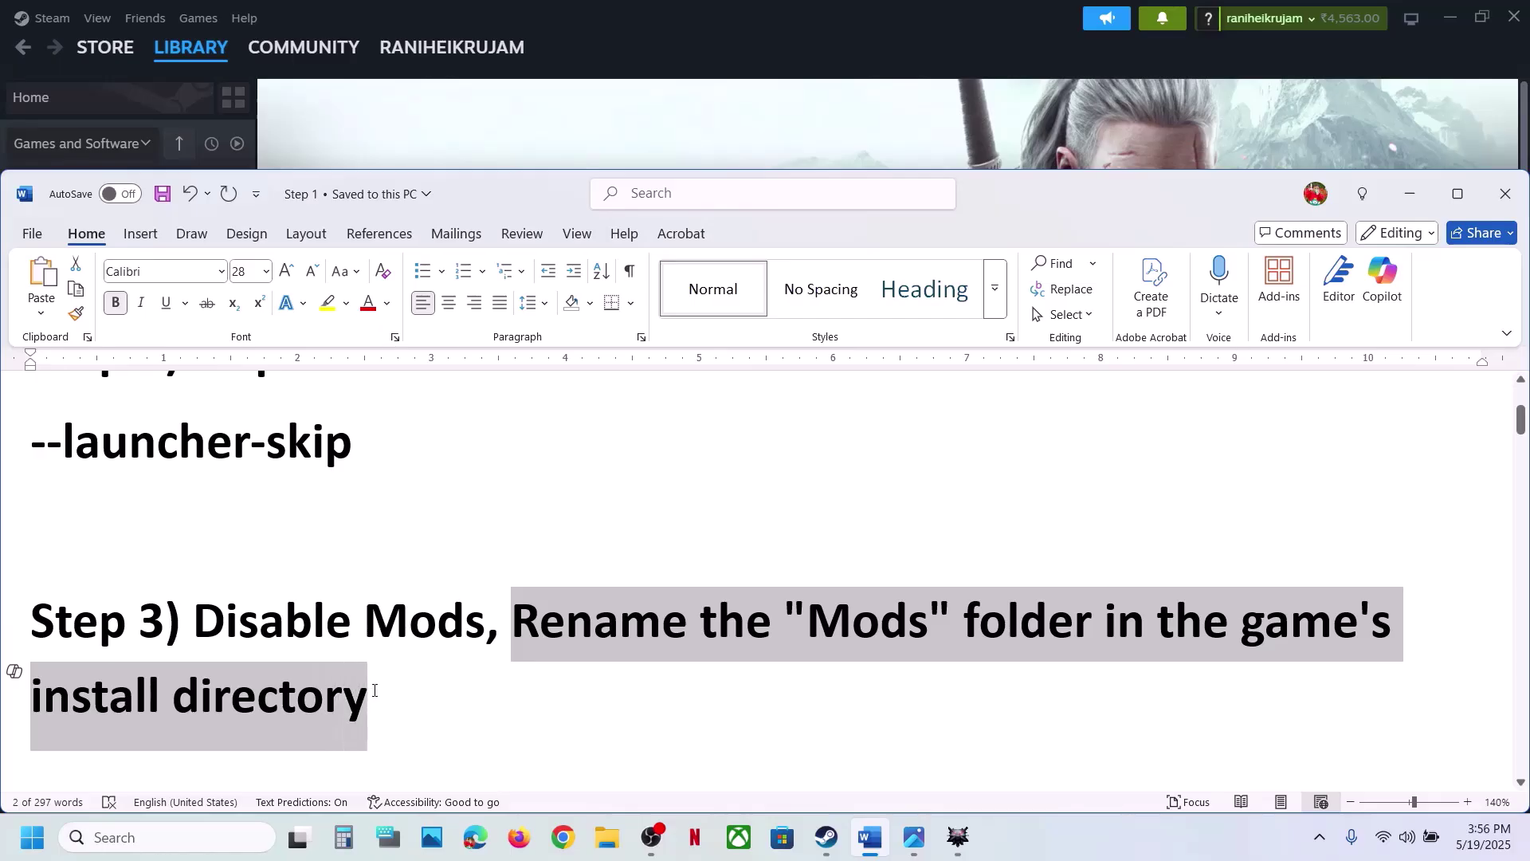
pyautogui.click(625, 125)
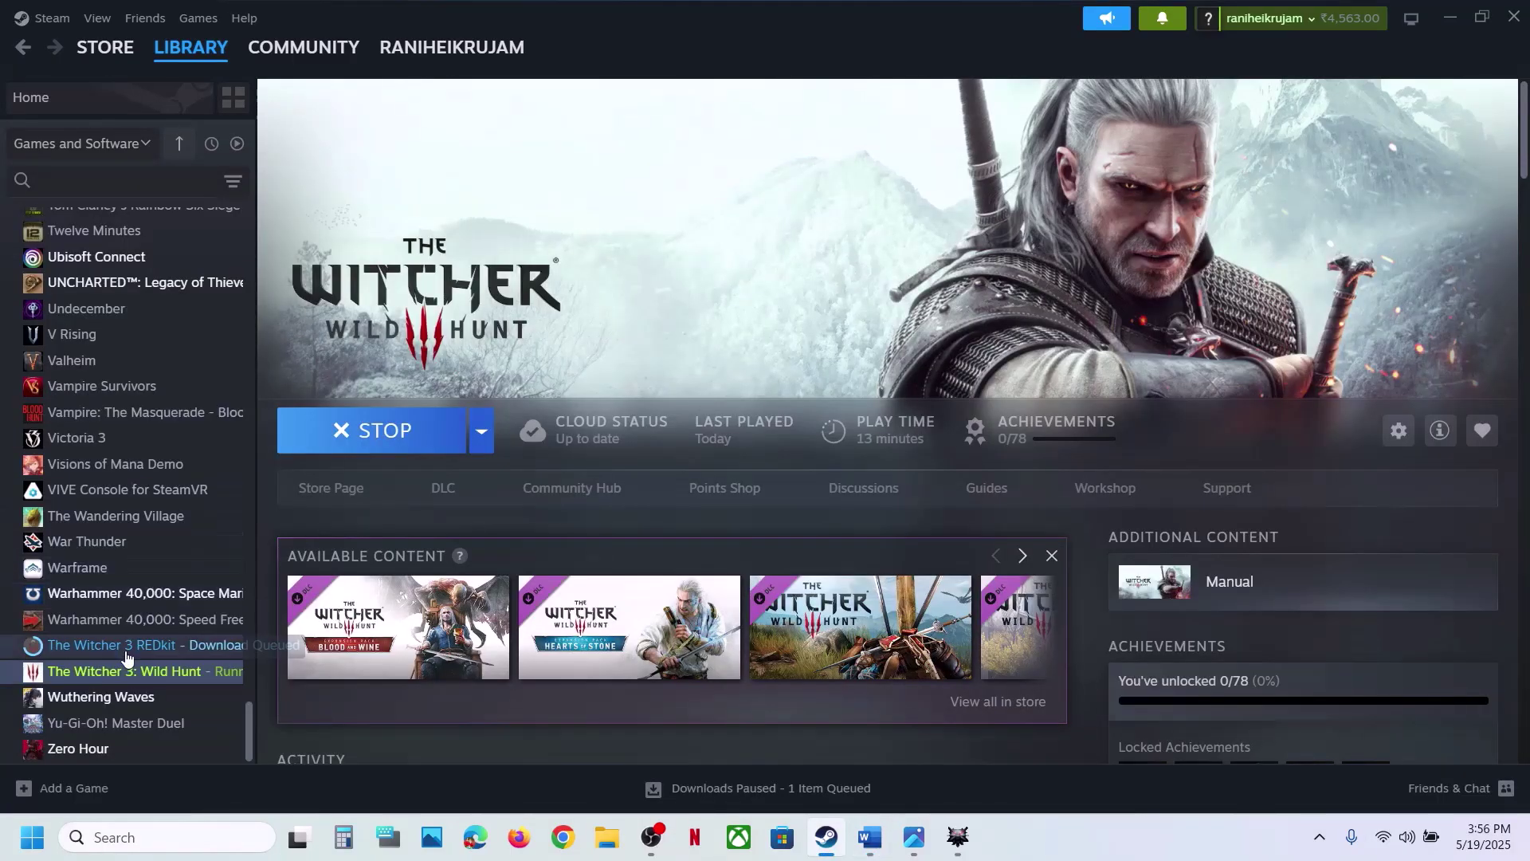
pyautogui.rightClick(201, 670)
pyautogui.moveTo(189, 617)
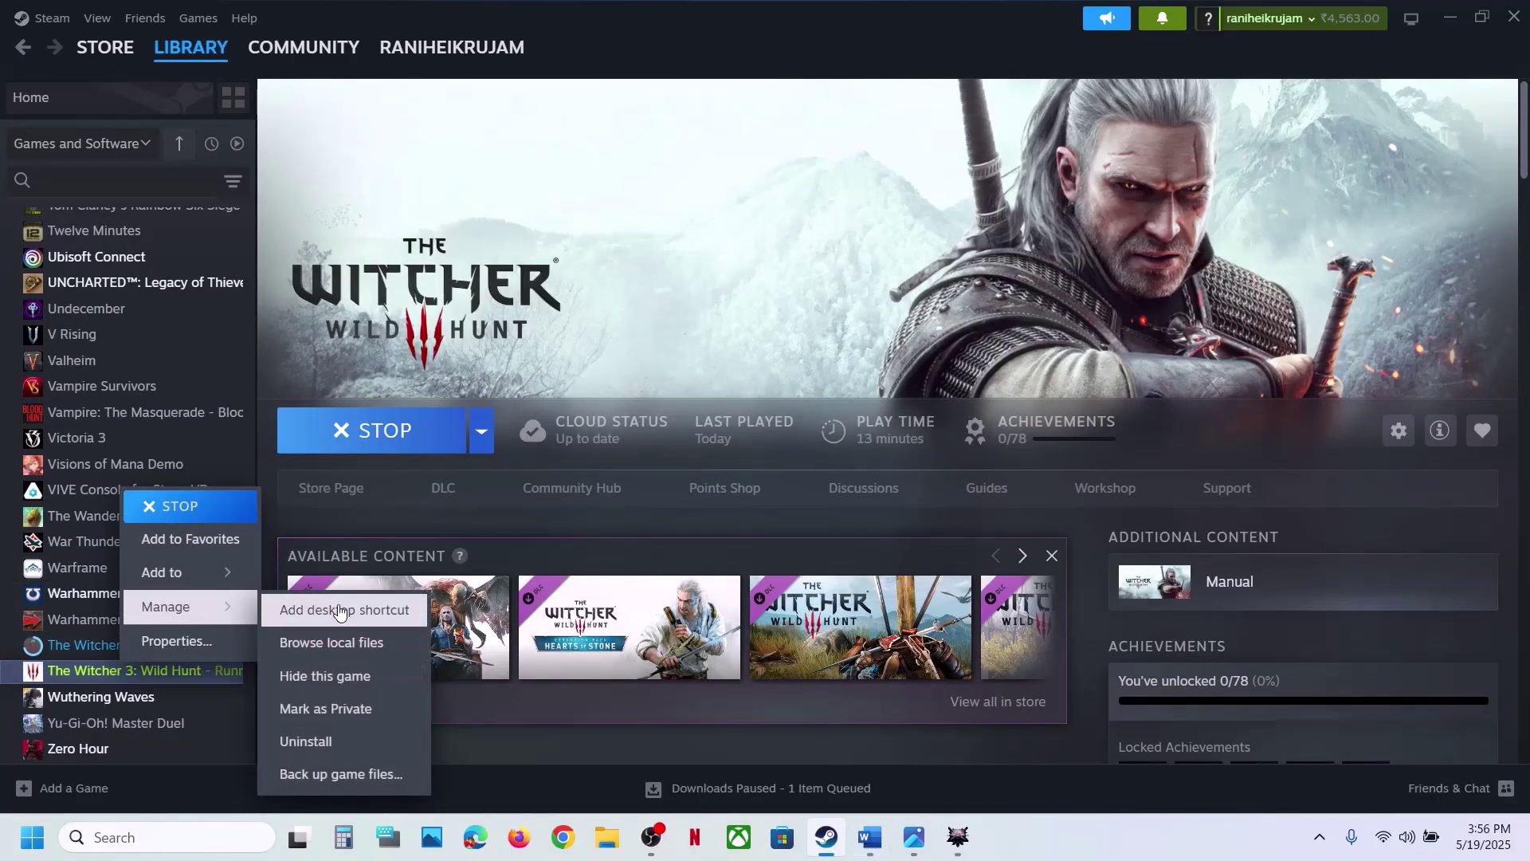
pyautogui.click(363, 638)
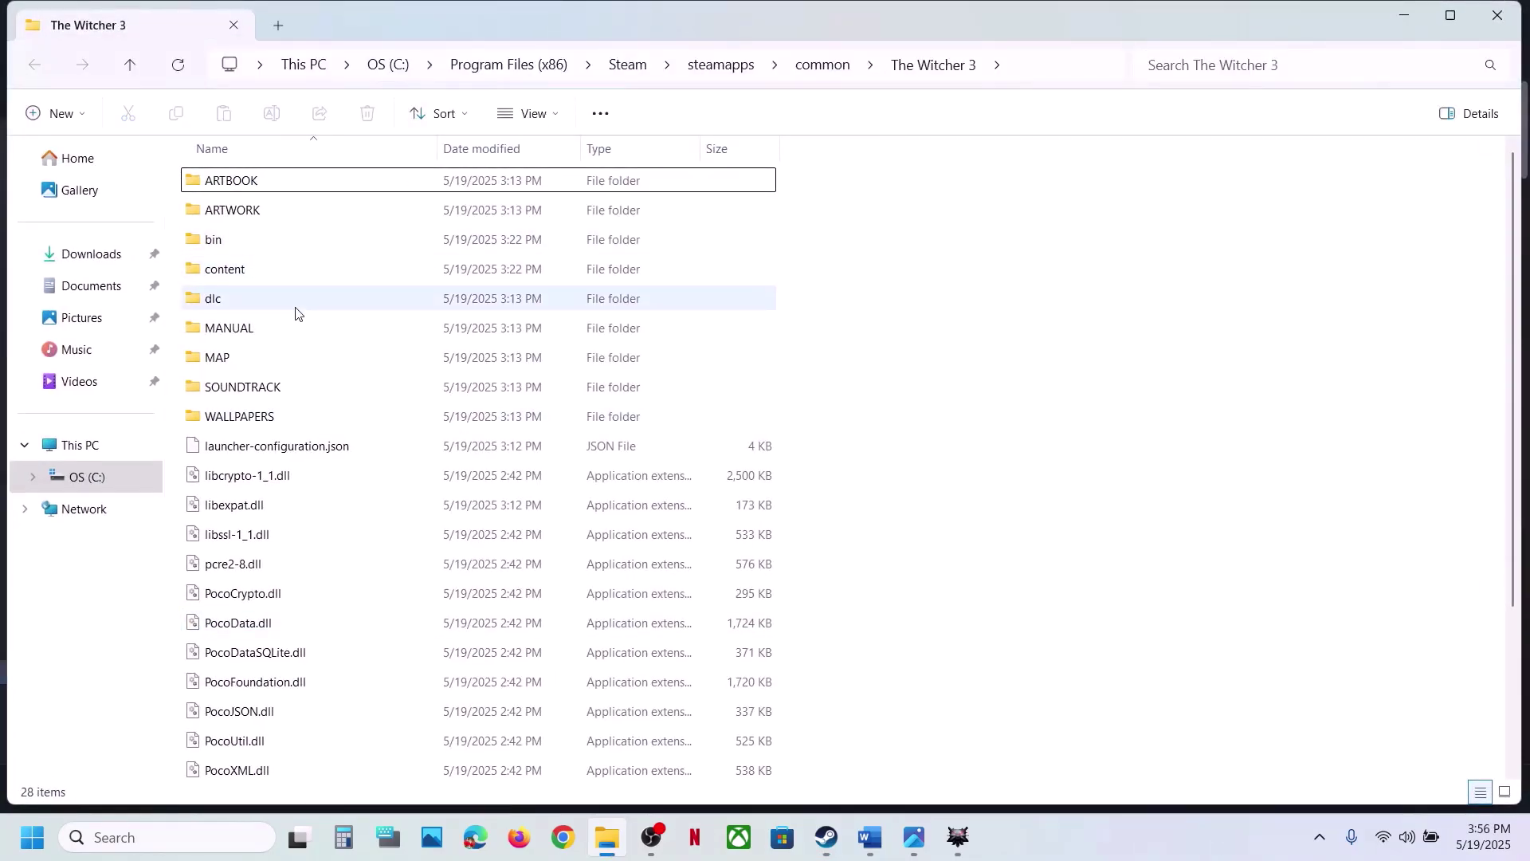
# Step: Look through the The Witcher 3 install directory, including the dlc and content folders, for a Mods folder
pyautogui.scroll(-3, 341, 390)
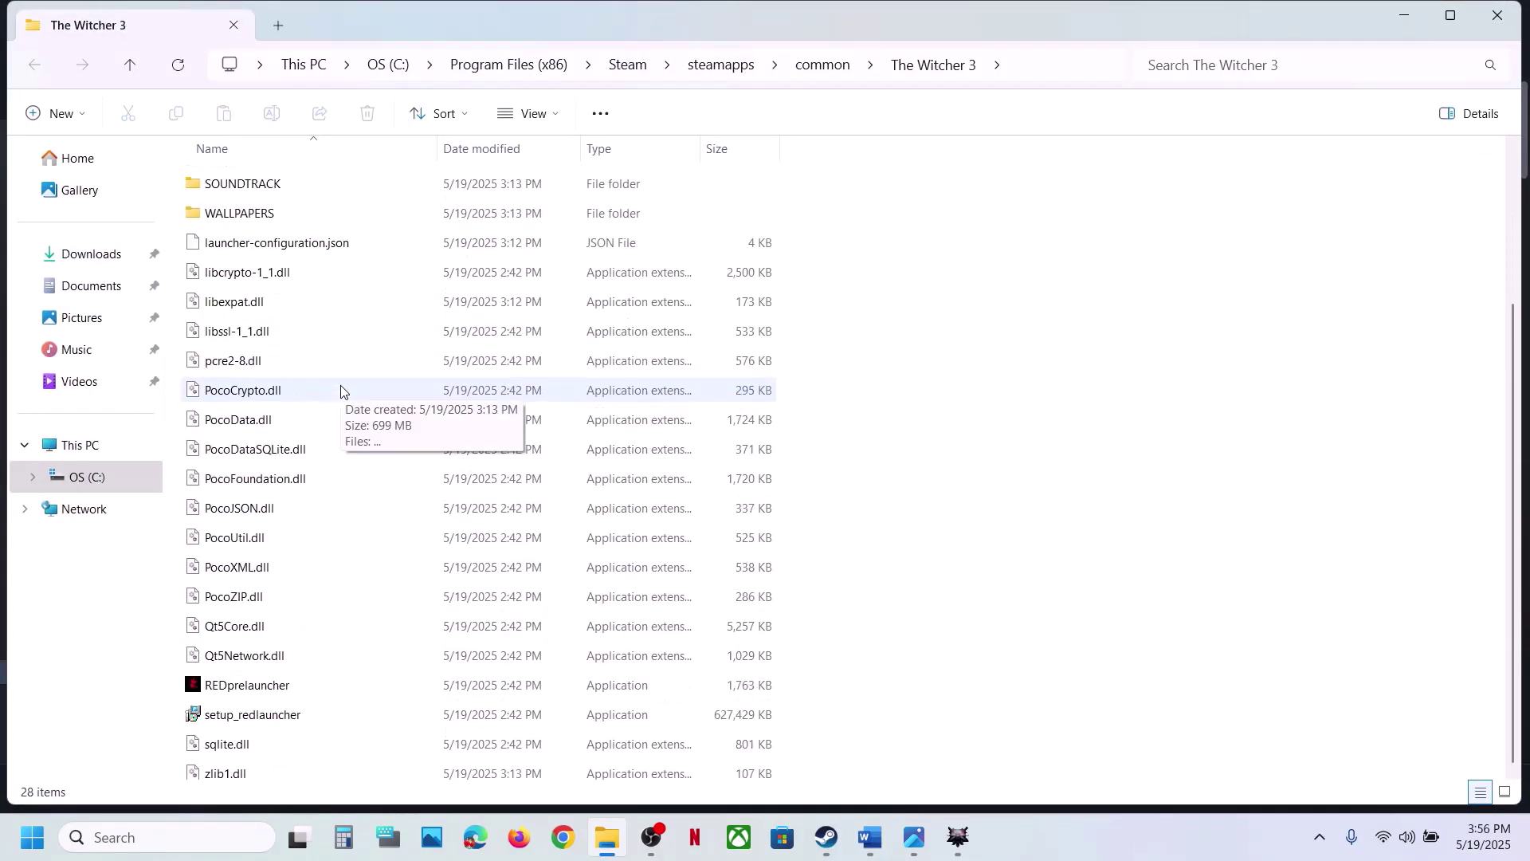
pyautogui.scroll(3, 341, 390)
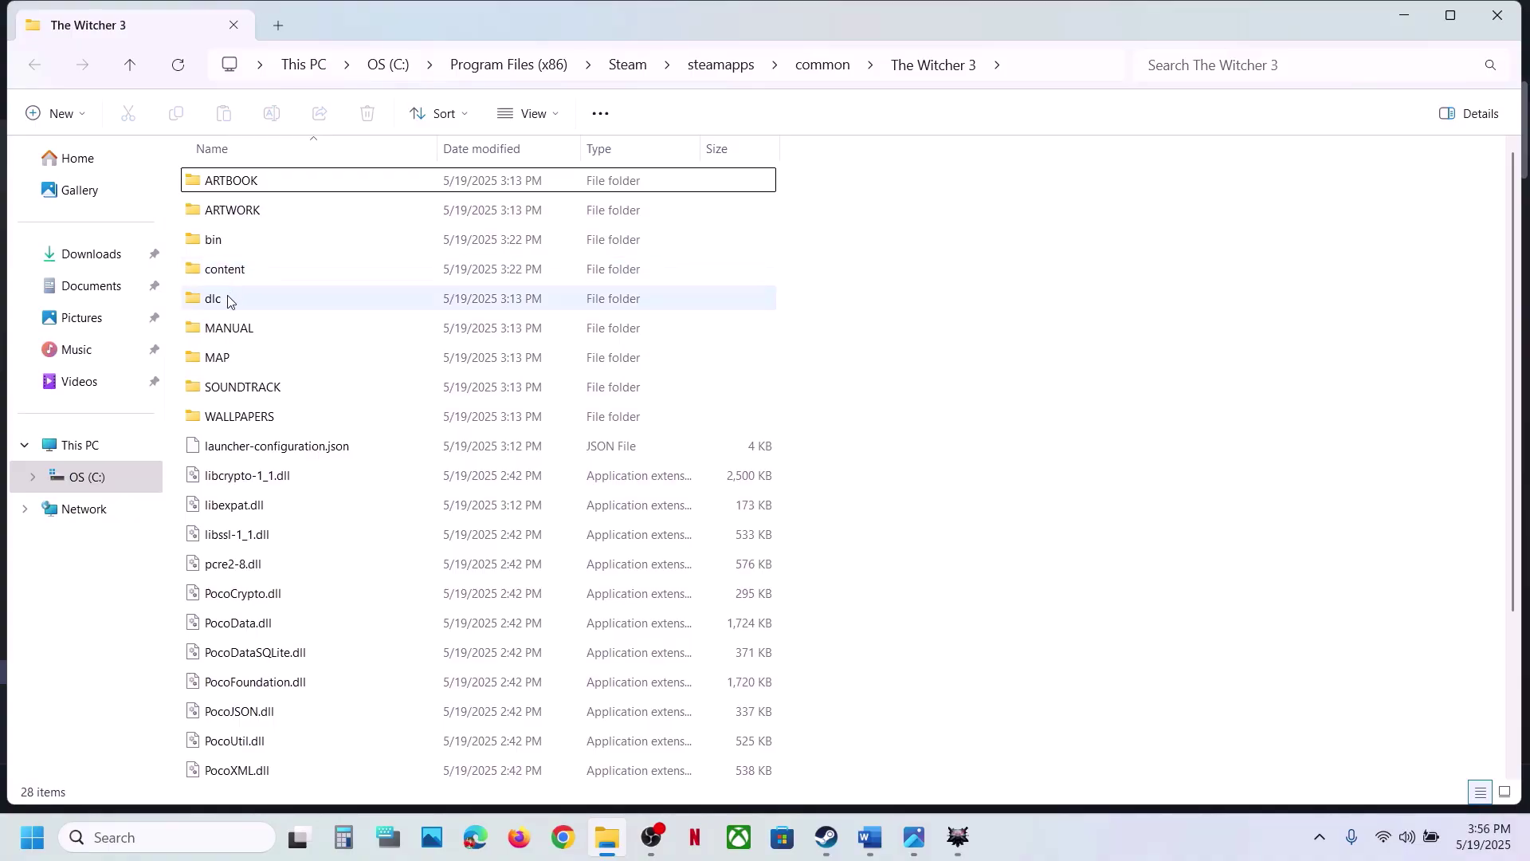
pyautogui.doubleClick(227, 299)
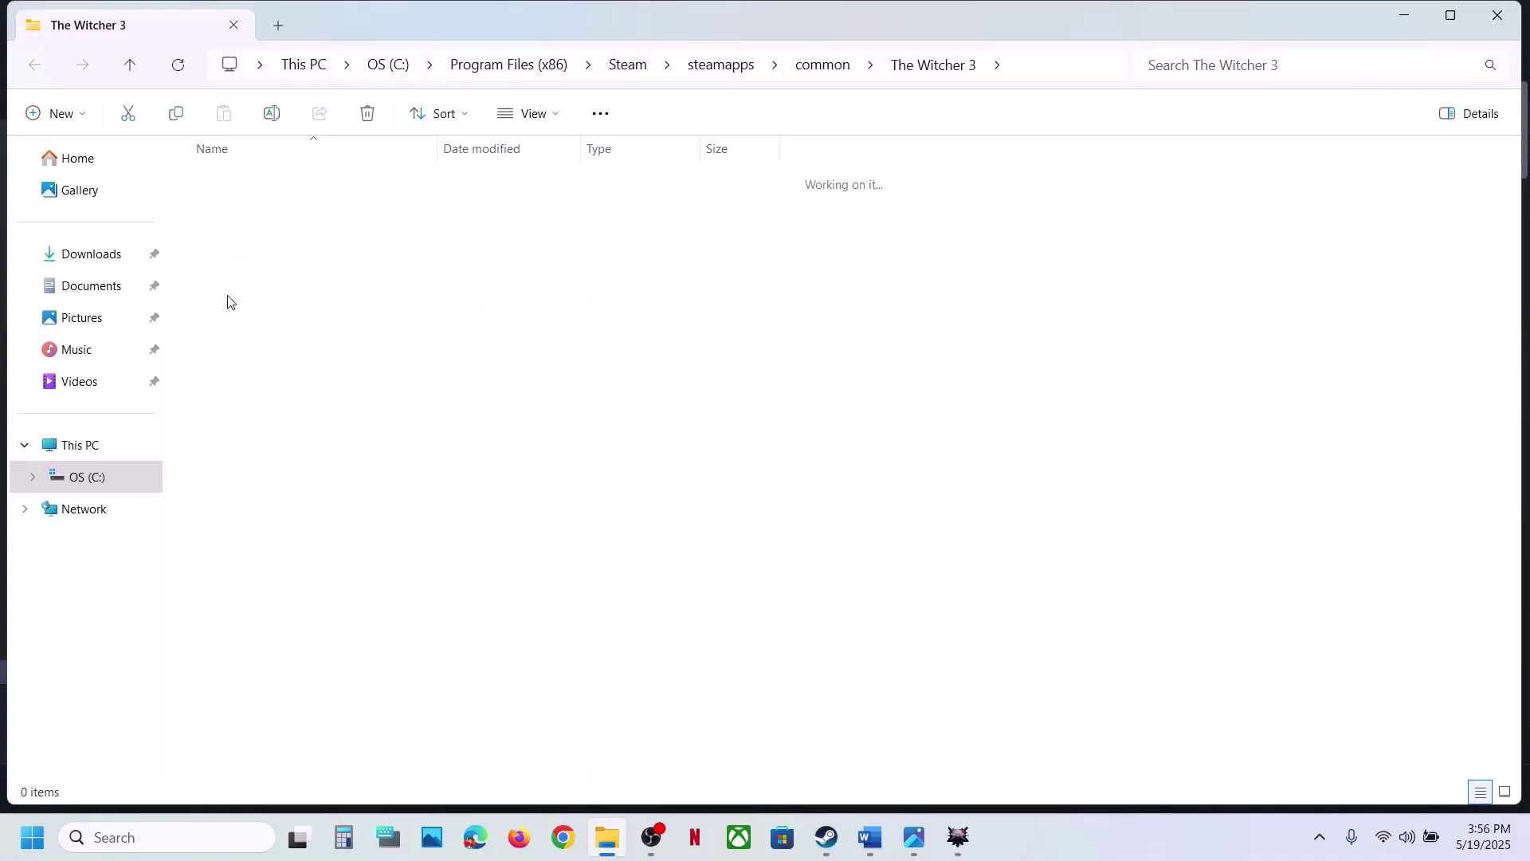
pyautogui.click(131, 66)
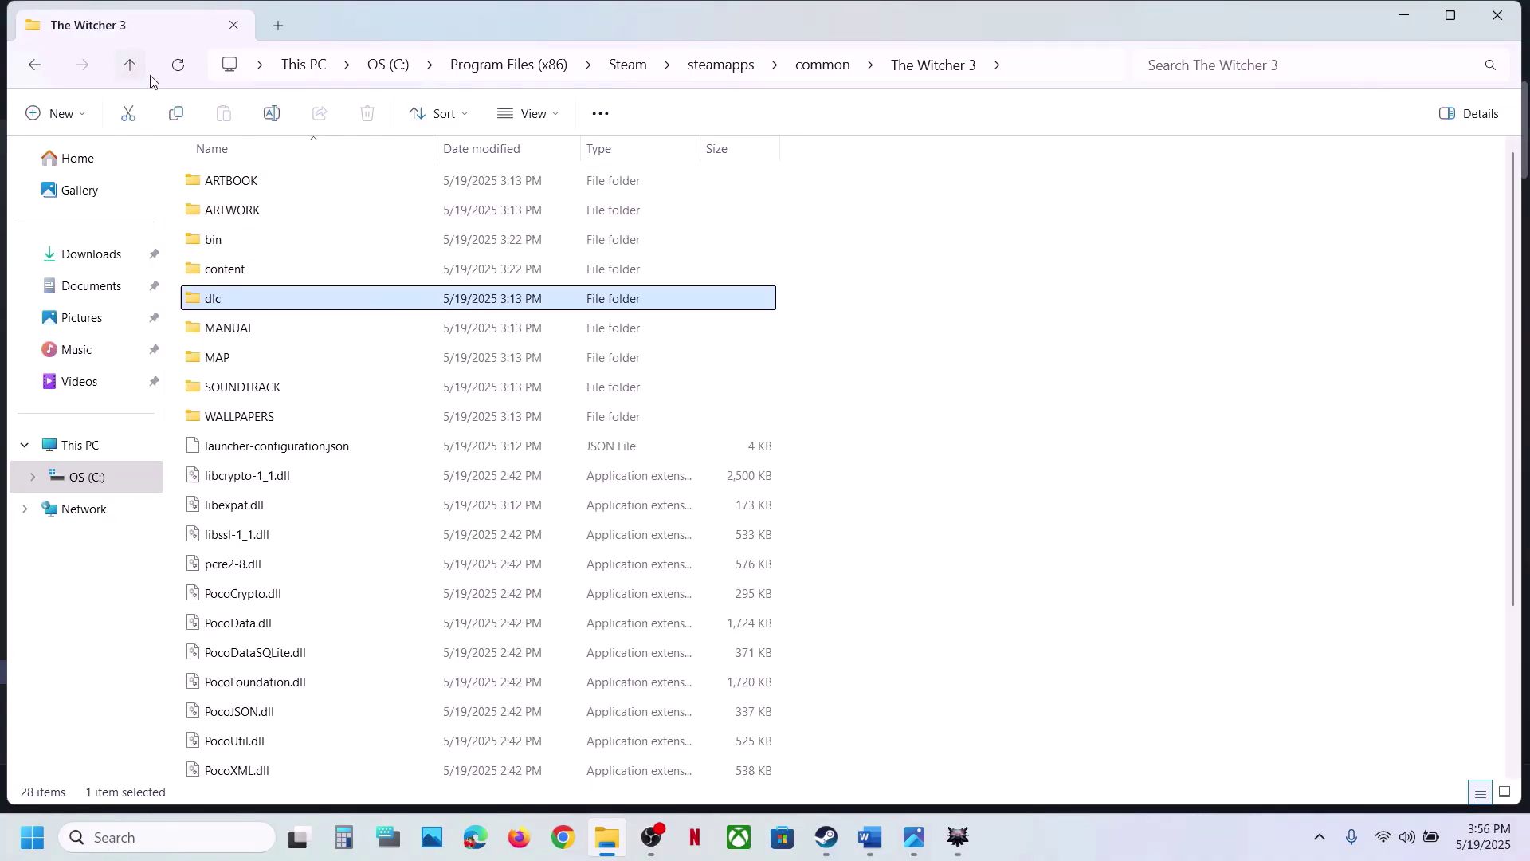
pyautogui.doubleClick(229, 271)
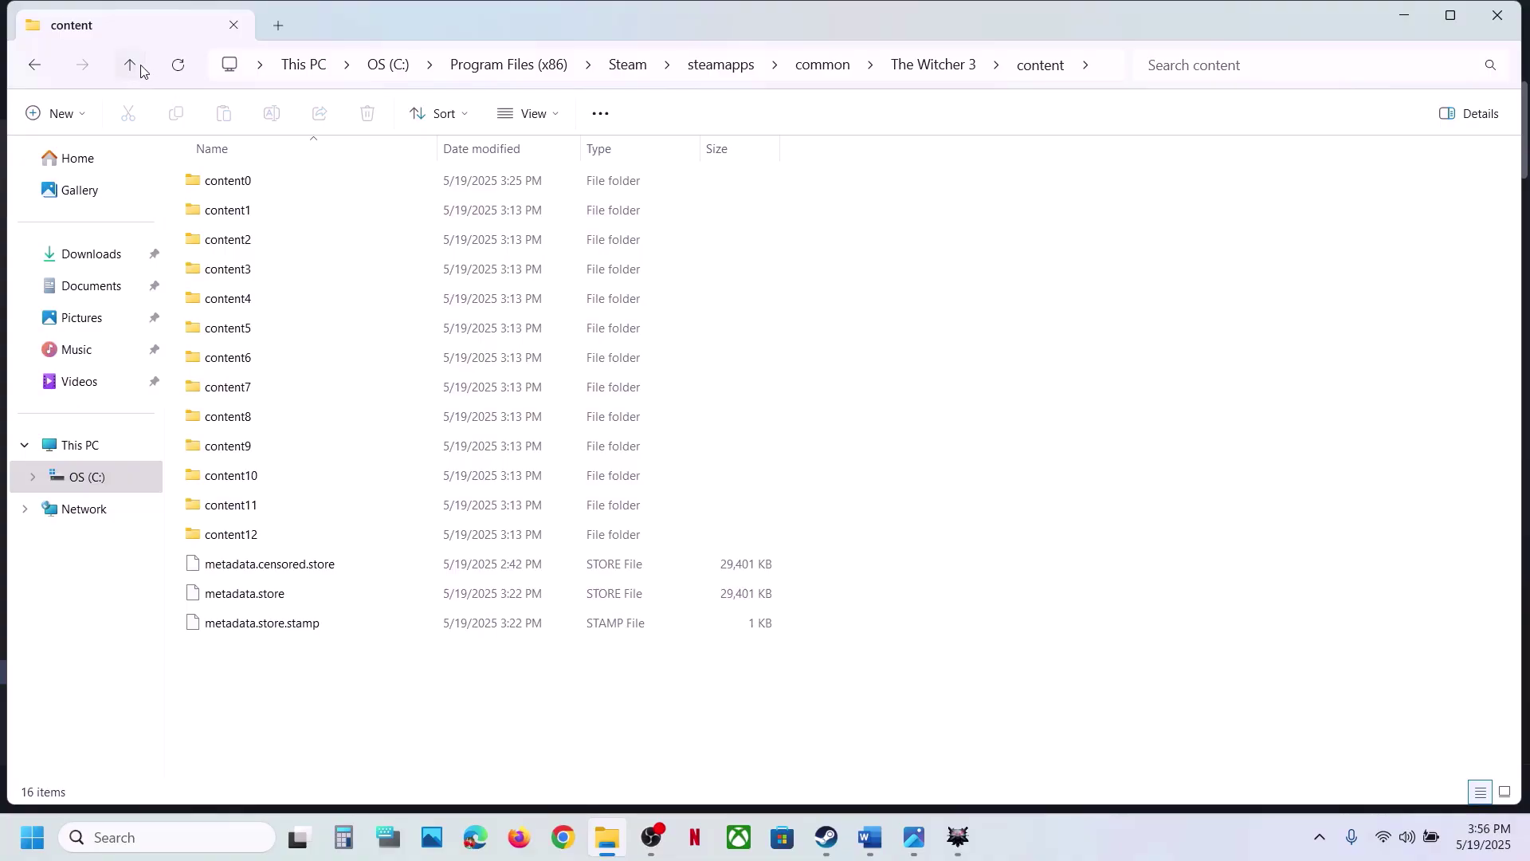
pyautogui.click(131, 66)
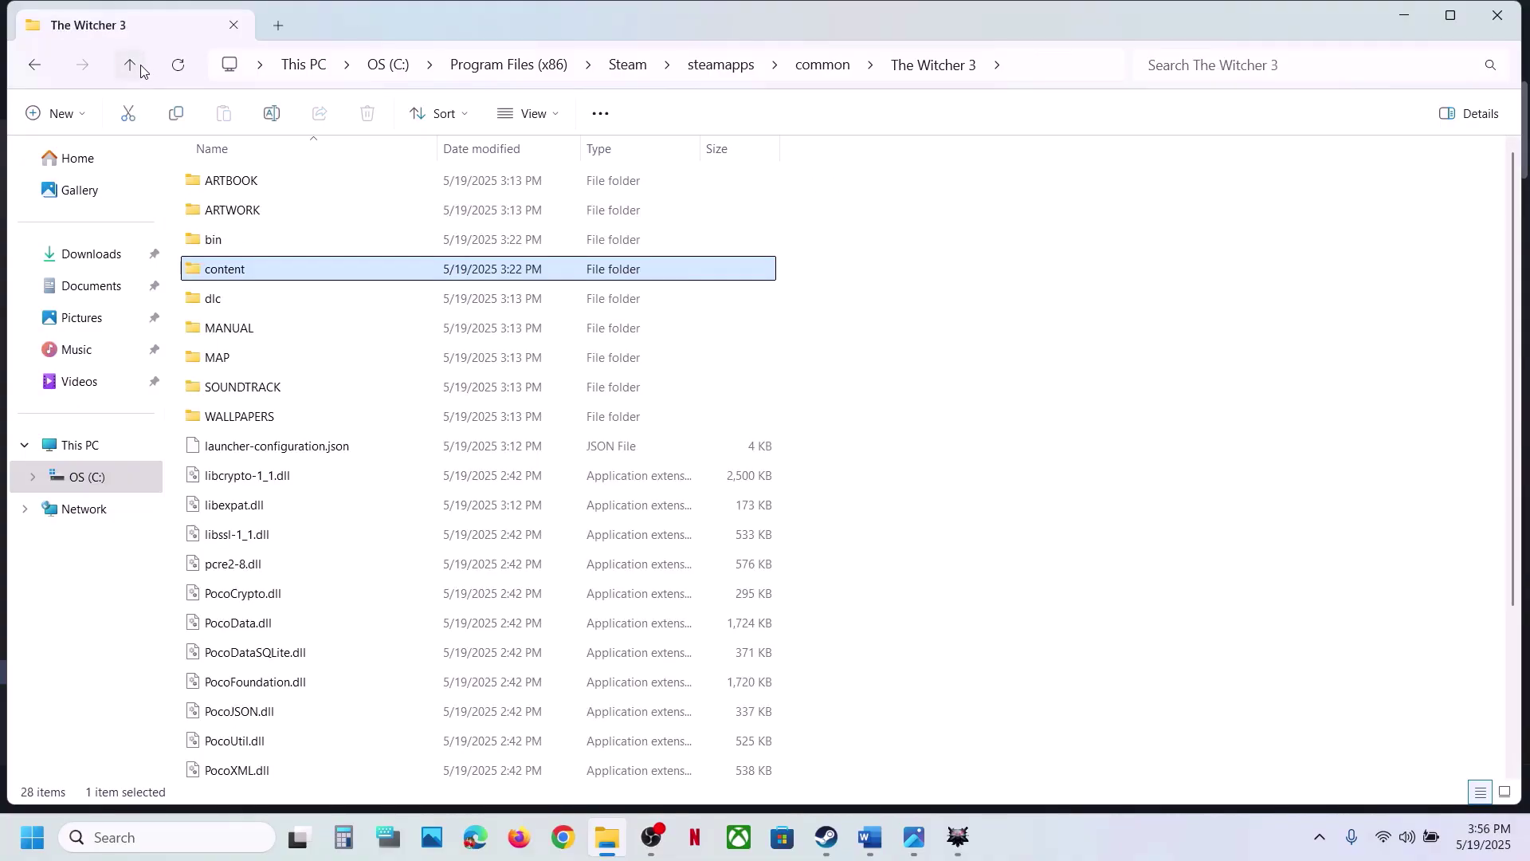
pyautogui.rightClick(244, 333)
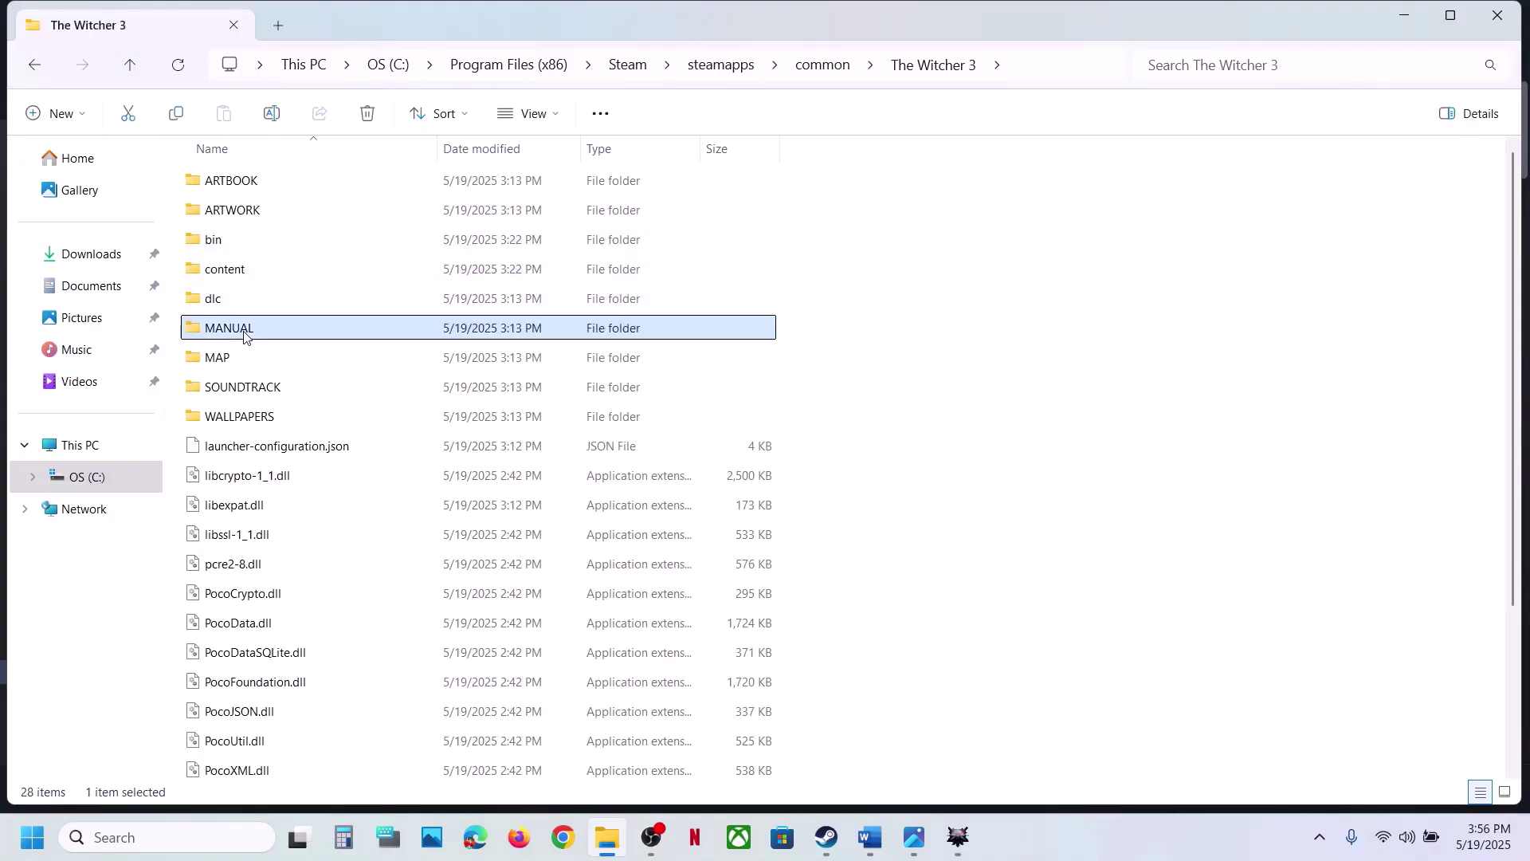
pyautogui.click(905, 416)
# Step: Switch to the Word notes and highlight "classic version" in the Step 4 instruction
pyautogui.click(869, 825)
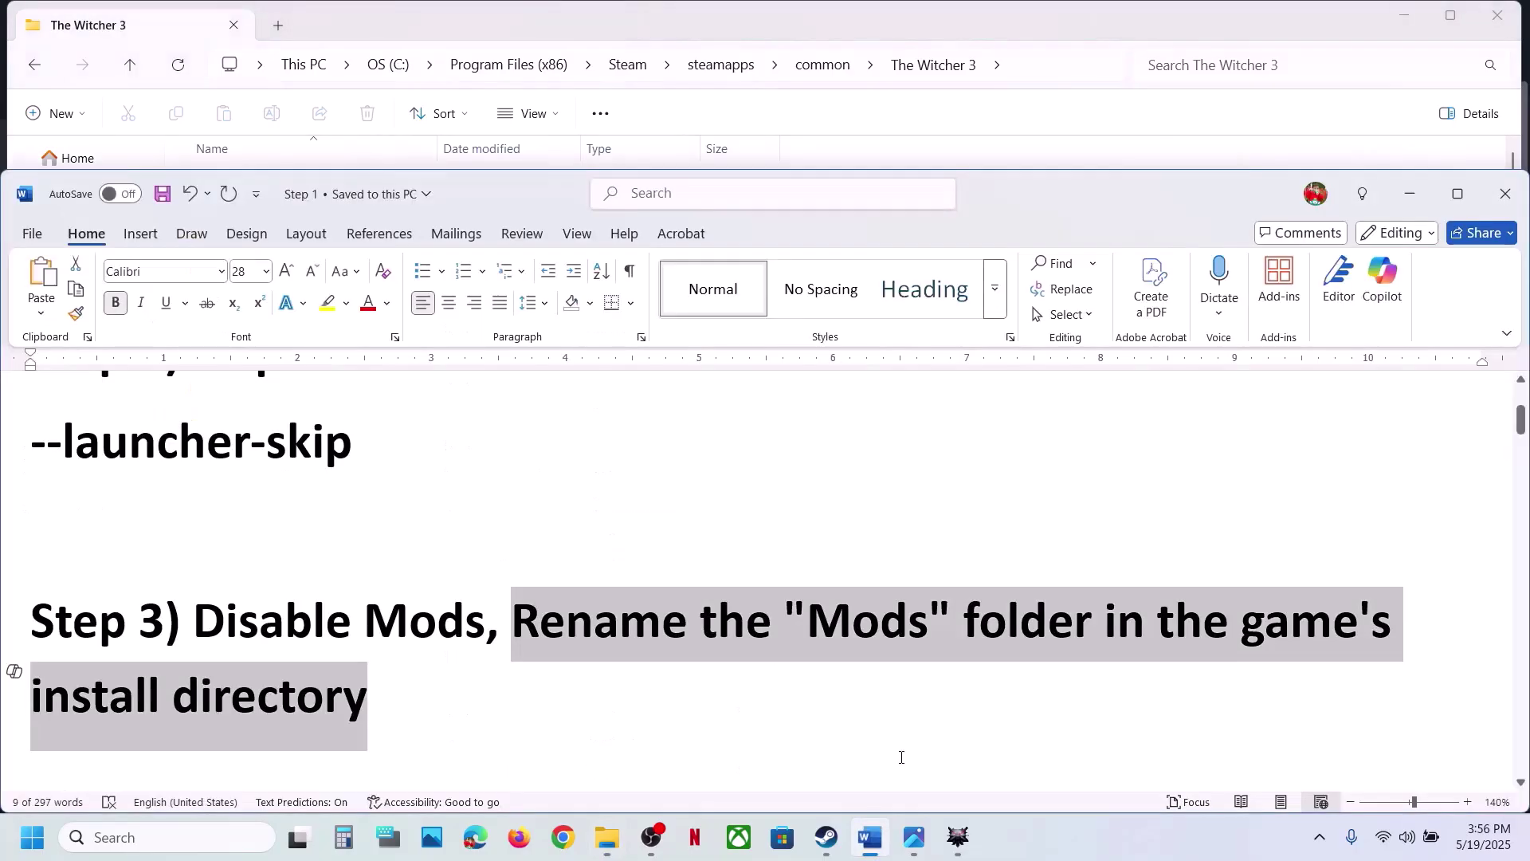
pyautogui.click(391, 698)
pyautogui.moveTo(389, 695); pyautogui.dragTo(219, 644)
pyautogui.click(383, 687)
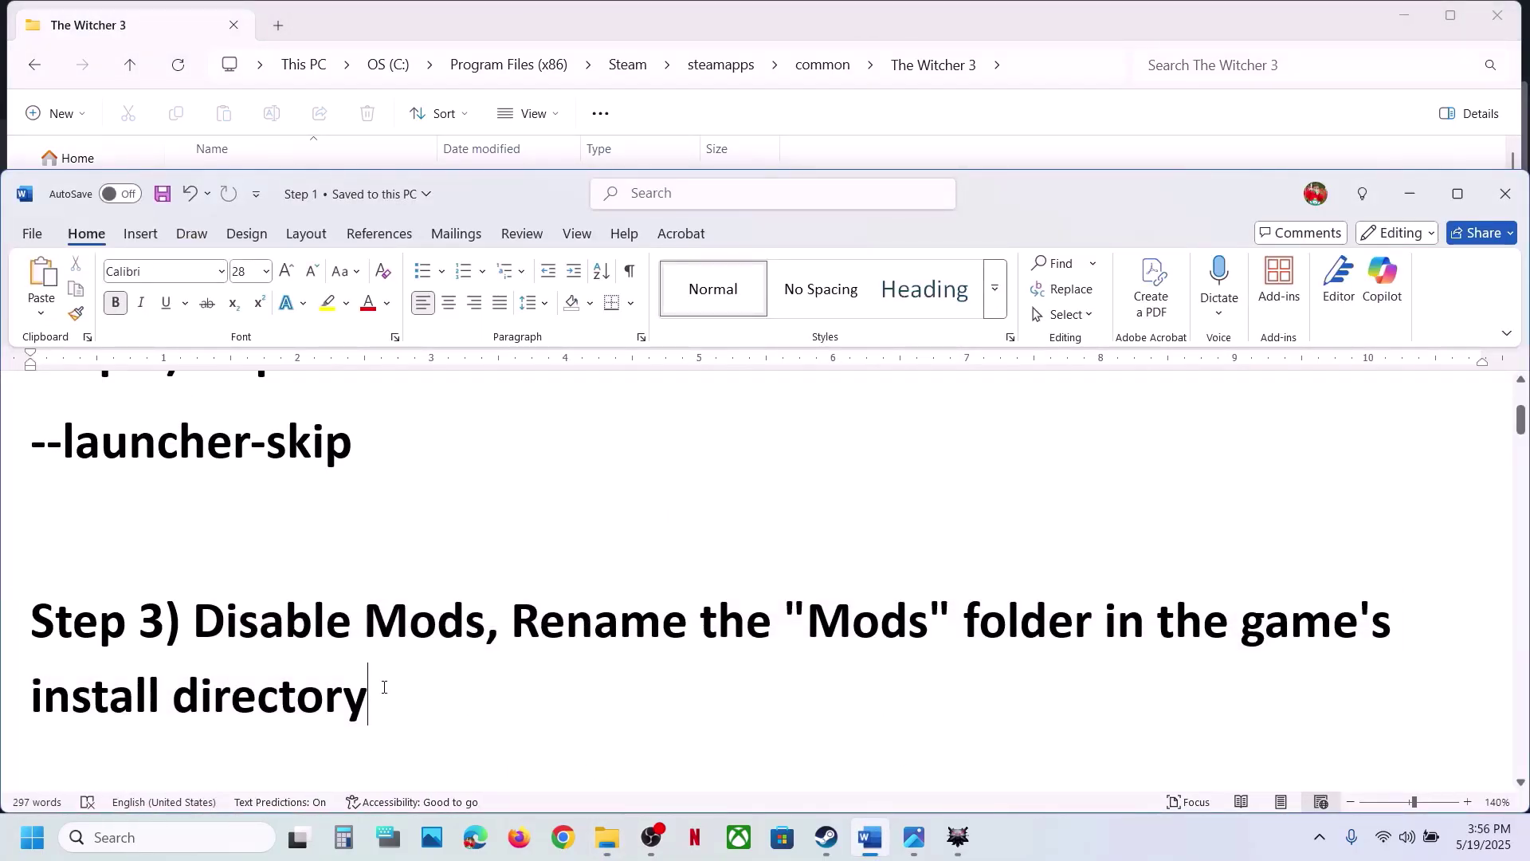
pyautogui.scroll(-5, 383, 687)
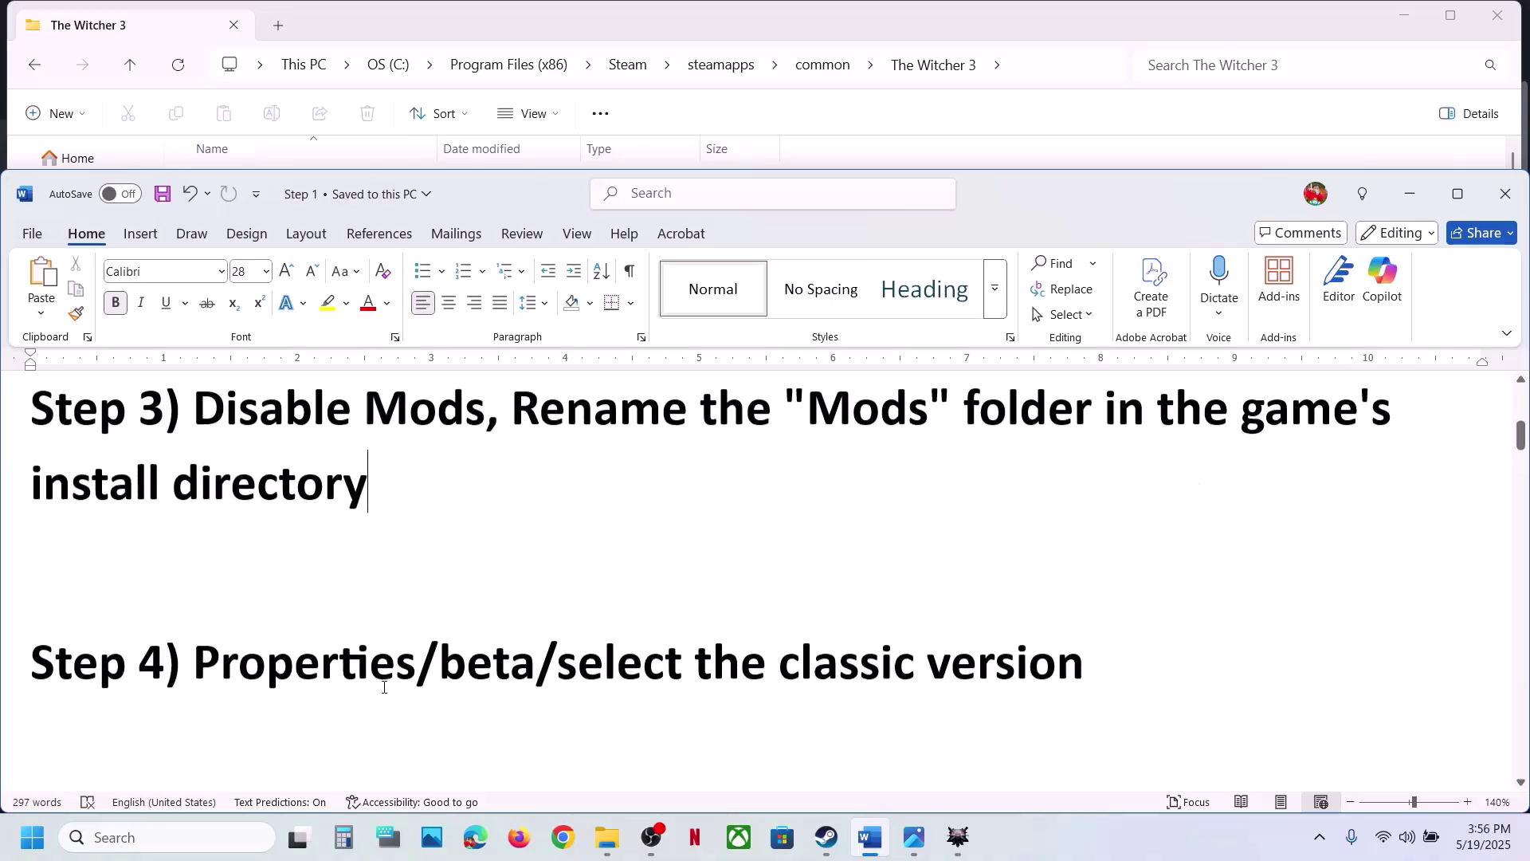
pyautogui.moveTo(784, 645); pyautogui.dragTo(1112, 655)
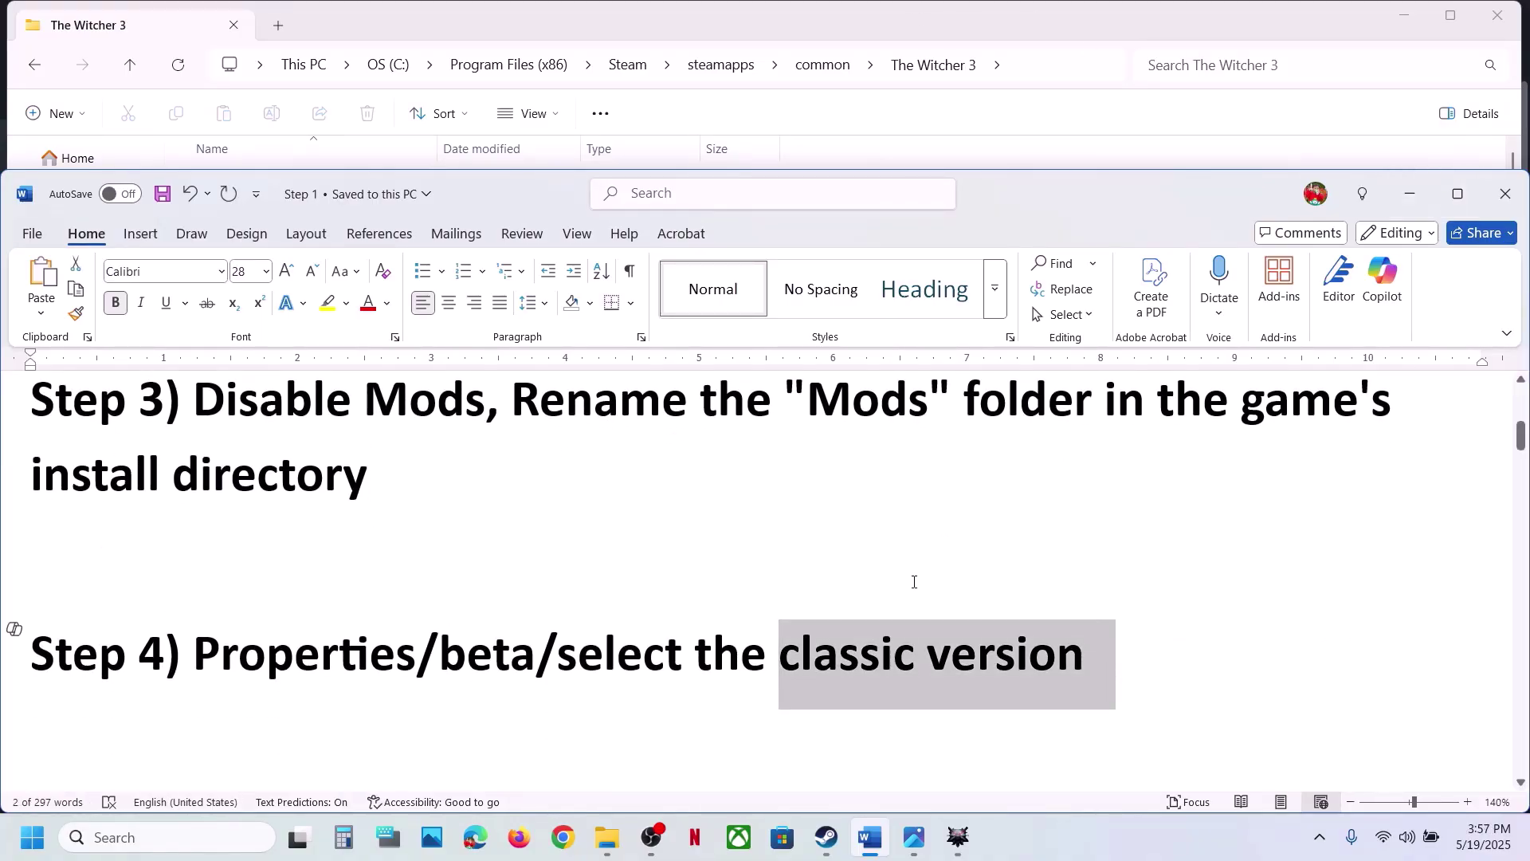
# Step: Switch to Steam and stop the running The Witcher 3: Wild Hunt
pyautogui.click(826, 837)
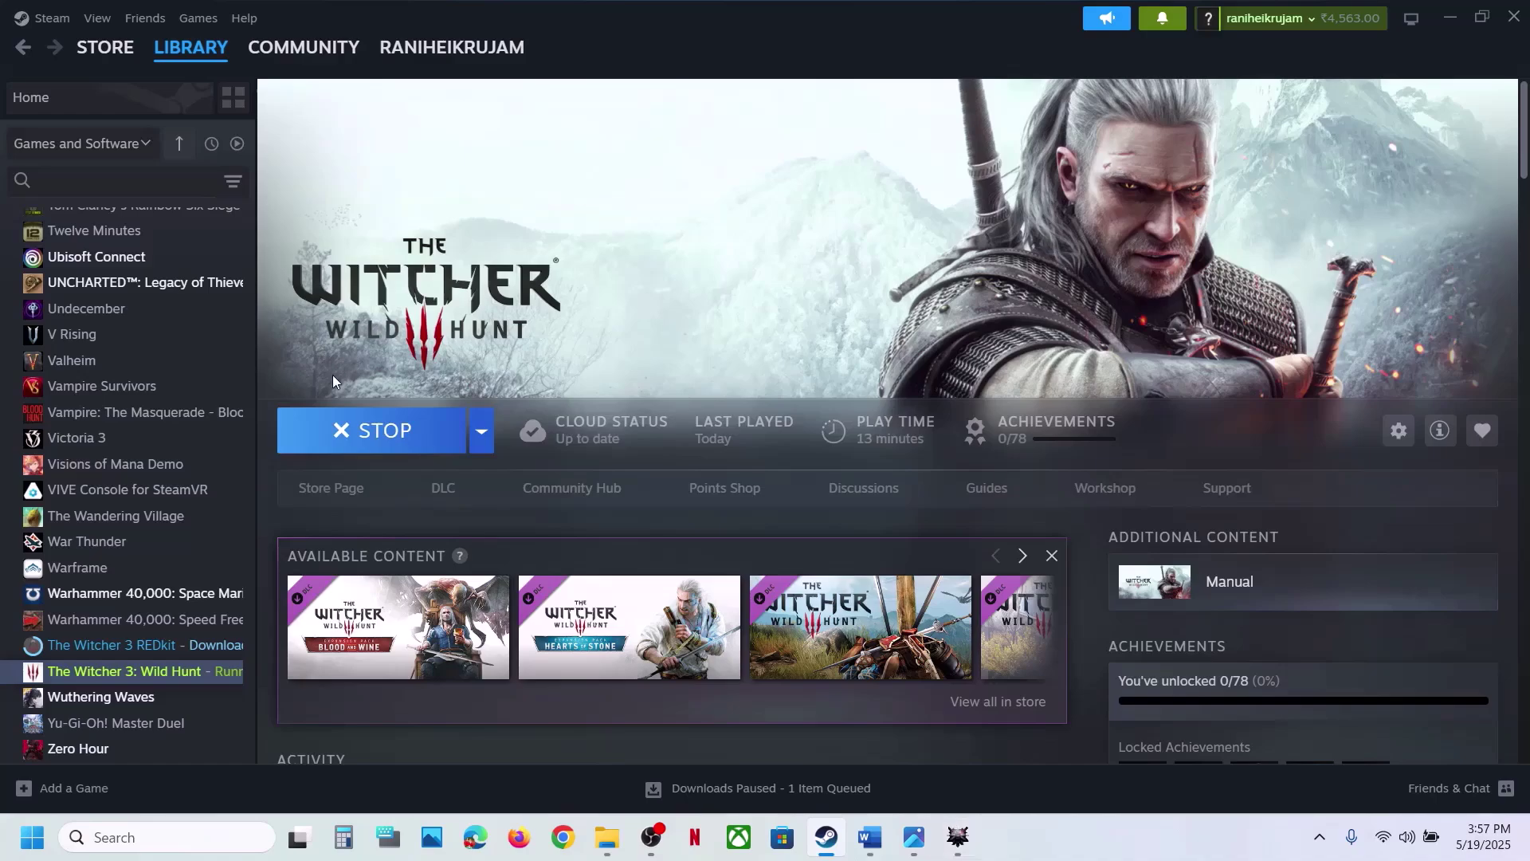
pyautogui.click(375, 430)
pyautogui.click(690, 459)
# Step: Opt The Witcher 3: Wild Hunt into the classic beta branch (Patch 1.32) in its Steam properties and start the update
pyautogui.rightClick(139, 672)
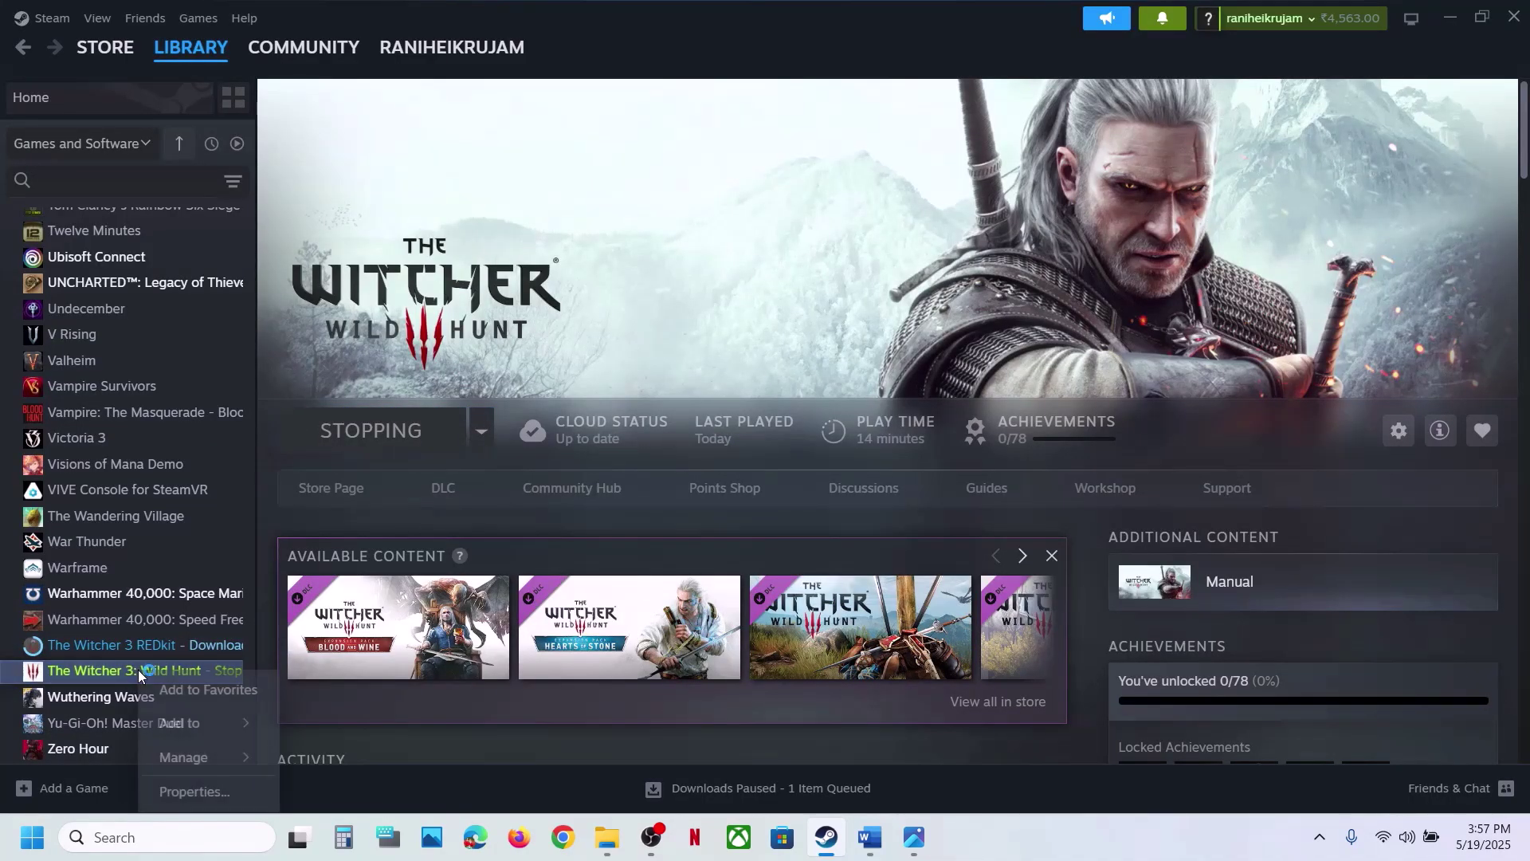
pyautogui.click(206, 794)
pyautogui.click(401, 344)
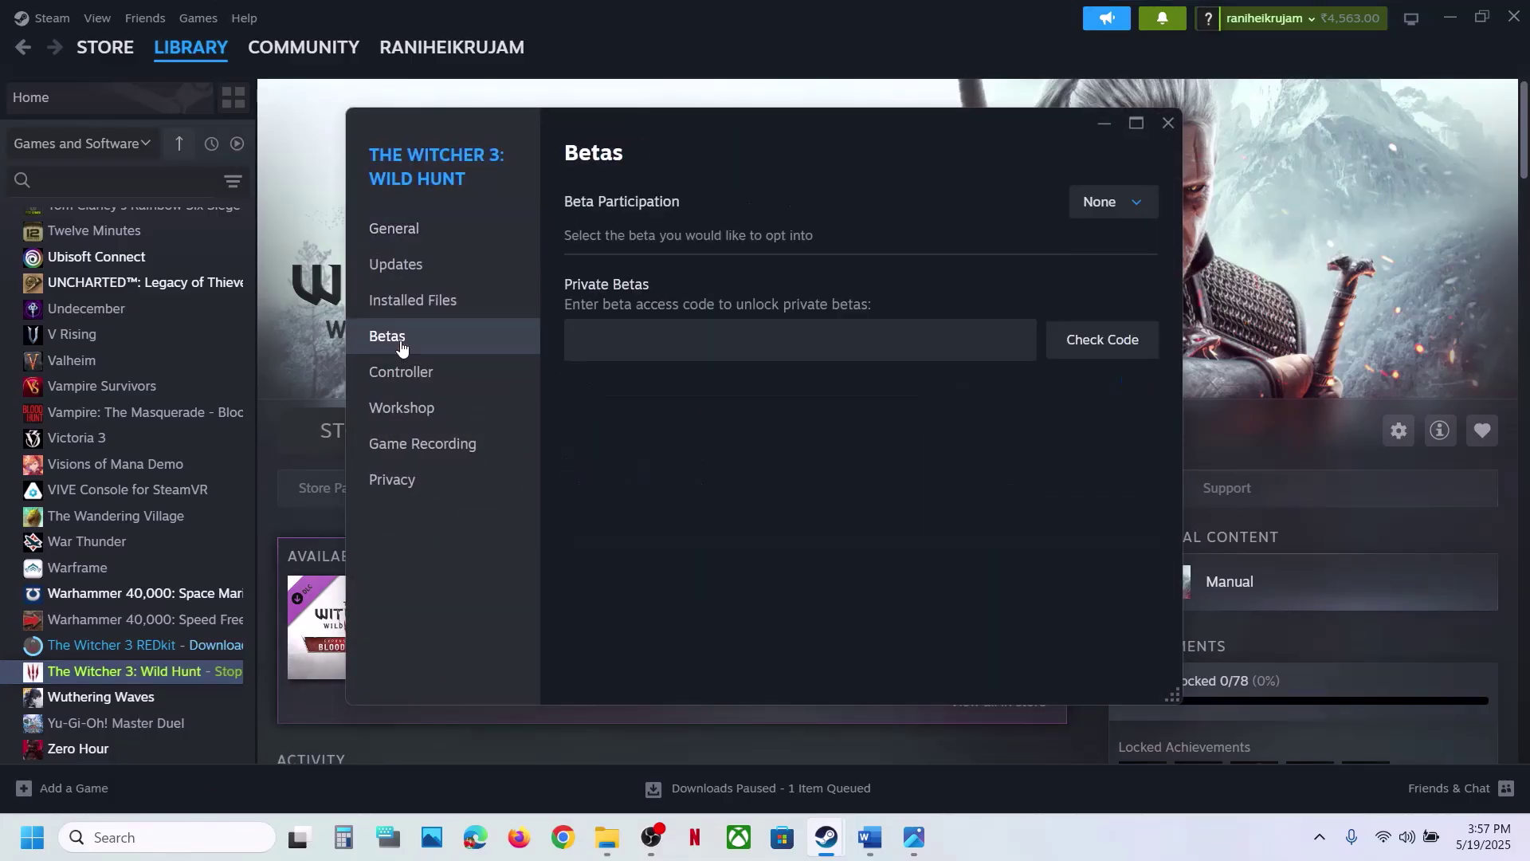
pyautogui.click(1137, 206)
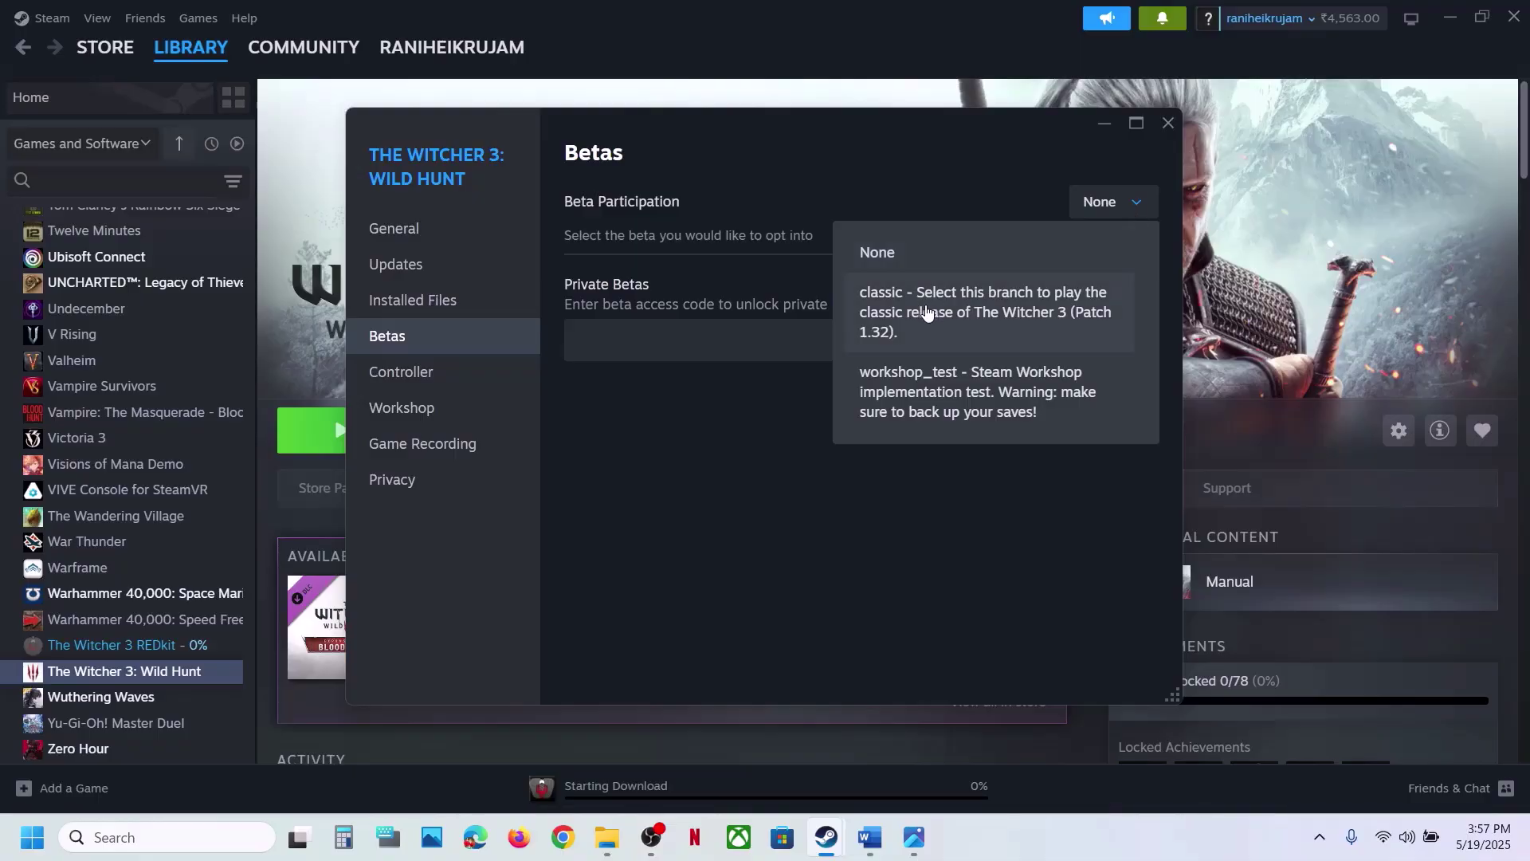
pyautogui.click(973, 318)
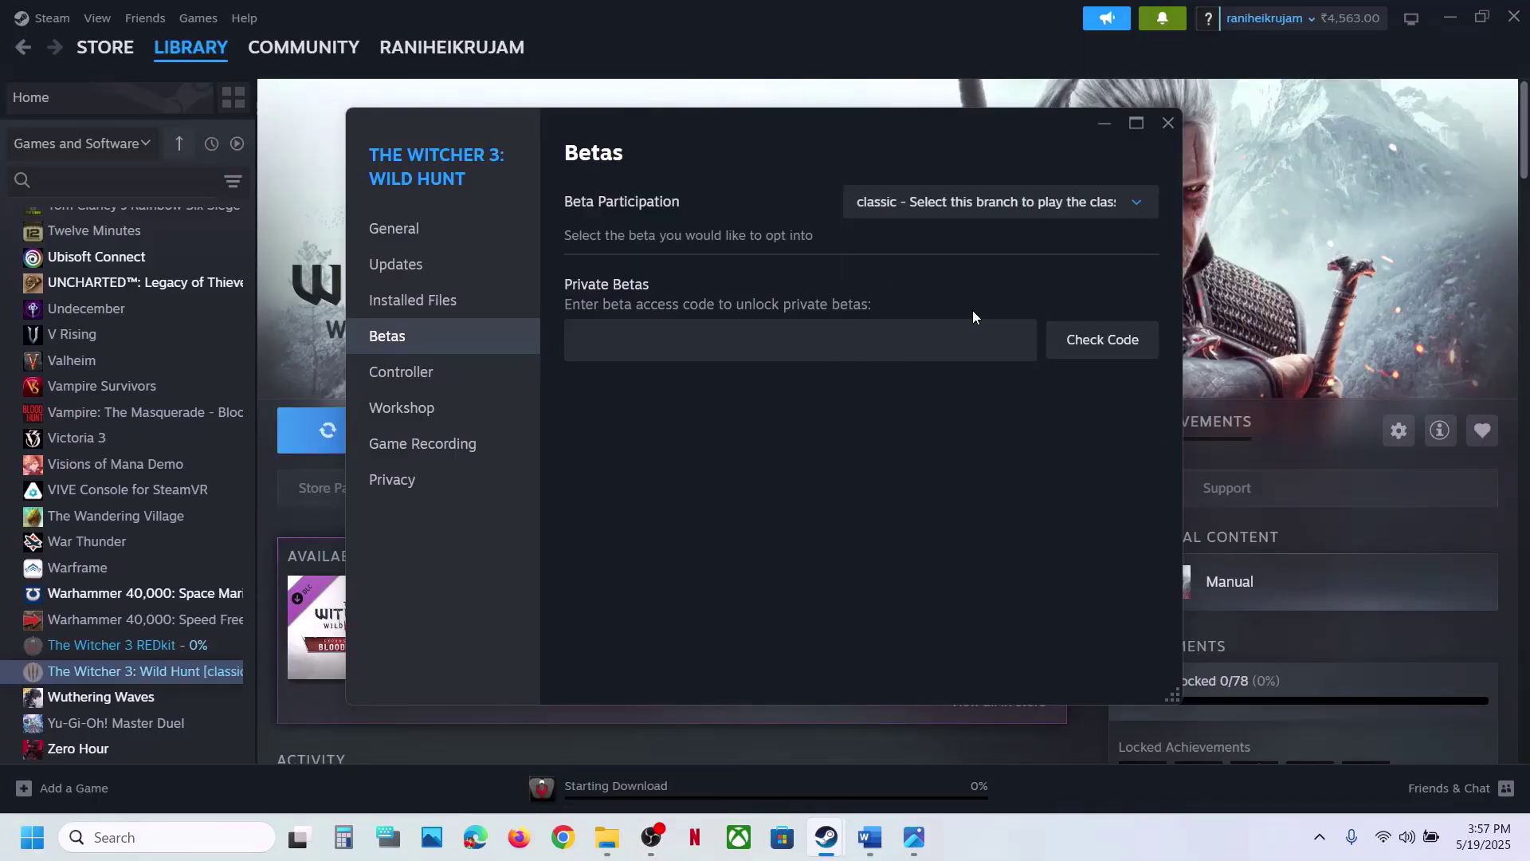
pyautogui.click(1171, 125)
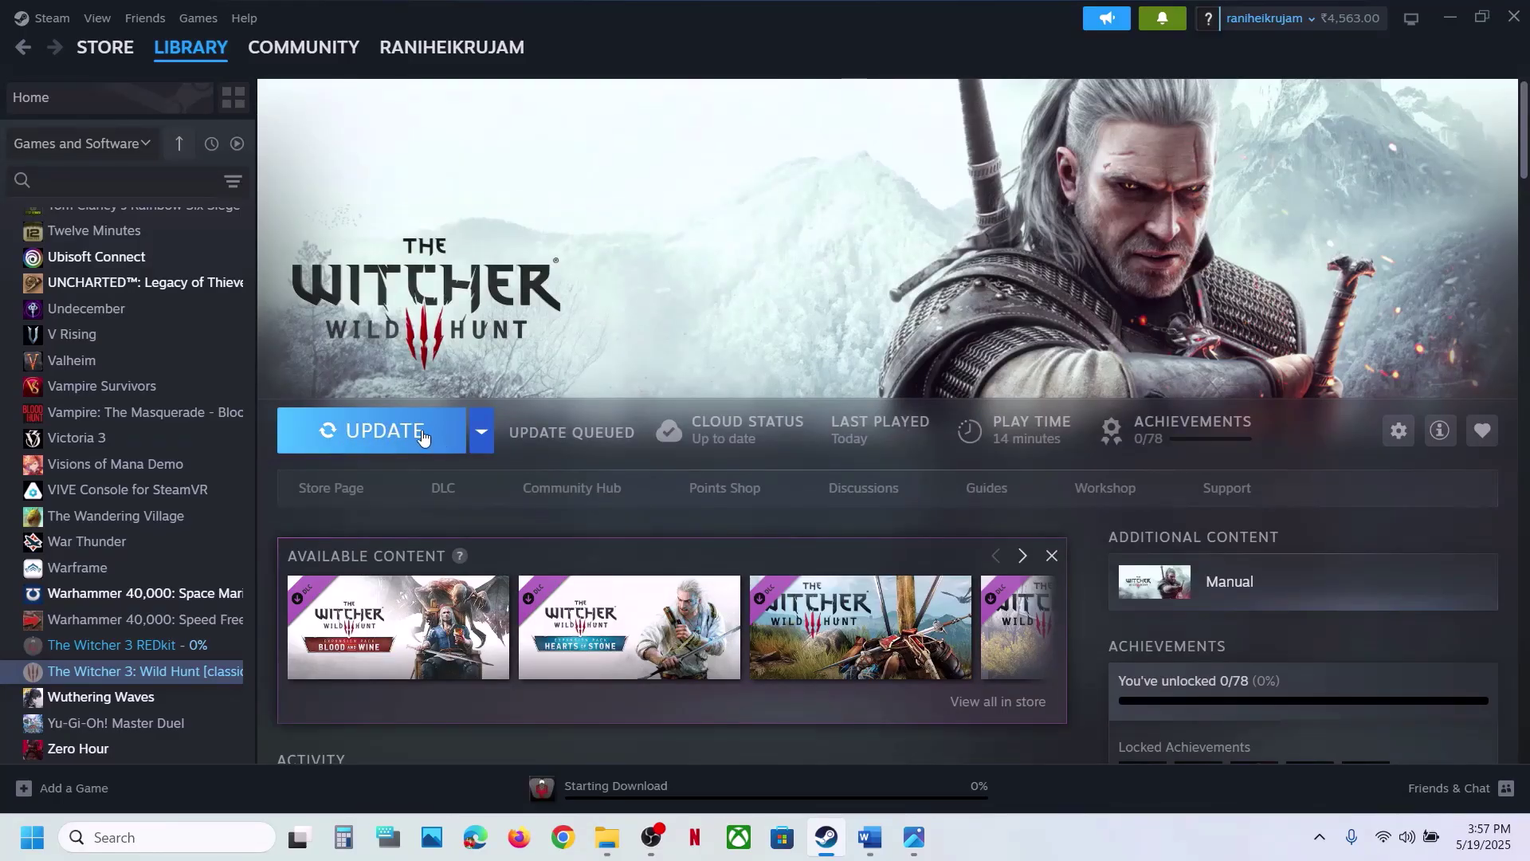
pyautogui.click(388, 440)
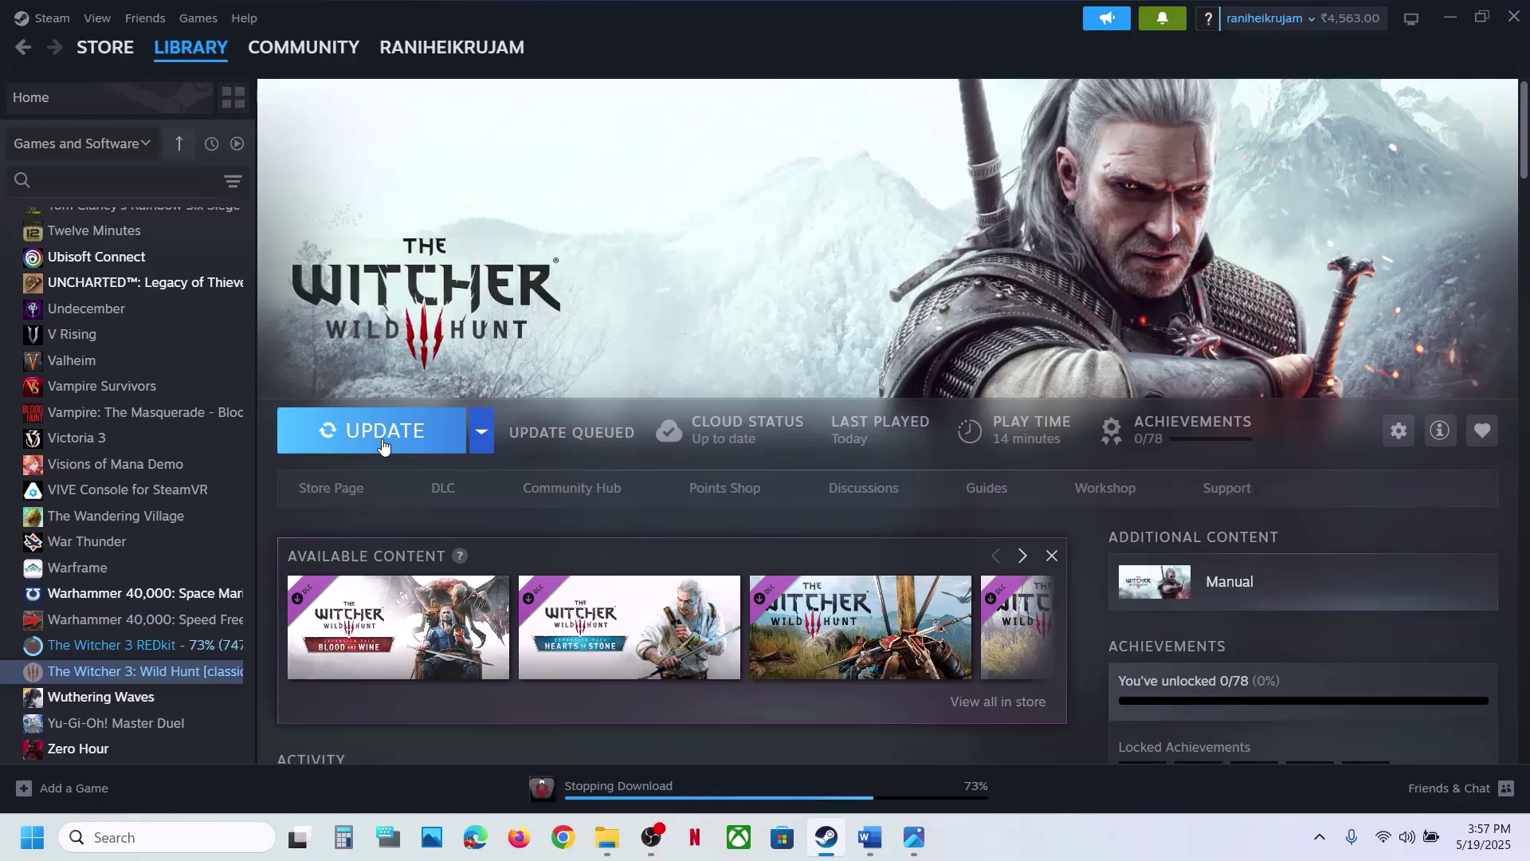
# Step: Review the beta participation choices for The Witcher 3: Wild Hunt, including None, and close its properties
pyautogui.rightClick(199, 678)
pyautogui.click(255, 646)
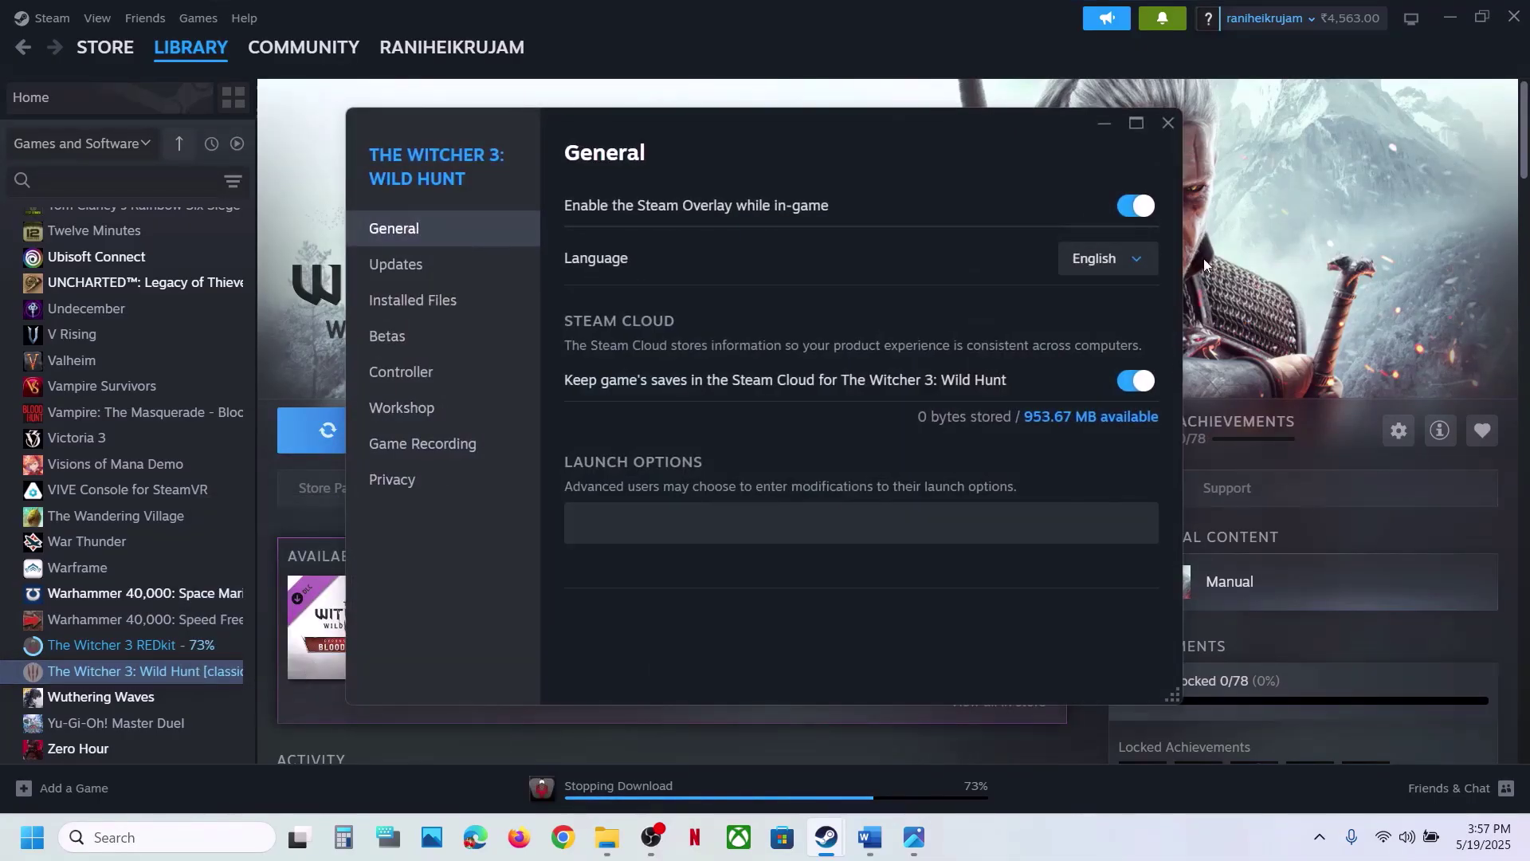
pyautogui.click(461, 346)
pyautogui.click(1107, 209)
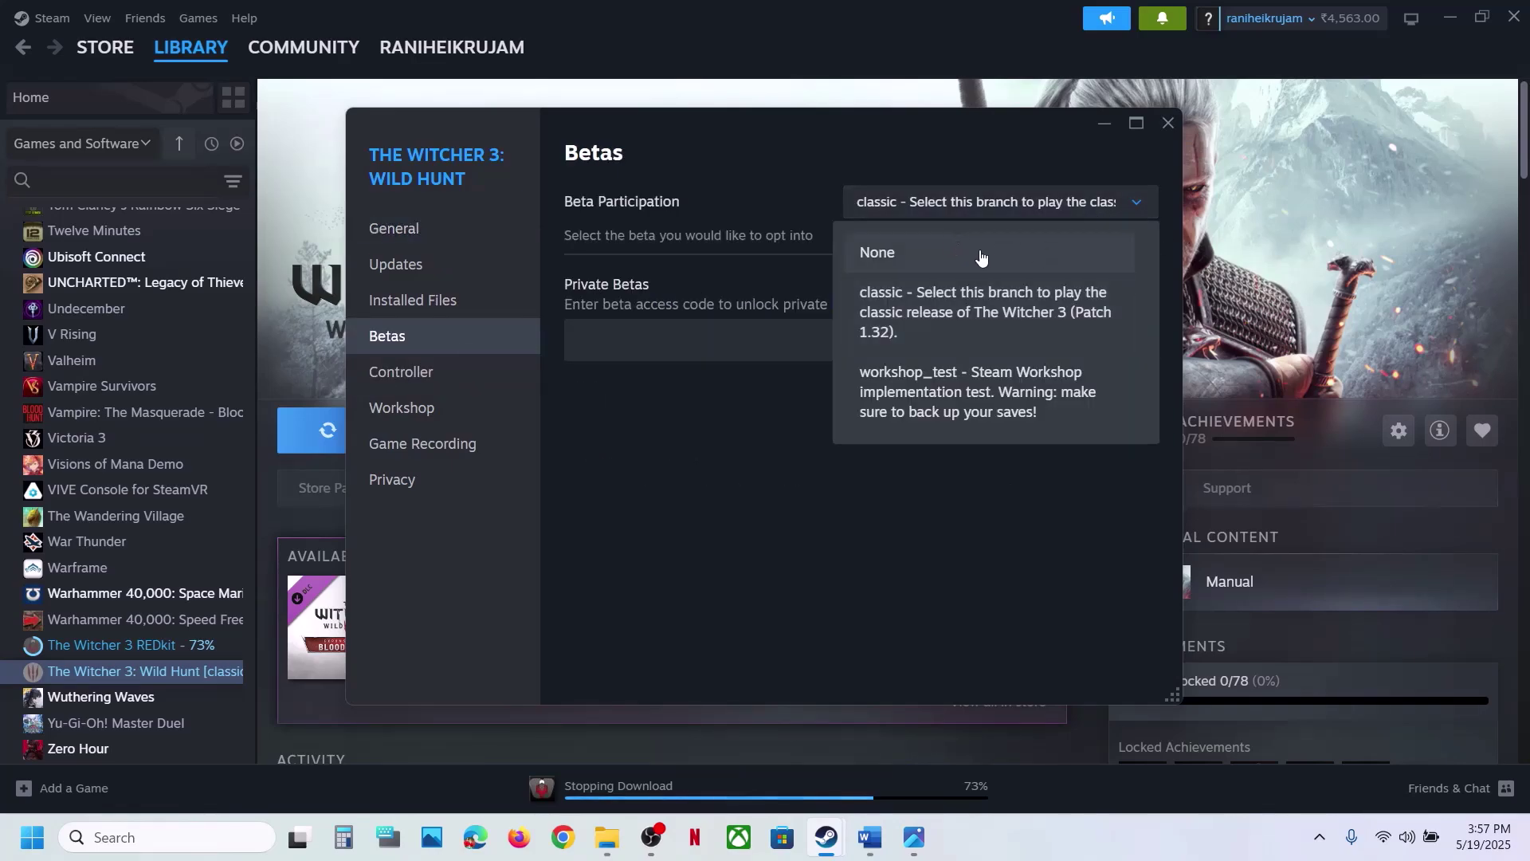
pyautogui.click(1165, 120)
pyautogui.click(1165, 119)
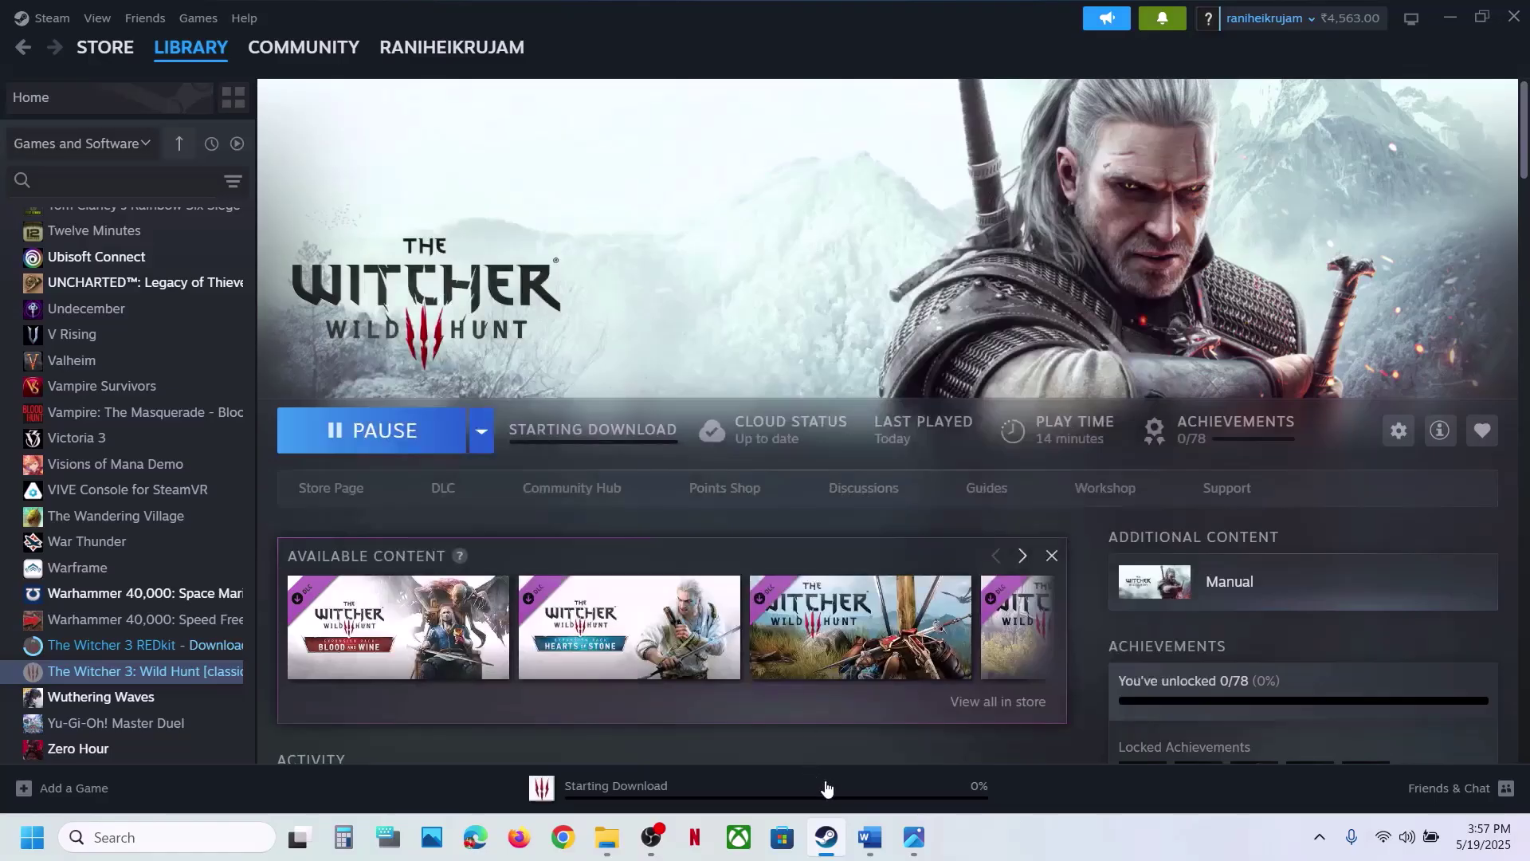
# Step: Switch to the Word notes and highlight the Step 5 instruction "Run the dx11 witcher3.exe from"
pyautogui.click(877, 841)
pyautogui.scroll(-5, 405, 604)
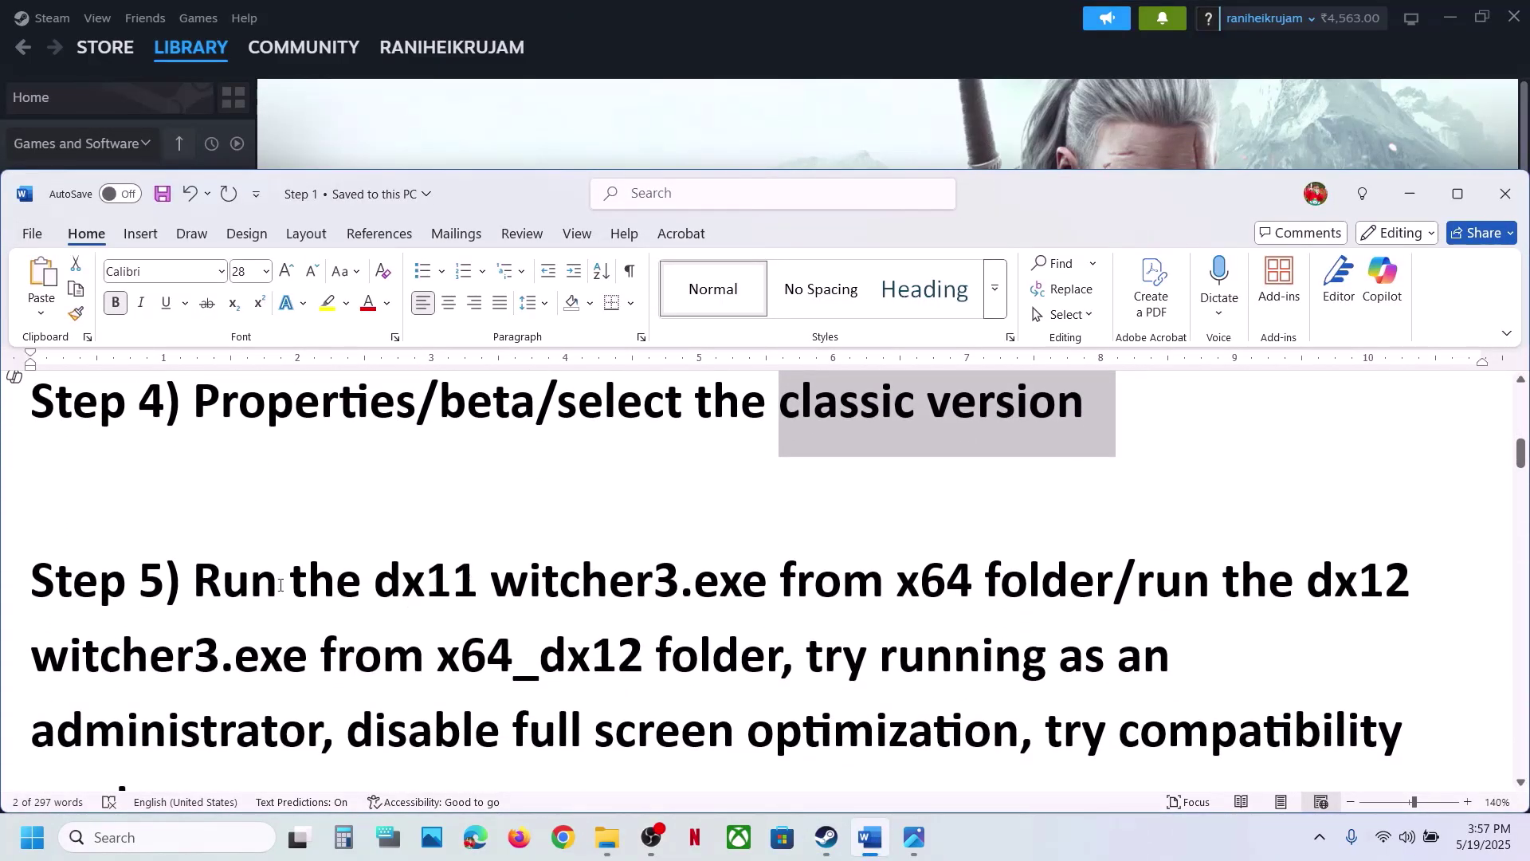
pyautogui.moveTo(227, 583); pyautogui.dragTo(834, 613)
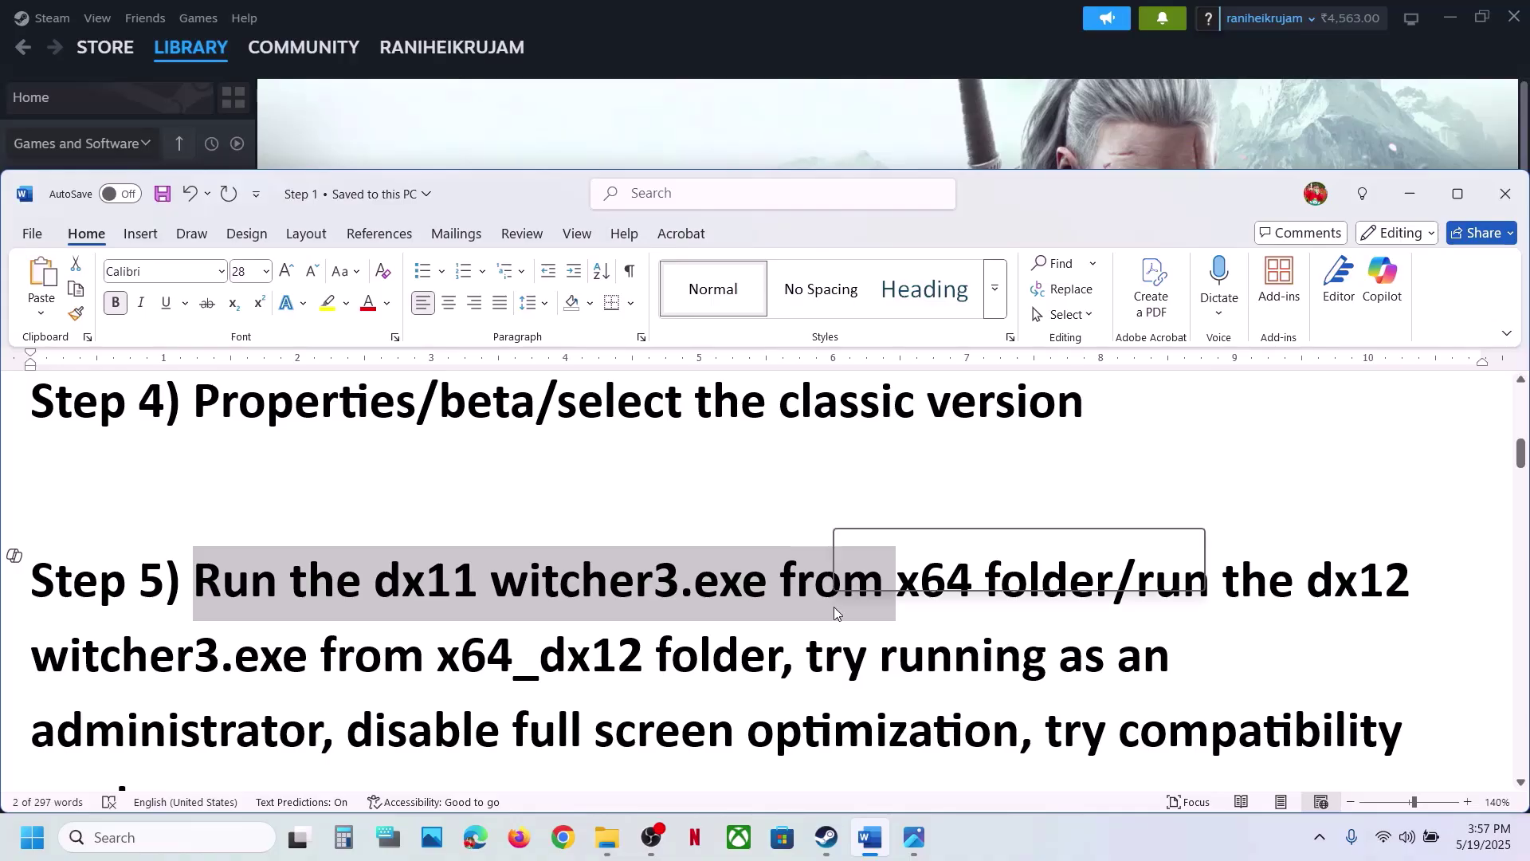
pyautogui.click(836, 613)
# Step: Return to Steam and open The Witcher 3: Wild Hunt's local files folder
pyautogui.click(911, 151)
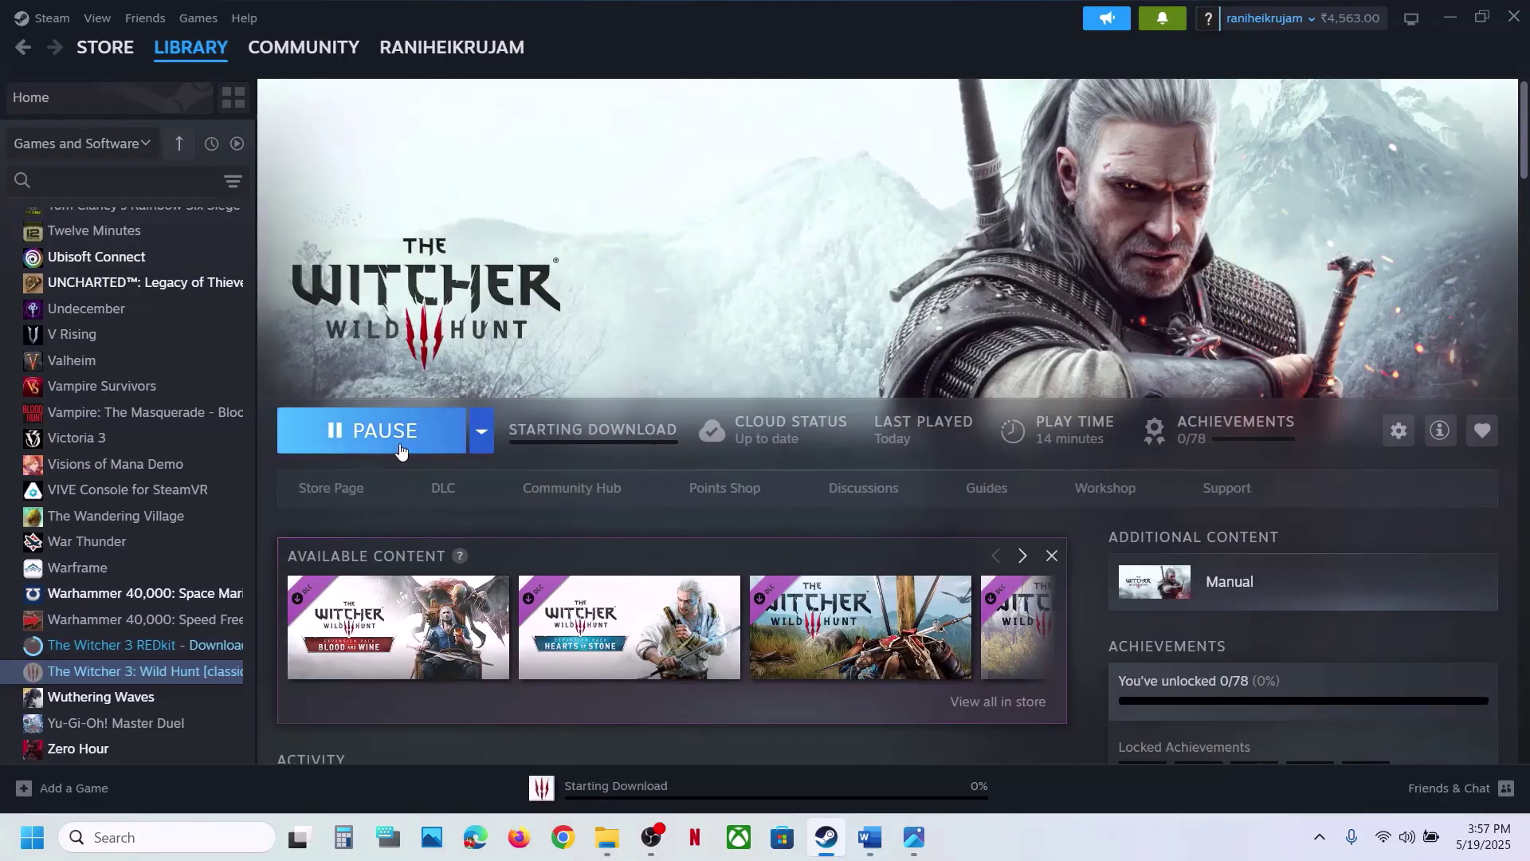
pyautogui.rightClick(144, 670)
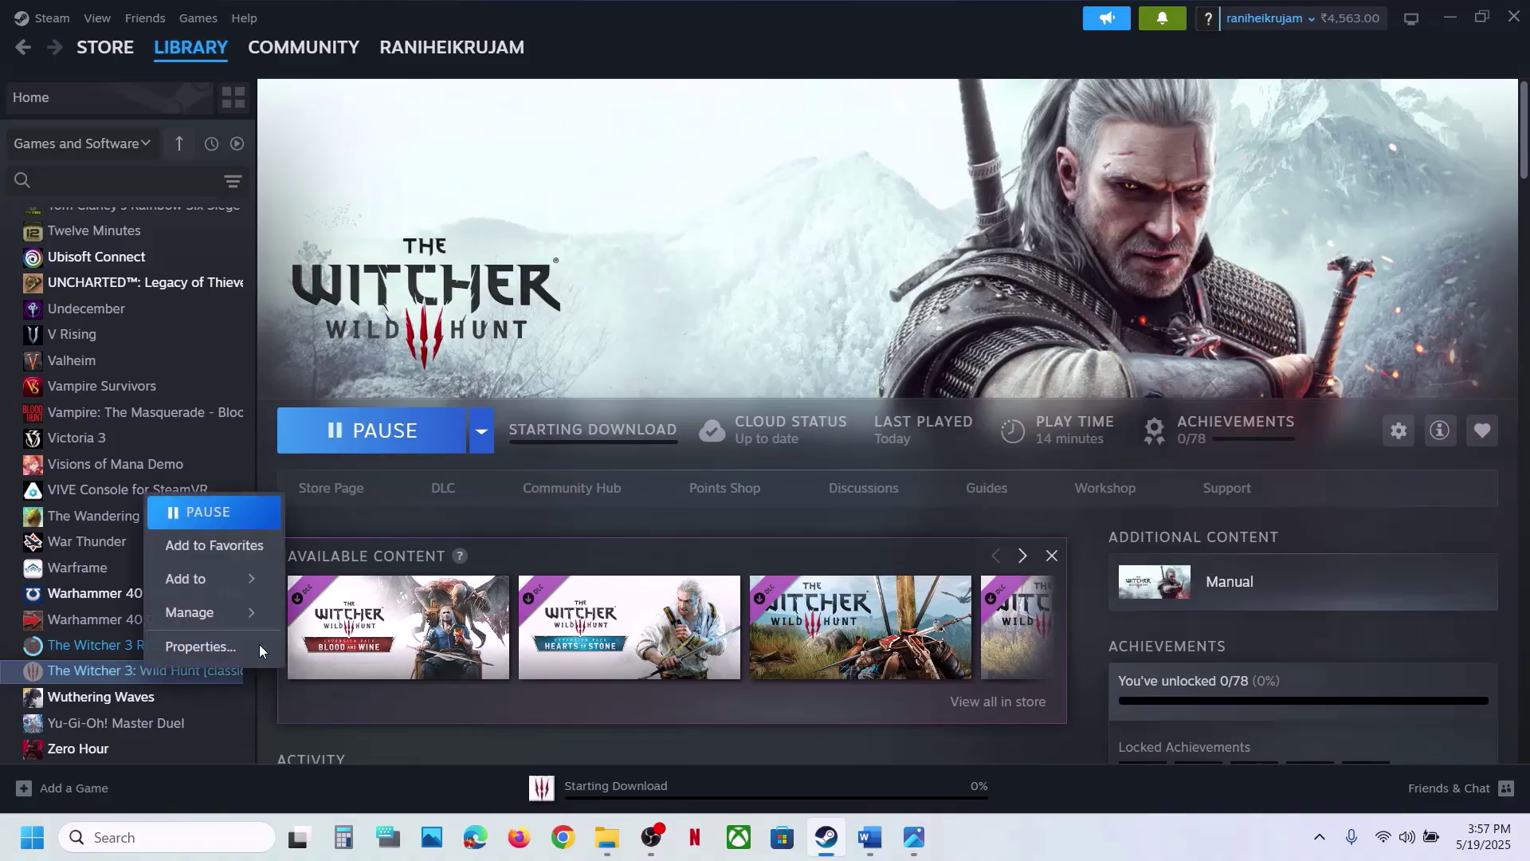
pyautogui.moveTo(221, 621)
pyautogui.click(426, 647)
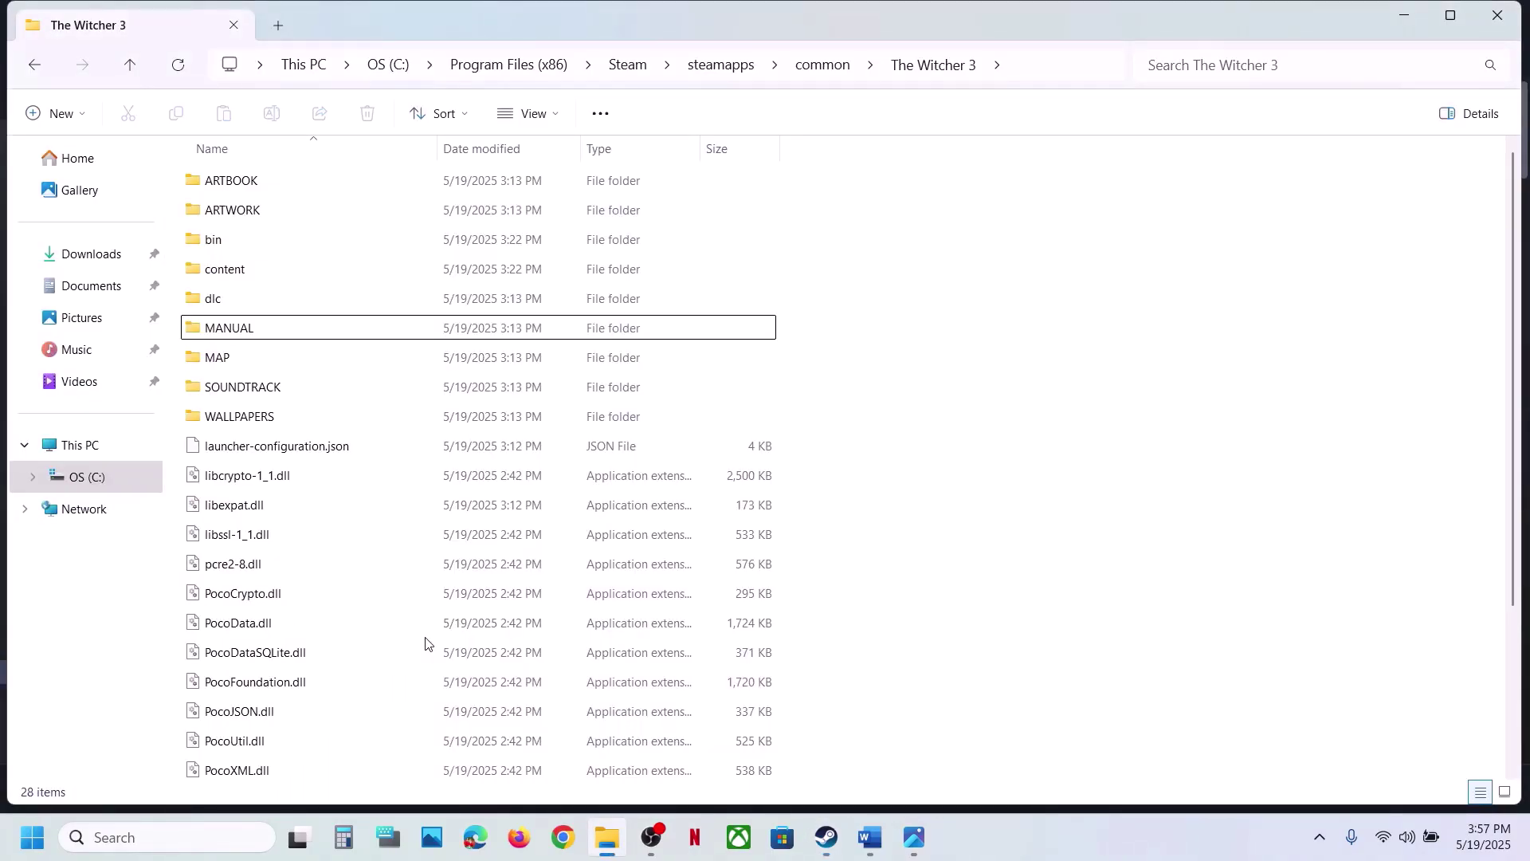
# Step: Locate the DirectX 11 witcher3 application in the bin\x64 folder and look at its available actions
pyautogui.doubleClick(230, 248)
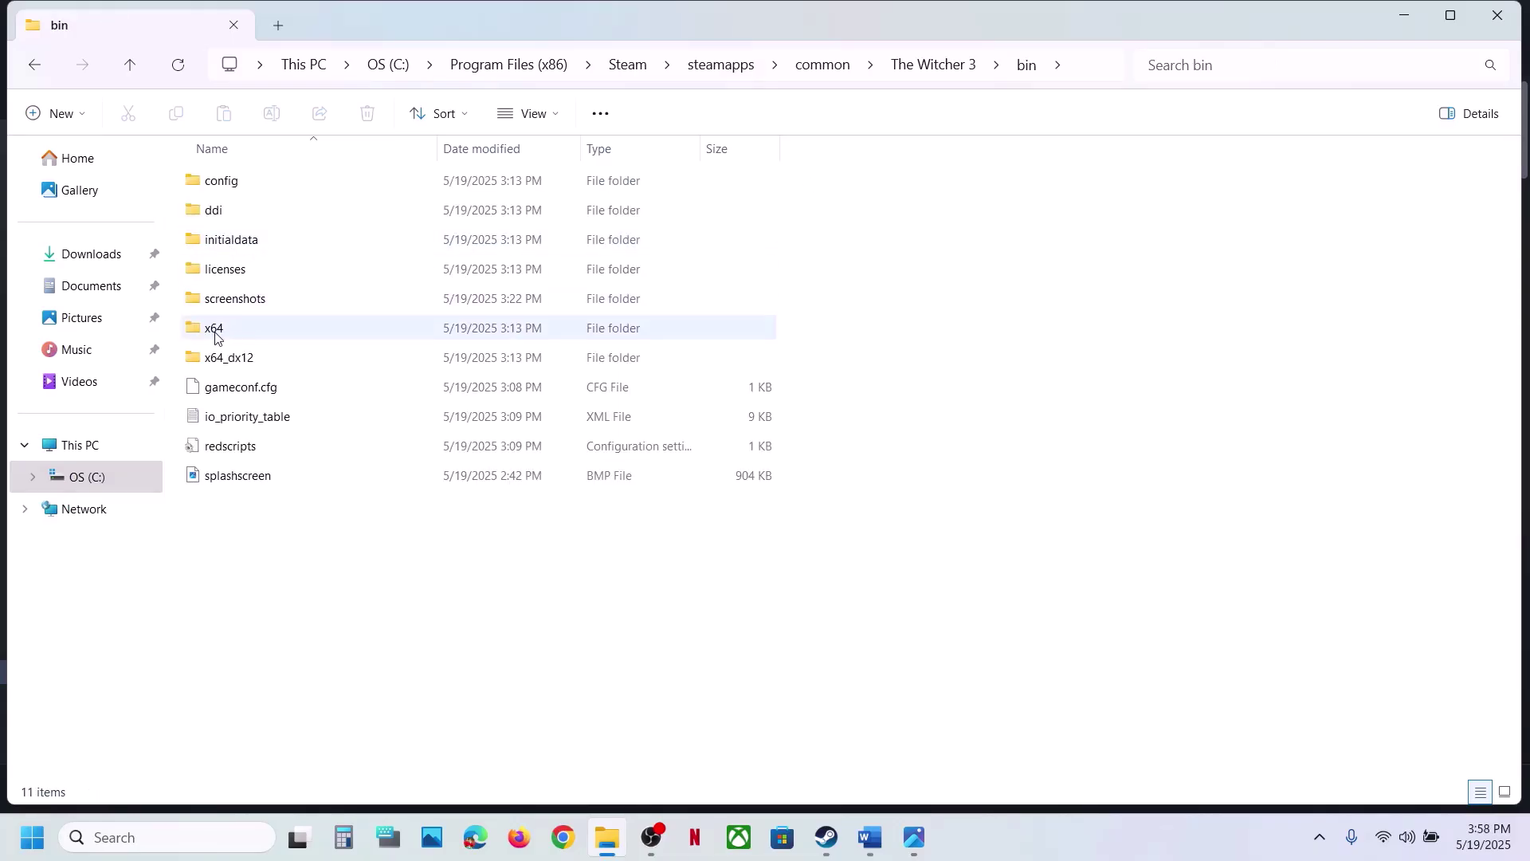
pyautogui.click(215, 335)
pyautogui.doubleClick(244, 337)
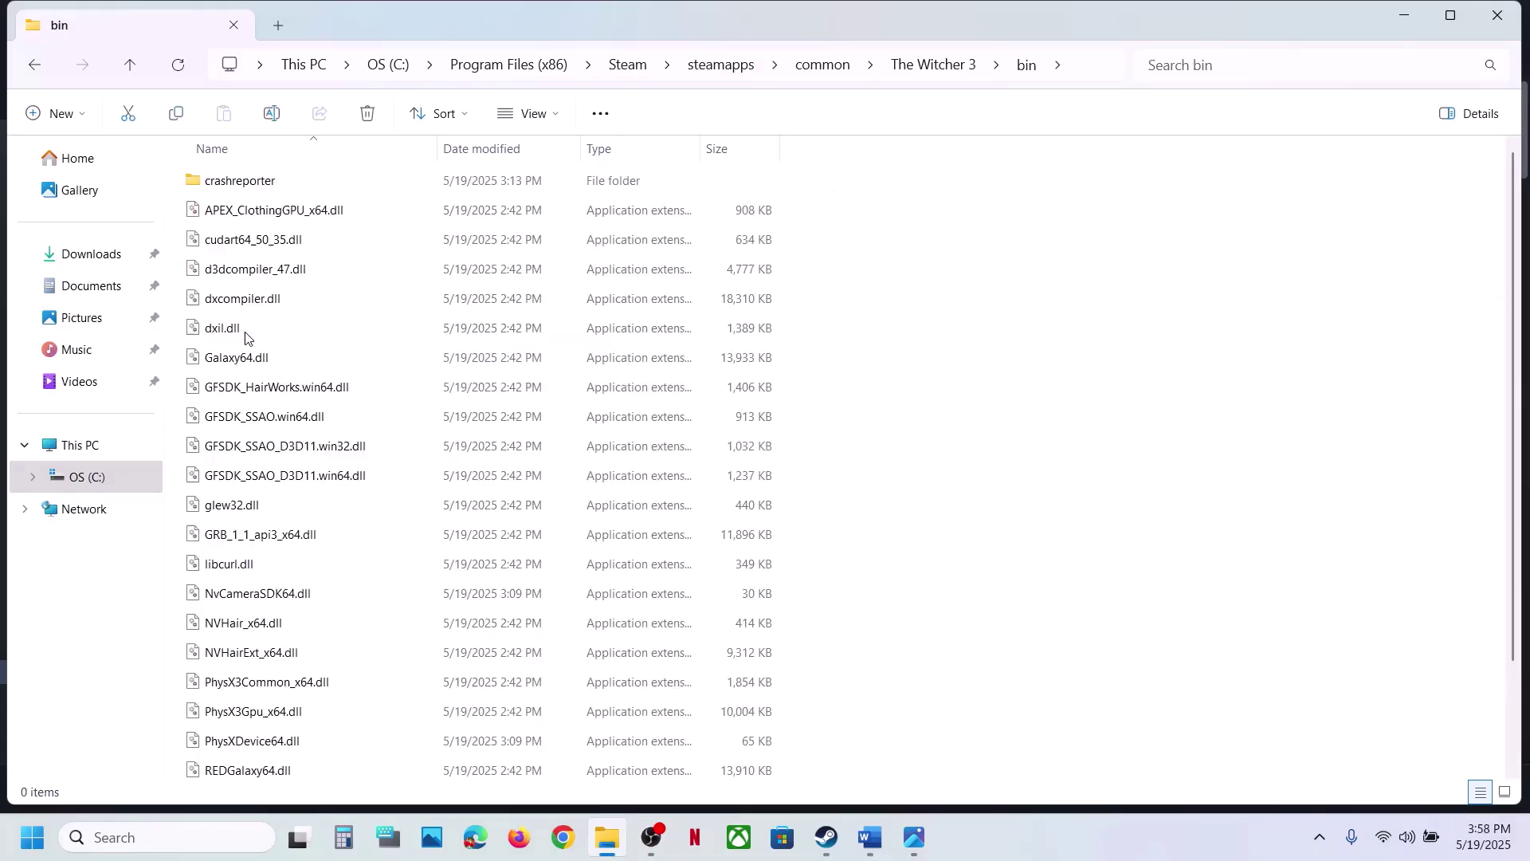
pyautogui.scroll(-3, 245, 337)
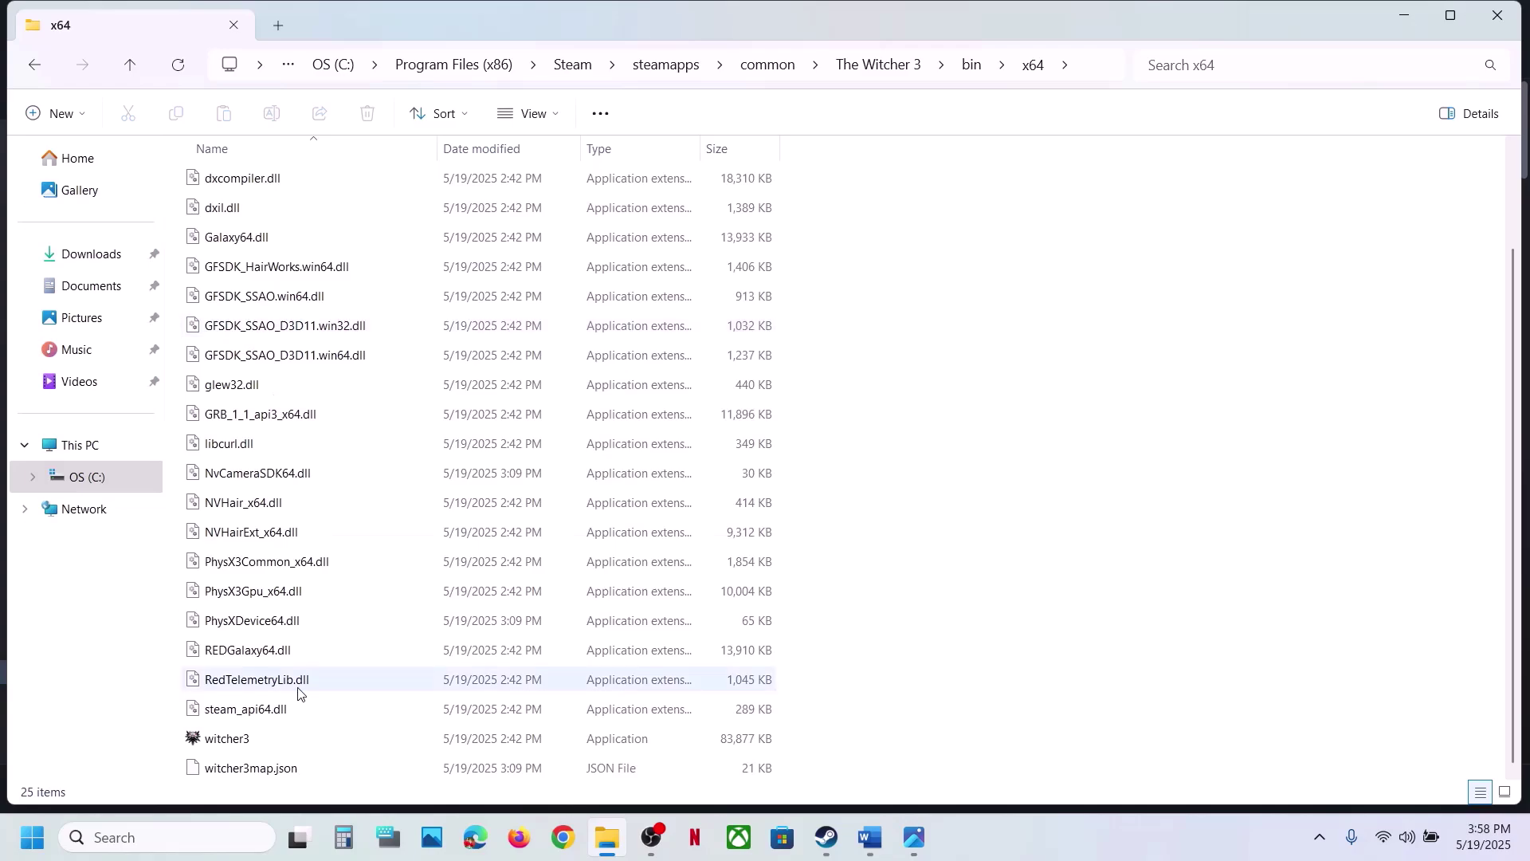
pyautogui.click(217, 738)
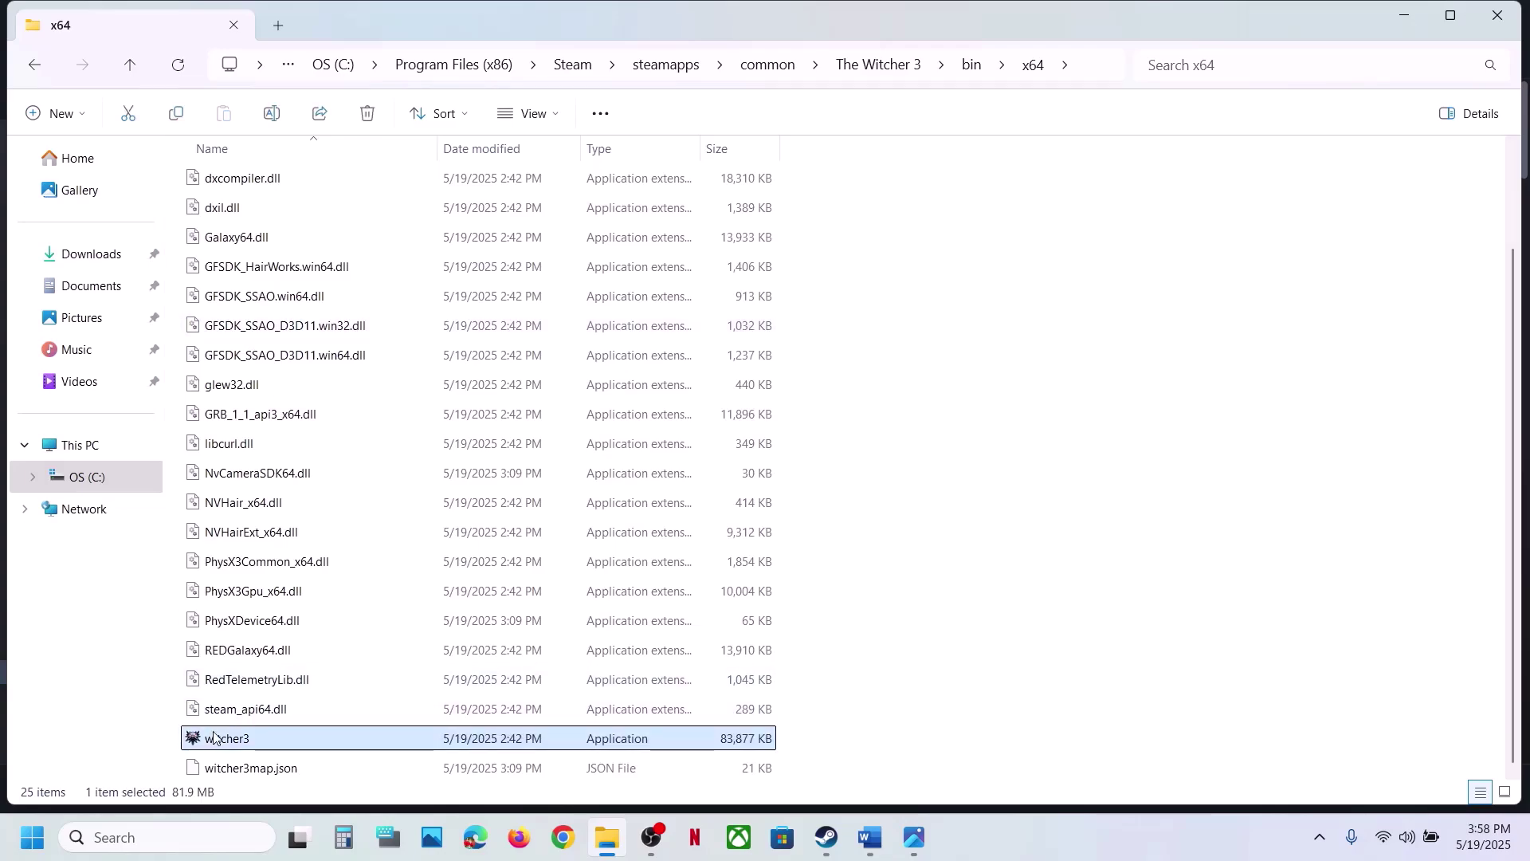
pyautogui.rightClick(265, 749)
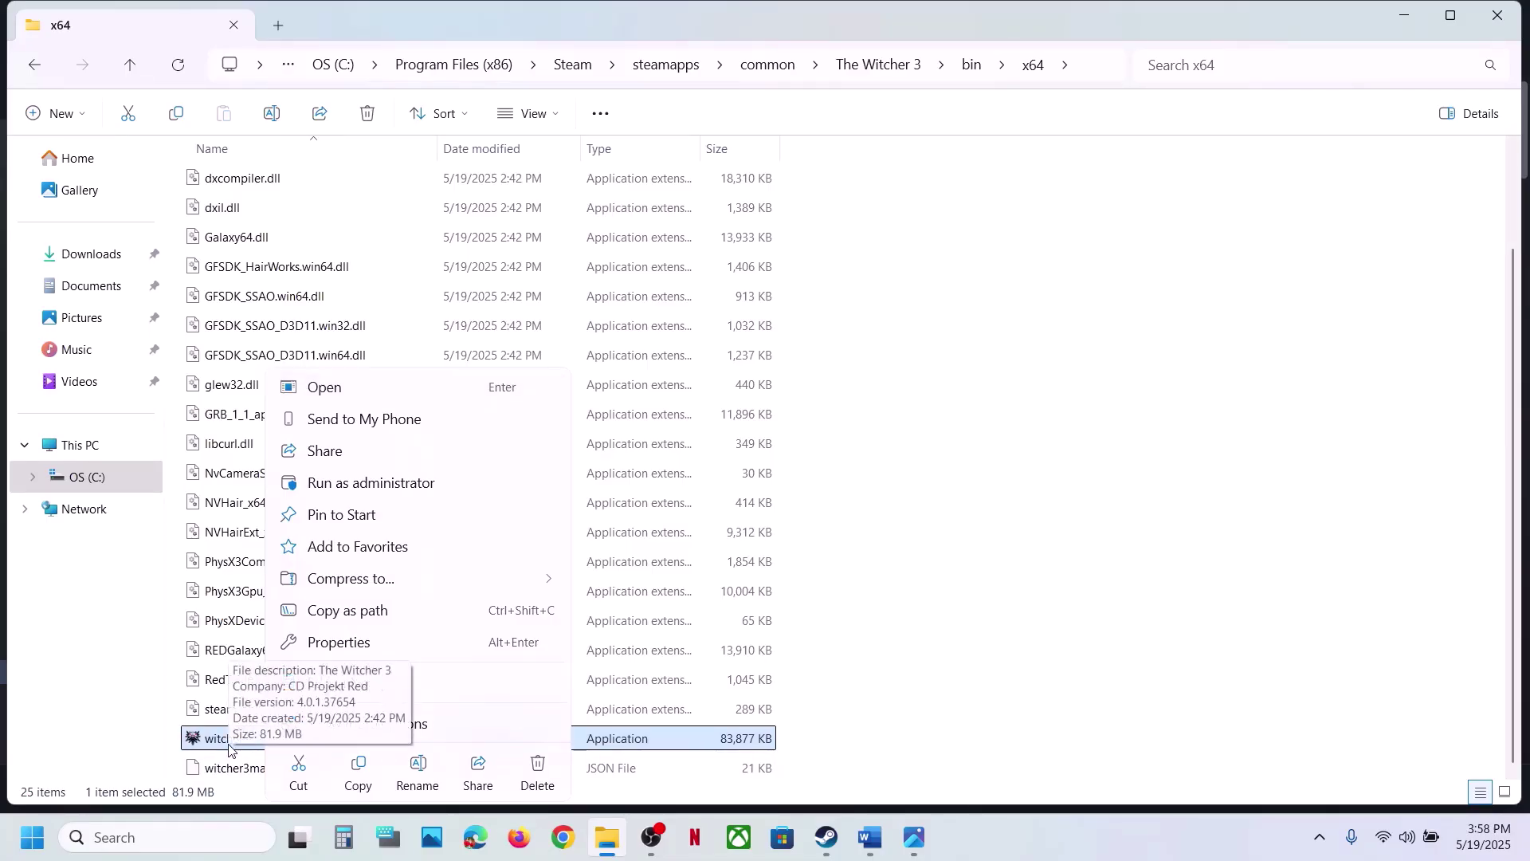
pyautogui.click(121, 749)
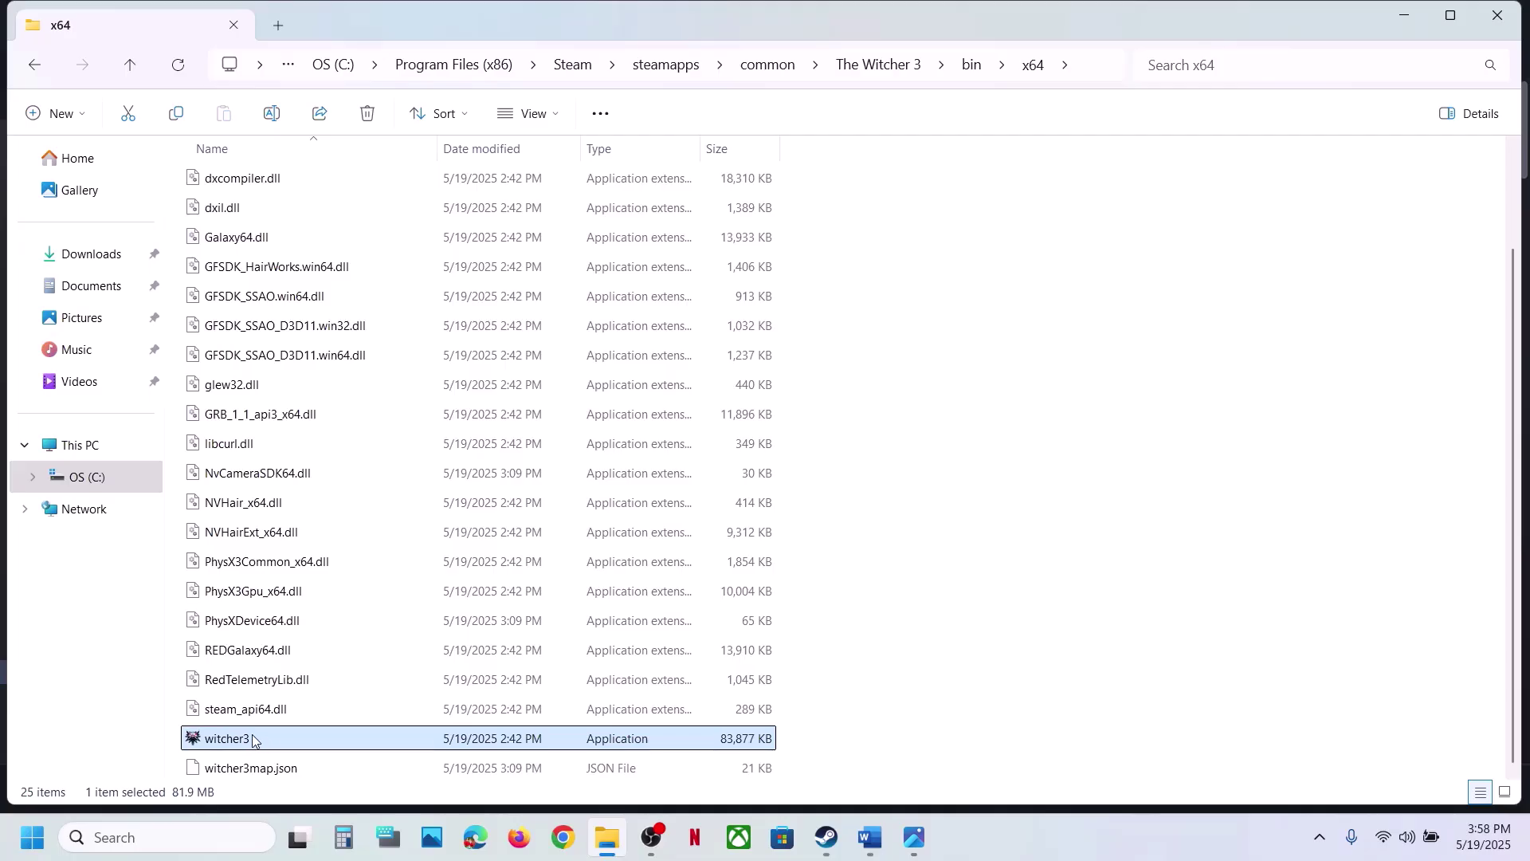
# Step: Locate the DirectX 12 witcher3 application in the bin\x64_dx12 folder and return to the bin folder
pyautogui.click(129, 65)
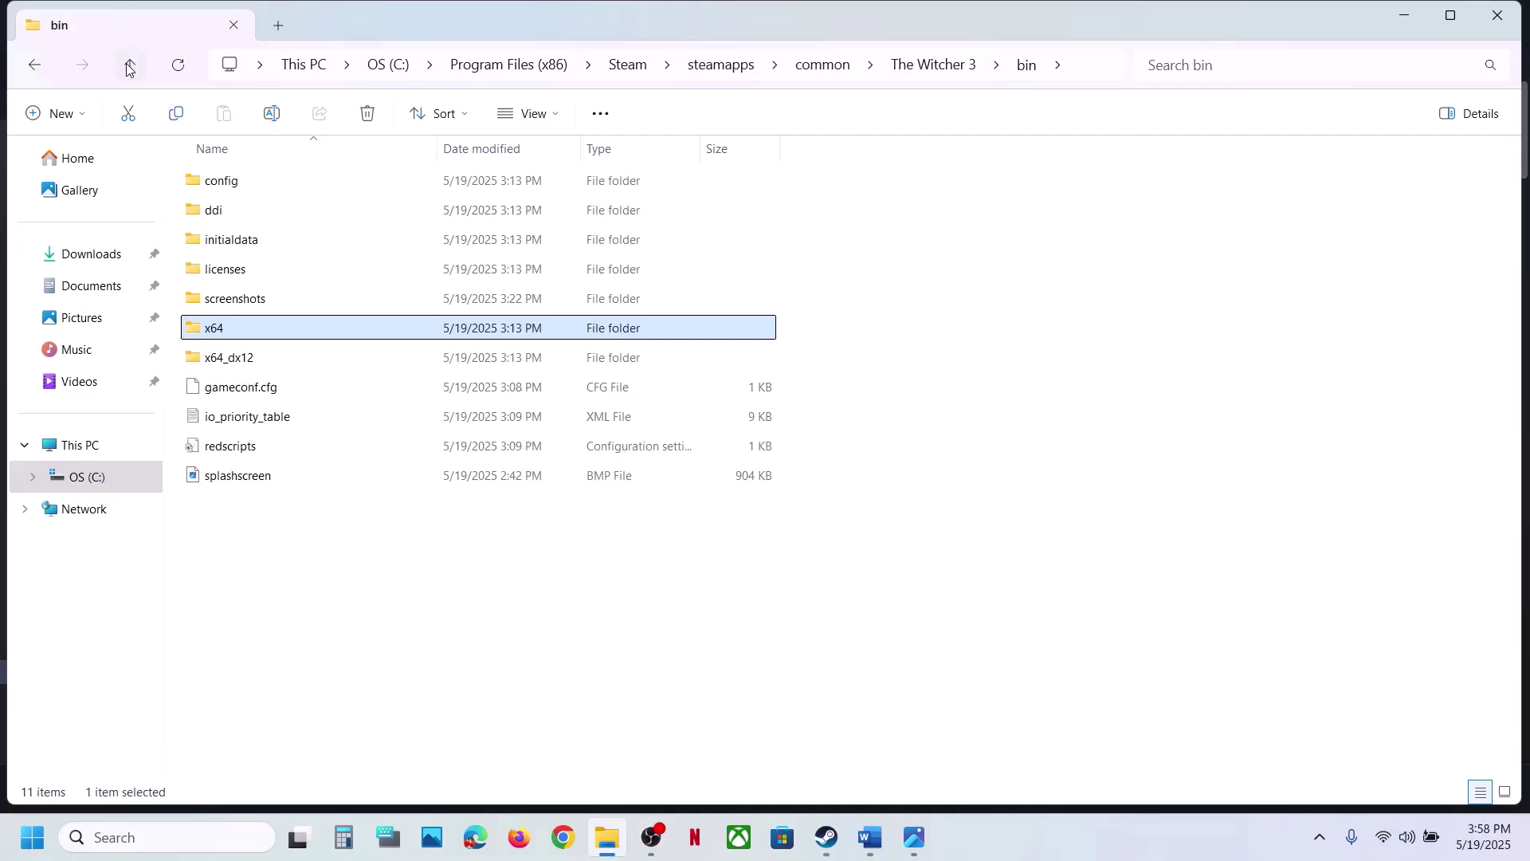
pyautogui.click(230, 368)
pyautogui.click(230, 333)
pyautogui.click(232, 361)
pyautogui.doubleClick(232, 363)
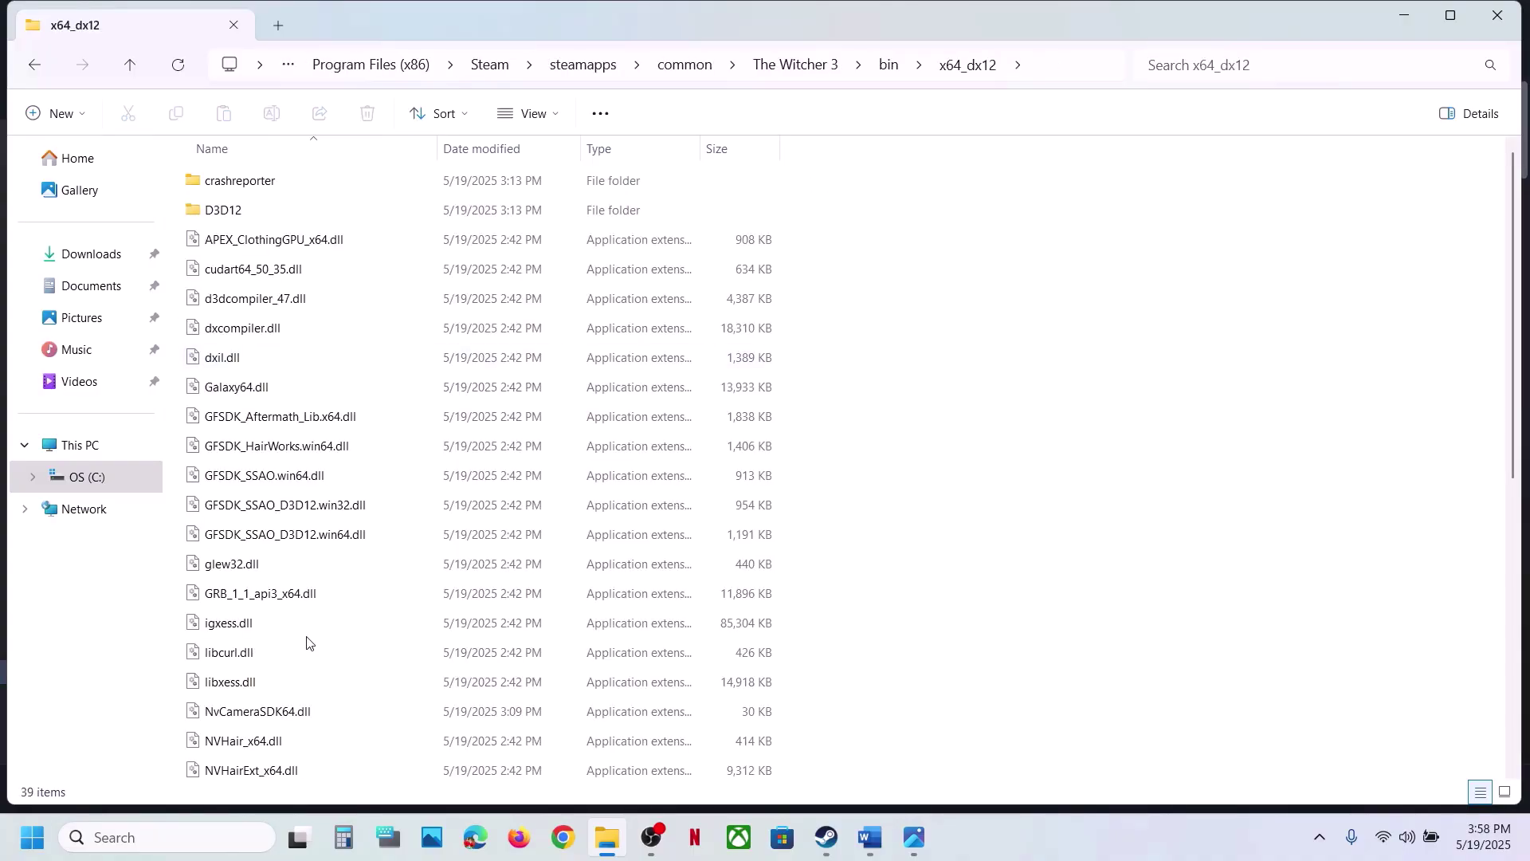
pyautogui.scroll(-6, 305, 640)
pyautogui.click(214, 682)
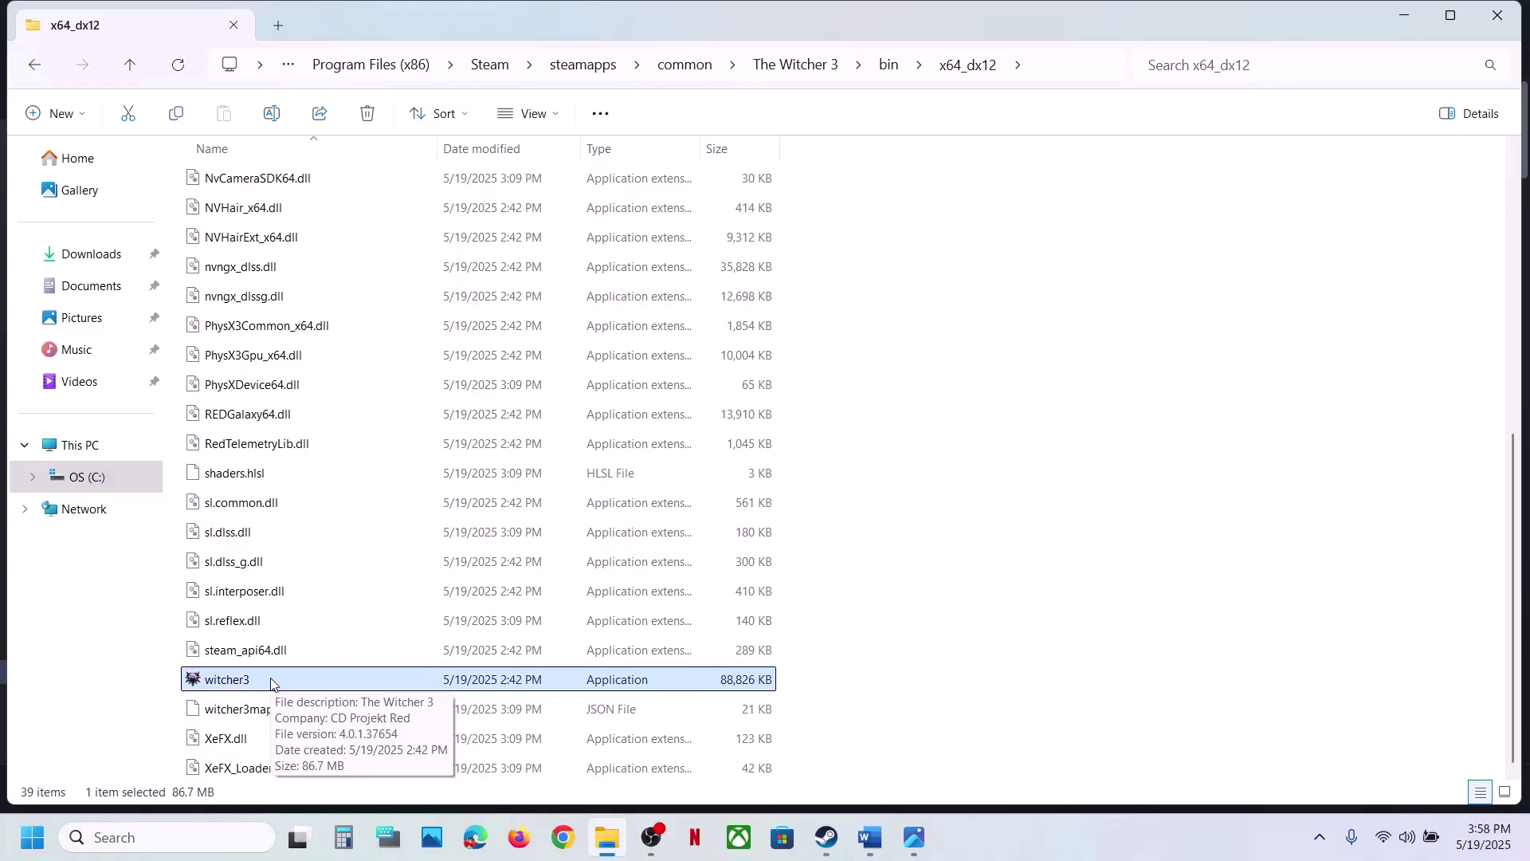
pyautogui.click(131, 71)
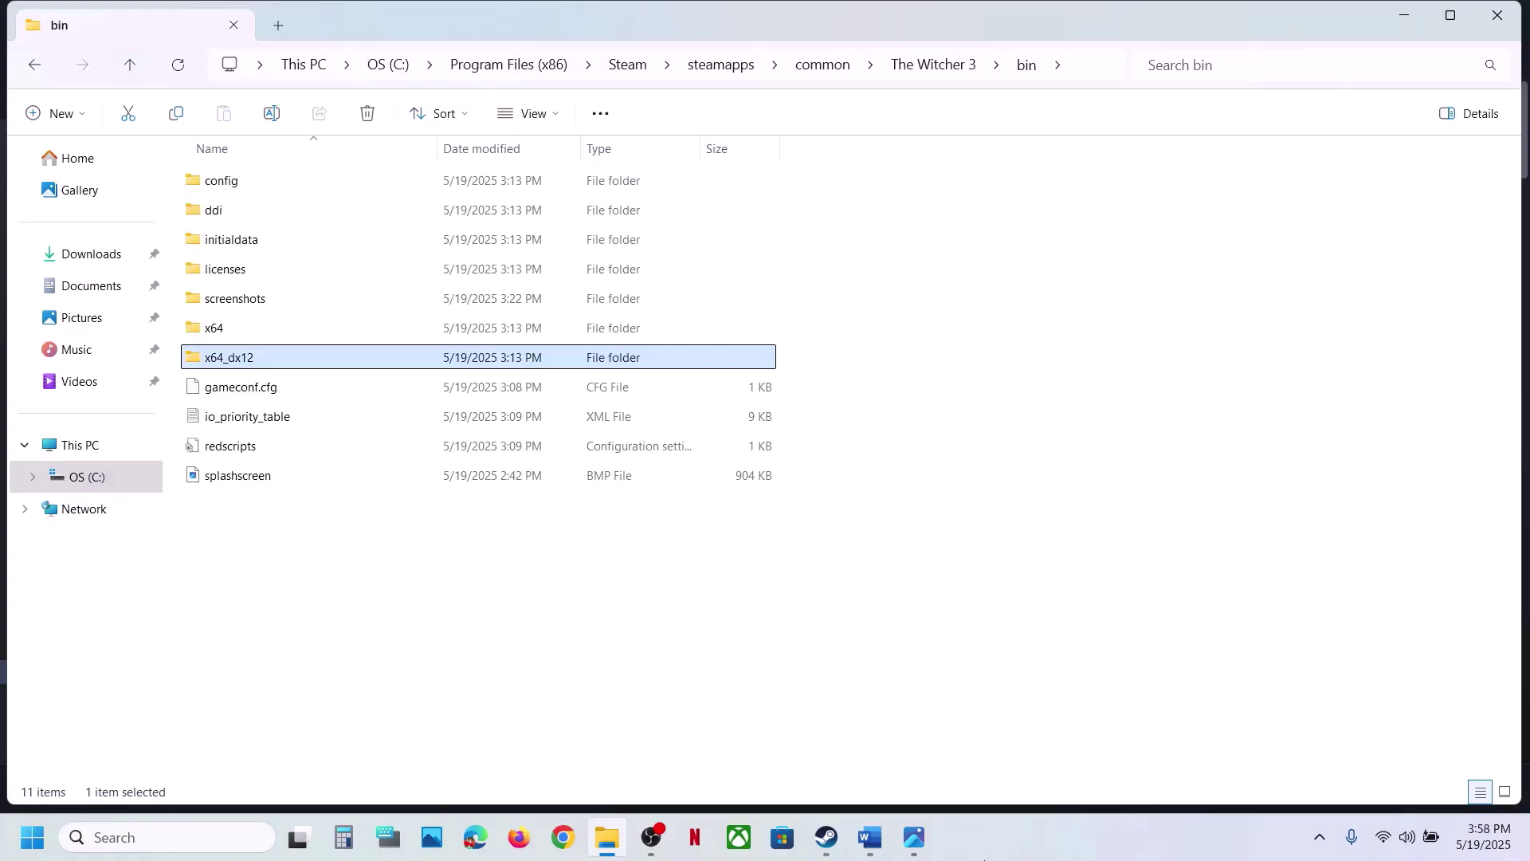
# Step: Switch to the Word notes and highlight "try running as an administrator" in Step 5
pyautogui.click(886, 842)
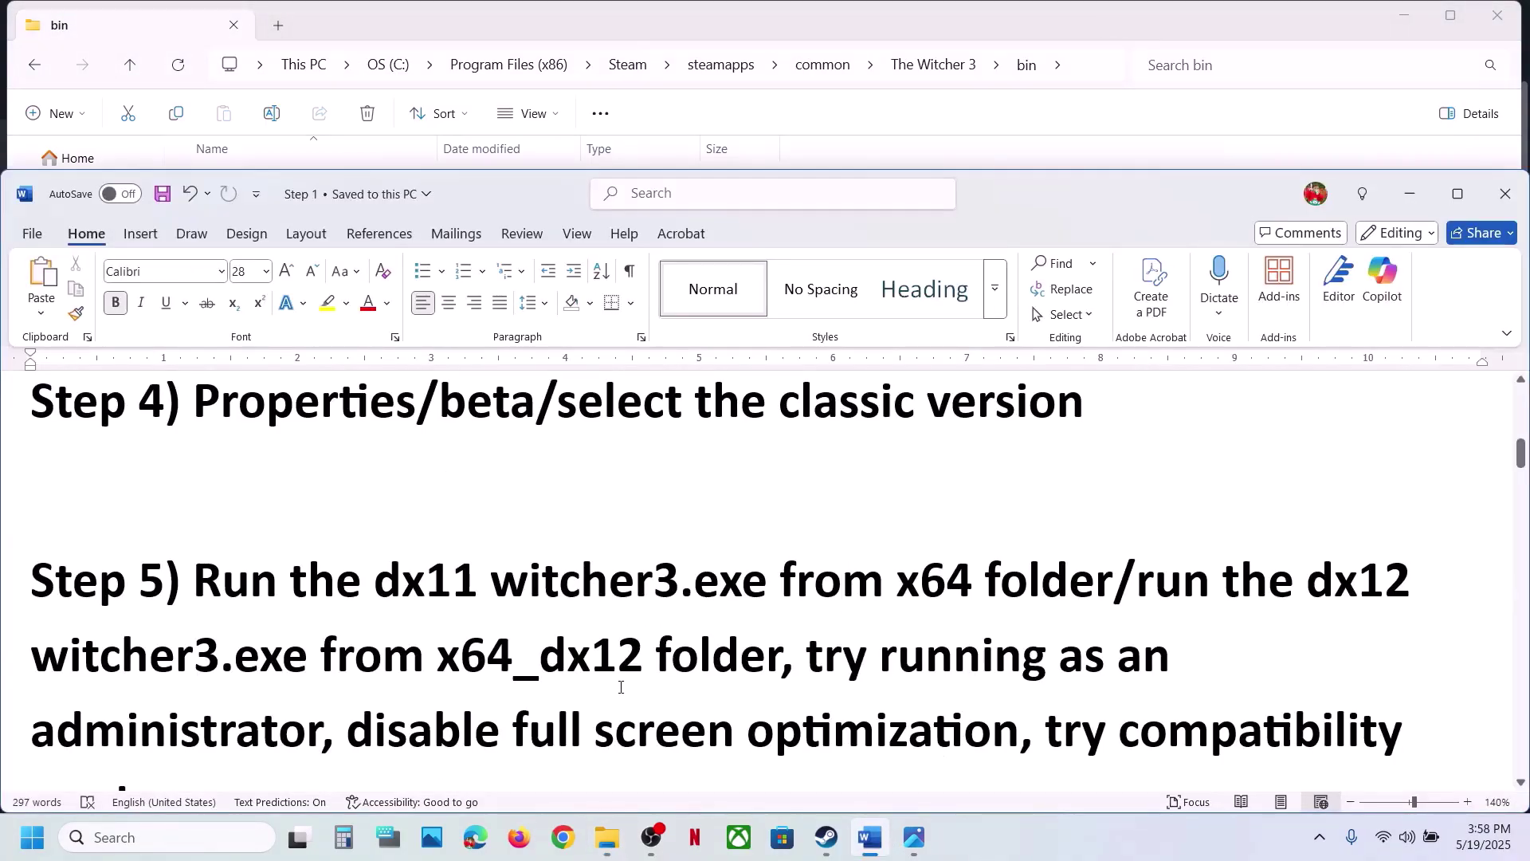
pyautogui.scroll(-1, 621, 687)
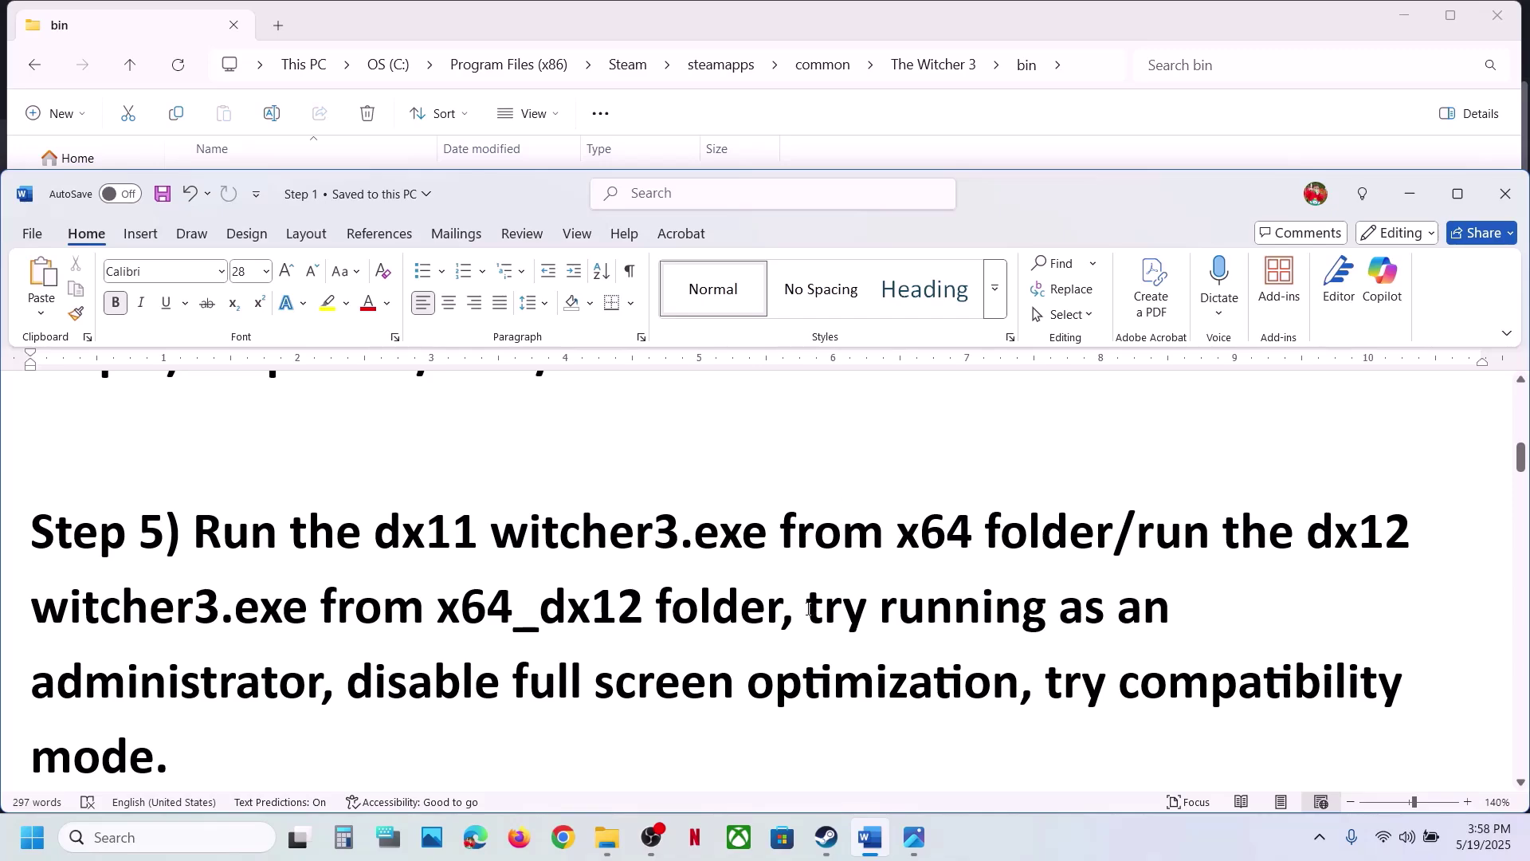
pyautogui.moveTo(810, 610); pyautogui.dragTo(327, 706)
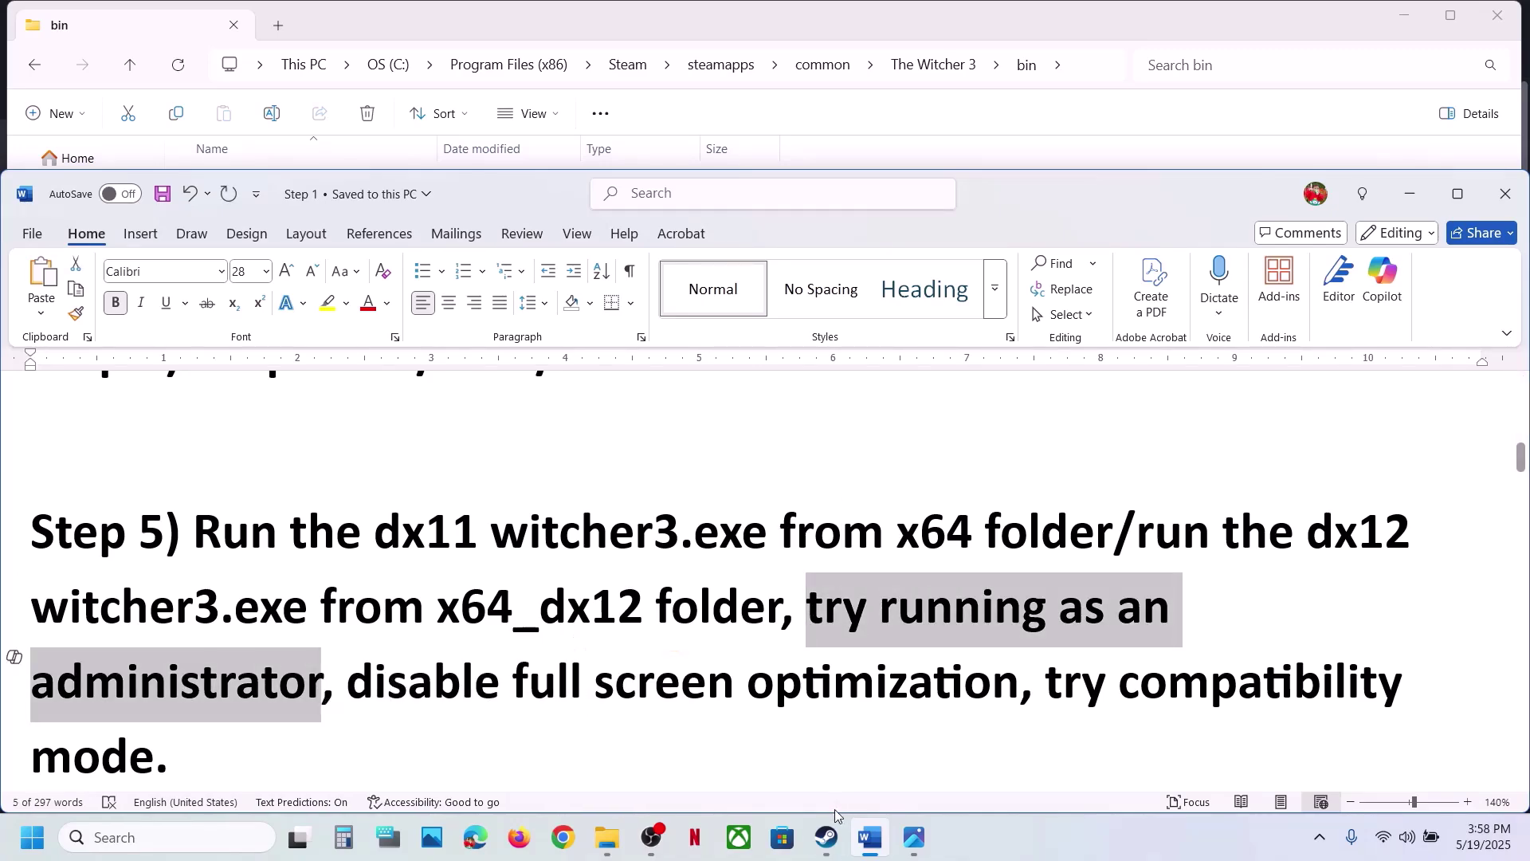
# Step: Switch to Steam and browse to The Witcher 3: Wild Hunt's install folder again
pyautogui.click(826, 837)
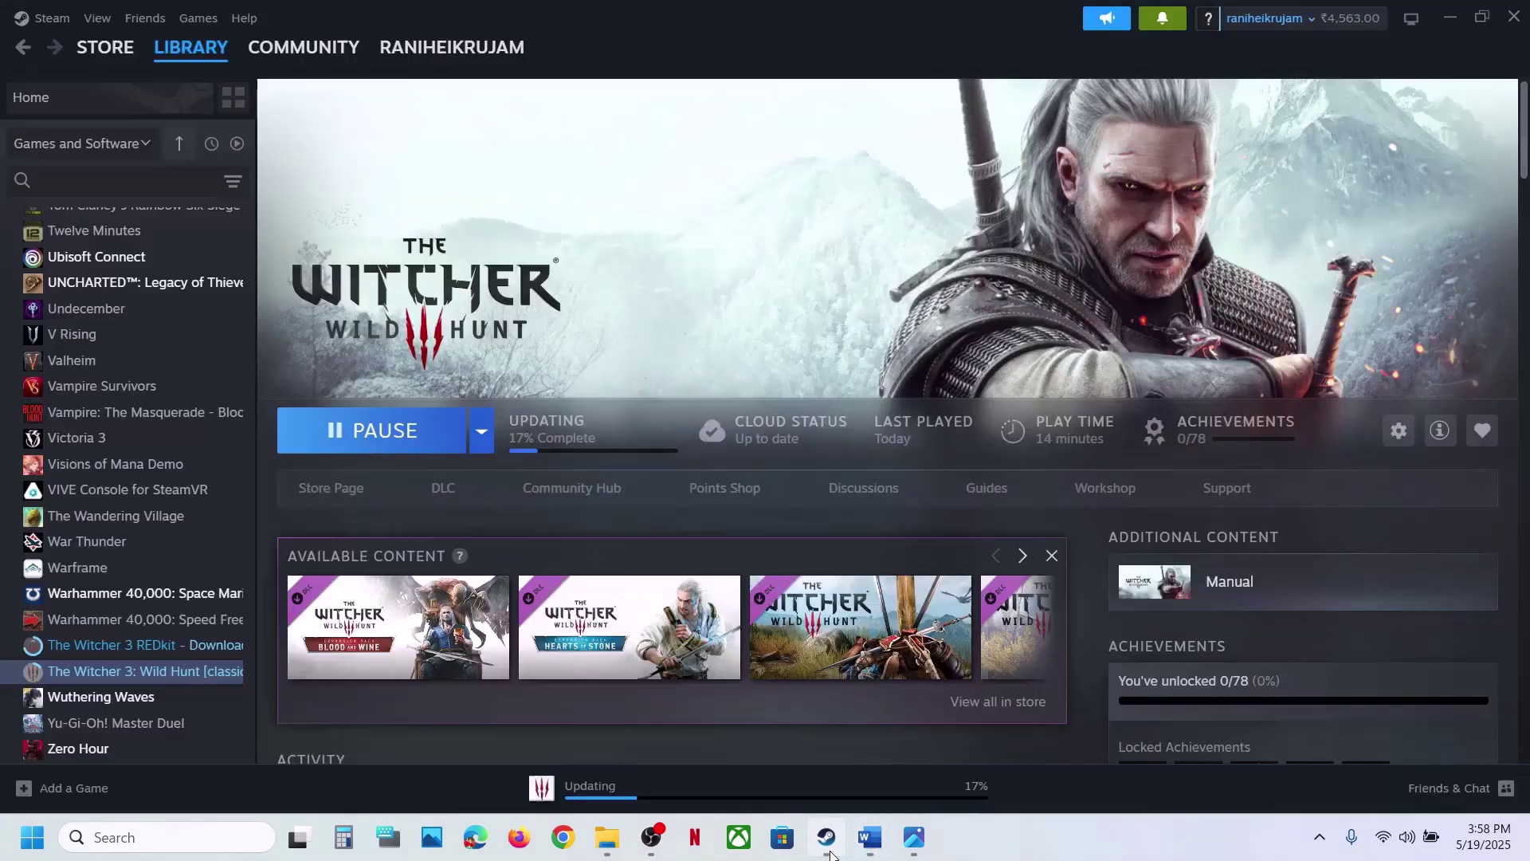
pyautogui.rightClick(113, 672)
pyautogui.moveTo(178, 629)
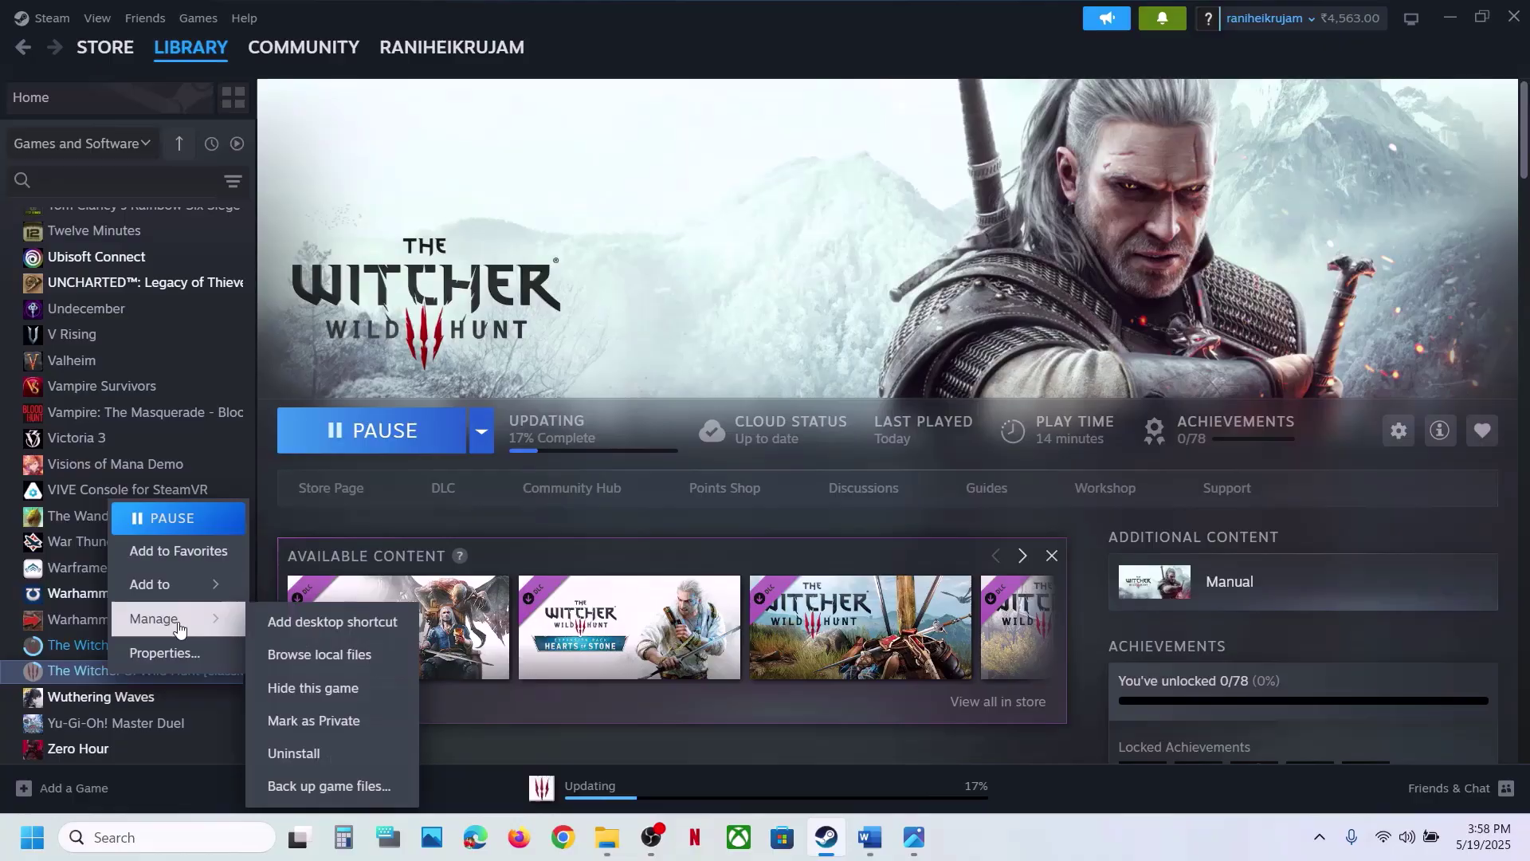
pyautogui.click(338, 655)
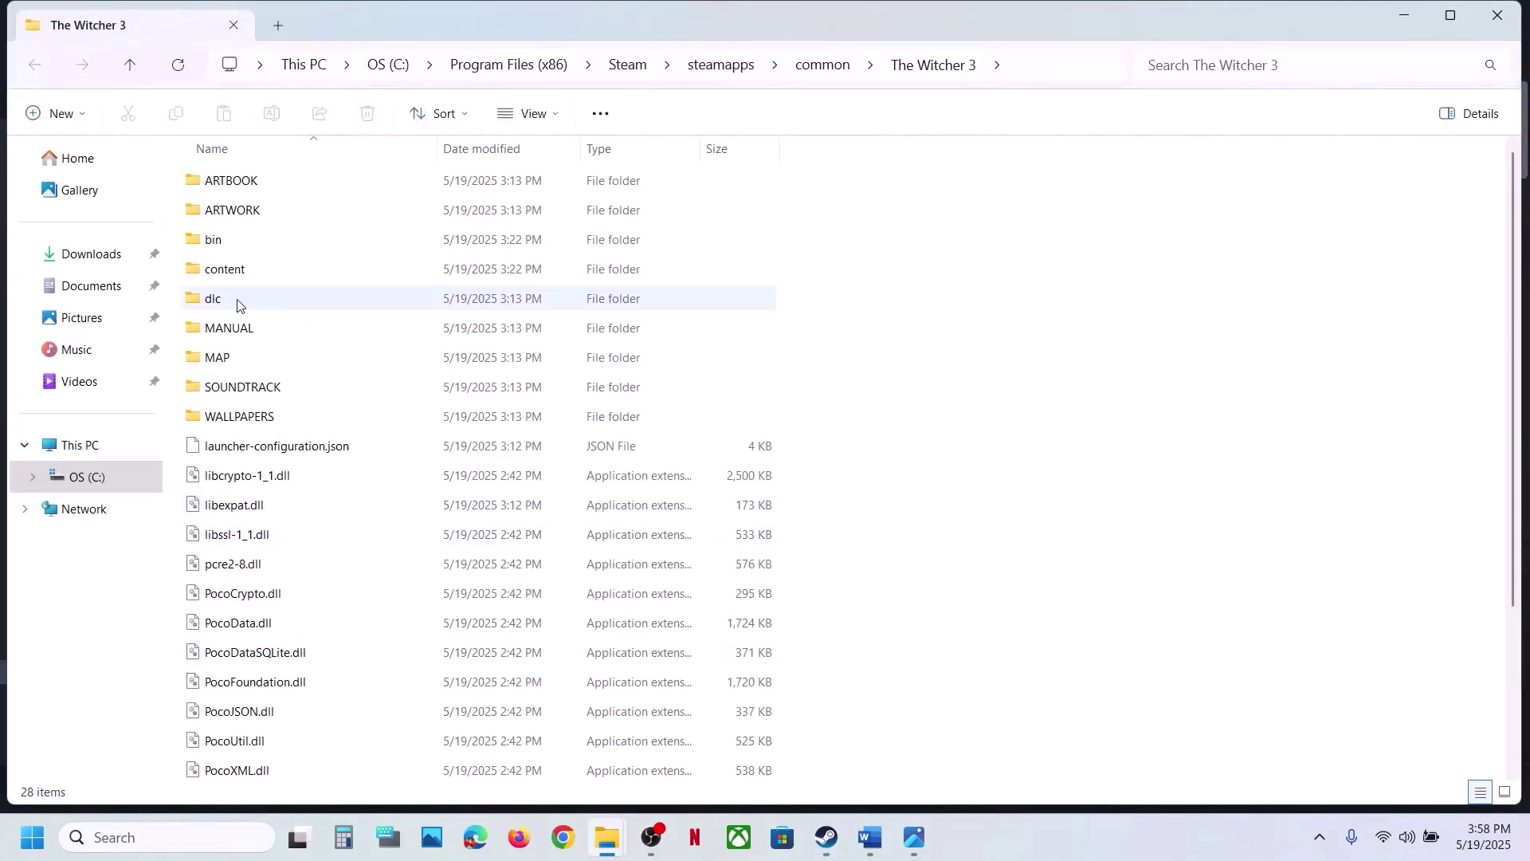
# Step: Open the file properties of the witcher3 application in the bin\x64 folder
pyautogui.doubleClick(256, 242)
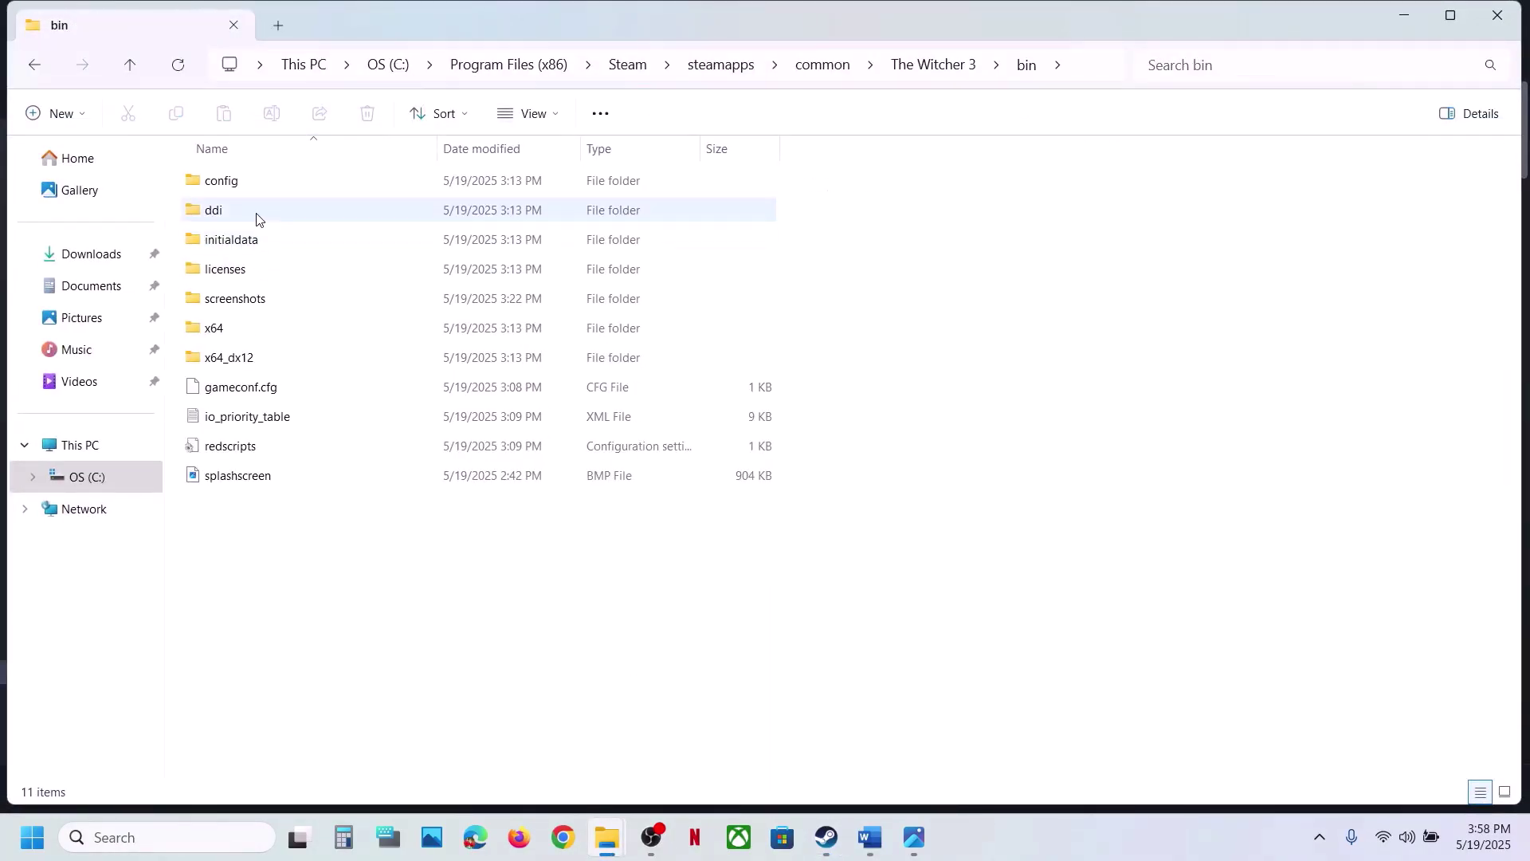
pyautogui.doubleClick(227, 340)
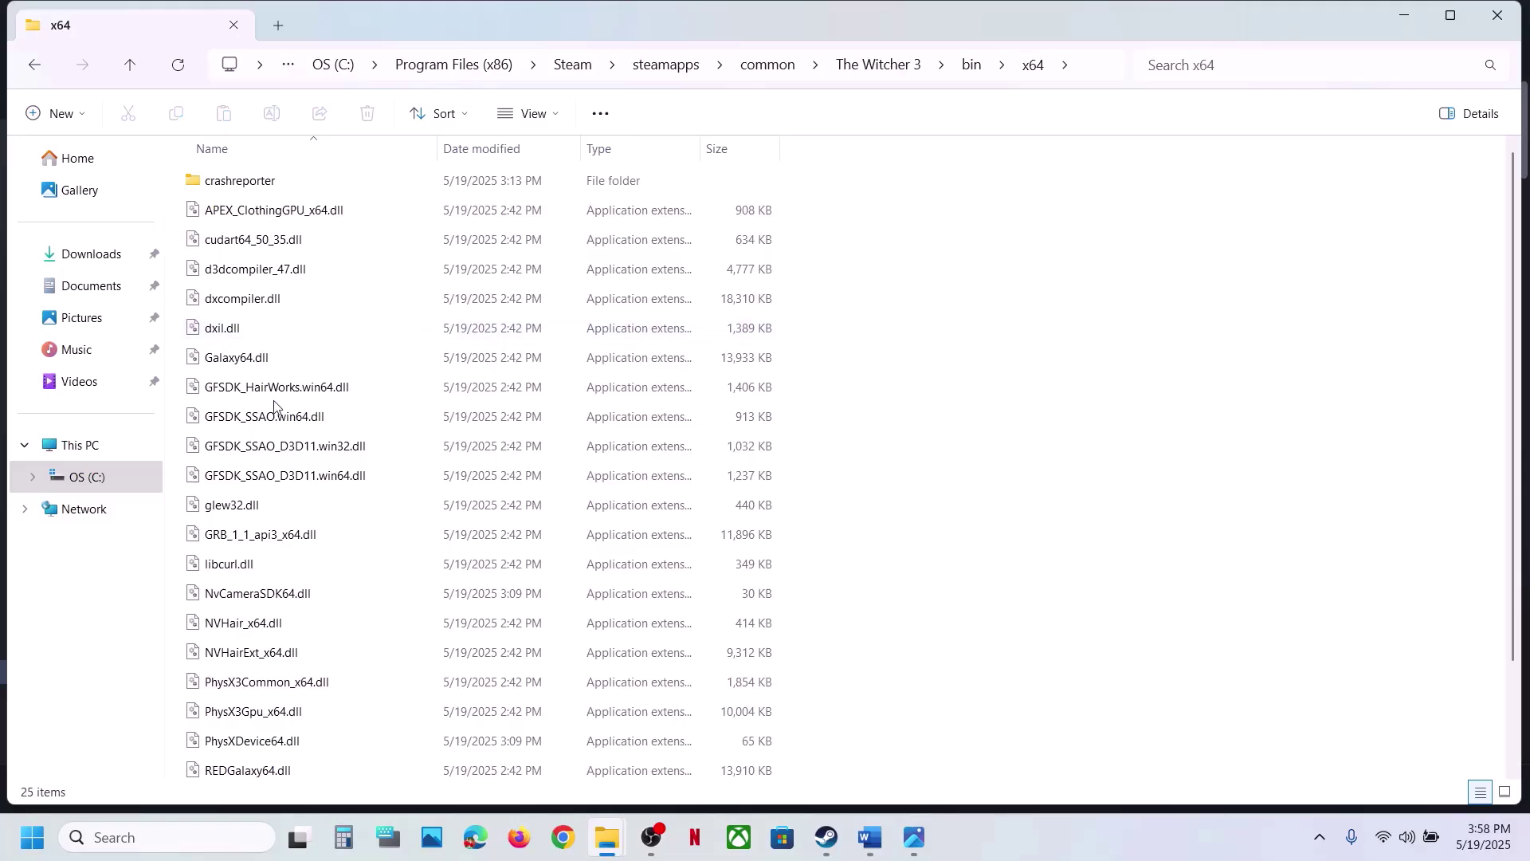
pyautogui.scroll(-2, 275, 409)
pyautogui.rightClick(217, 738)
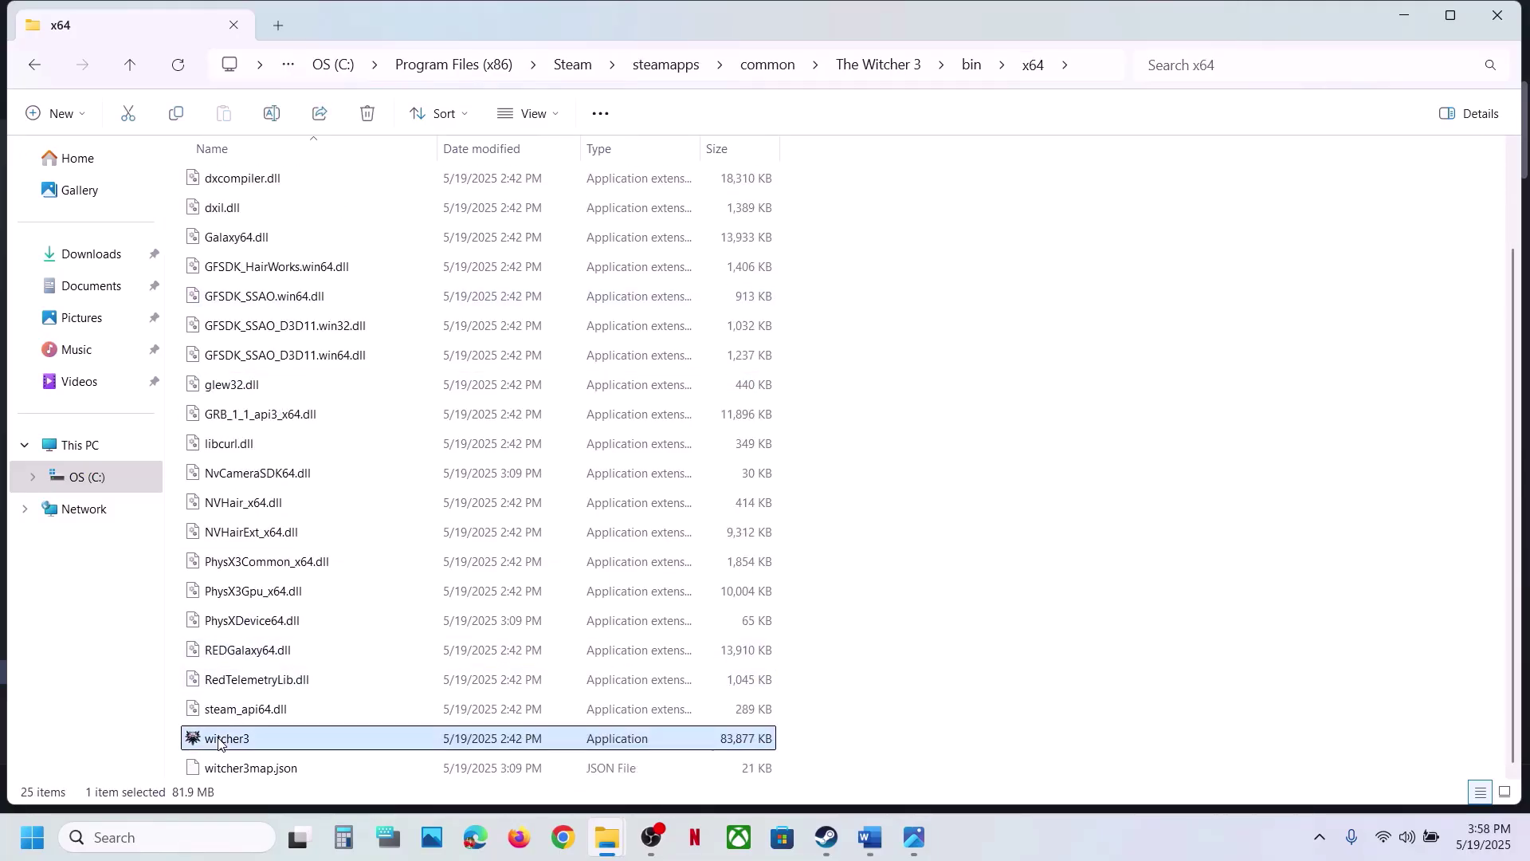
pyautogui.click(301, 643)
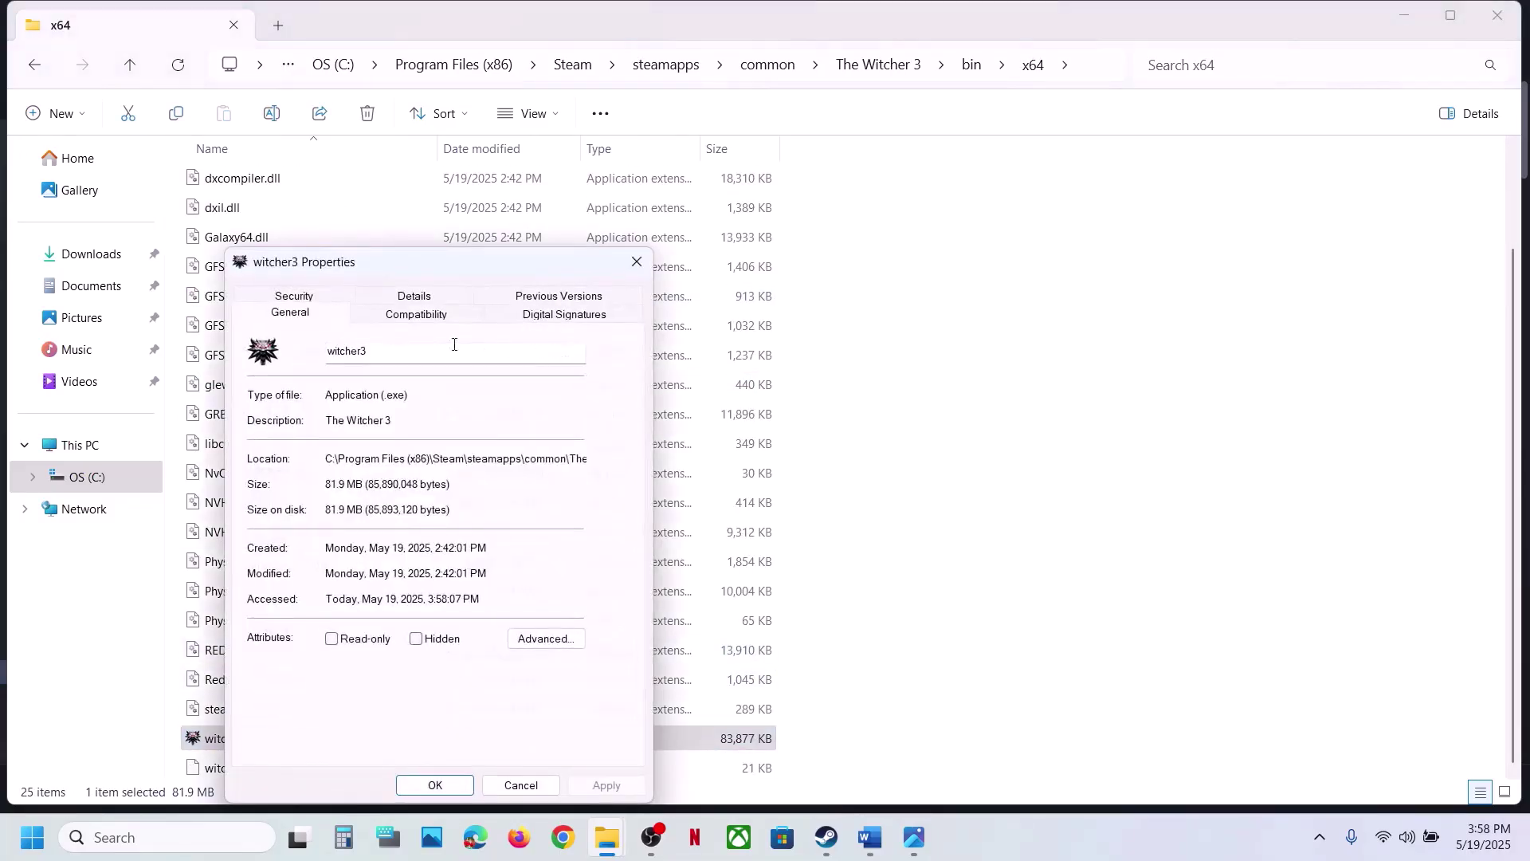
# Step: Set the witcher3 application in the x64 folder to run as an administrator and apply the change
pyautogui.click(409, 316)
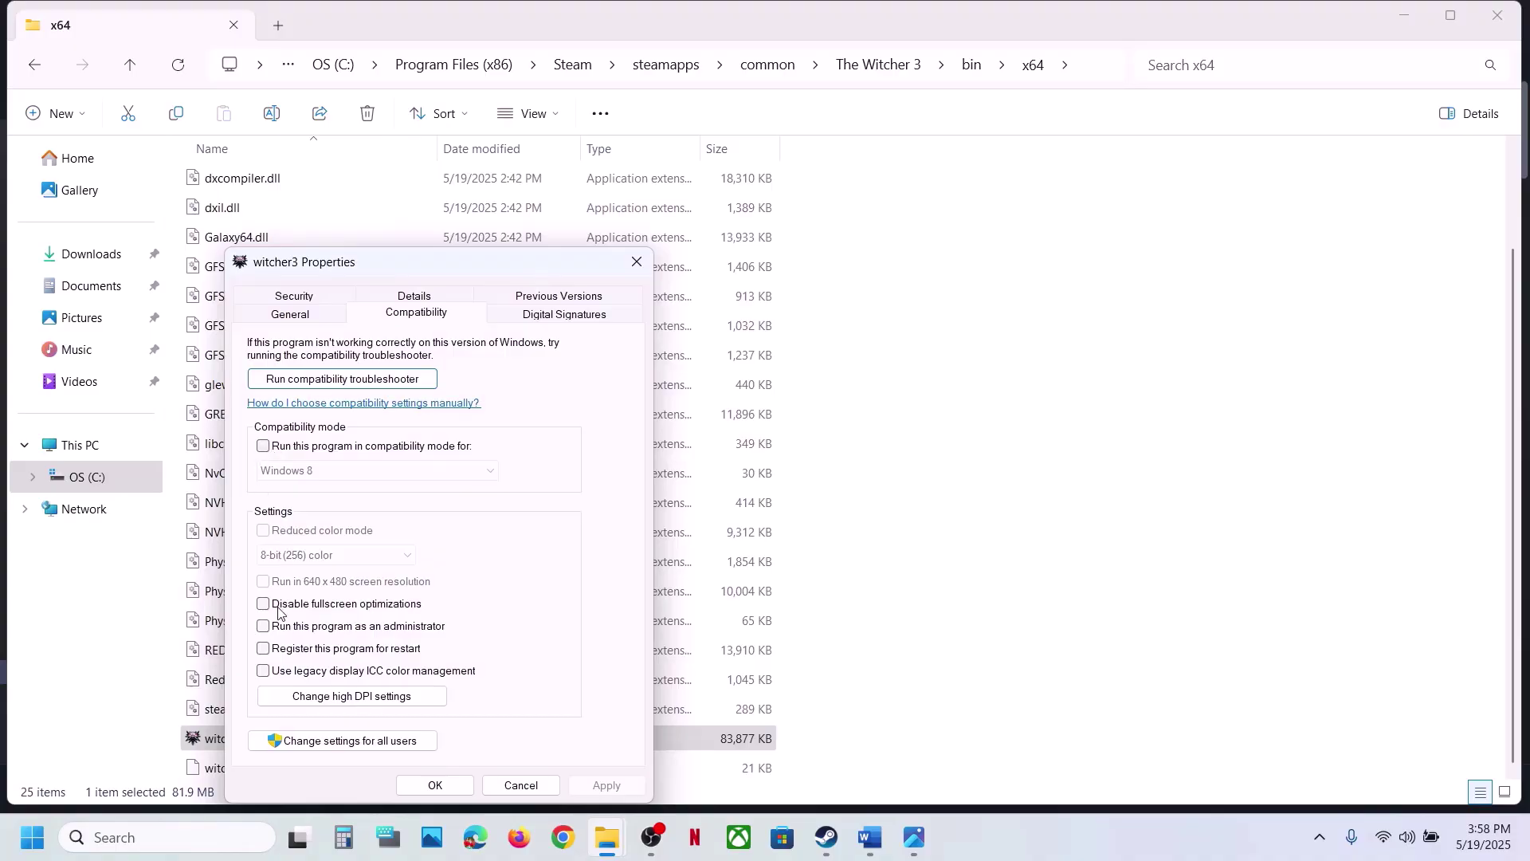
pyautogui.click(606, 785)
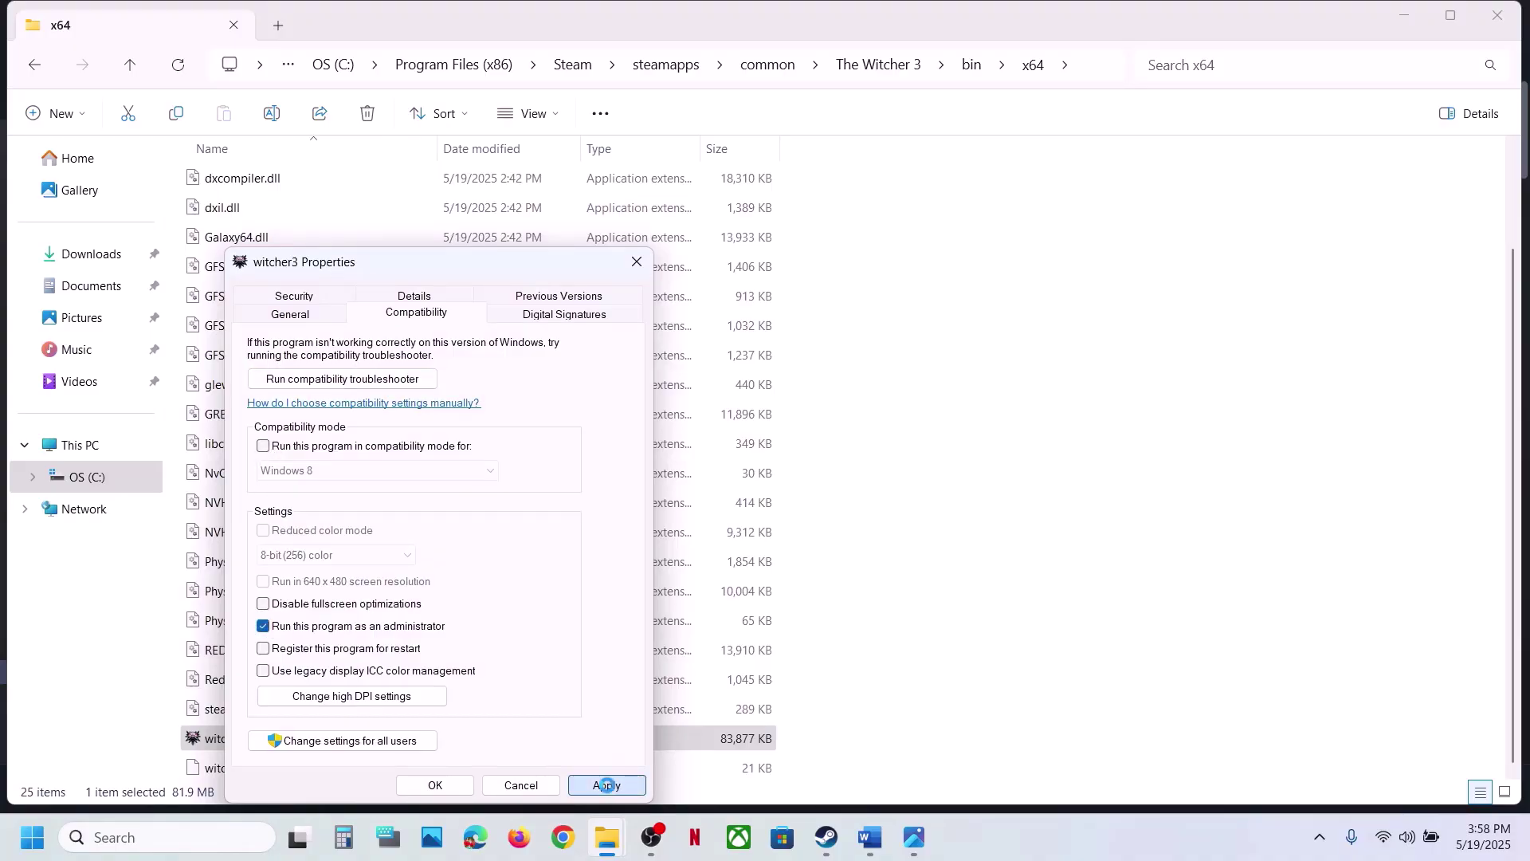
pyautogui.click(424, 787)
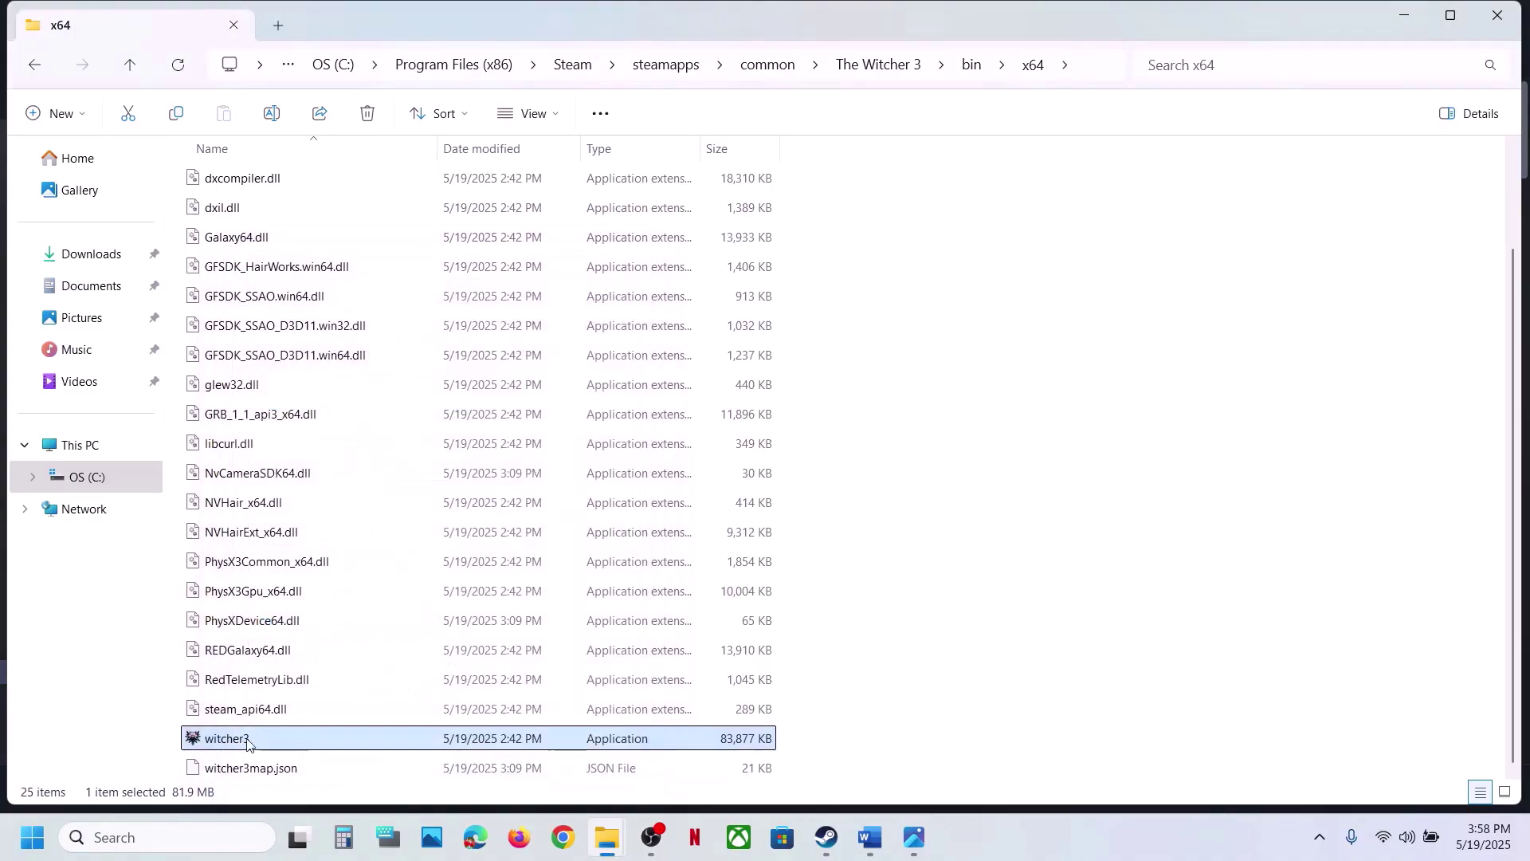
# Step: Reopen the properties of the x64 witcher3 application and enable compatibility mode for Windows 8
pyautogui.rightClick(258, 741)
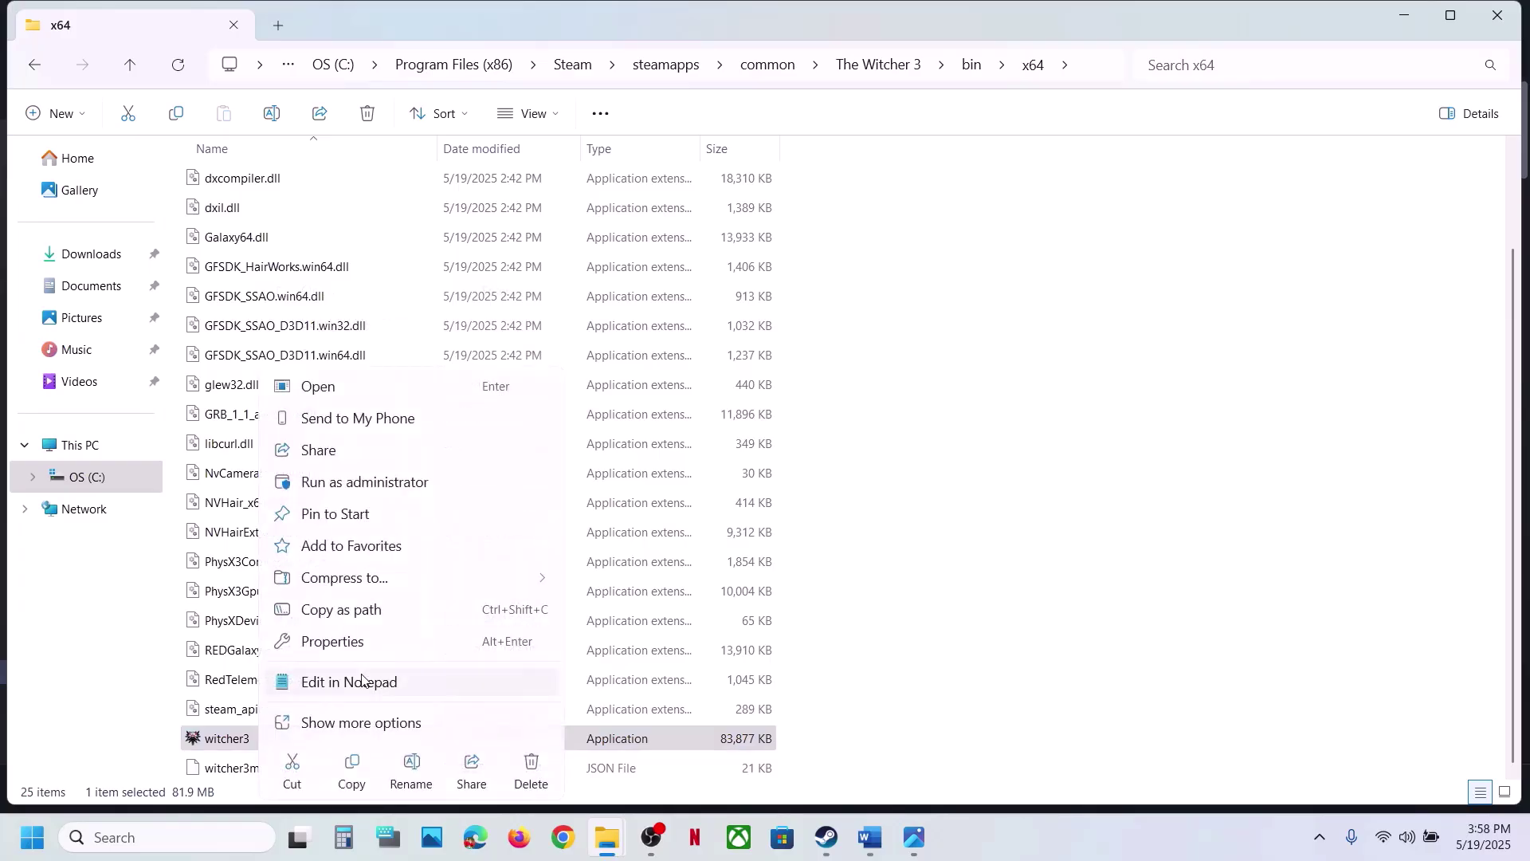
pyautogui.click(341, 643)
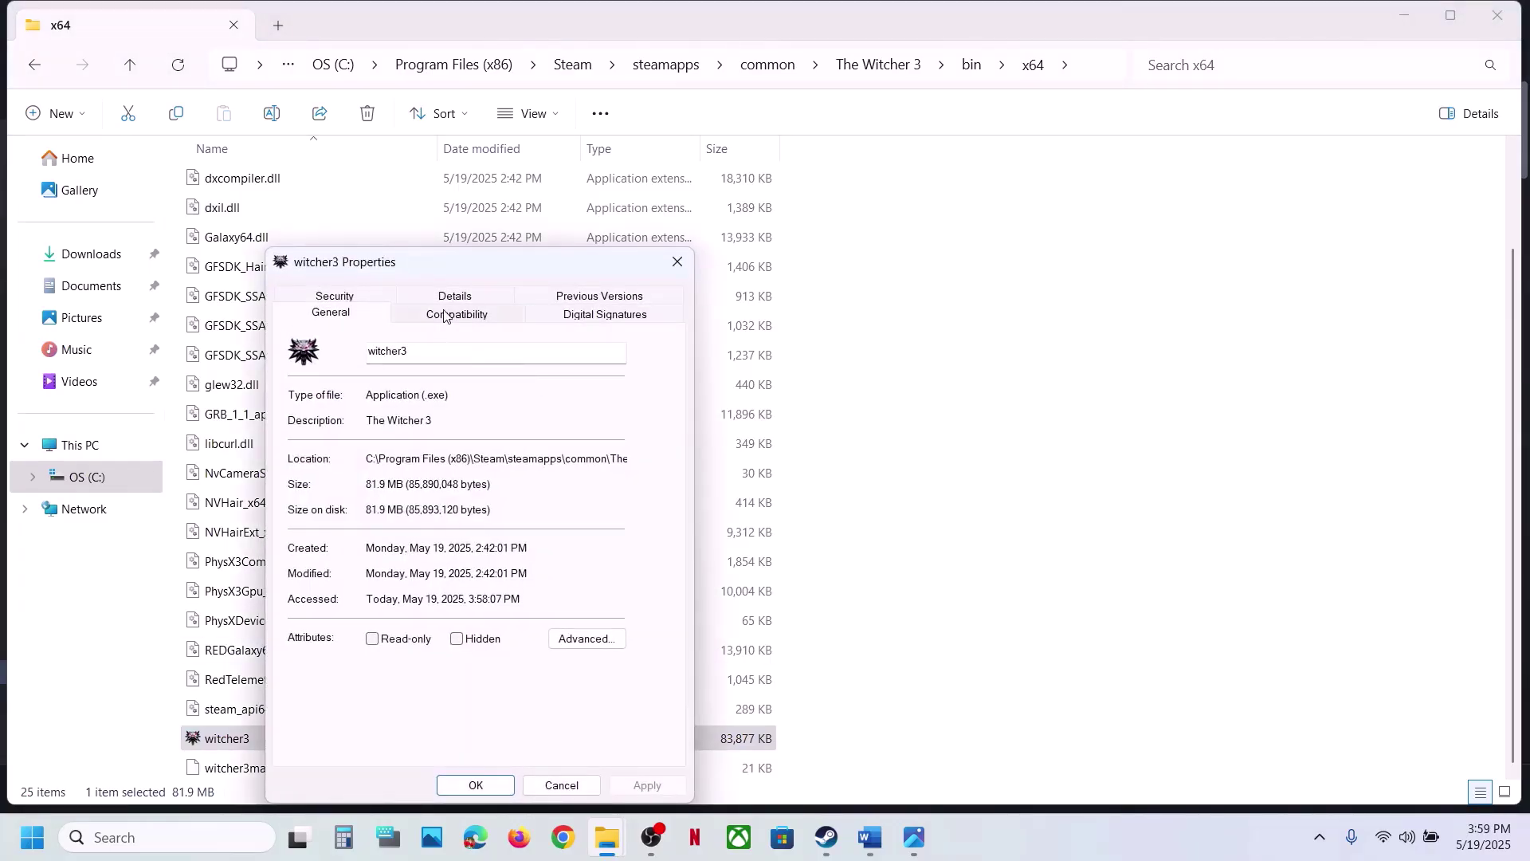
pyautogui.click(444, 316)
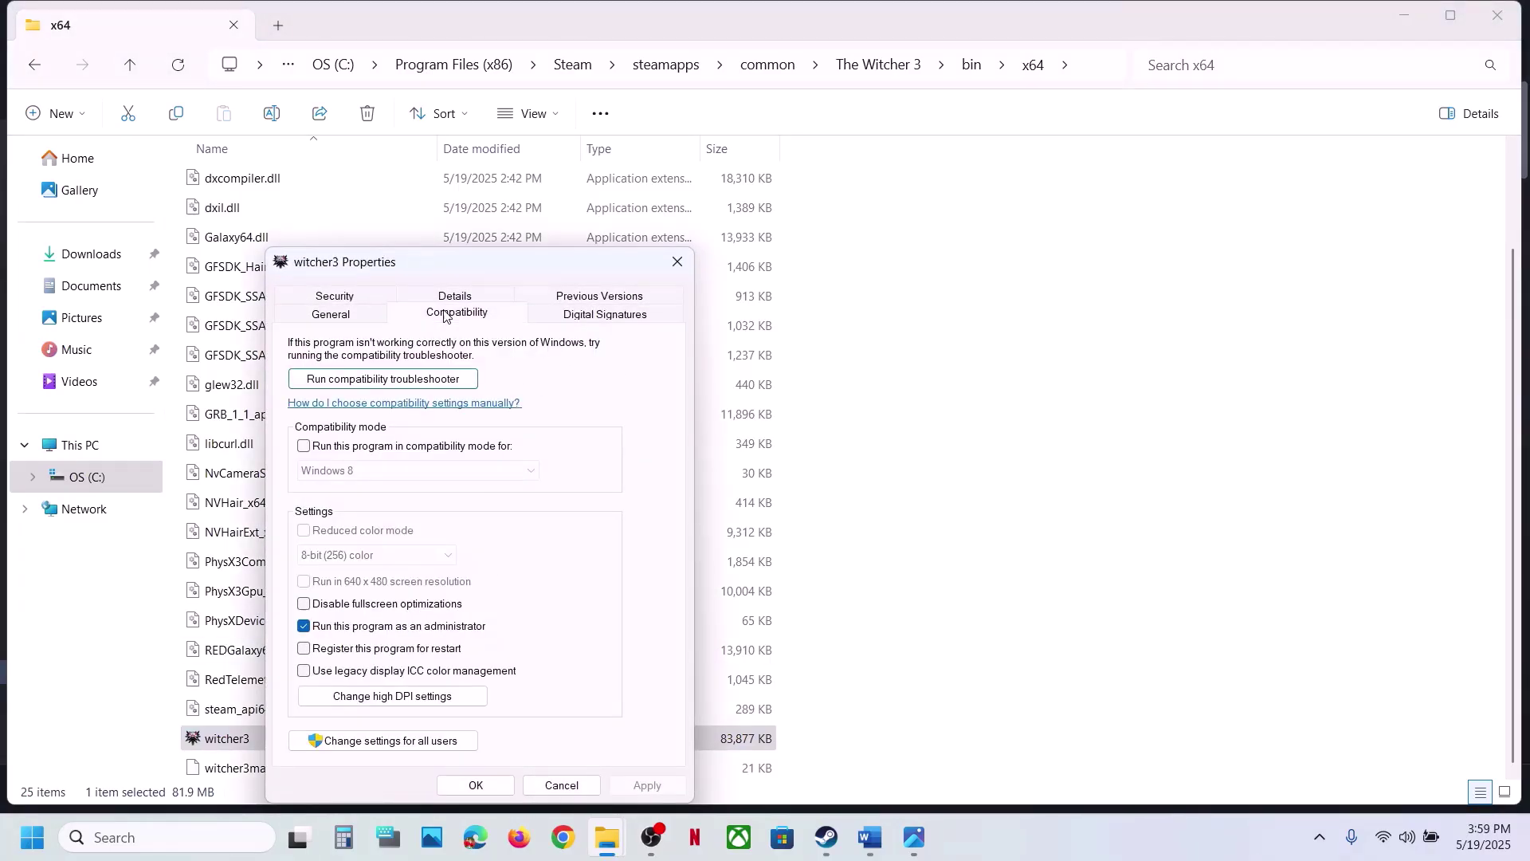
pyautogui.click(304, 446)
pyautogui.click(647, 785)
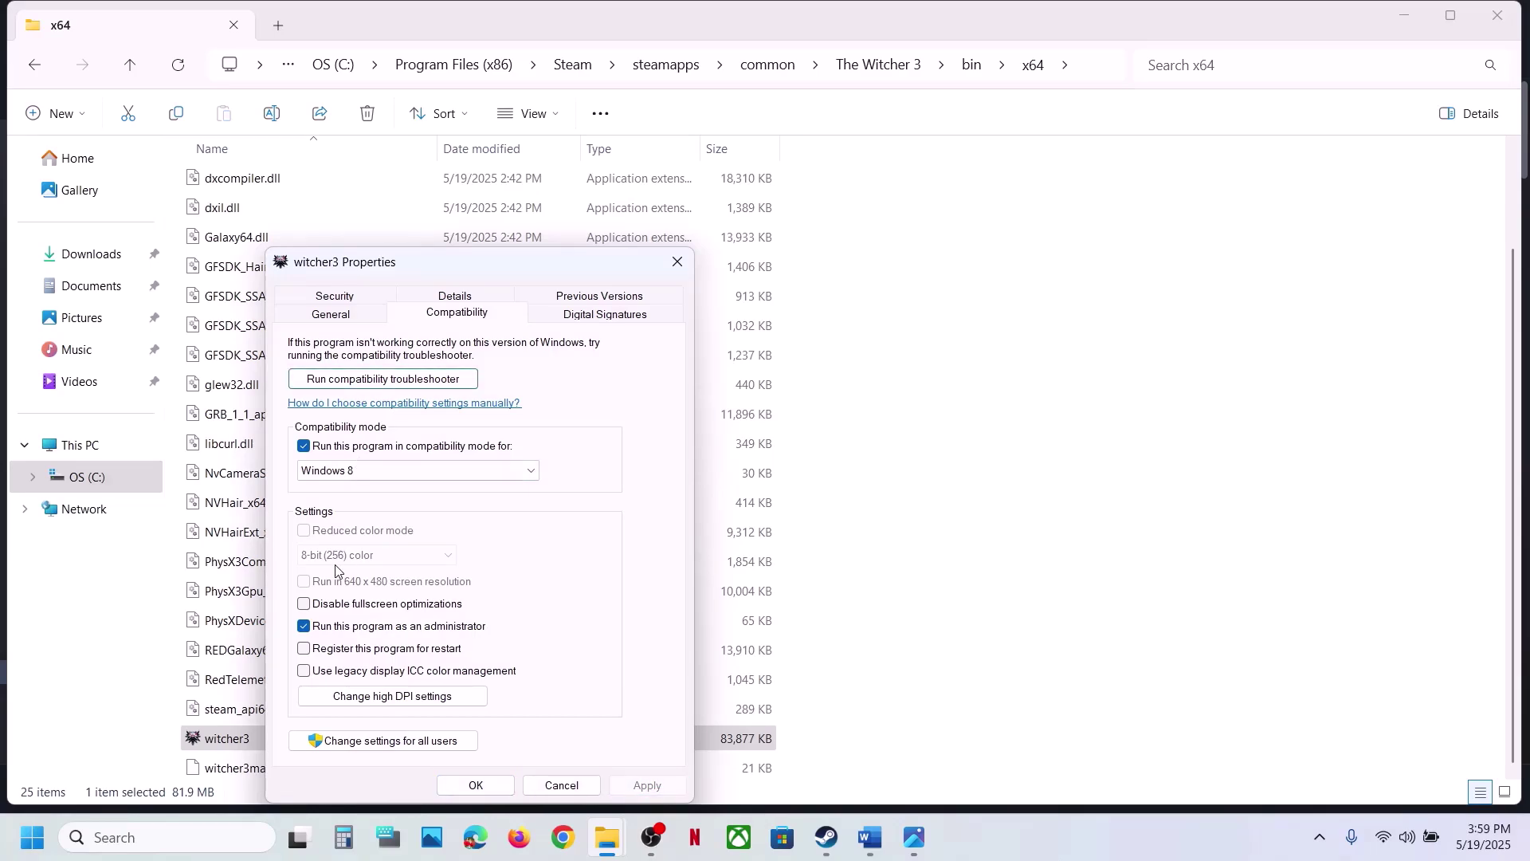
# Step: Set witcher3's compatibility mode to Windows 7, disable fullscreen optimizations, and apply the settings
pyautogui.click(366, 472)
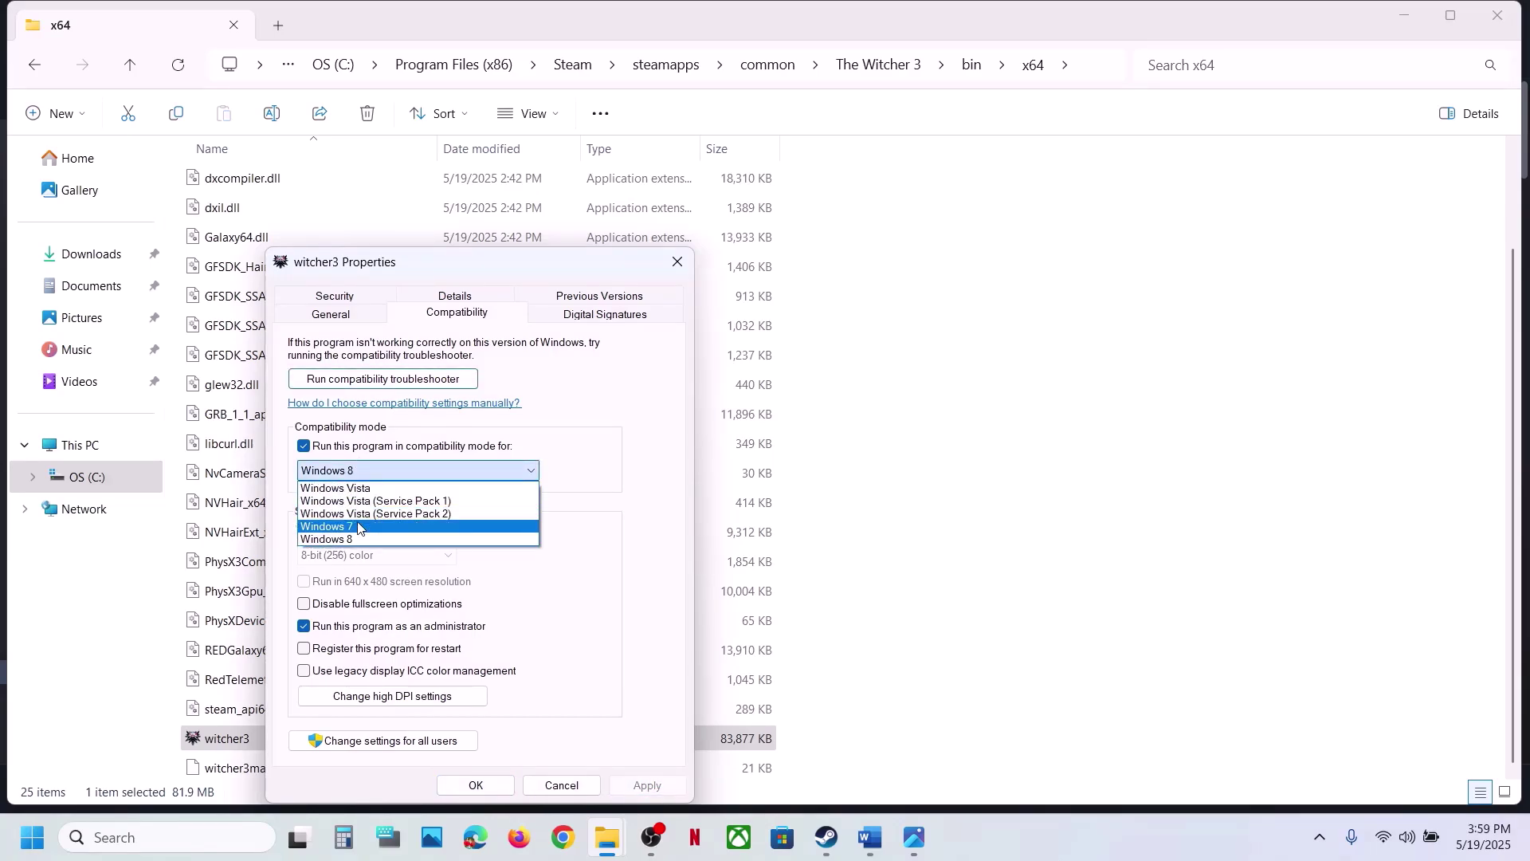
pyautogui.click(358, 526)
pyautogui.click(646, 785)
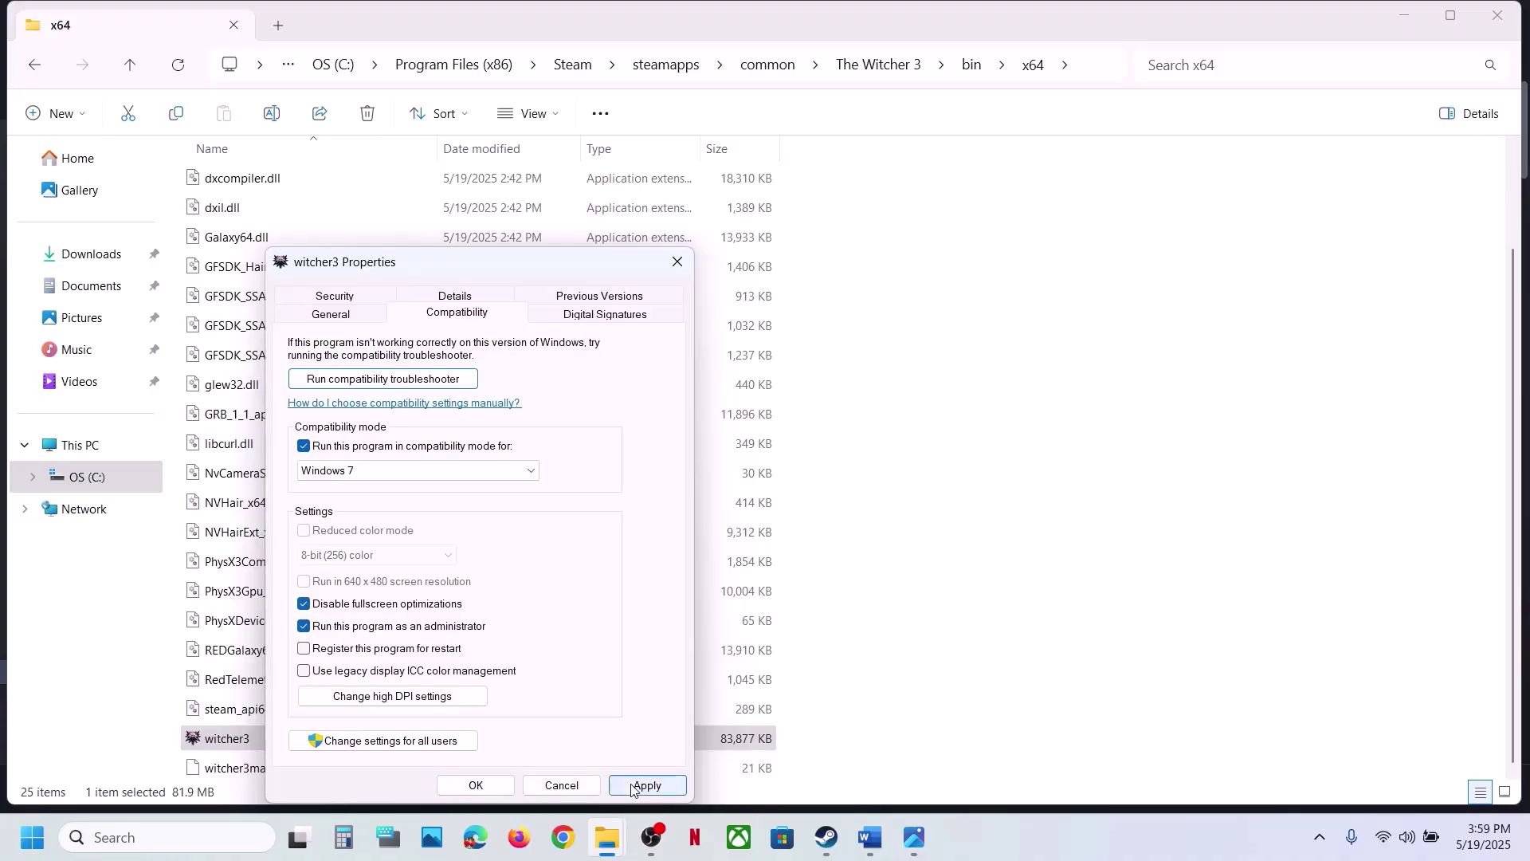
pyautogui.click(646, 785)
pyautogui.click(475, 786)
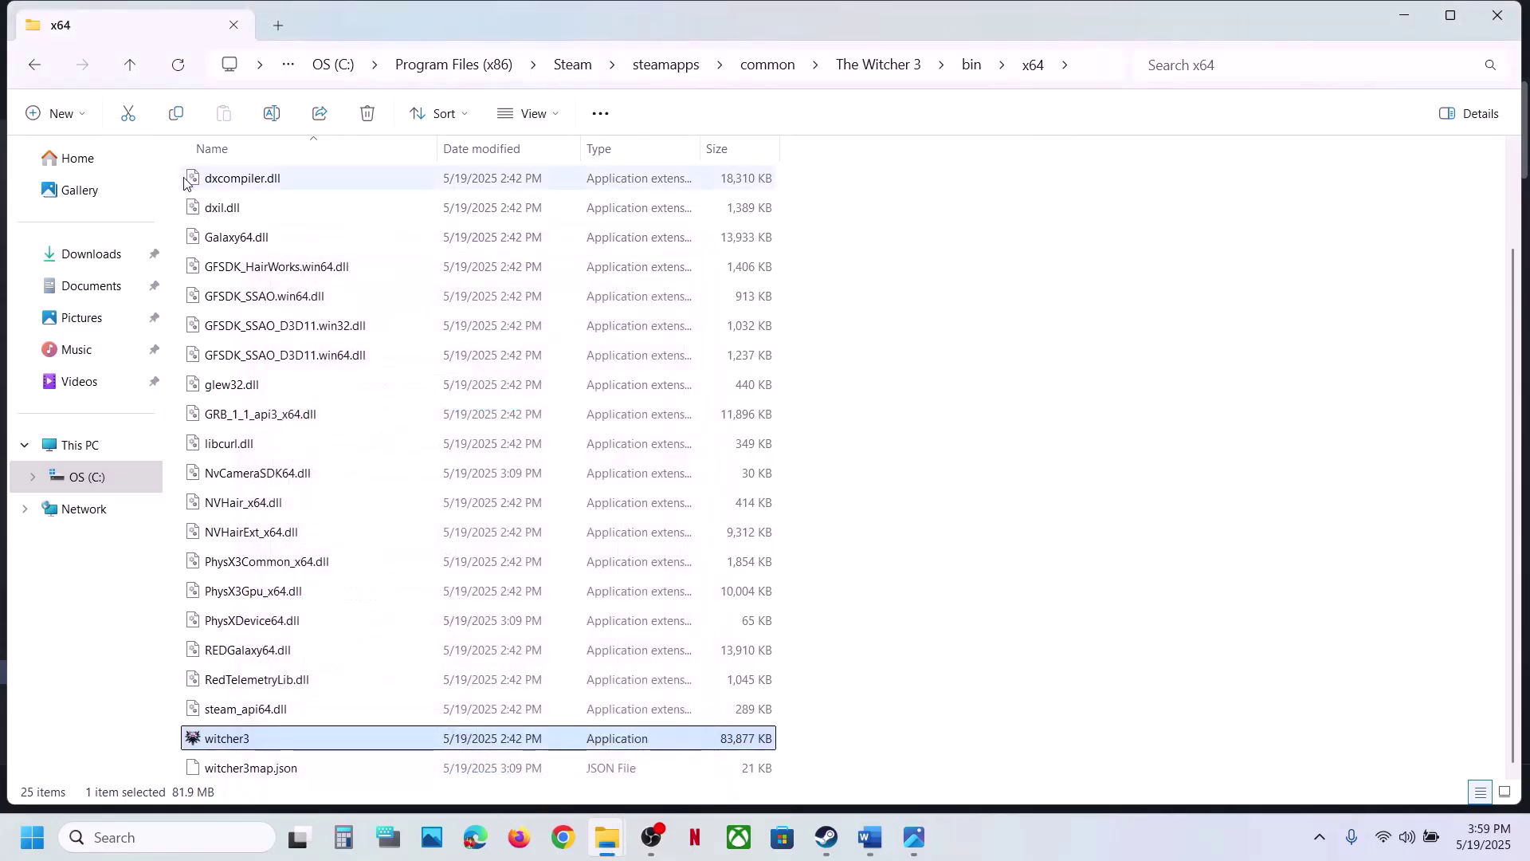
# Step: Locate the witcher3 application in the x64_dx12 folder, then go back up to the bin folder
pyautogui.click(130, 64)
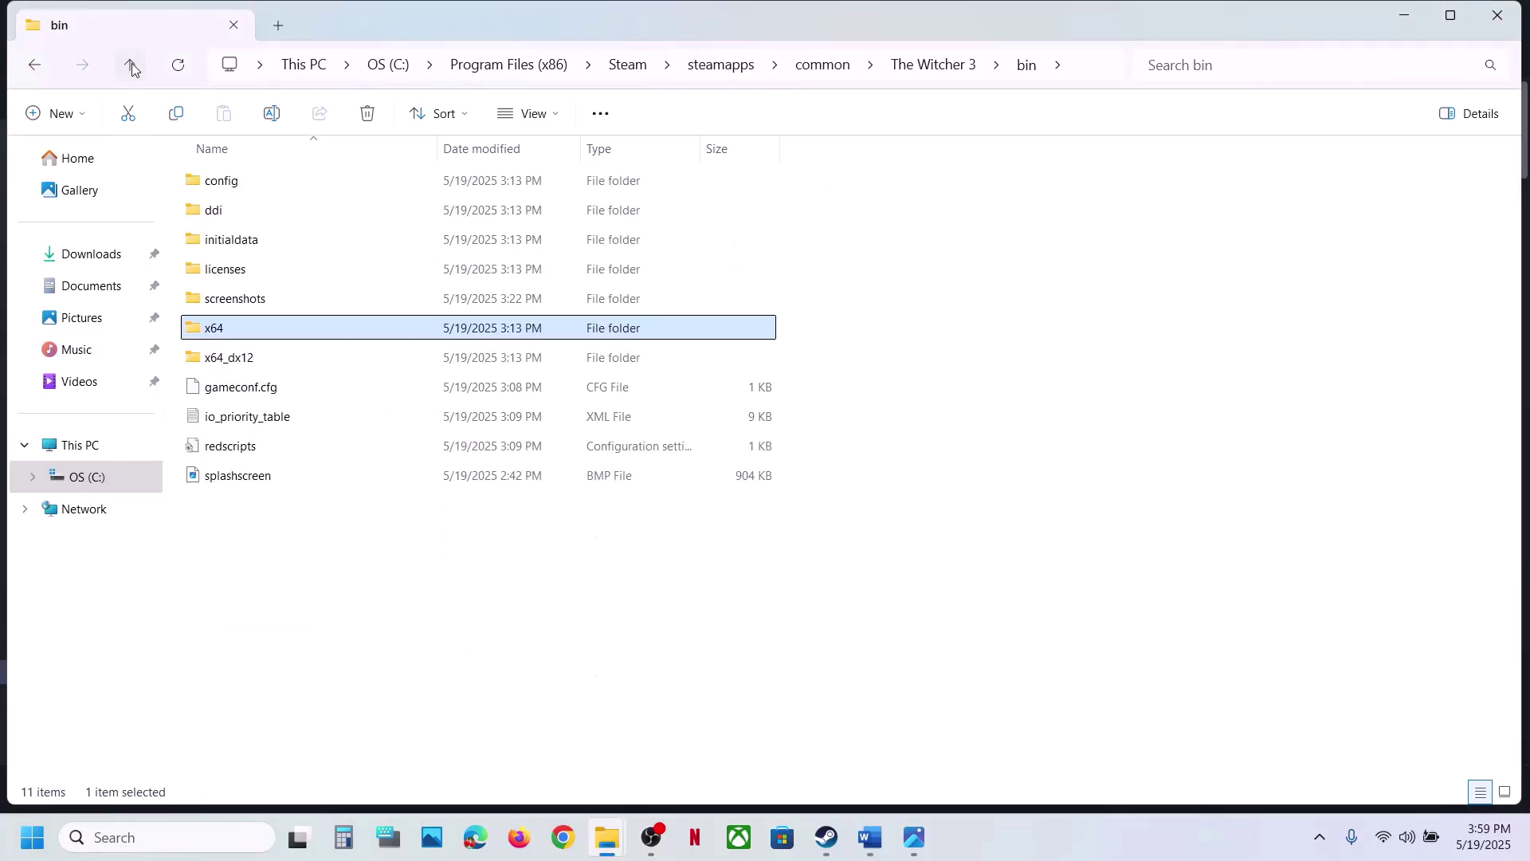
pyautogui.doubleClick(230, 357)
pyautogui.scroll(-5, 335, 670)
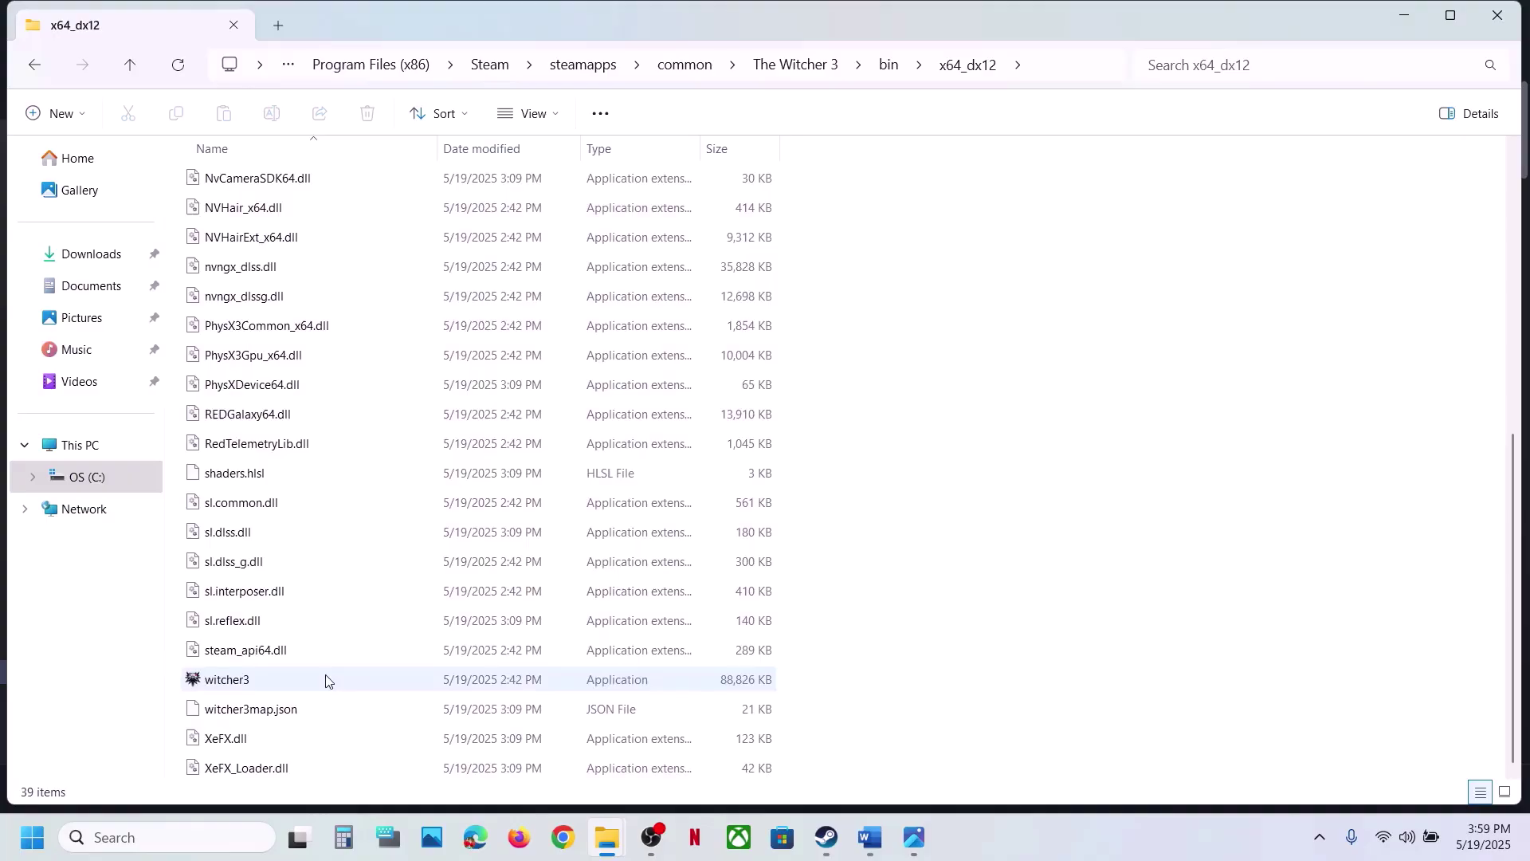
pyautogui.click(236, 676)
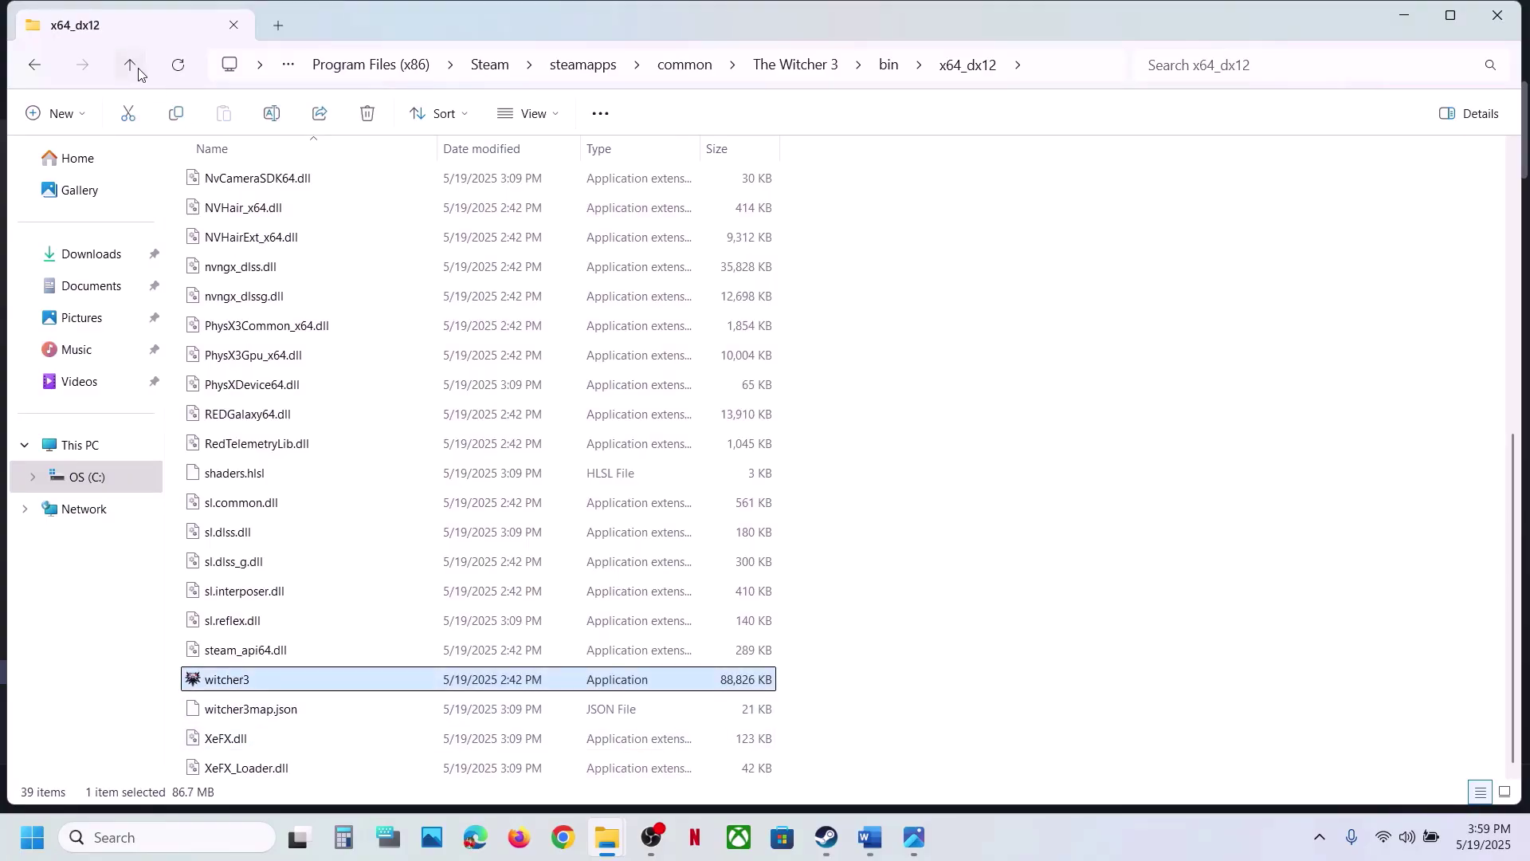
pyautogui.click(134, 69)
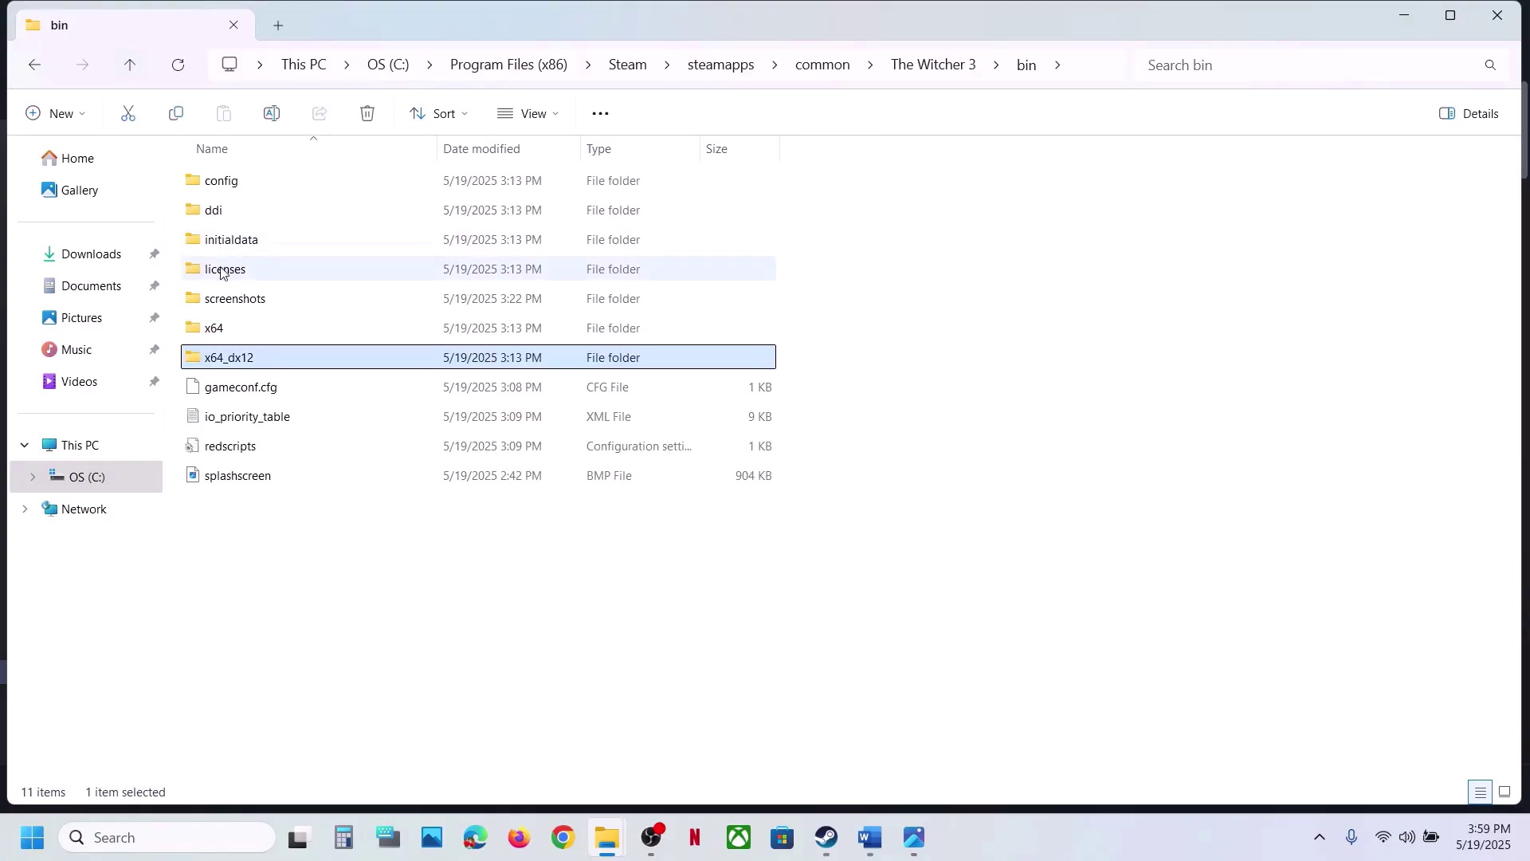
# Step: Turn off compatibility mode for the witcher3 application in the x64 folder and apply the change
pyautogui.doubleClick(214, 329)
pyautogui.scroll(-3, 259, 651)
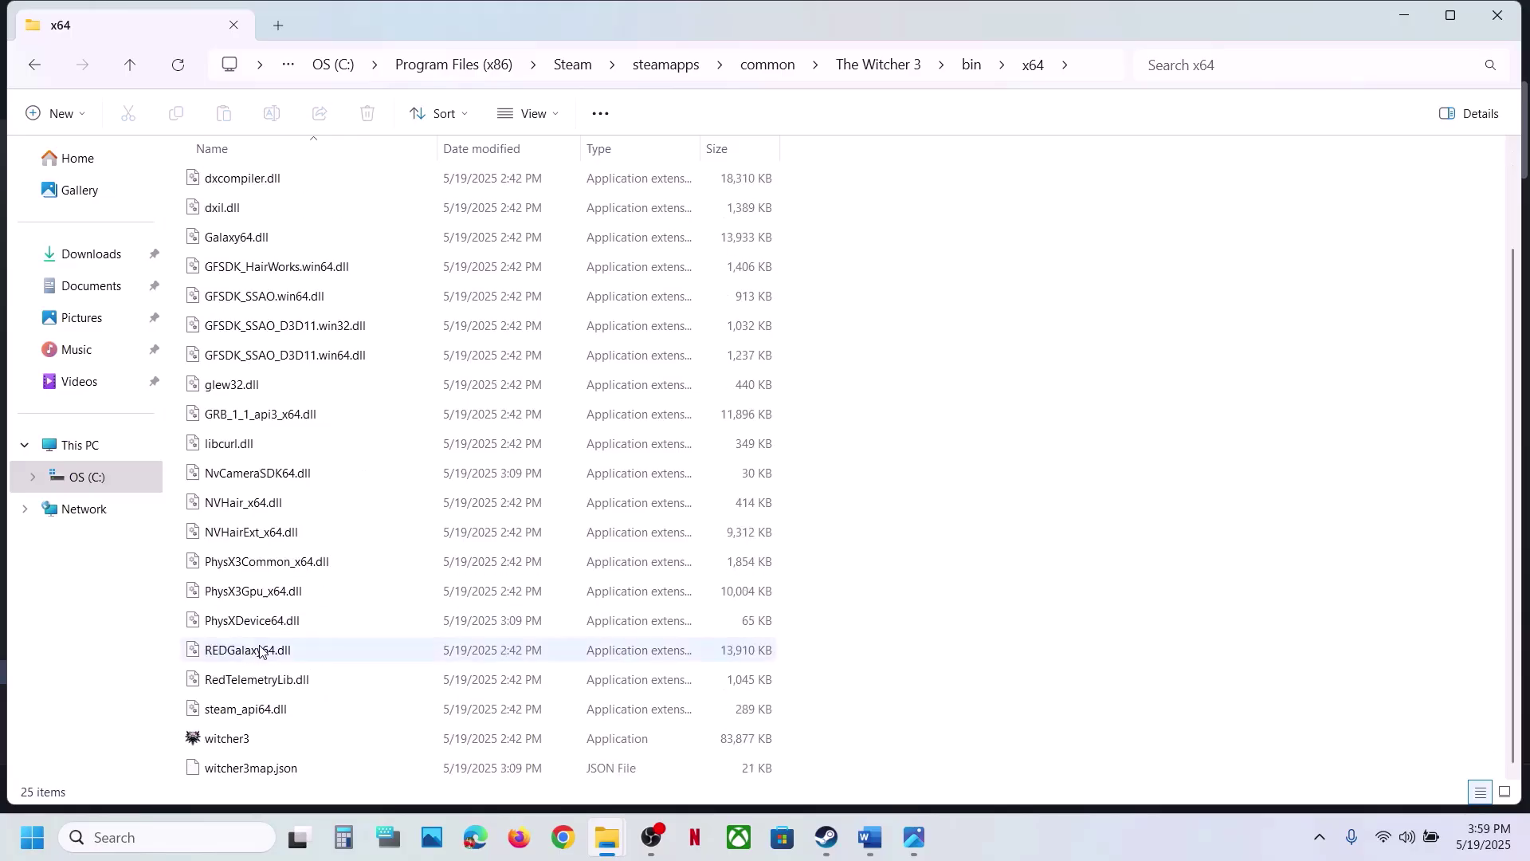
pyautogui.rightClick(241, 738)
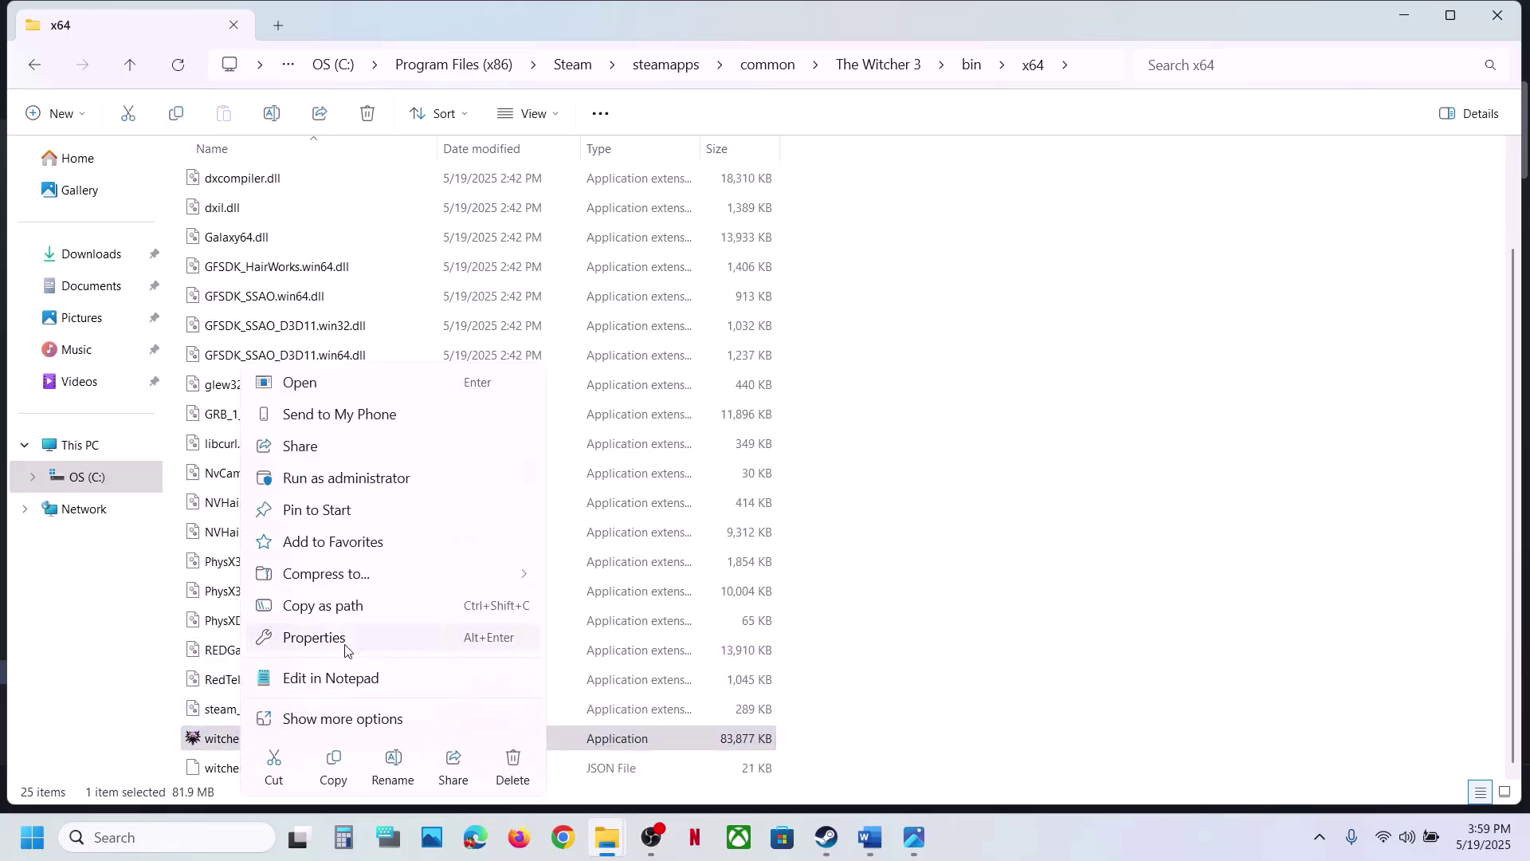
pyautogui.click(345, 647)
pyautogui.click(438, 323)
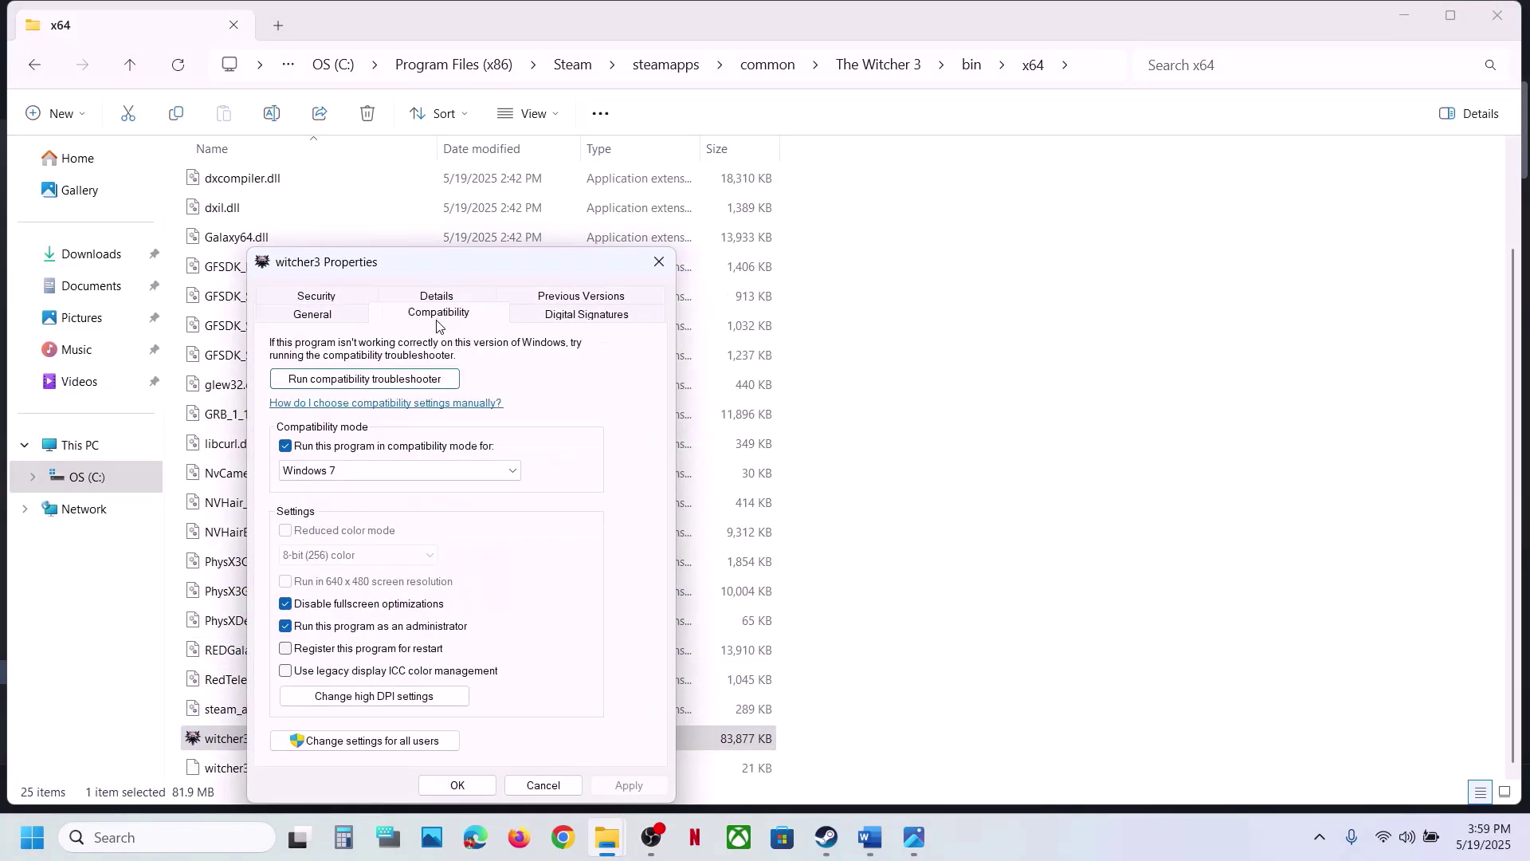
pyautogui.click(286, 447)
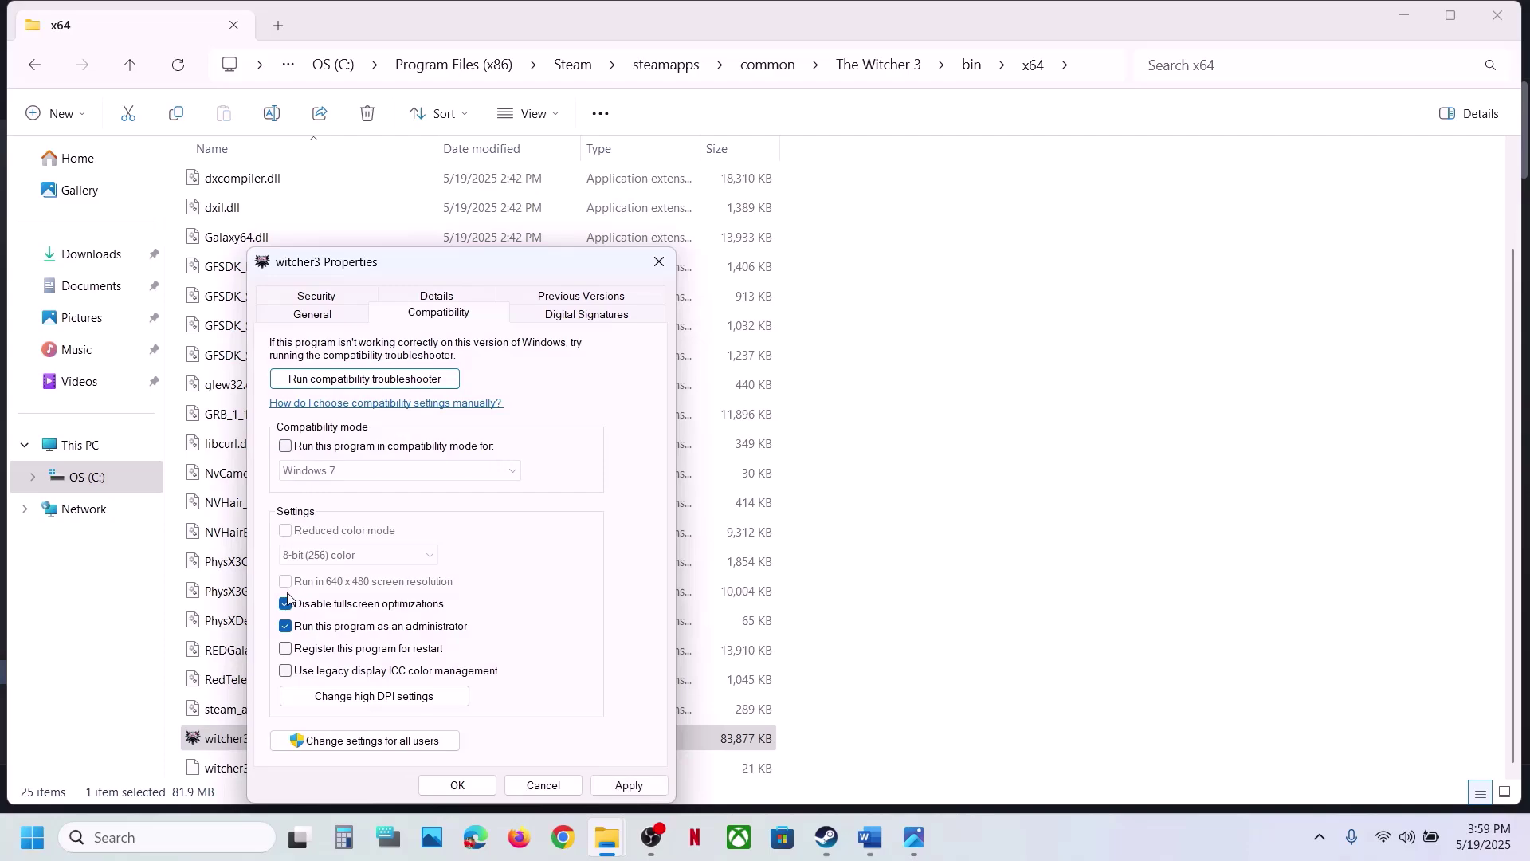
pyautogui.click(610, 781)
pyautogui.click(457, 785)
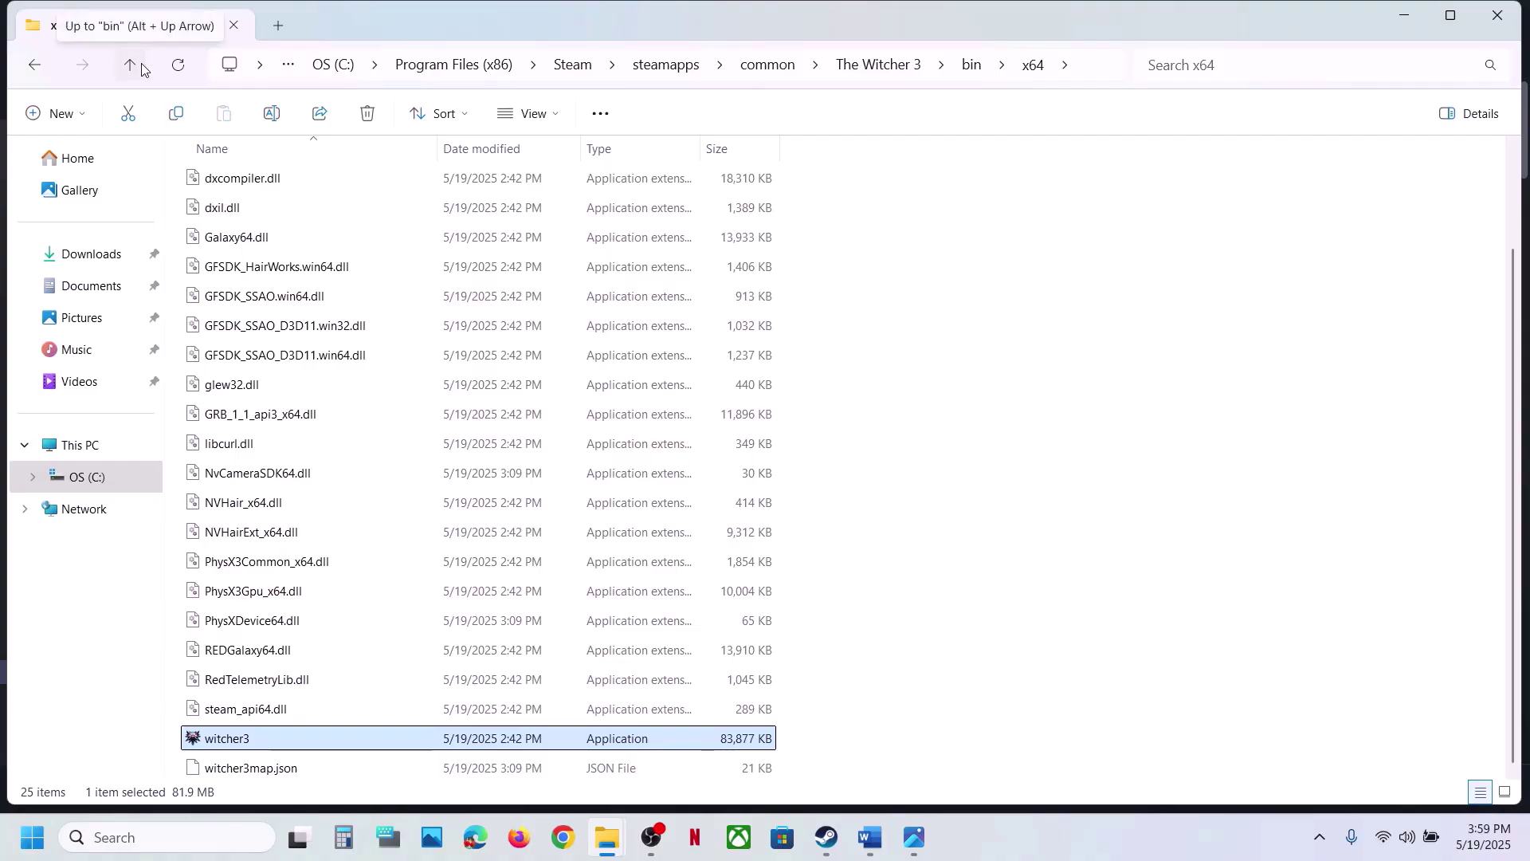
# Step: Switch to the Word notes and highlight the Step 6 advice on disabling NVIDIA HairWorks and Ray Tracing
pyautogui.click(835, 837)
pyautogui.click(881, 829)
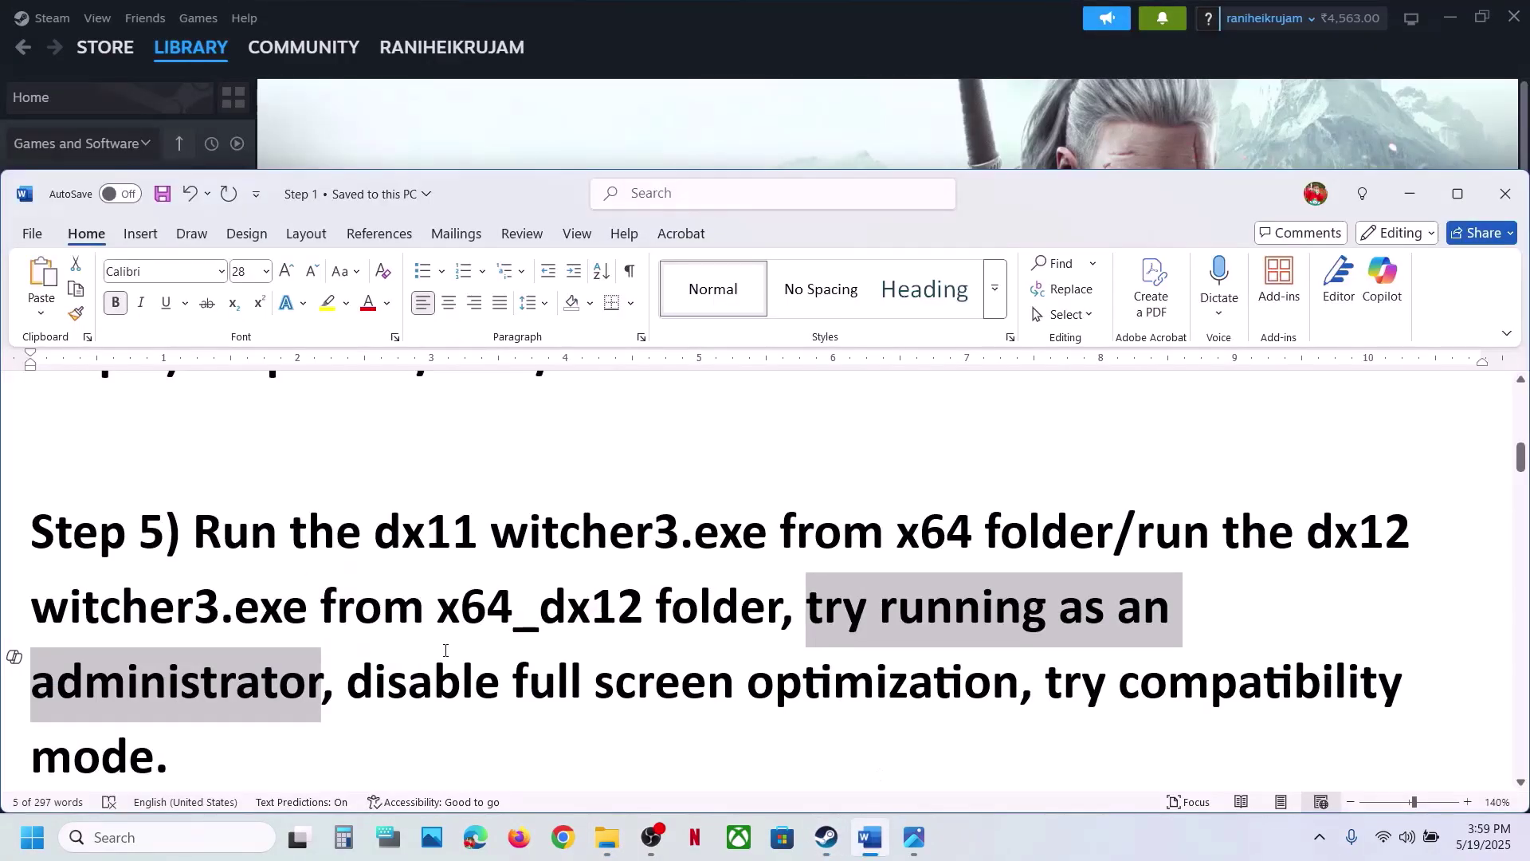
pyautogui.scroll(-5, 446, 651)
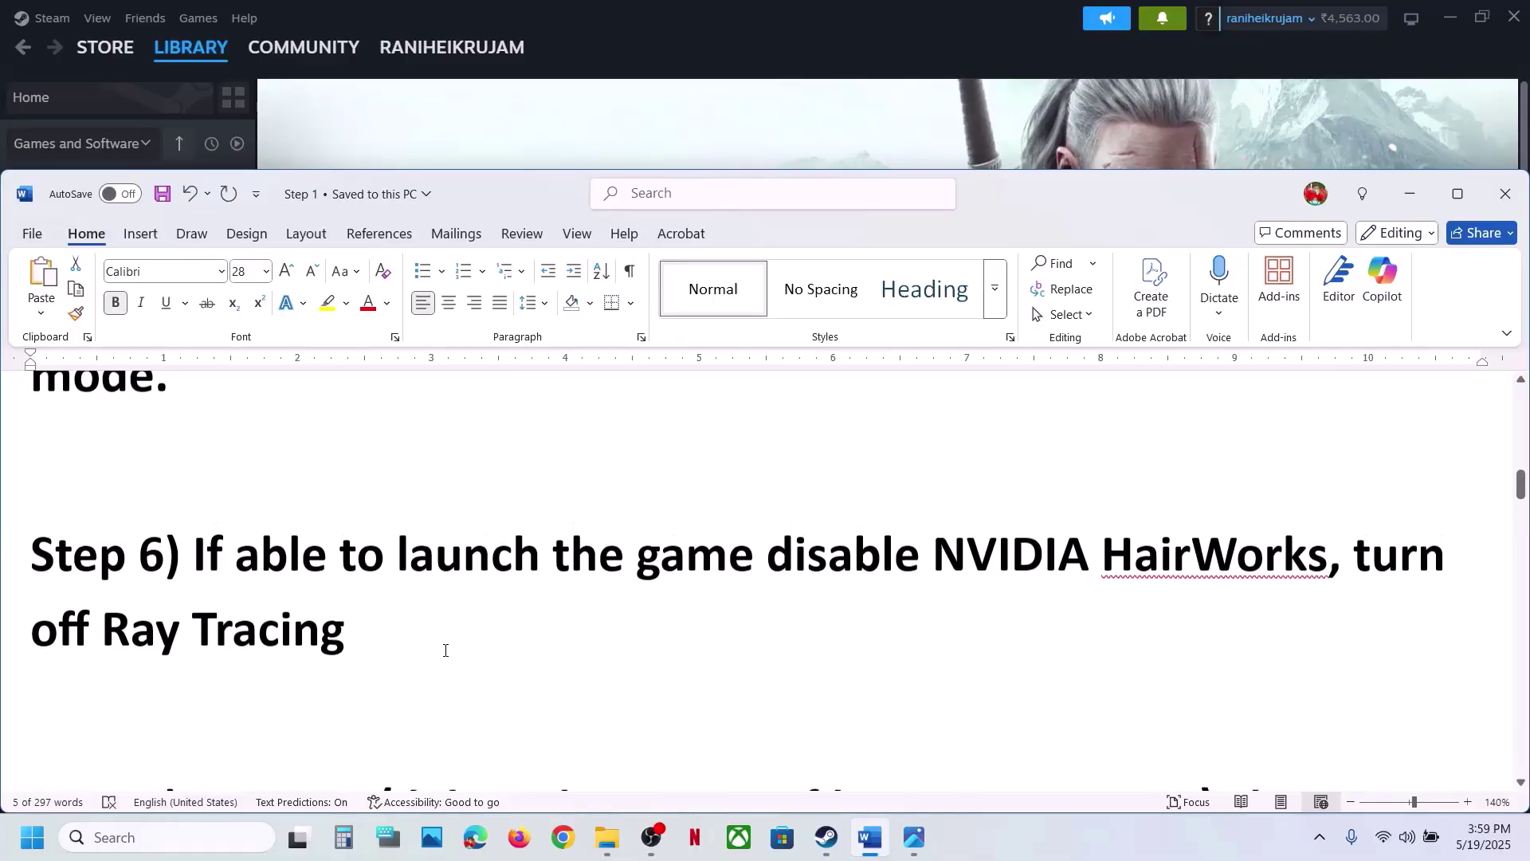
pyautogui.moveTo(204, 548); pyautogui.dragTo(764, 564)
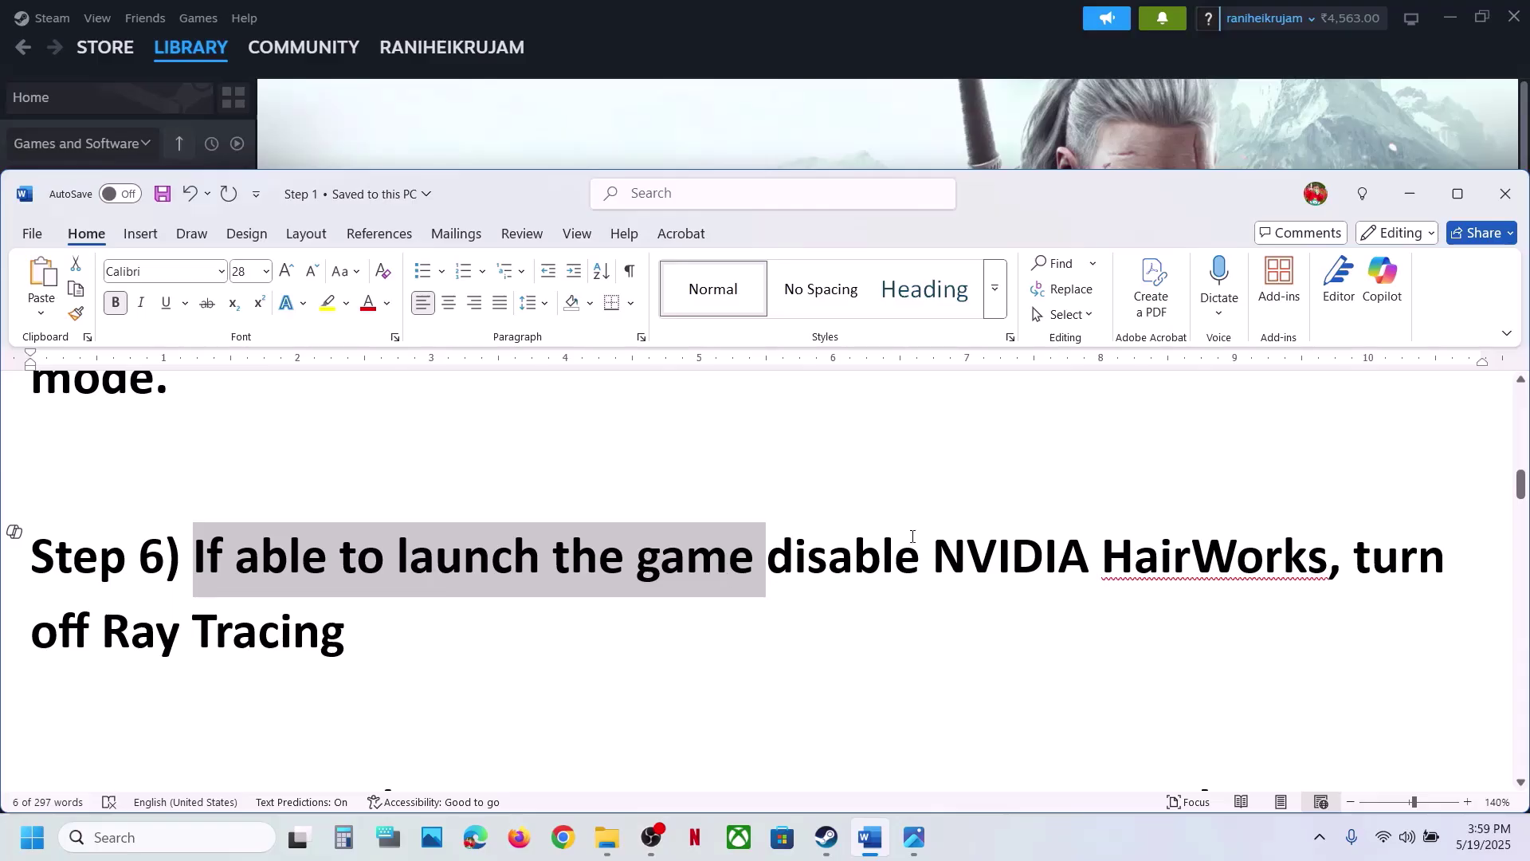
pyautogui.moveTo(946, 550); pyautogui.dragTo(1184, 572)
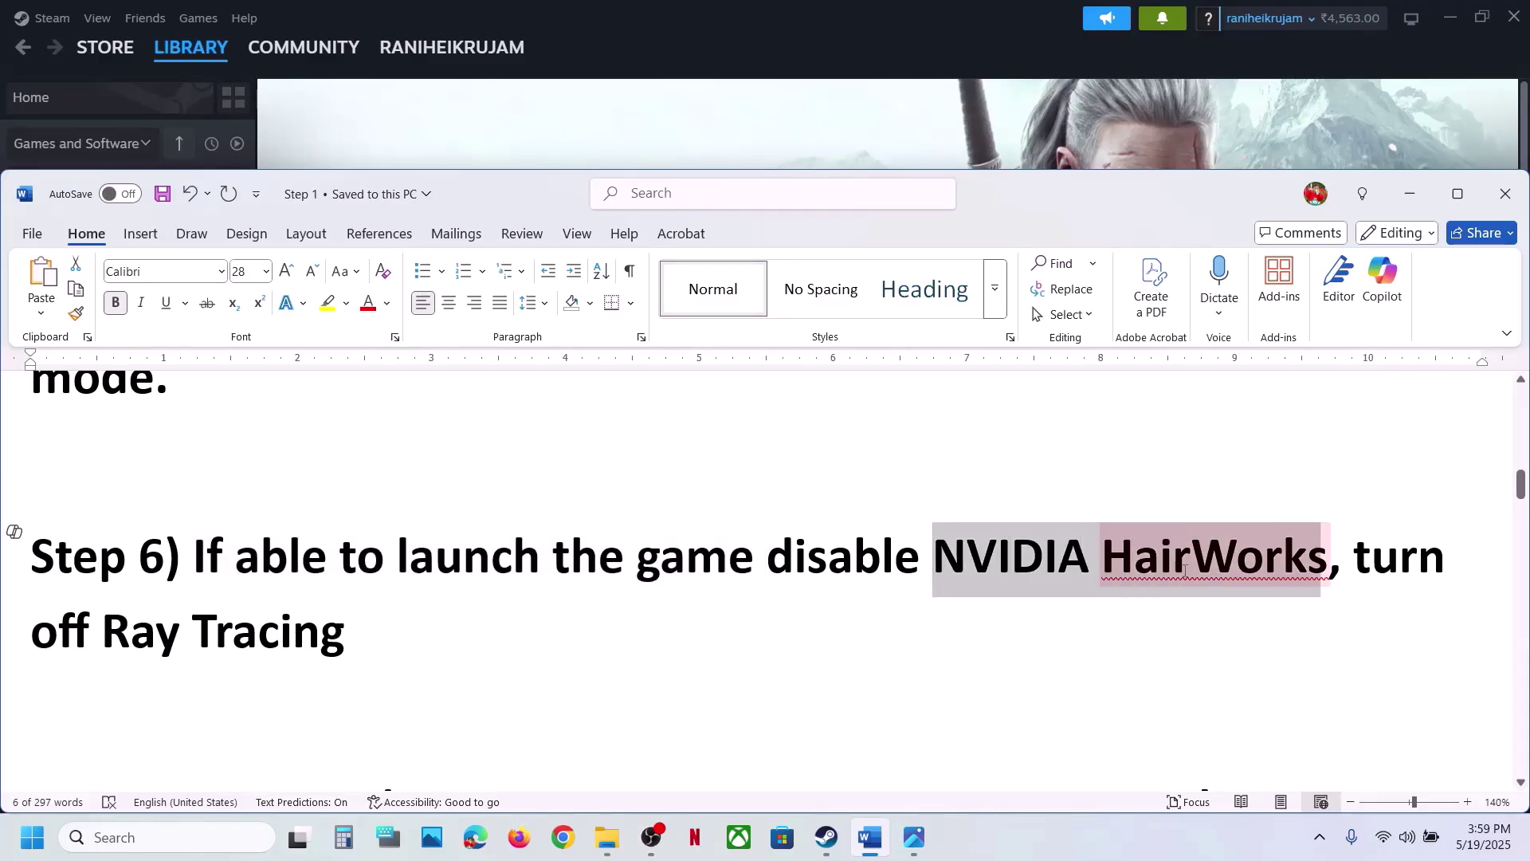
pyautogui.moveTo(346, 628); pyautogui.dragTo(214, 562)
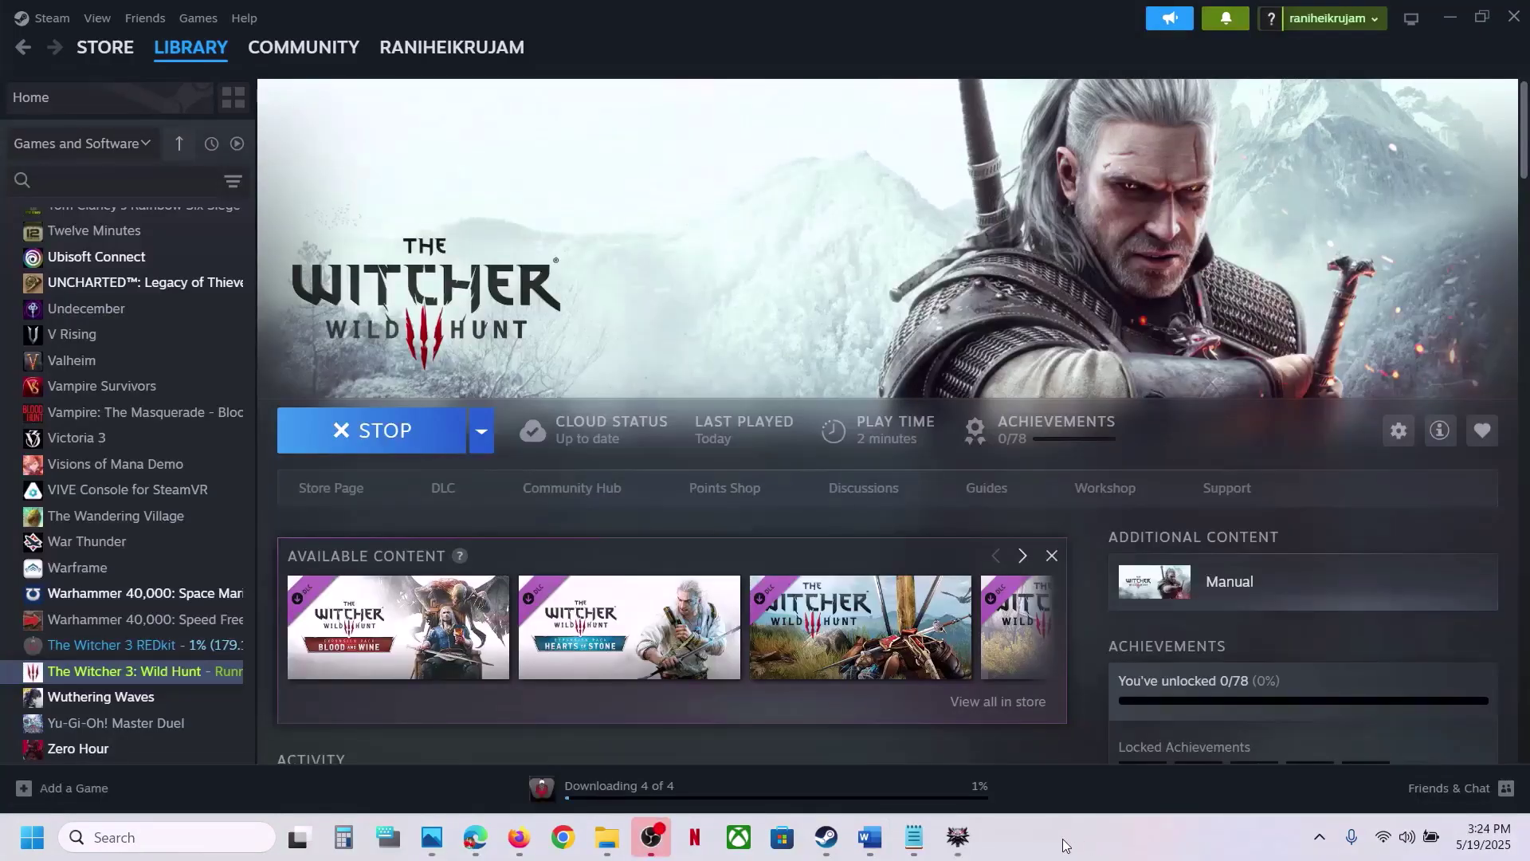
# Step: Switch to the running Witcher 3 game and, in its video graphics options, set NVIDIA HairWorks to Geralt and back to Off
pyautogui.click(958, 837)
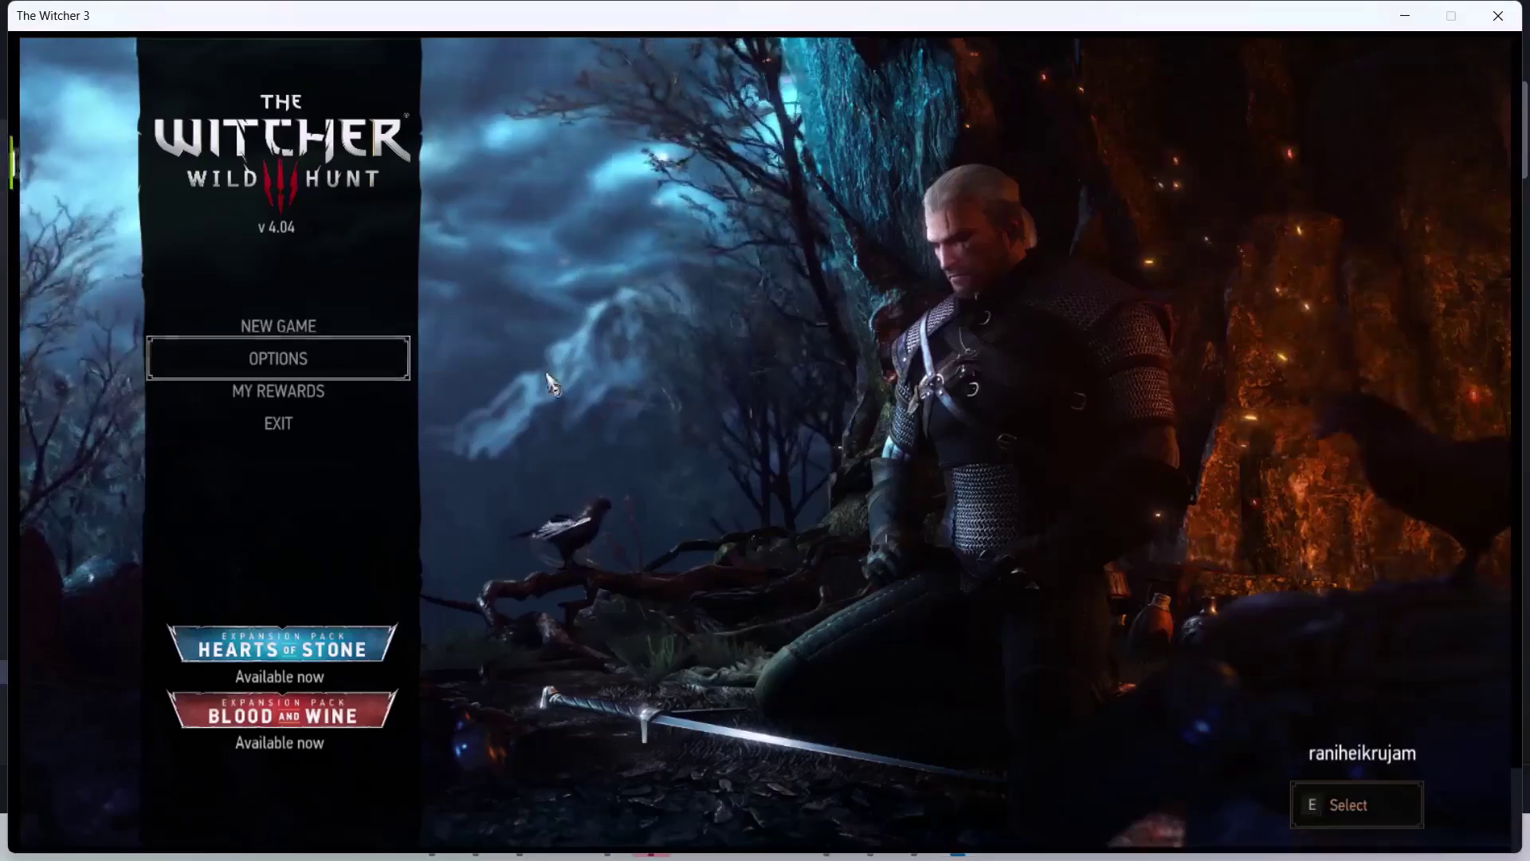
pyautogui.click(383, 357)
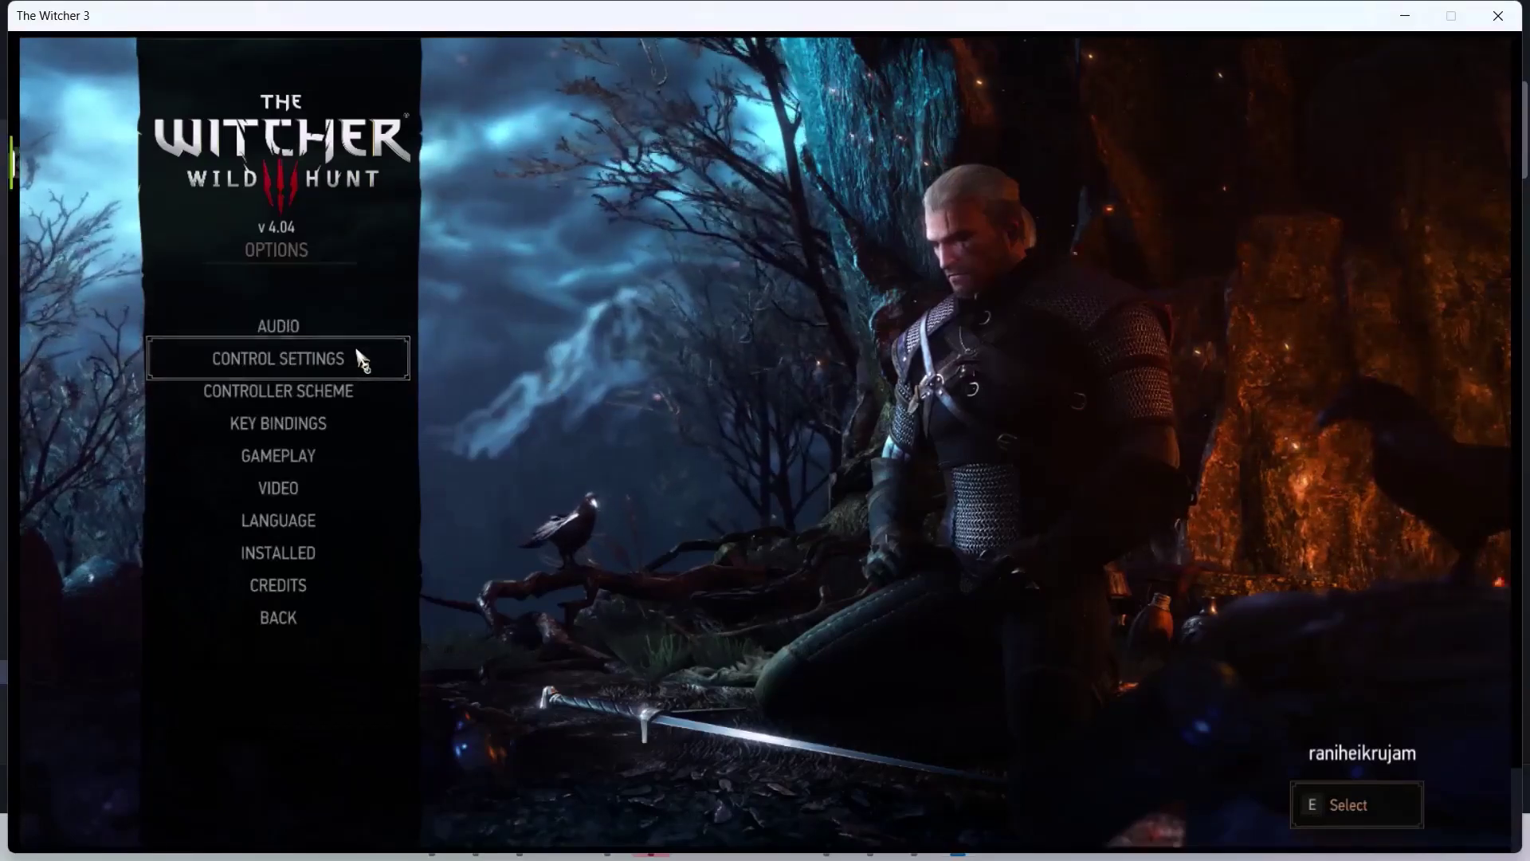
pyautogui.click(297, 498)
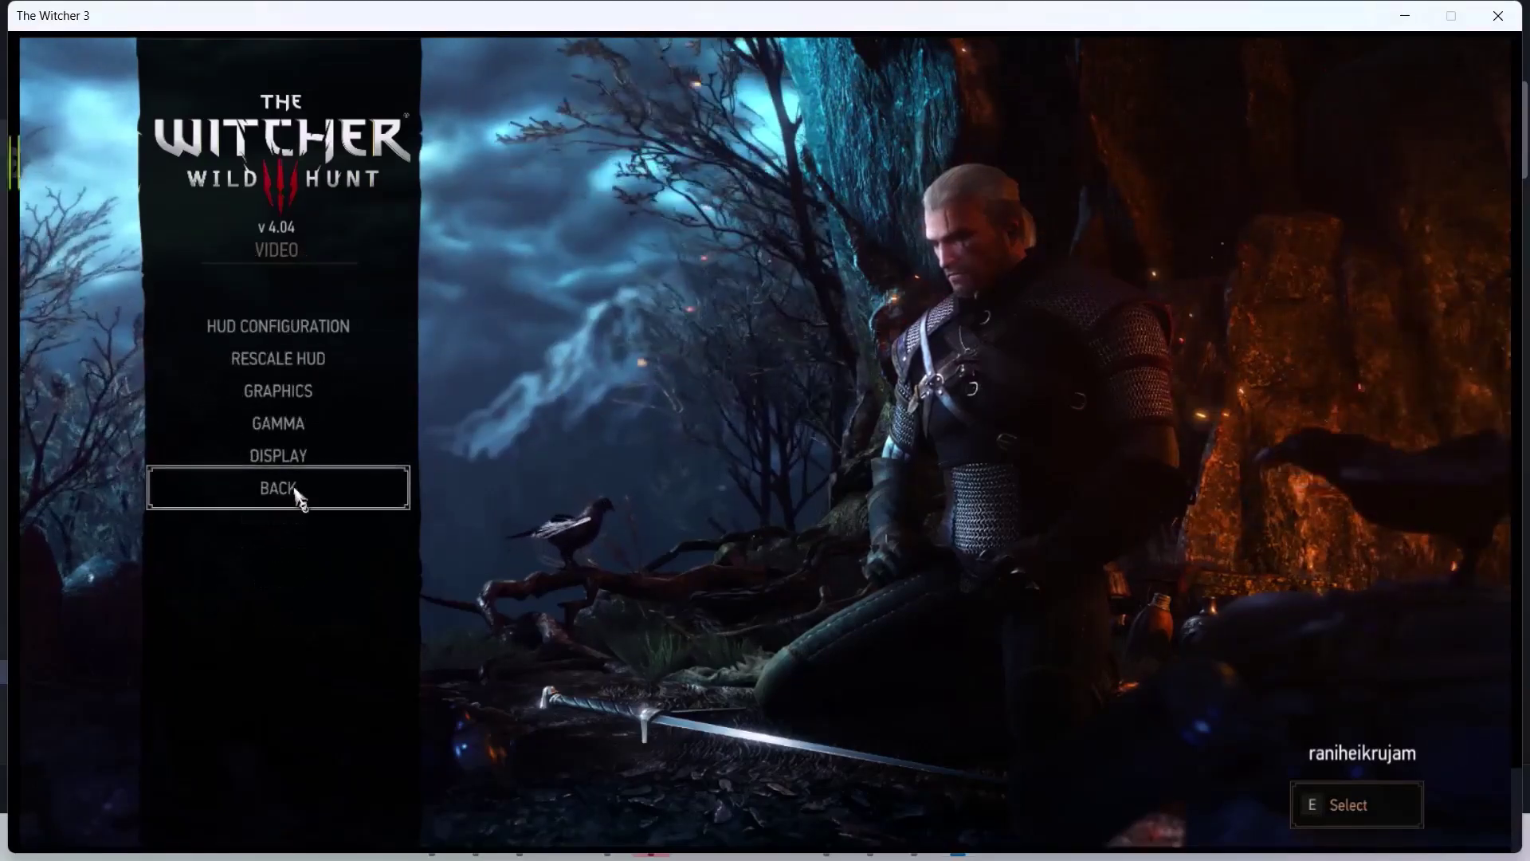
pyautogui.click(275, 396)
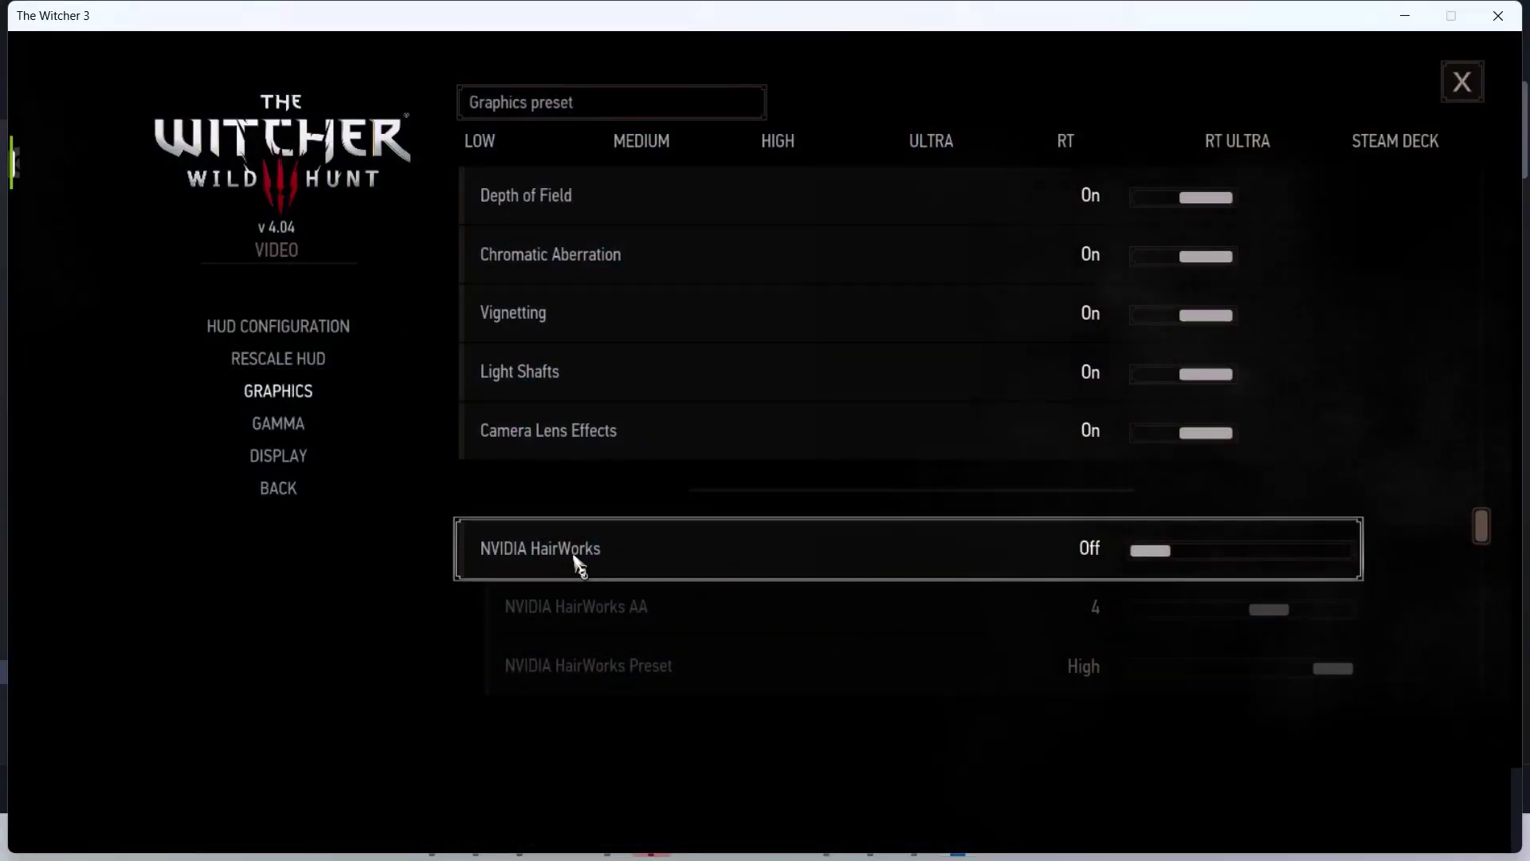
pyautogui.click(1223, 552)
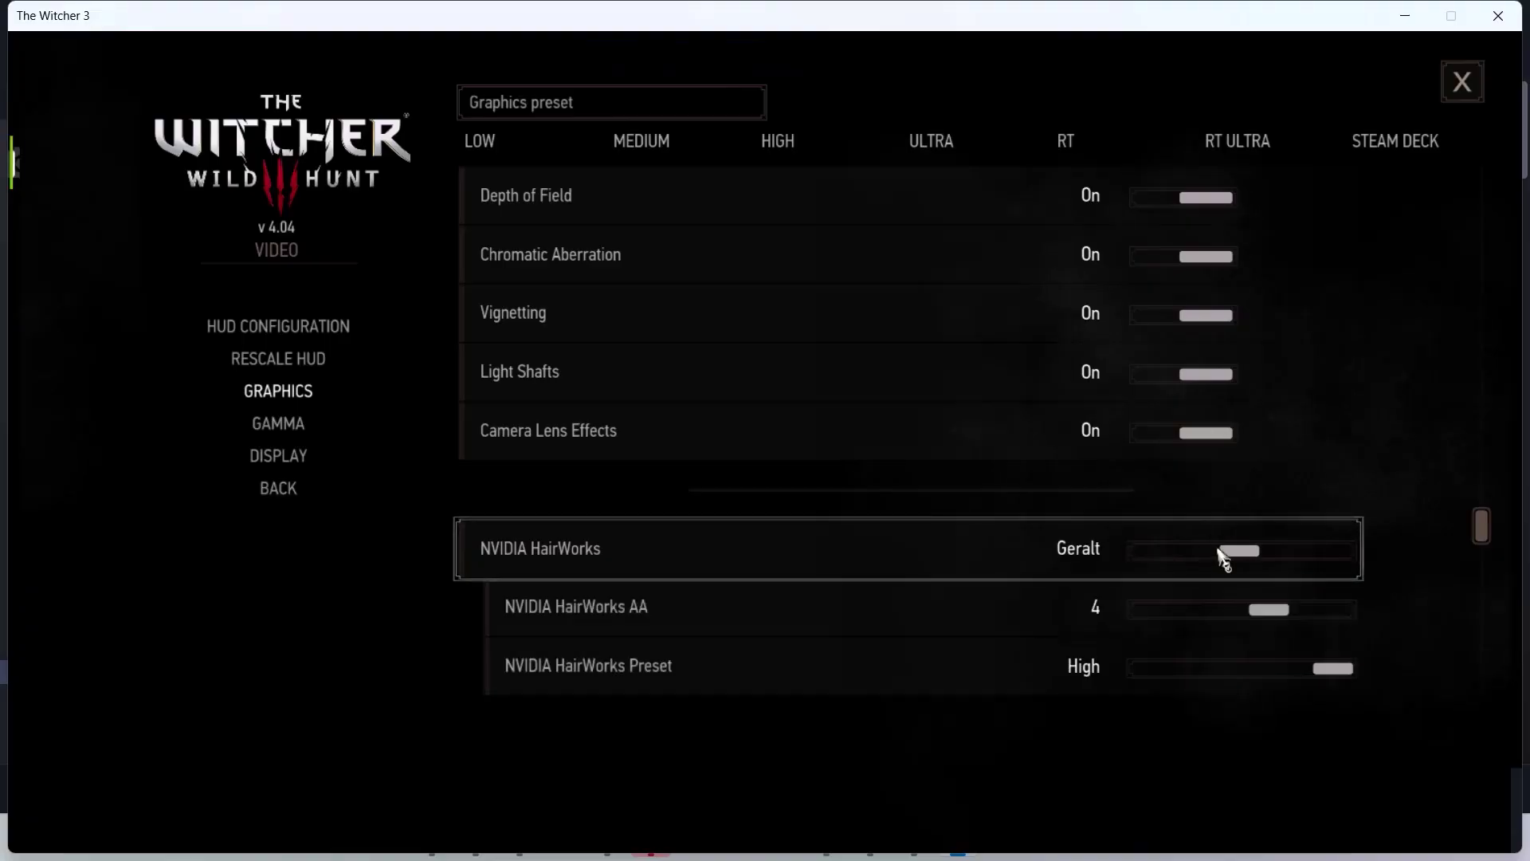
pyautogui.click(1157, 557)
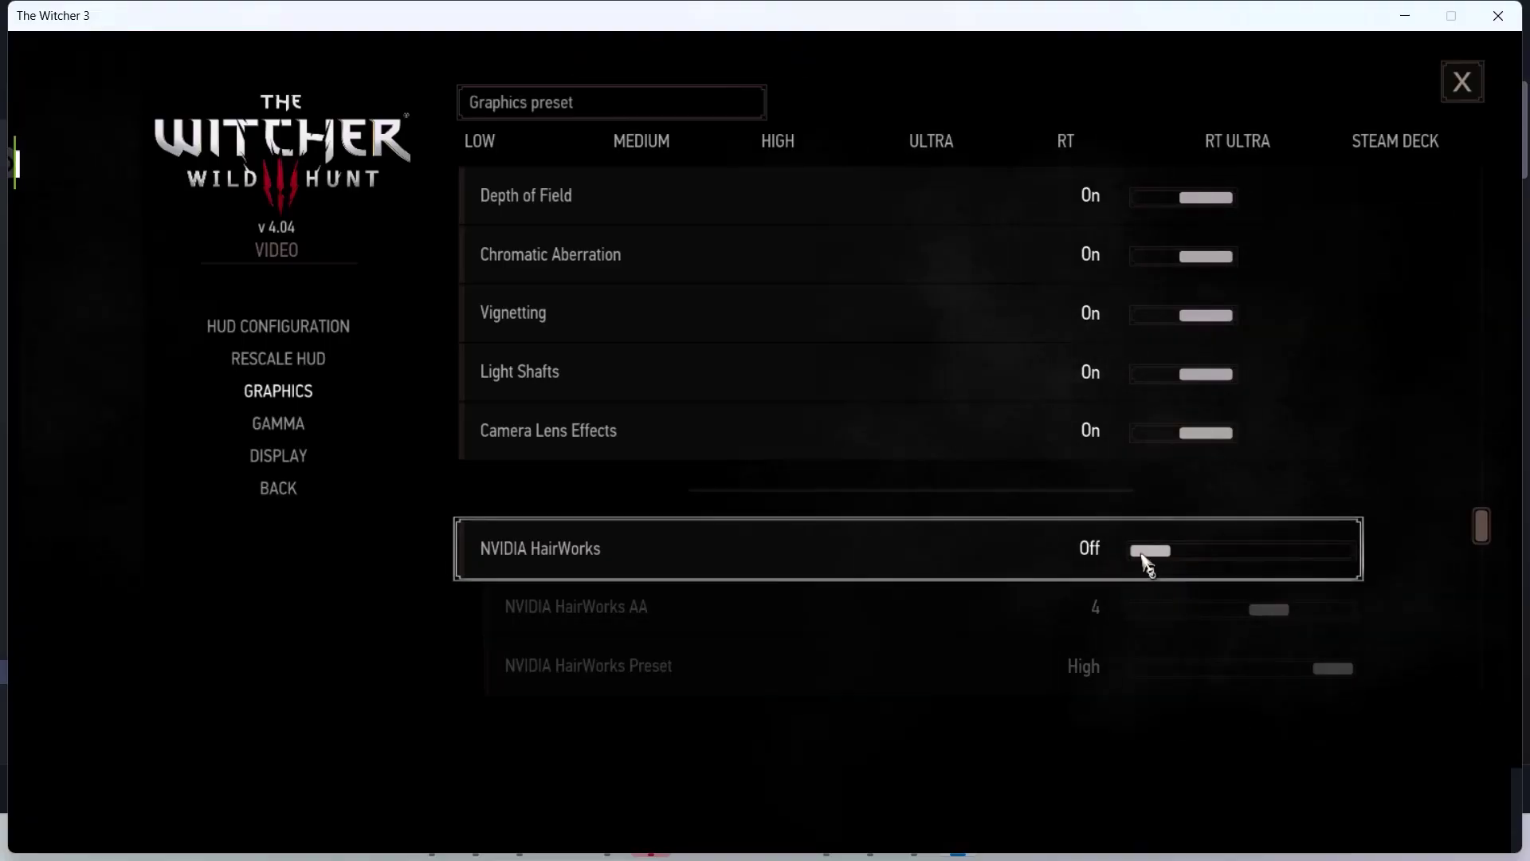
# Step: Turn Ray Tracing on and back off in the graphics options, and leave the game for Steam
pyautogui.moveTo(1487, 527); pyautogui.dragTo(1457, 128)
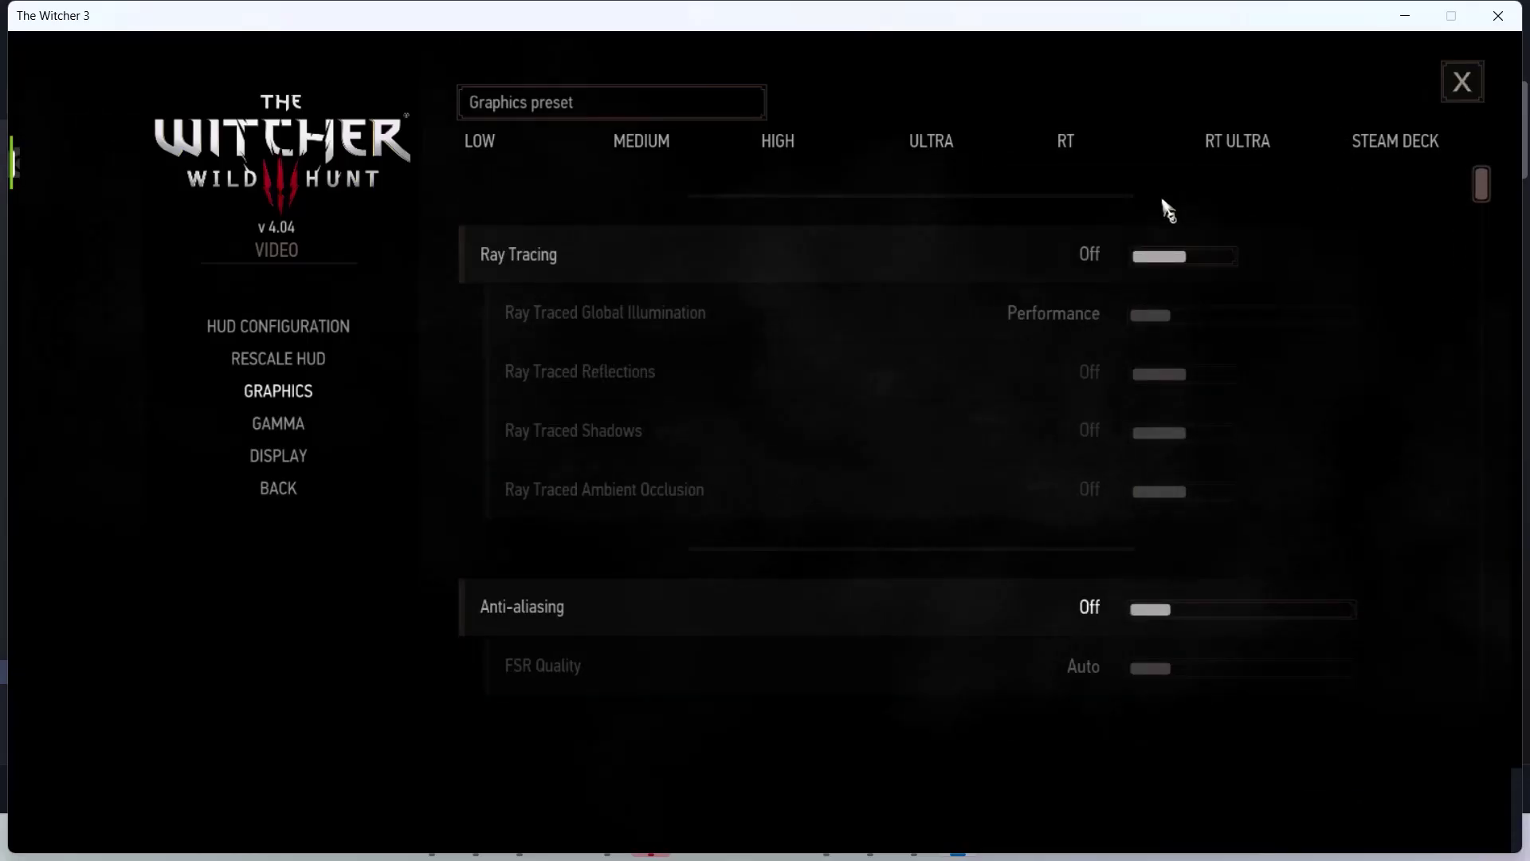
pyautogui.click(1238, 254)
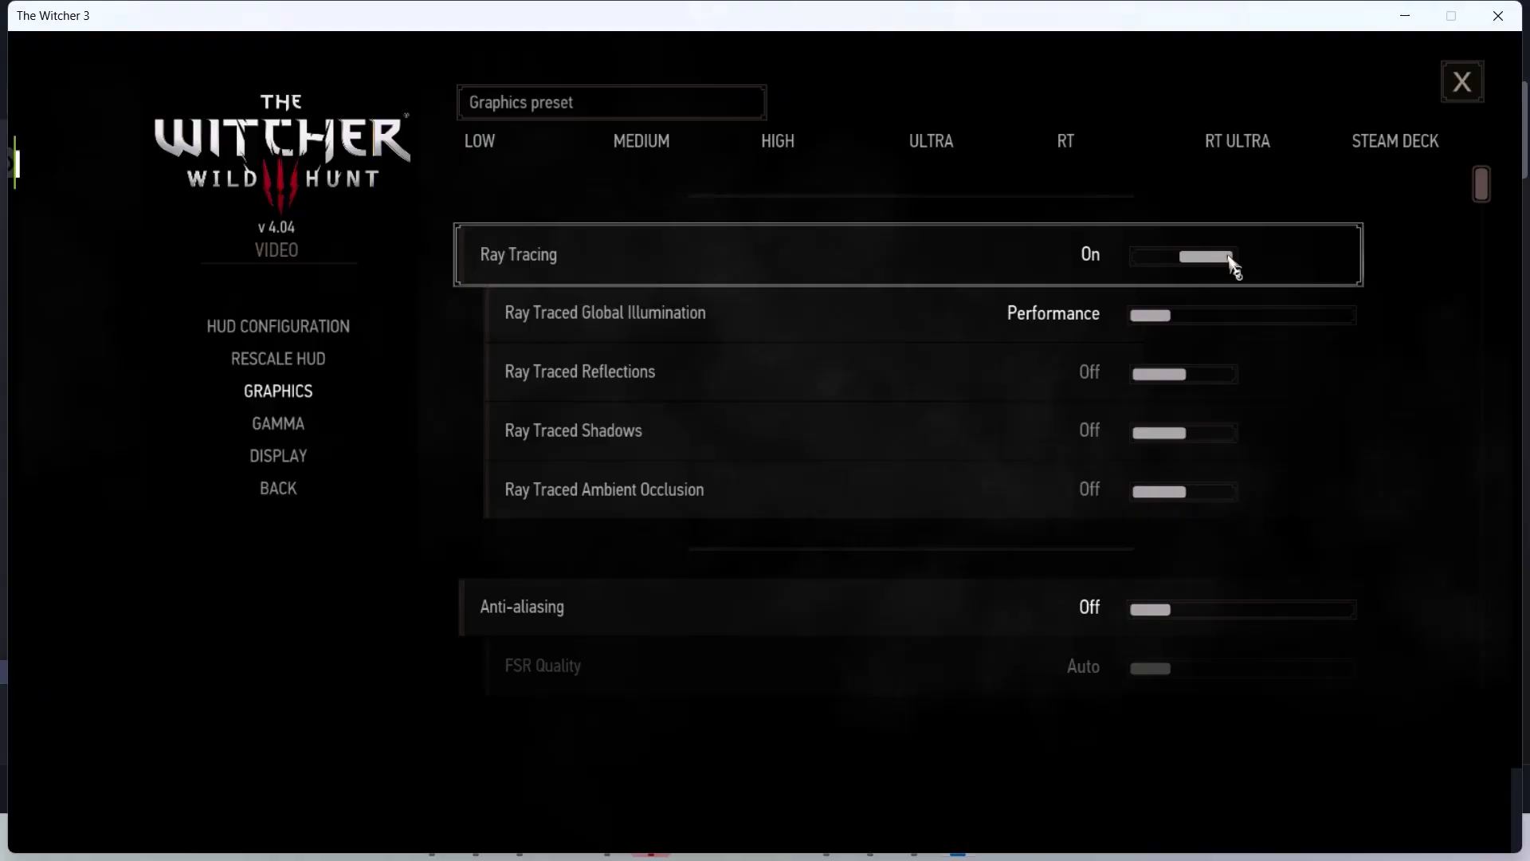
pyautogui.click(1151, 254)
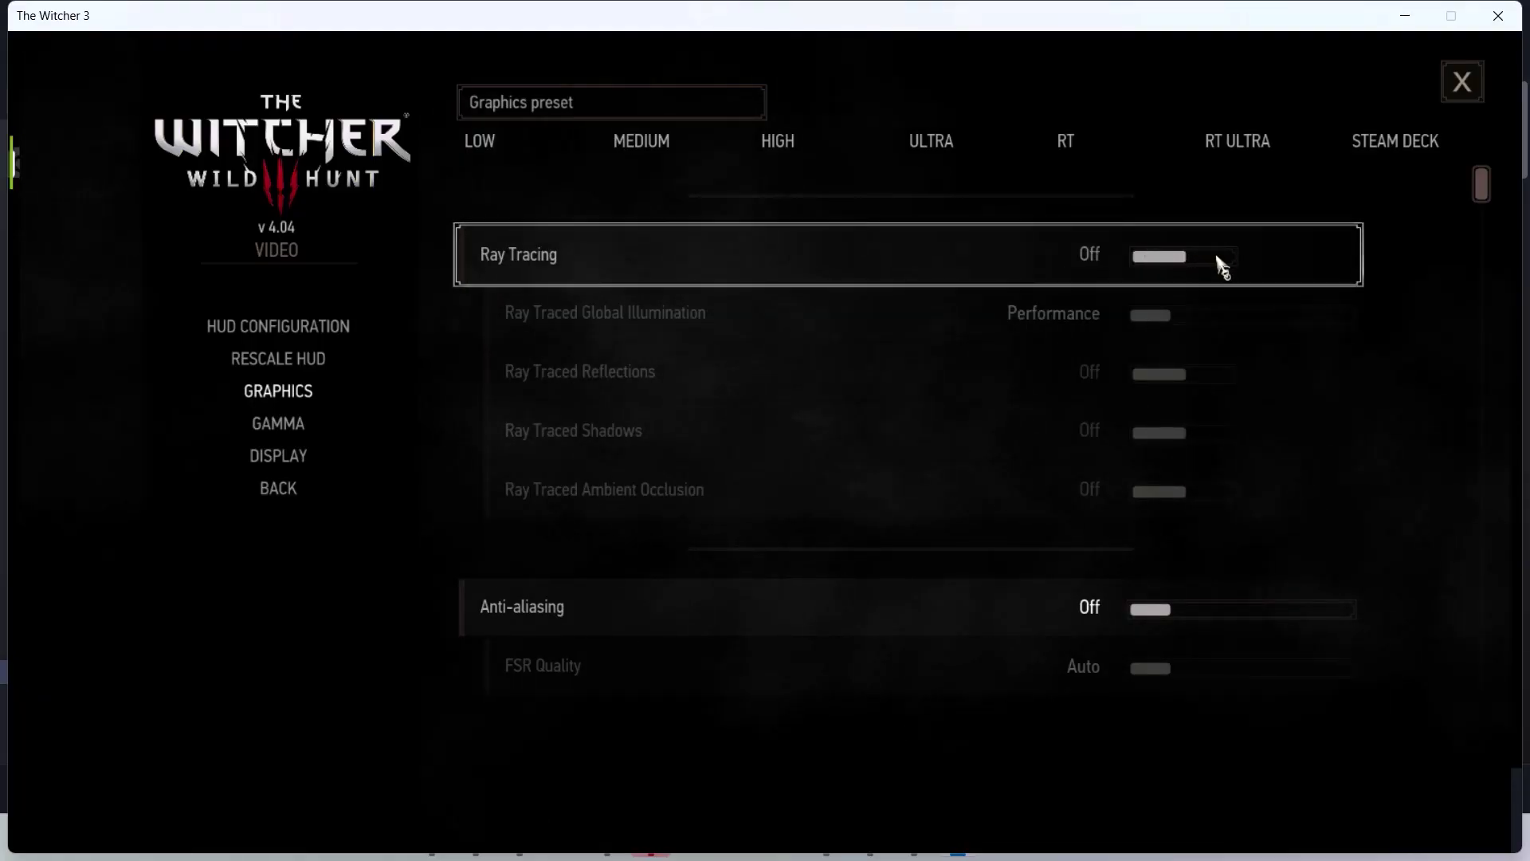
pyautogui.press('Escape')
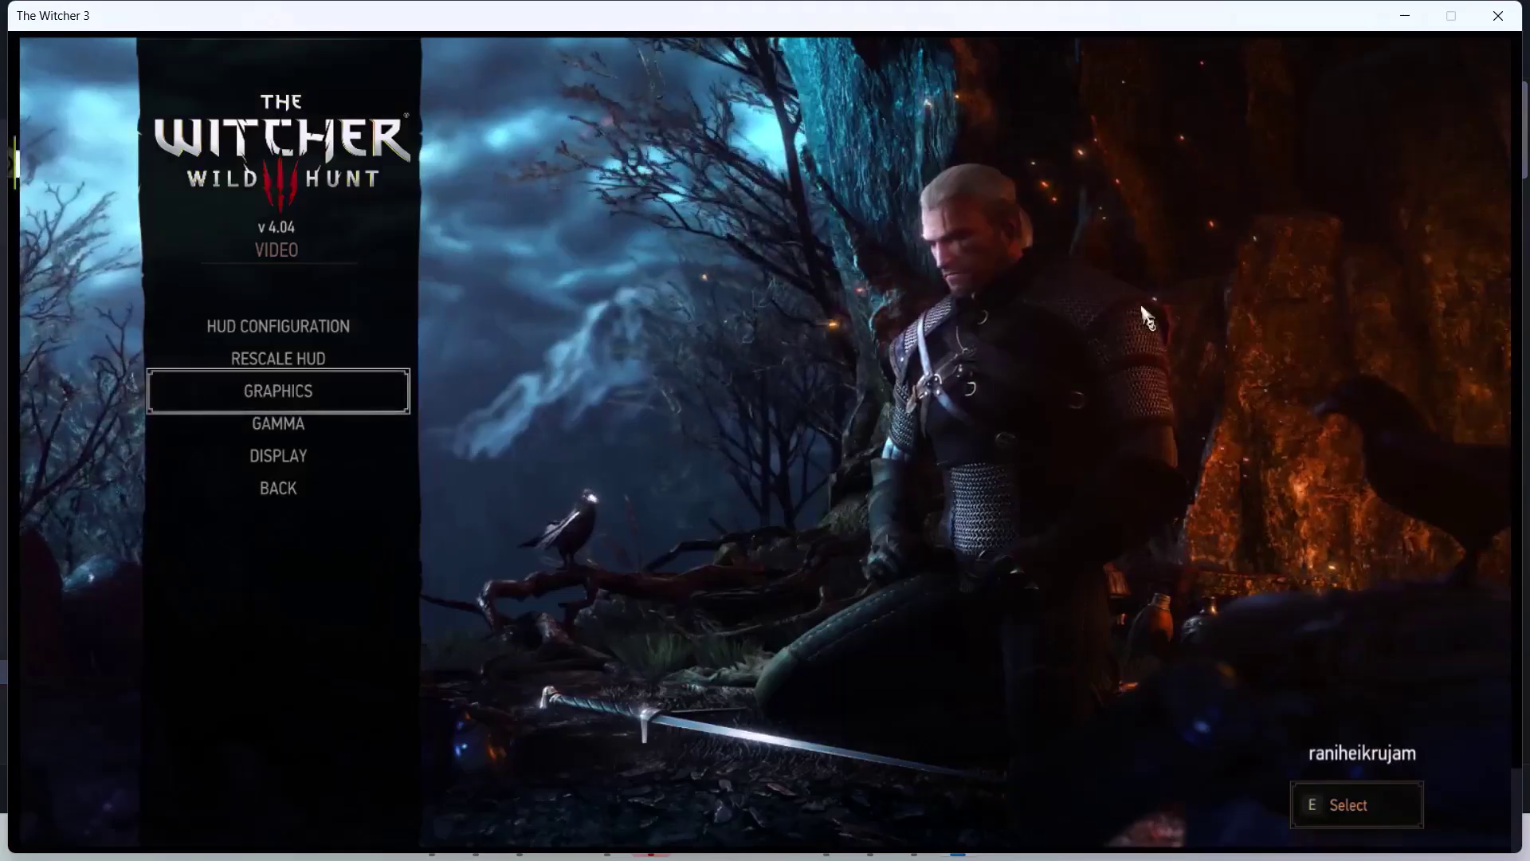
pyautogui.click(826, 837)
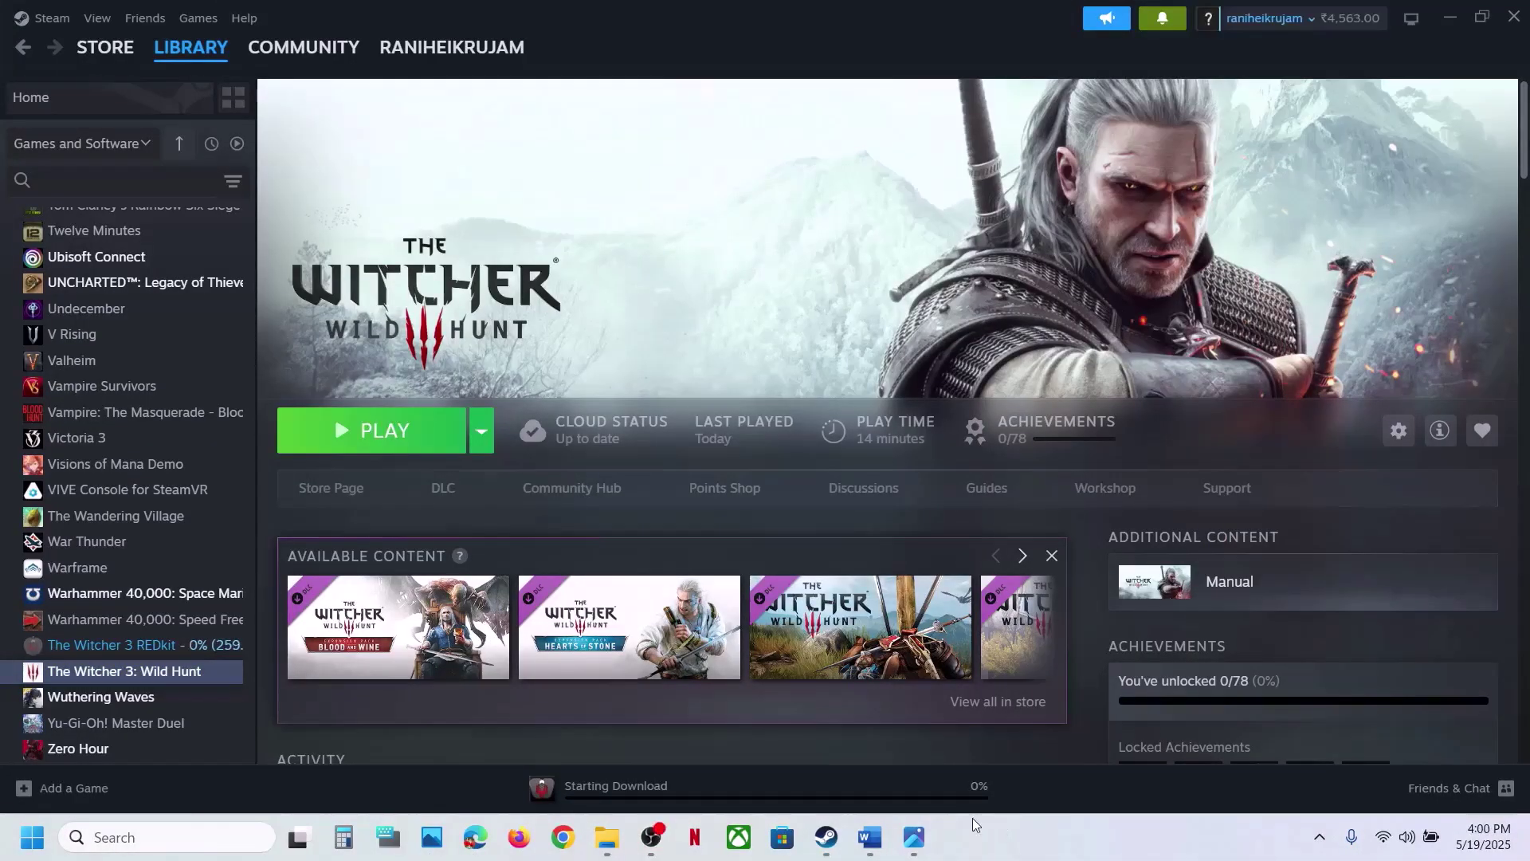
# Step: Switch to the Word notes, highlight the Step 7 advice on renaming or deleting the settings files, and return to Steam
pyautogui.click(870, 837)
pyautogui.moveTo(194, 554); pyautogui.dragTo(345, 632)
pyautogui.scroll(-2, 526, 511)
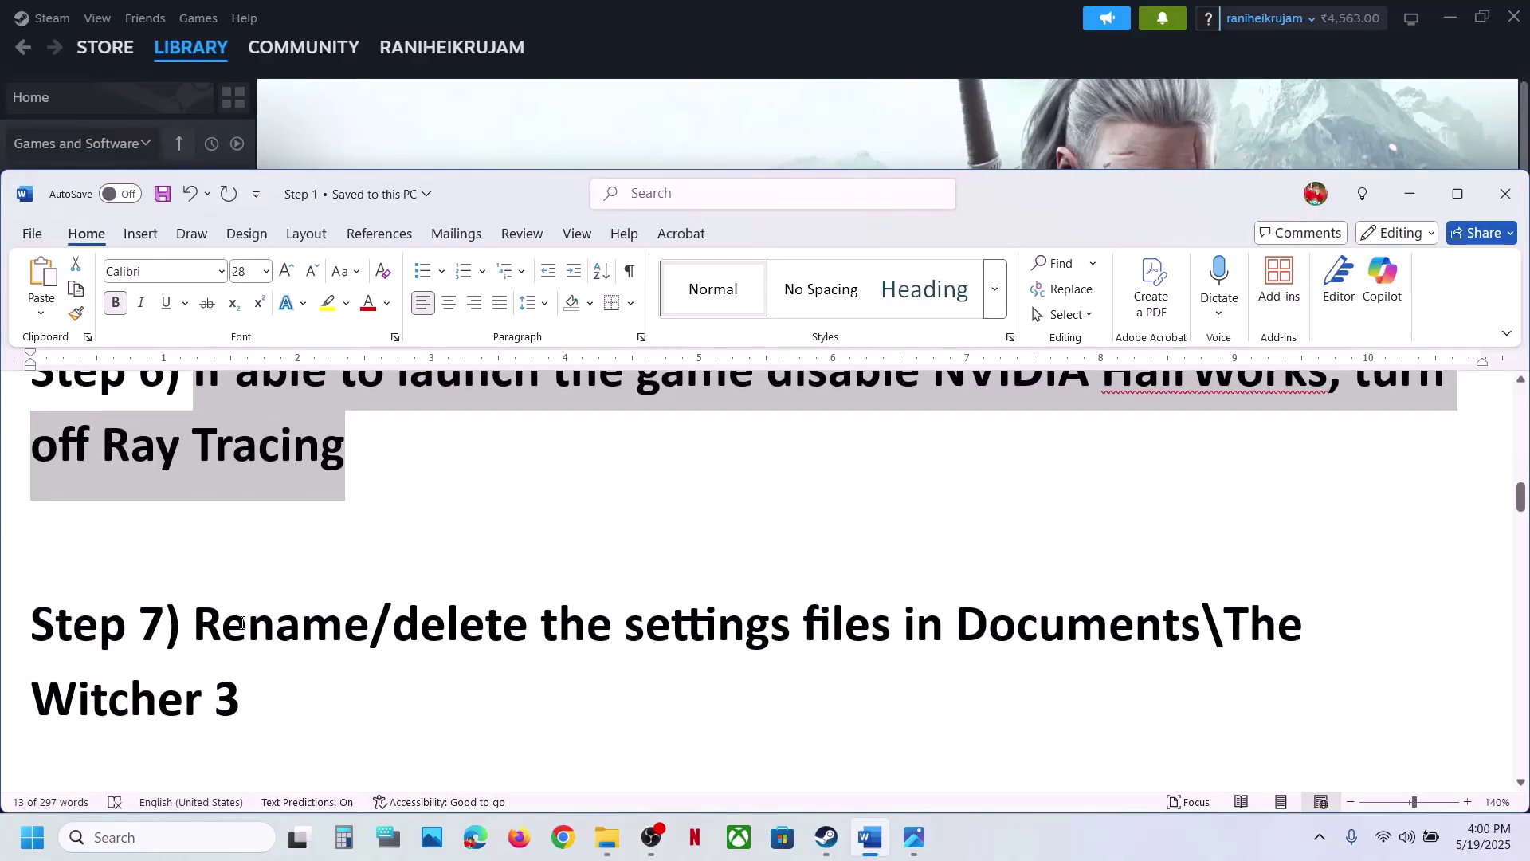
pyautogui.moveTo(241, 623); pyautogui.dragTo(404, 684)
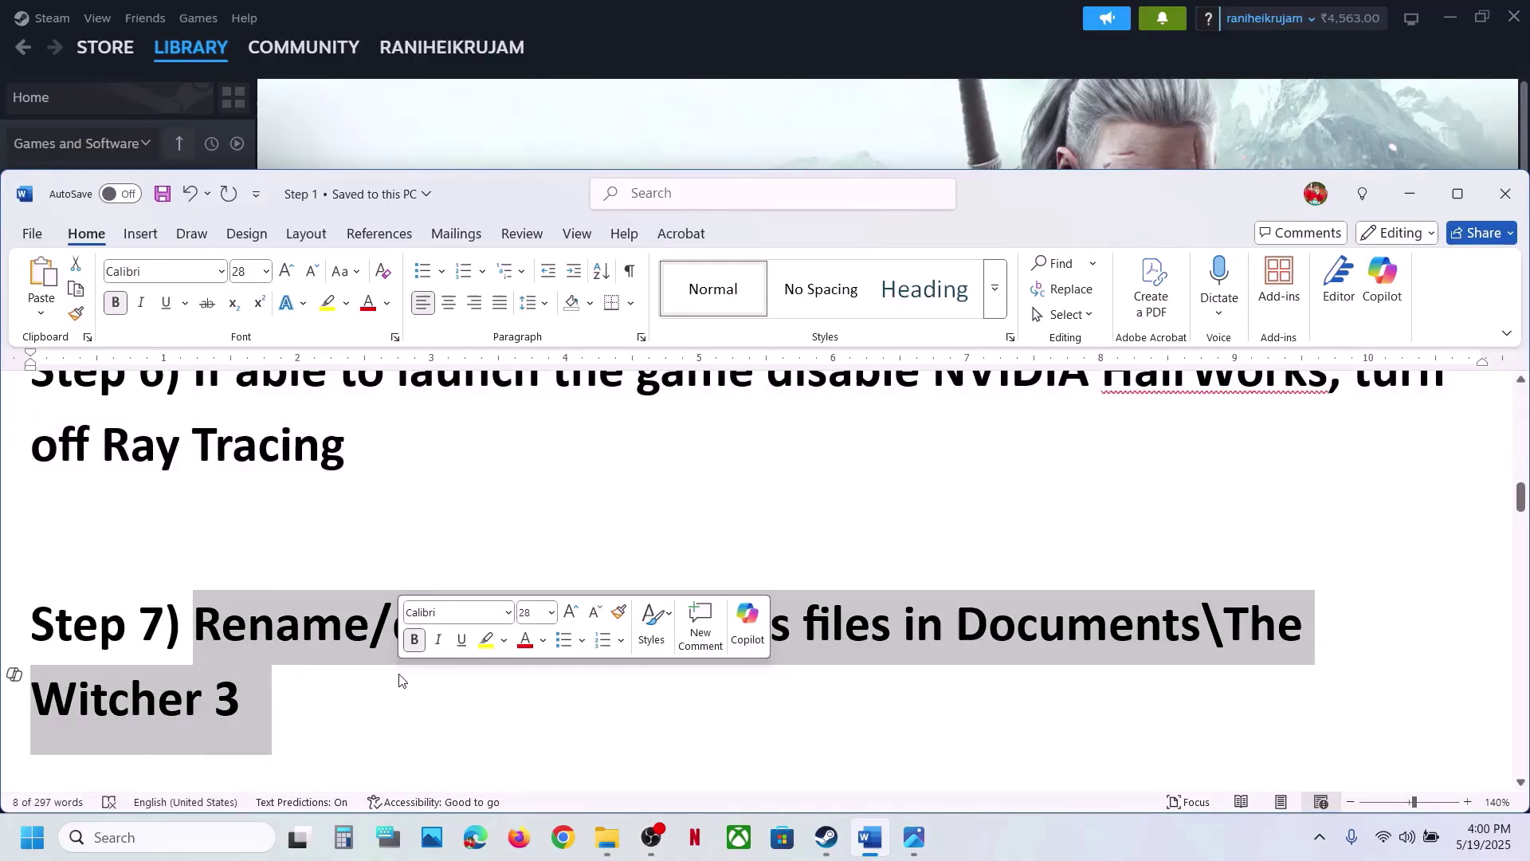
pyautogui.click(566, 112)
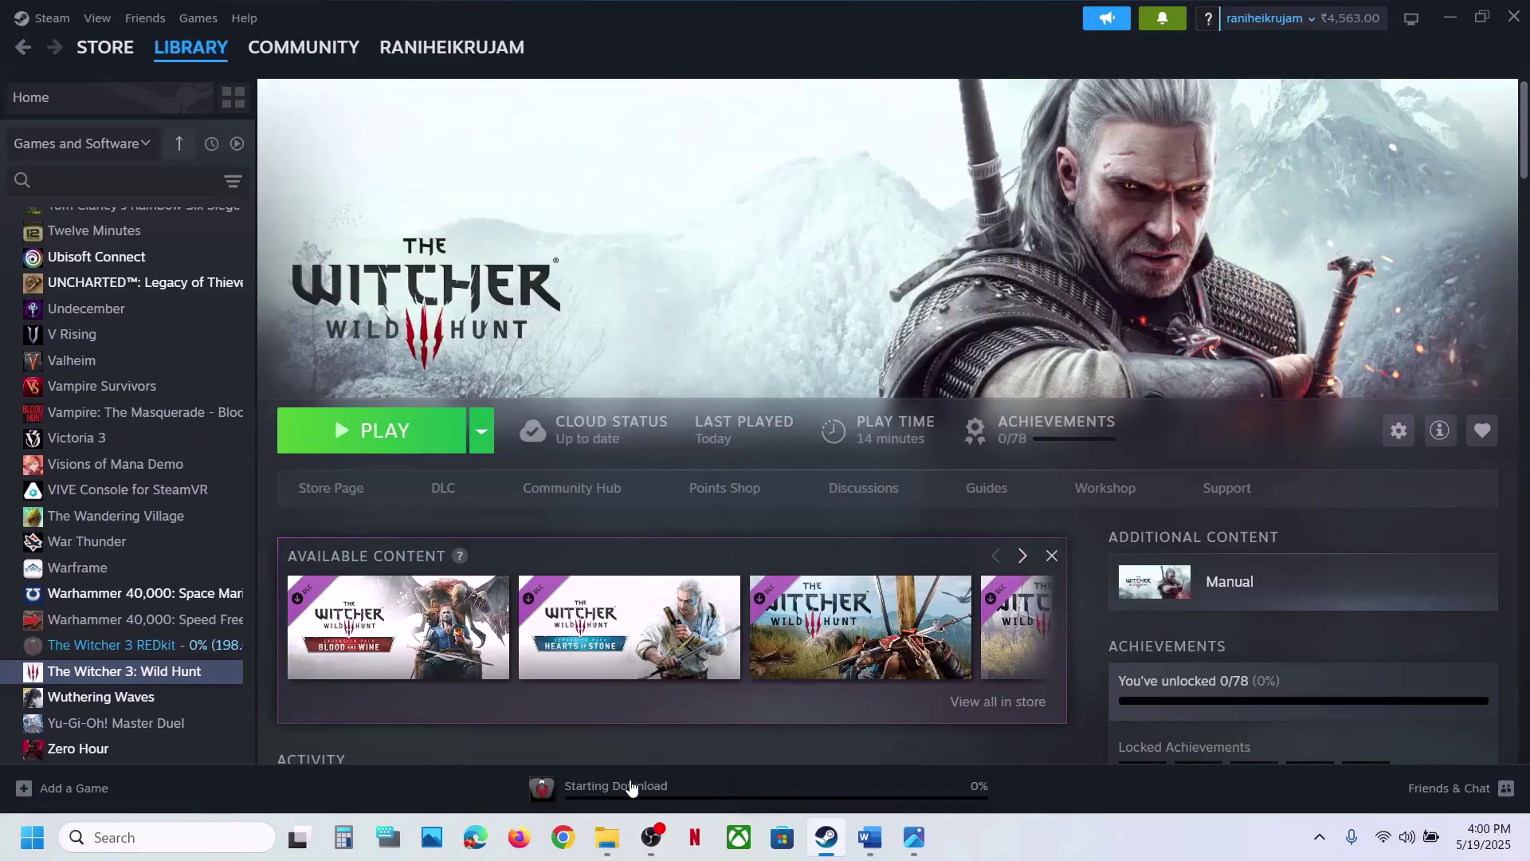
# Step: Switch to File Explorer and open the The Witcher 3 folder inside Documents
pyautogui.moveTo(614, 835)
pyautogui.click(713, 733)
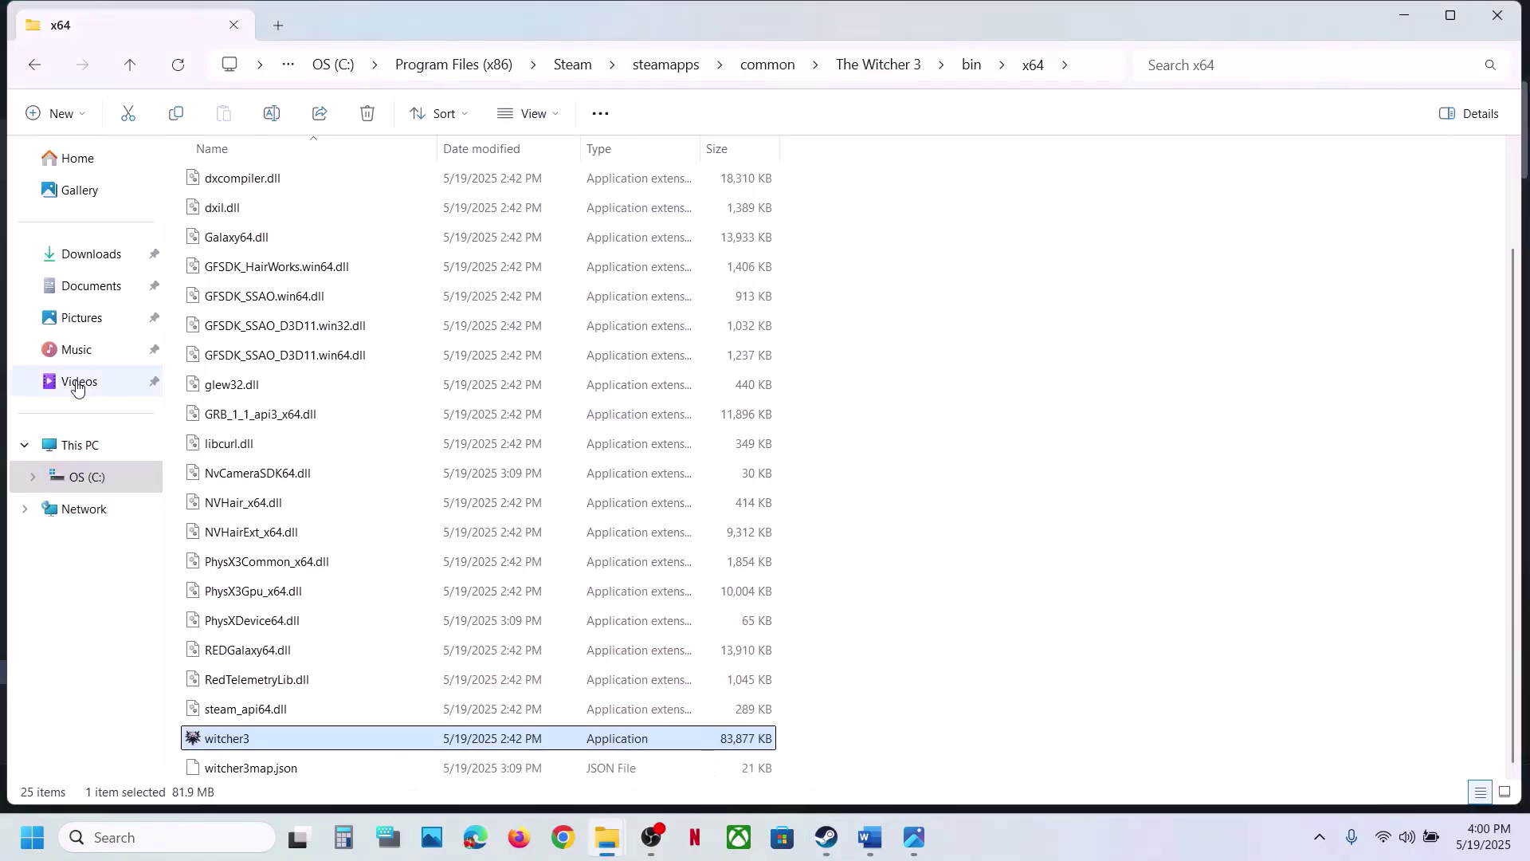
pyautogui.click(86, 279)
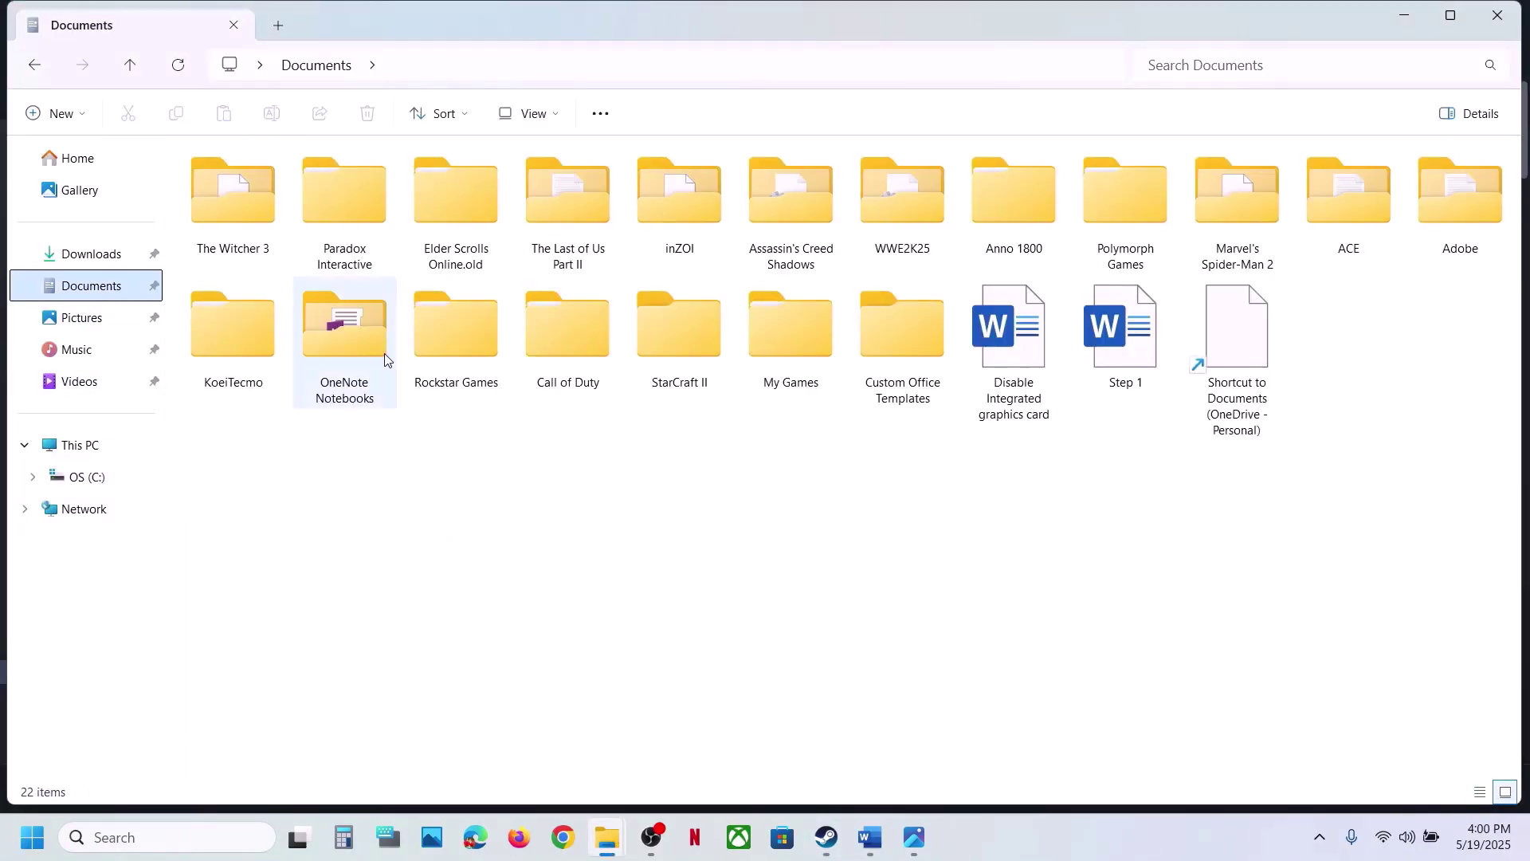
pyautogui.doubleClick(251, 222)
# Step: Copy dx12user.settings and dx12user.settings.bak from the The Witcher 3 folder to the desktop as a backup
pyautogui.click(243, 214)
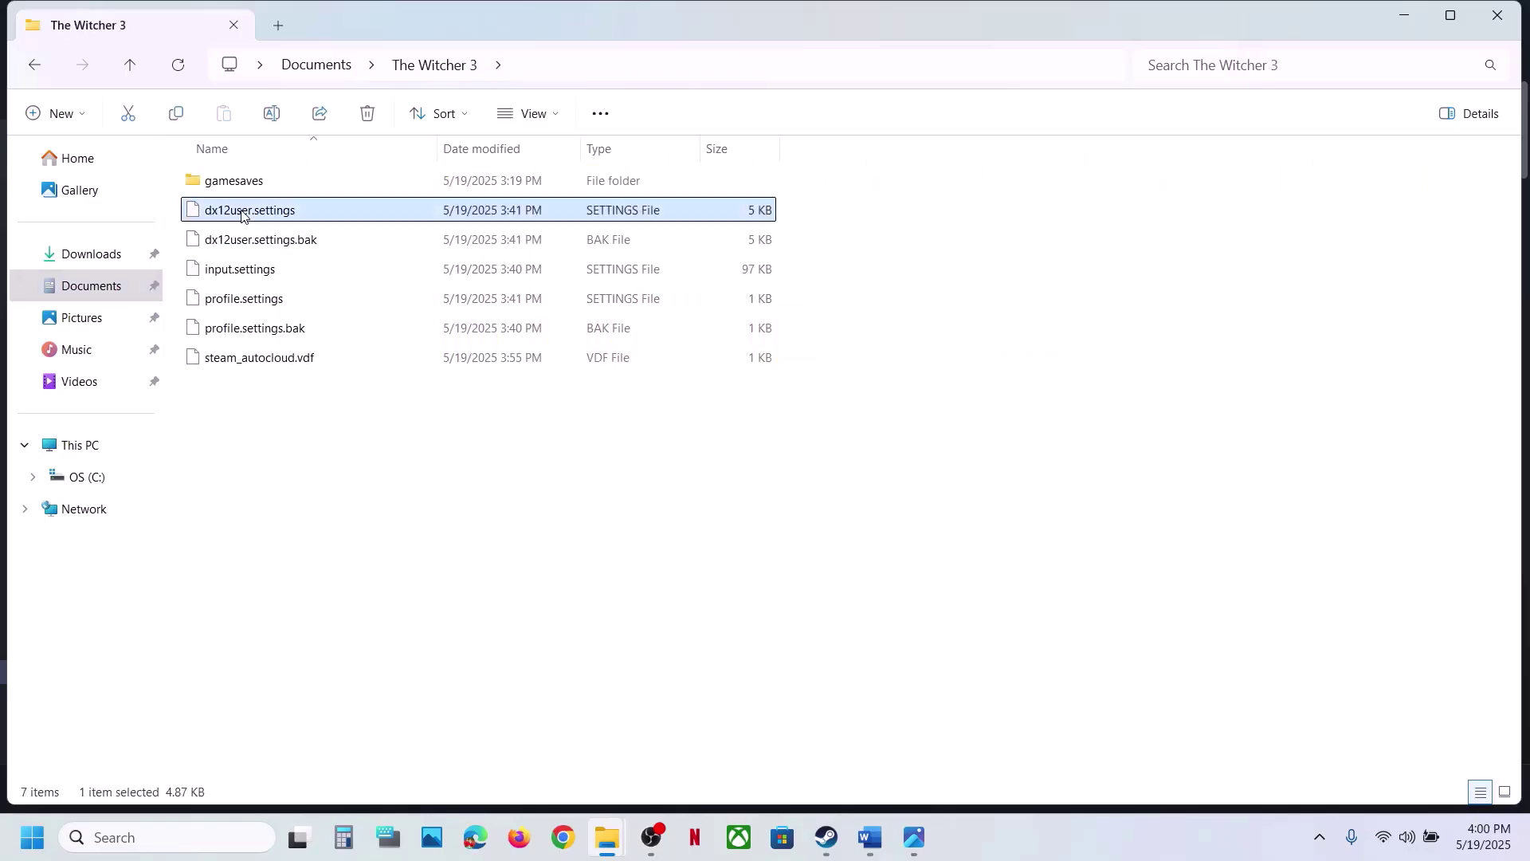
pyautogui.click(283, 245)
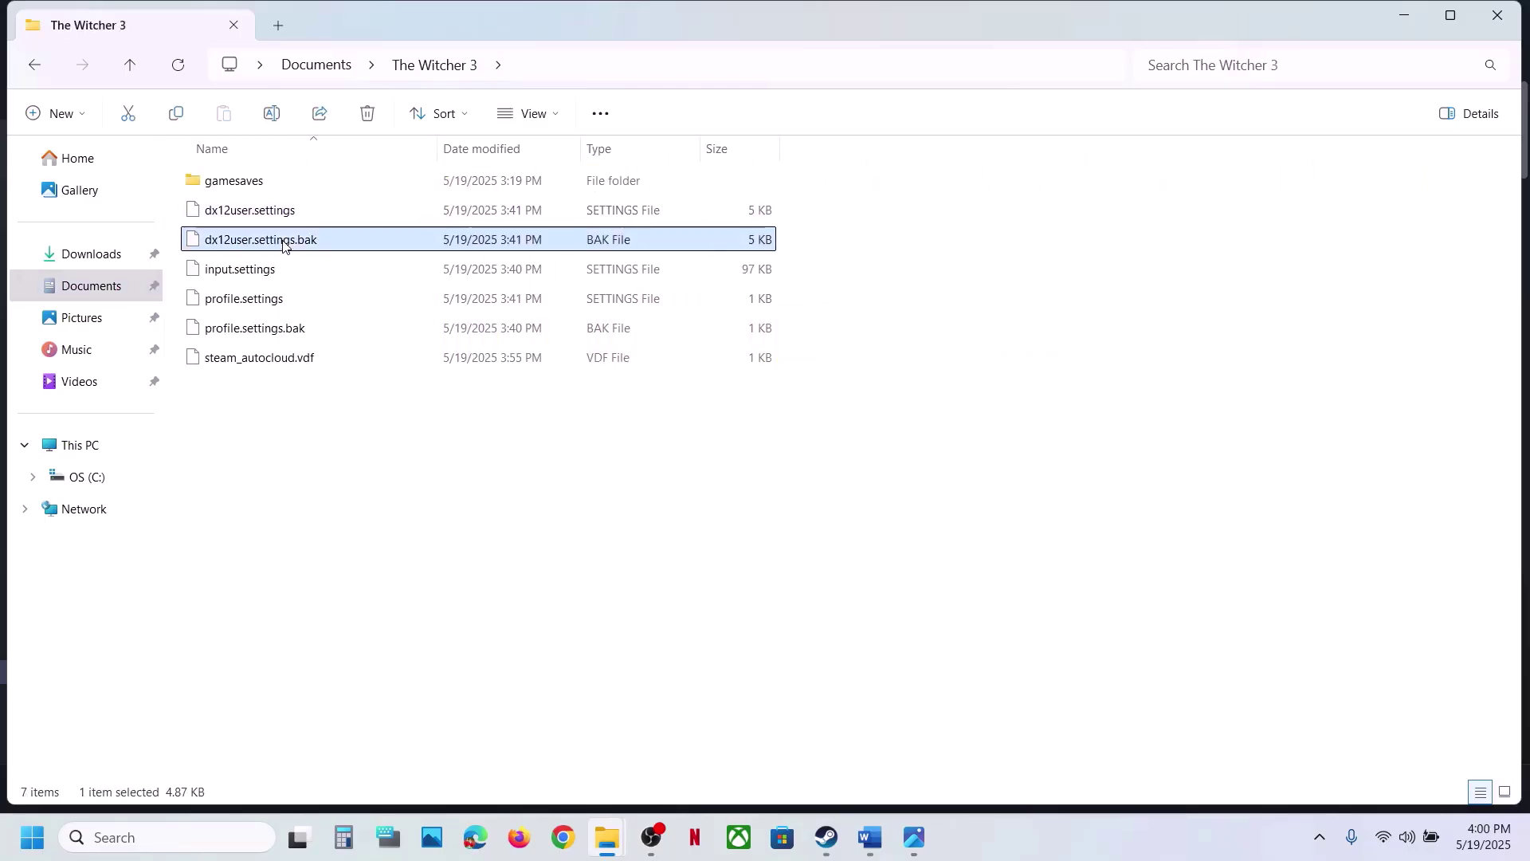
pyautogui.click(275, 217)
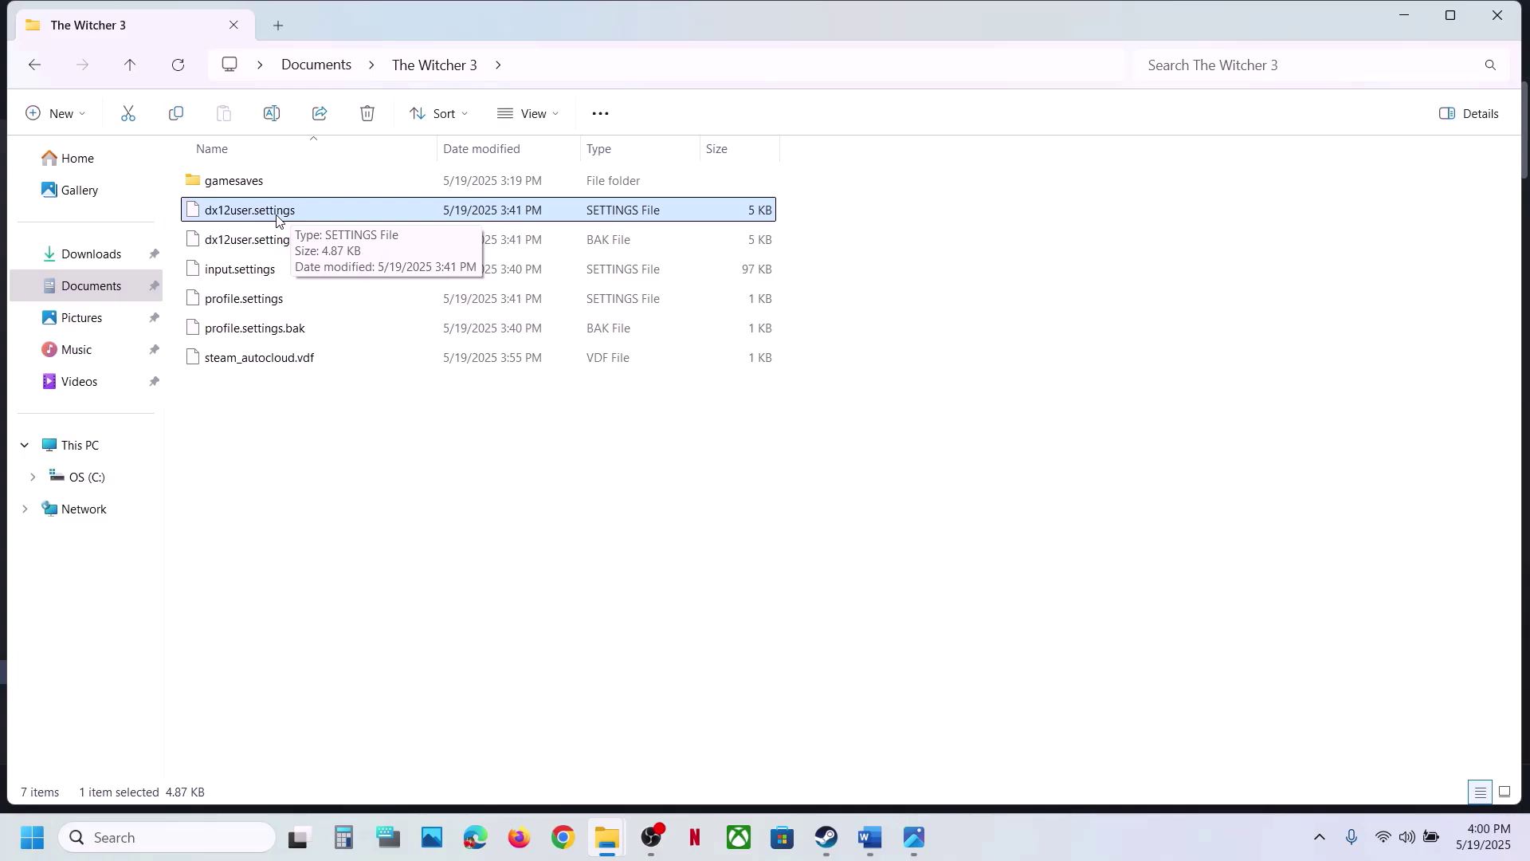
pyautogui.keyDown('ctrl'); pyautogui.click(259, 239); pyautogui.keyUp('ctrl')
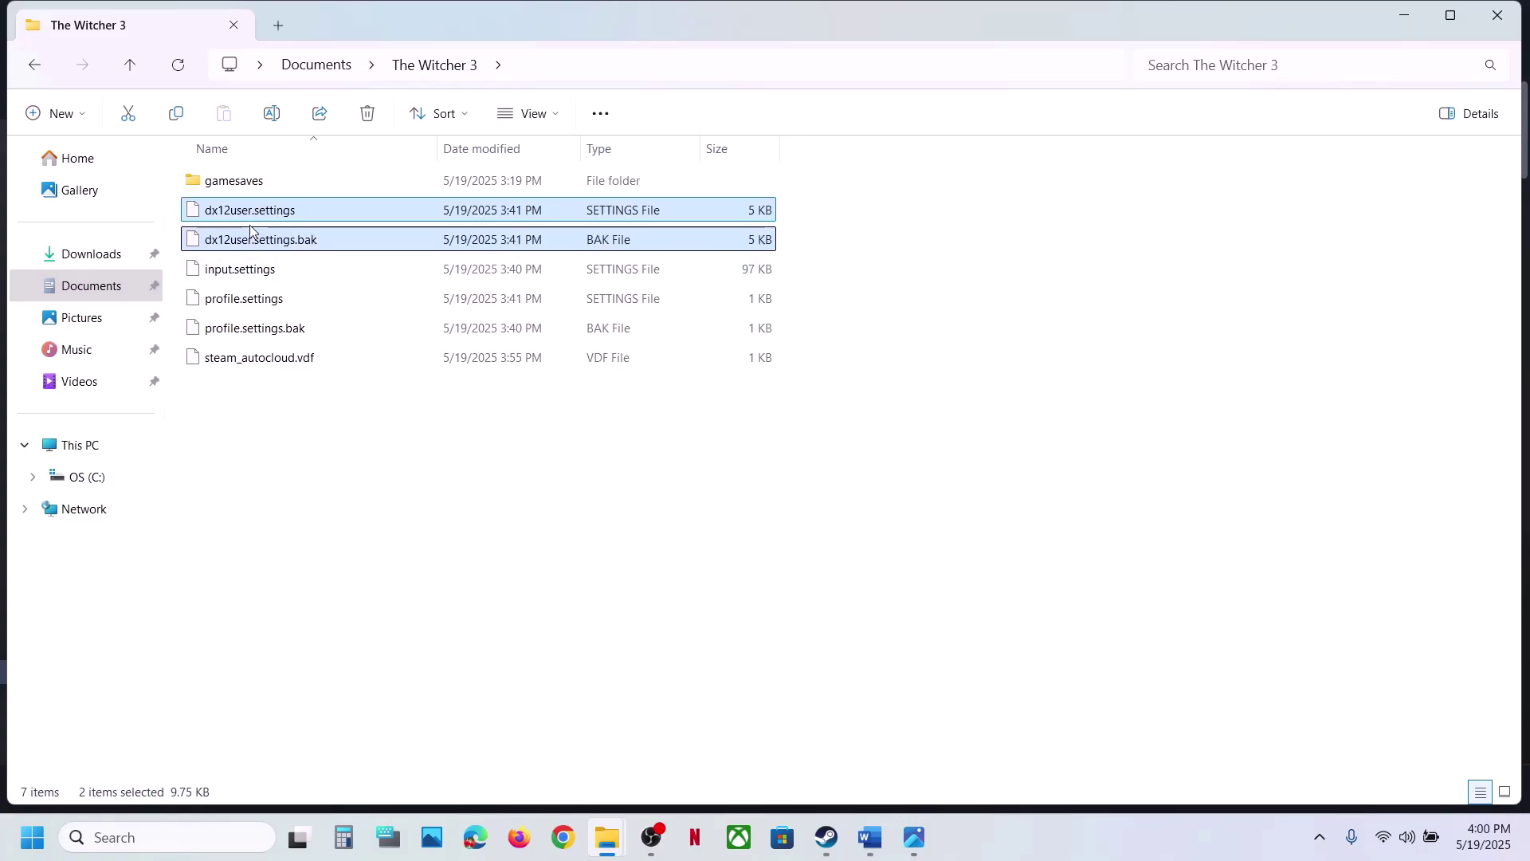
pyautogui.rightClick(250, 226)
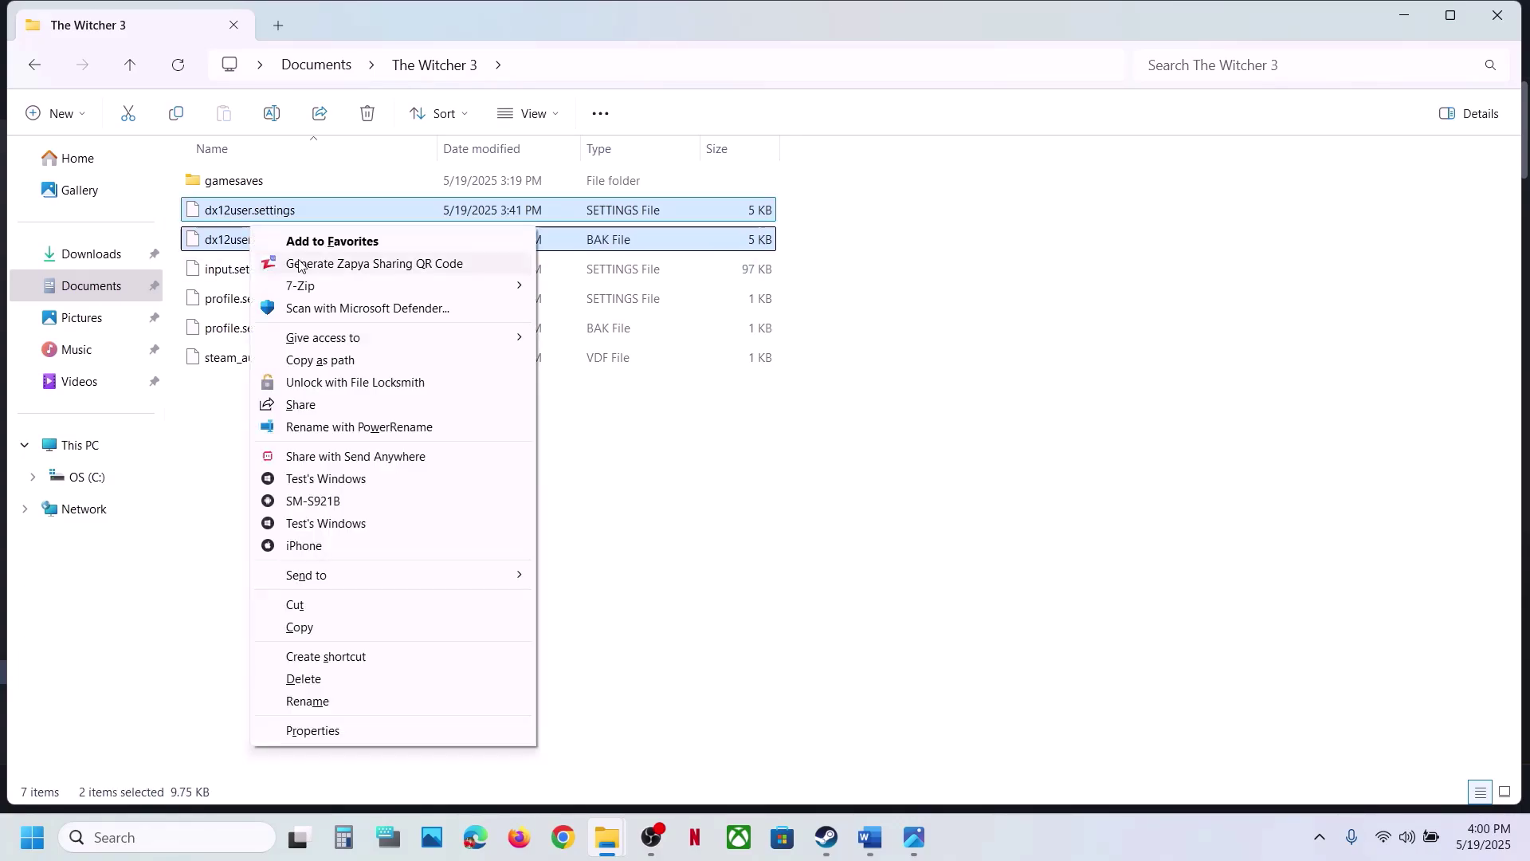
pyautogui.click(303, 627)
pyautogui.press('super+d')
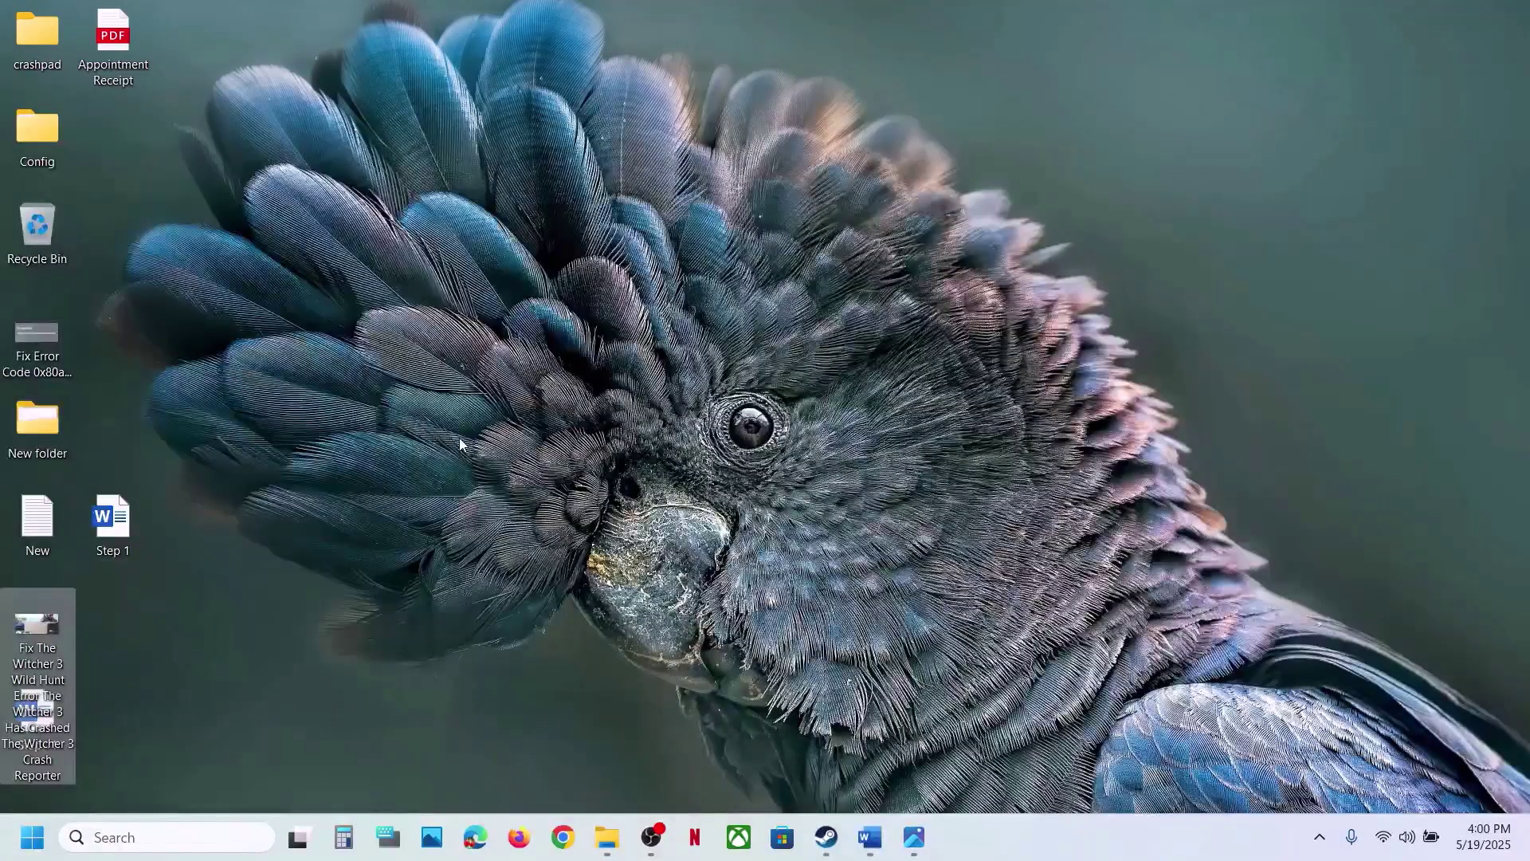
pyautogui.hotkey('ctrl', 'v')
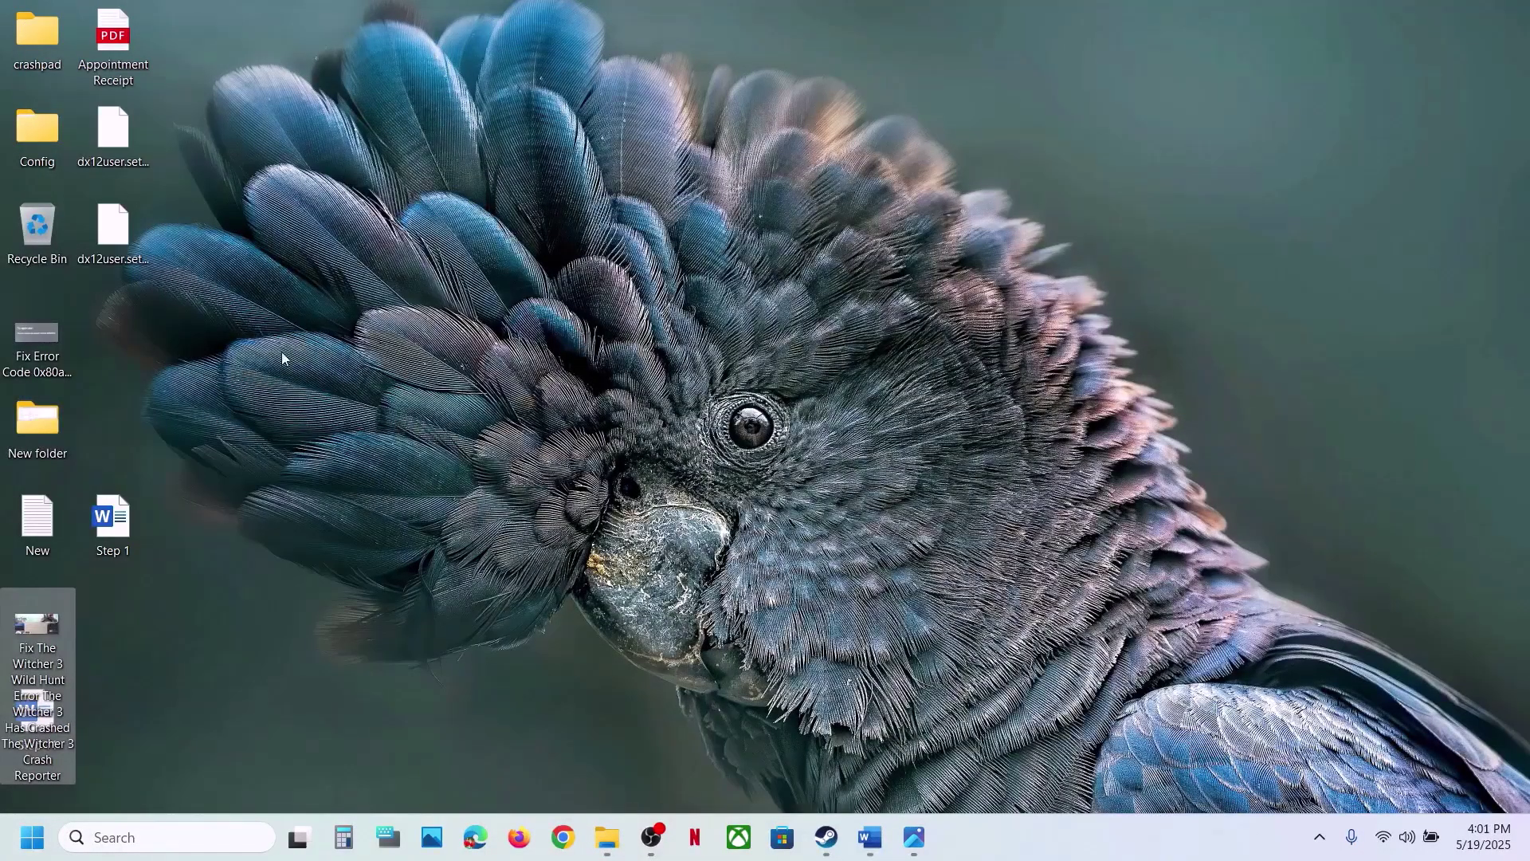
pyautogui.click(128, 239)
# Step: Return to the The Witcher 3 documents folder, show the delete option for both dx12user files, and switch to Steam
pyautogui.moveTo(611, 833)
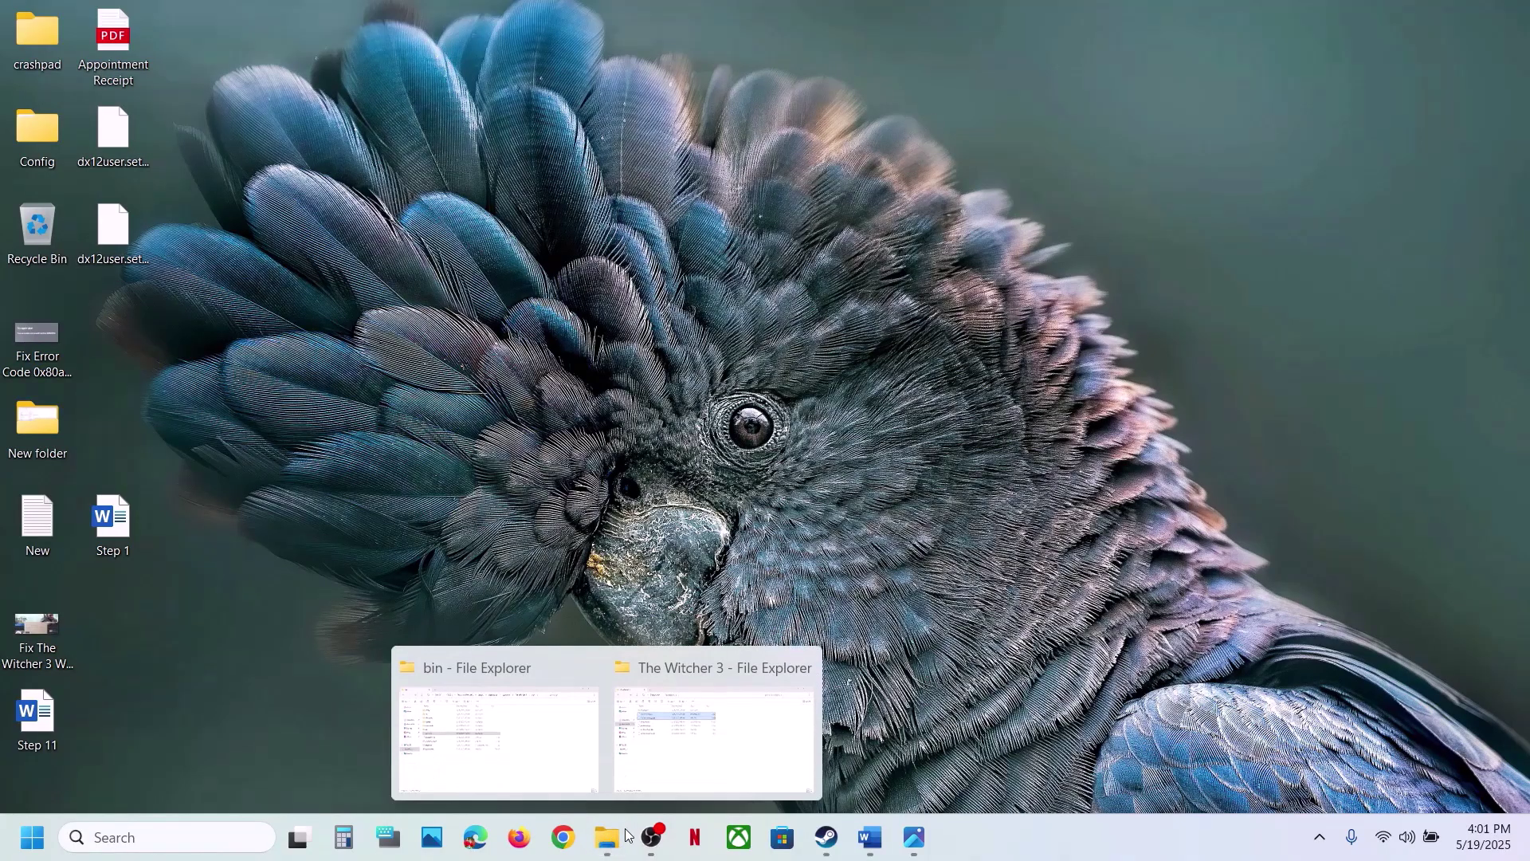
pyautogui.click(687, 767)
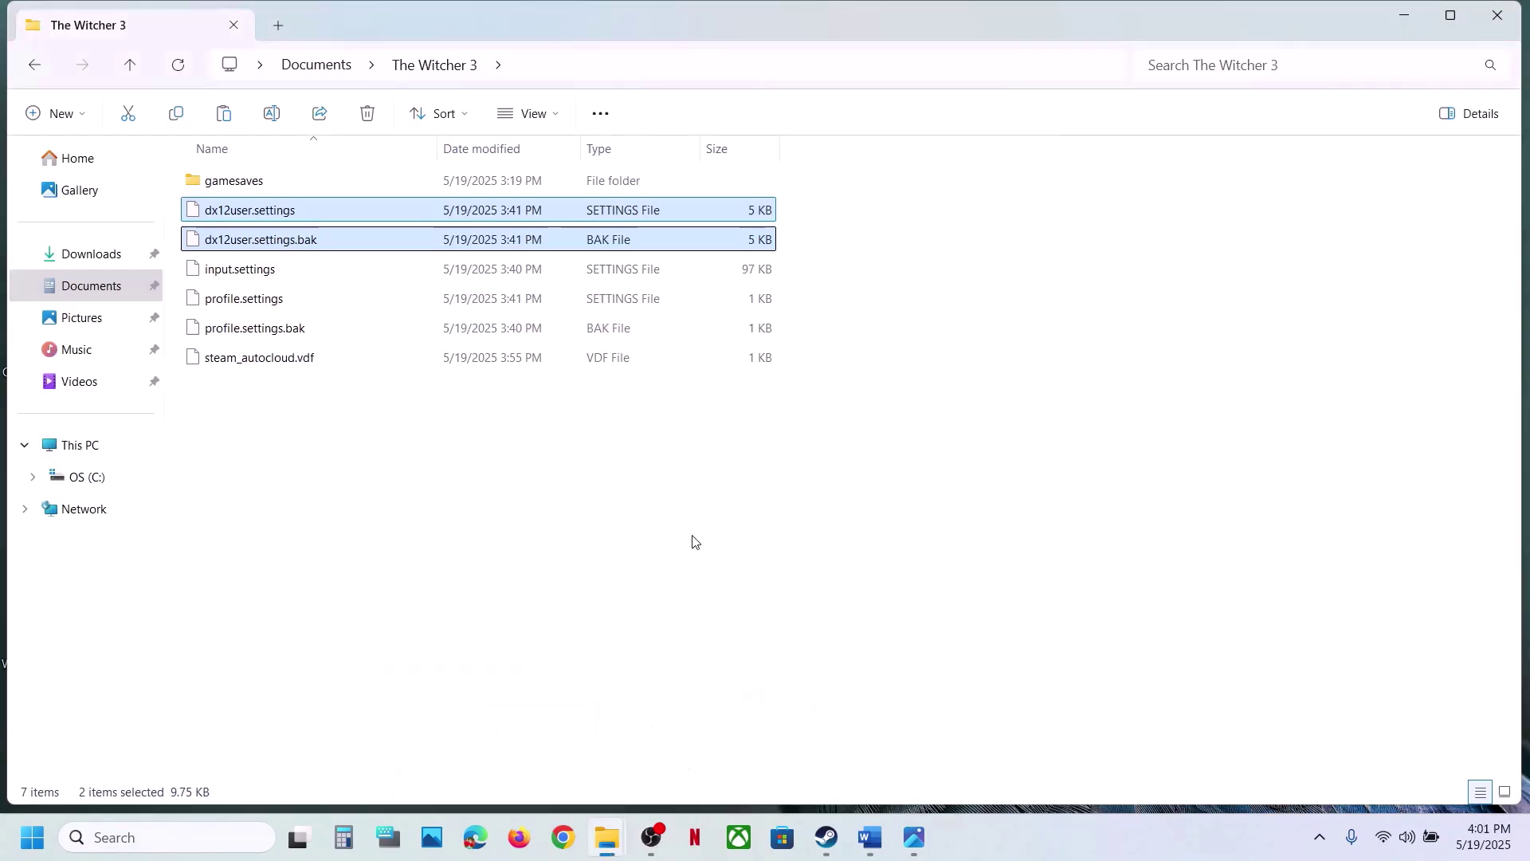
pyautogui.rightClick(292, 218)
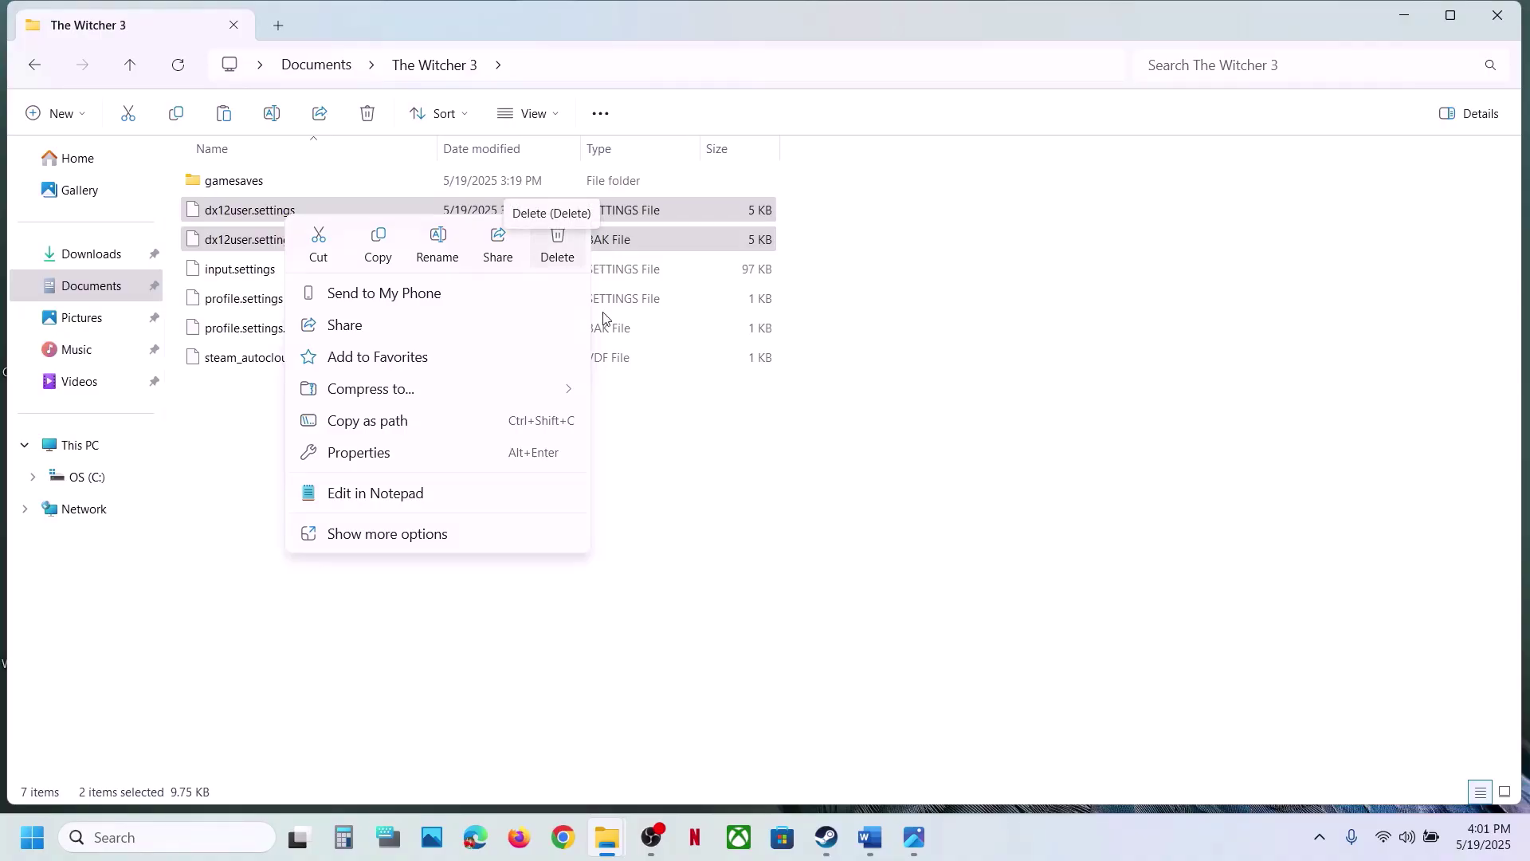
pyautogui.click(827, 837)
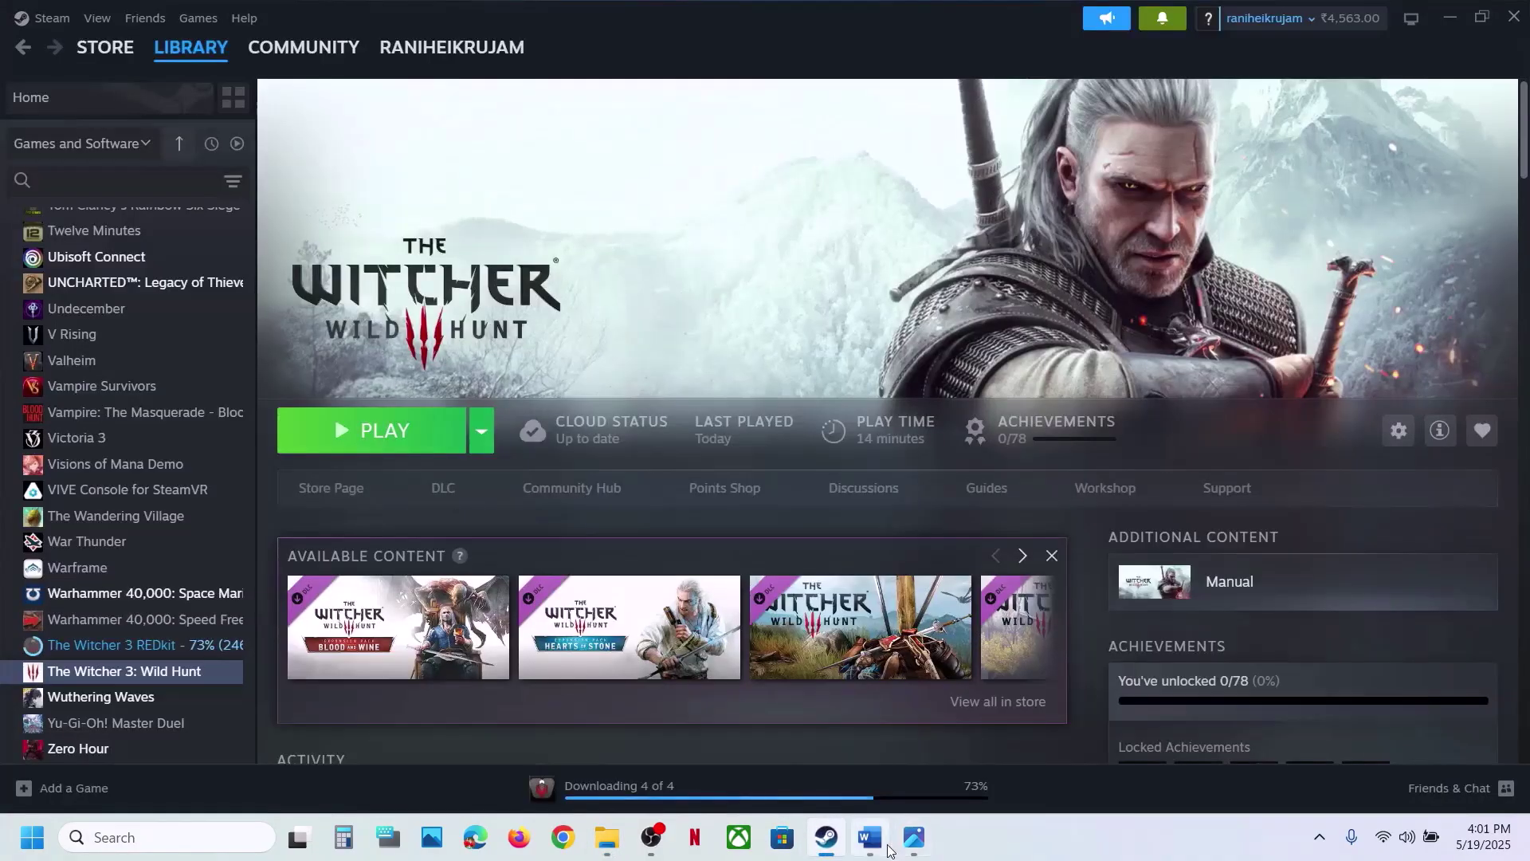
# Step: Copy the Step 8 Visual C++ link from the Word notes and open it in Chrome
pyautogui.moveTo(873, 841)
pyautogui.click(847, 743)
pyautogui.scroll(-5, 514, 494)
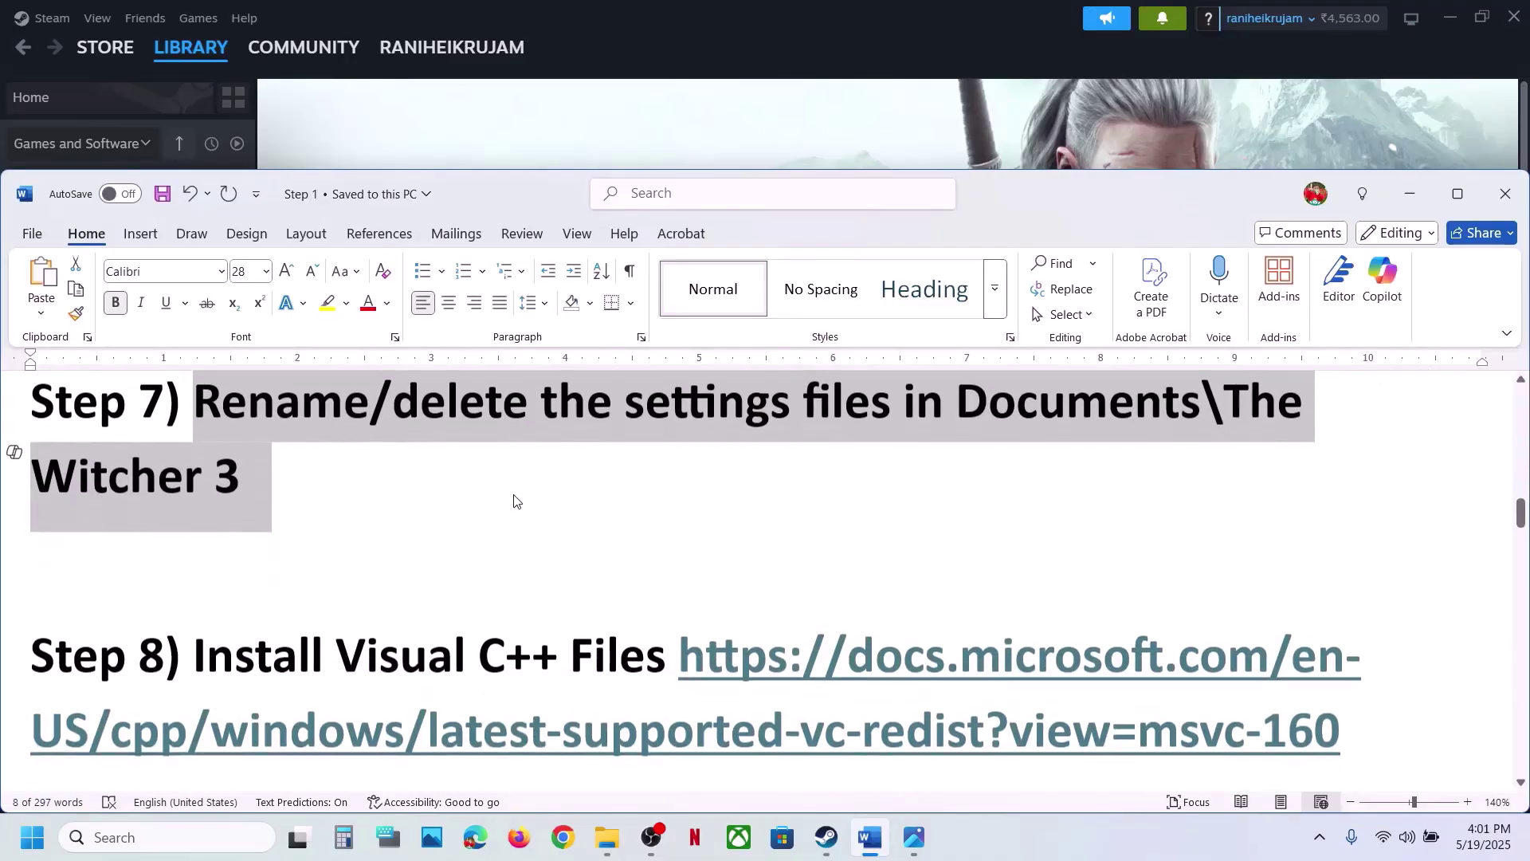
pyautogui.moveTo(1341, 627); pyautogui.dragTo(662, 546)
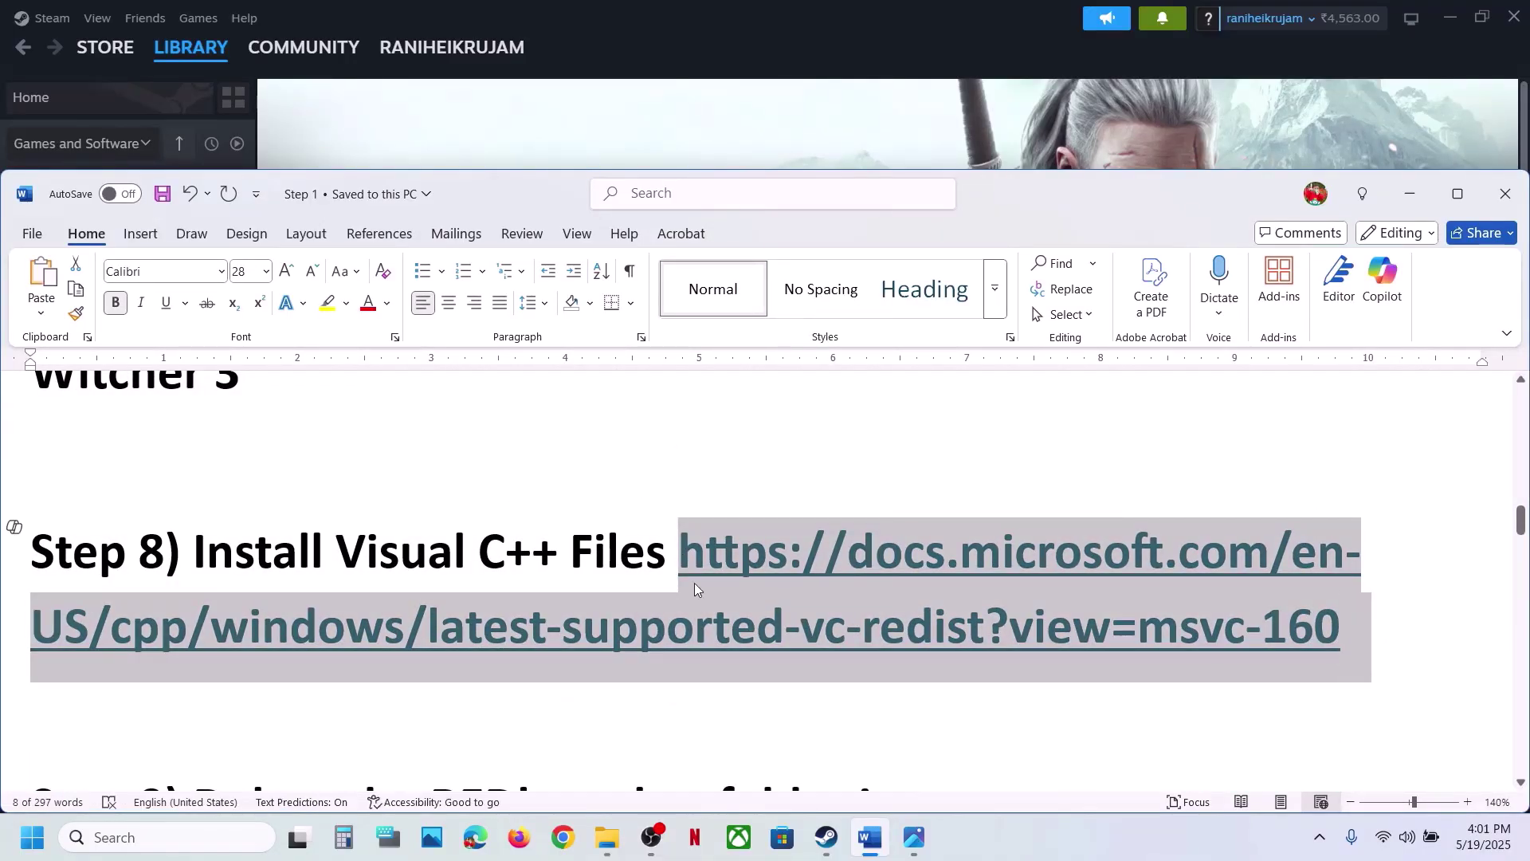
pyautogui.click(564, 851)
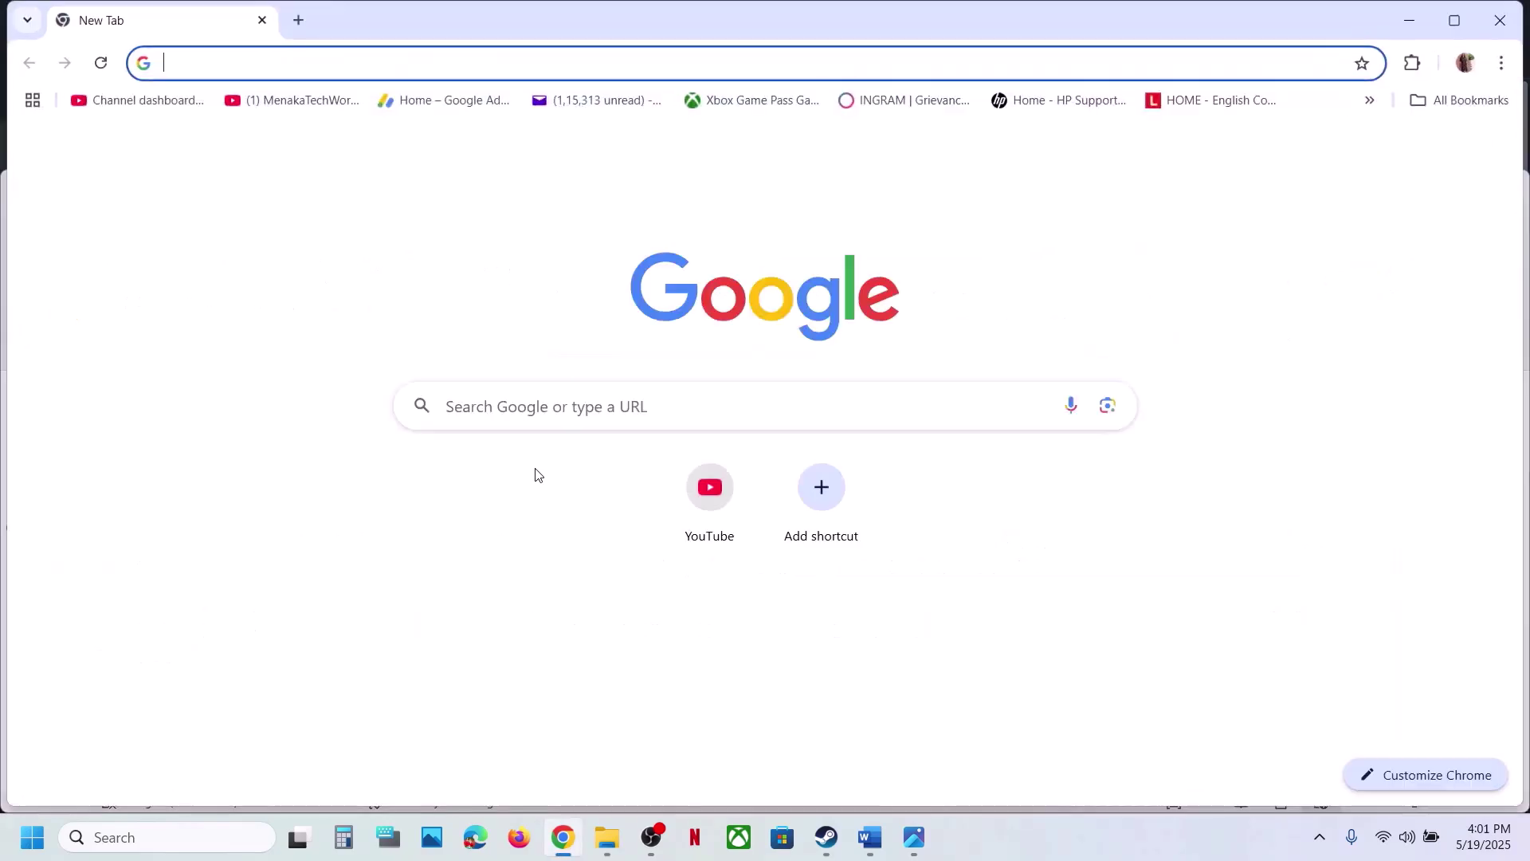
pyautogui.hotkey('ctrl', 'v')
pyautogui.press('Return')
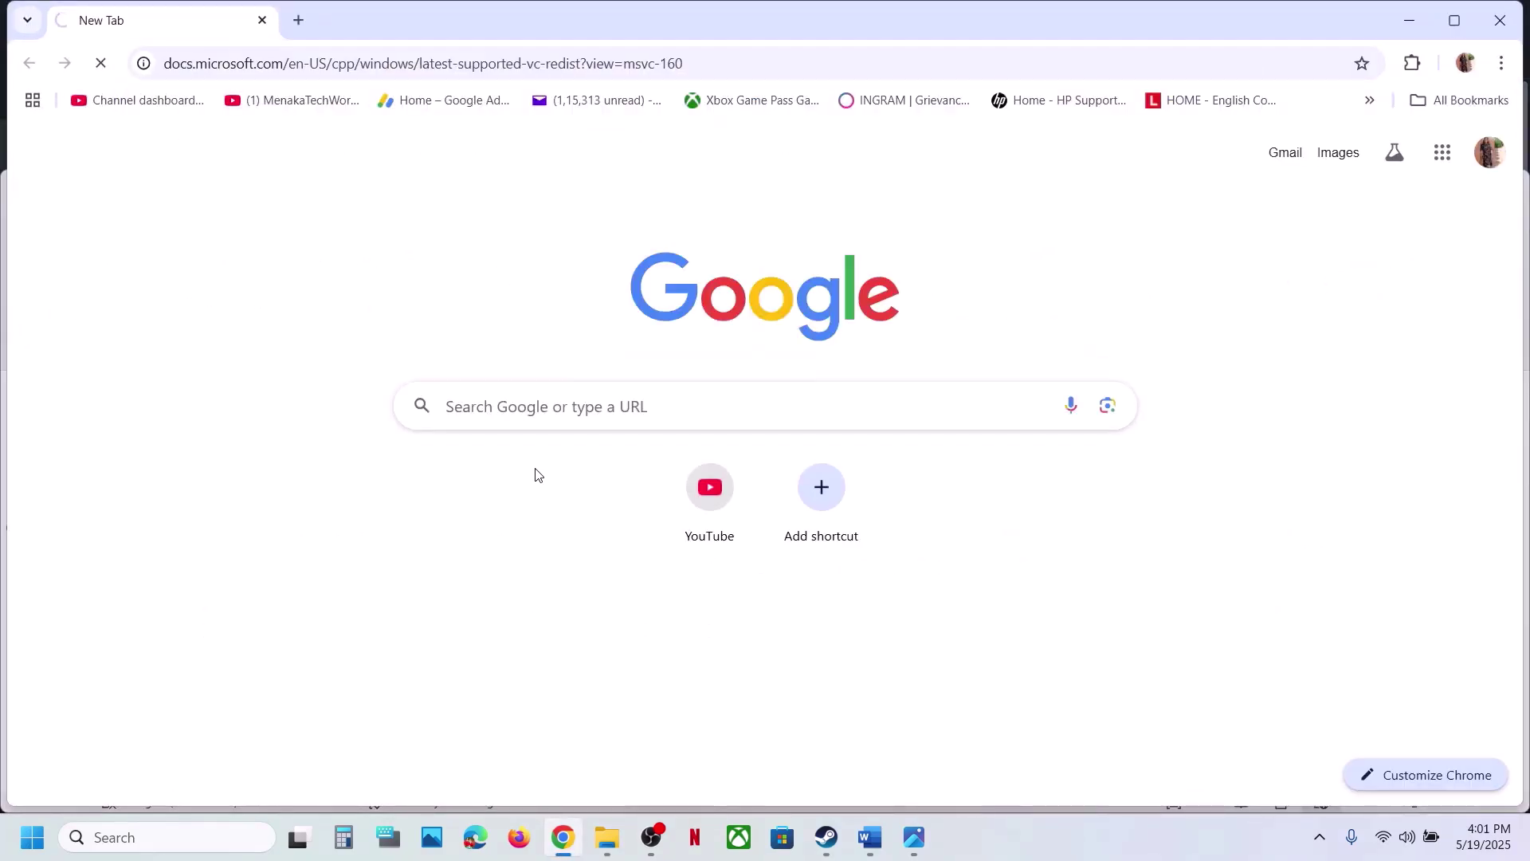
# Step: Download the X86 Visual C++ Redistributable from the Visual Studio 2015-2022 table and start its repair
pyautogui.scroll(-10, 481, 307)
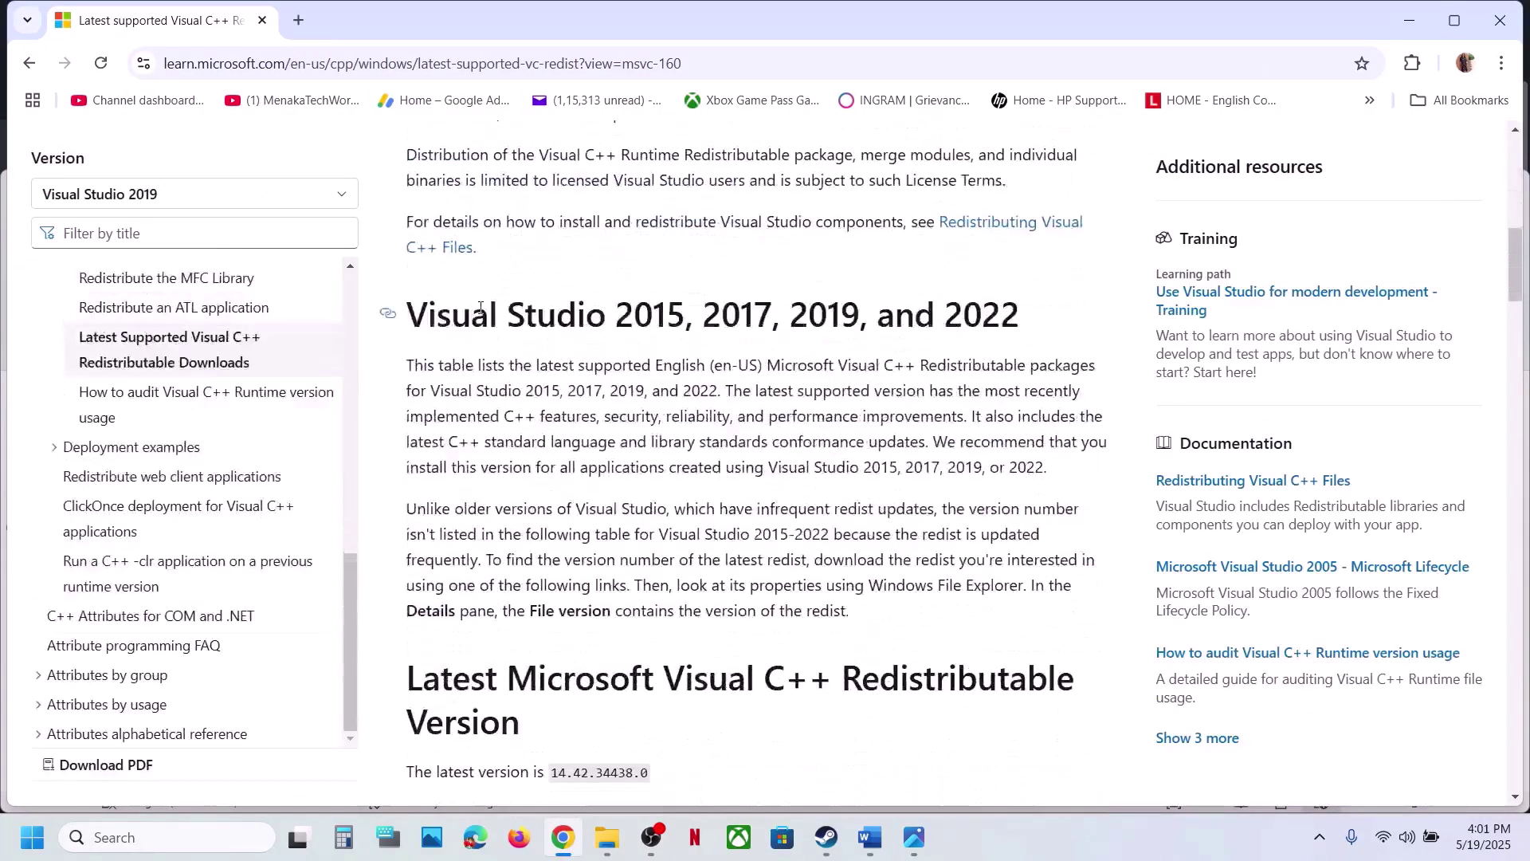
pyautogui.scroll(-2, 481, 307)
pyautogui.scroll(-8, 631, 451)
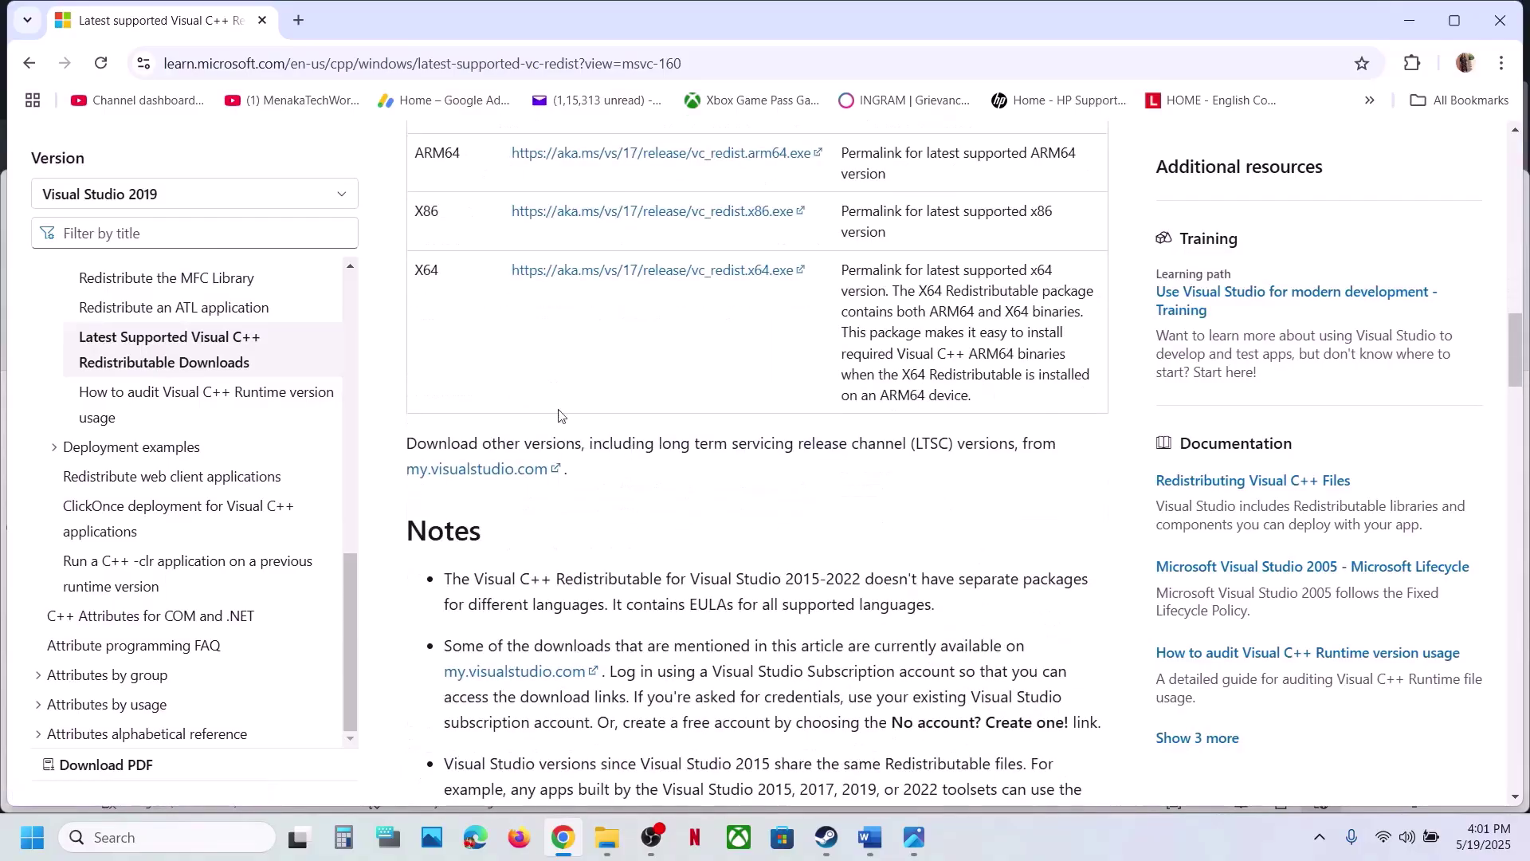
pyautogui.scroll(1, 518, 364)
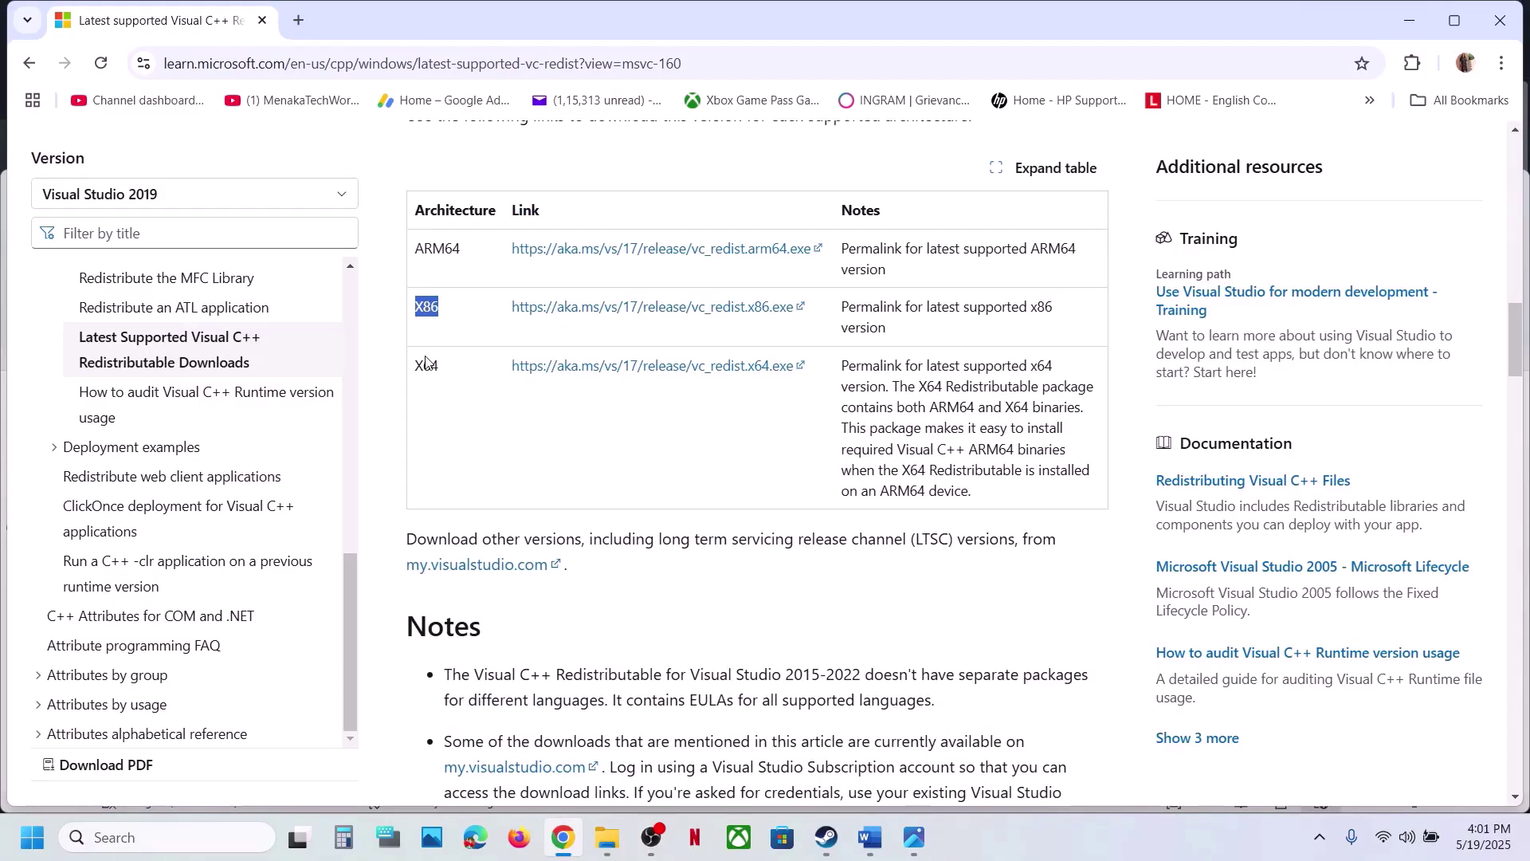
pyautogui.moveTo(427, 368); pyautogui.dragTo(424, 293)
pyautogui.doubleClick(424, 293)
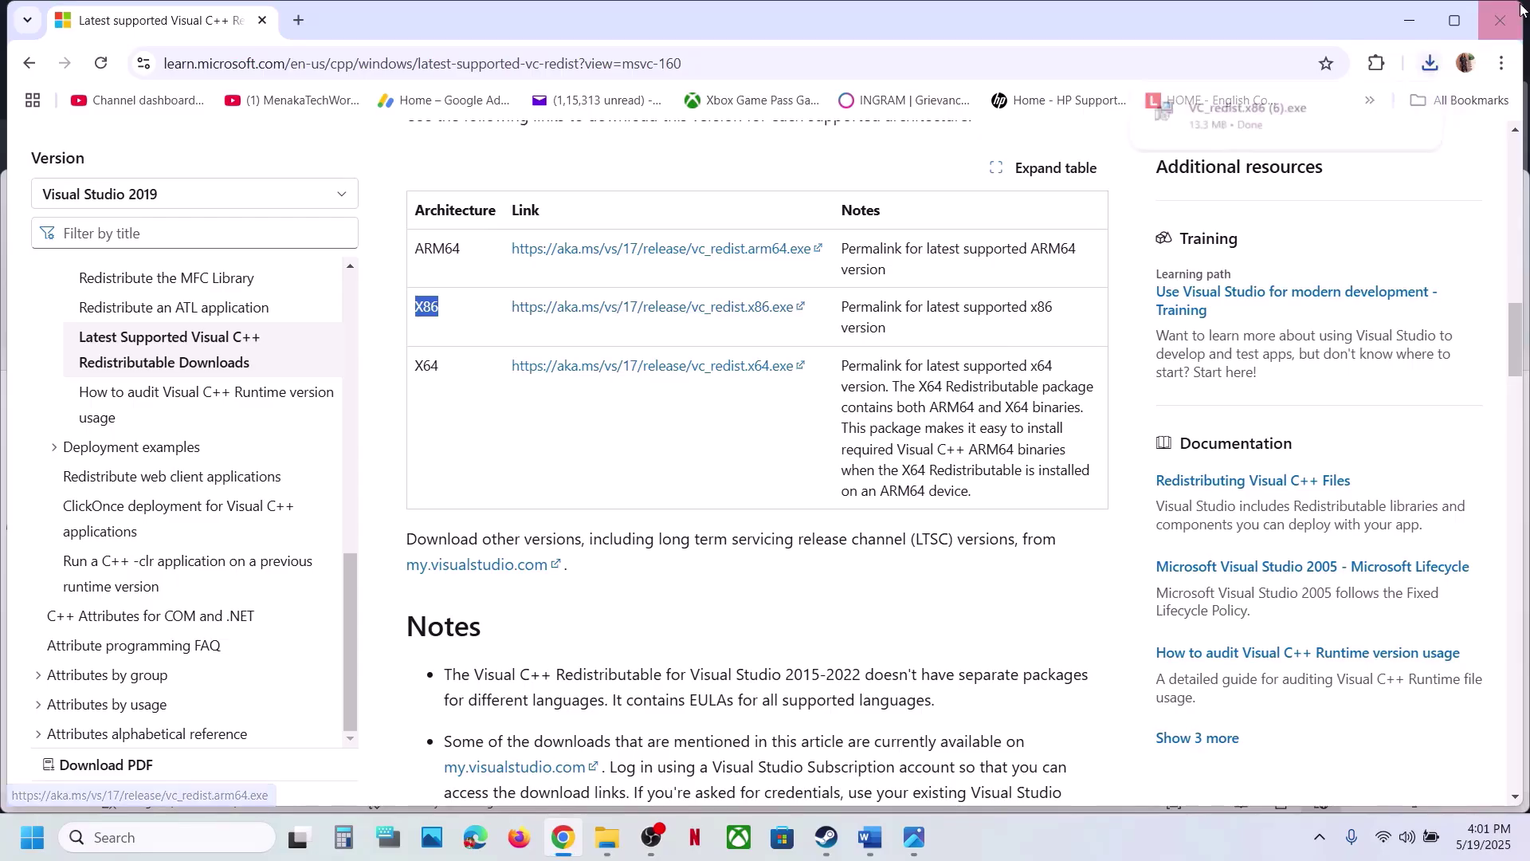
pyautogui.click(1321, 120)
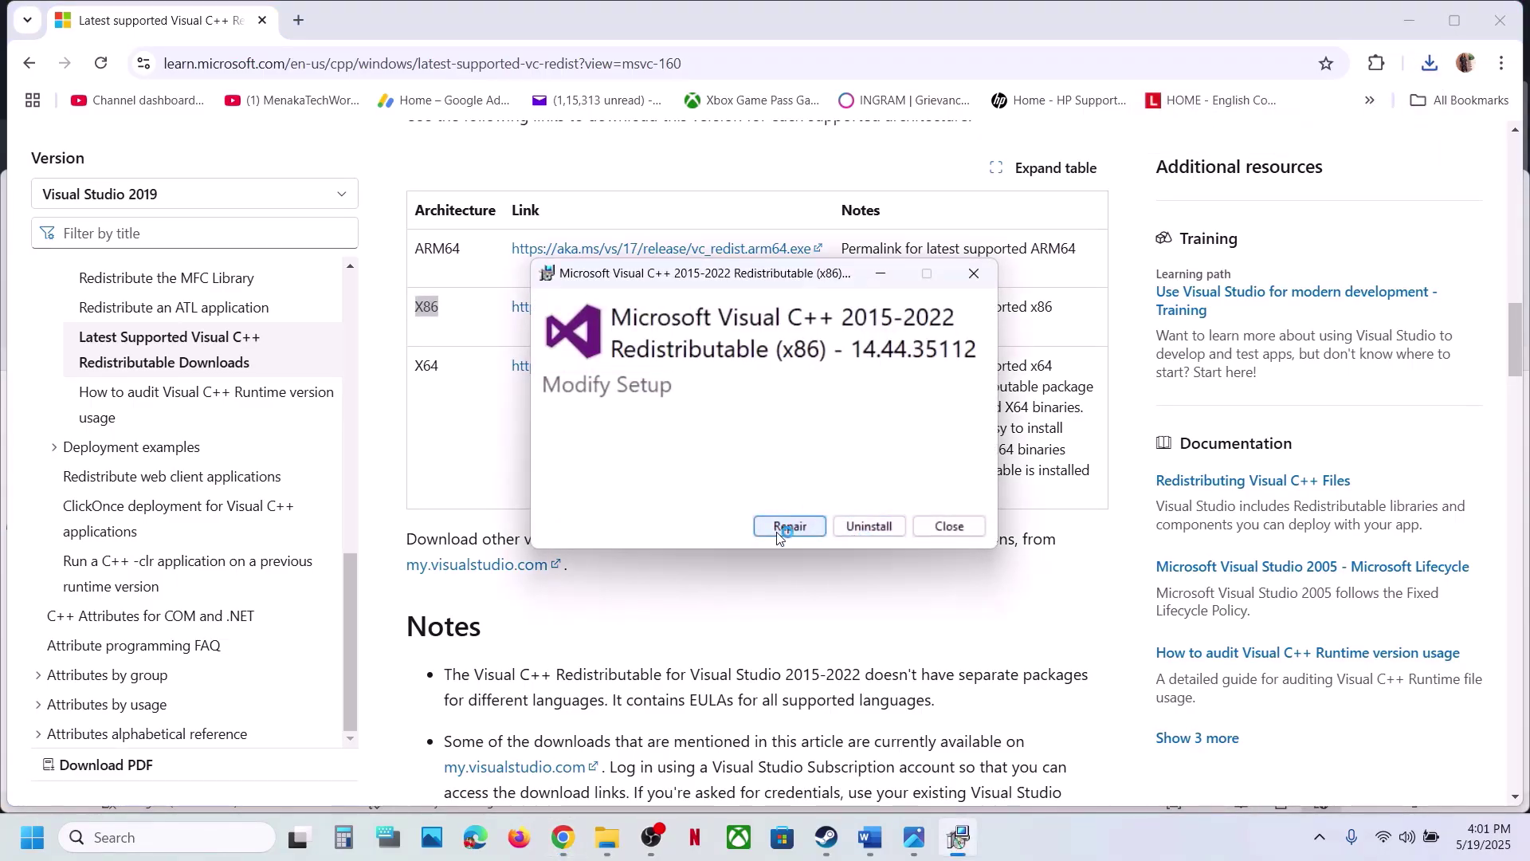
pyautogui.click(786, 527)
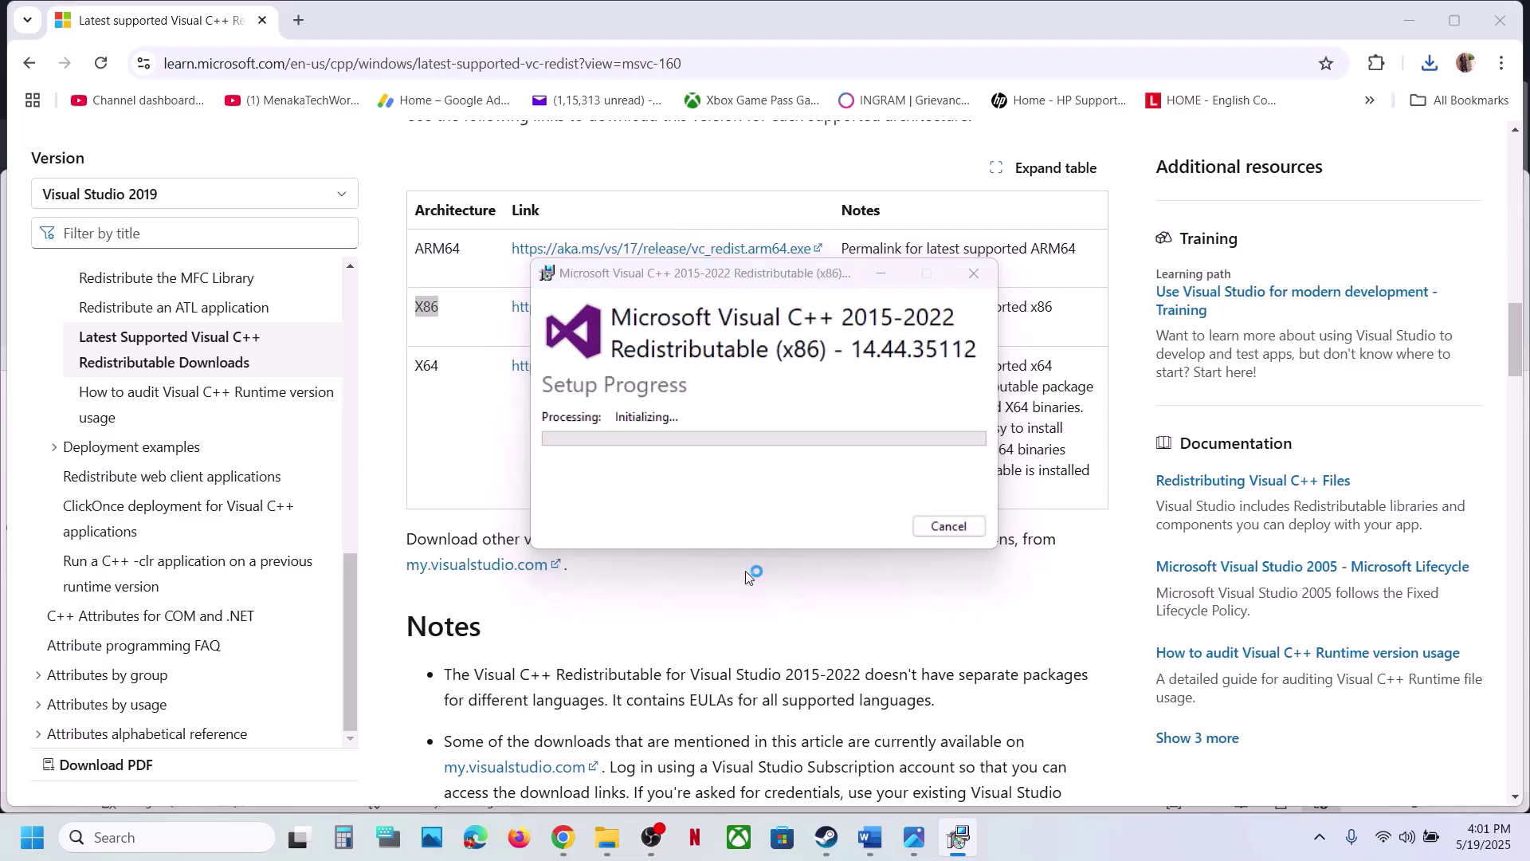
# Step: Download the X64 Visual C++ Redistributable from the same table and start its repair
pyautogui.click(431, 370)
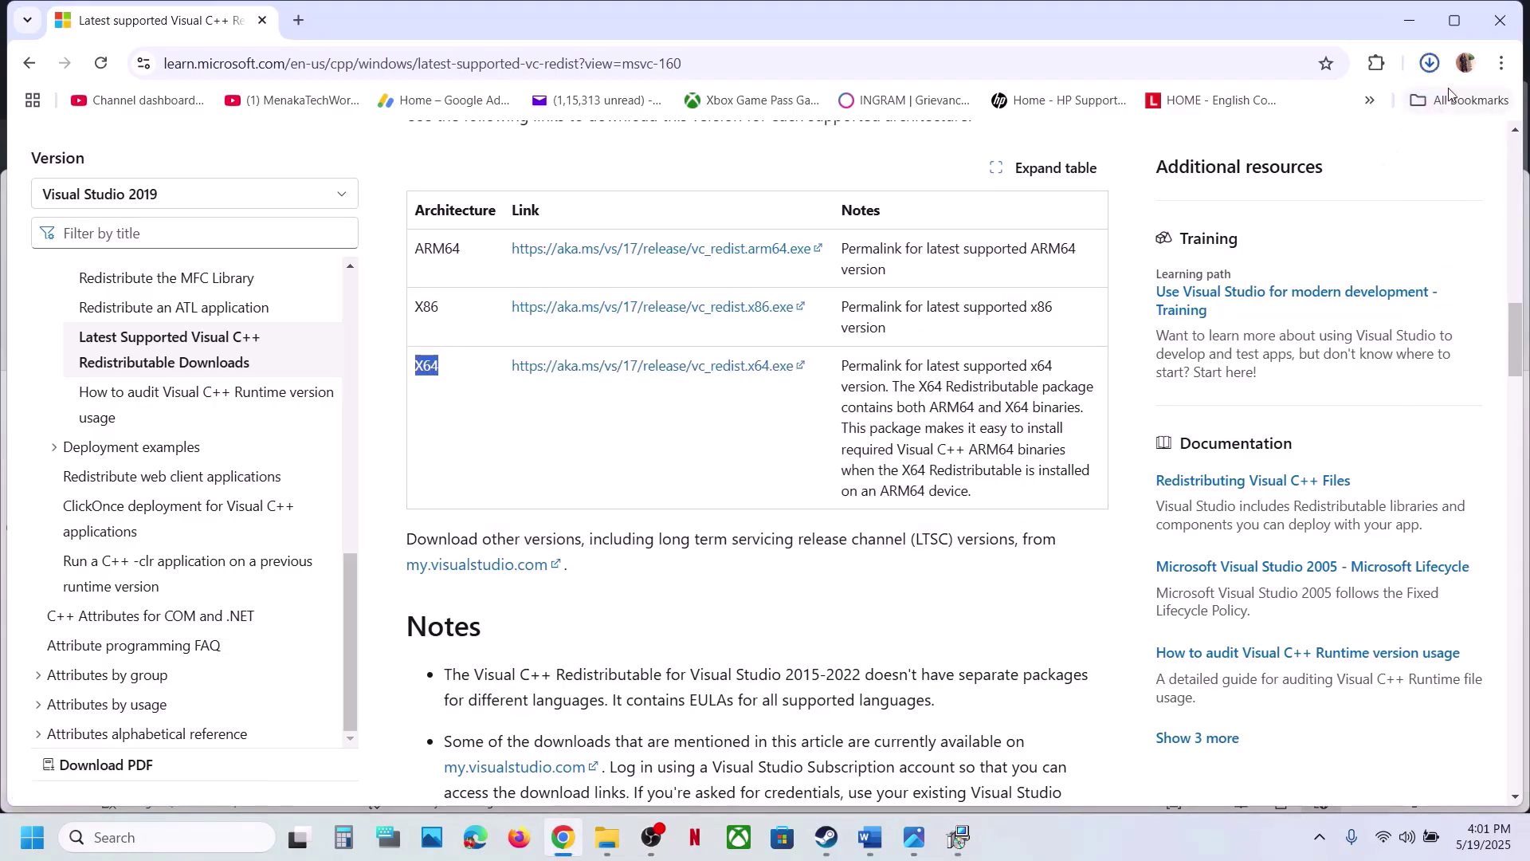
pyautogui.click(1432, 65)
pyautogui.click(1355, 151)
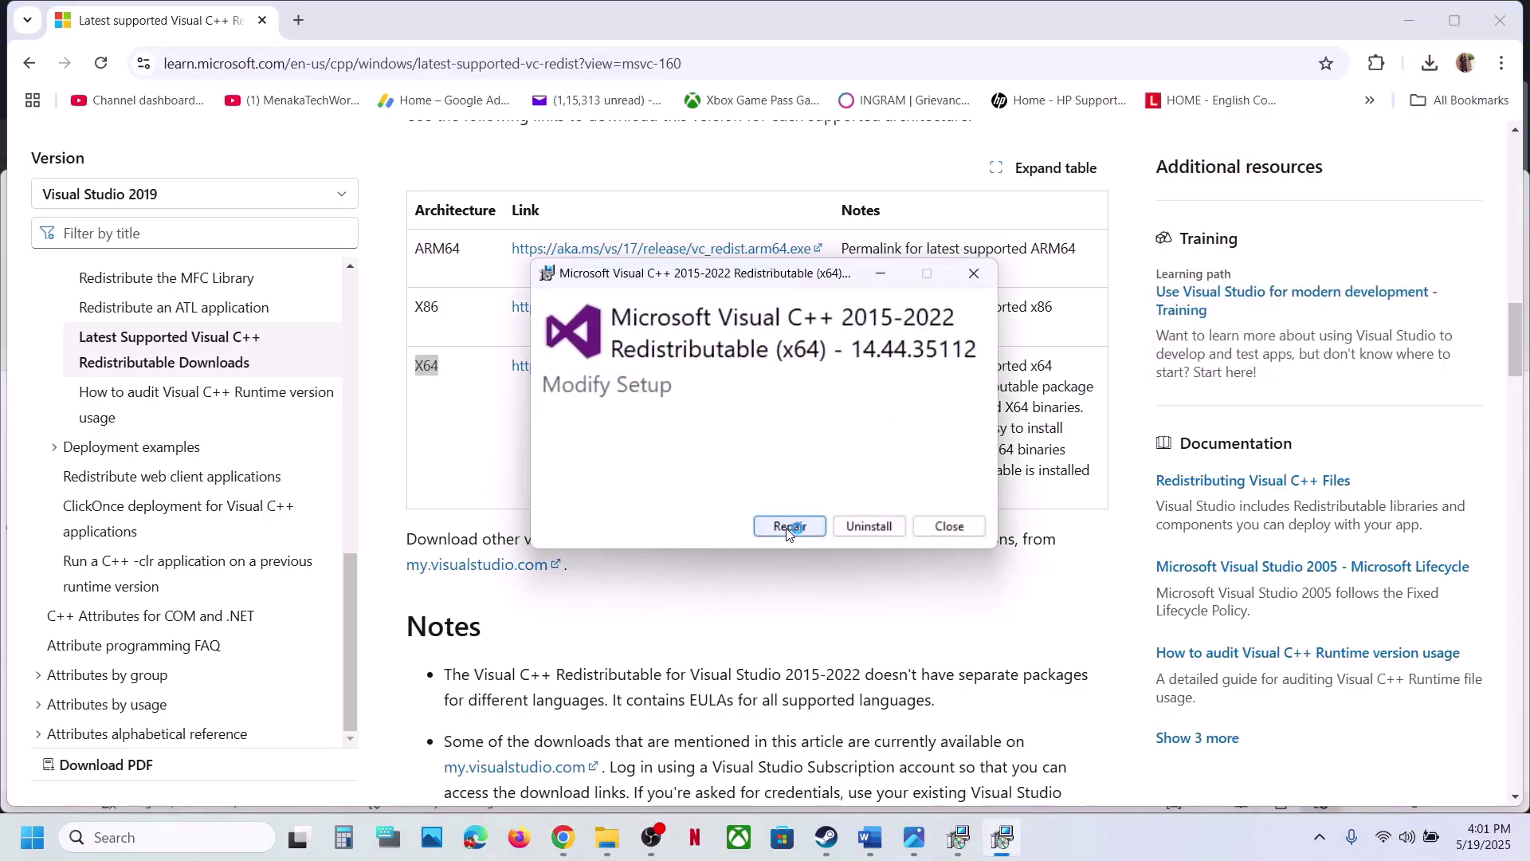
pyautogui.click(788, 528)
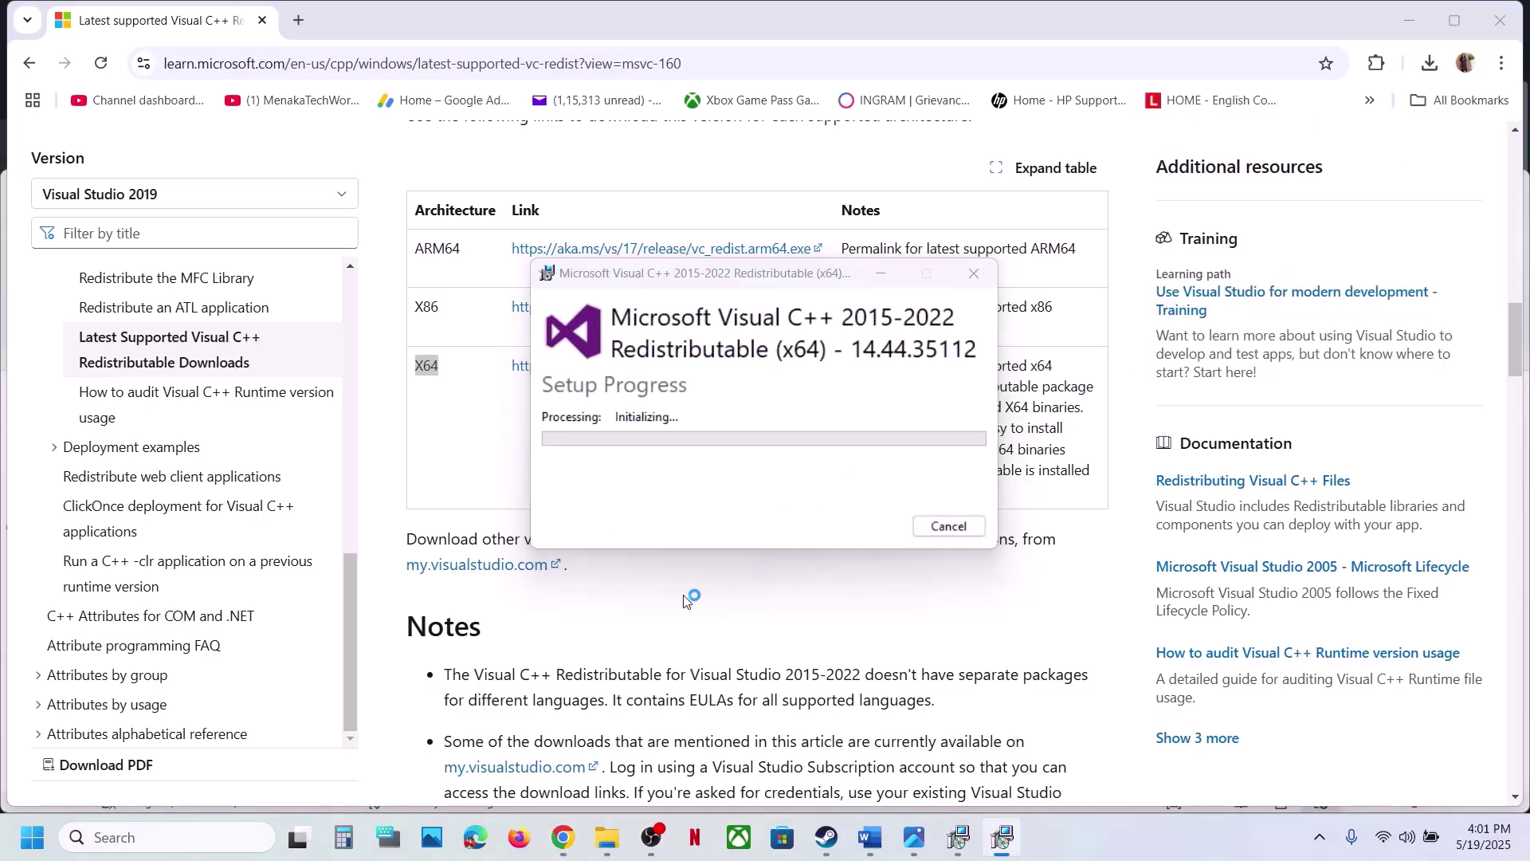
# Step: Bring the x86 setup window forward, move it aside to compare both setups' progress, and return to the download page
pyautogui.click(959, 837)
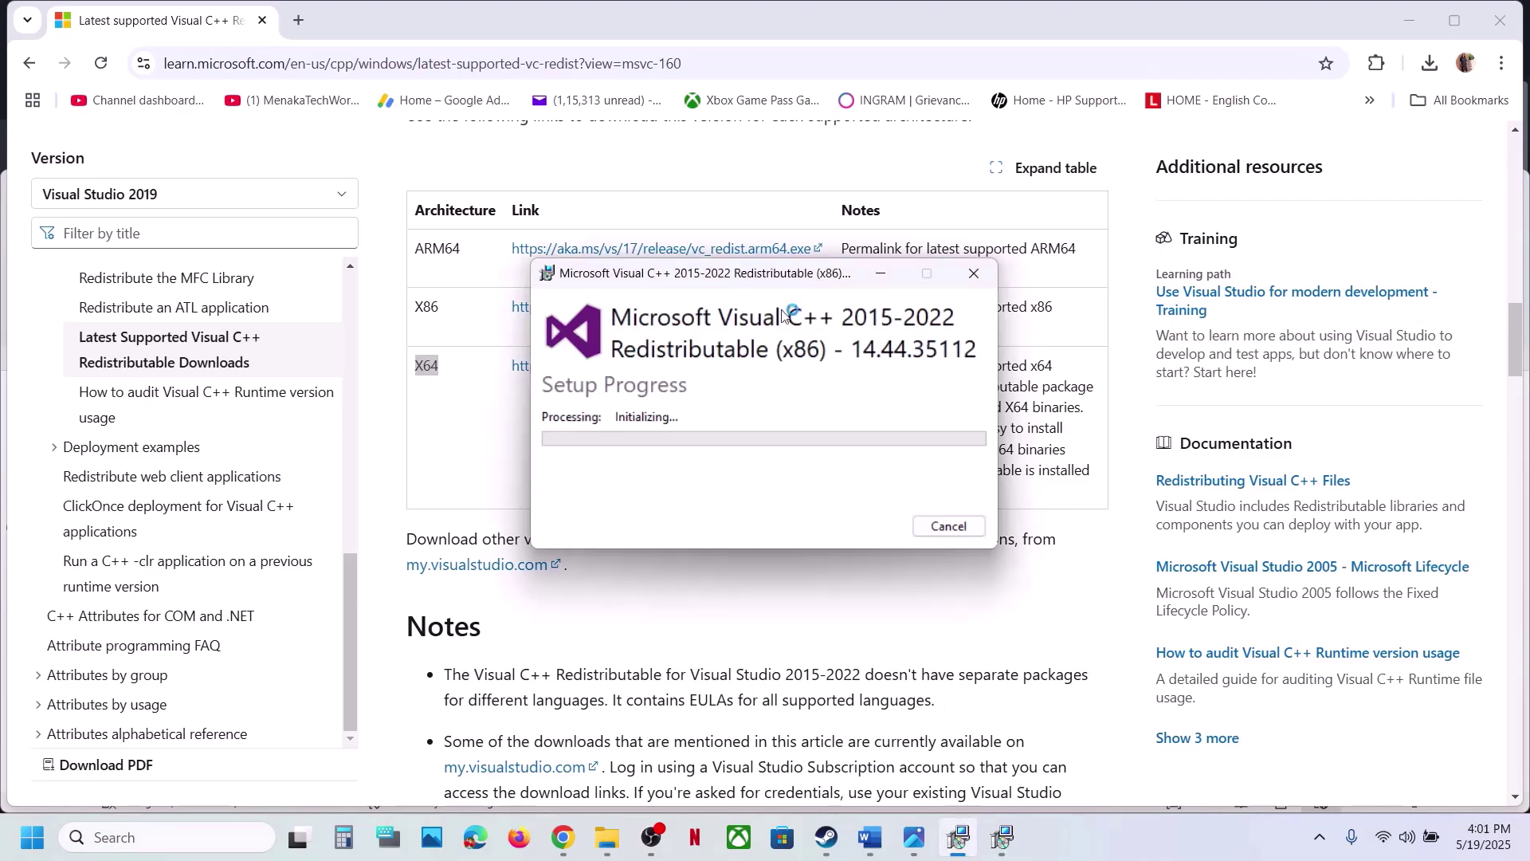
pyautogui.moveTo(762, 283); pyautogui.dragTo(388, 305)
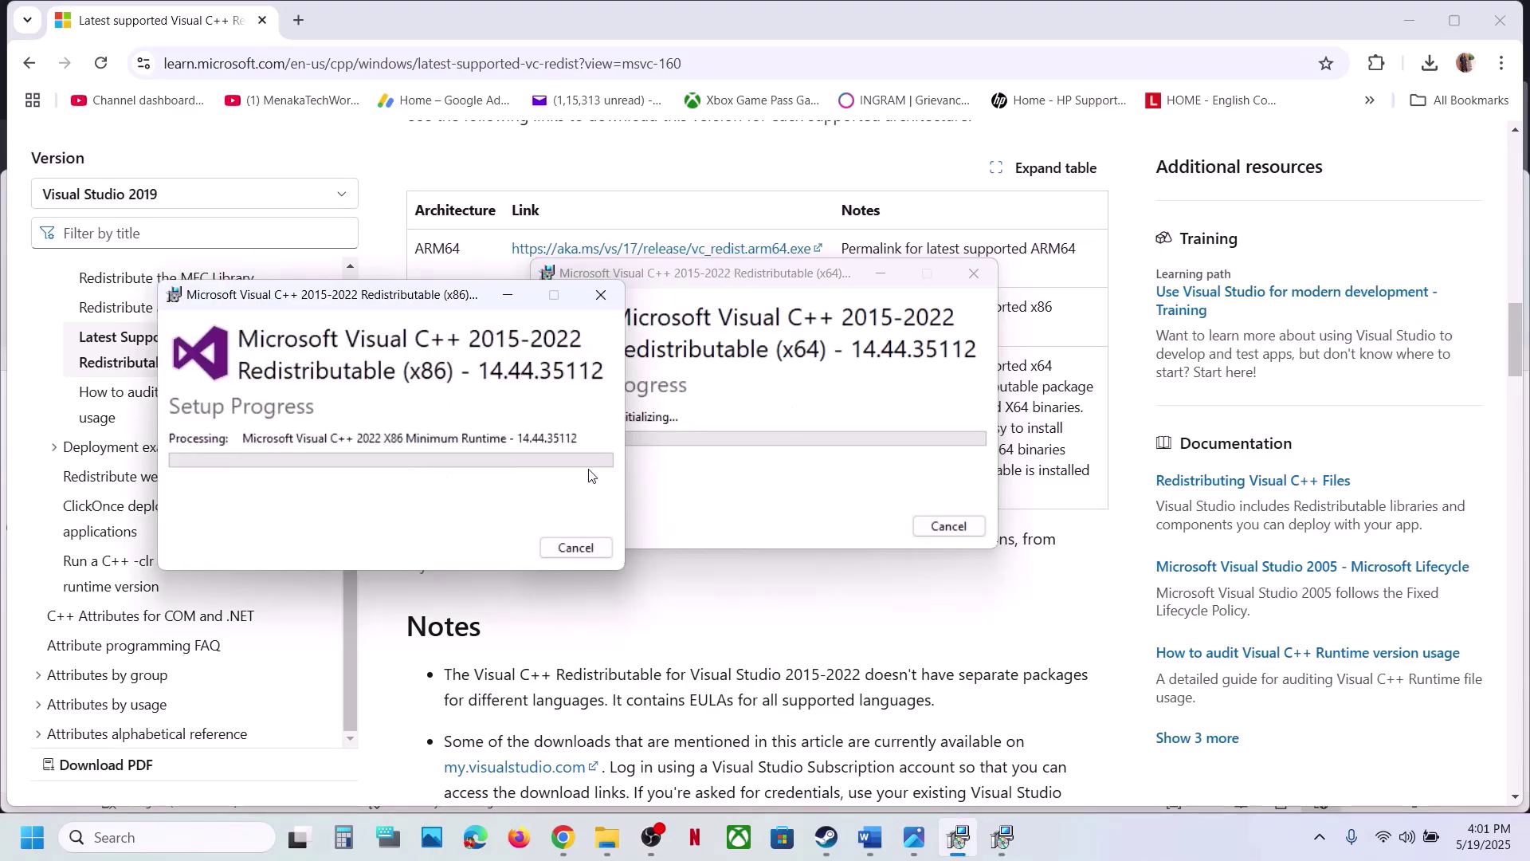
pyautogui.click(651, 621)
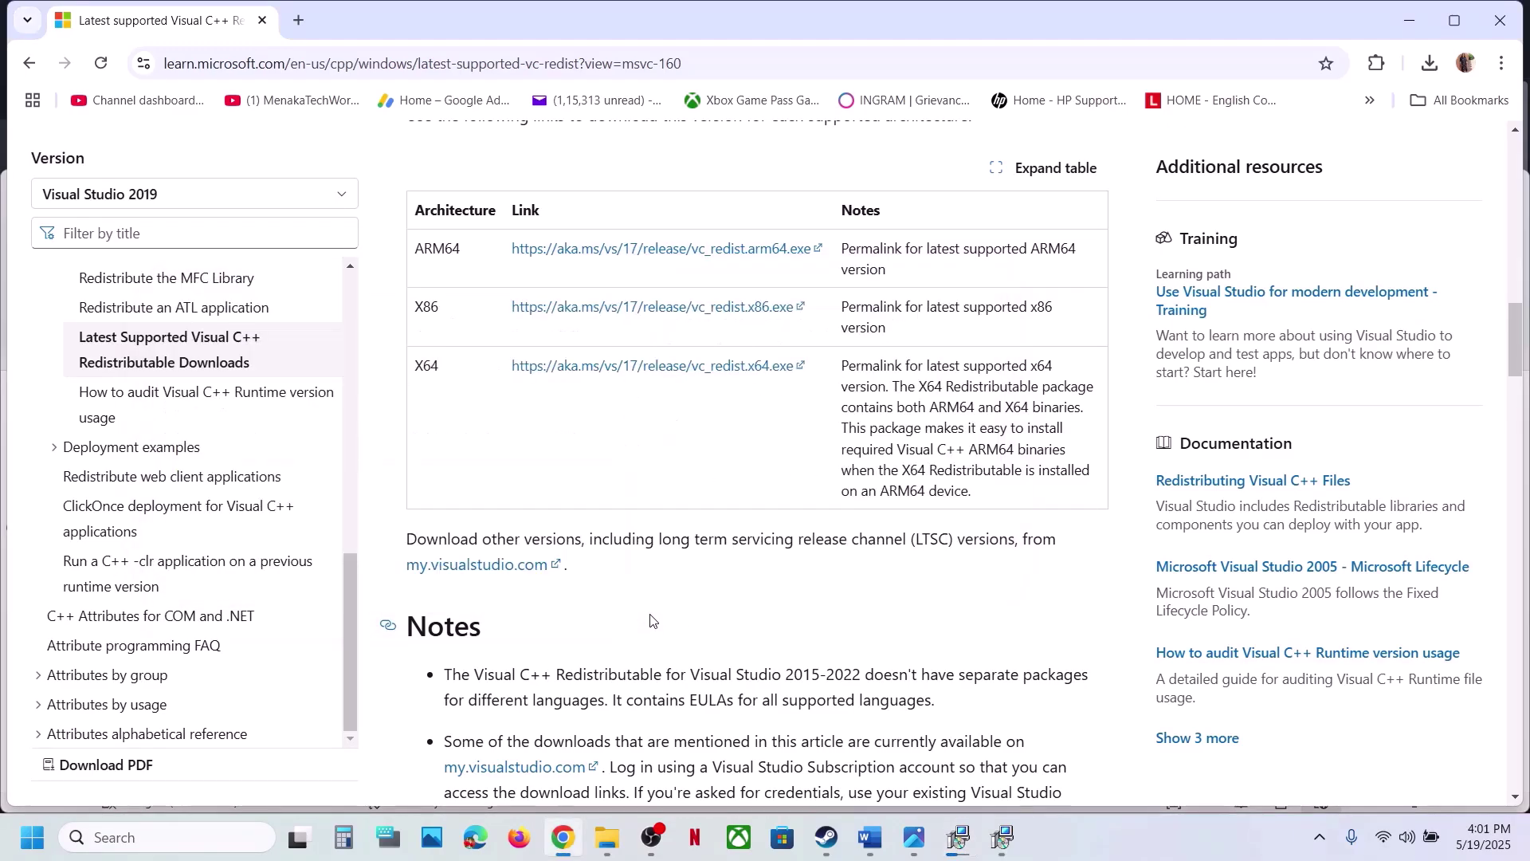
# Step: Show the computer's power options, dismiss them without restarting, and switch to Steam
pyautogui.click(32, 837)
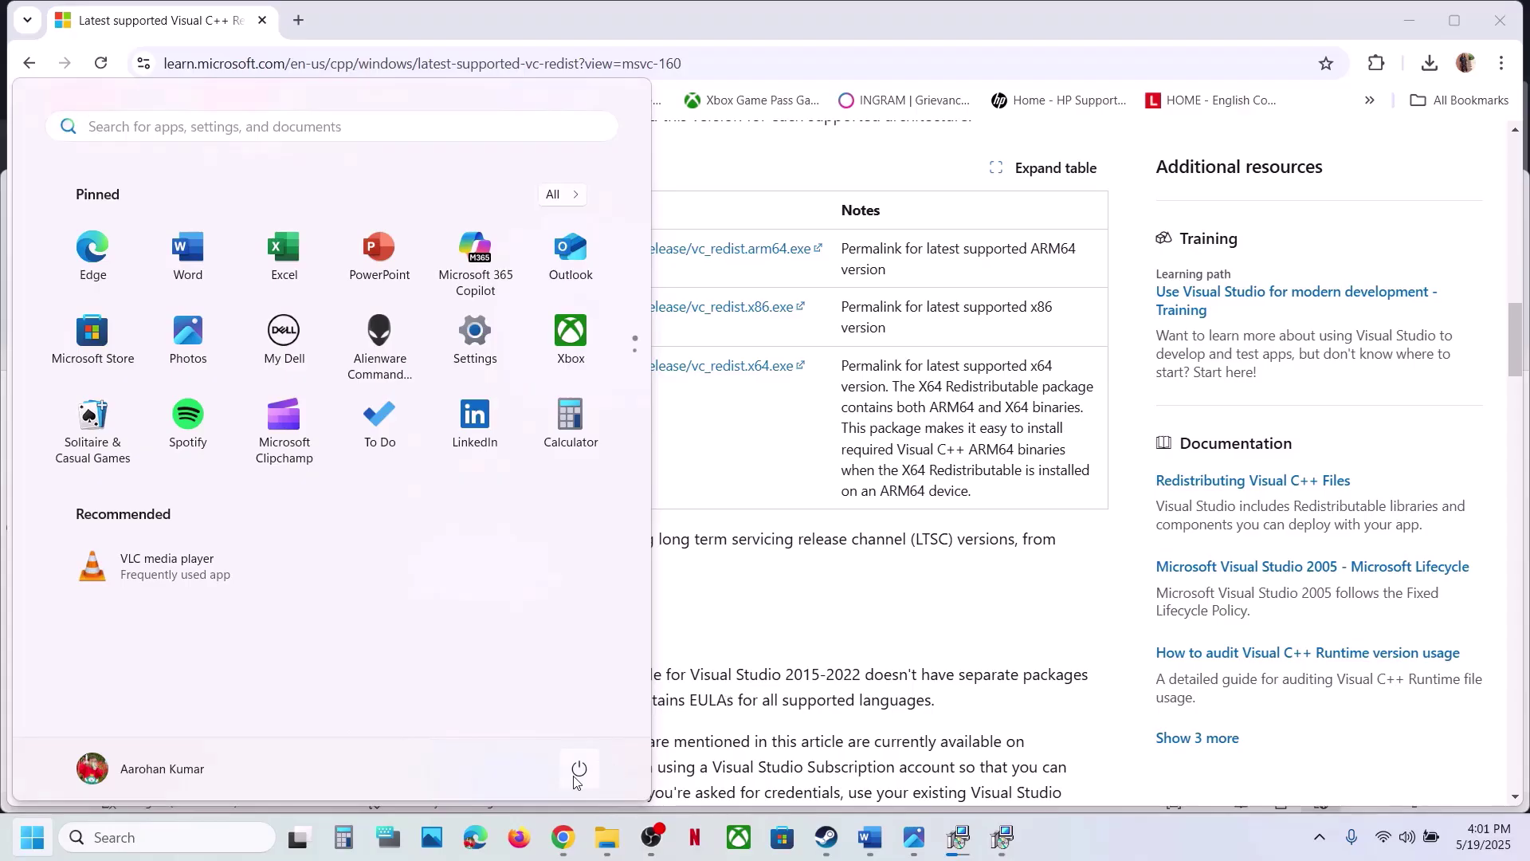
pyautogui.click(578, 771)
pyautogui.click(781, 626)
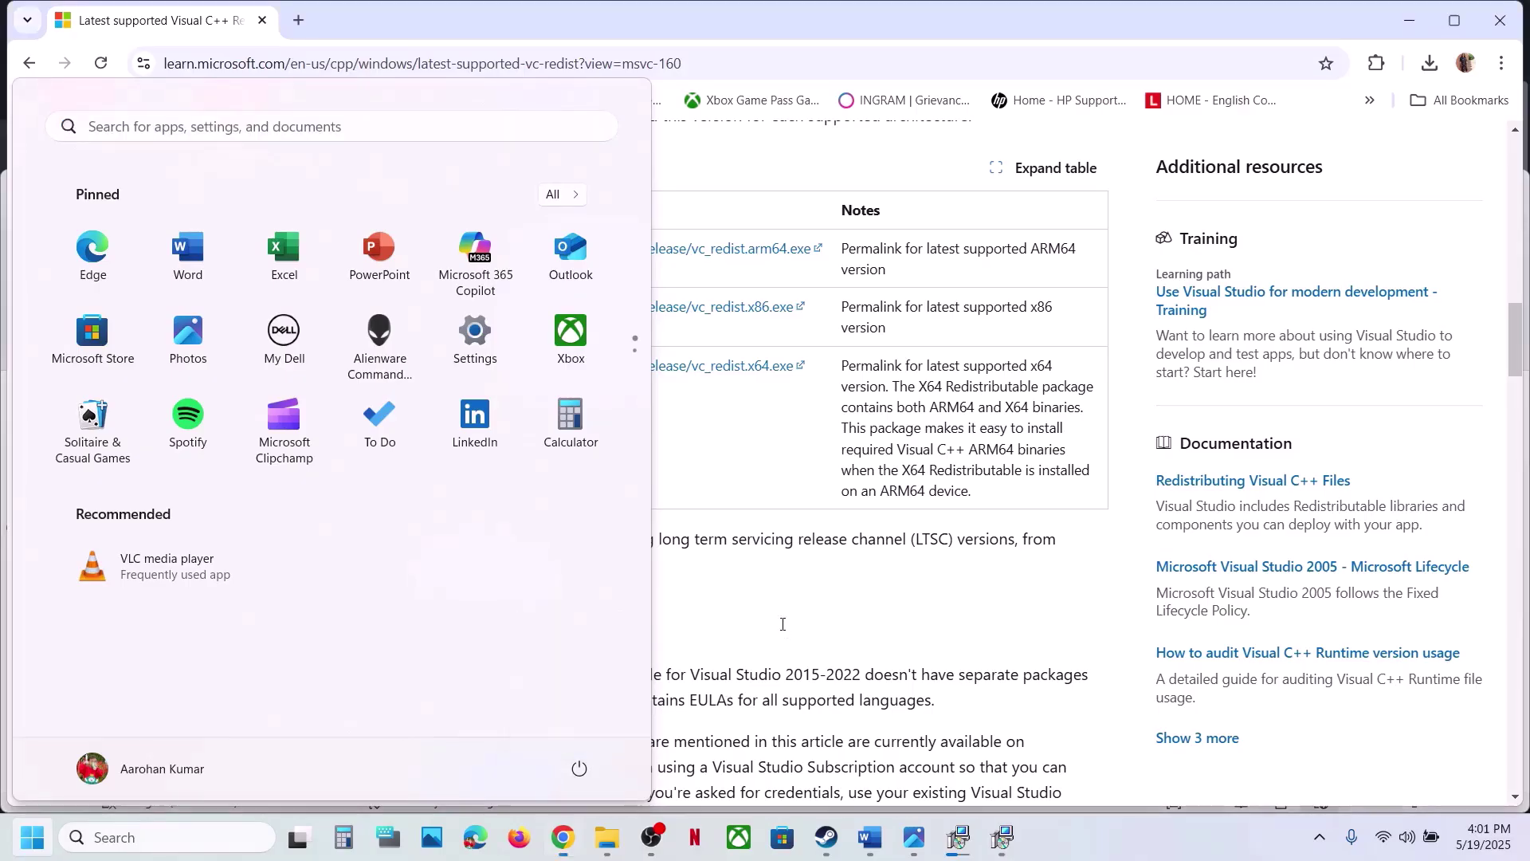
pyautogui.click(890, 752)
pyautogui.click(826, 837)
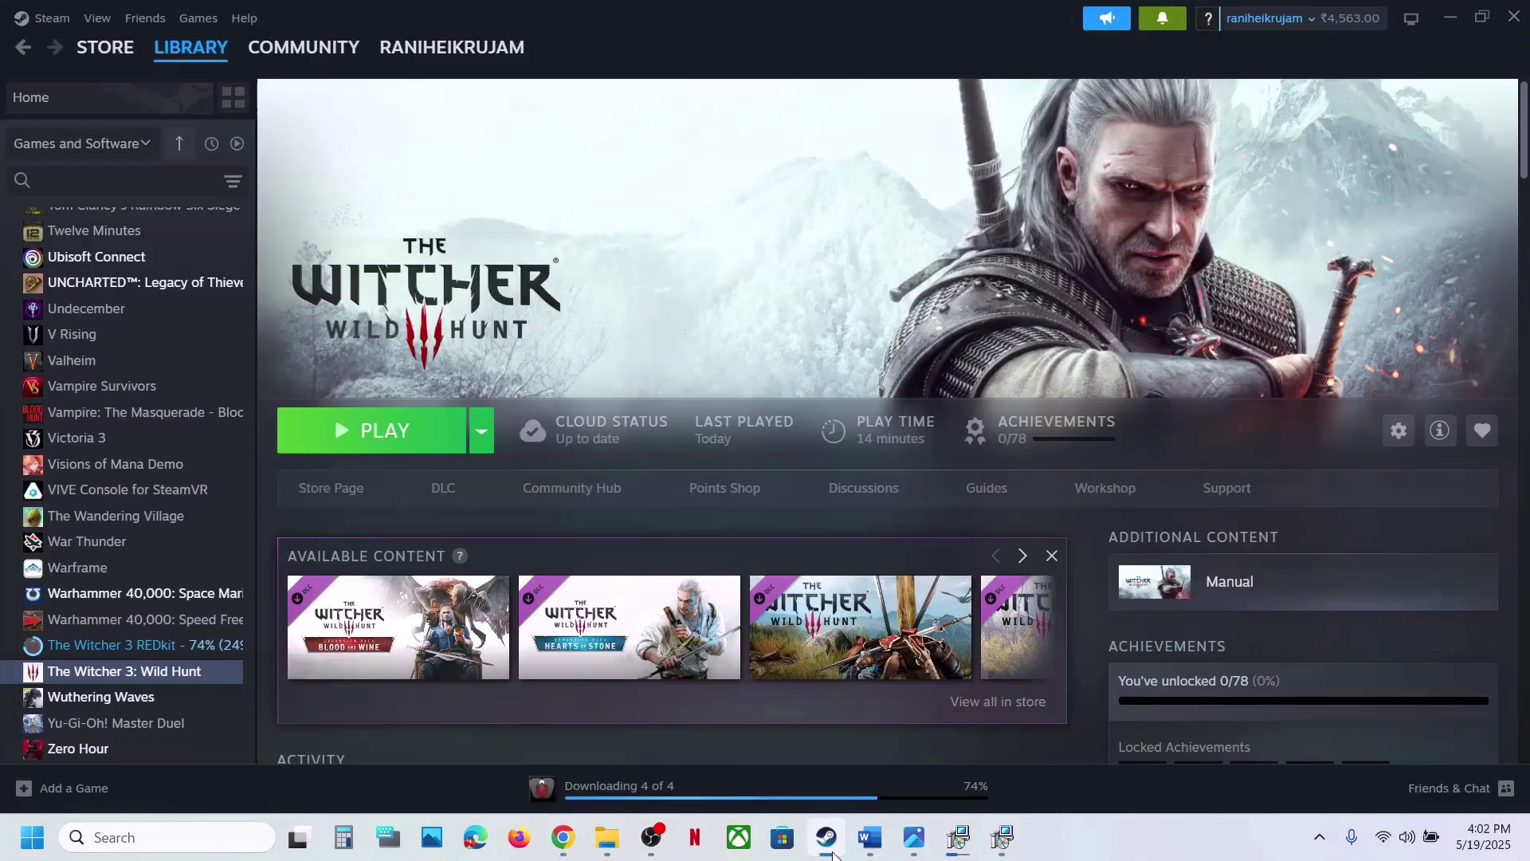
# Step: Switch to the Word notes and highlight "REDlauncher folder" in the Step 9 instruction
pyautogui.click(881, 843)
pyautogui.scroll(-3, 702, 606)
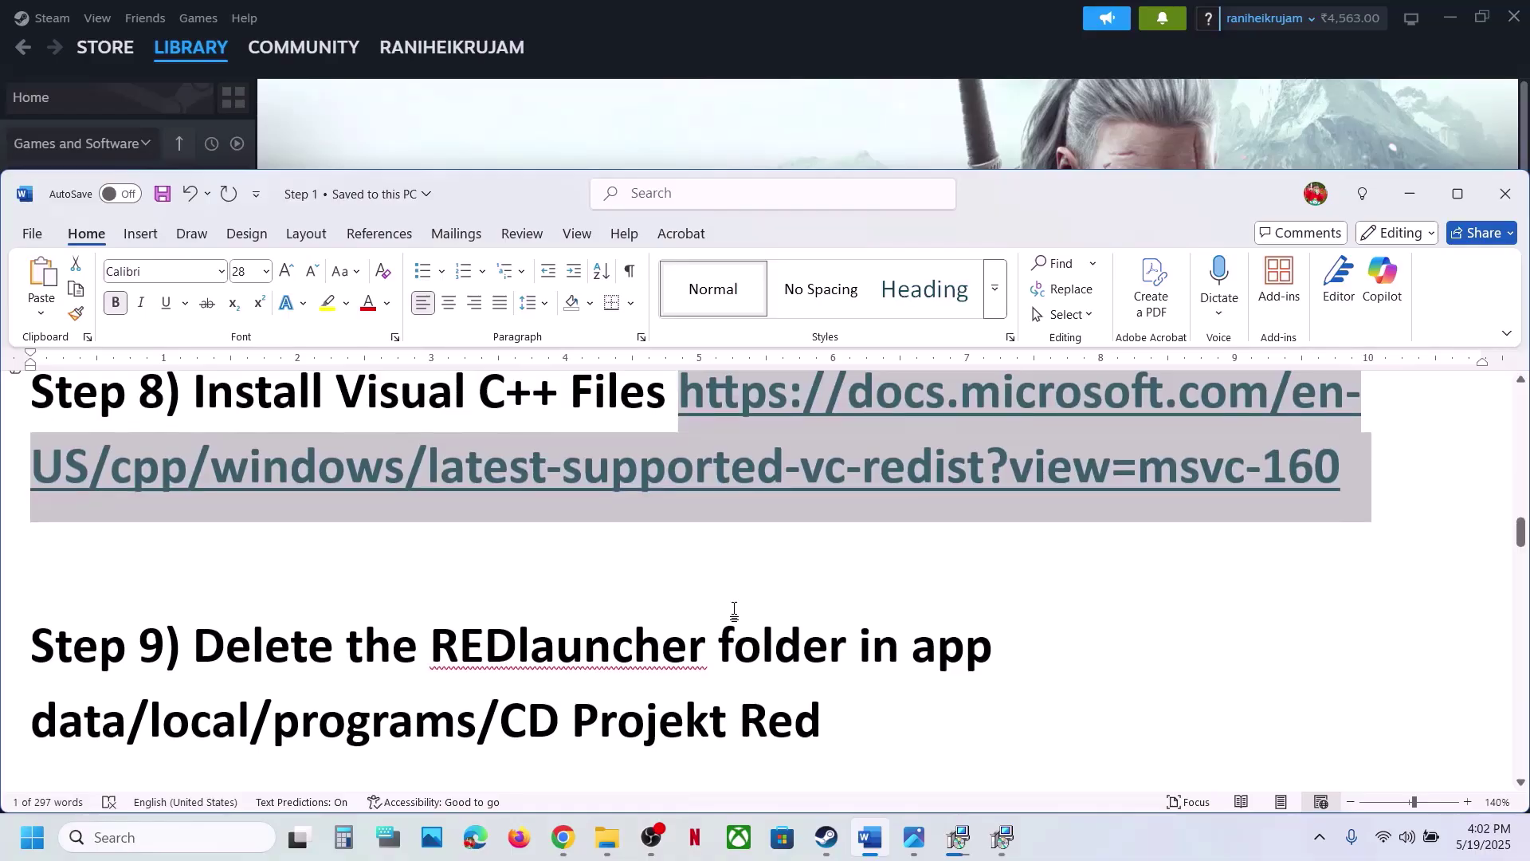
pyautogui.moveTo(443, 617); pyautogui.dragTo(761, 626)
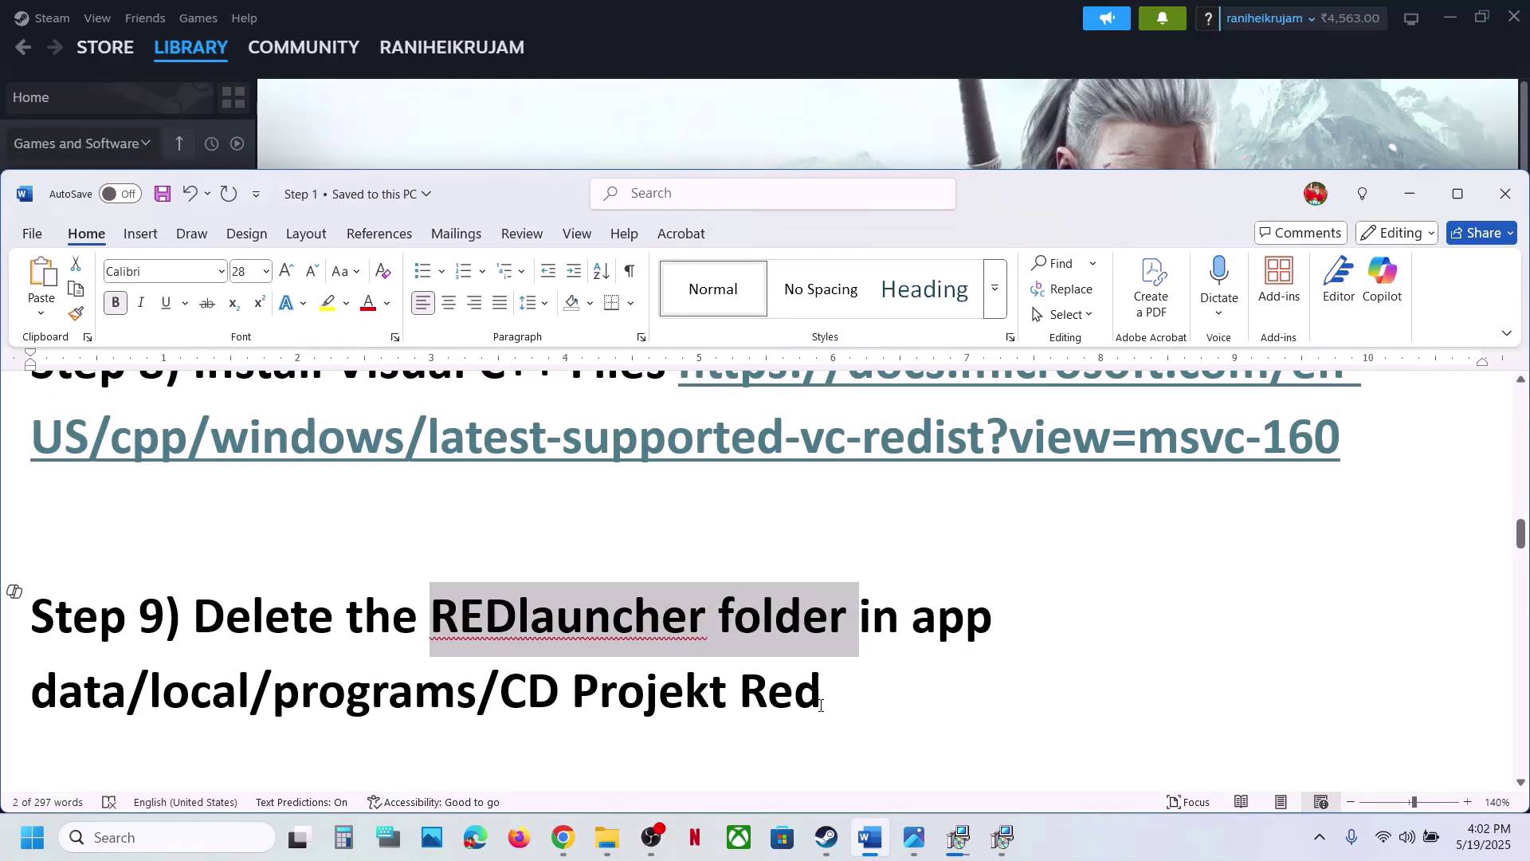
# Step: Switch to File Explorer's The Witcher 3 window and browse to the user's profile folder under C:\Users
pyautogui.moveTo(614, 837)
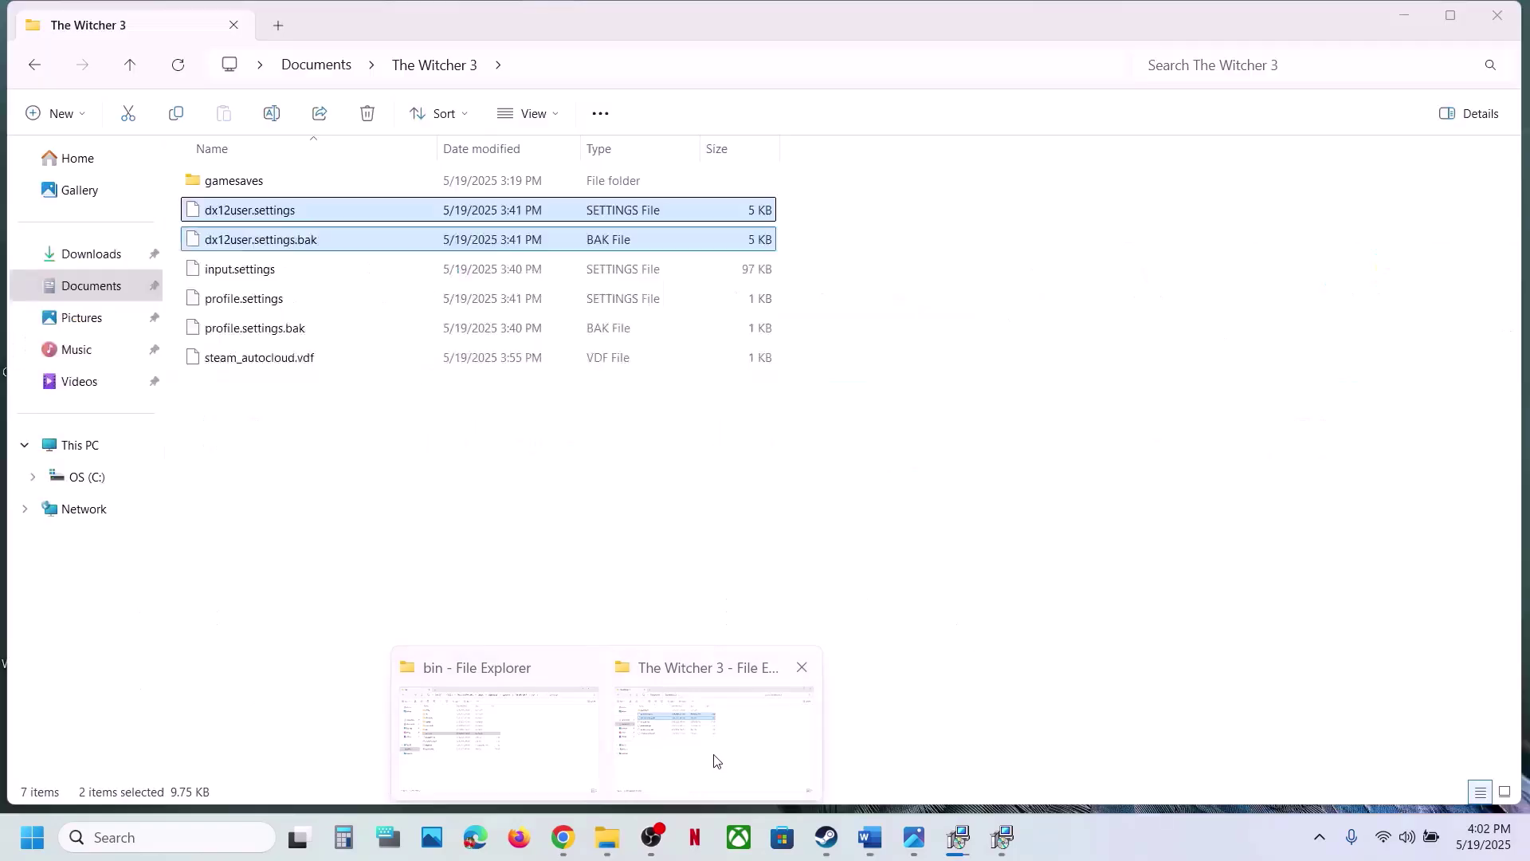
pyautogui.click(715, 761)
pyautogui.click(79, 447)
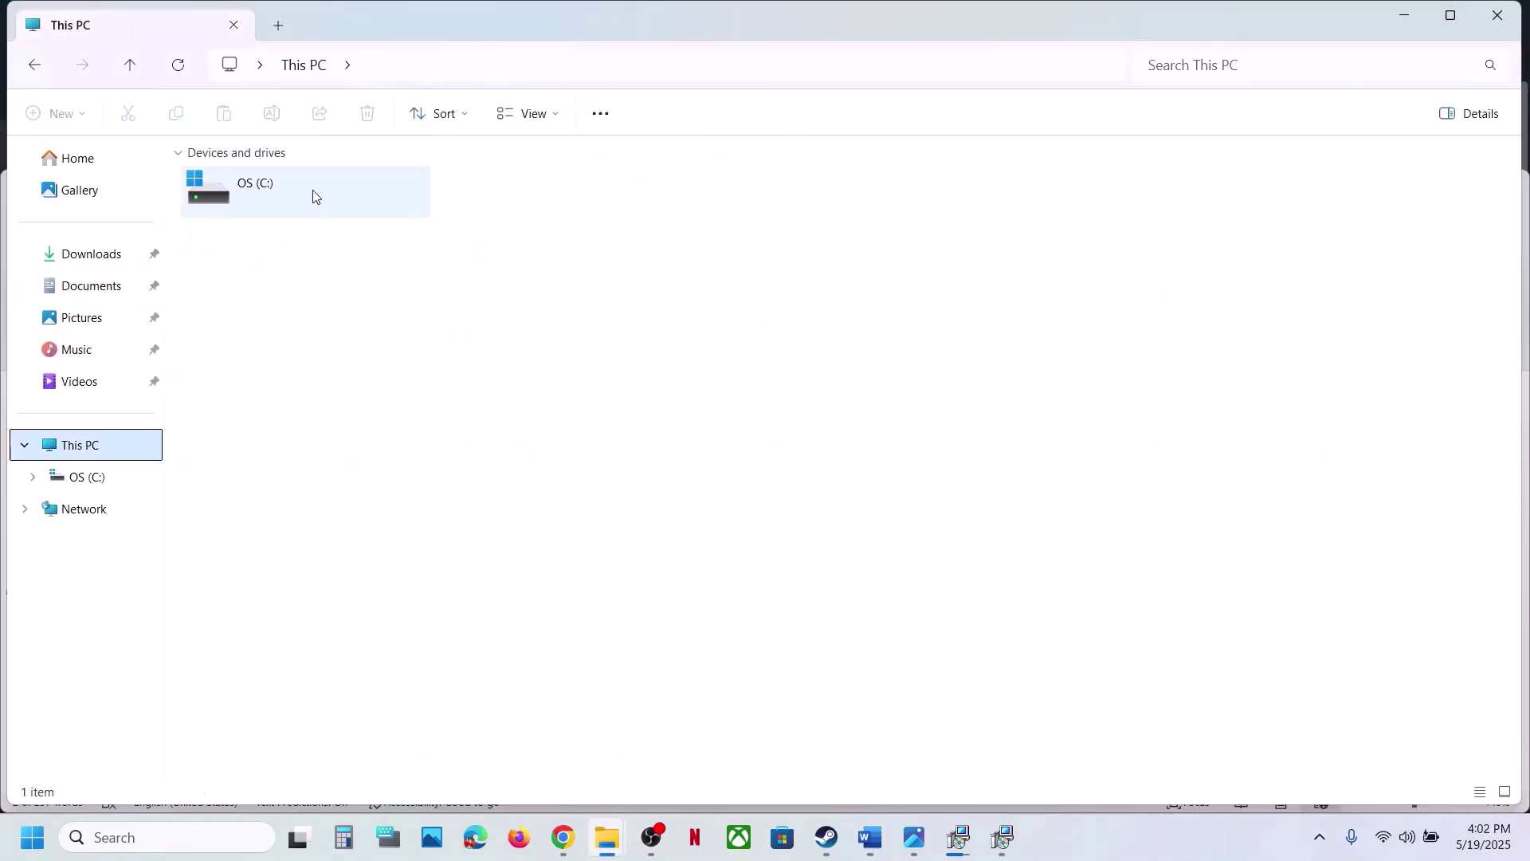
pyautogui.doubleClick(292, 191)
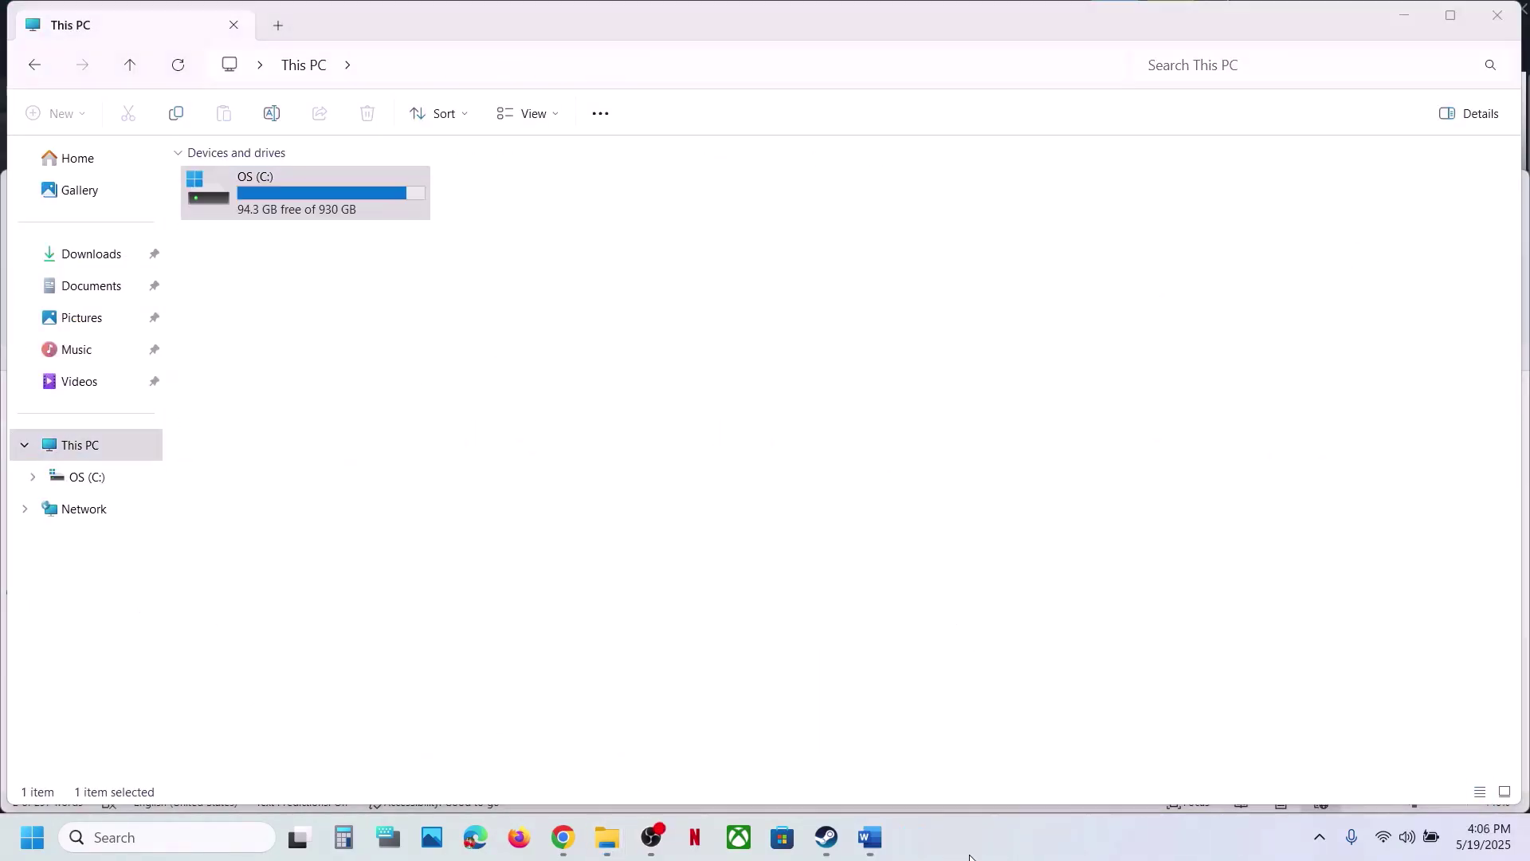
pyautogui.doubleClick(337, 193)
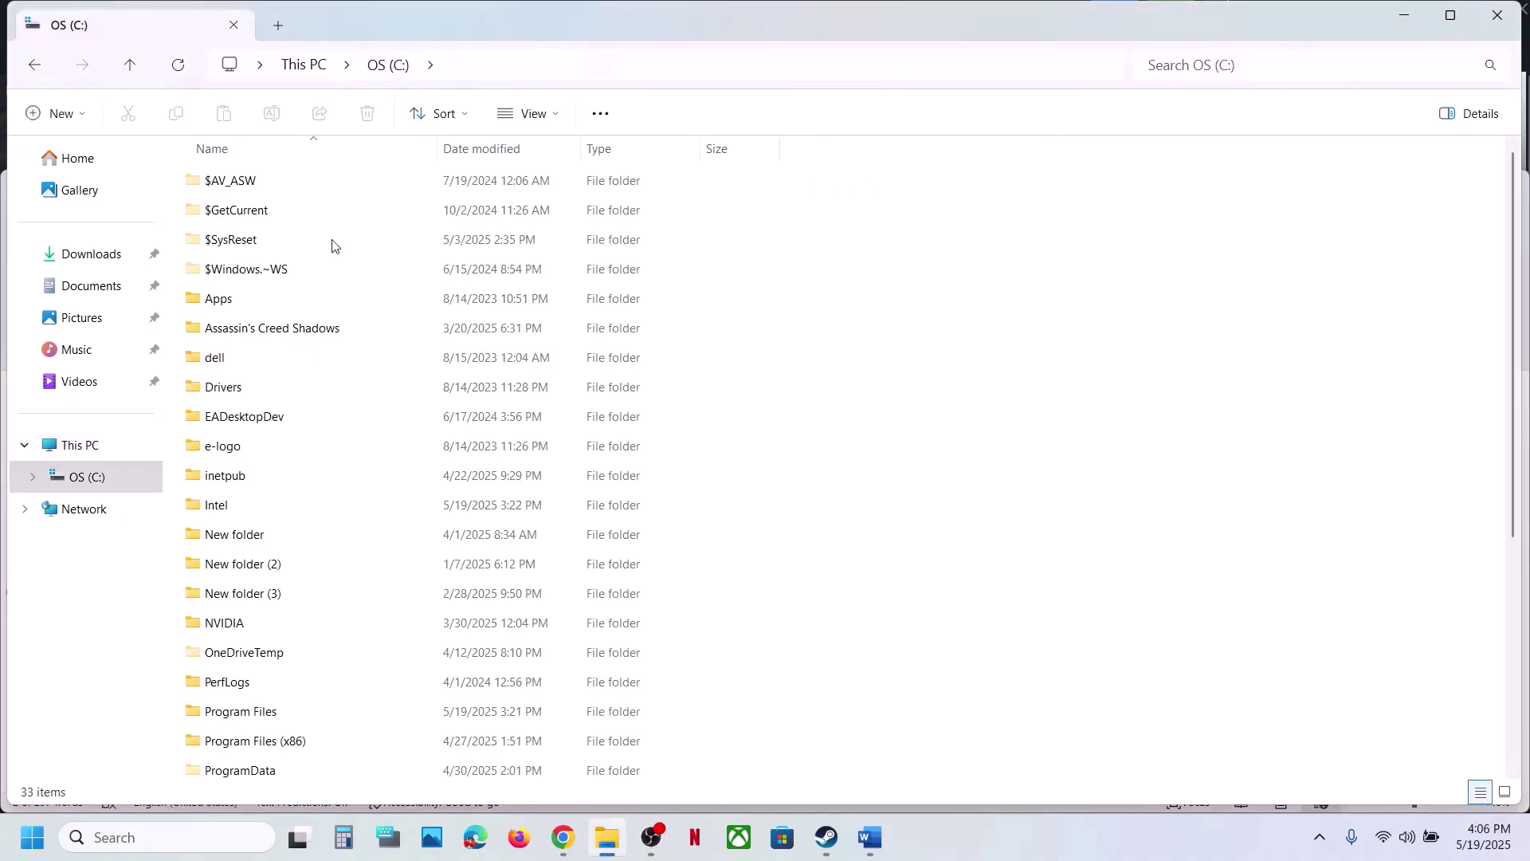
pyautogui.scroll(-4, 334, 242)
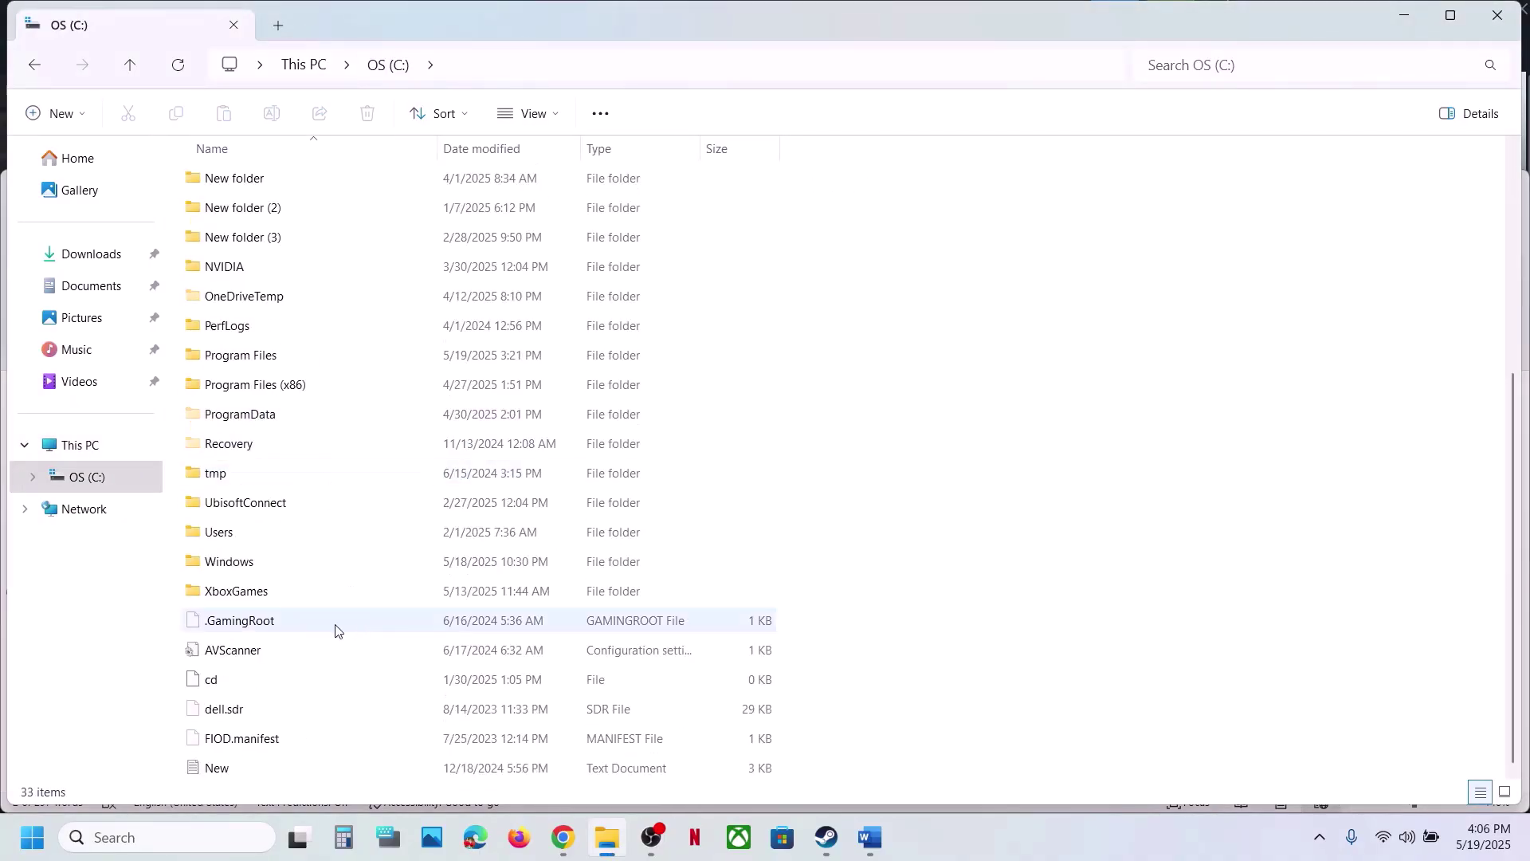
pyautogui.doubleClick(233, 531)
pyautogui.doubleClick(232, 182)
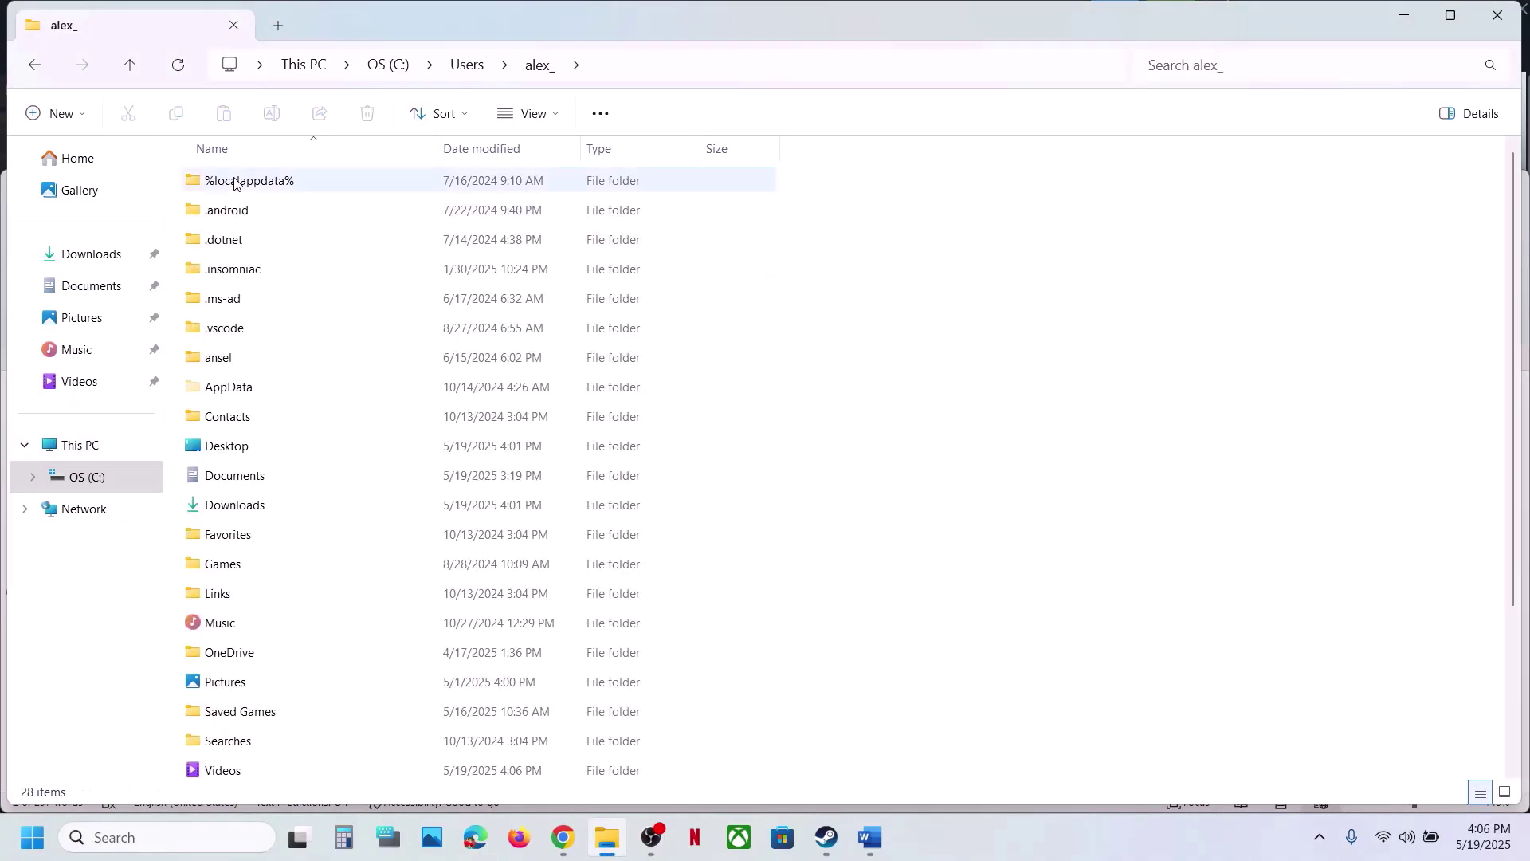
# Step: Select the AppData folder, look at File Explorer's Show view options, and dismiss them
pyautogui.click(260, 387)
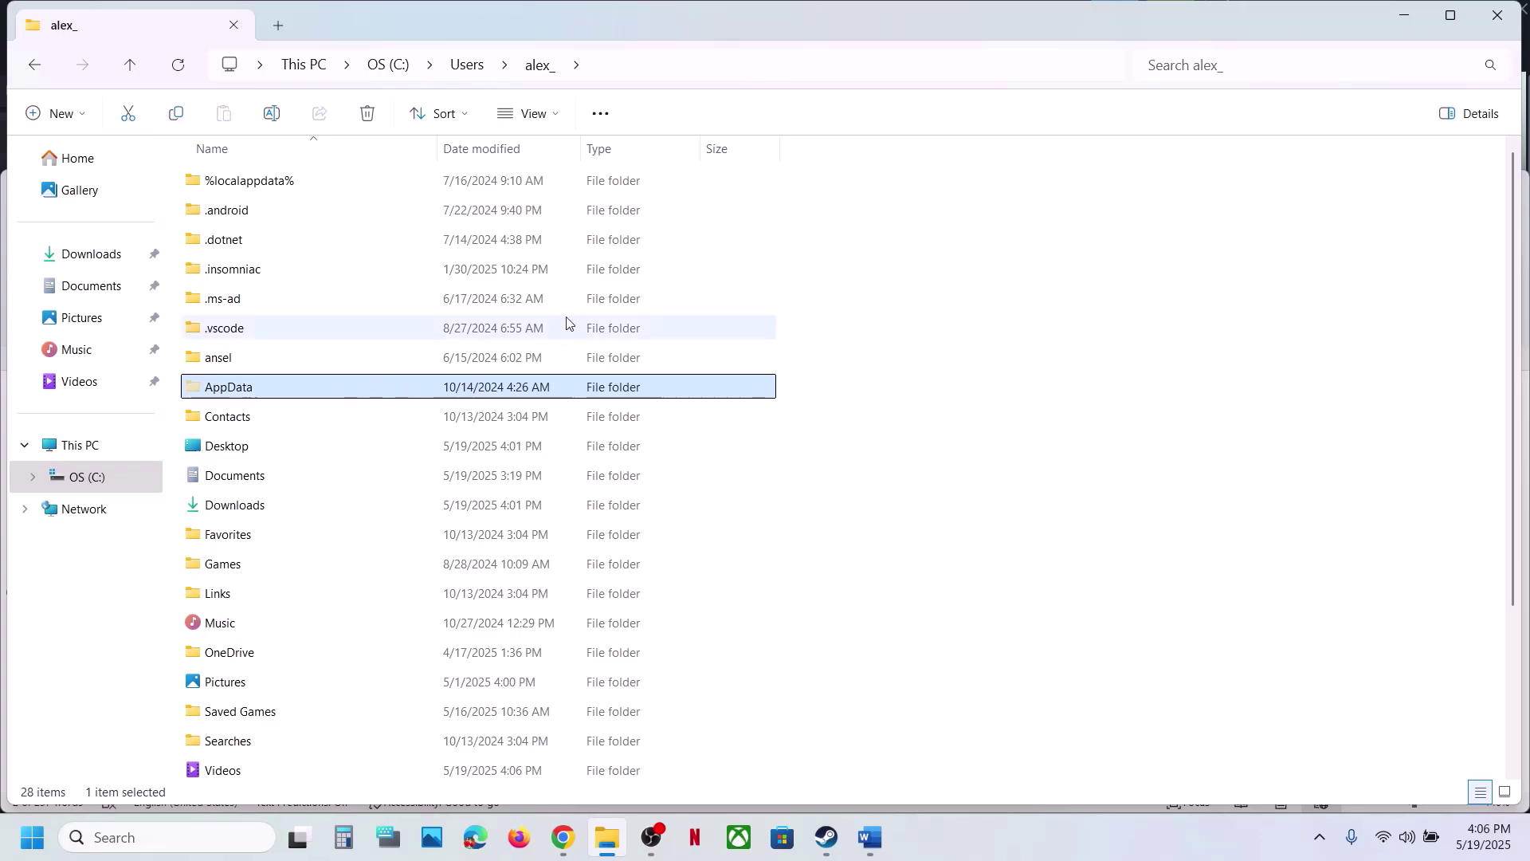
pyautogui.click(555, 117)
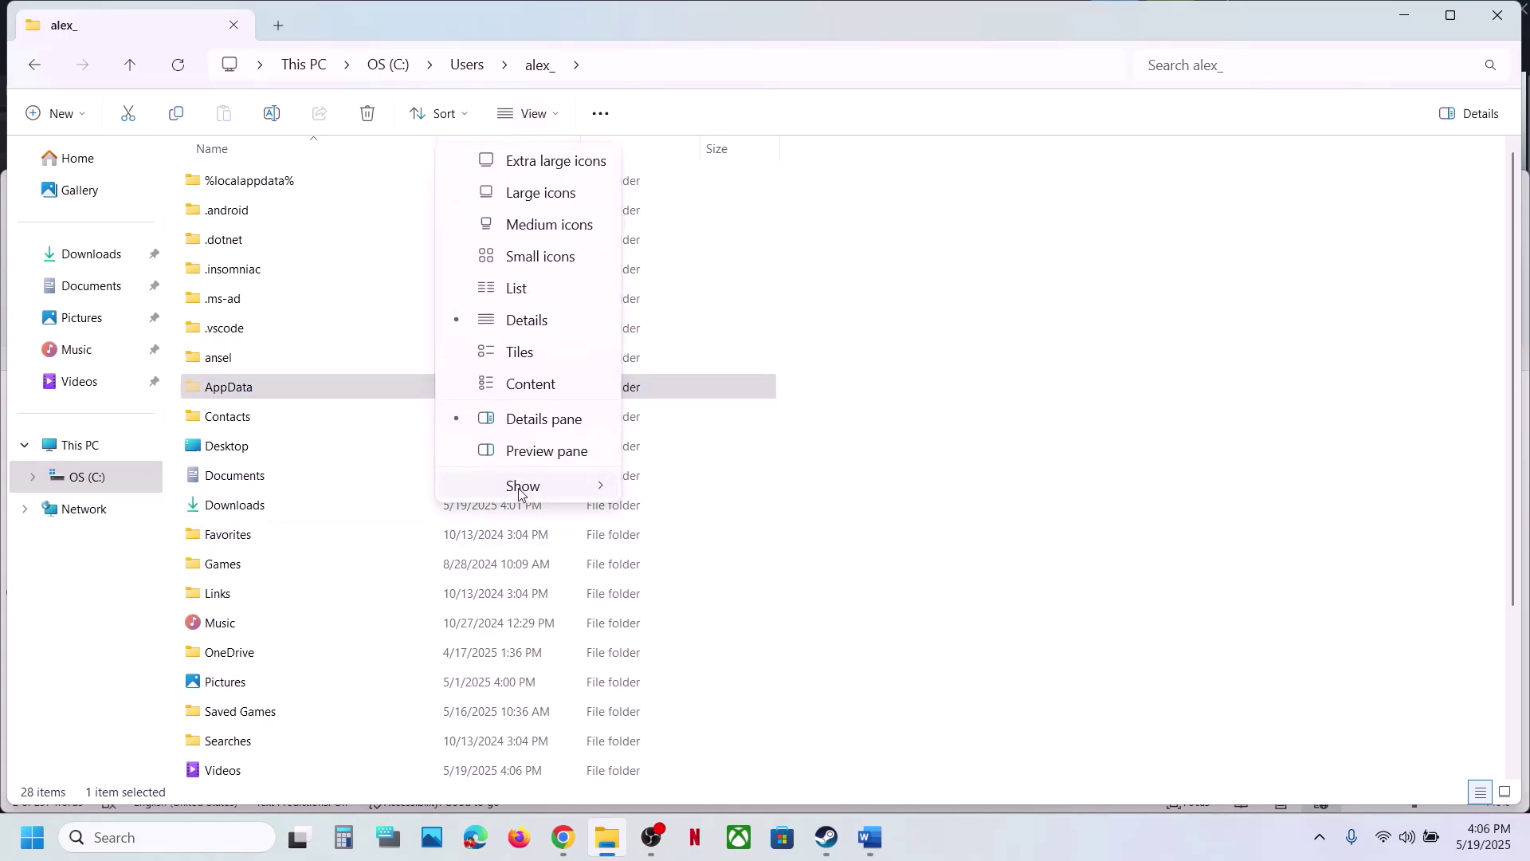
pyautogui.moveTo(519, 490)
pyautogui.click(294, 386)
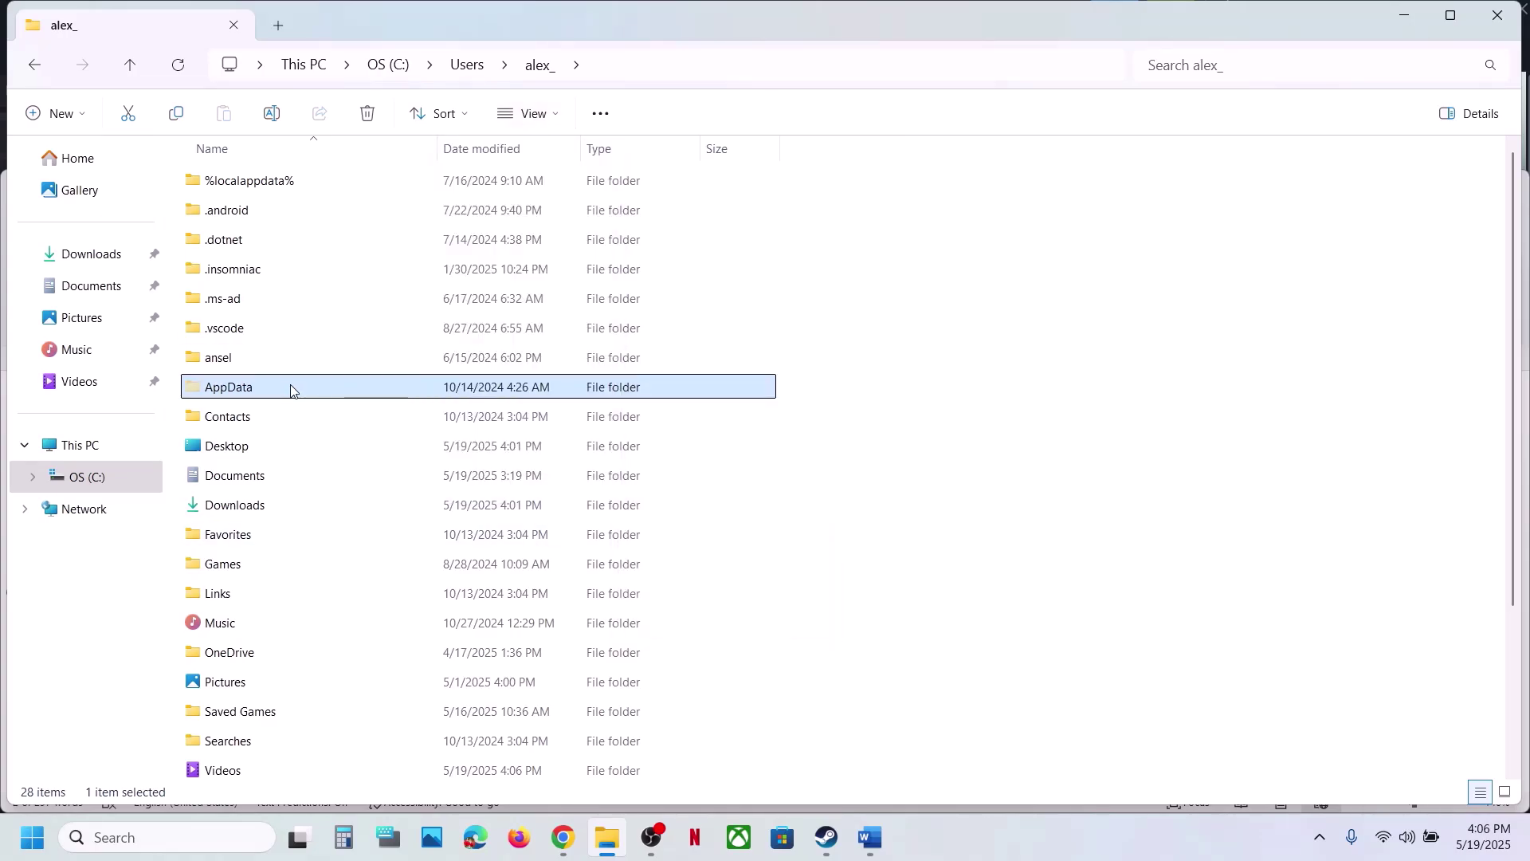
# Step: Browse from AppData through Local and Programs into the CD Projekt Red folder
pyautogui.doubleClick(294, 386)
pyautogui.doubleClick(263, 189)
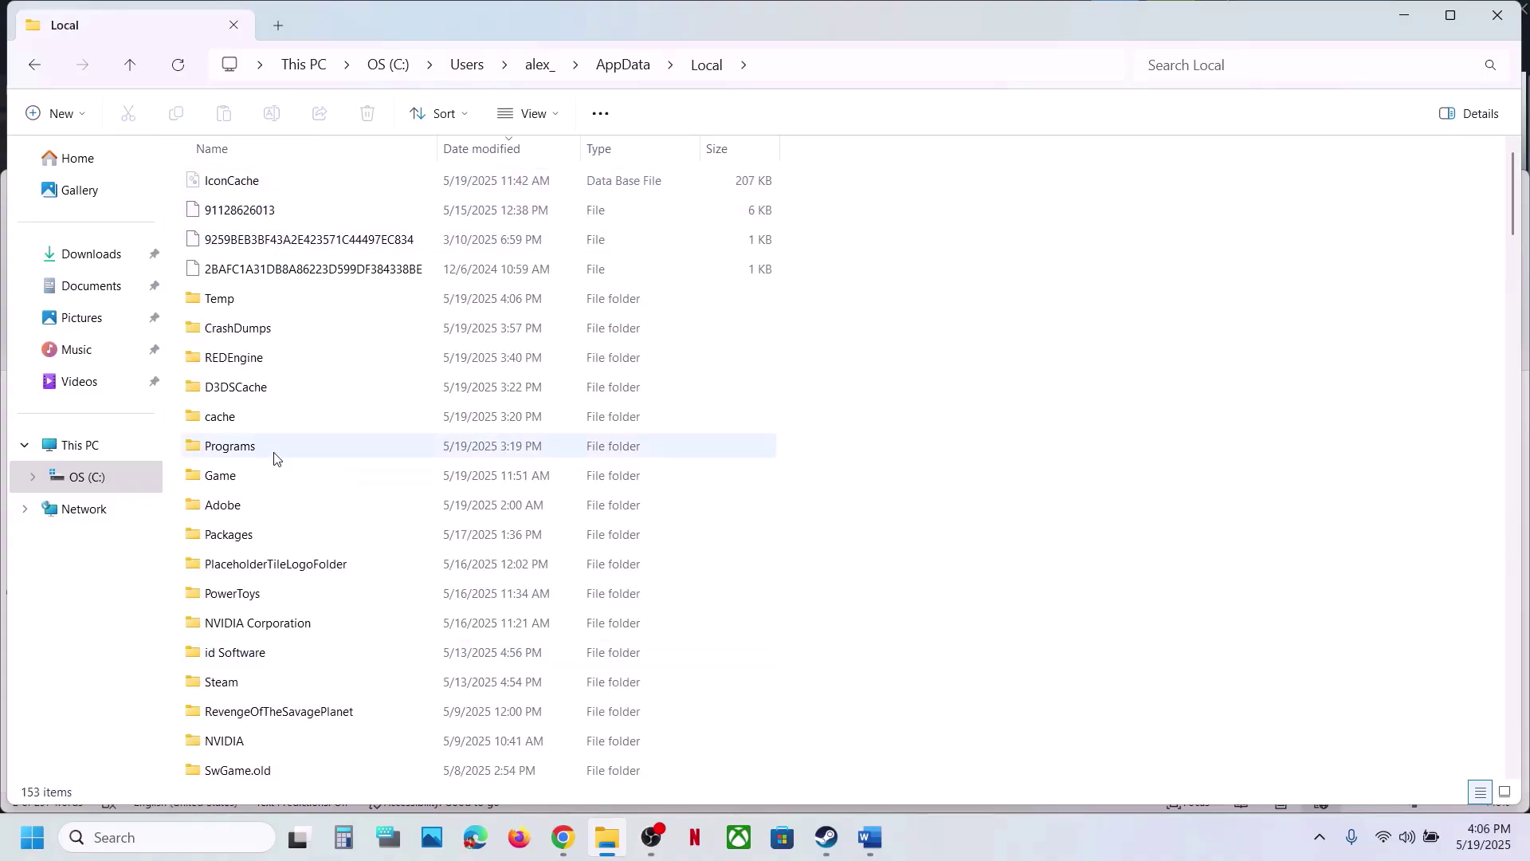
pyautogui.click(244, 447)
pyautogui.doubleClick(306, 453)
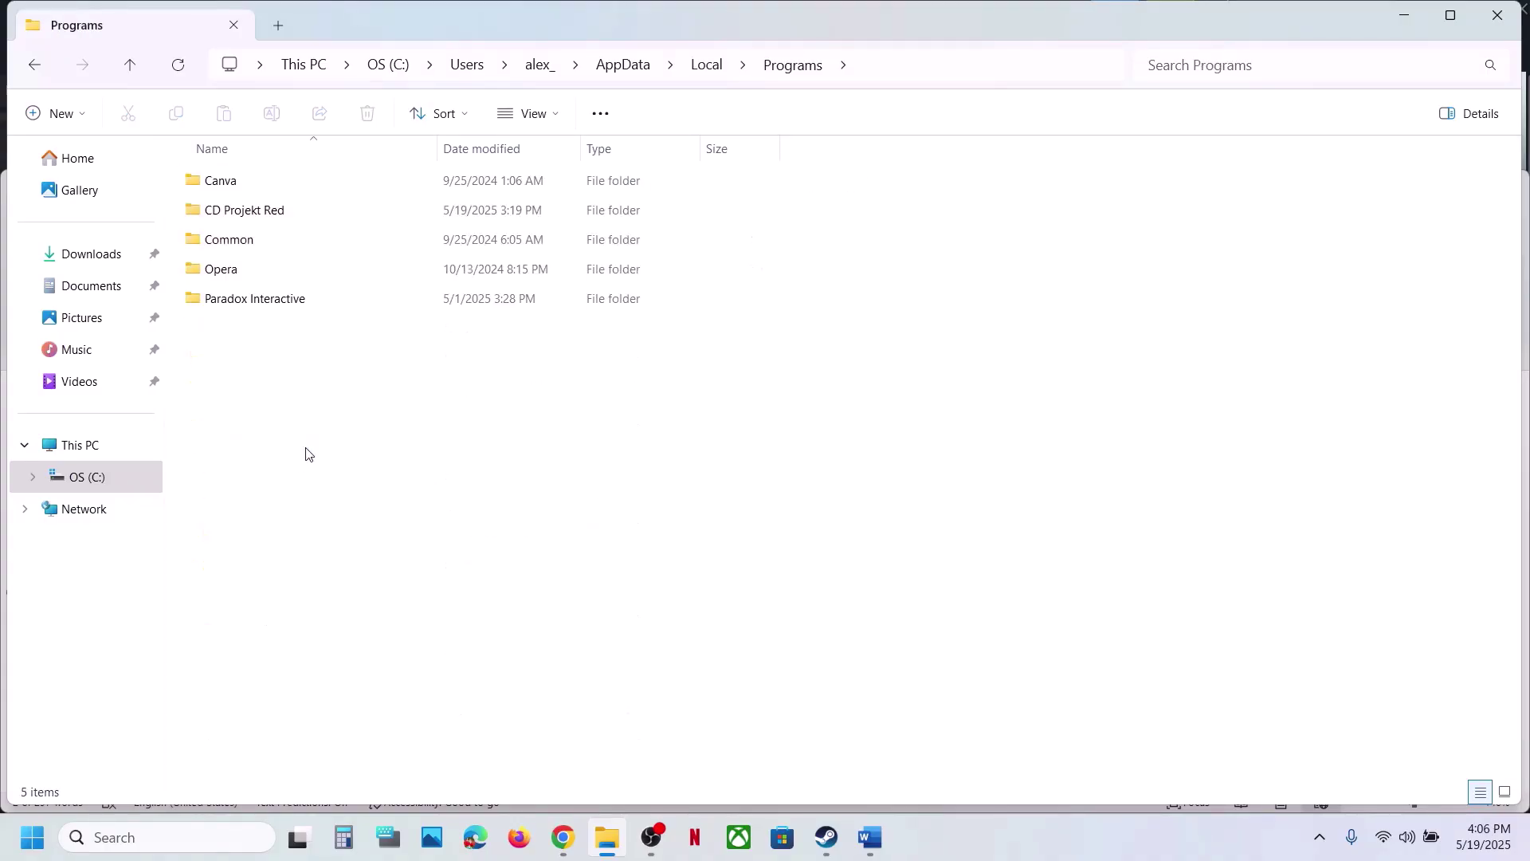
pyautogui.click(243, 220)
pyautogui.doubleClick(255, 222)
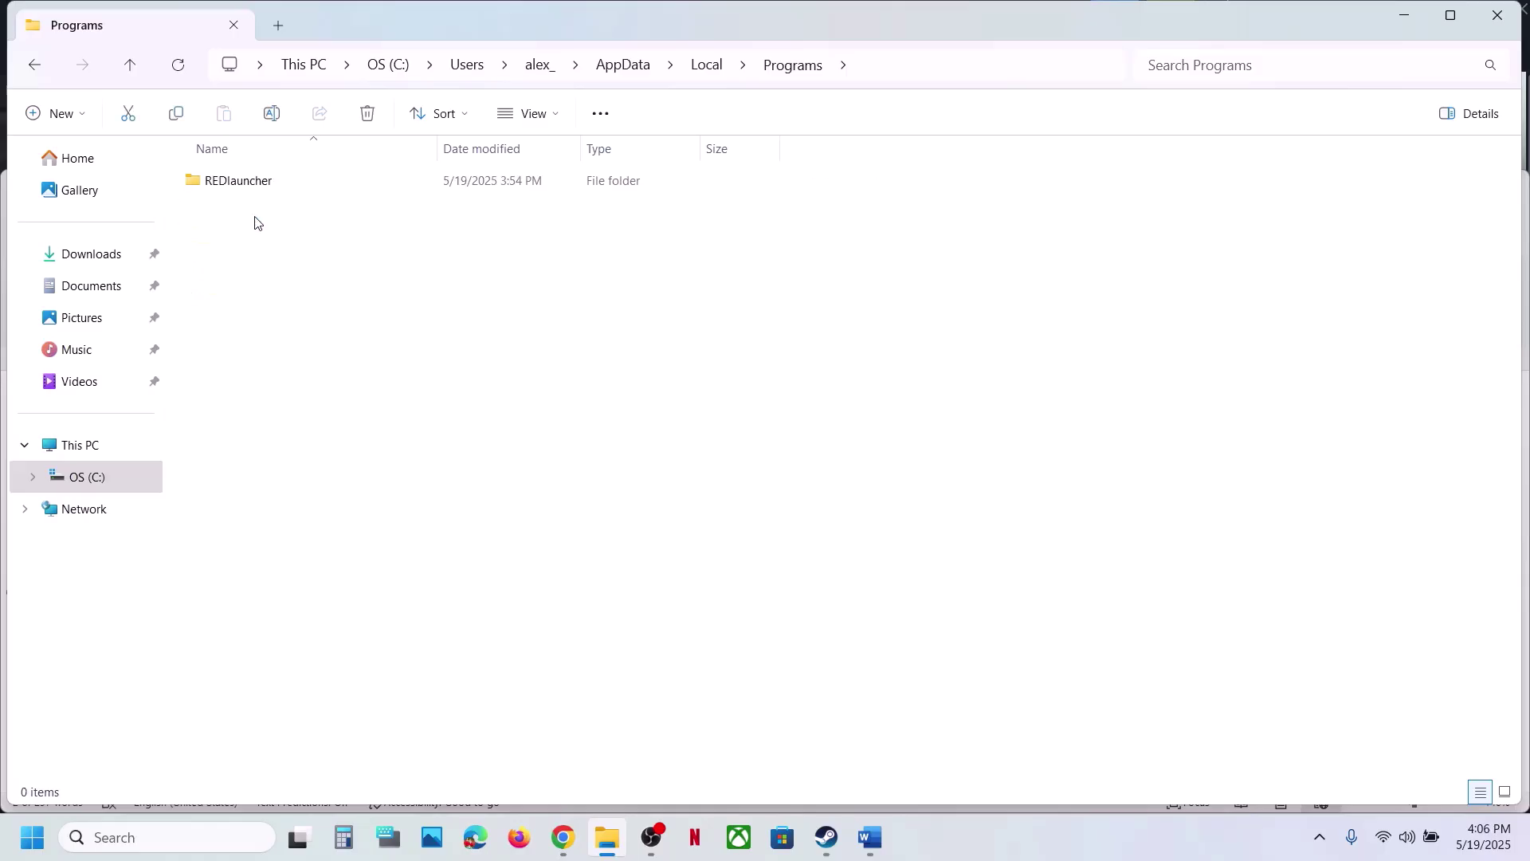
# Step: Back up the REDlauncher folder by copying it to the desktop, and place the copy apart from the other icons
pyautogui.click(251, 193)
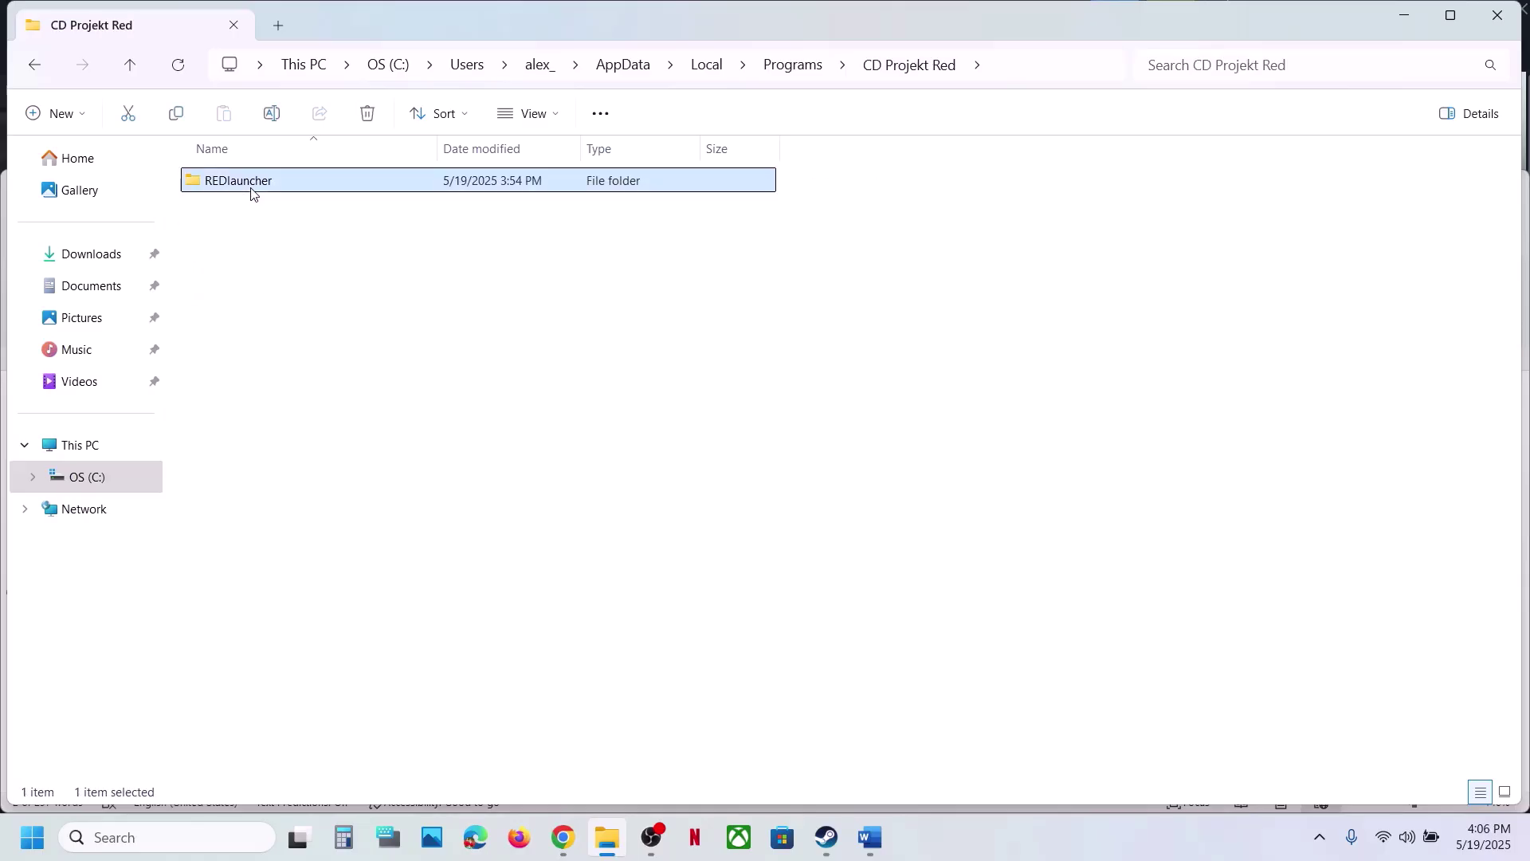
pyautogui.rightClick(278, 189)
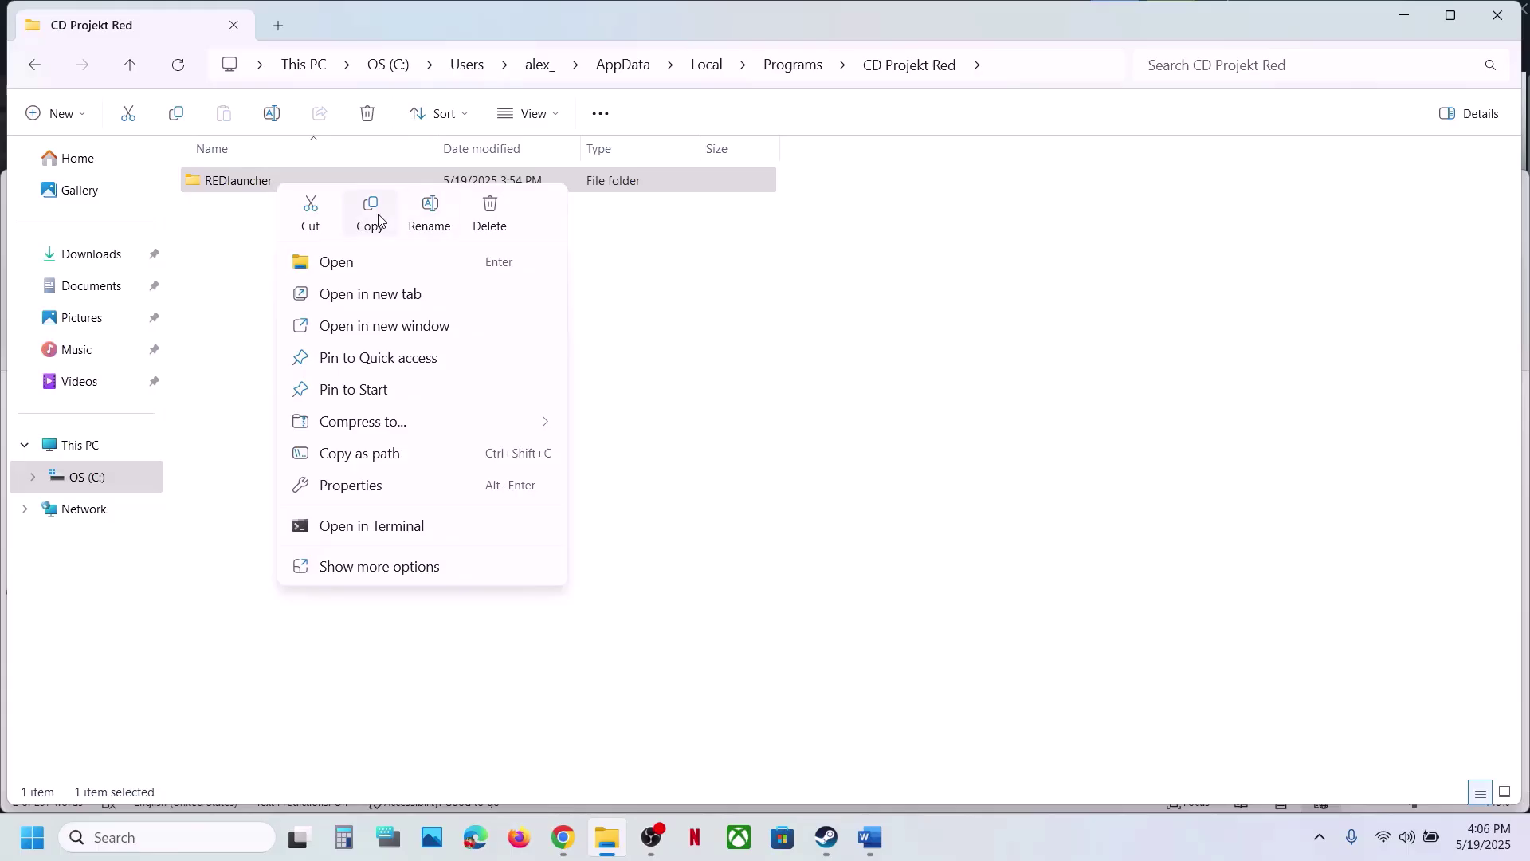
pyautogui.click(372, 214)
pyautogui.press('super+d')
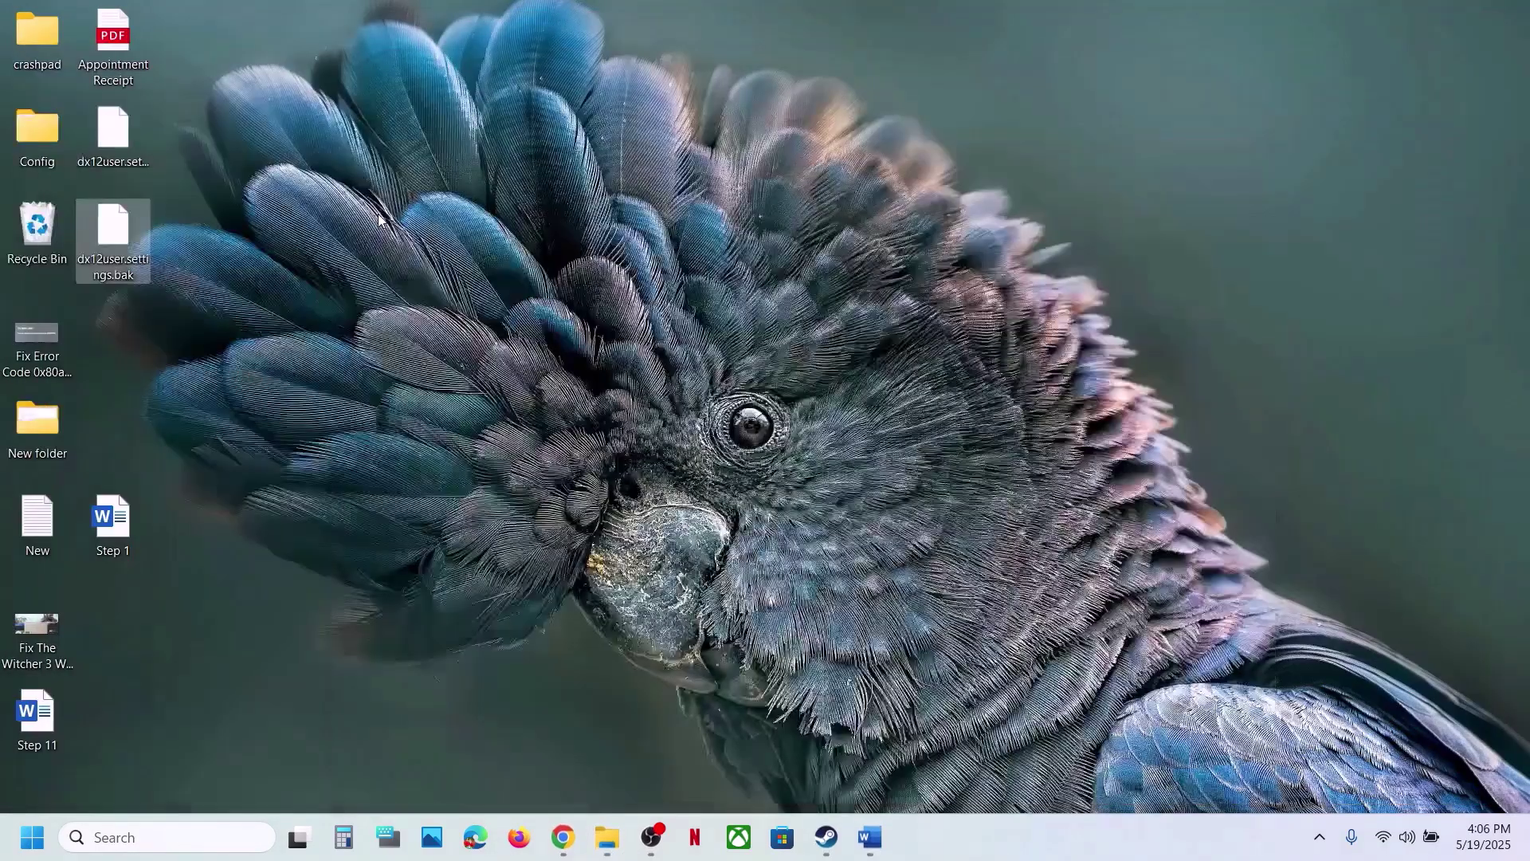
pyautogui.hotkey('ctrl', 'v')
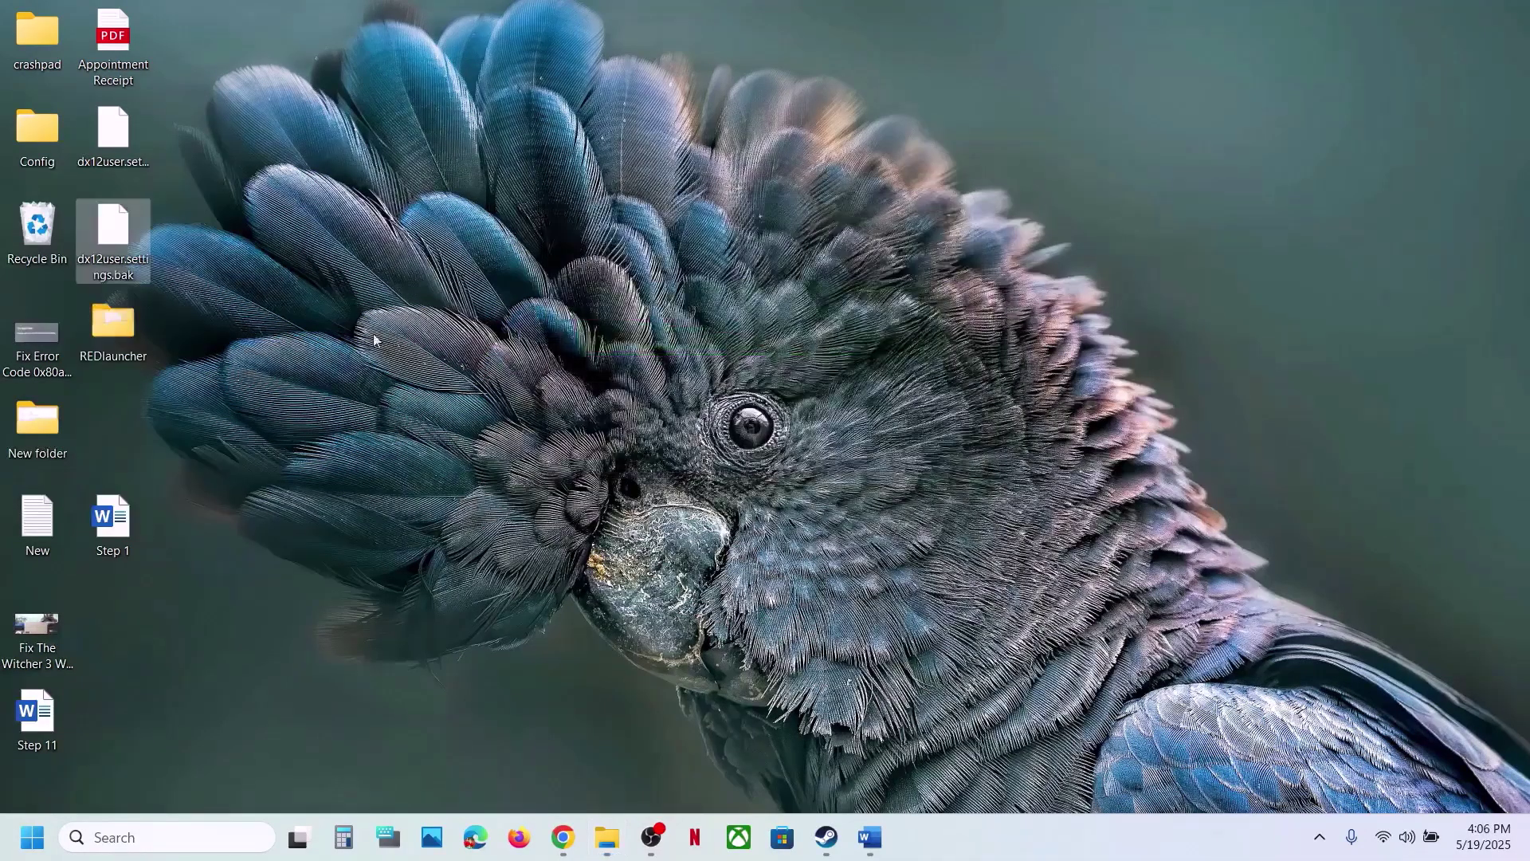
pyautogui.moveTo(130, 336); pyautogui.dragTo(432, 342)
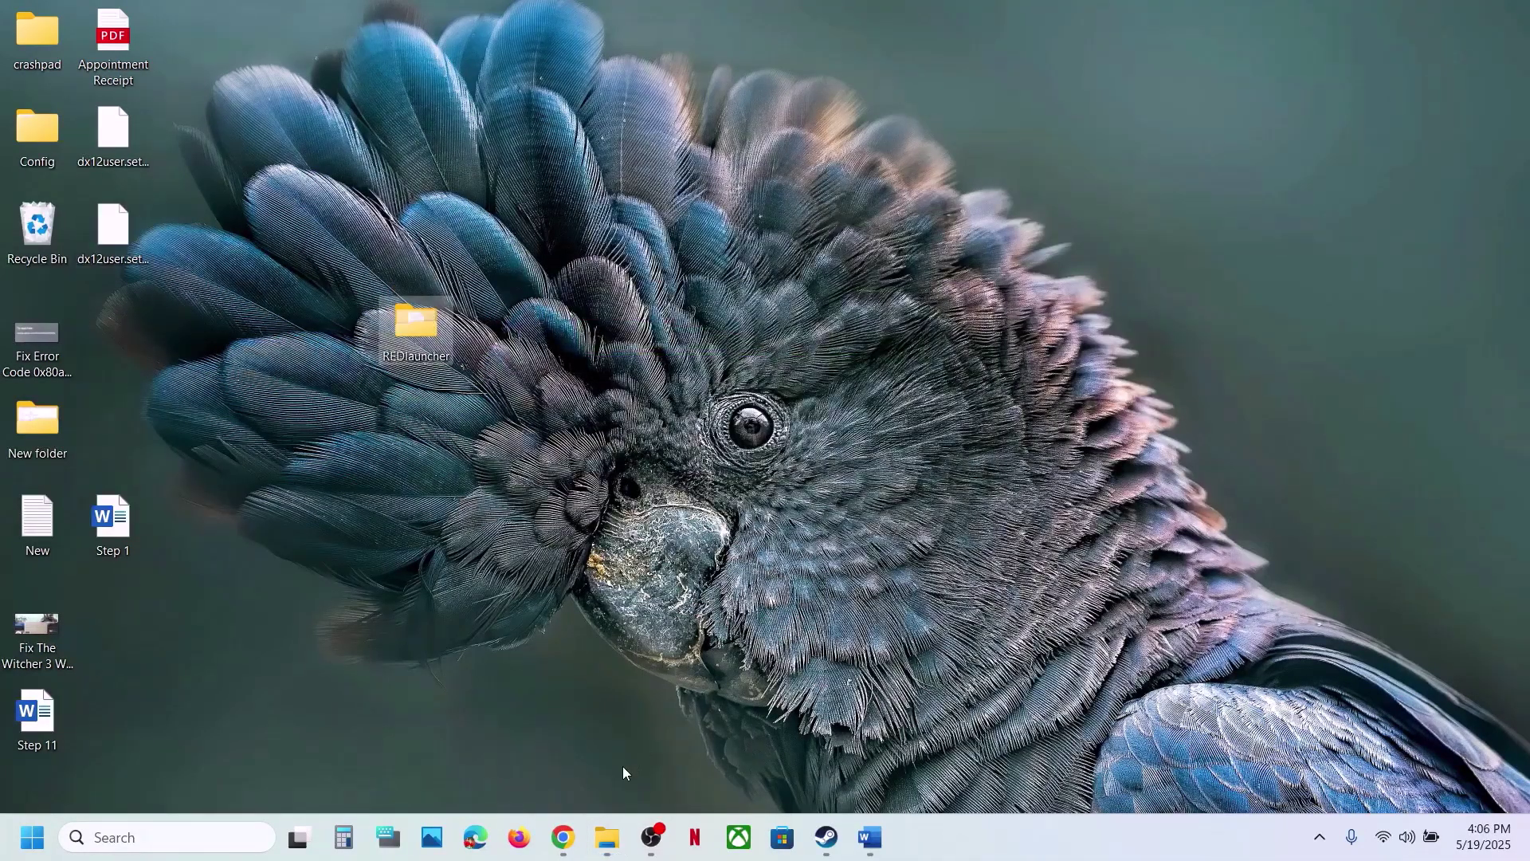
# Step: Delete the original REDlauncher folder from the CD Projekt Red folder
pyautogui.click(618, 845)
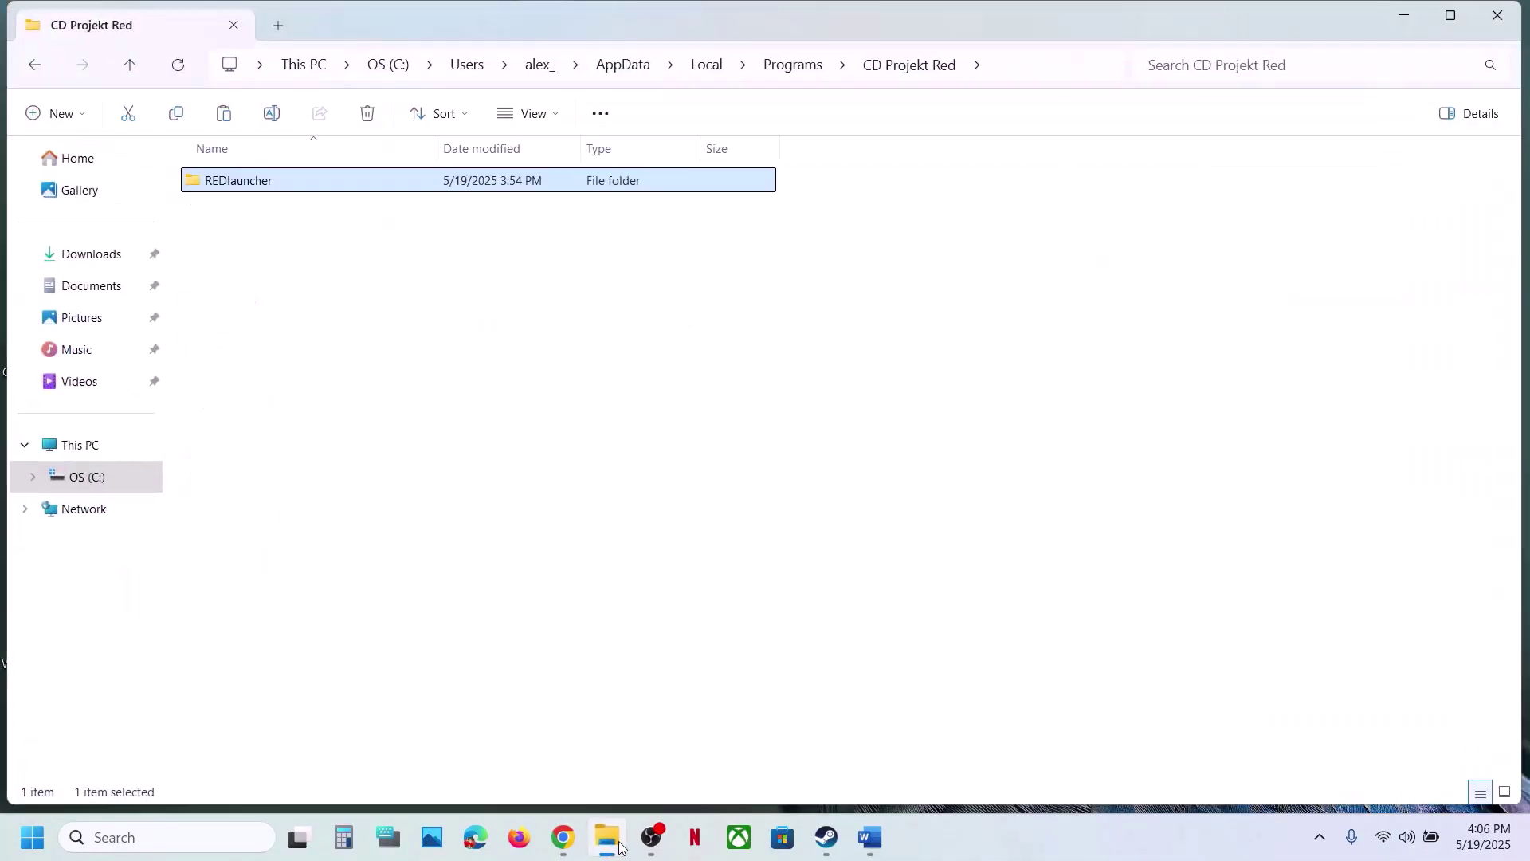
pyautogui.rightClick(269, 181)
pyautogui.click(539, 209)
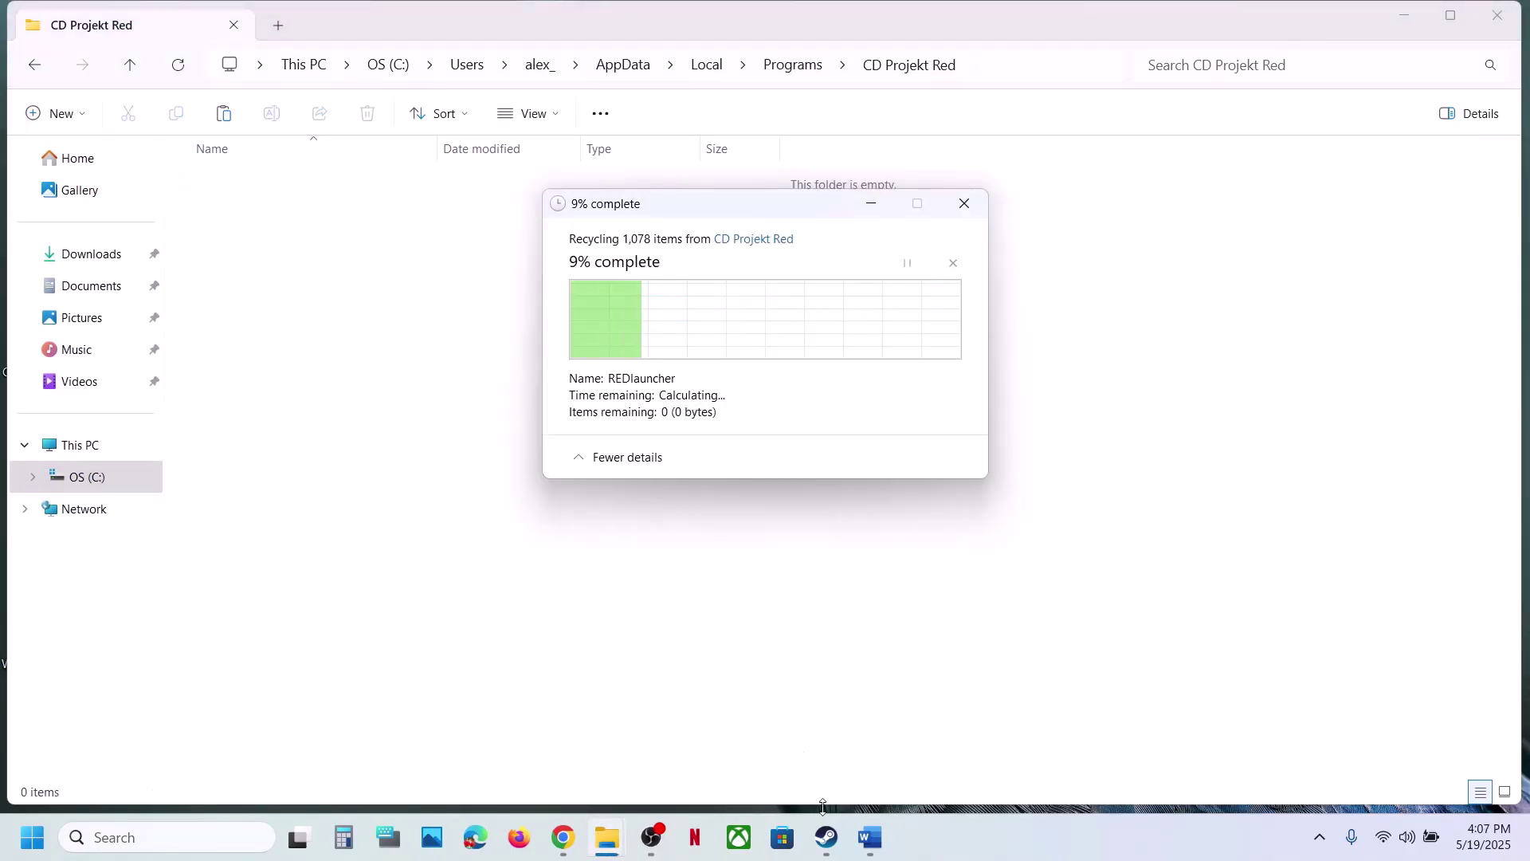
# Step: Review Step 10 in the Word notes, highlighting the instruction on allowing the game exe through antivirus, and return to Steam
pyautogui.click(827, 838)
pyautogui.click(869, 848)
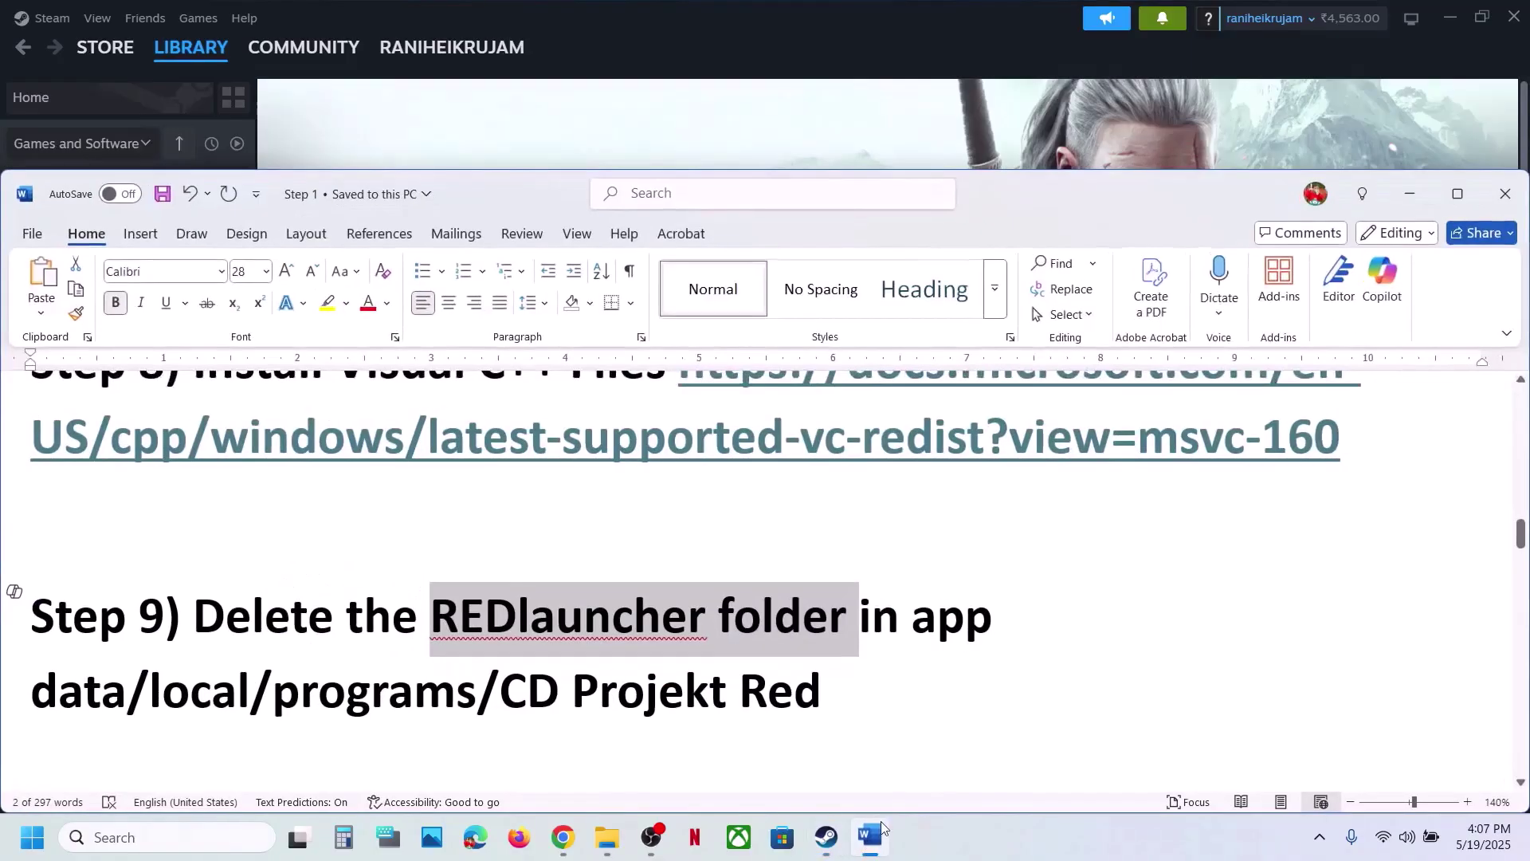
pyautogui.scroll(-5, 653, 602)
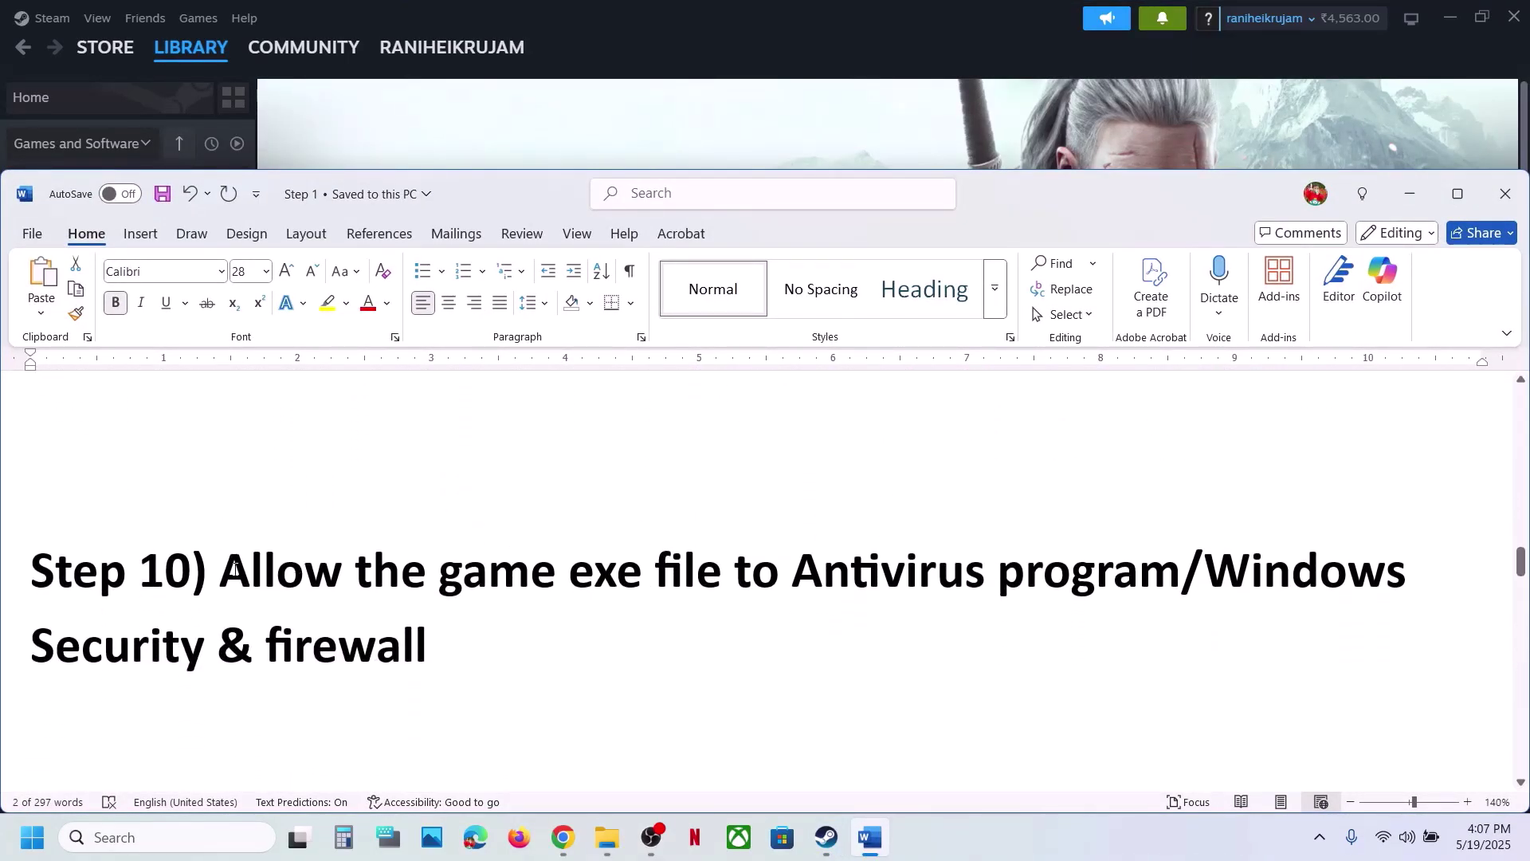
pyautogui.moveTo(327, 571); pyautogui.dragTo(1181, 570)
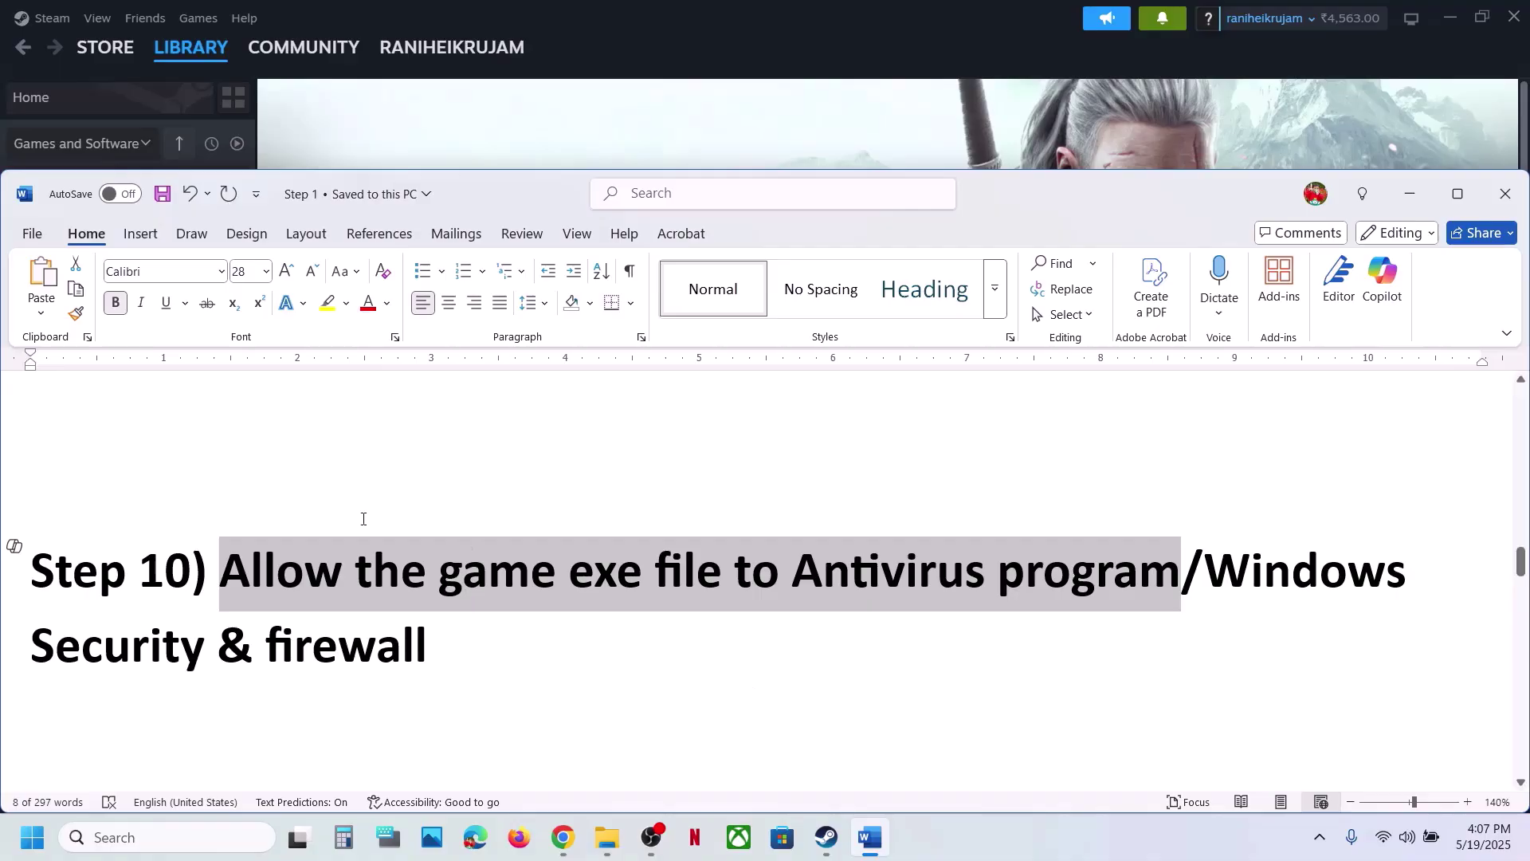
pyautogui.click(1209, 572)
pyautogui.click(651, 108)
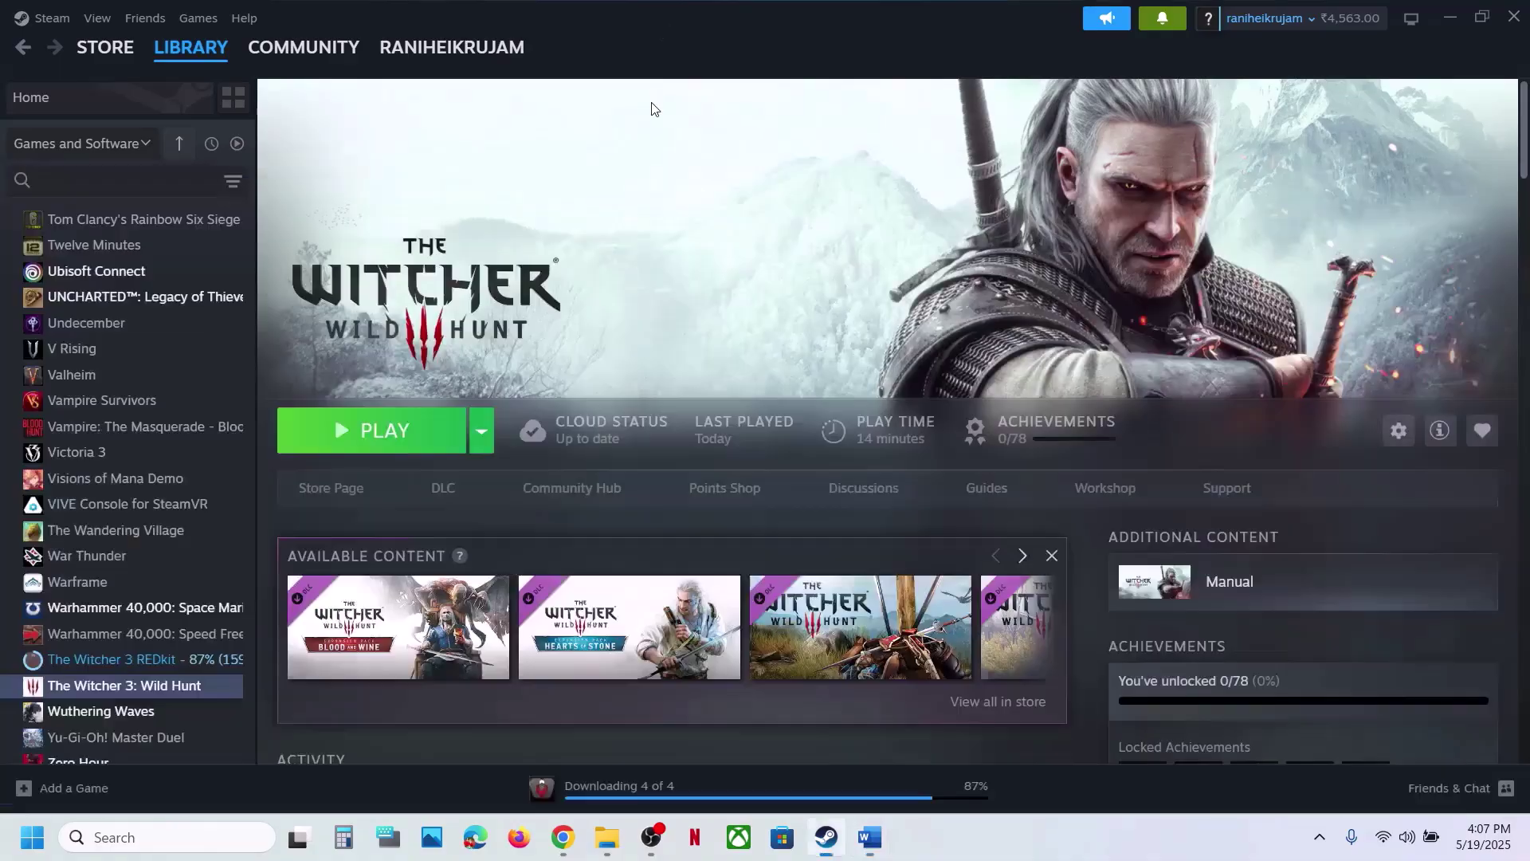
# Step: Open Windows Settings and go through Privacy & security and Windows Security to Virus & threat protection
pyautogui.press('super+i')
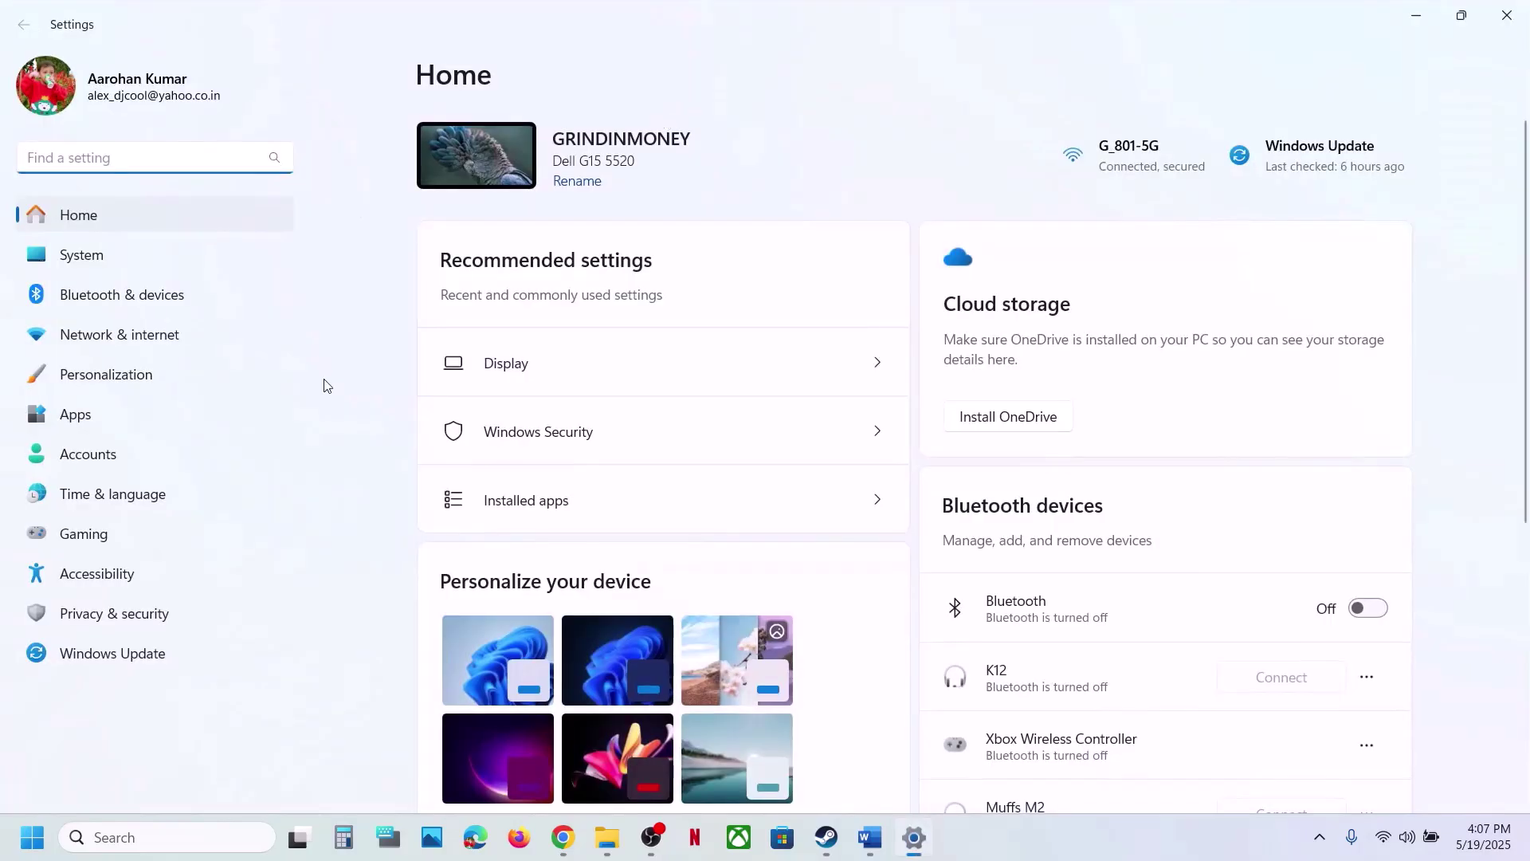
pyautogui.click(133, 611)
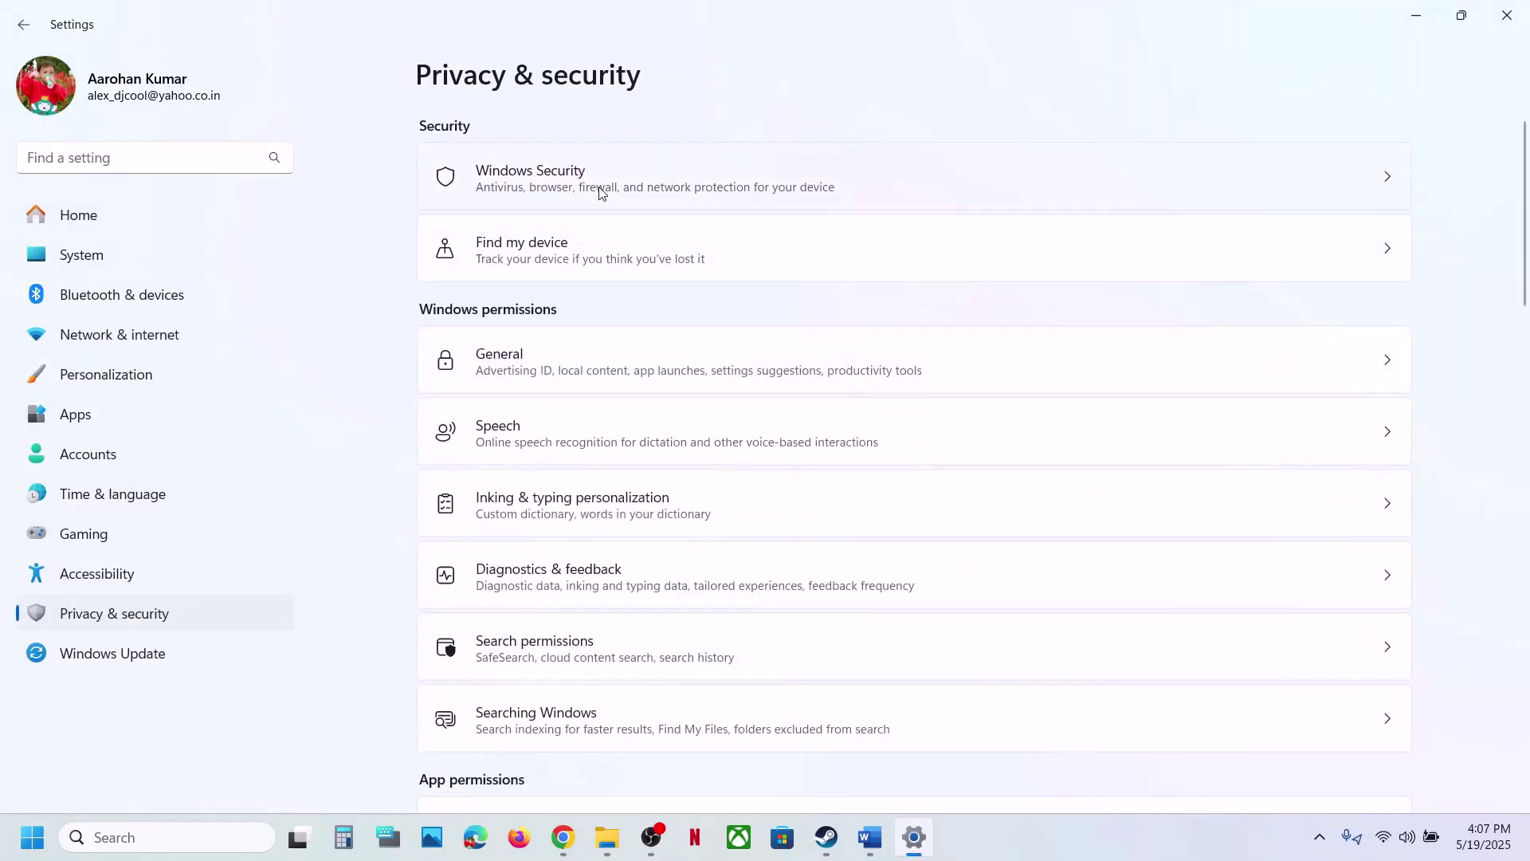
pyautogui.click(602, 194)
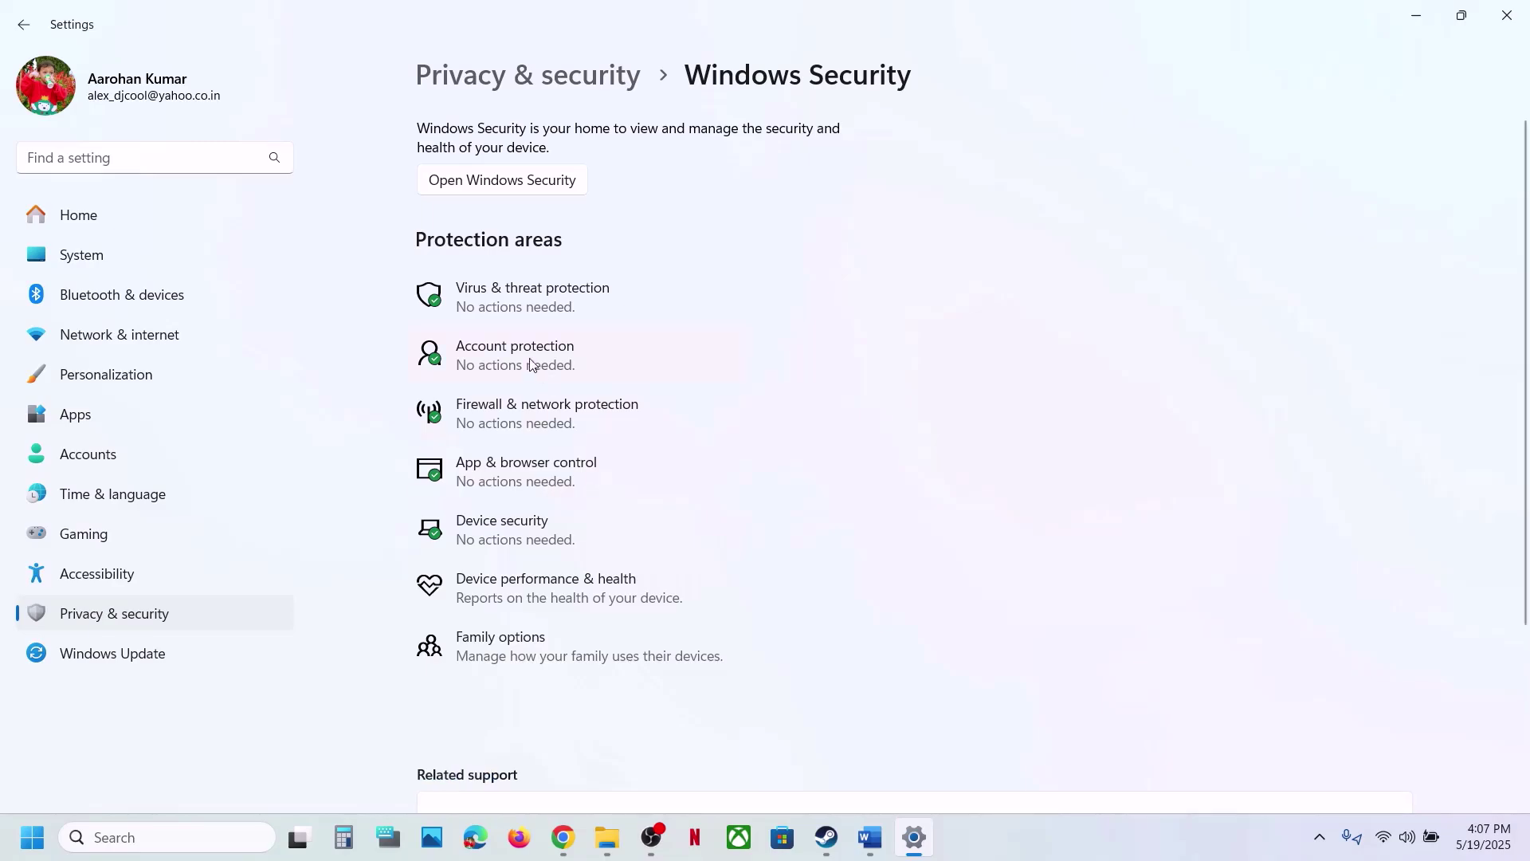
pyautogui.click(555, 291)
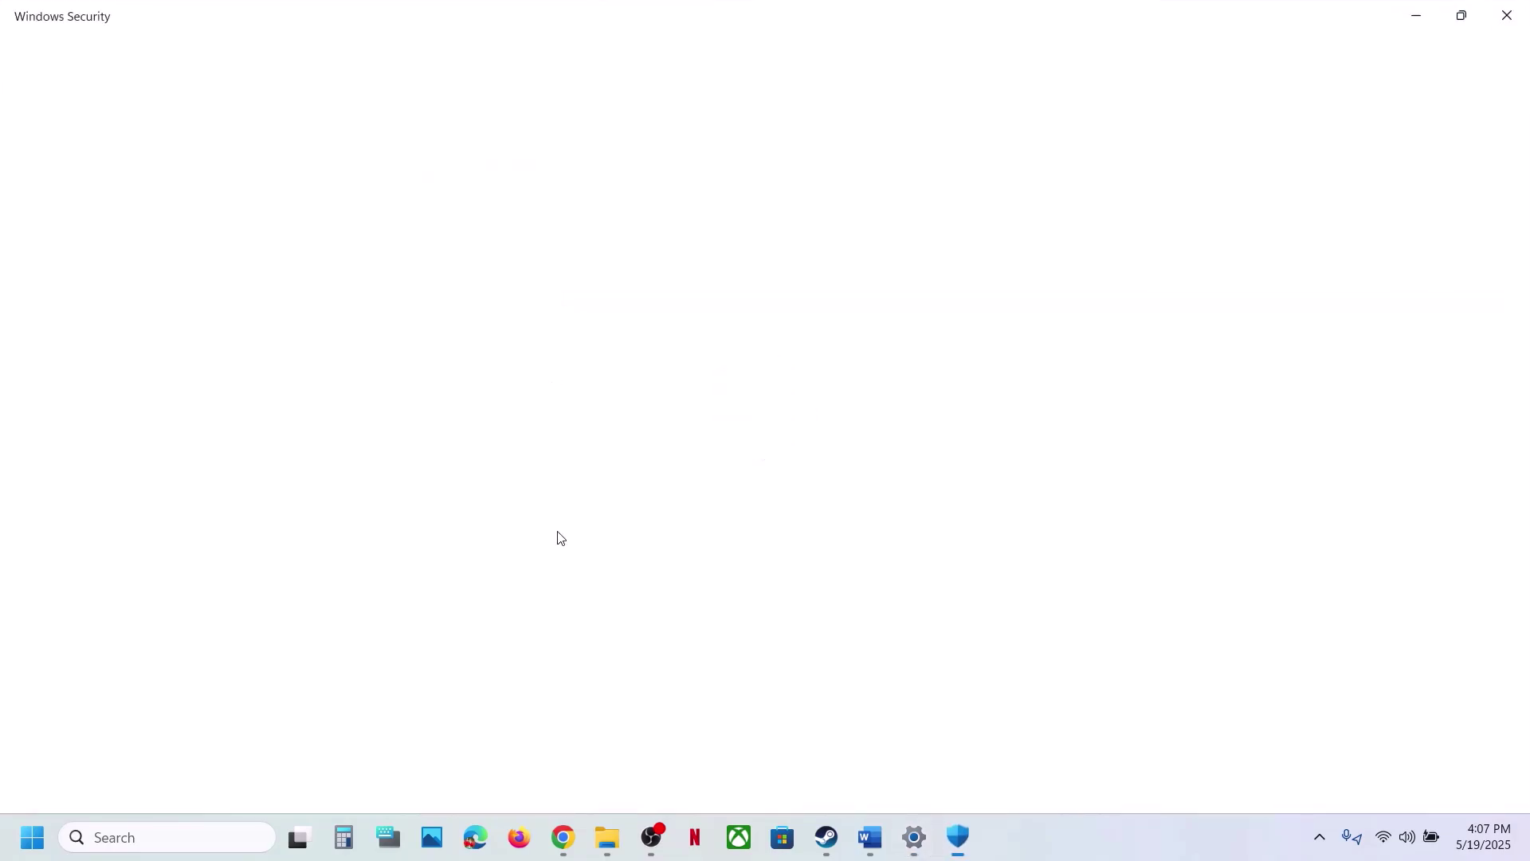
# Step: Open Ransomware protection and display the apps allowed through Controlled folder access
pyautogui.scroll(-3, 558, 442)
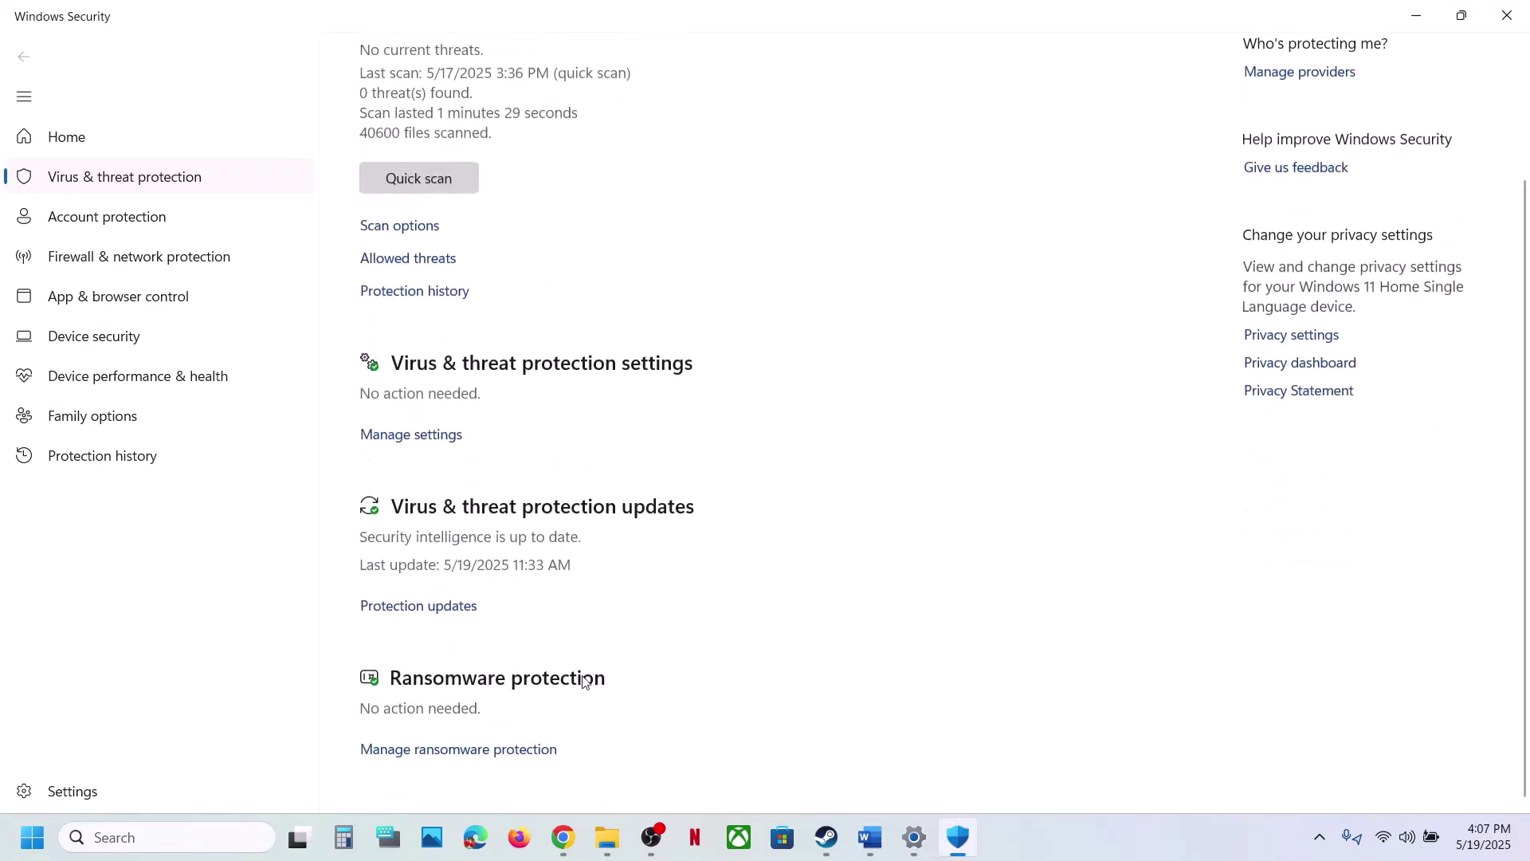
pyautogui.click(463, 759)
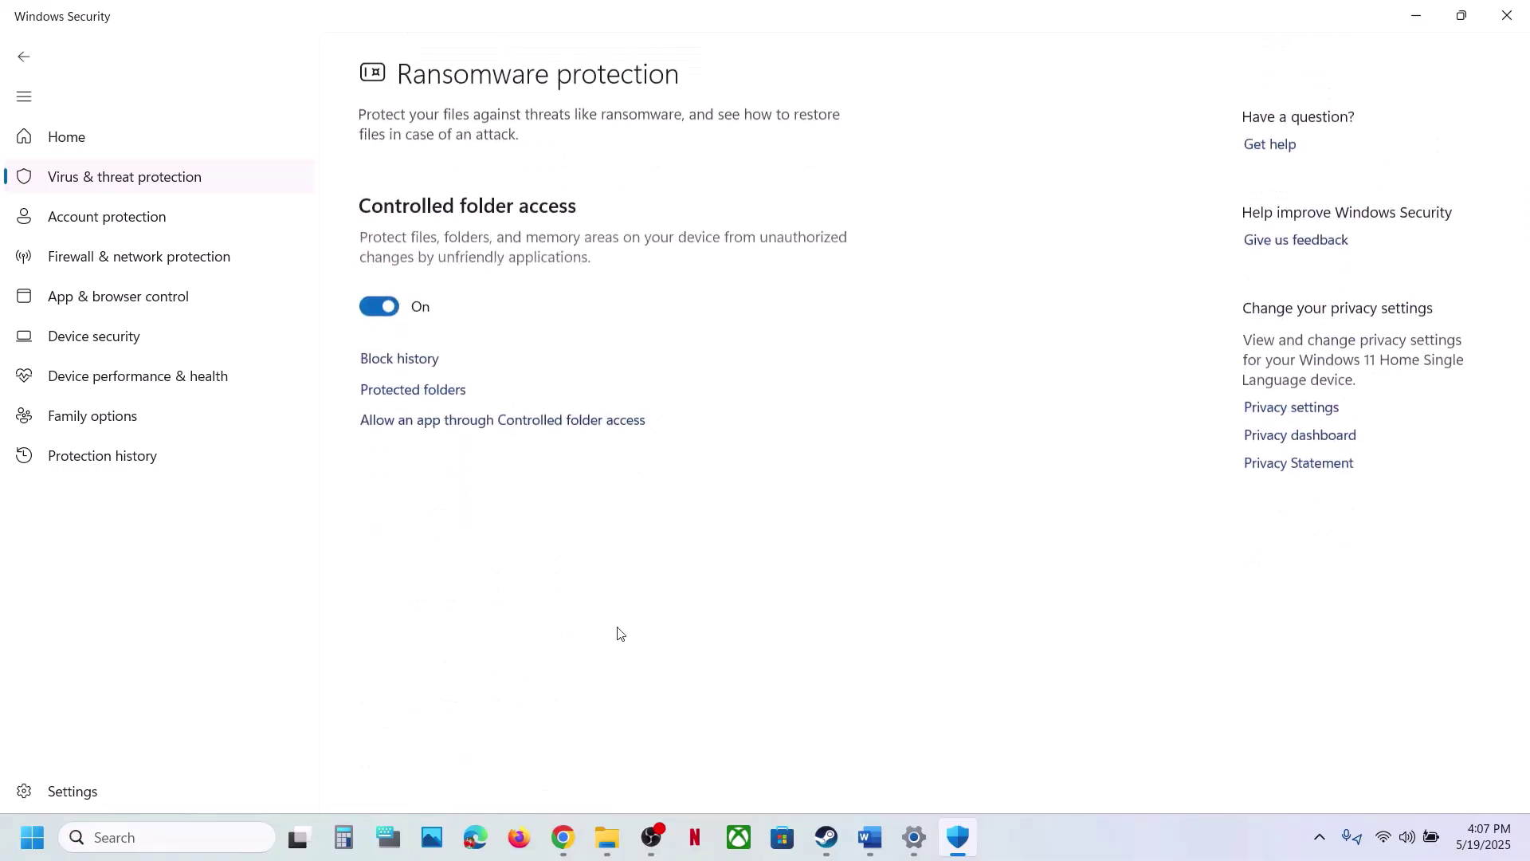
pyautogui.click(494, 420)
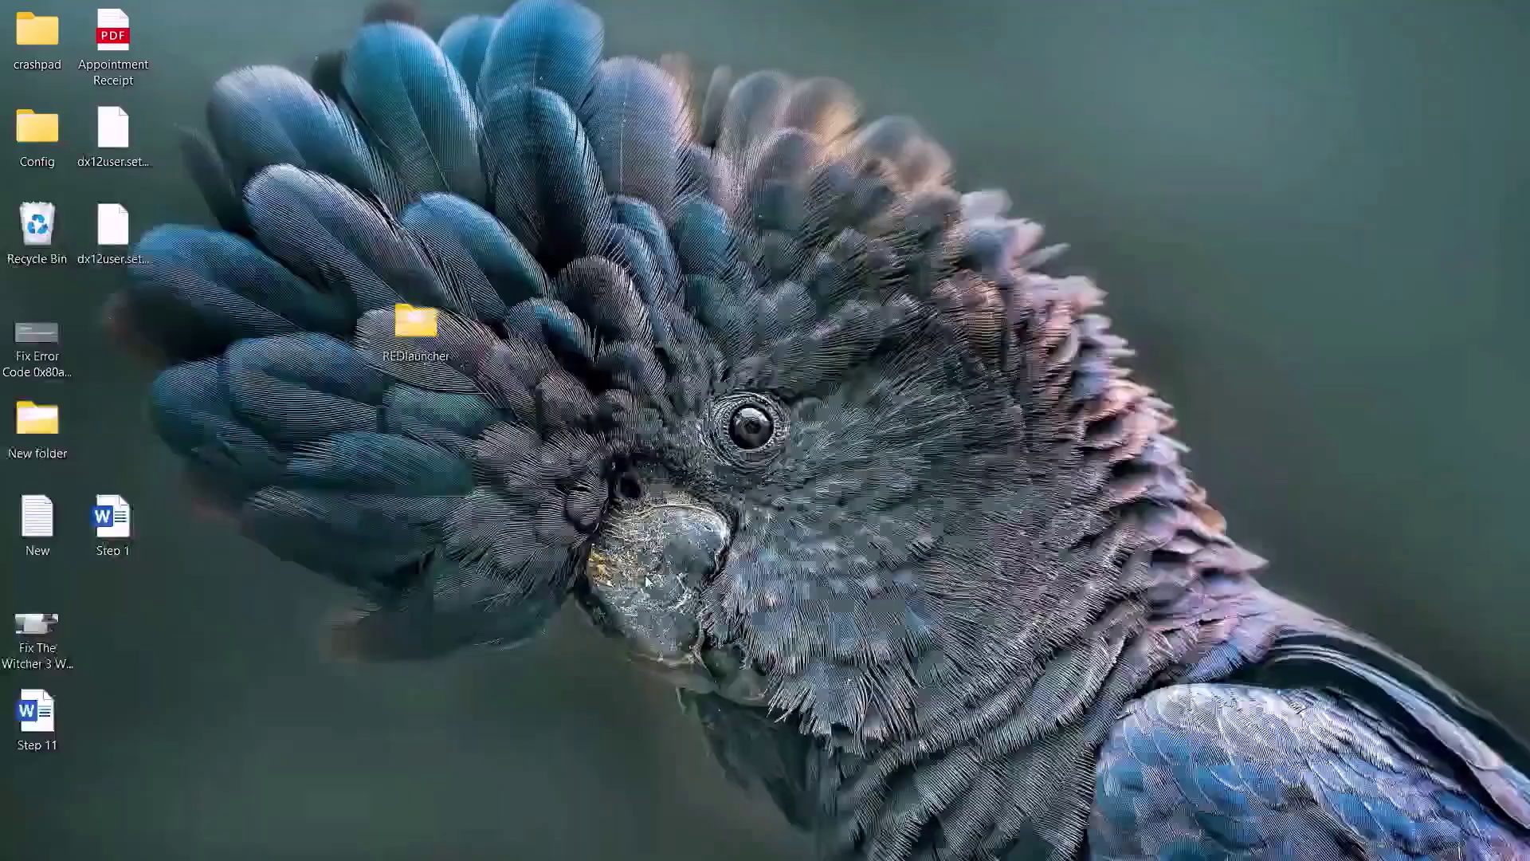
# Step: Add REDprelauncher from the steamapps\common\The Witcher 3 folder to the apps allowed through Controlled folder access
pyautogui.scroll(-3, 499, 223)
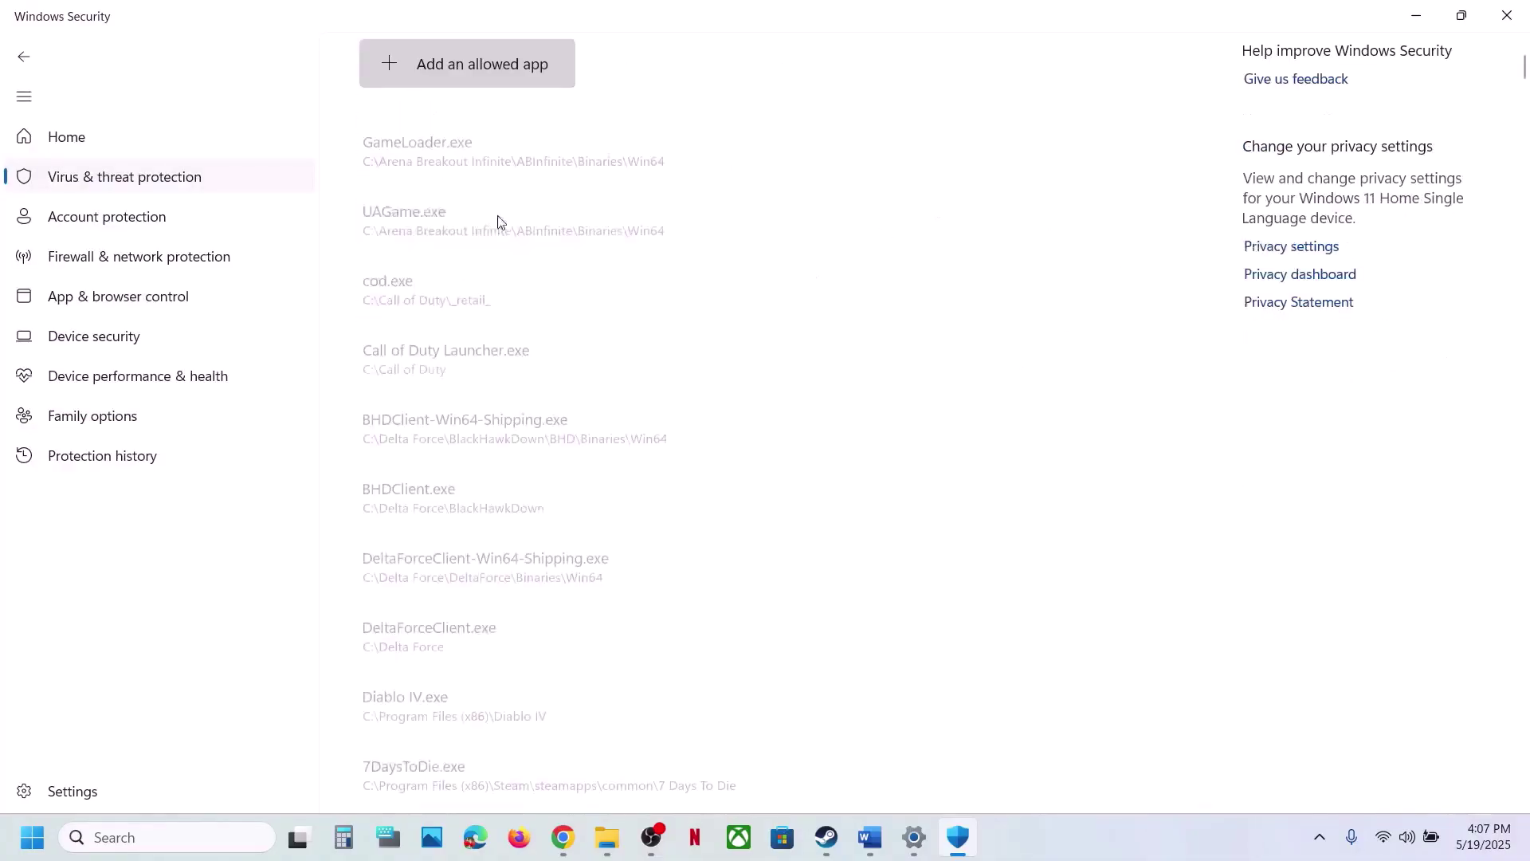
pyautogui.click(482, 80)
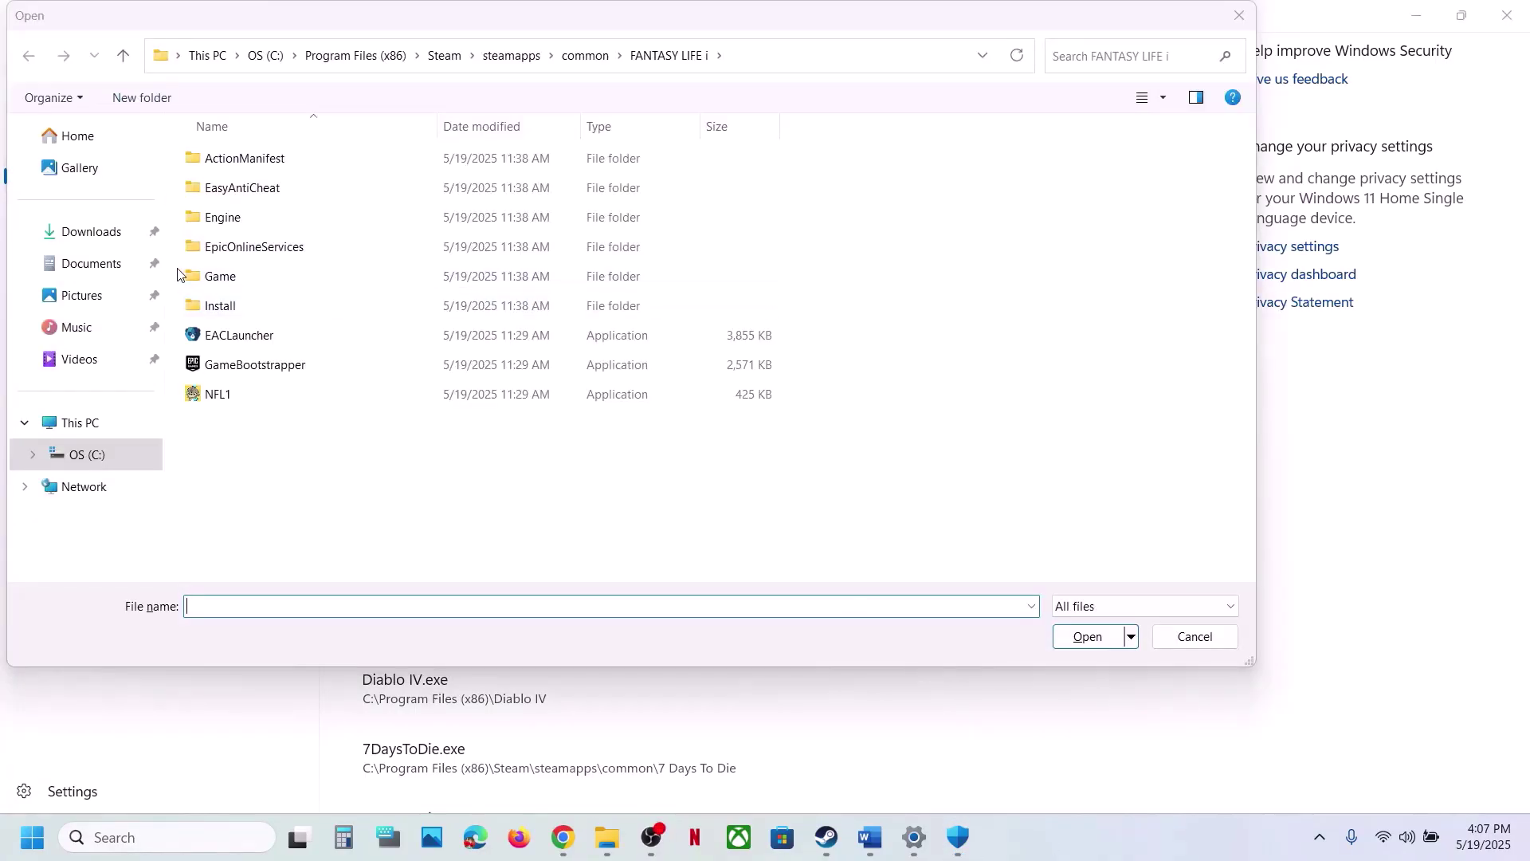
pyautogui.click(596, 53)
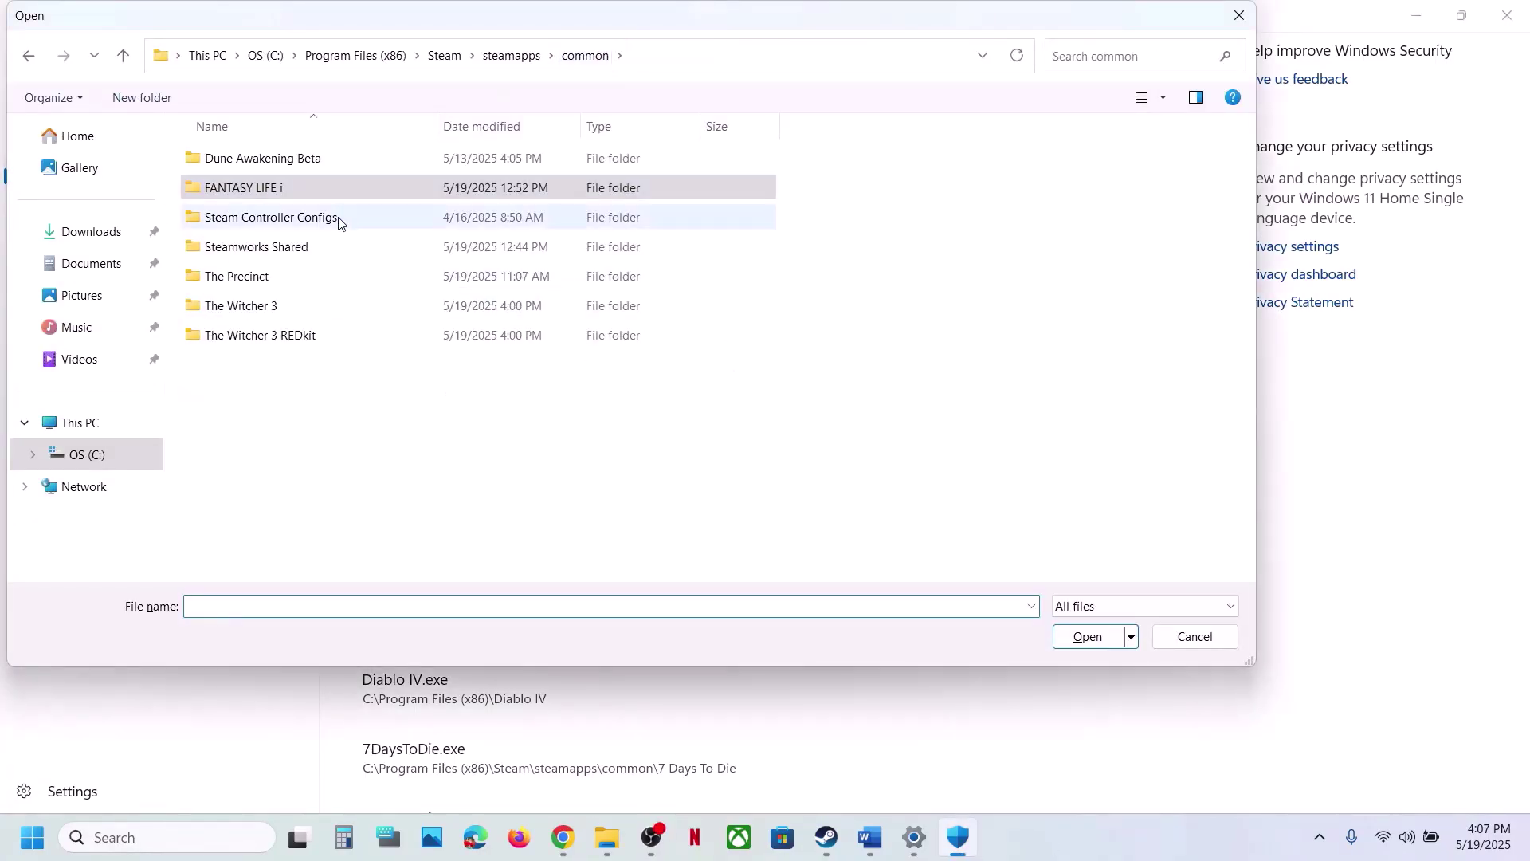
pyautogui.doubleClick(240, 309)
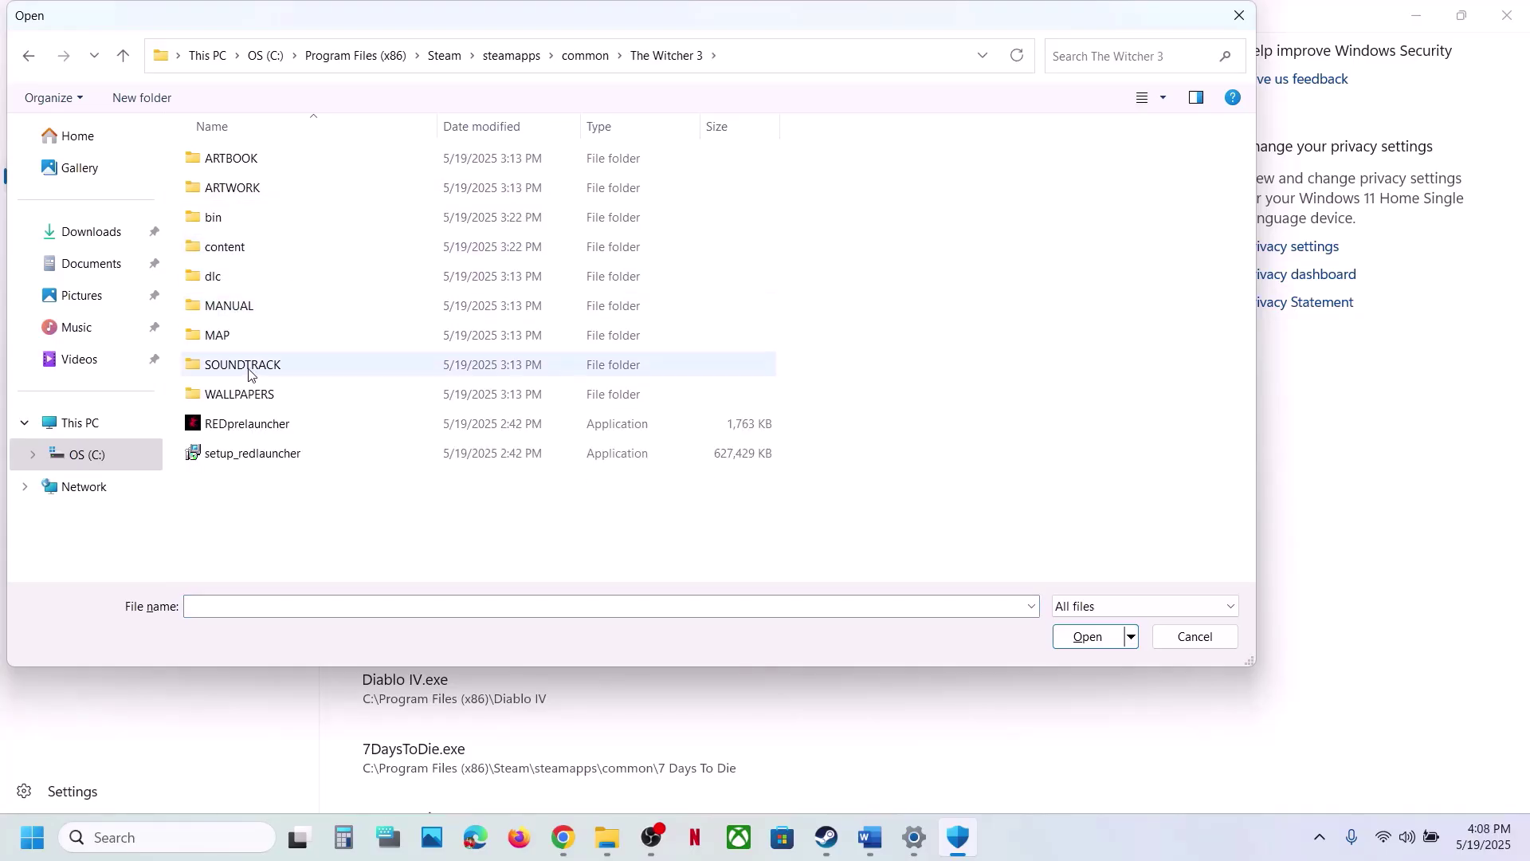
pyautogui.click(239, 430)
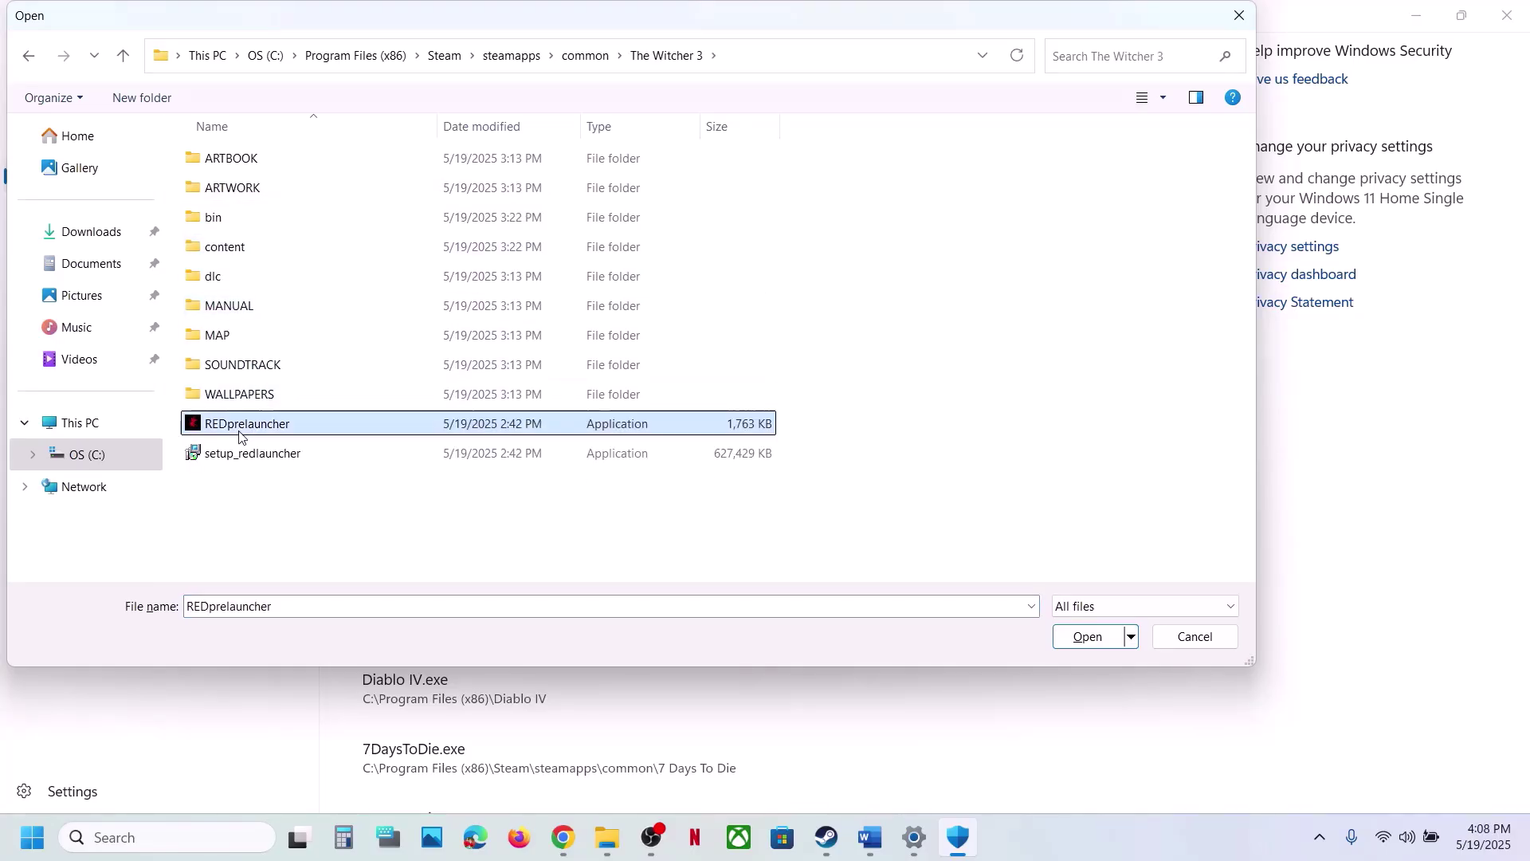
pyautogui.click(1085, 636)
# Step: Allow the witcher3 application from The Witcher 3's bin\x64 folder through Controlled folder access
pyautogui.click(445, 73)
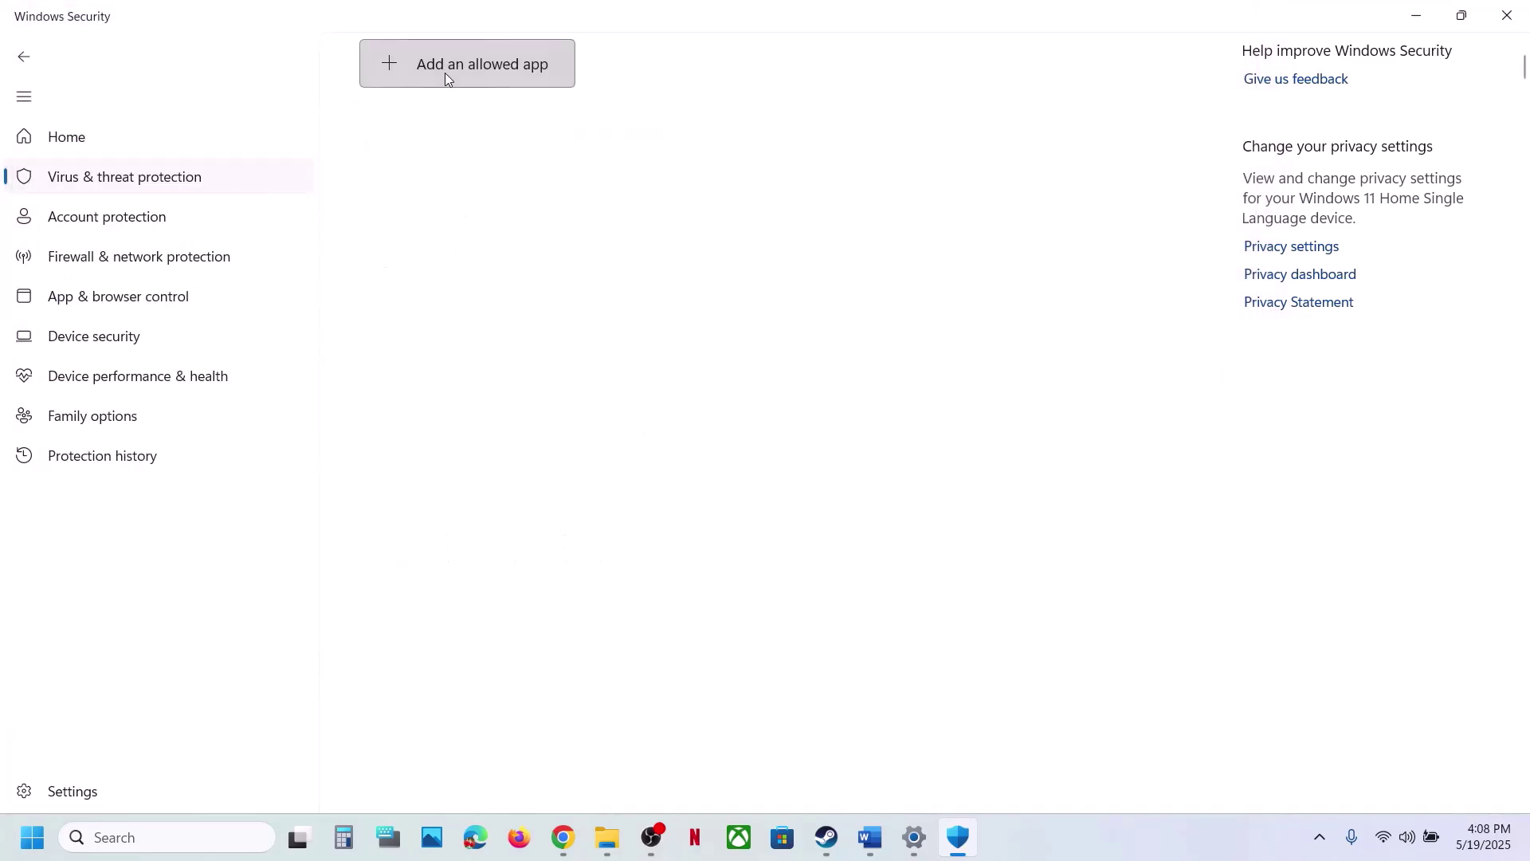
pyautogui.click(459, 150)
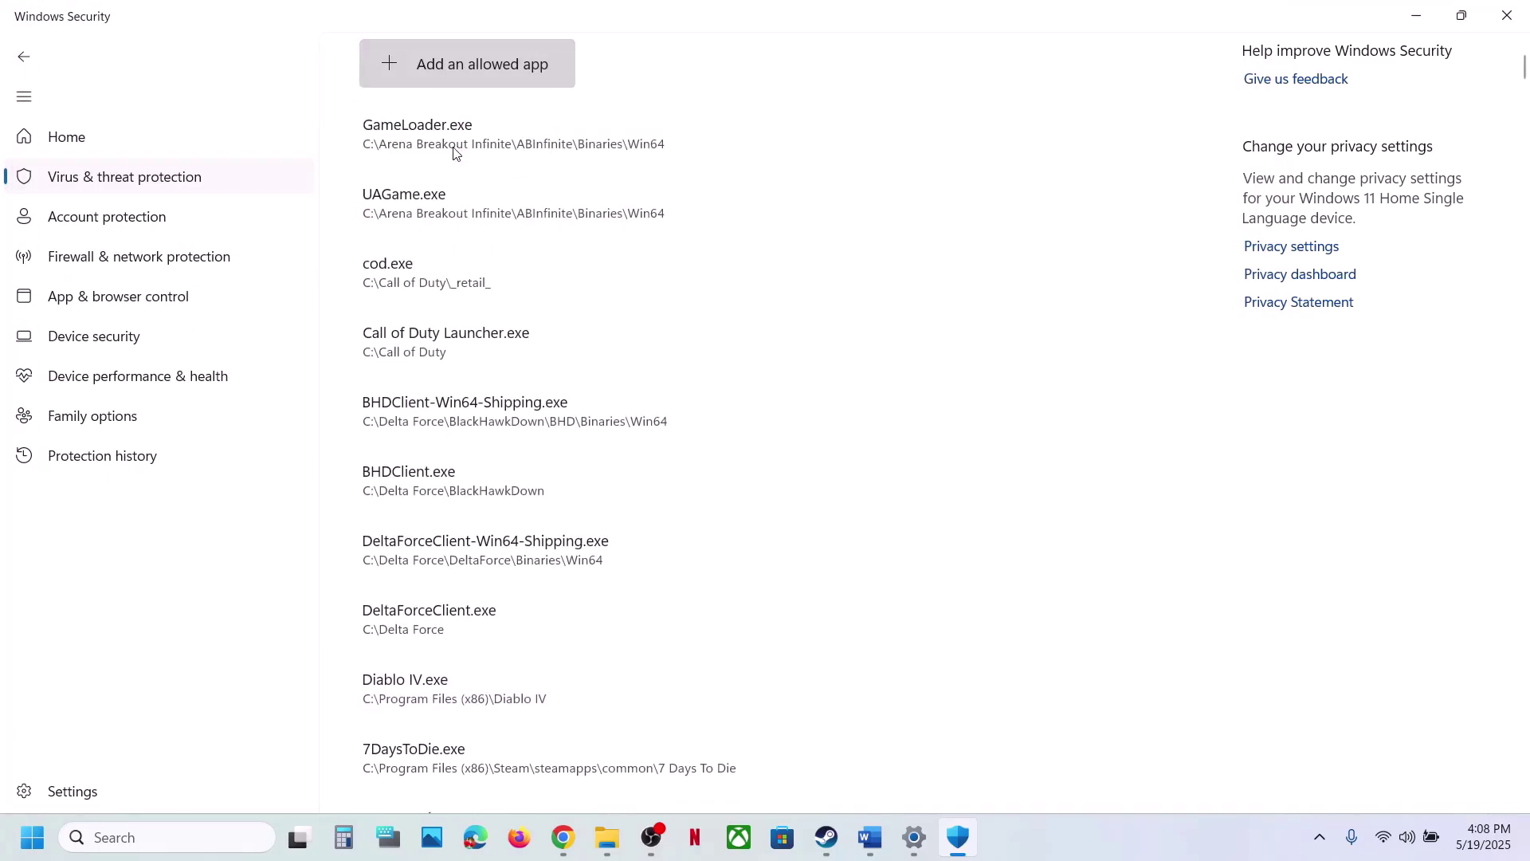
pyautogui.doubleClick(242, 212)
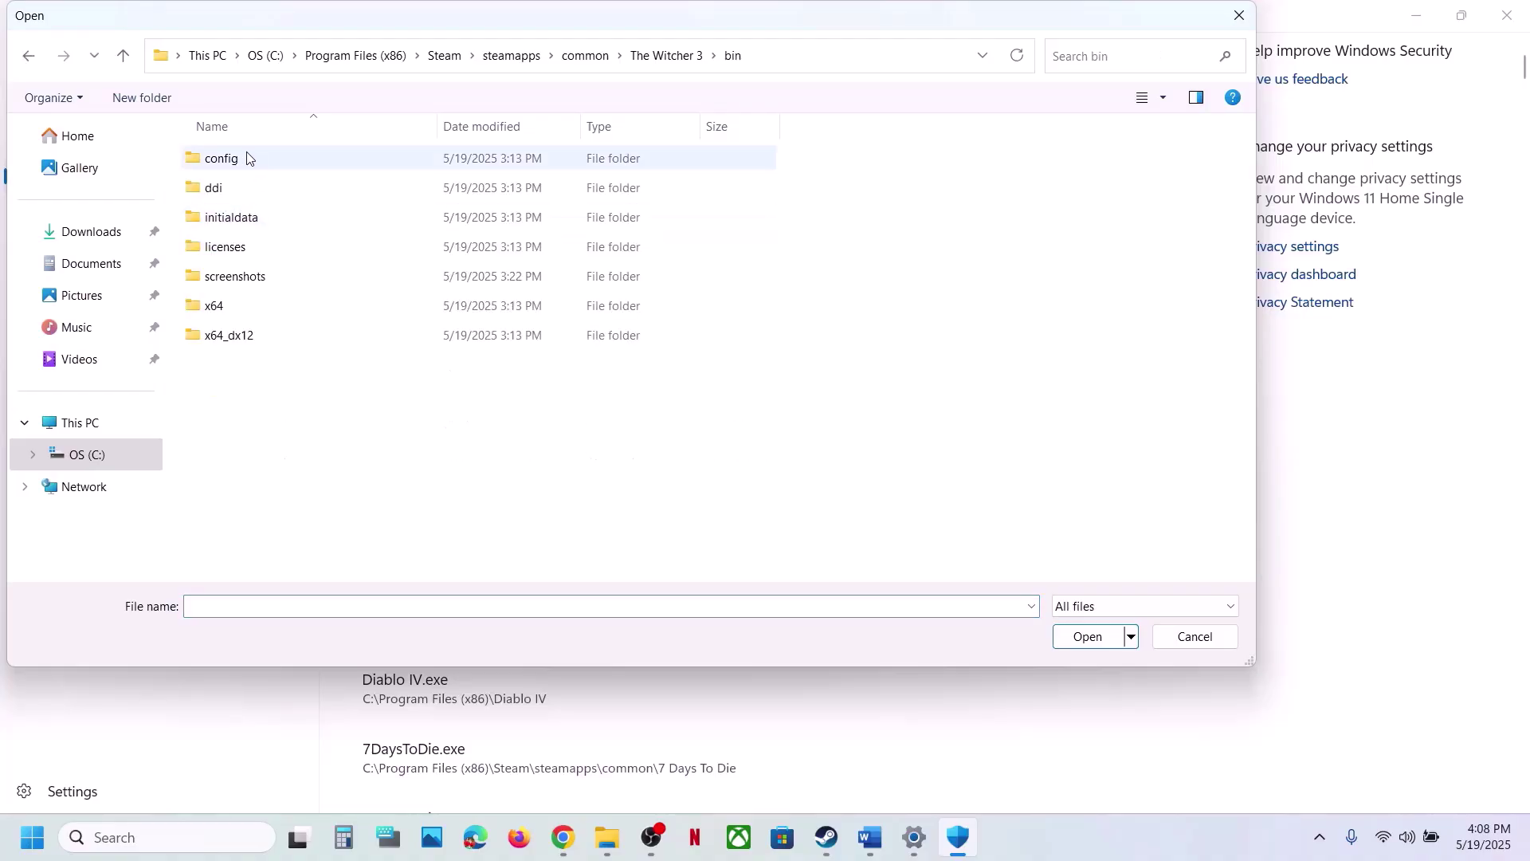
pyautogui.doubleClick(223, 309)
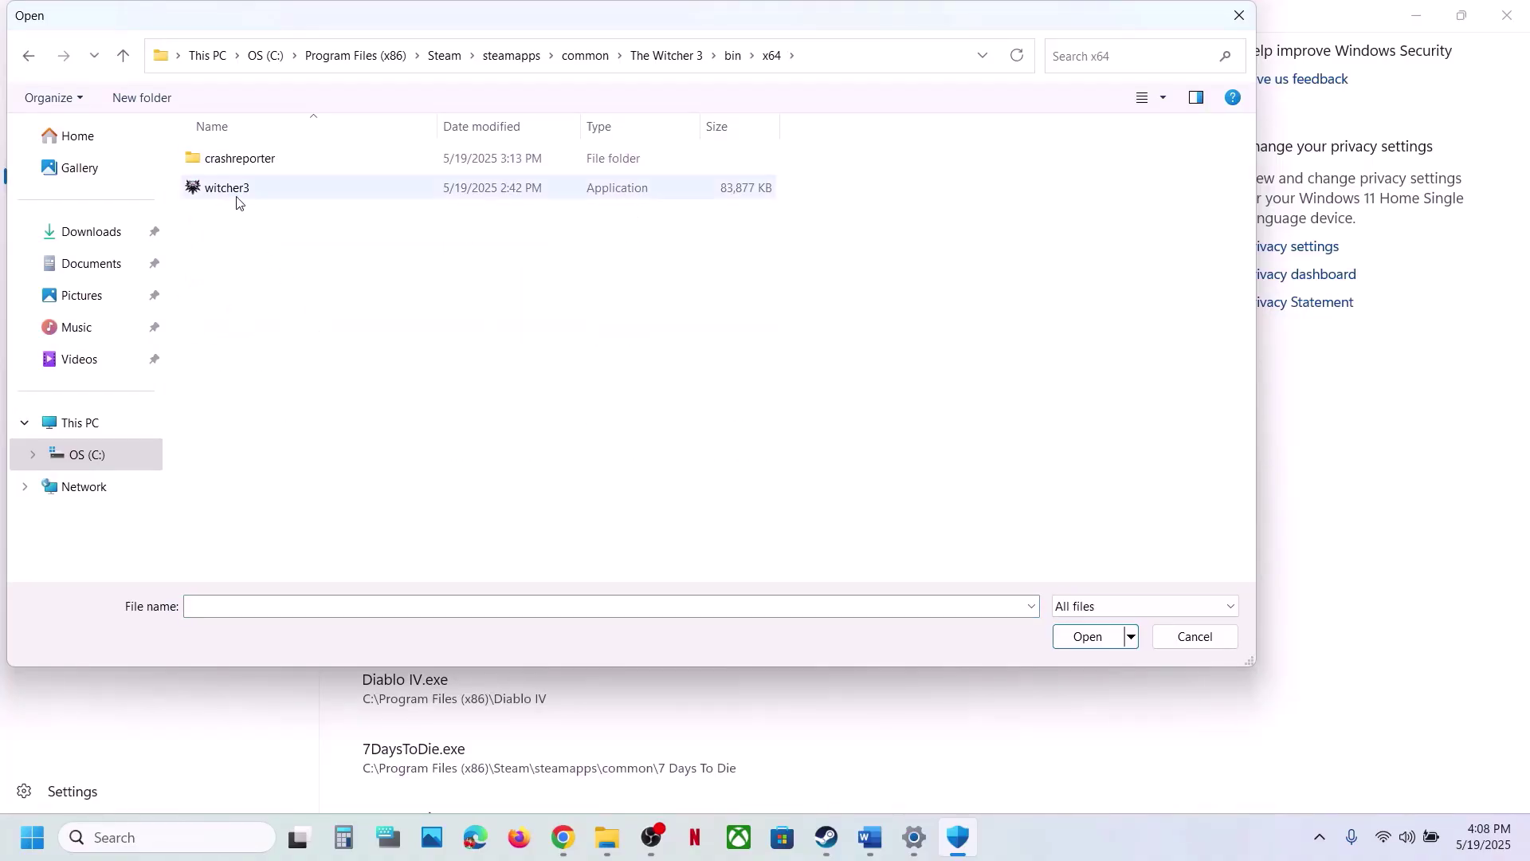
pyautogui.click(236, 196)
pyautogui.click(1084, 636)
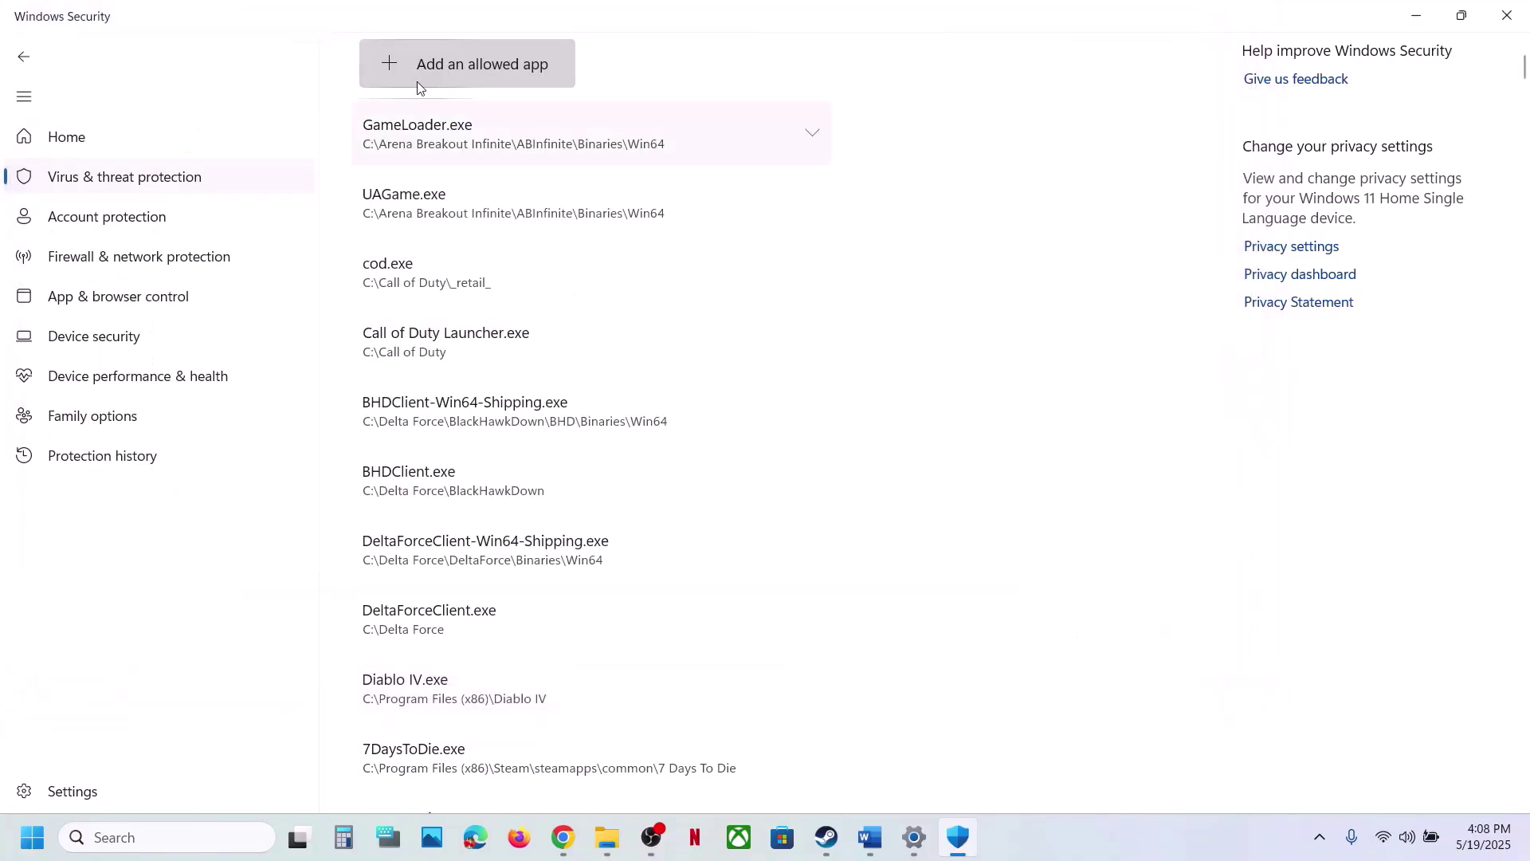
# Step: Allow the witcher3 application from the bin\x64_dx12 folder through Controlled folder access
pyautogui.click(435, 71)
pyautogui.click(471, 145)
pyautogui.click(123, 55)
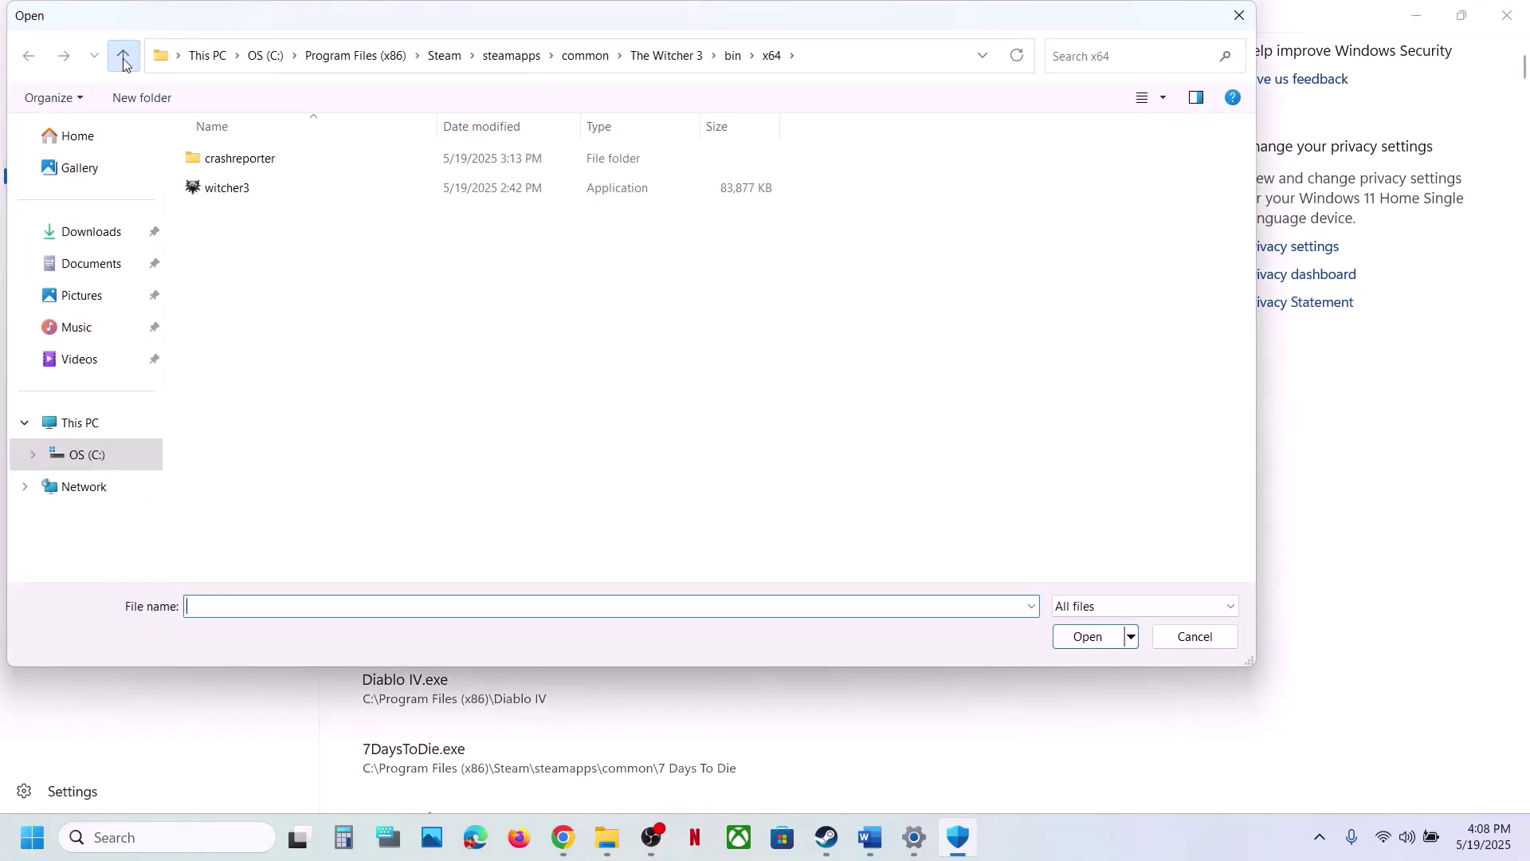
pyautogui.click(272, 334)
pyautogui.doubleClick(273, 334)
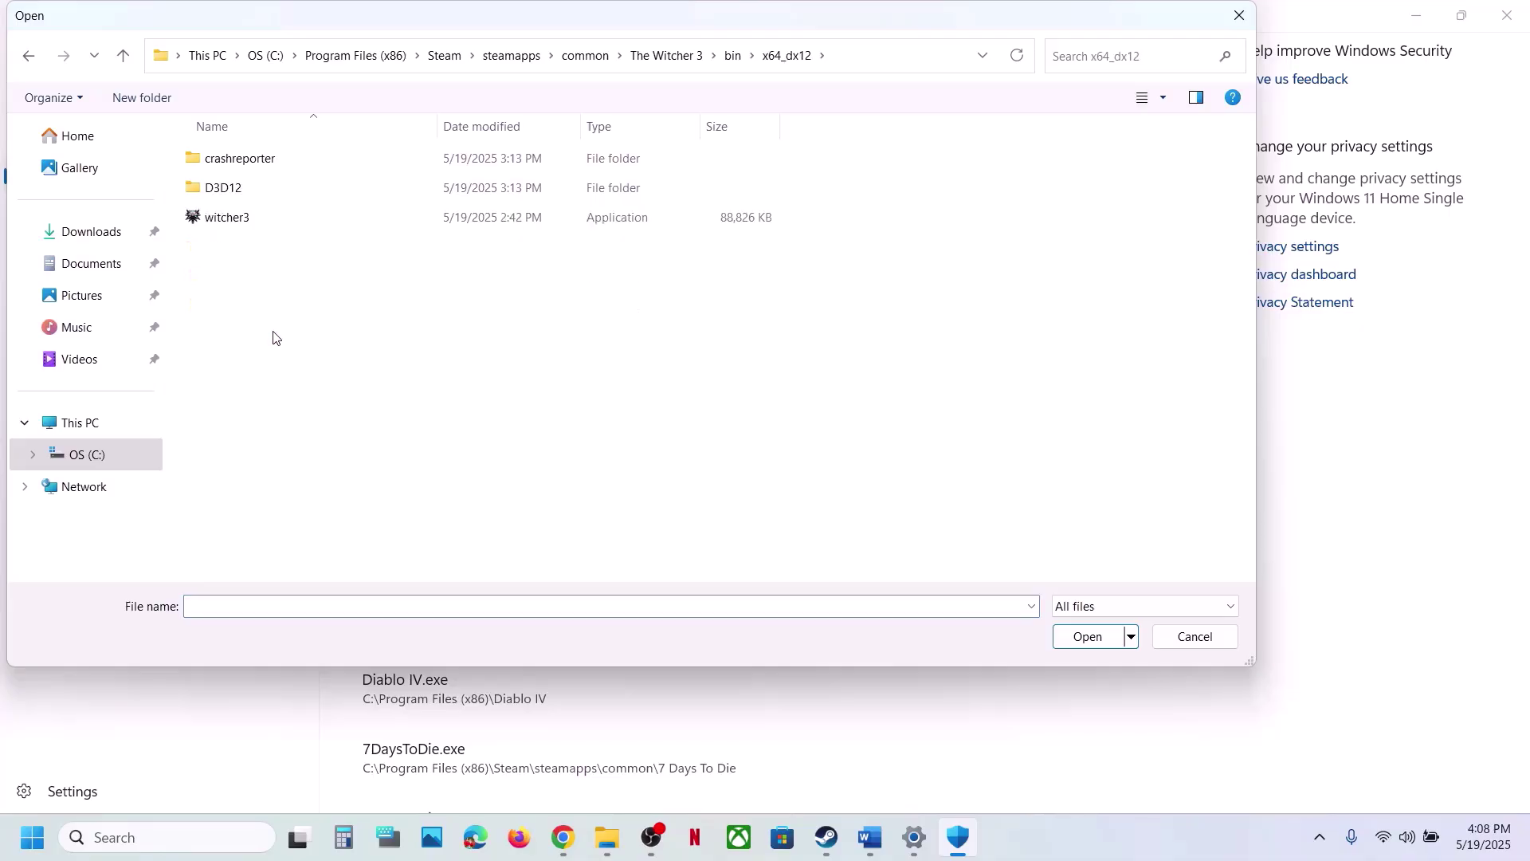
pyautogui.click(220, 223)
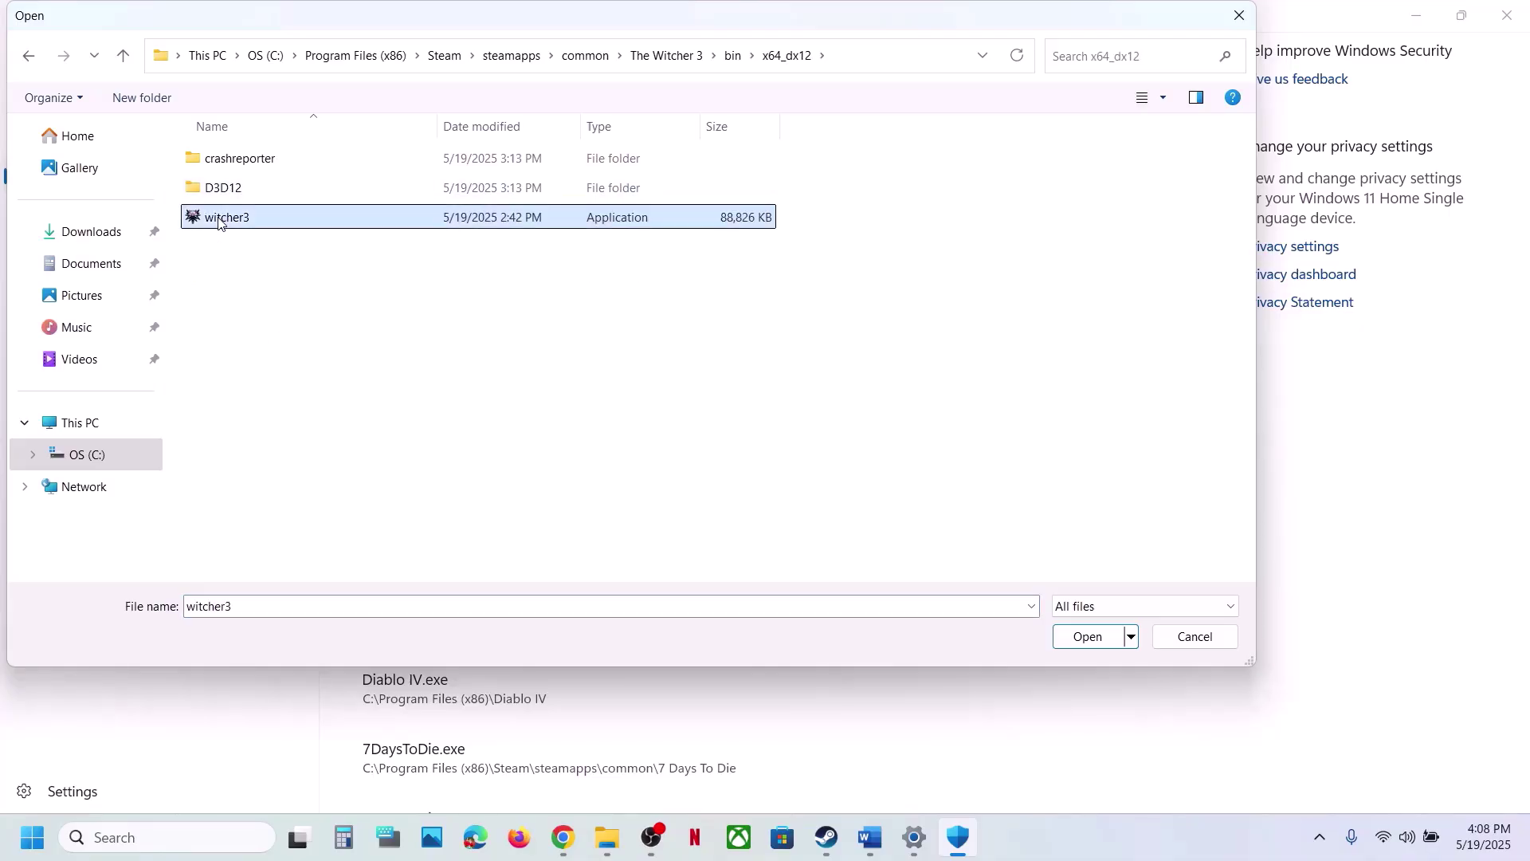
pyautogui.click(1076, 637)
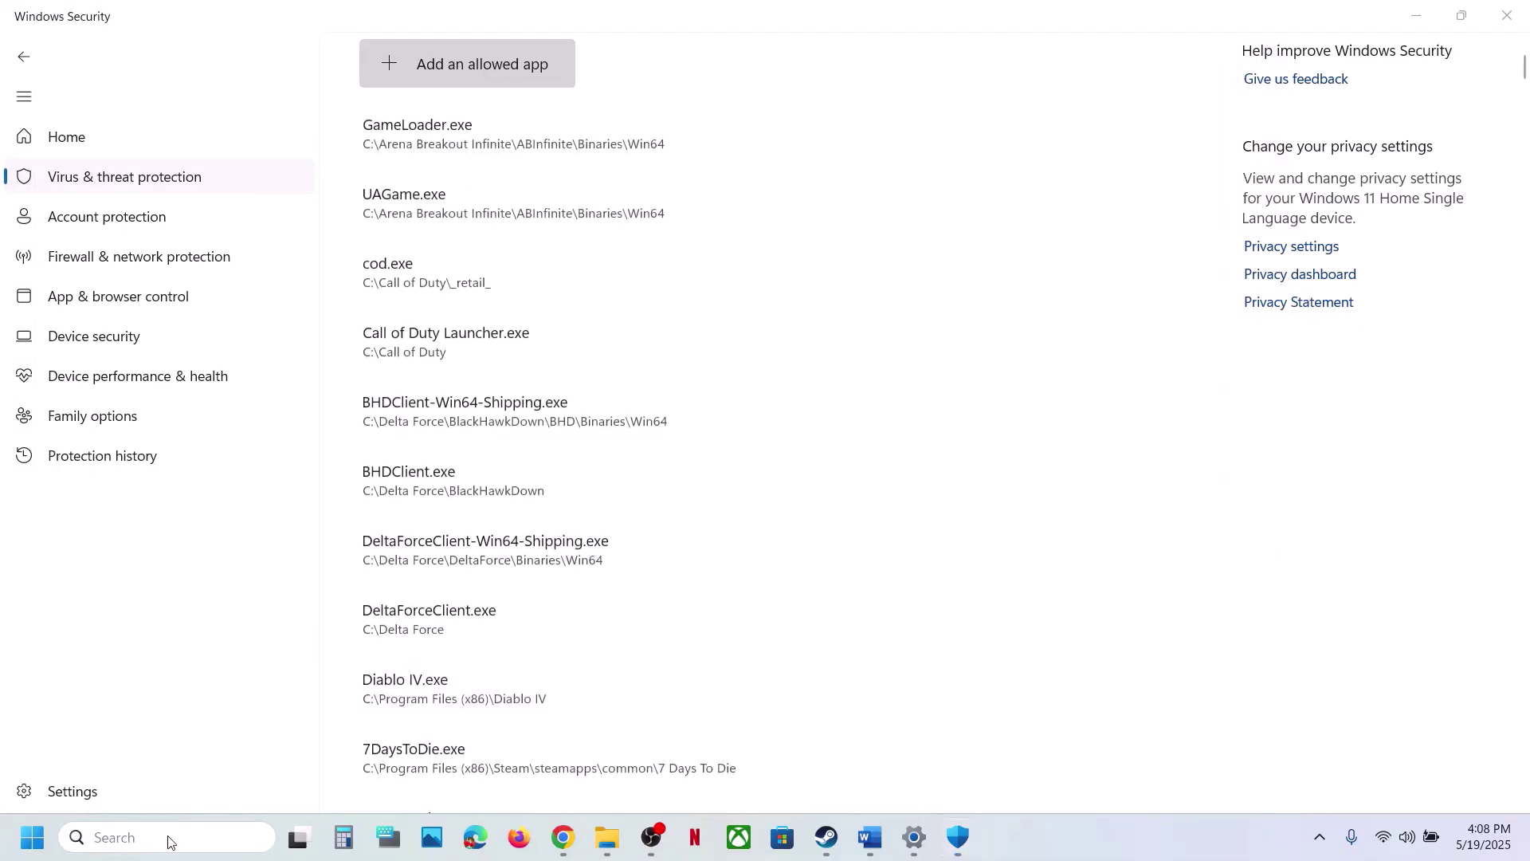
# Step: Open Windows Defender Firewall's allowed apps list through Control Panel's System and Security section and unlock it for changes
pyautogui.click(169, 842)
pyautogui.write('control')
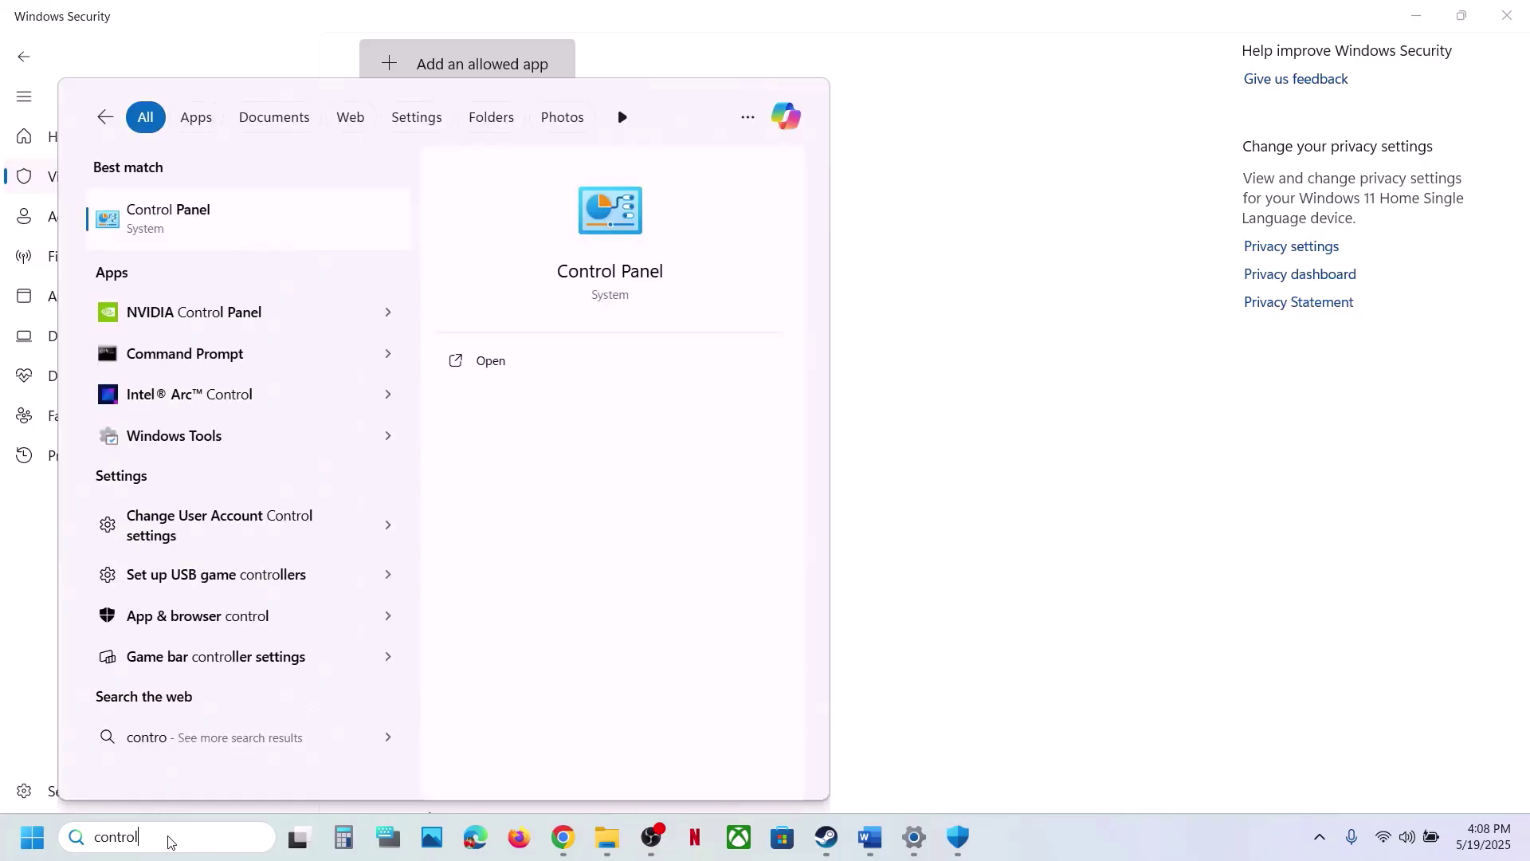
pyautogui.press('Escape')
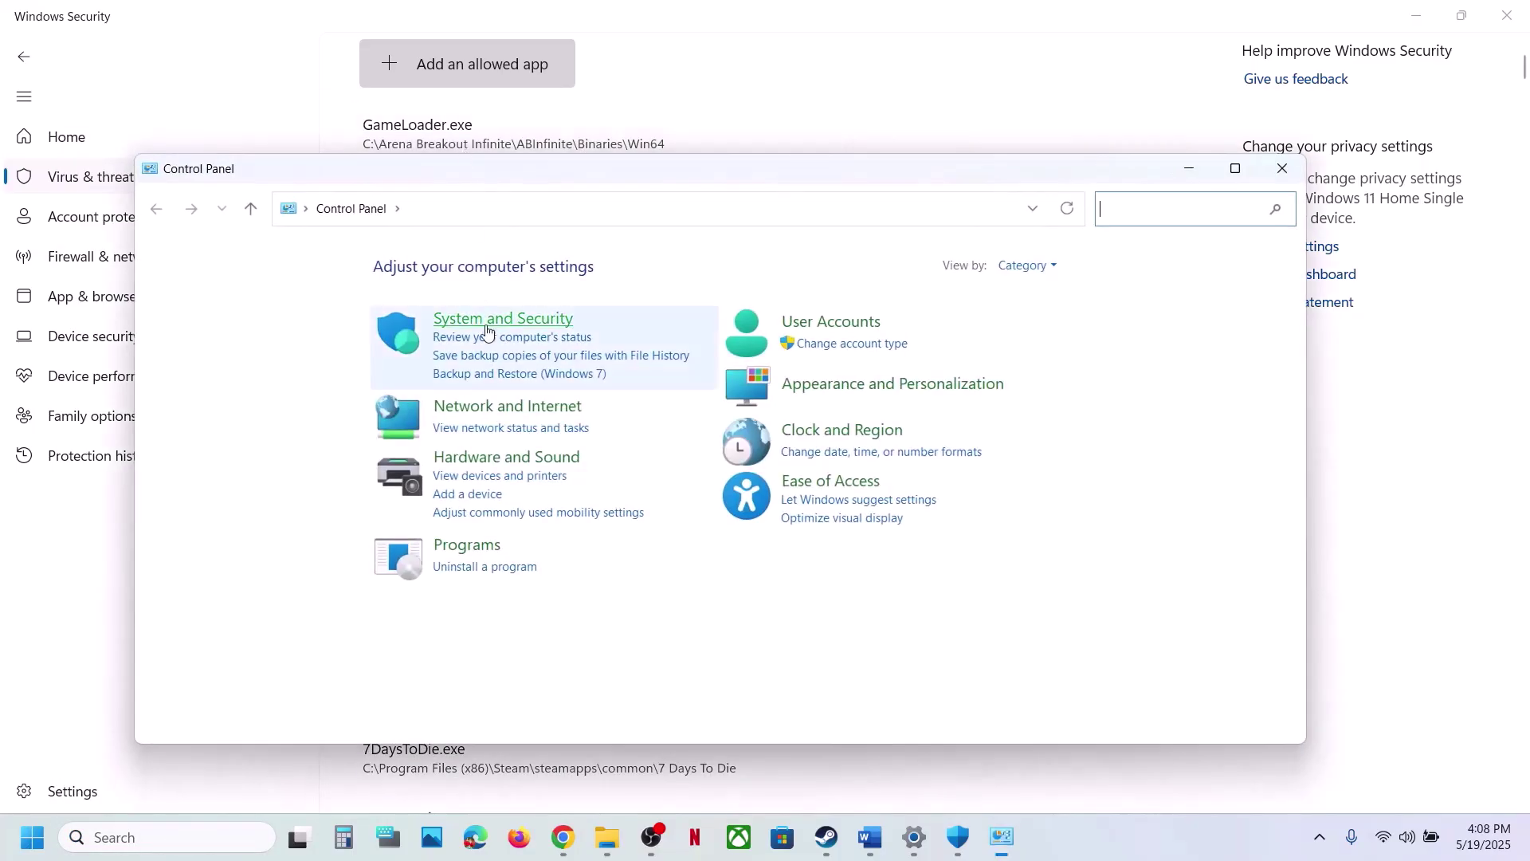
pyautogui.click(489, 320)
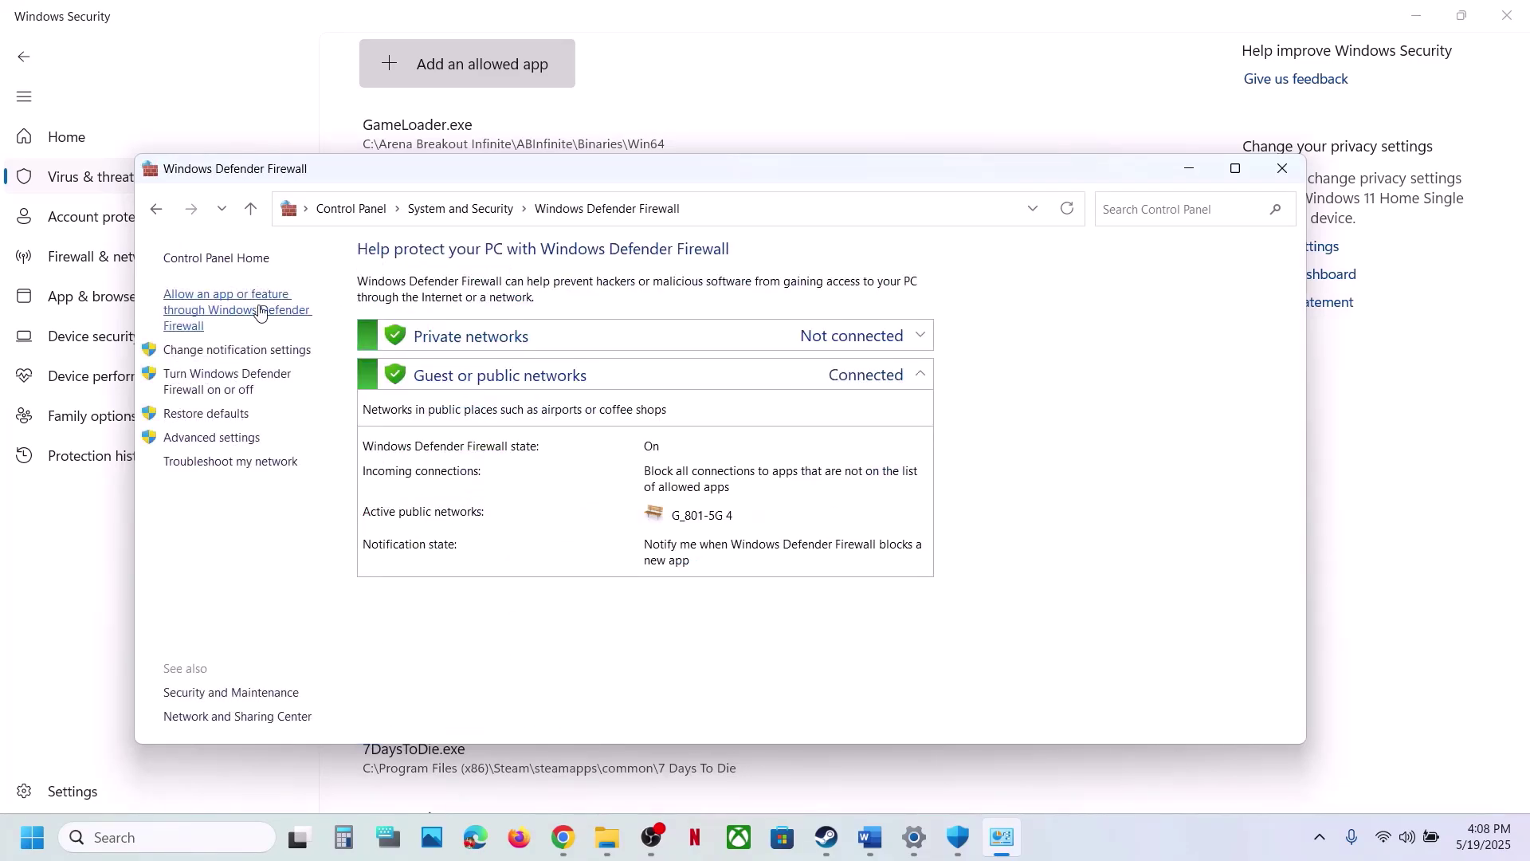
pyautogui.click(255, 313)
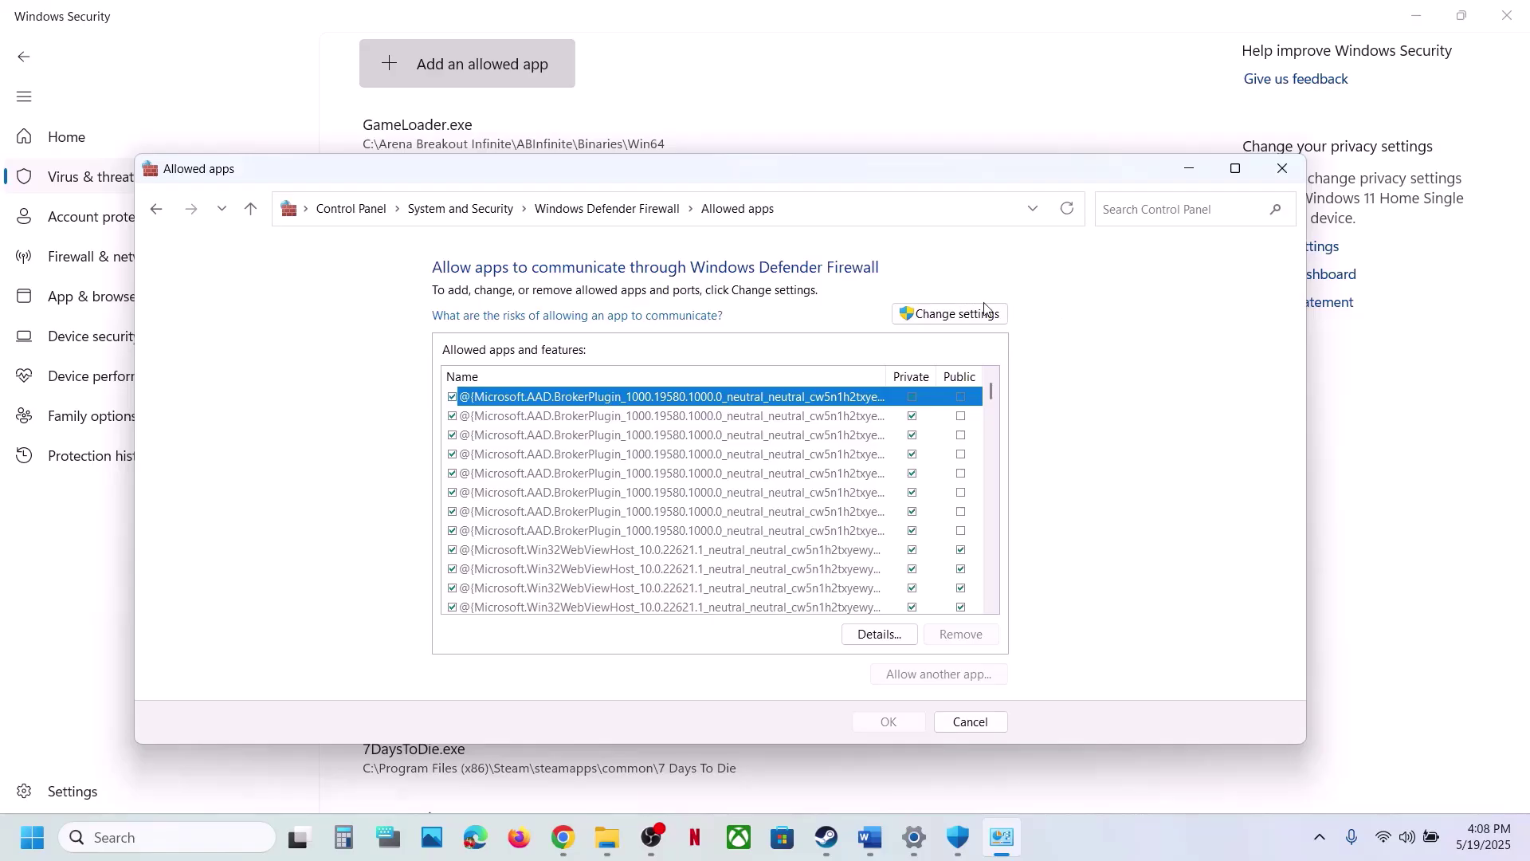
pyautogui.click(985, 313)
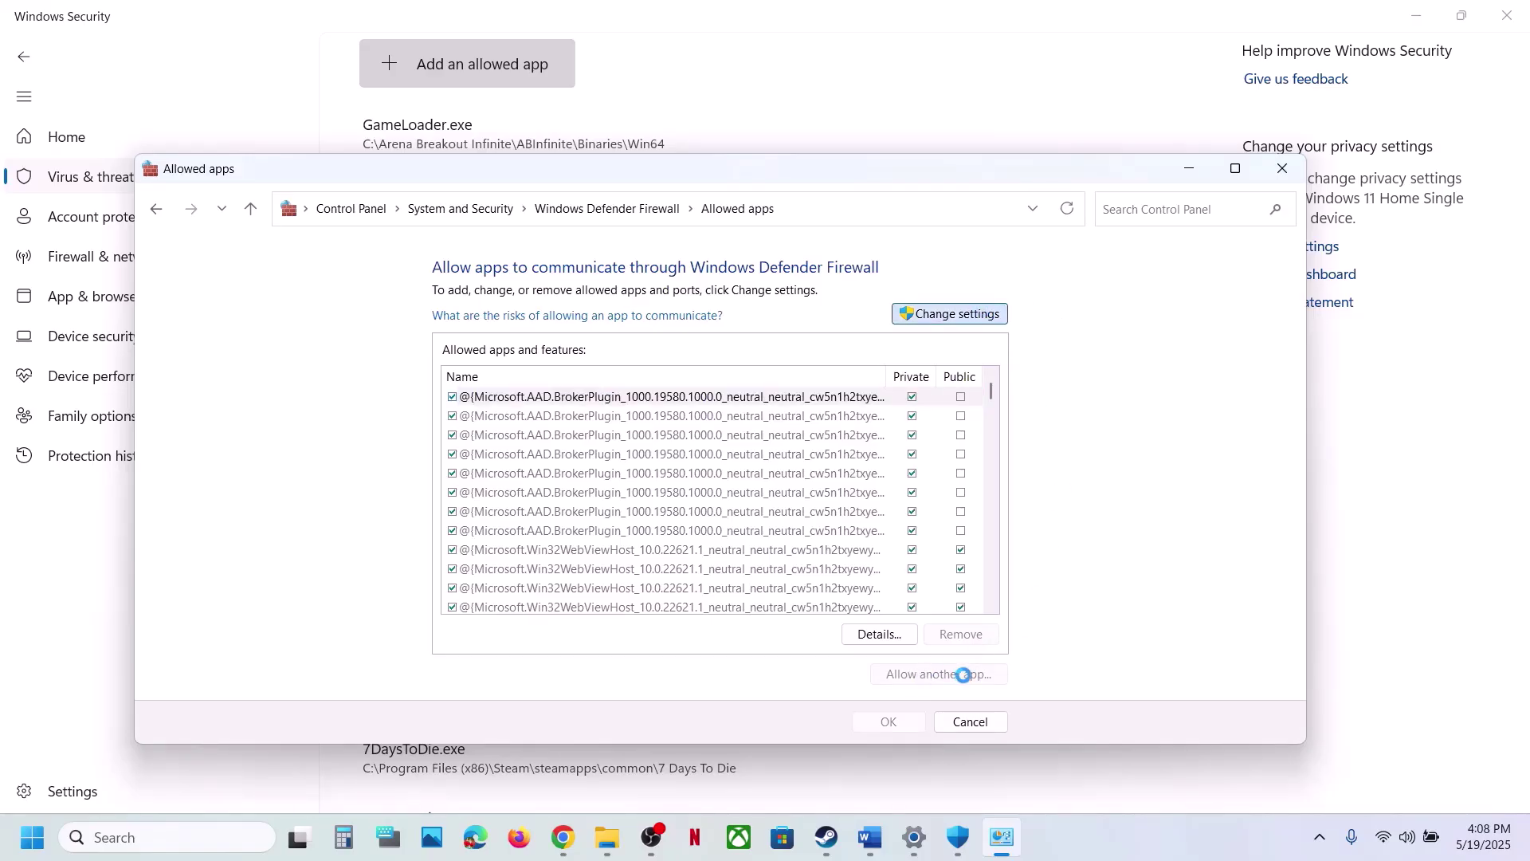
# Step: Add the witcher3 application from The Witcher 3's bin\x64 folder to the firewall's allowed apps
pyautogui.click(954, 676)
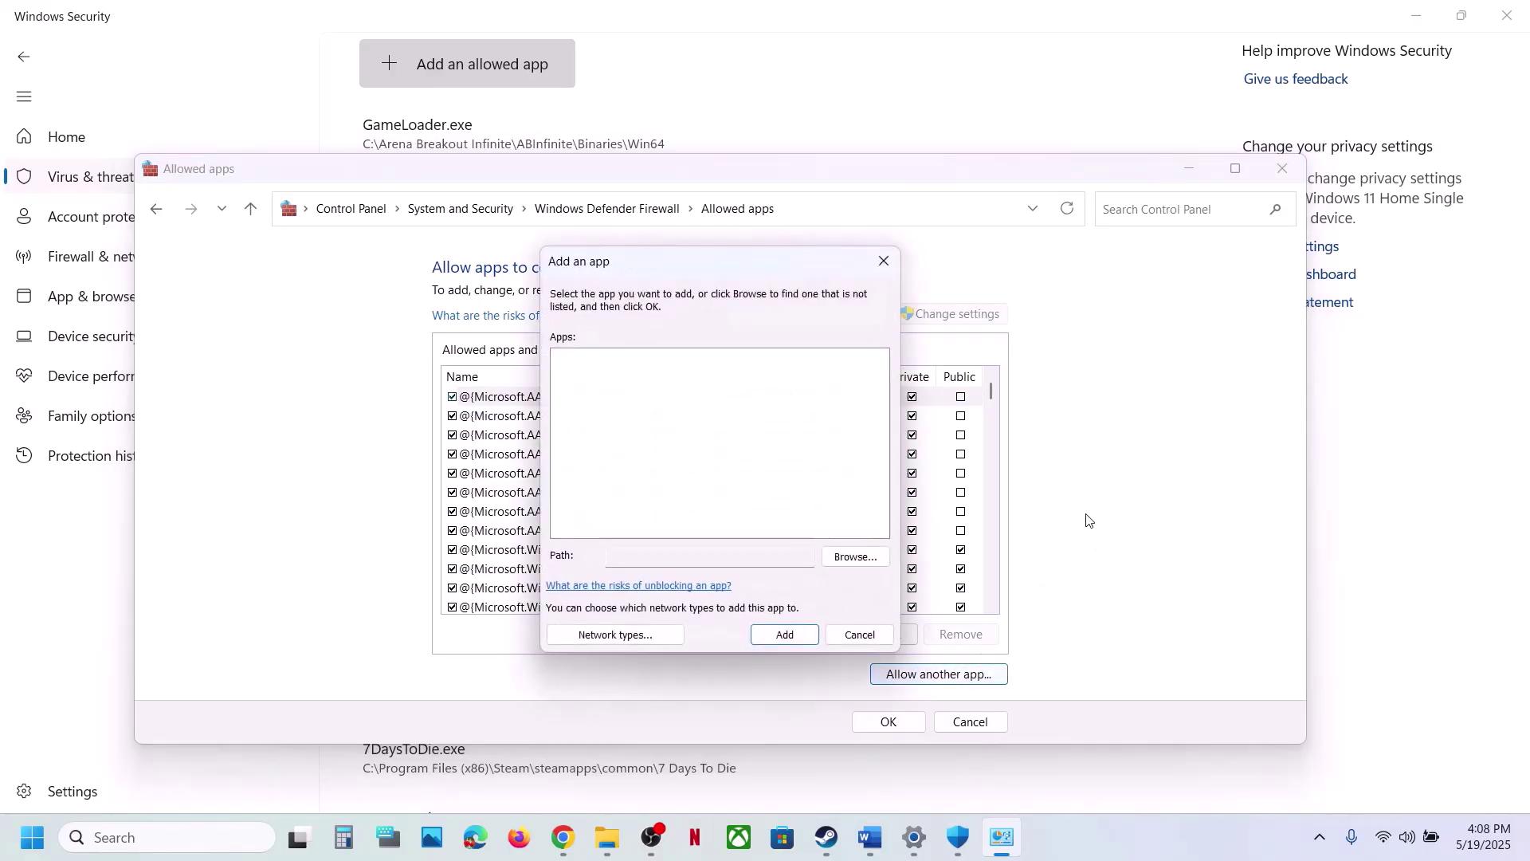
pyautogui.click(855, 562)
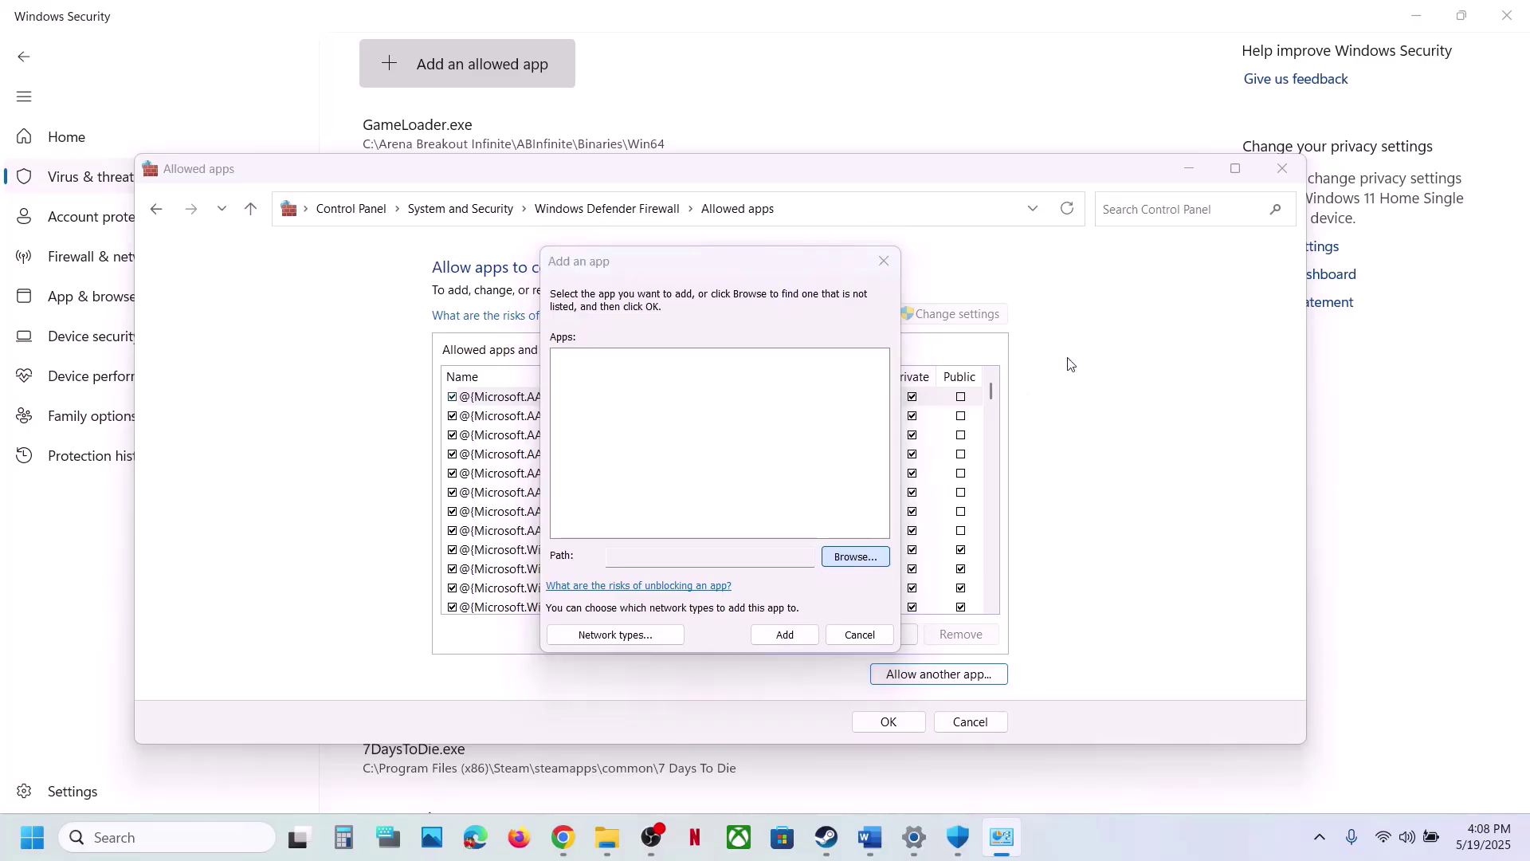
pyautogui.click(896, 249)
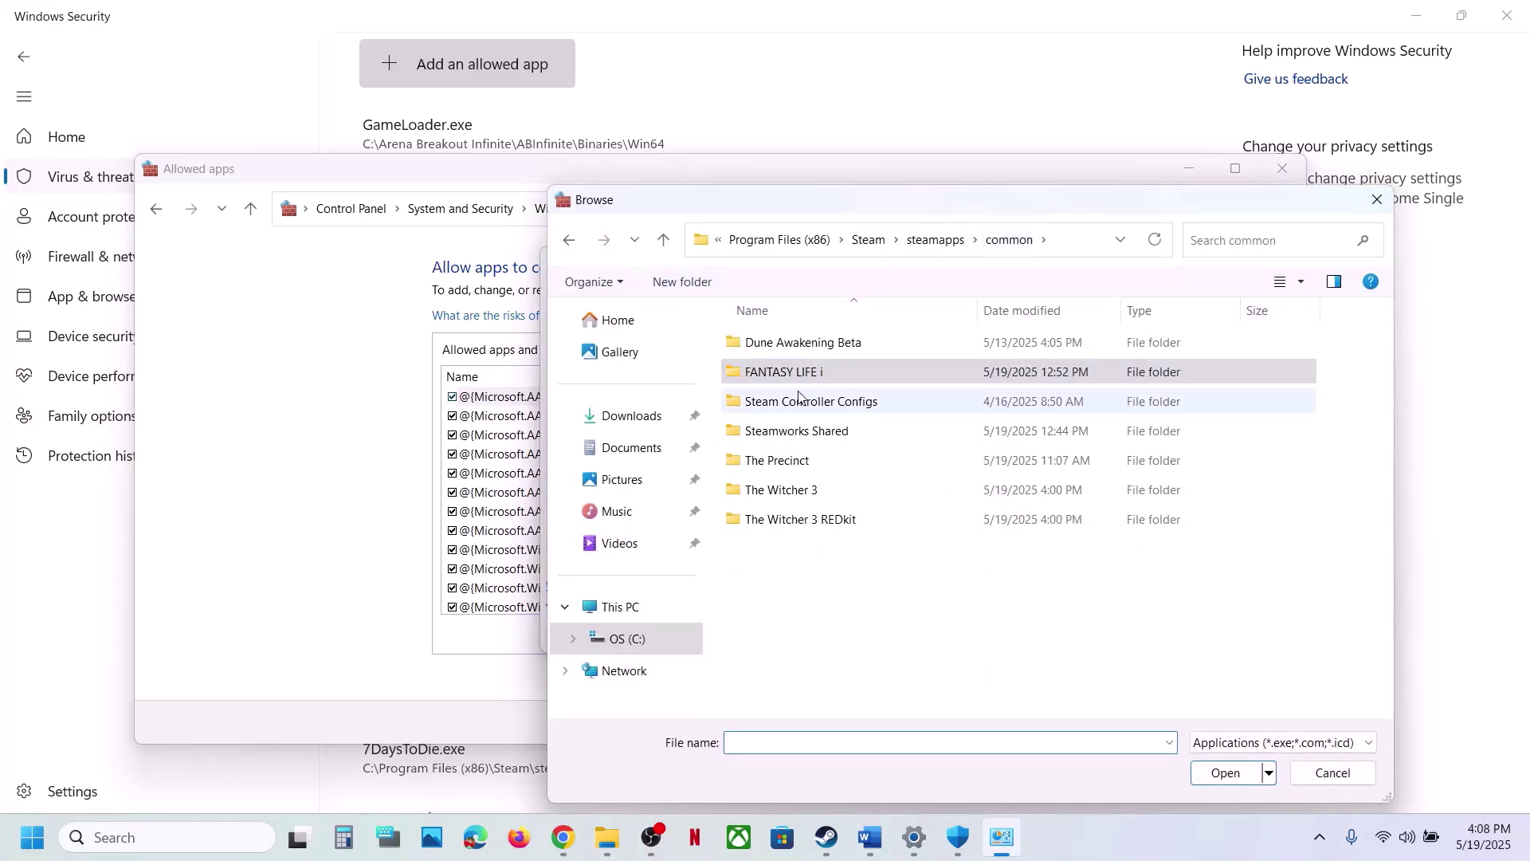
pyautogui.doubleClick(785, 488)
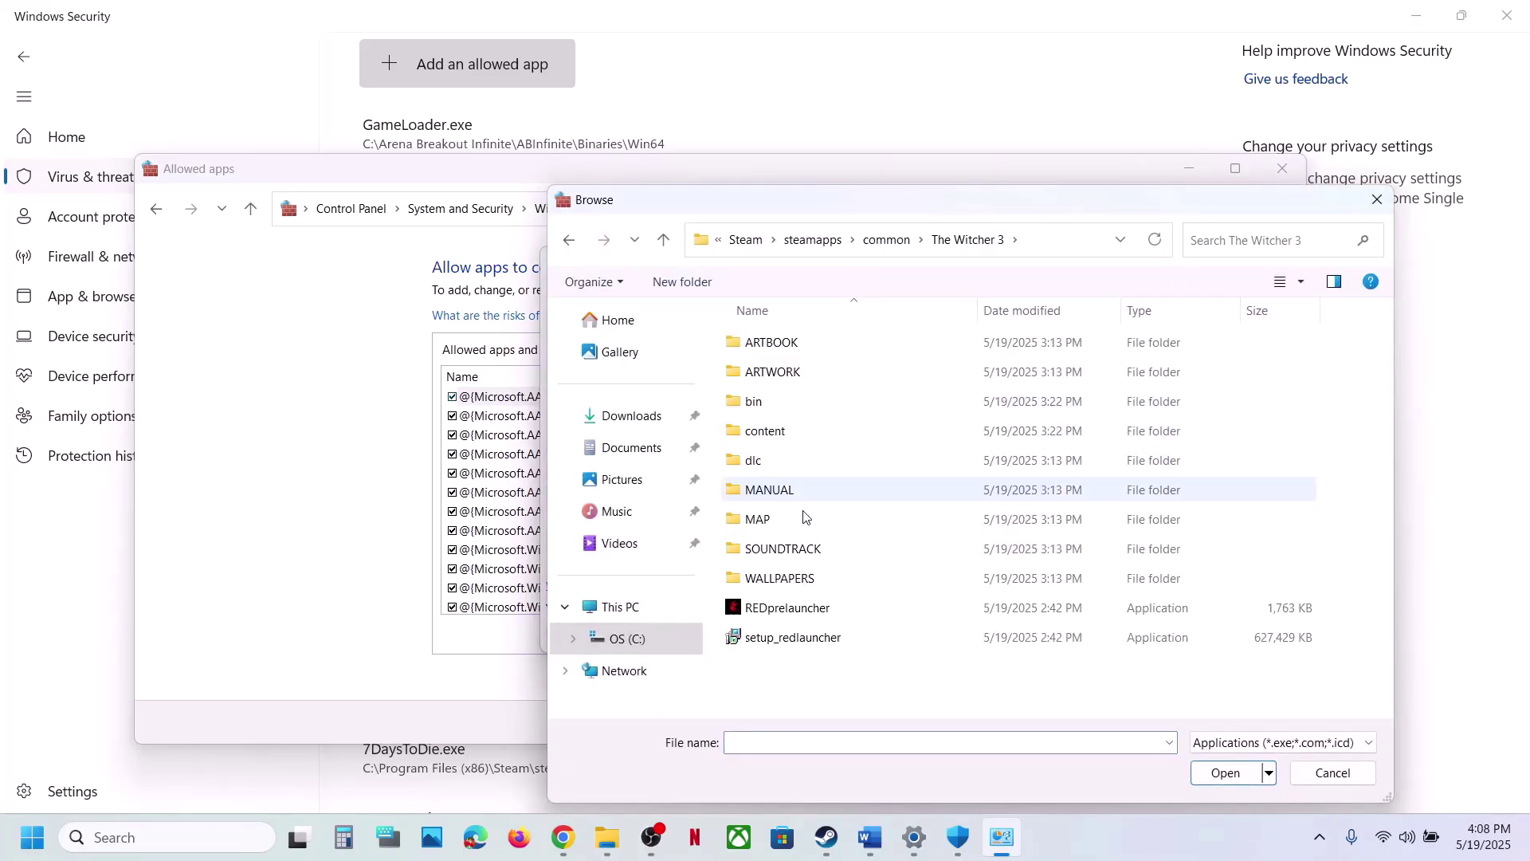
pyautogui.click(757, 408)
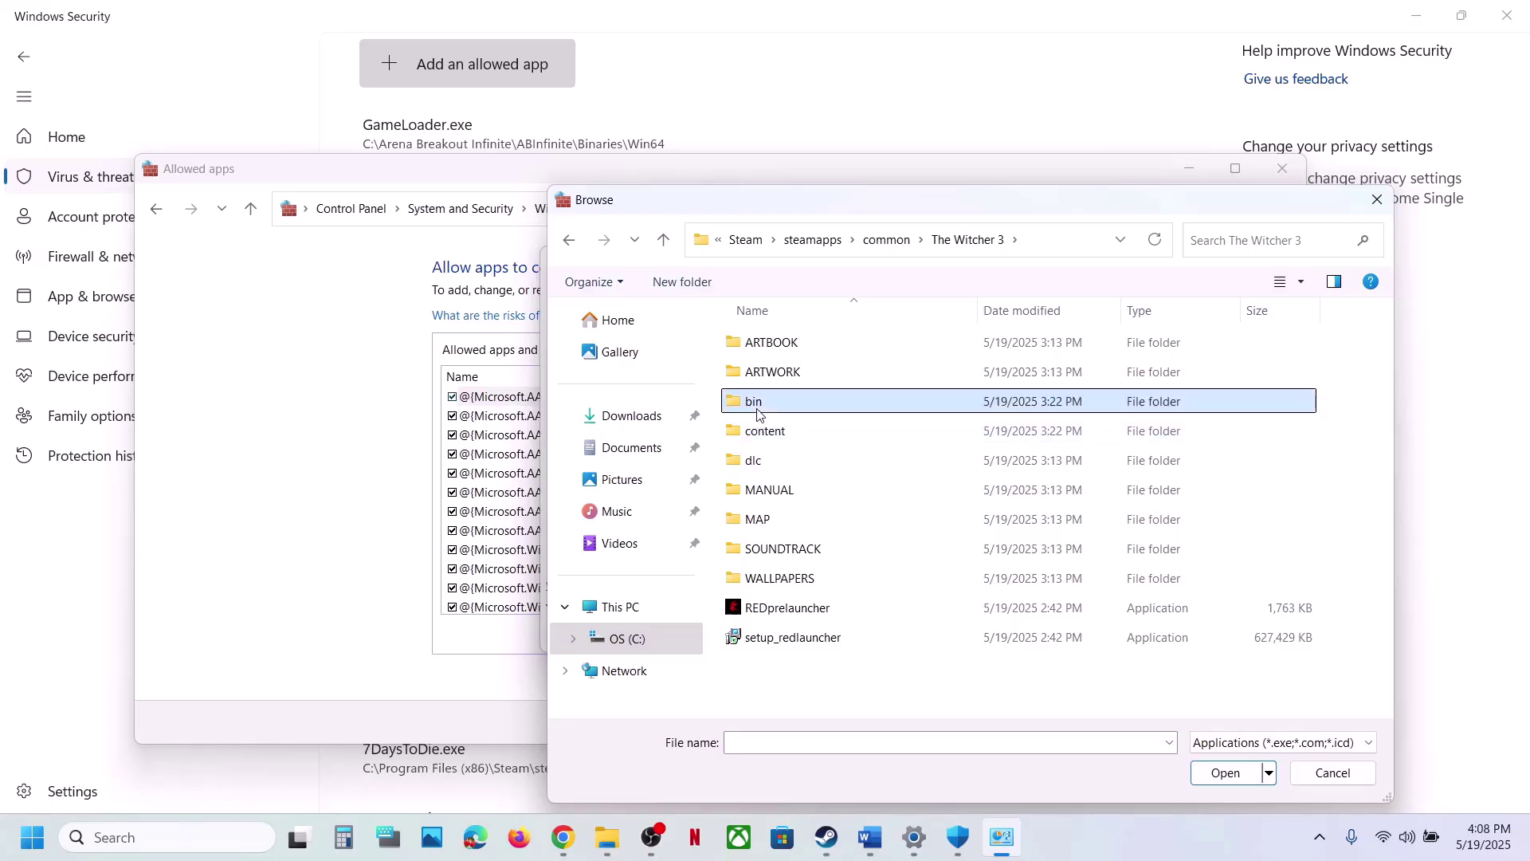
pyautogui.doubleClick(757, 411)
pyautogui.doubleClick(762, 490)
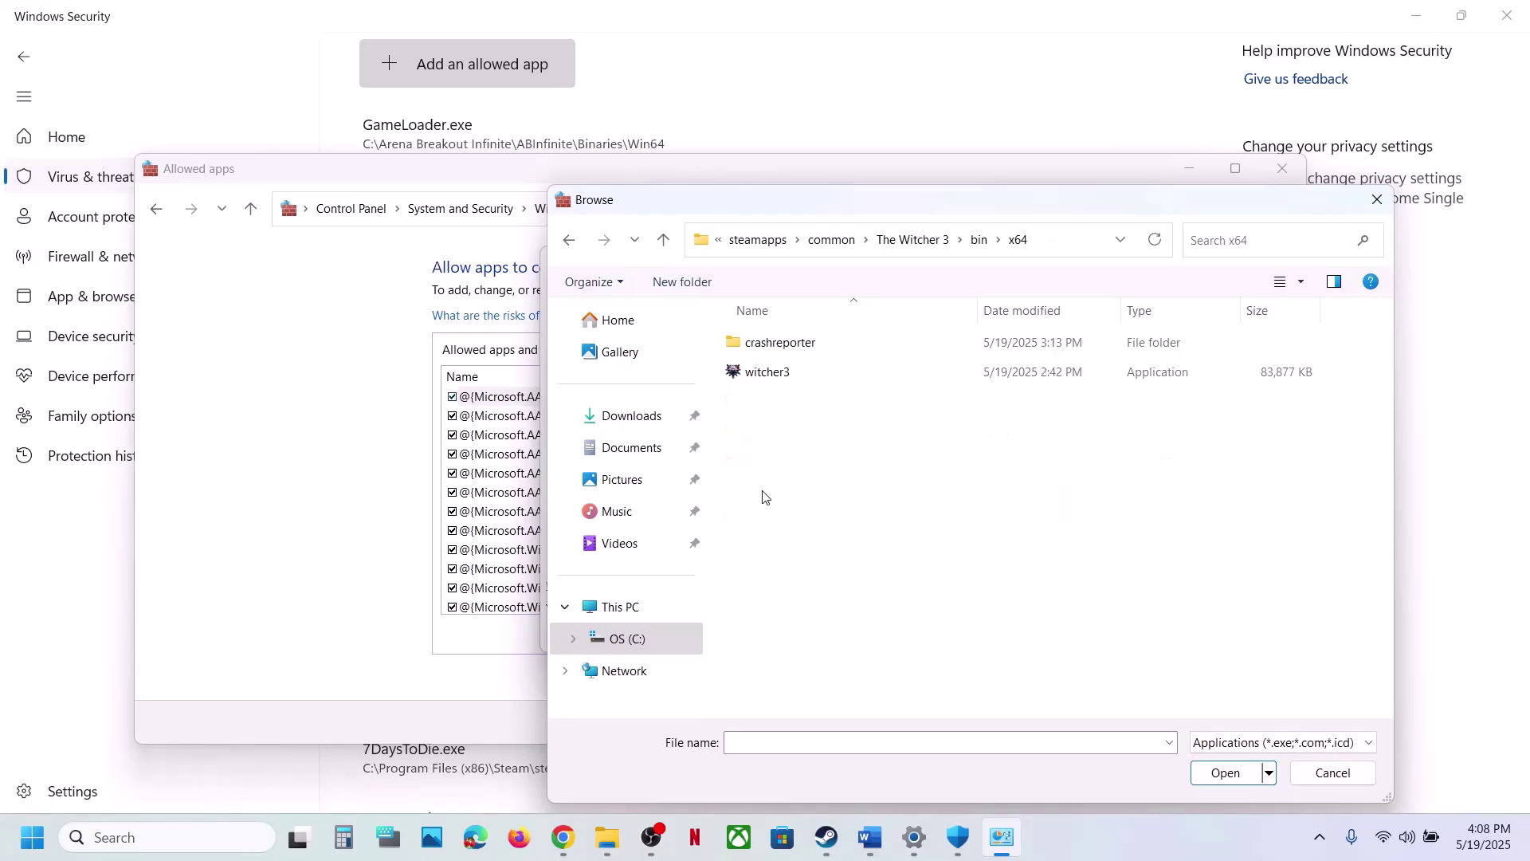
pyautogui.click(779, 374)
pyautogui.click(1211, 774)
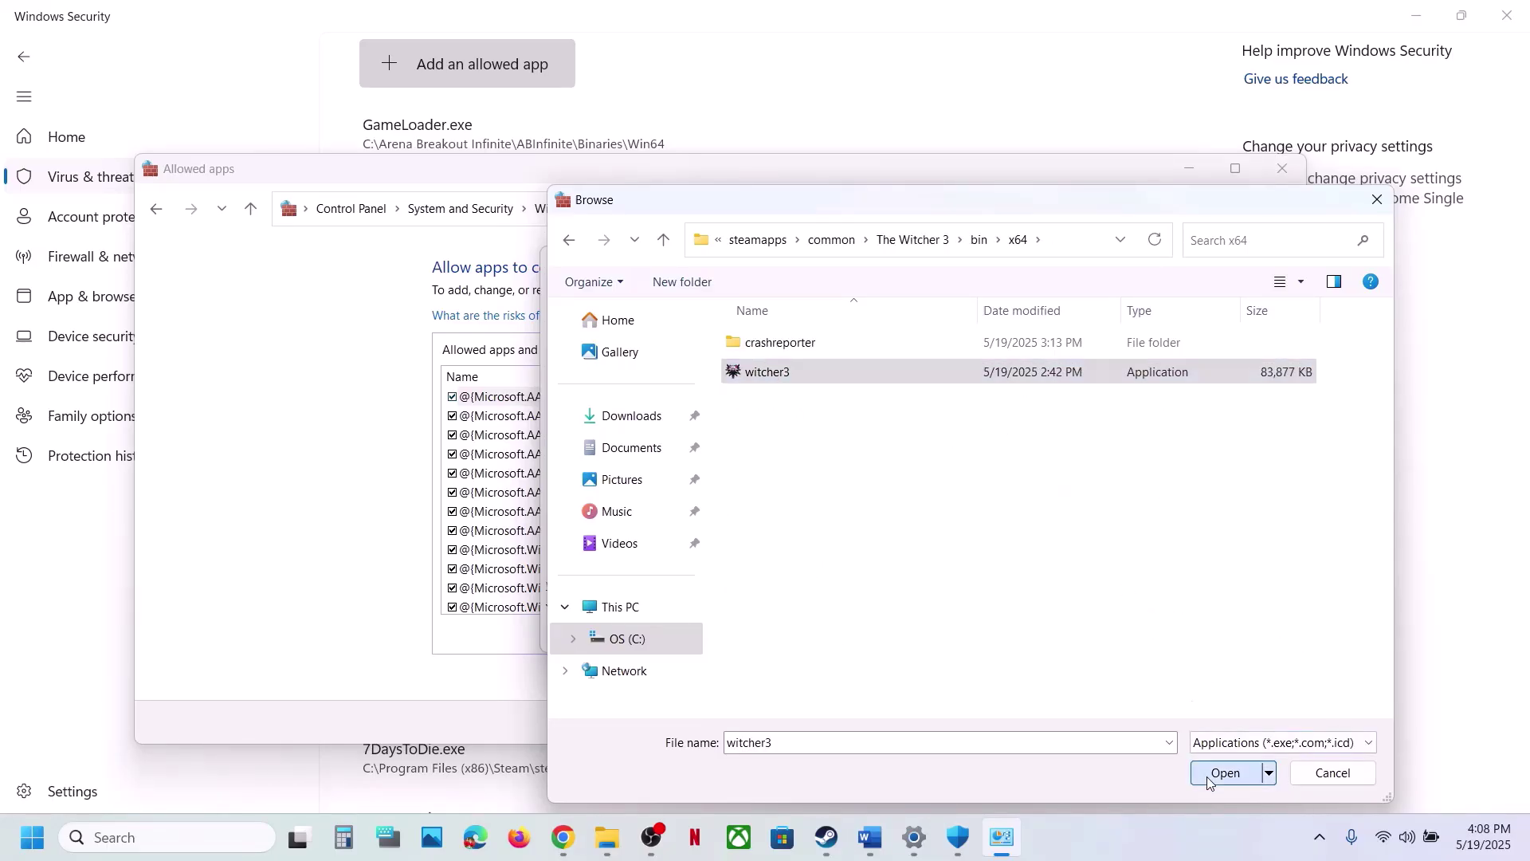
pyautogui.click(771, 634)
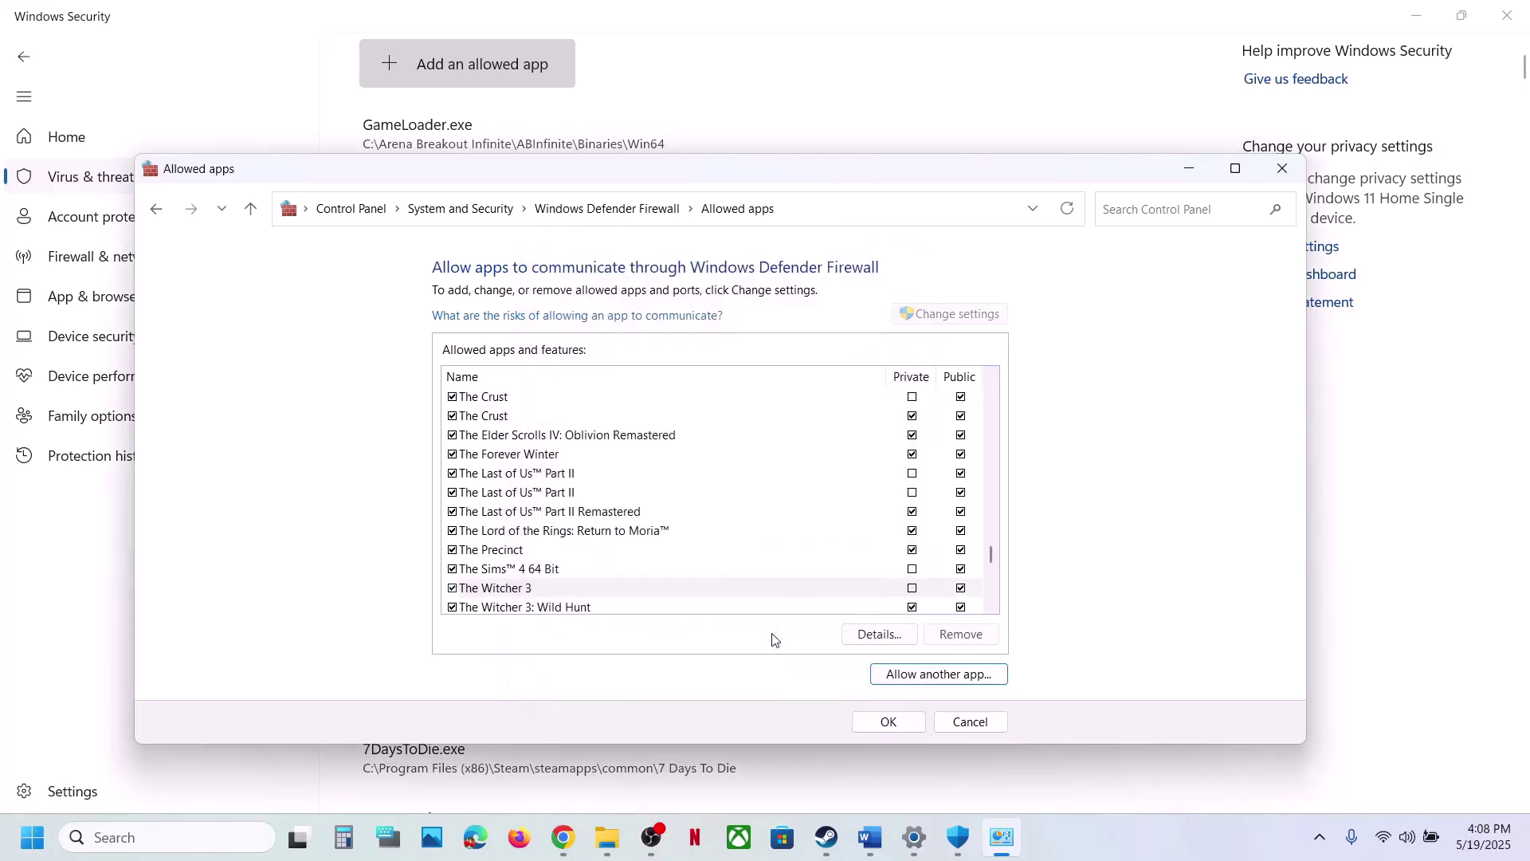
# Step: Add the witcher3 application from the bin\x64_dx12 folder to the firewall's allowed apps
pyautogui.click(924, 674)
pyautogui.click(868, 562)
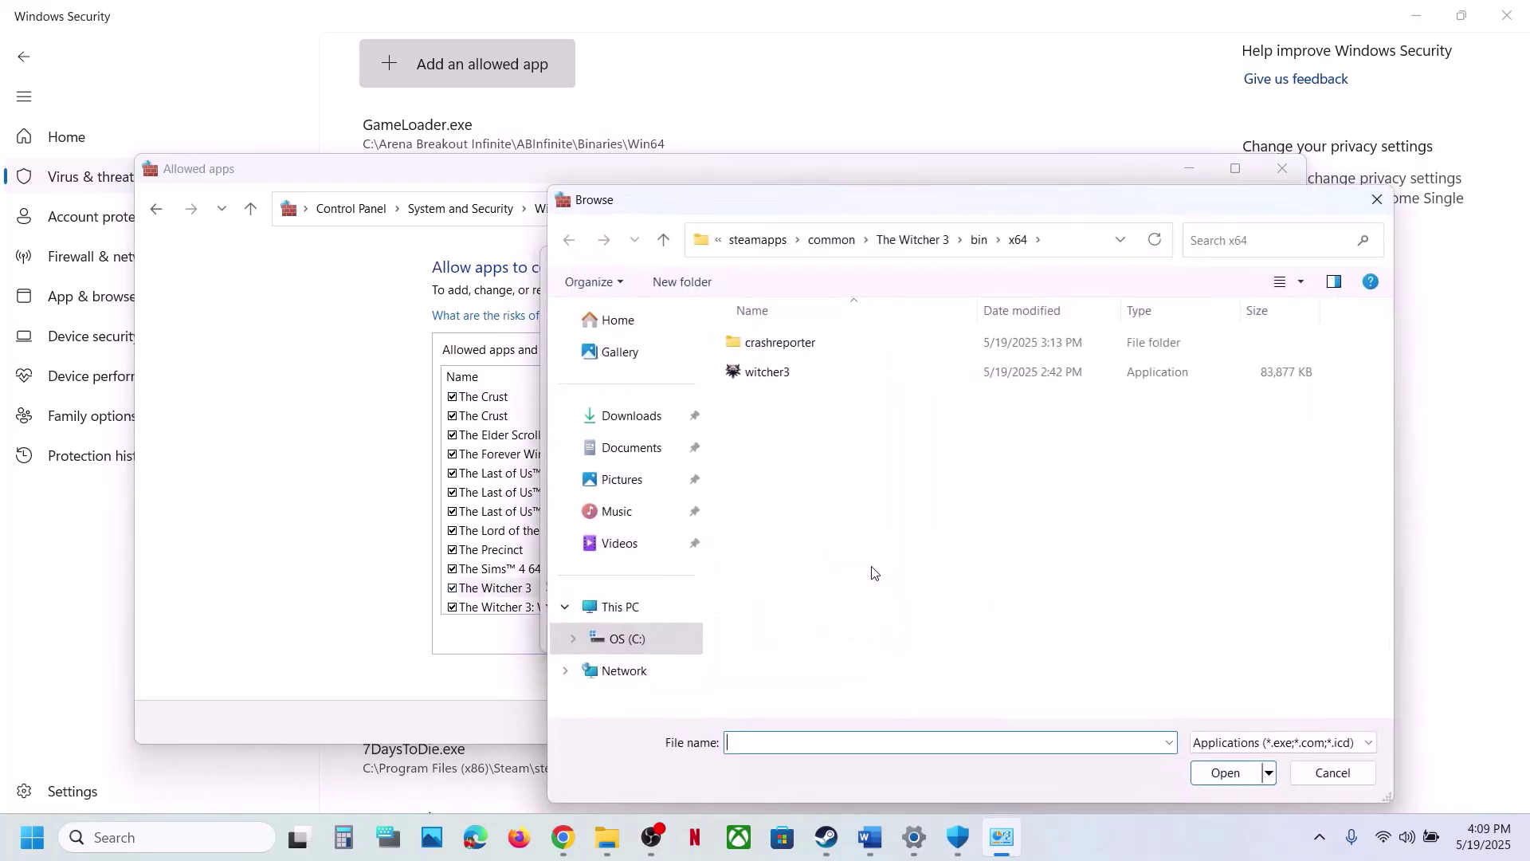
pyautogui.click(665, 243)
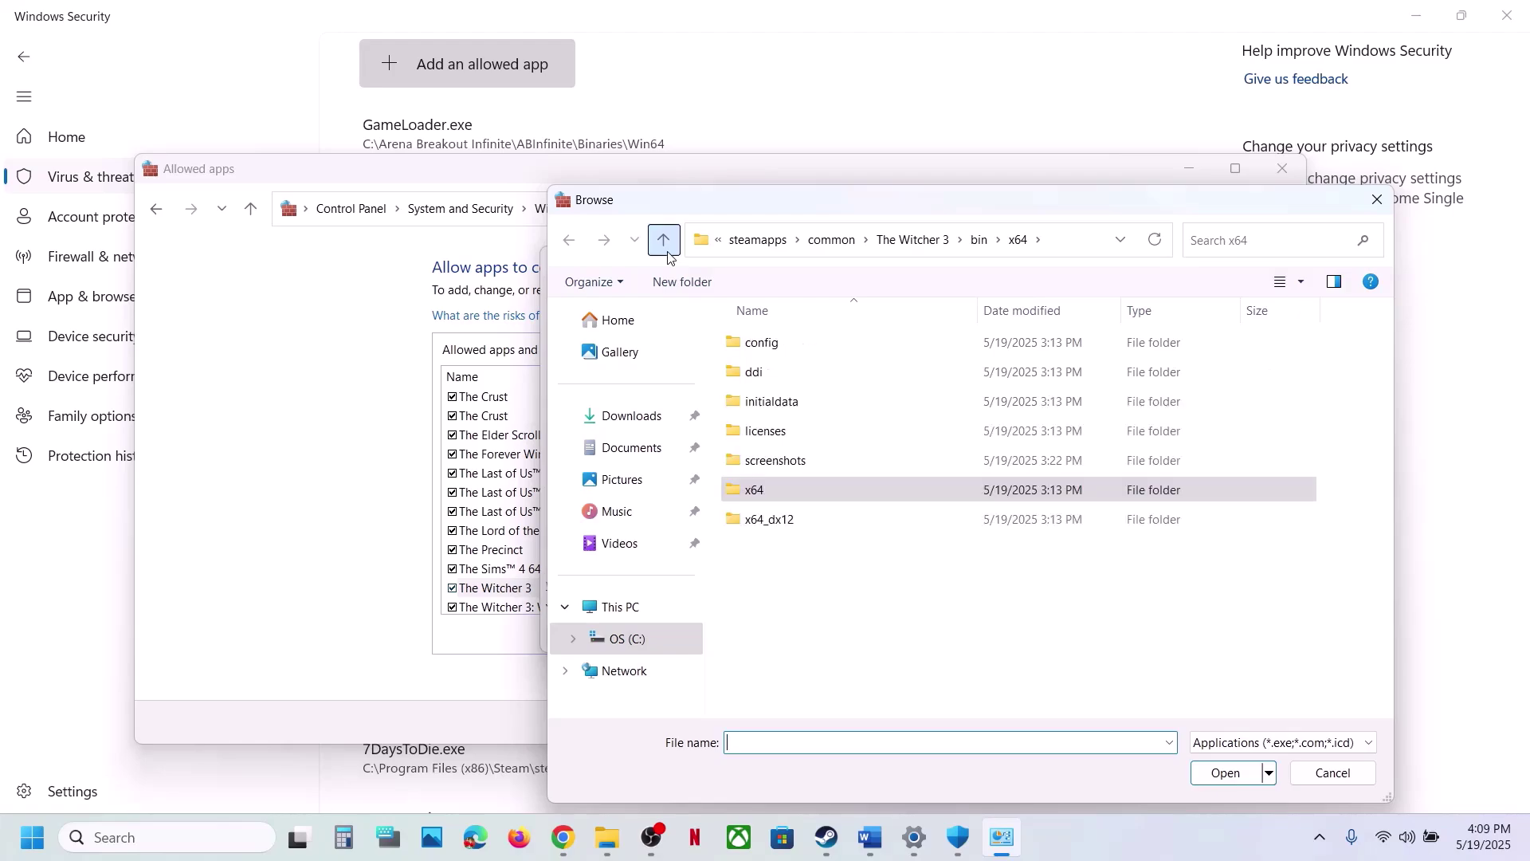
pyautogui.doubleClick(761, 520)
pyautogui.click(769, 404)
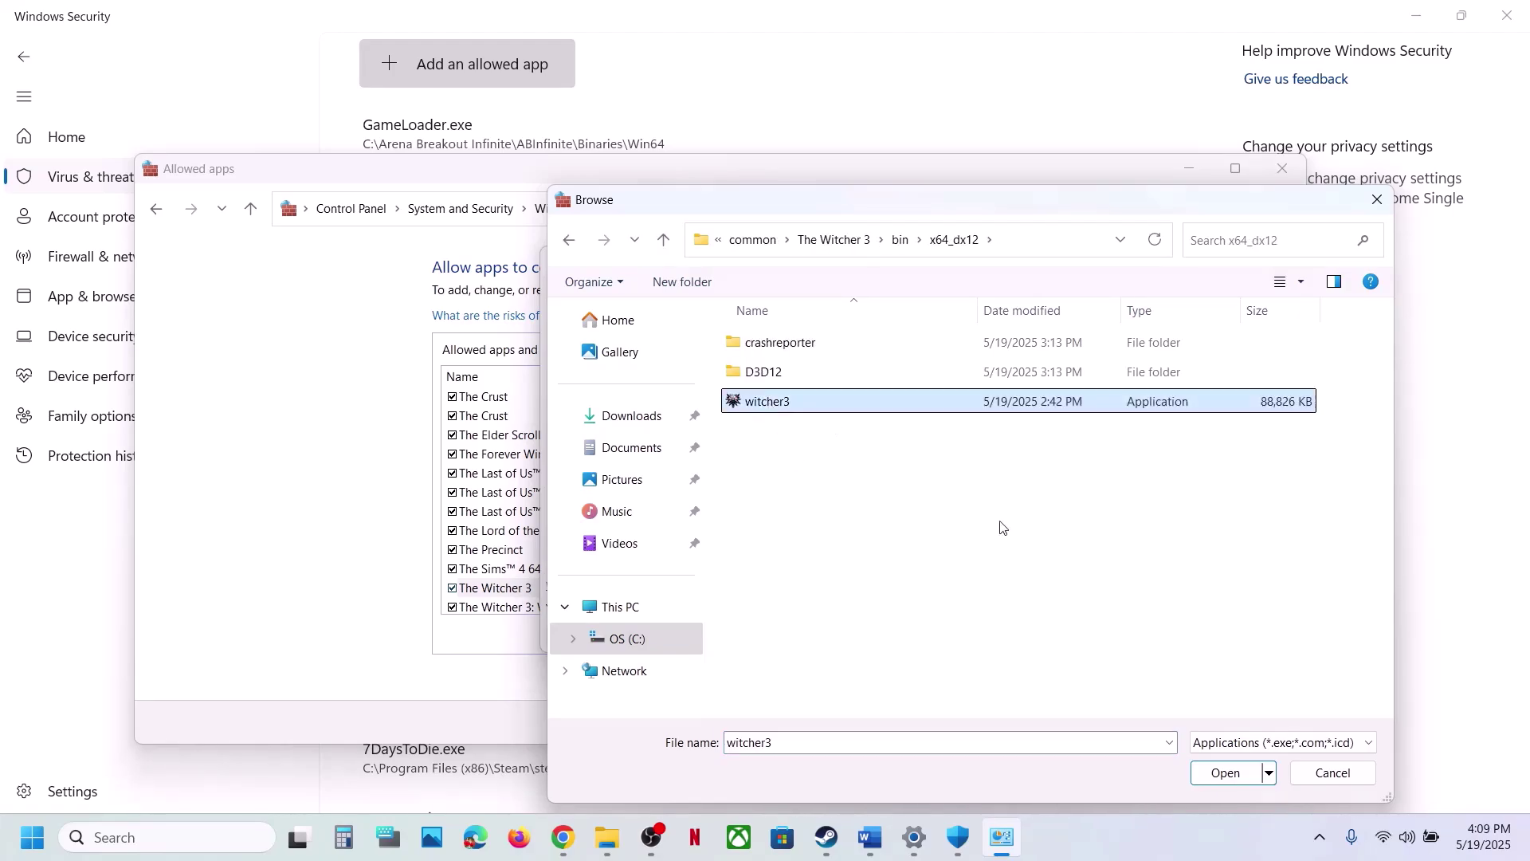
pyautogui.click(1221, 773)
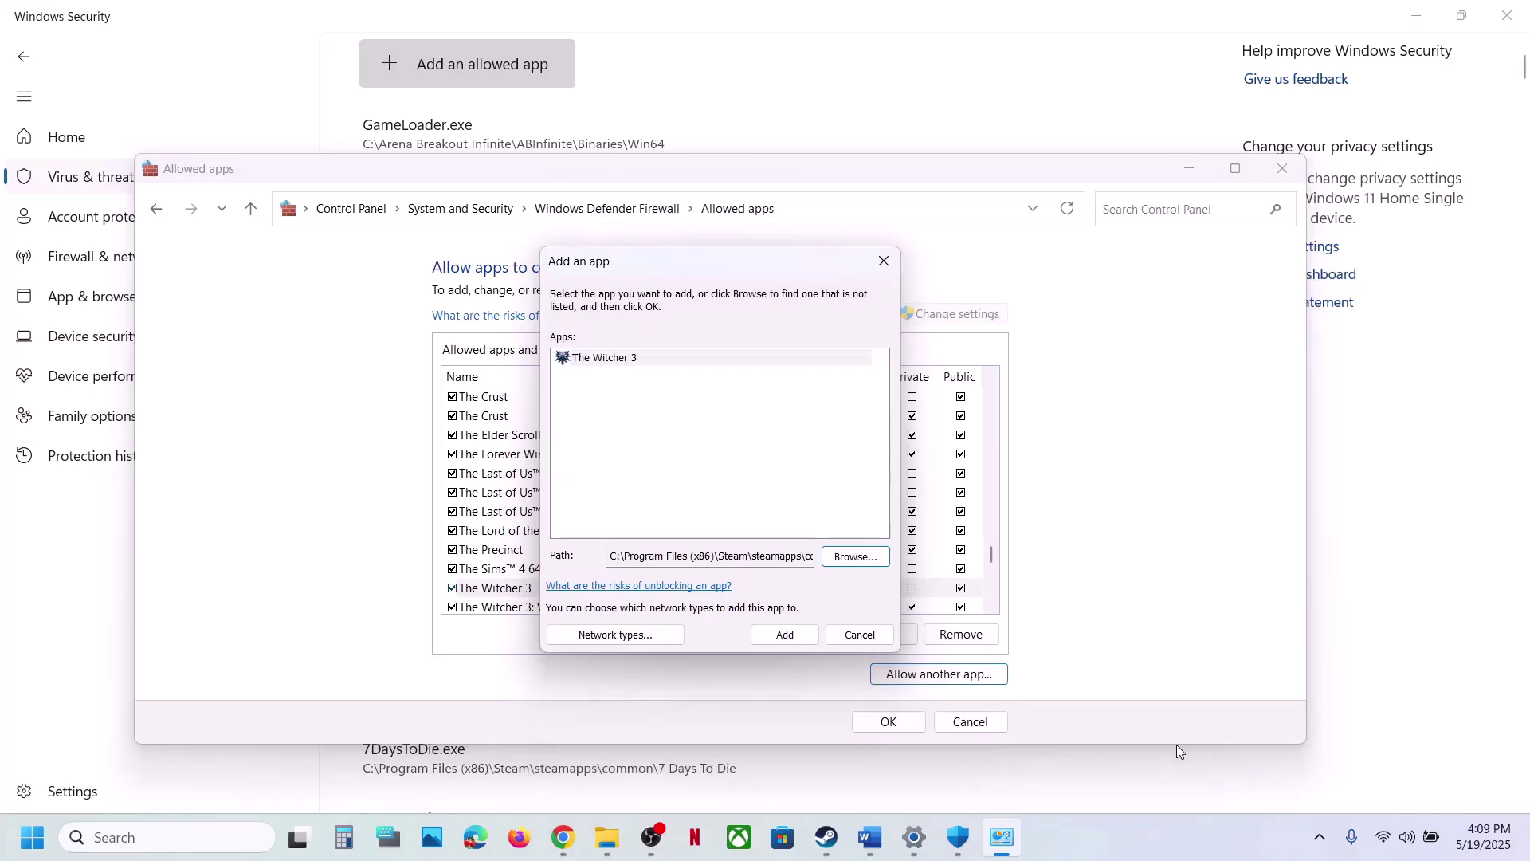
pyautogui.click(768, 641)
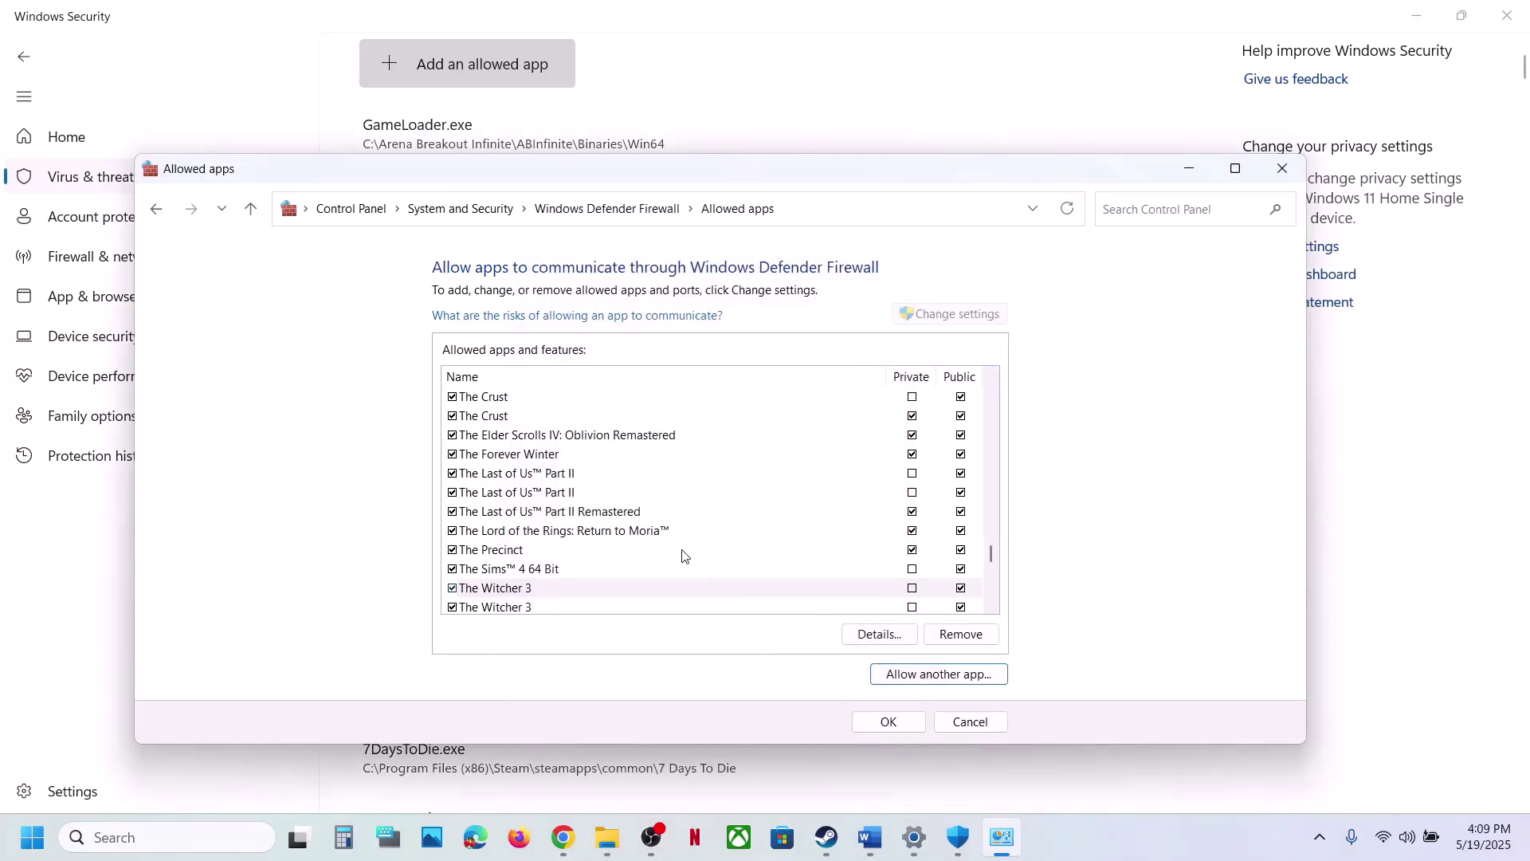
pyautogui.click(992, 606)
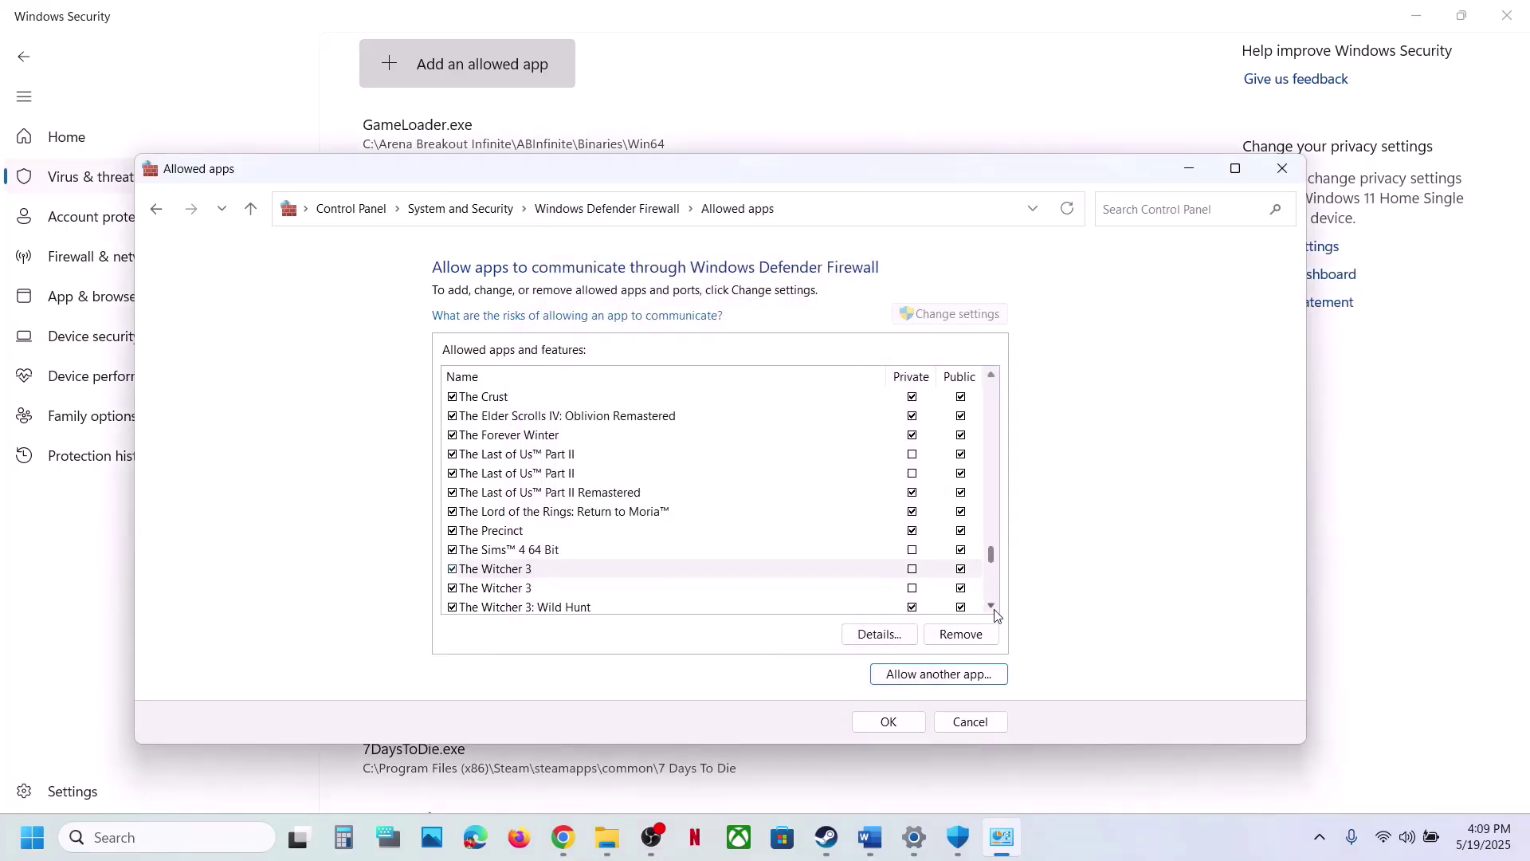
pyautogui.click(992, 606)
pyautogui.click(938, 676)
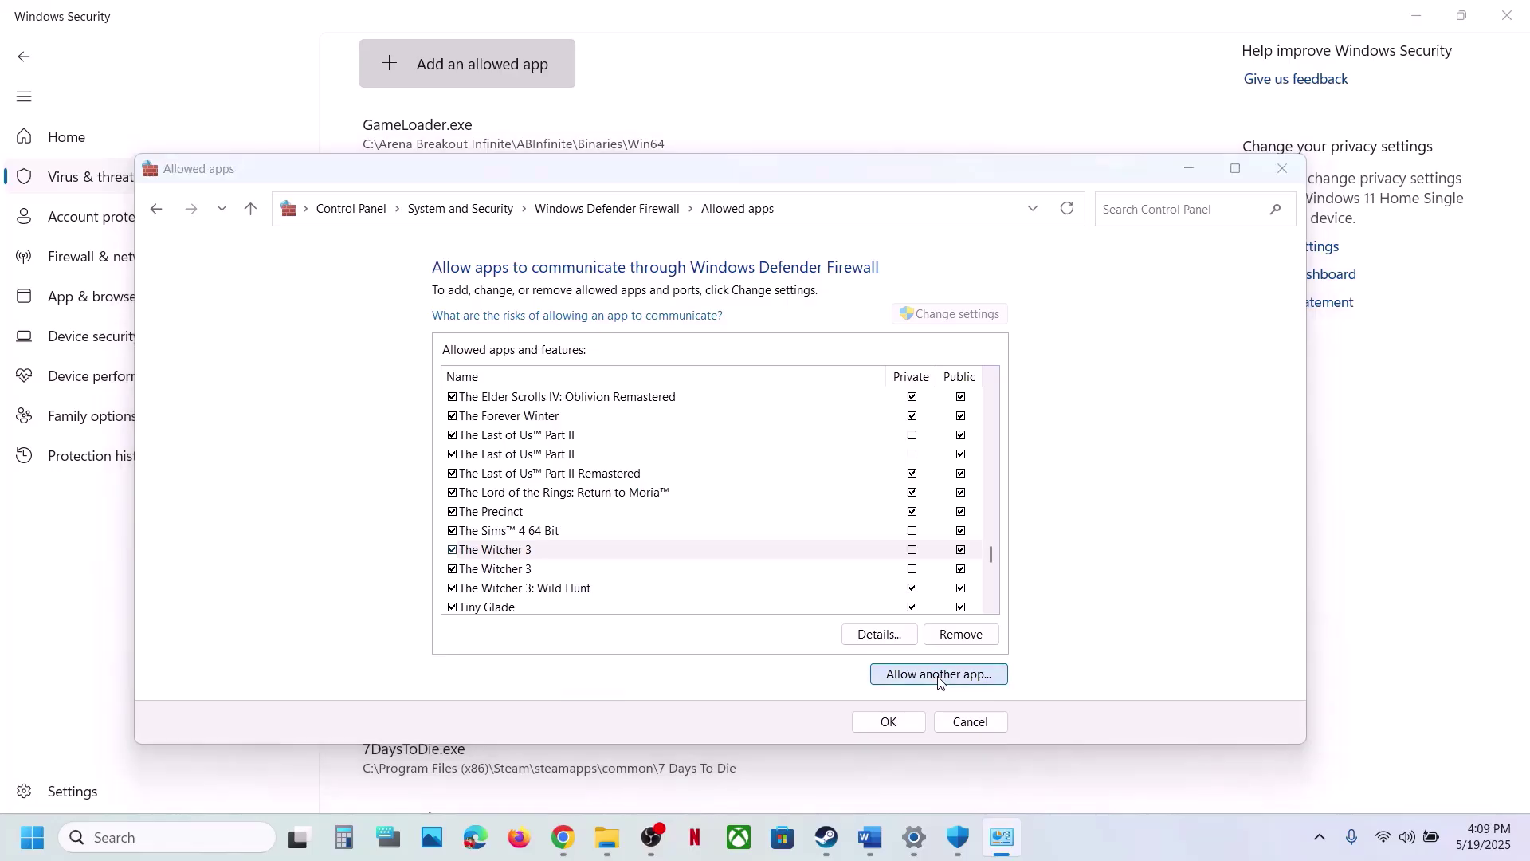
pyautogui.click(880, 558)
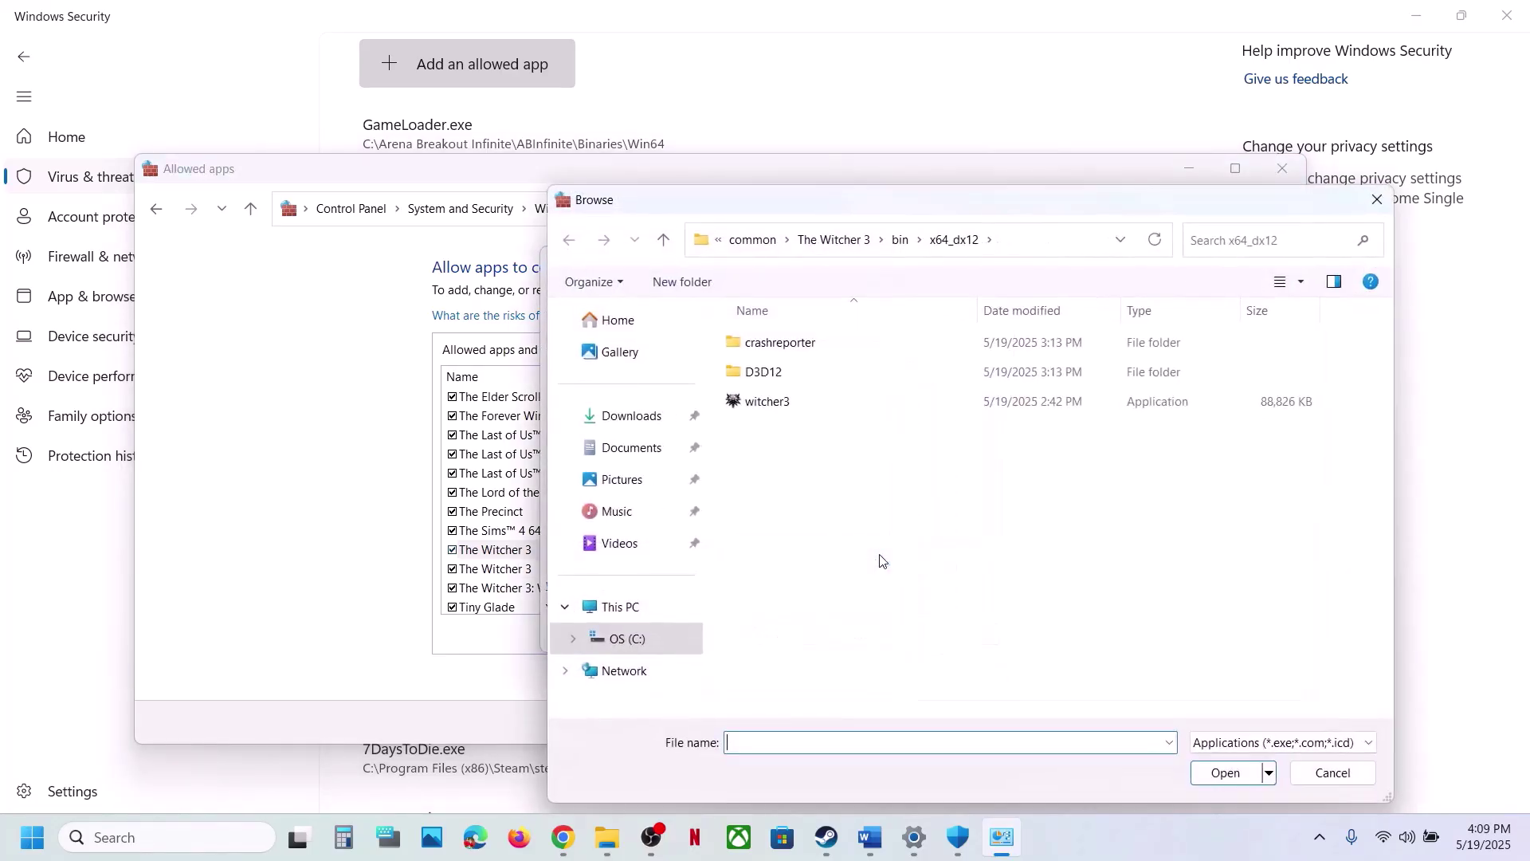
pyautogui.click(672, 252)
pyautogui.click(671, 252)
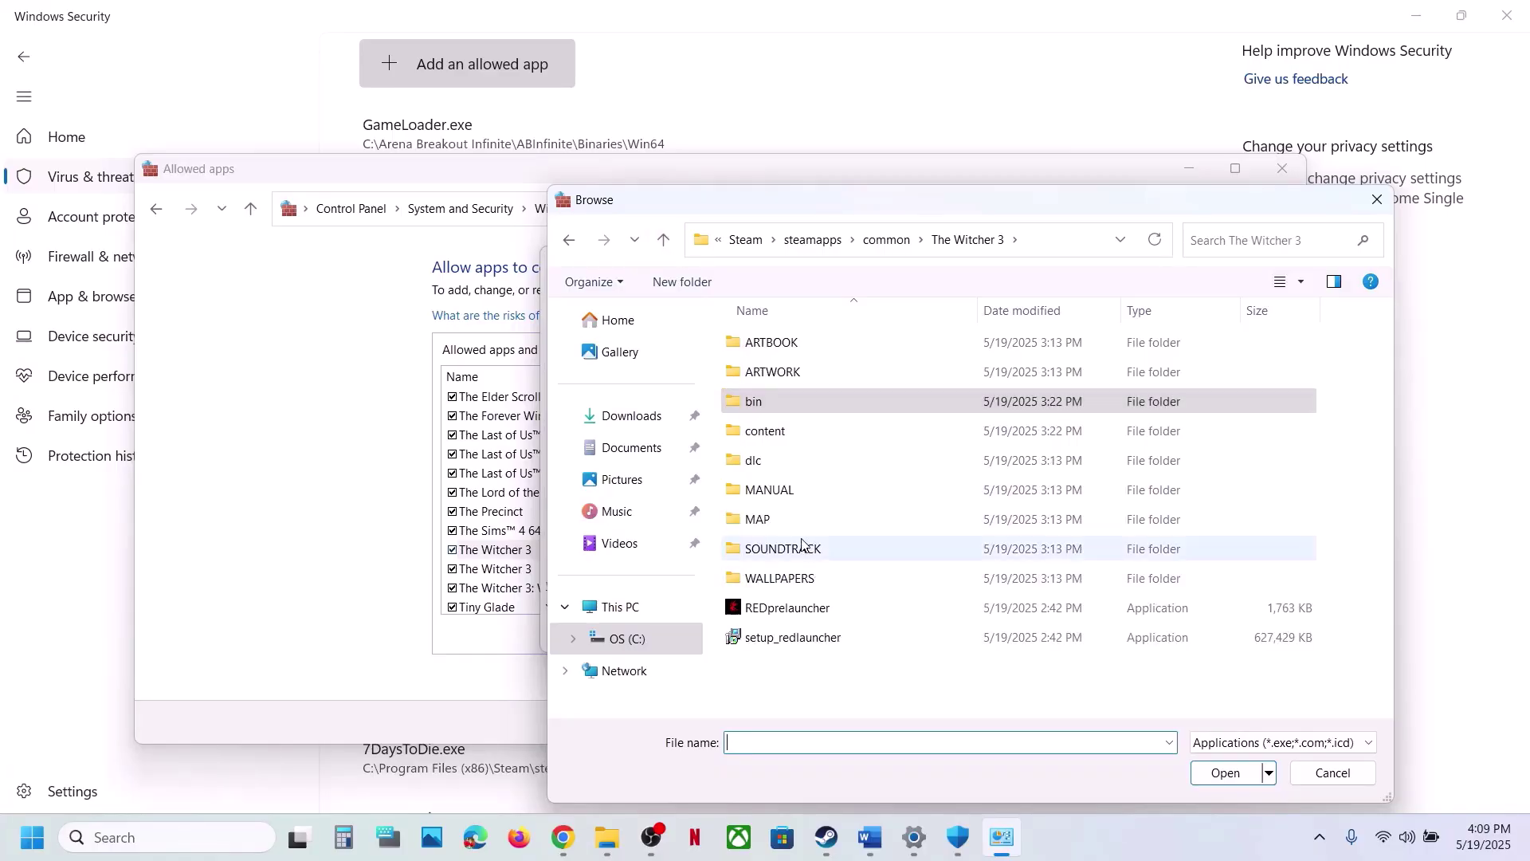
pyautogui.click(785, 349)
pyautogui.doubleClick(785, 348)
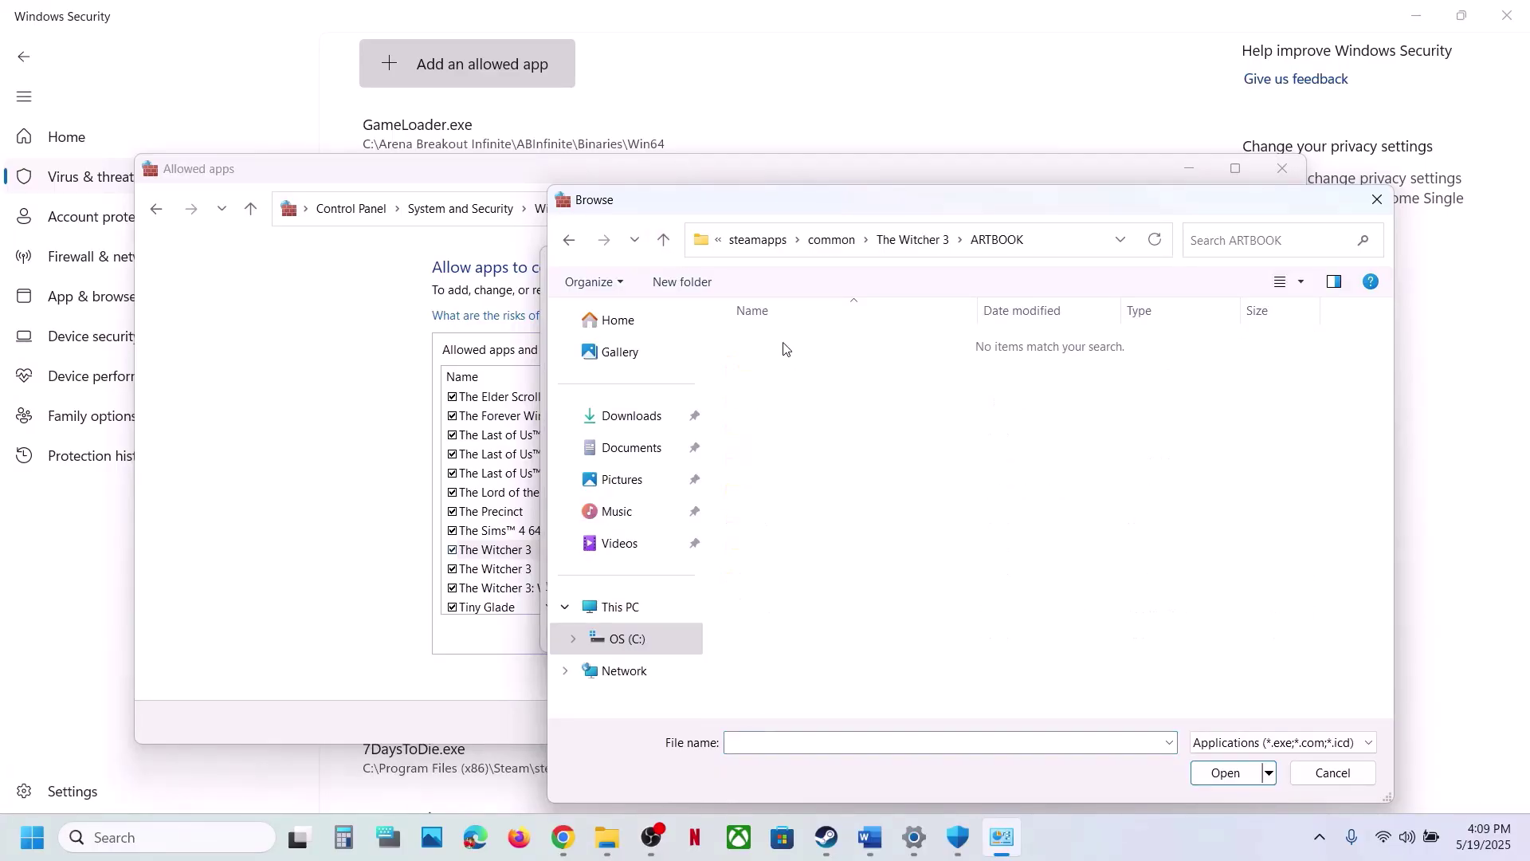
pyautogui.click(664, 240)
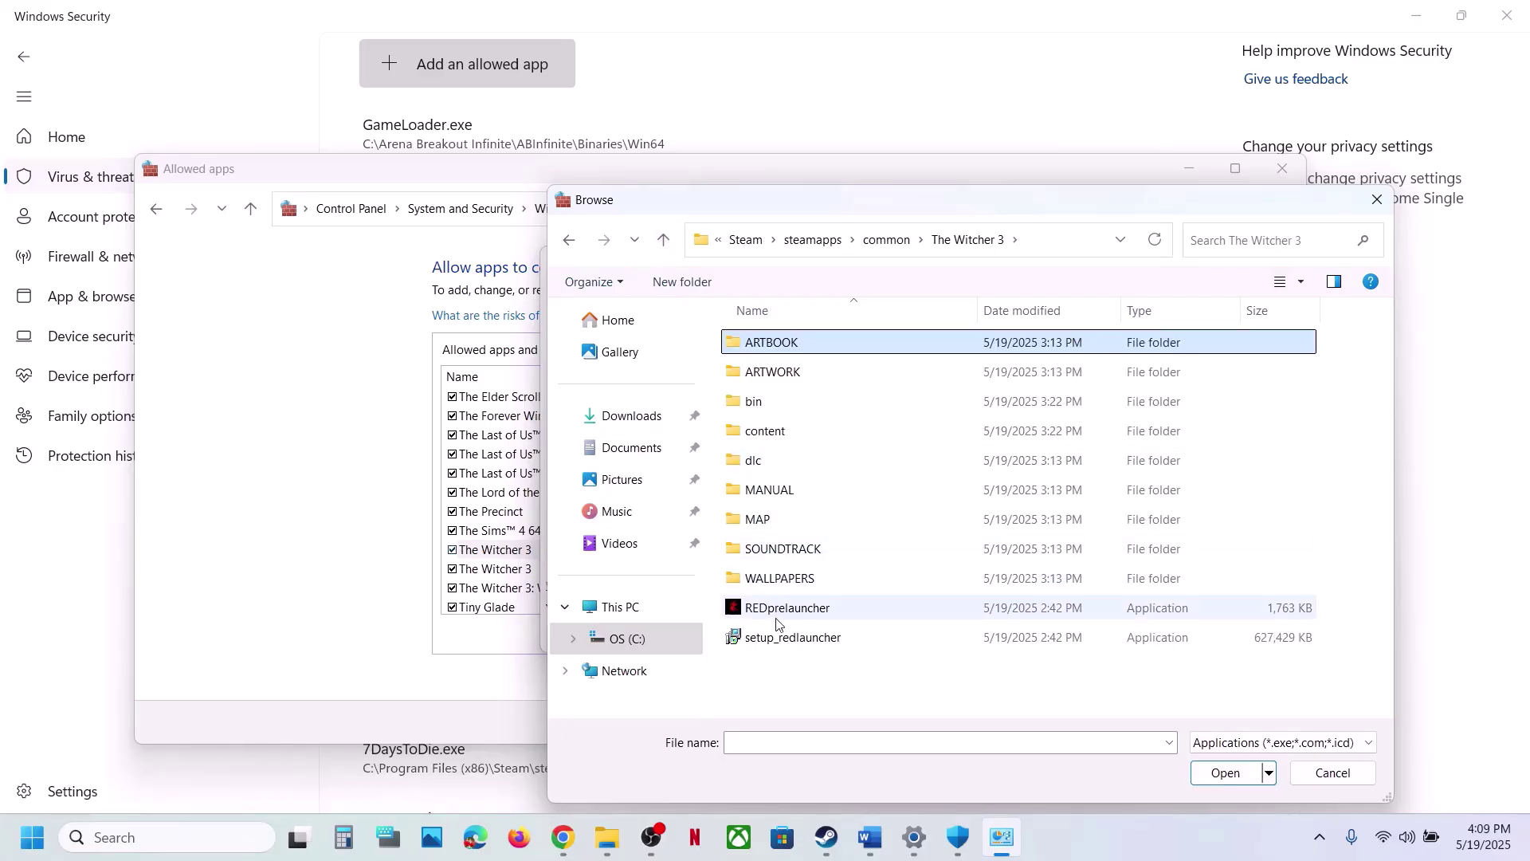
pyautogui.click(1378, 200)
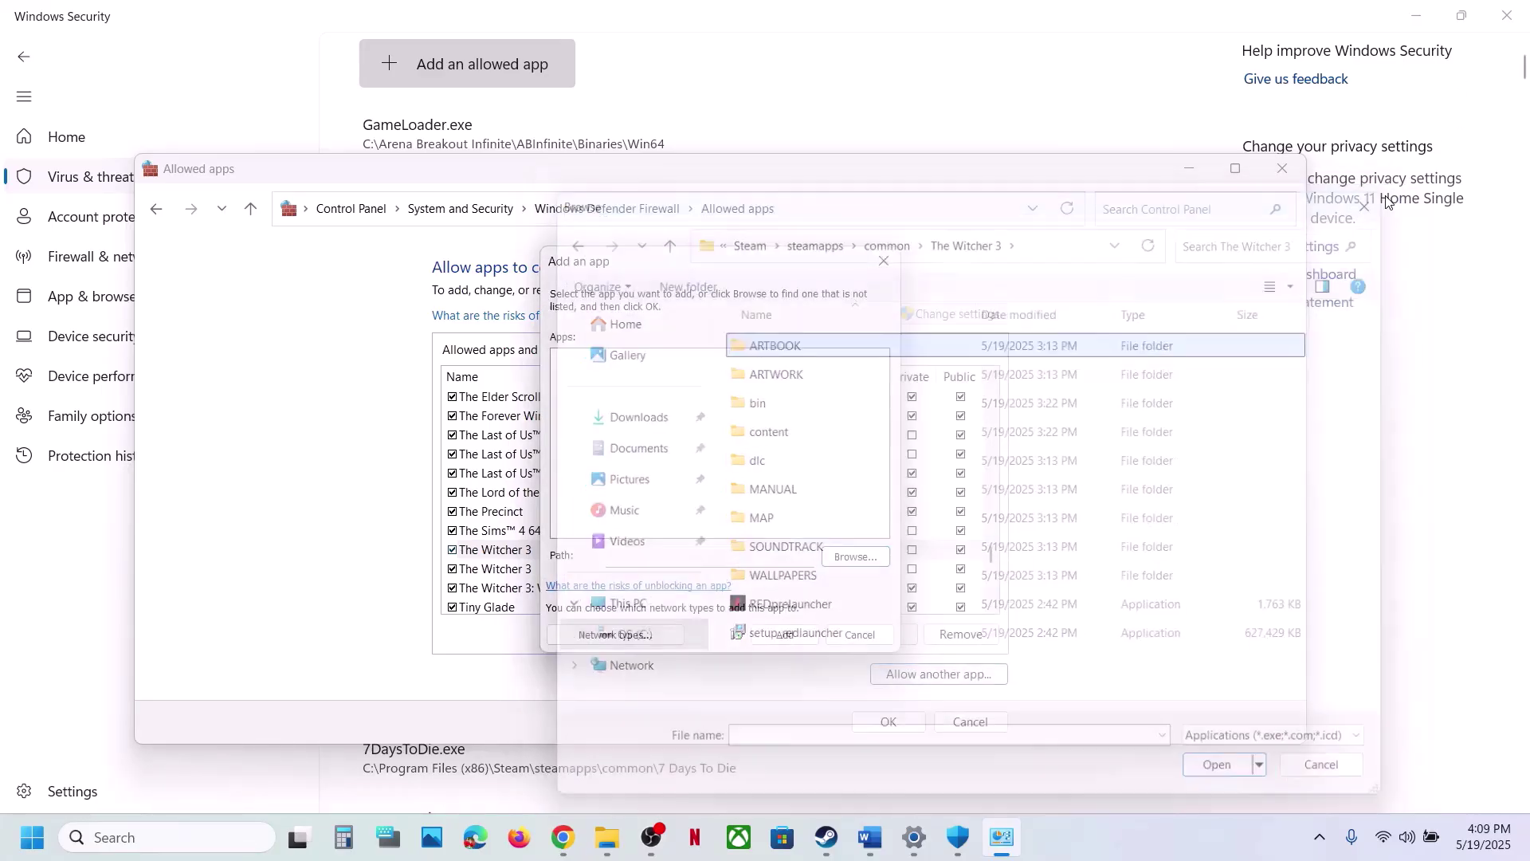
pyautogui.click(859, 635)
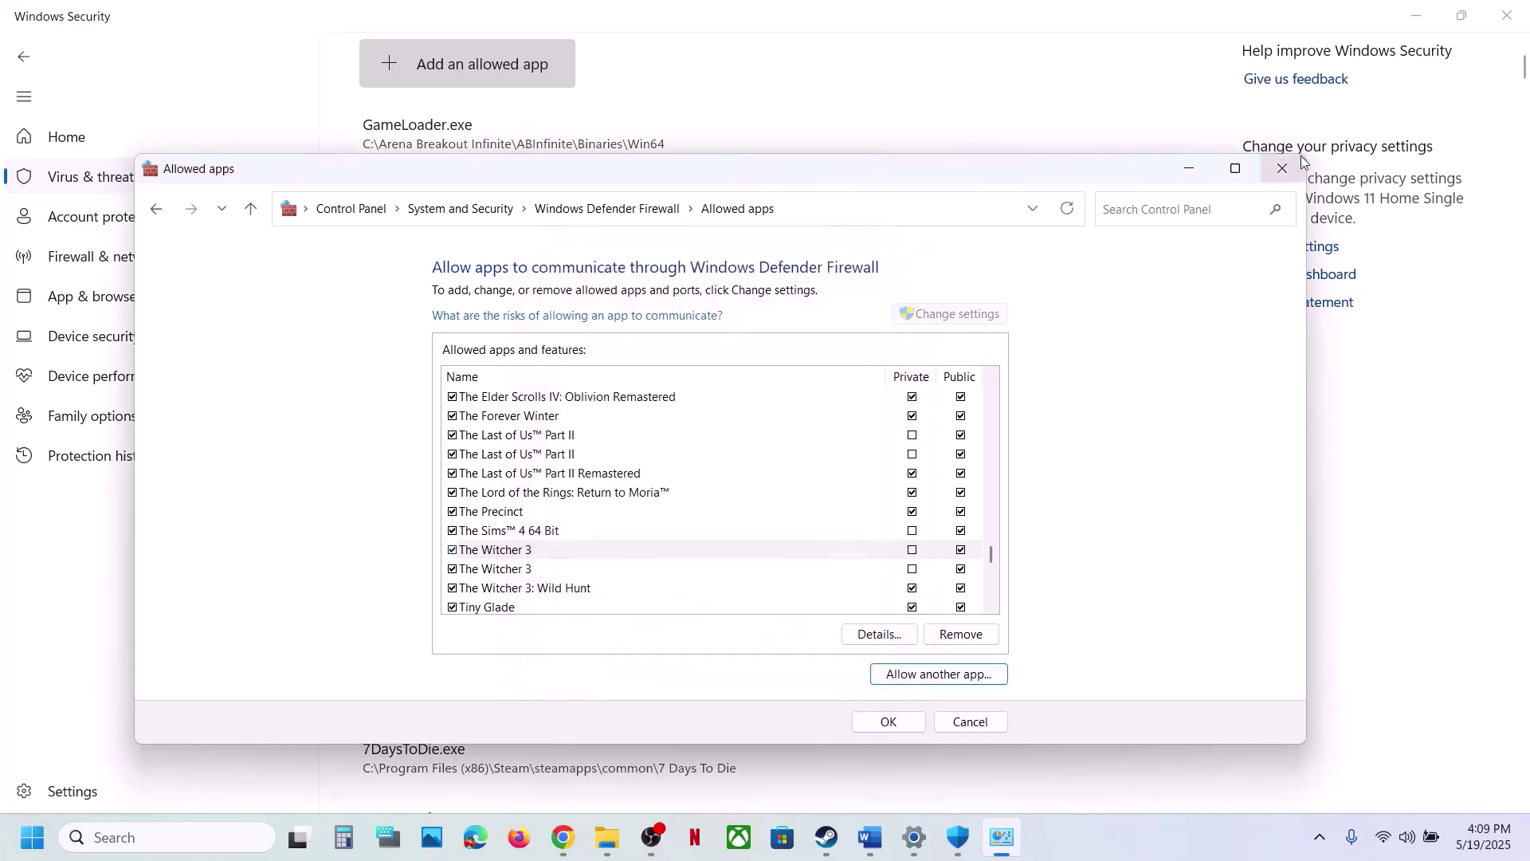
# Step: Close the firewall's Allowed apps window, Windows Security and Settings
pyautogui.click(1283, 168)
pyautogui.click(1518, 13)
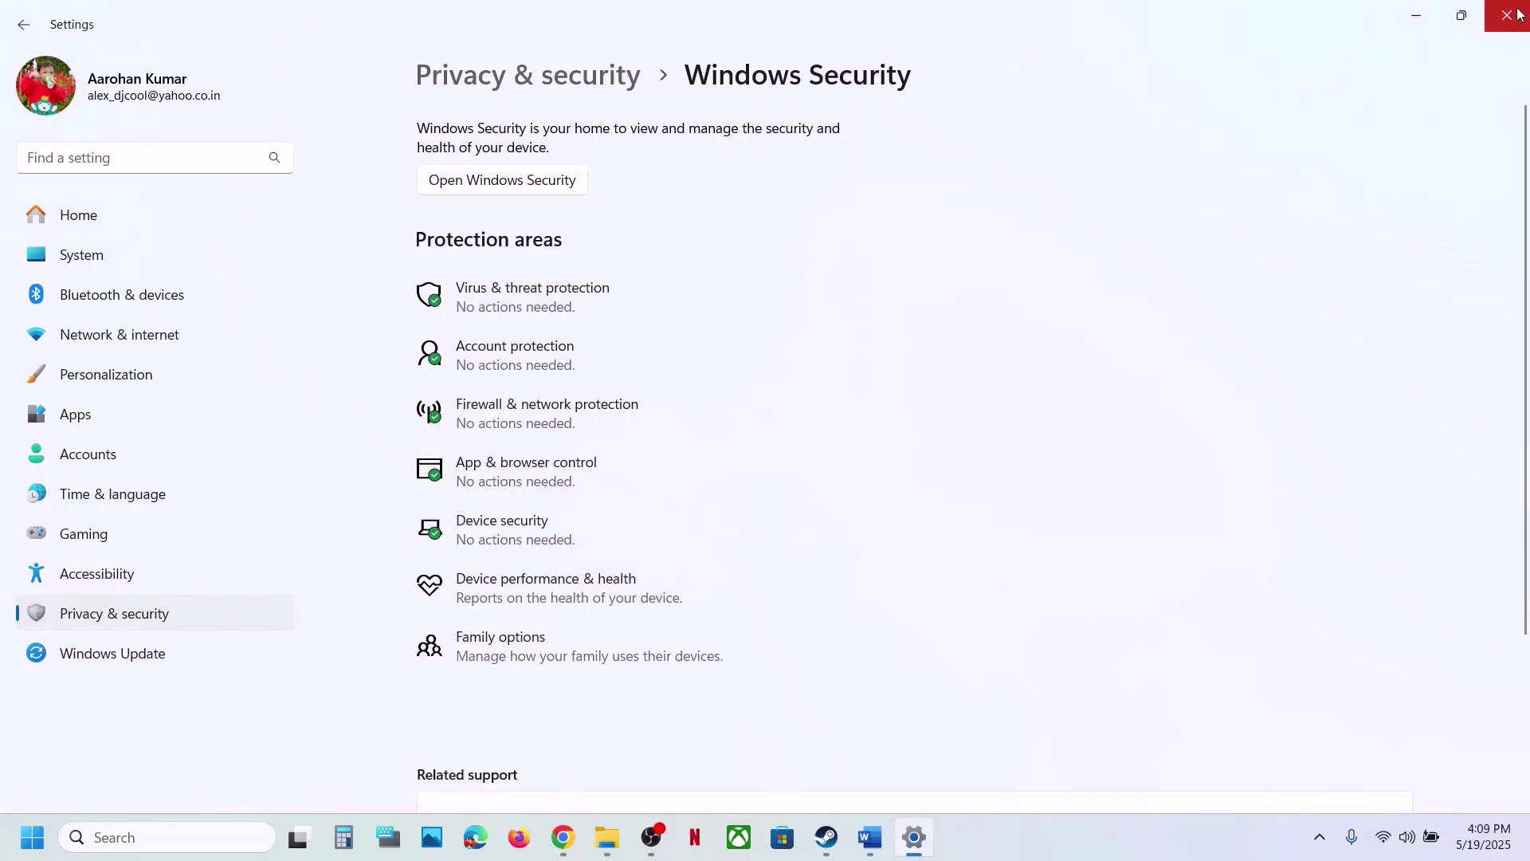
pyautogui.click(1511, 12)
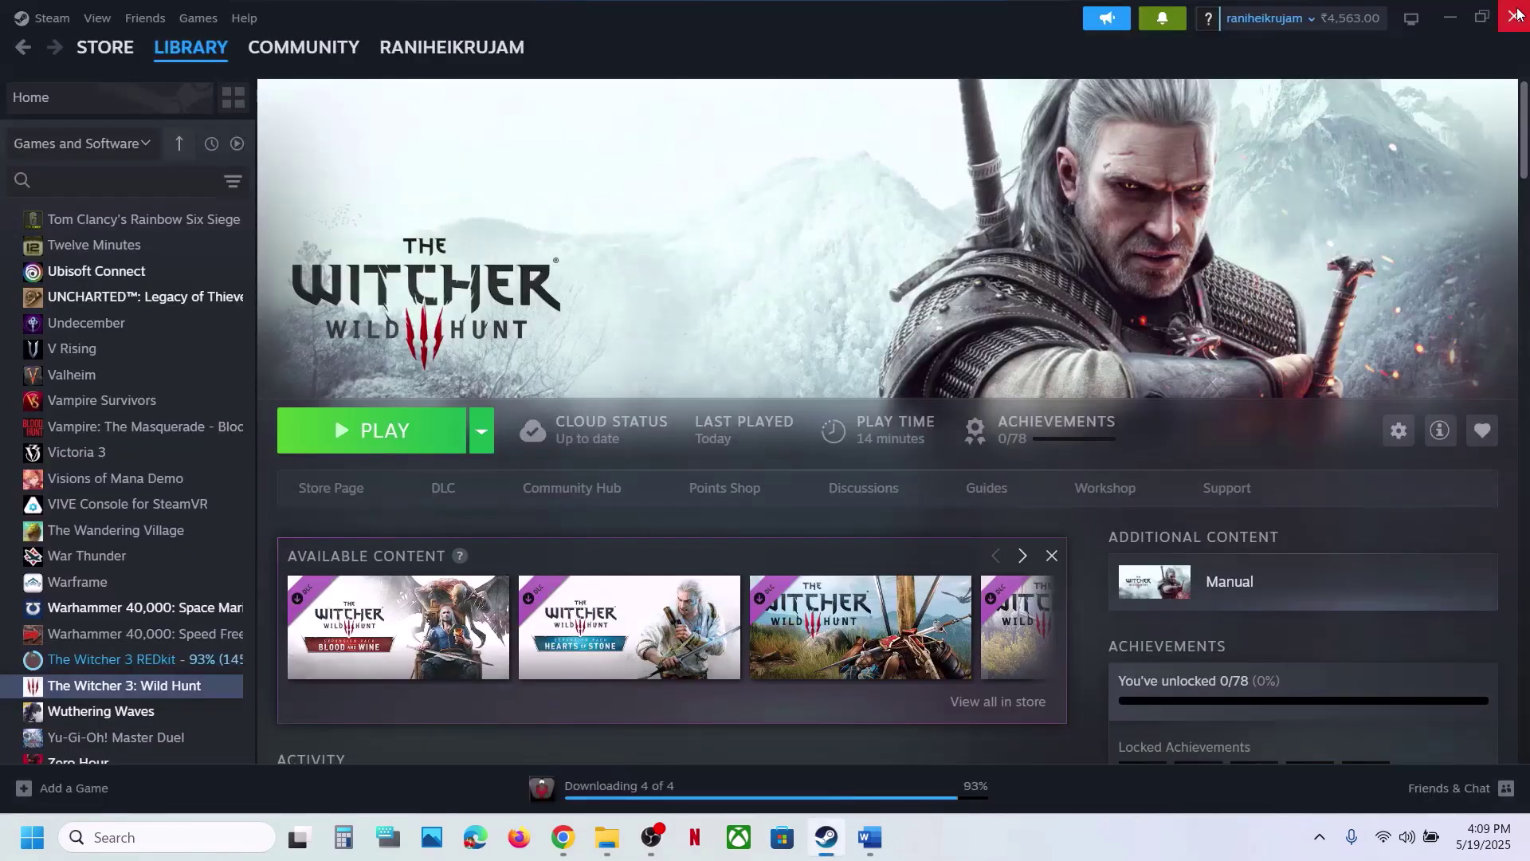
# Step: Switch to the Word troubleshooting notes and read Step 11 on verifying the game files
pyautogui.click(871, 837)
pyautogui.scroll(-2, 586, 542)
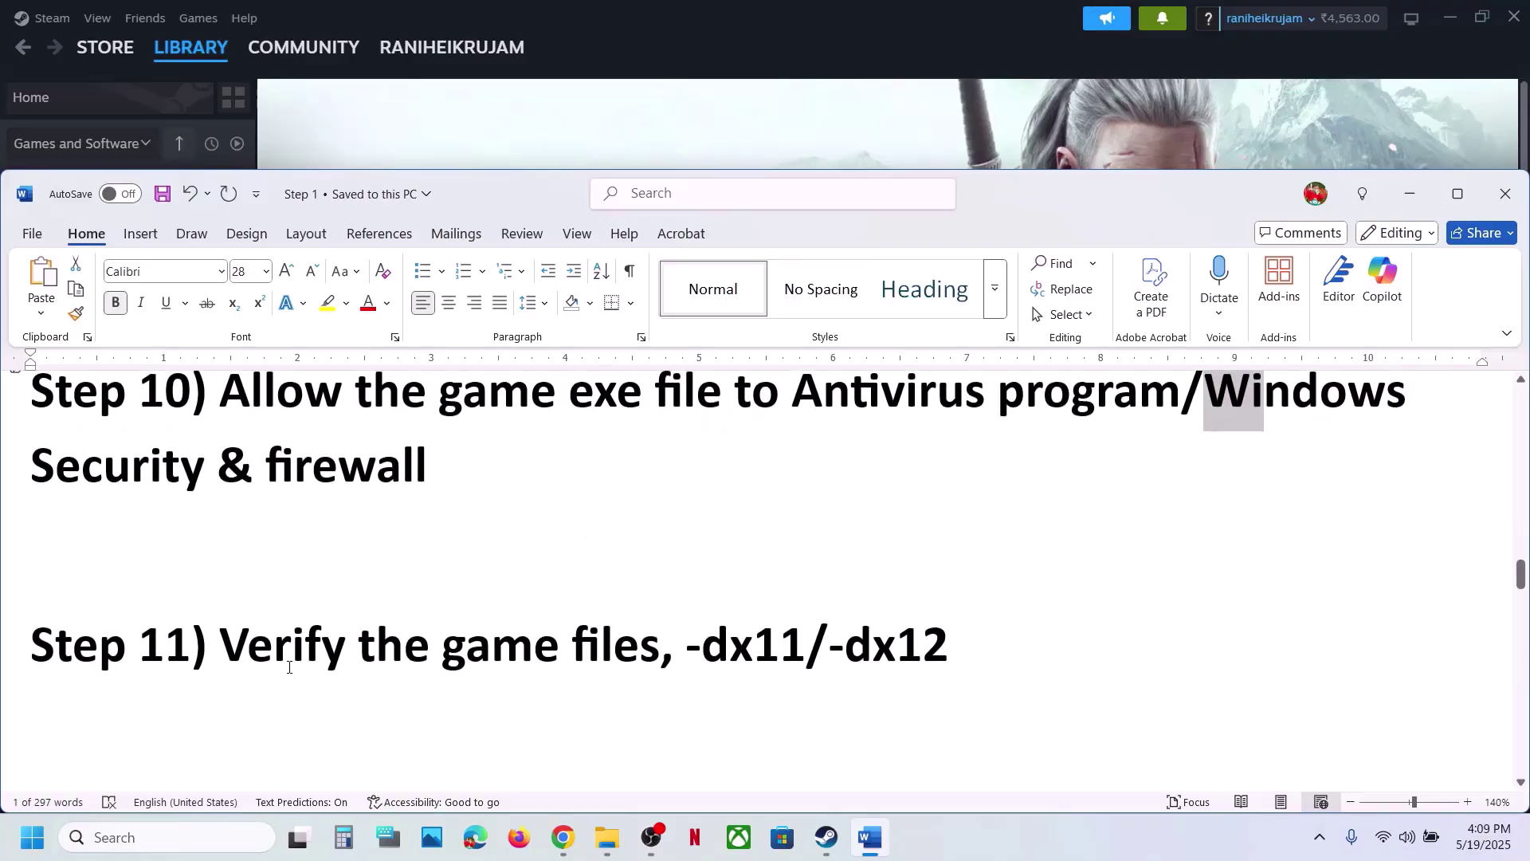
pyautogui.moveTo(252, 665); pyautogui.dragTo(702, 662)
# Step: Switch to Steam and view the file verification option in The Witcher 3: Wild Hunt's Installed Files properties
pyautogui.click(724, 126)
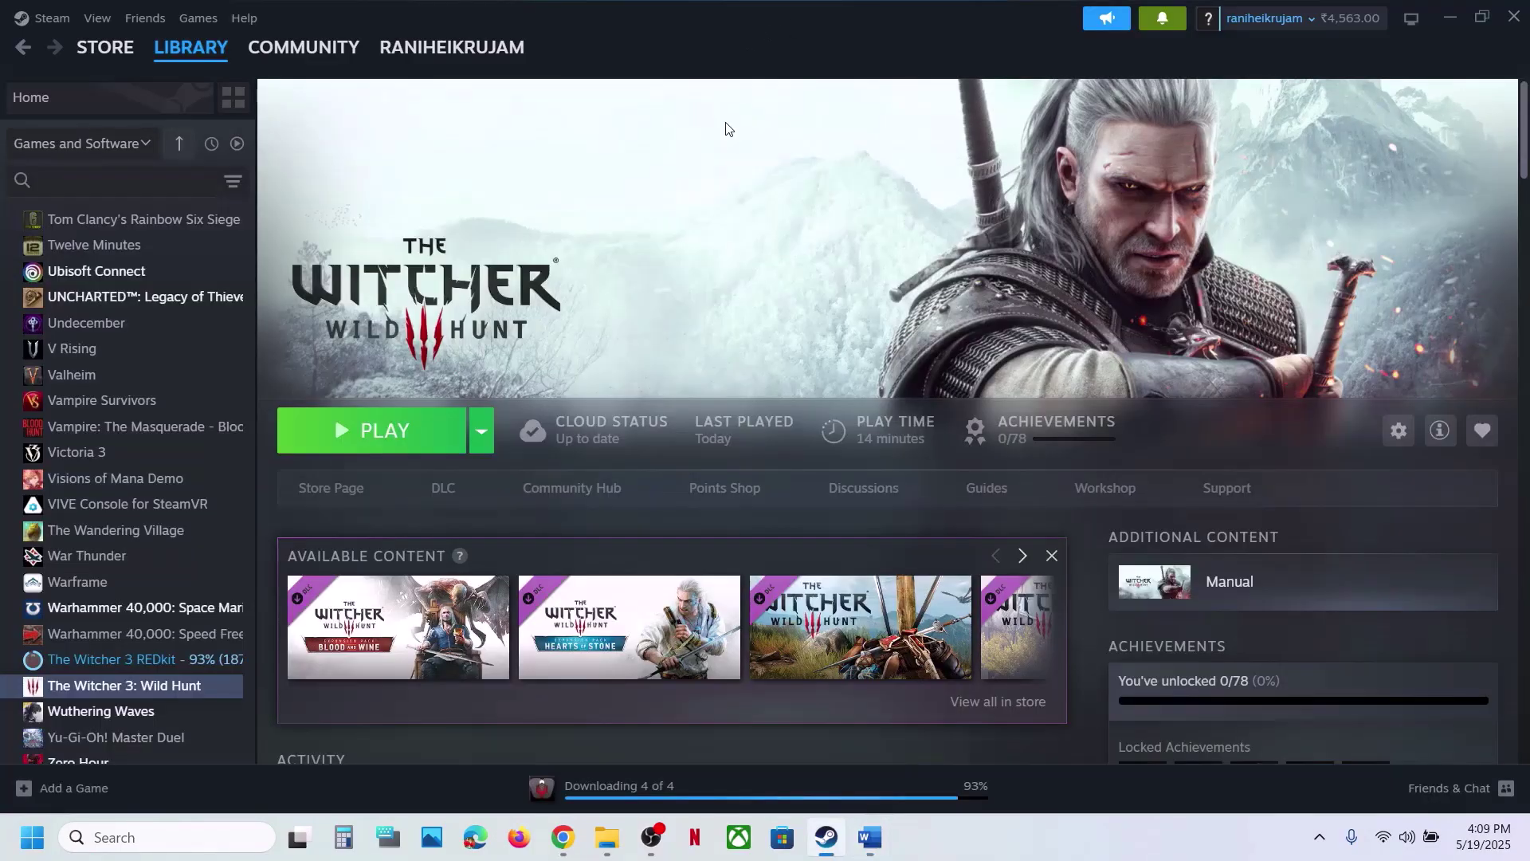
pyautogui.rightClick(142, 684)
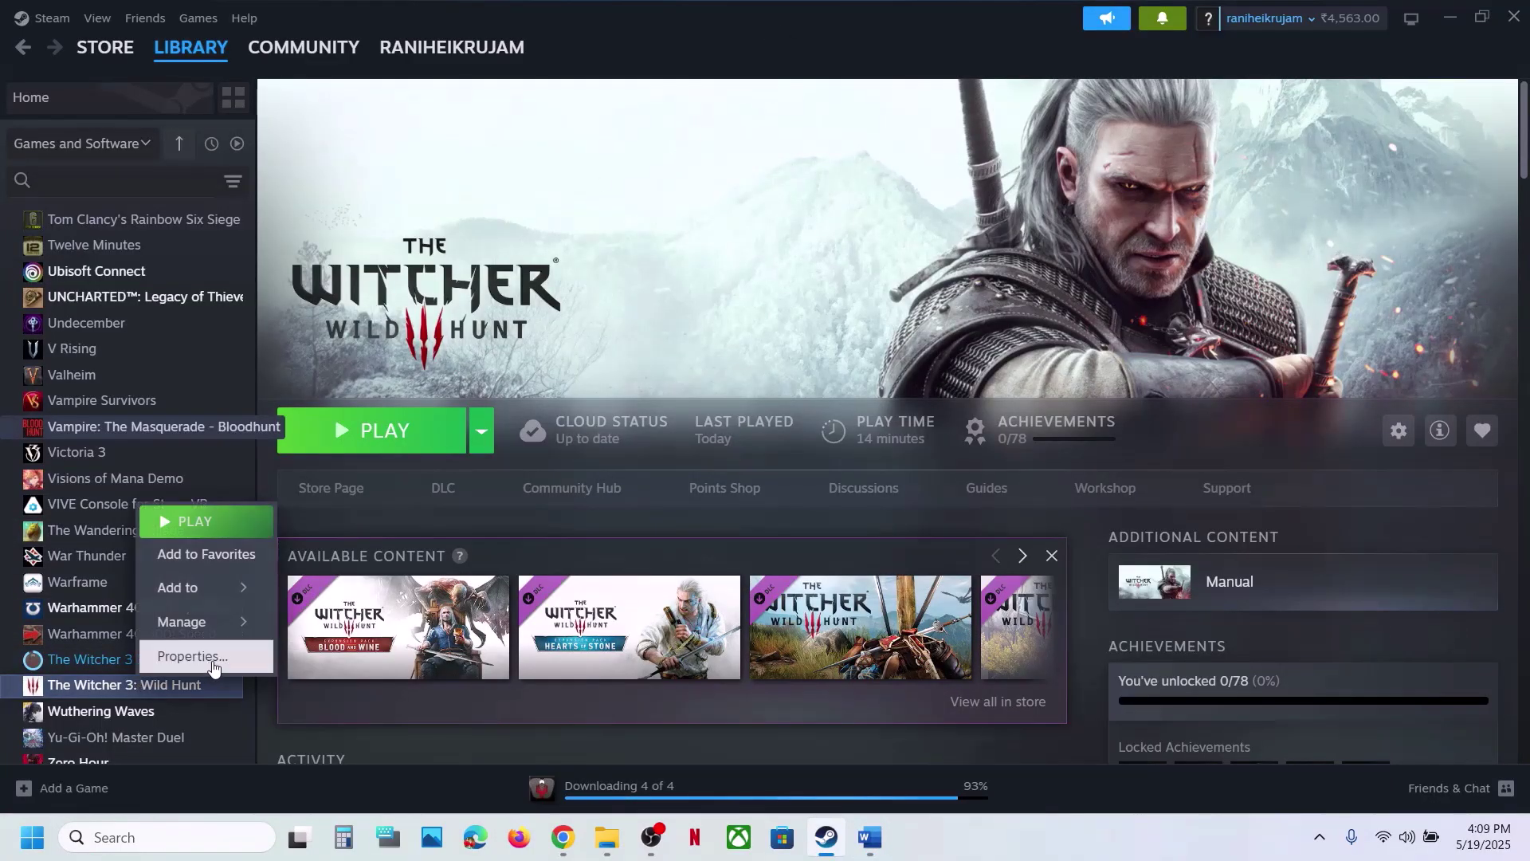
pyautogui.click(214, 666)
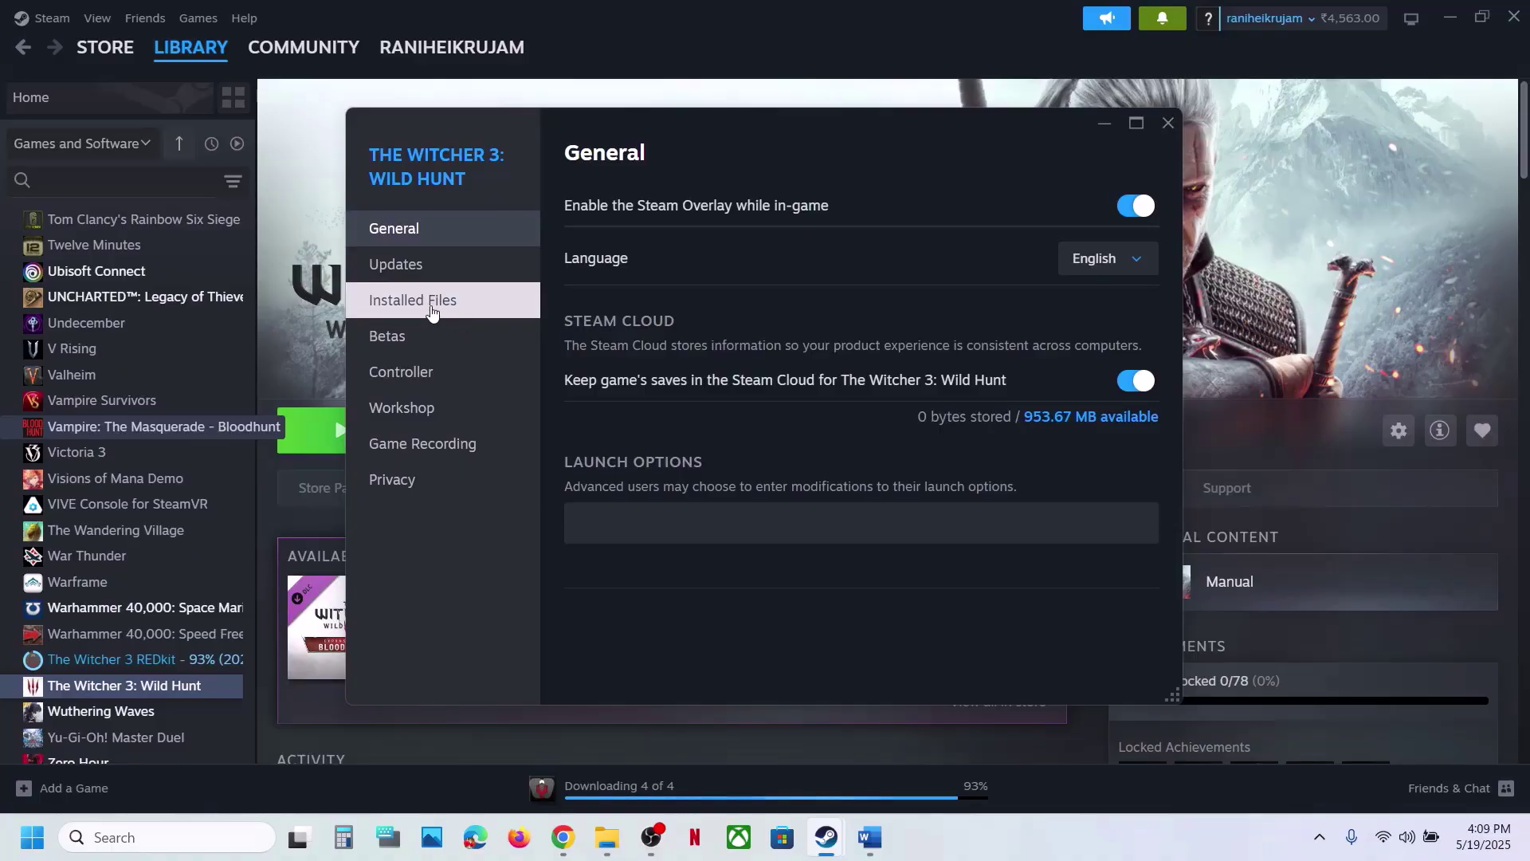
pyautogui.click(430, 309)
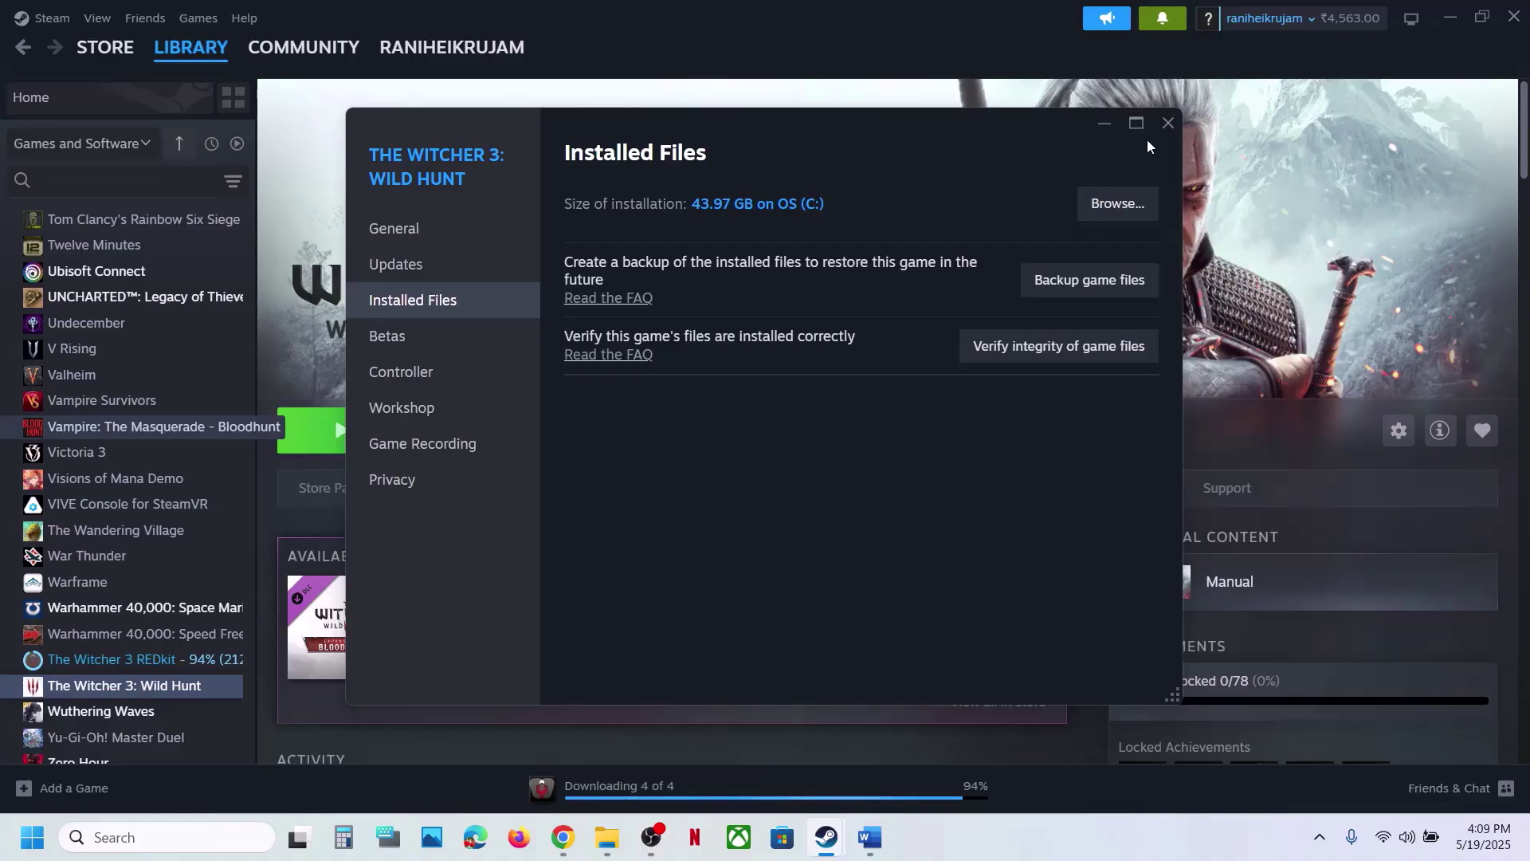
pyautogui.click(1166, 126)
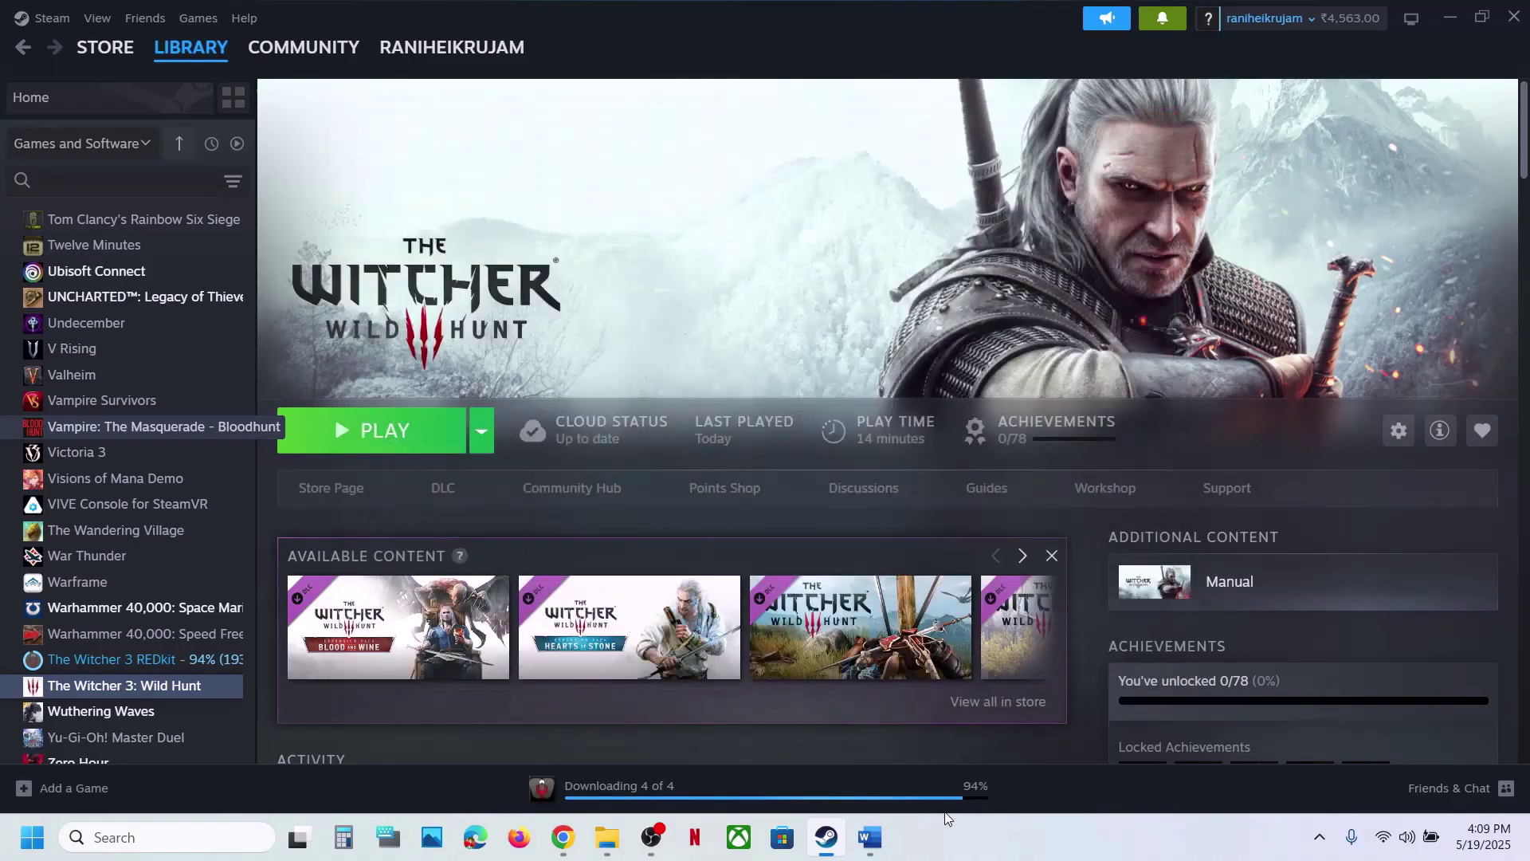
# Step: Check the Word notes, return to Steam and enter -dx11 as The Witcher 3: Wild Hunt's launch option
pyautogui.click(876, 839)
pyautogui.click(879, 841)
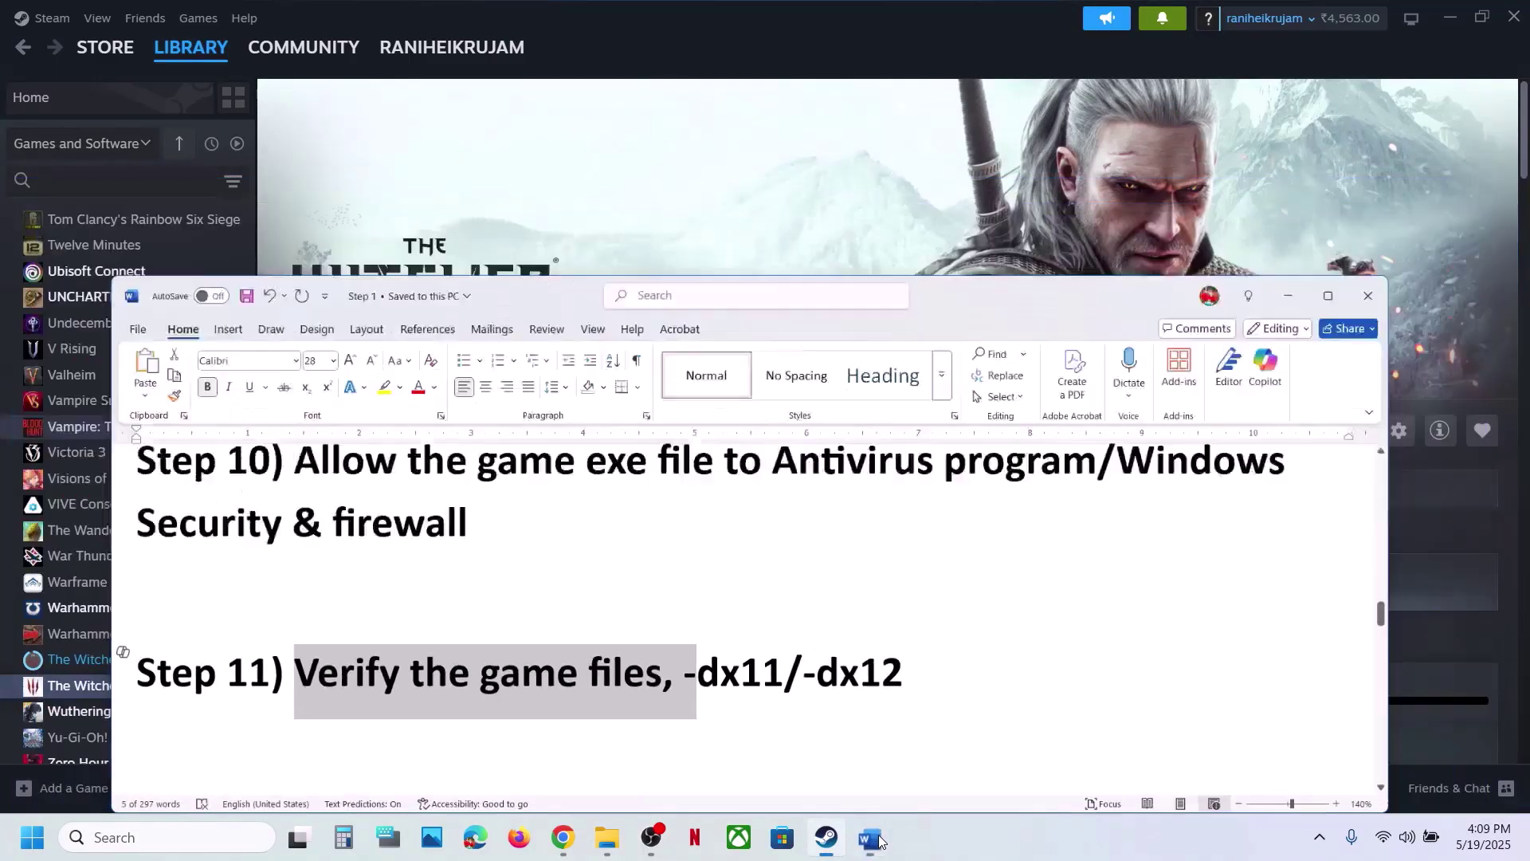
pyautogui.rightClick(198, 686)
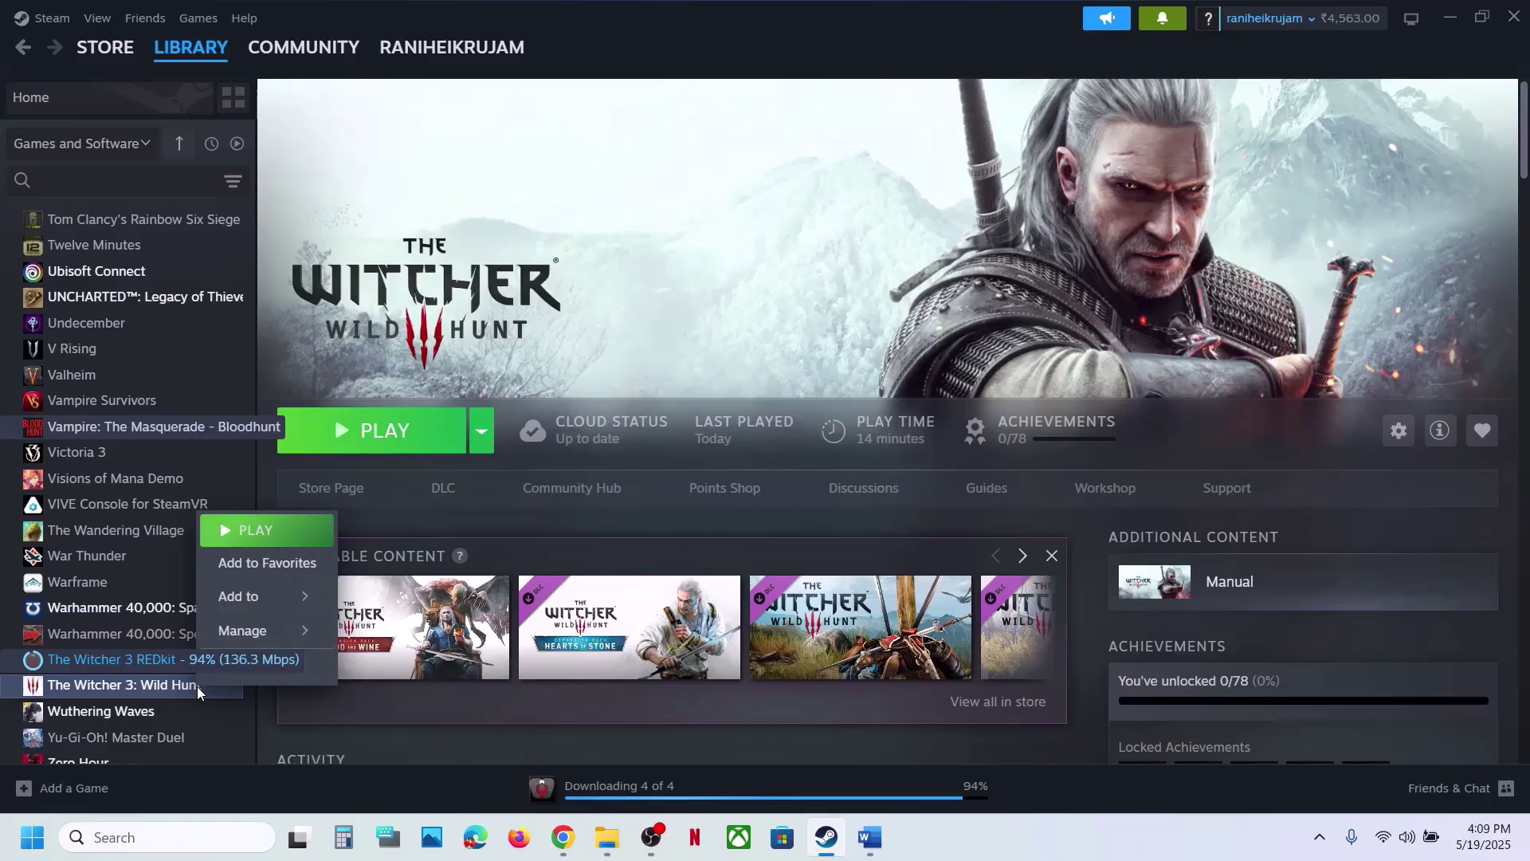
pyautogui.click(253, 662)
pyautogui.click(581, 526)
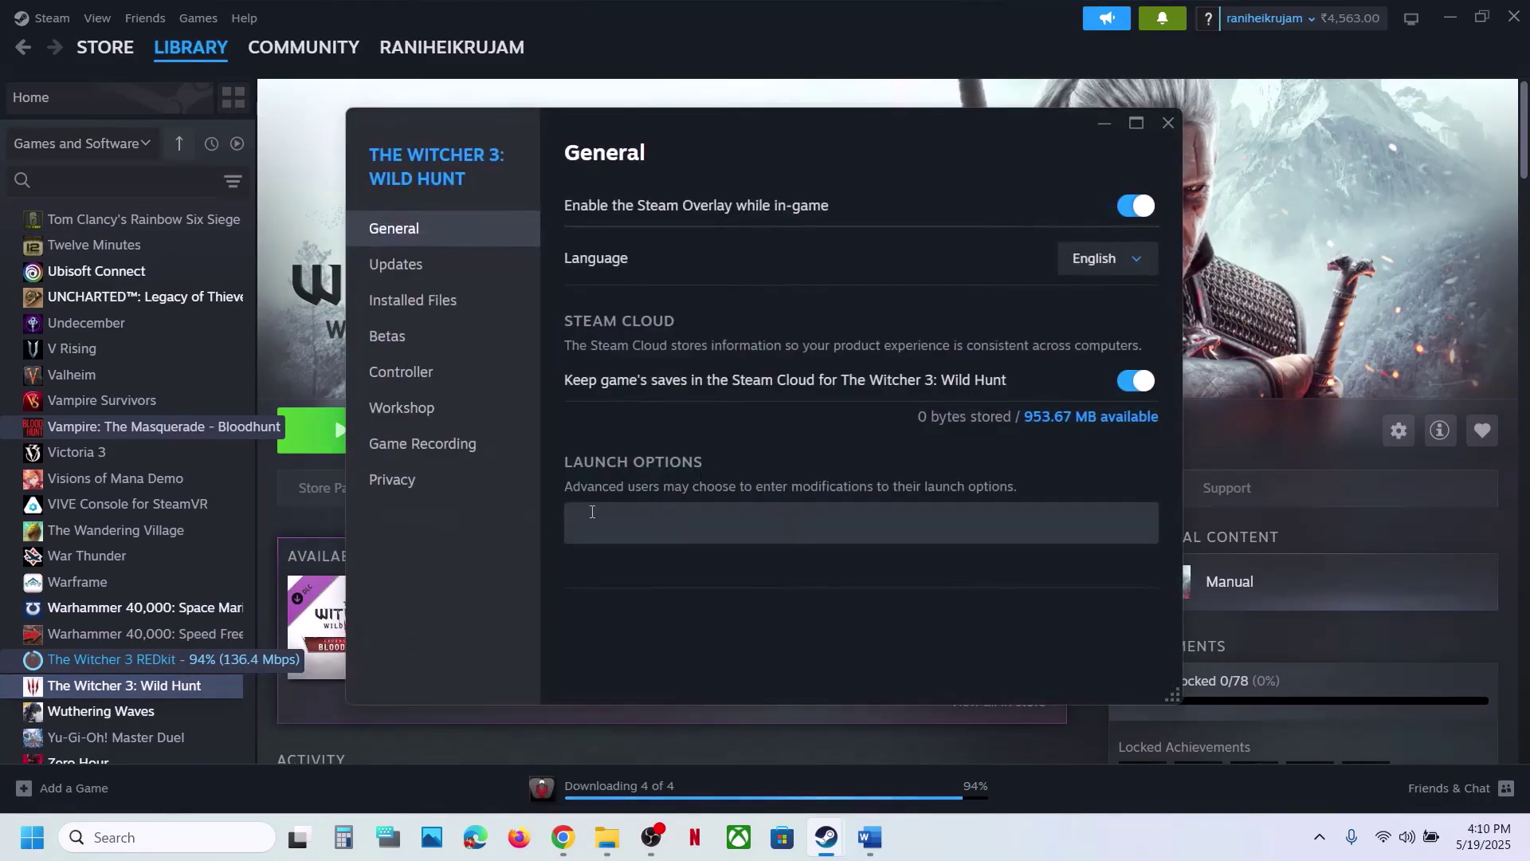
pyautogui.write('-dx11')
# Step: Replace the launch option with -dx12, clear it again and close the game's properties
pyautogui.hotkey('ctrl', 'a')
pyautogui.write('-d')
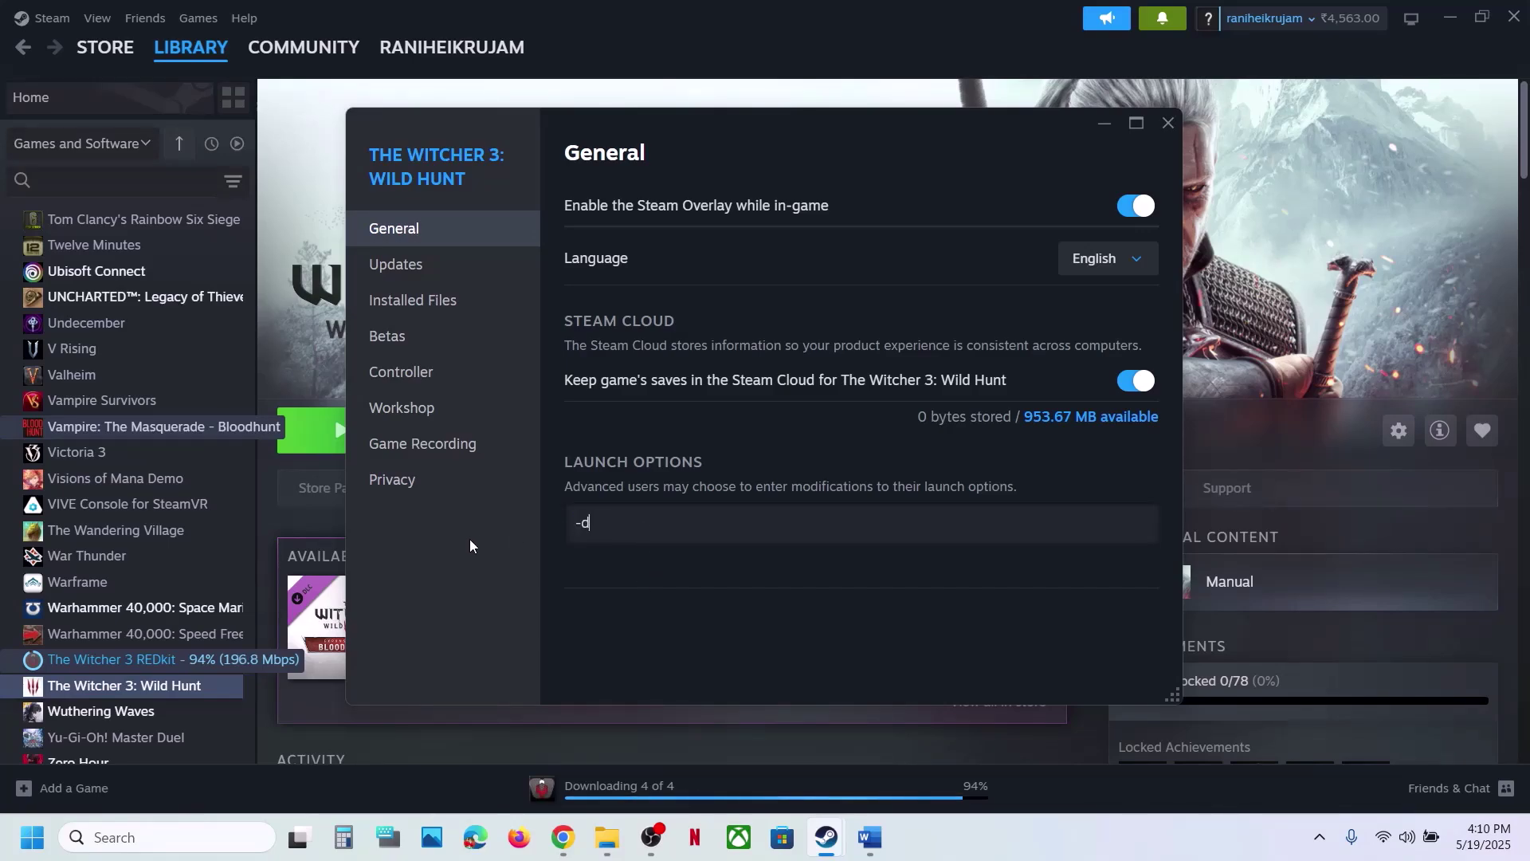
pyautogui.write('x12')
pyautogui.hotkey('ctrl', 'a')
pyautogui.press('BackSpace')
pyautogui.click(1169, 123)
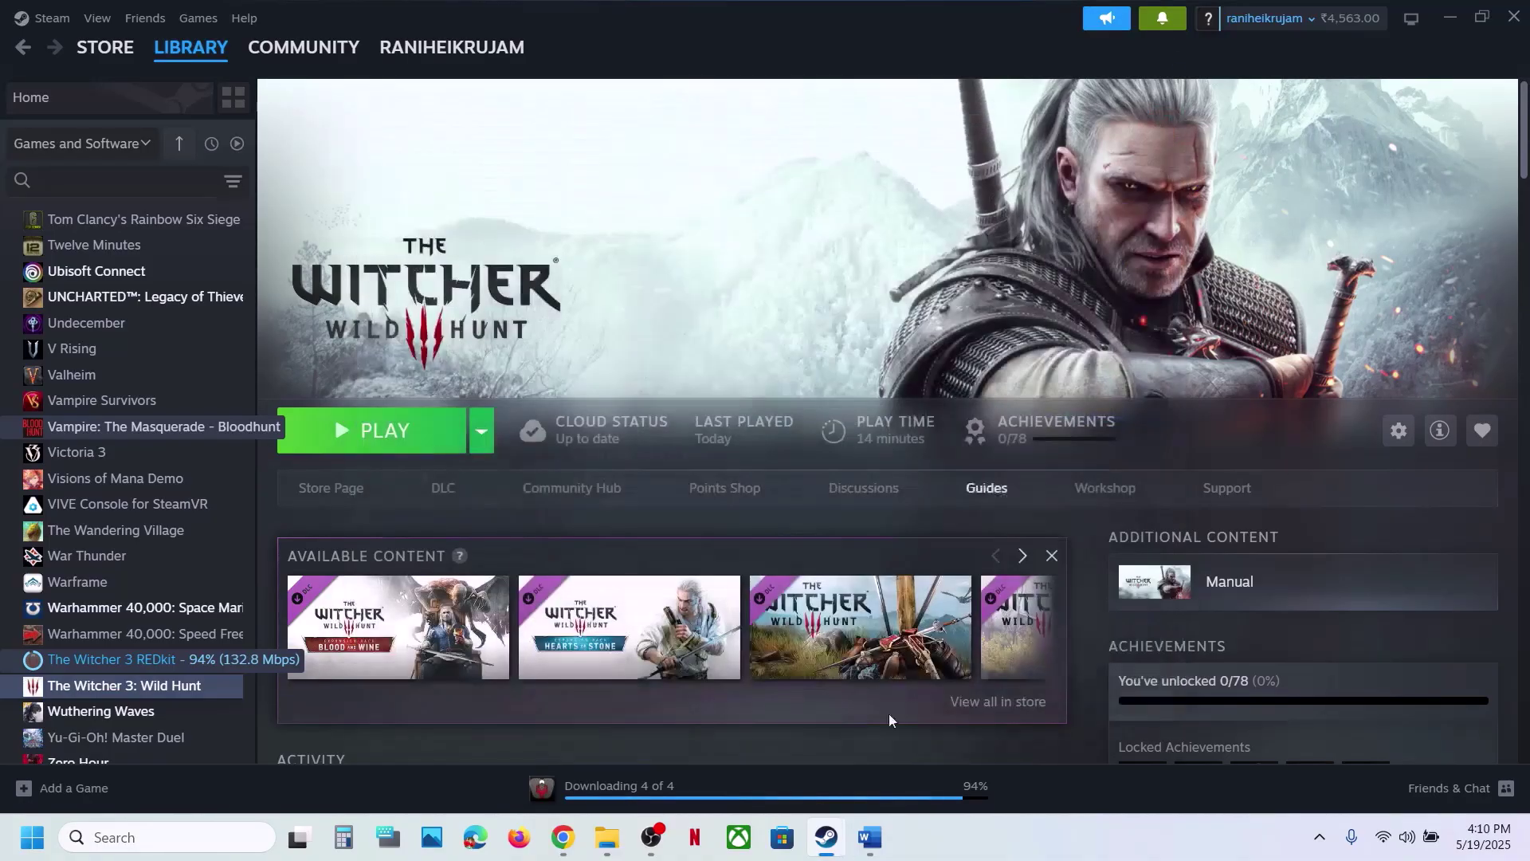
# Step: Switch to Word and read Step 12's advice on overclocking, overclocking applications and the Steam overlay
pyautogui.click(870, 836)
pyautogui.scroll(-4, 300, 571)
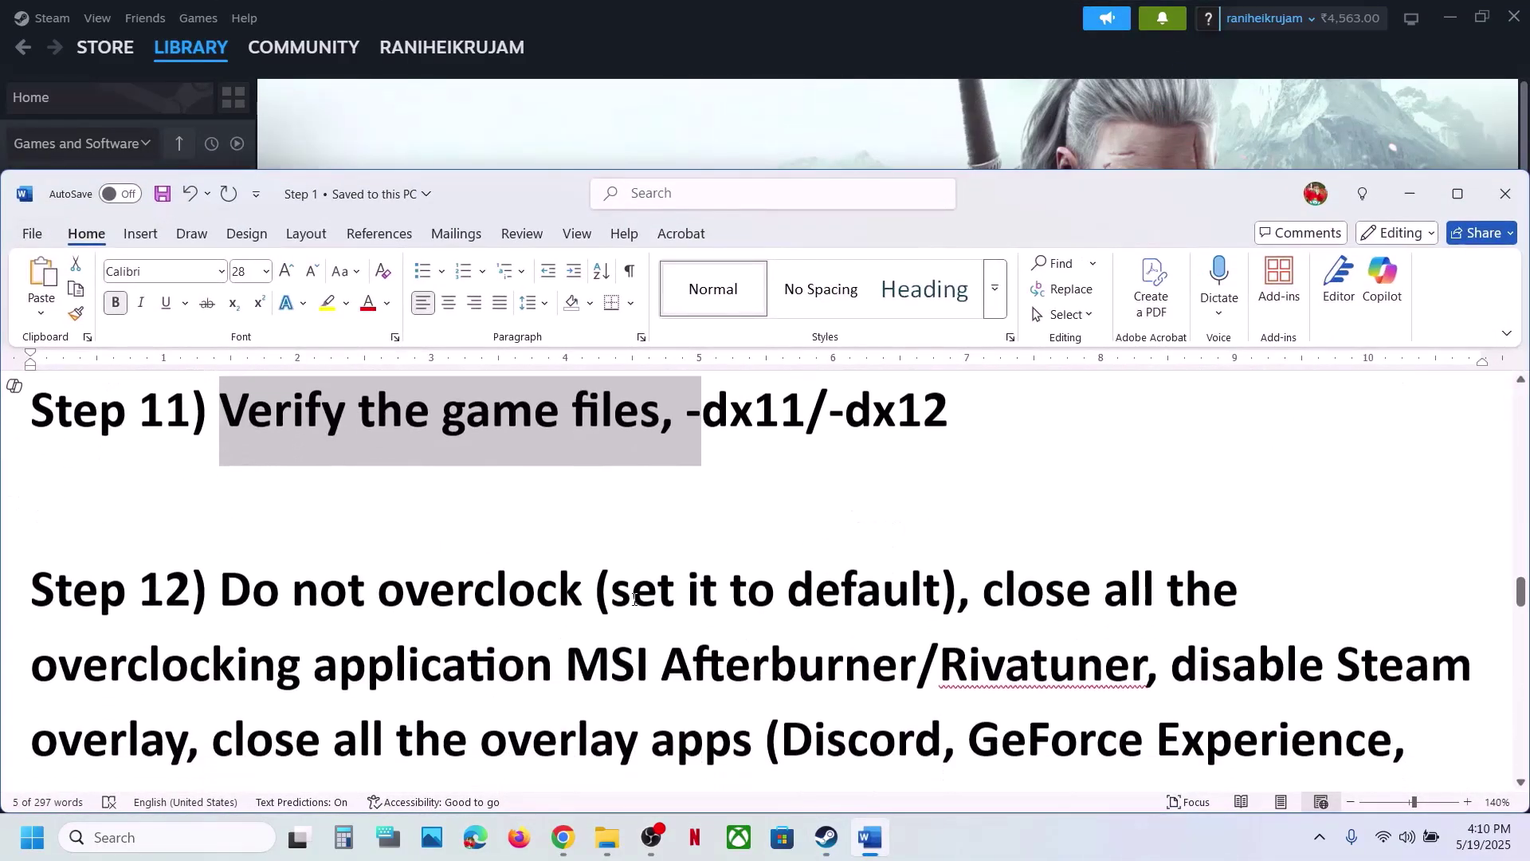
pyautogui.moveTo(259, 560); pyautogui.dragTo(416, 568)
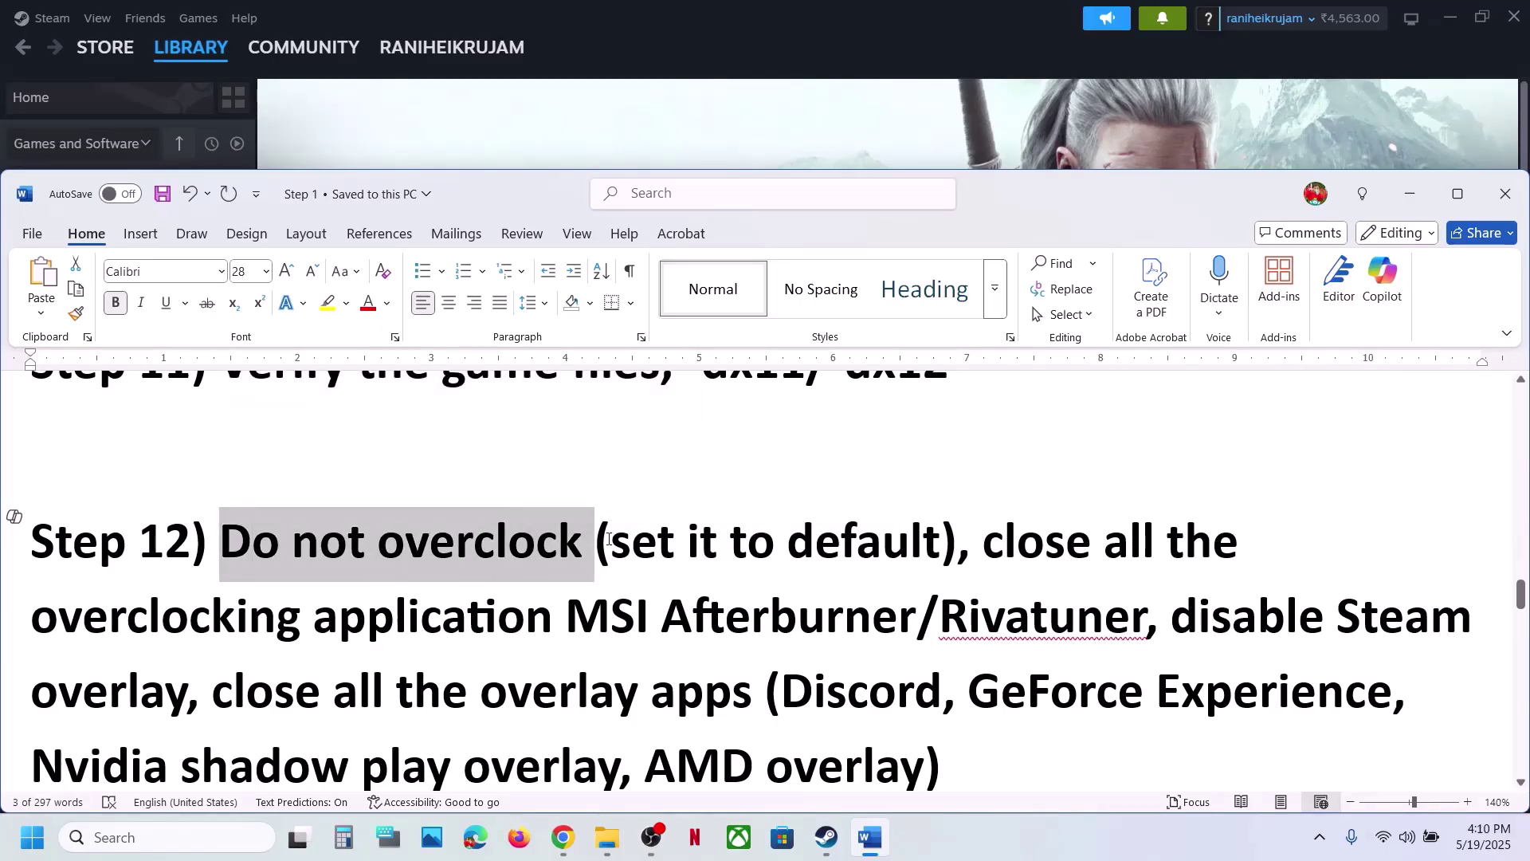
pyautogui.moveTo(609, 538); pyautogui.dragTo(1091, 607)
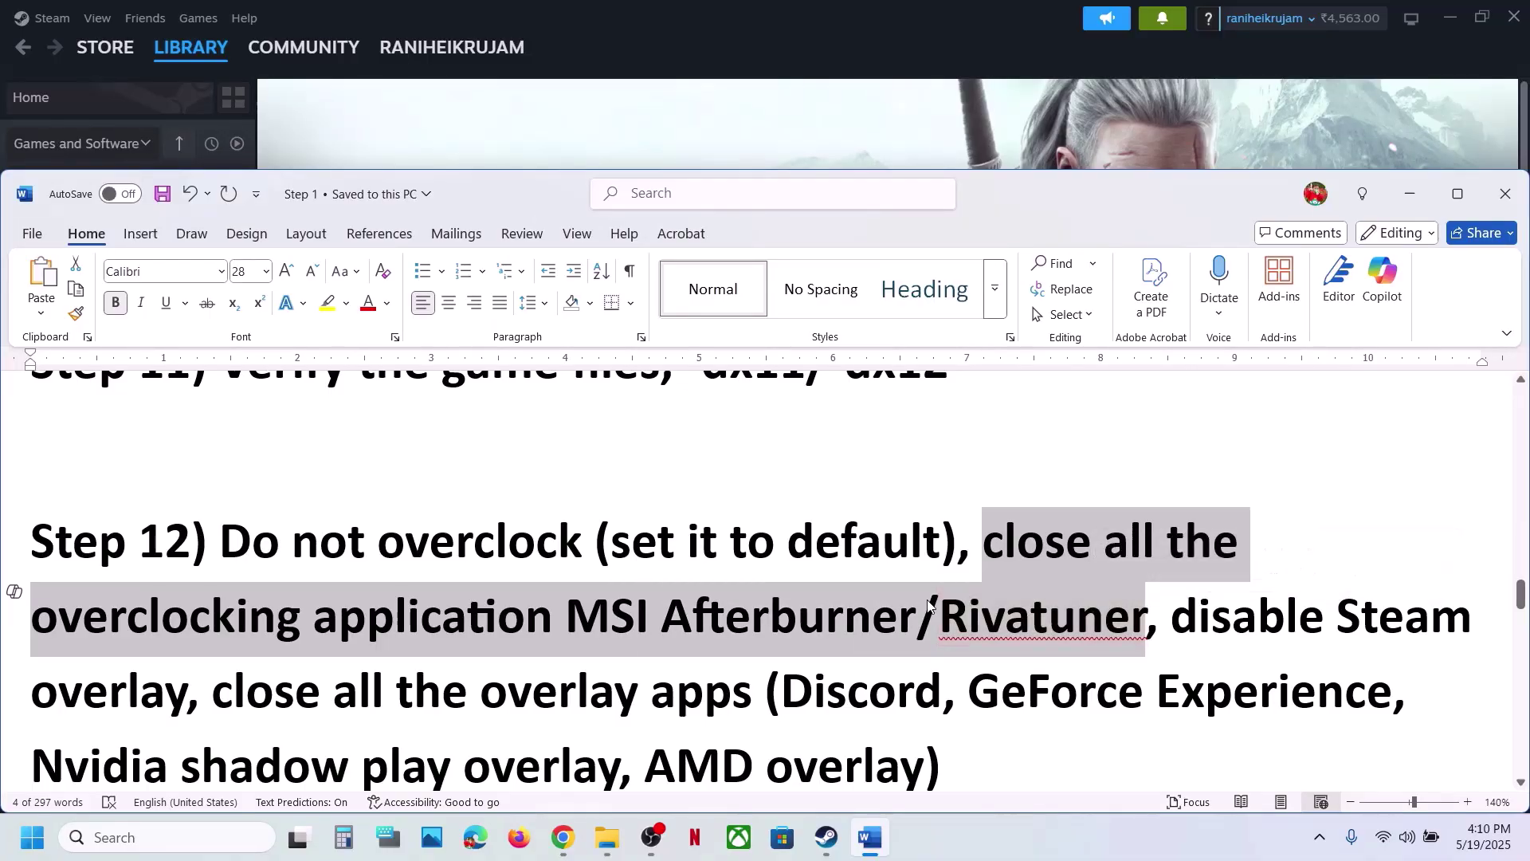
pyautogui.moveTo(985, 542); pyautogui.dragTo(1148, 618)
pyautogui.scroll(-1, 1010, 636)
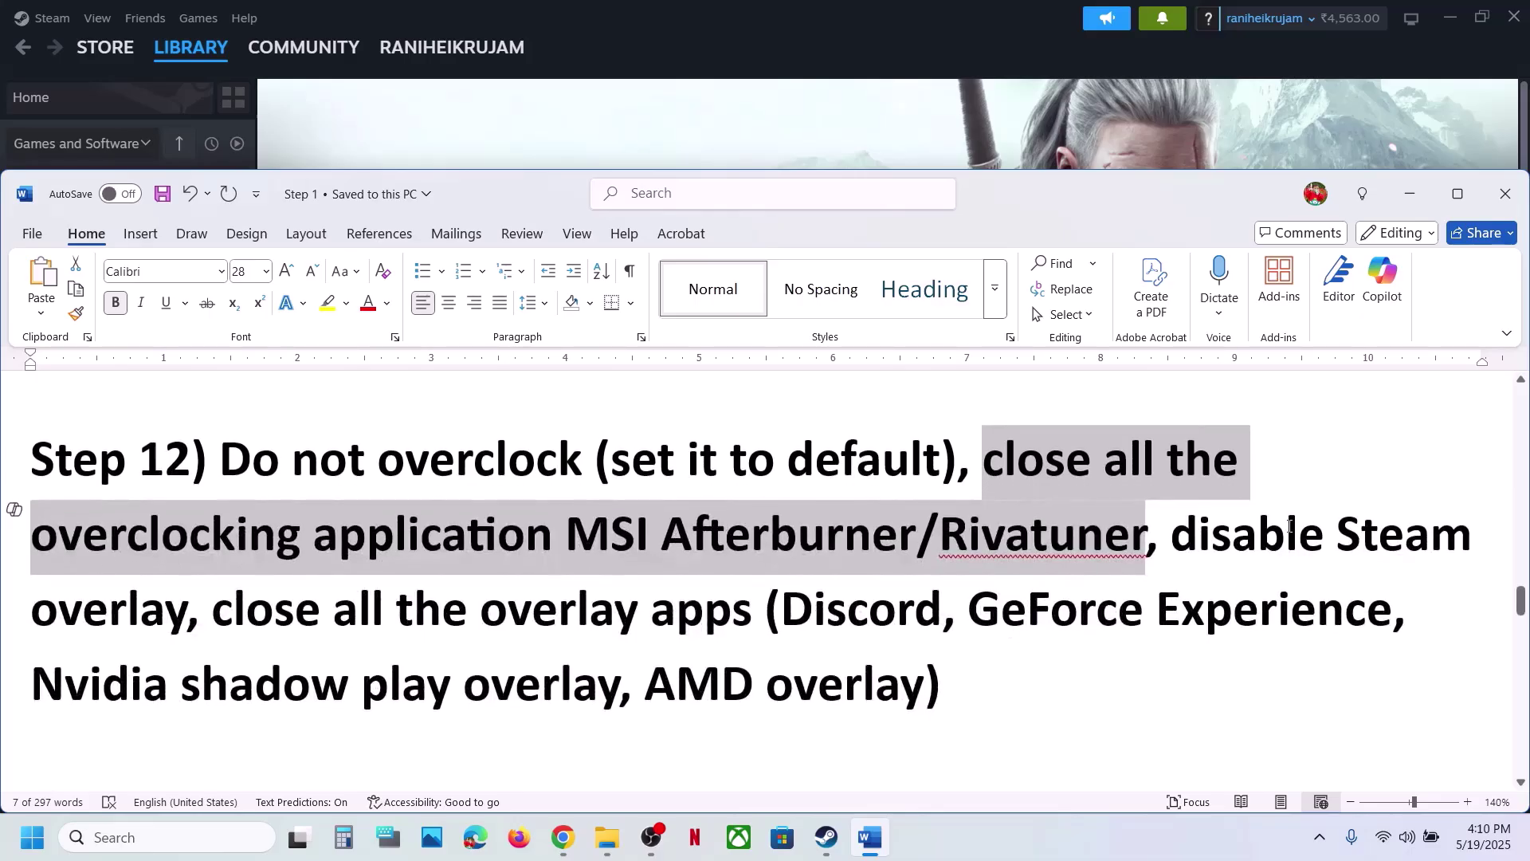
pyautogui.moveTo(1196, 535); pyautogui.dragTo(1487, 538)
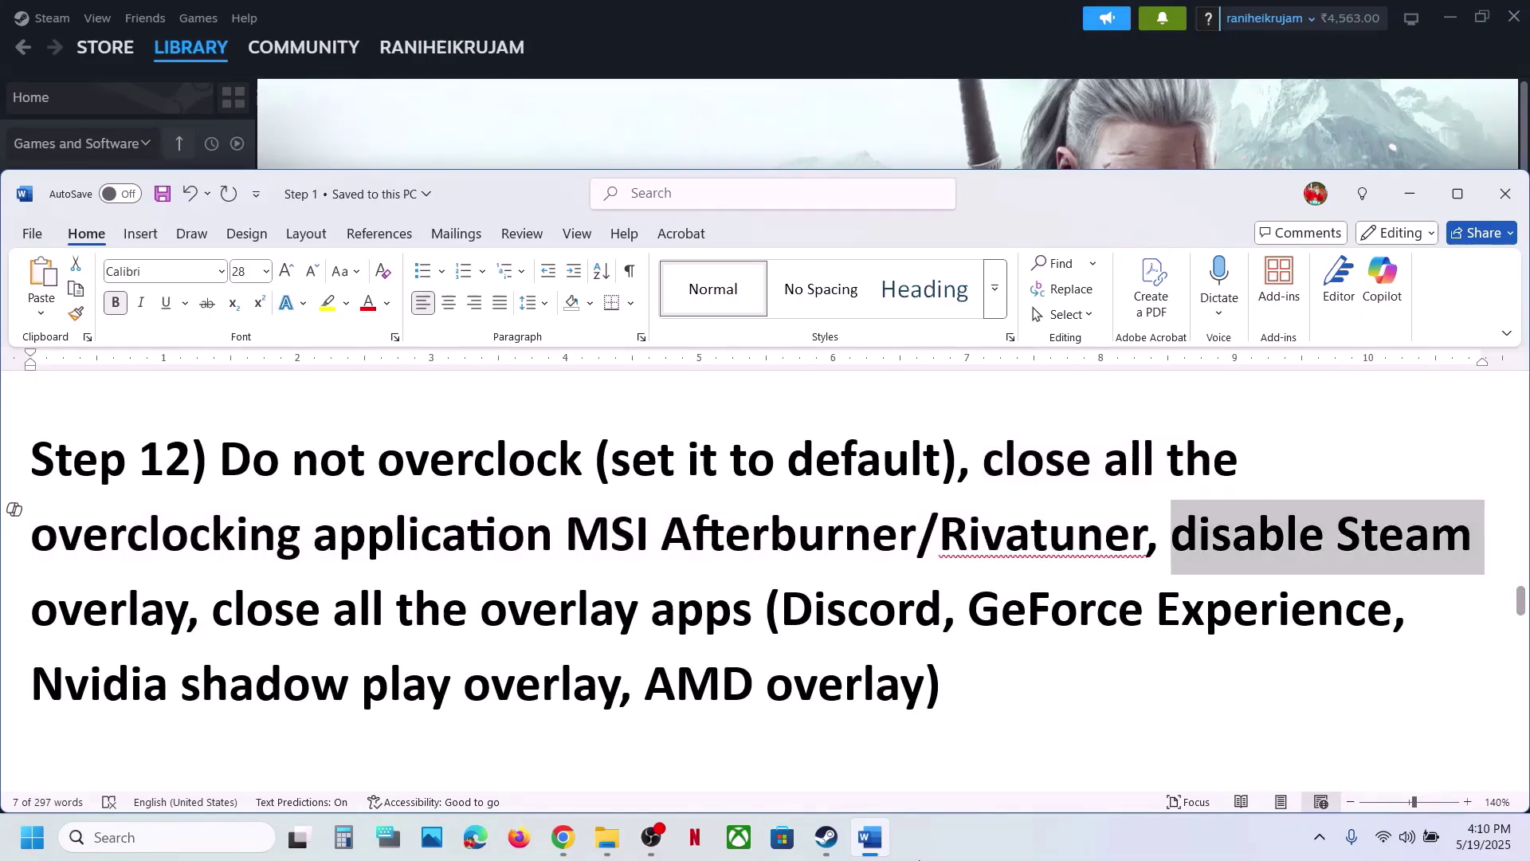
# Step: Switch to Steam and disable the in-game Steam Overlay in The Witcher 3: Wild Hunt's properties
pyautogui.click(856, 850)
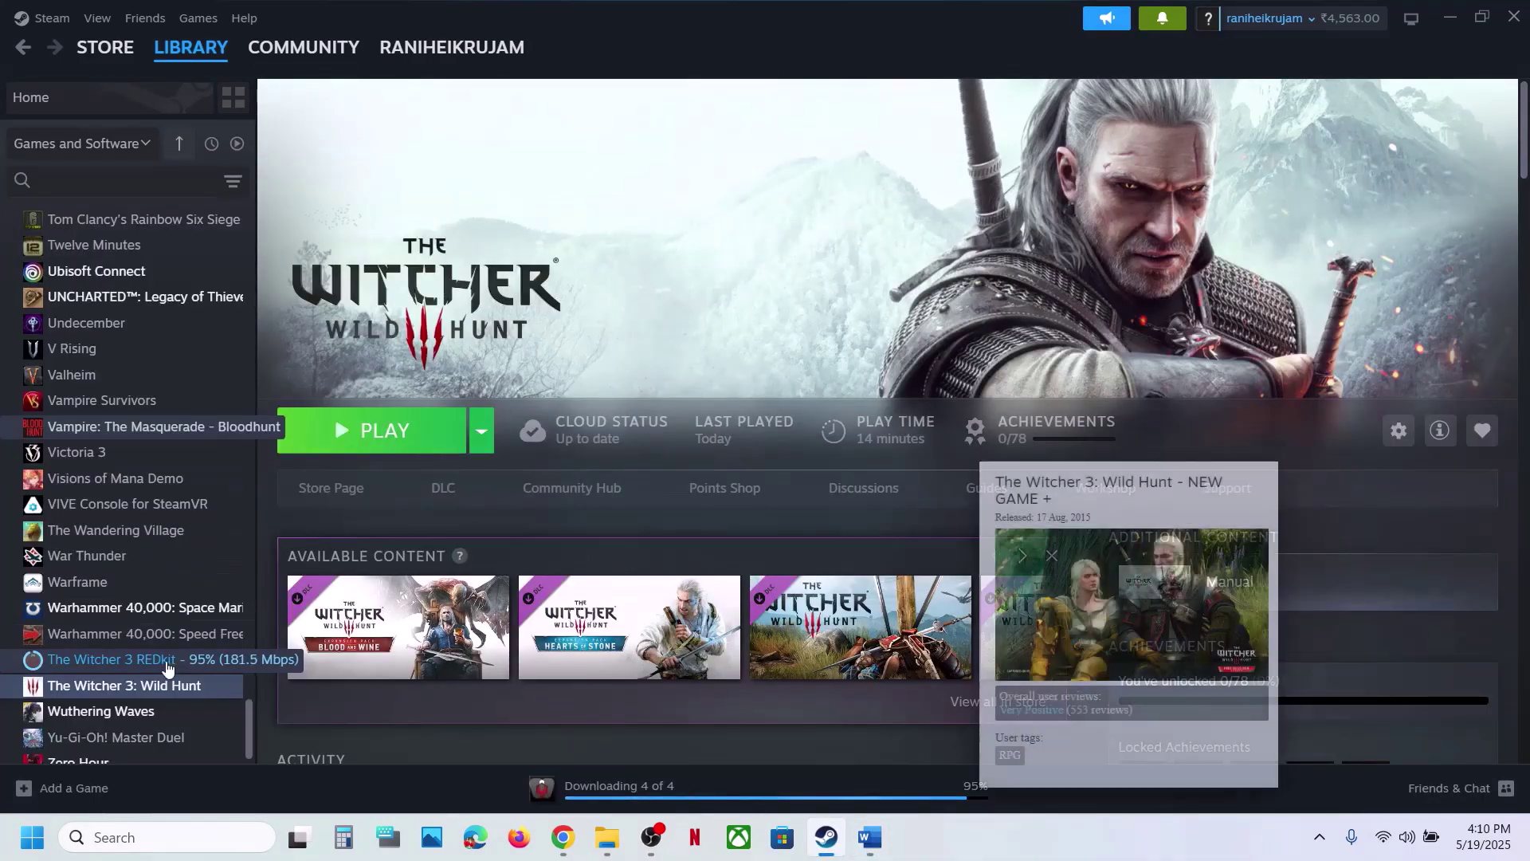
pyautogui.rightClick(164, 686)
pyautogui.click(215, 669)
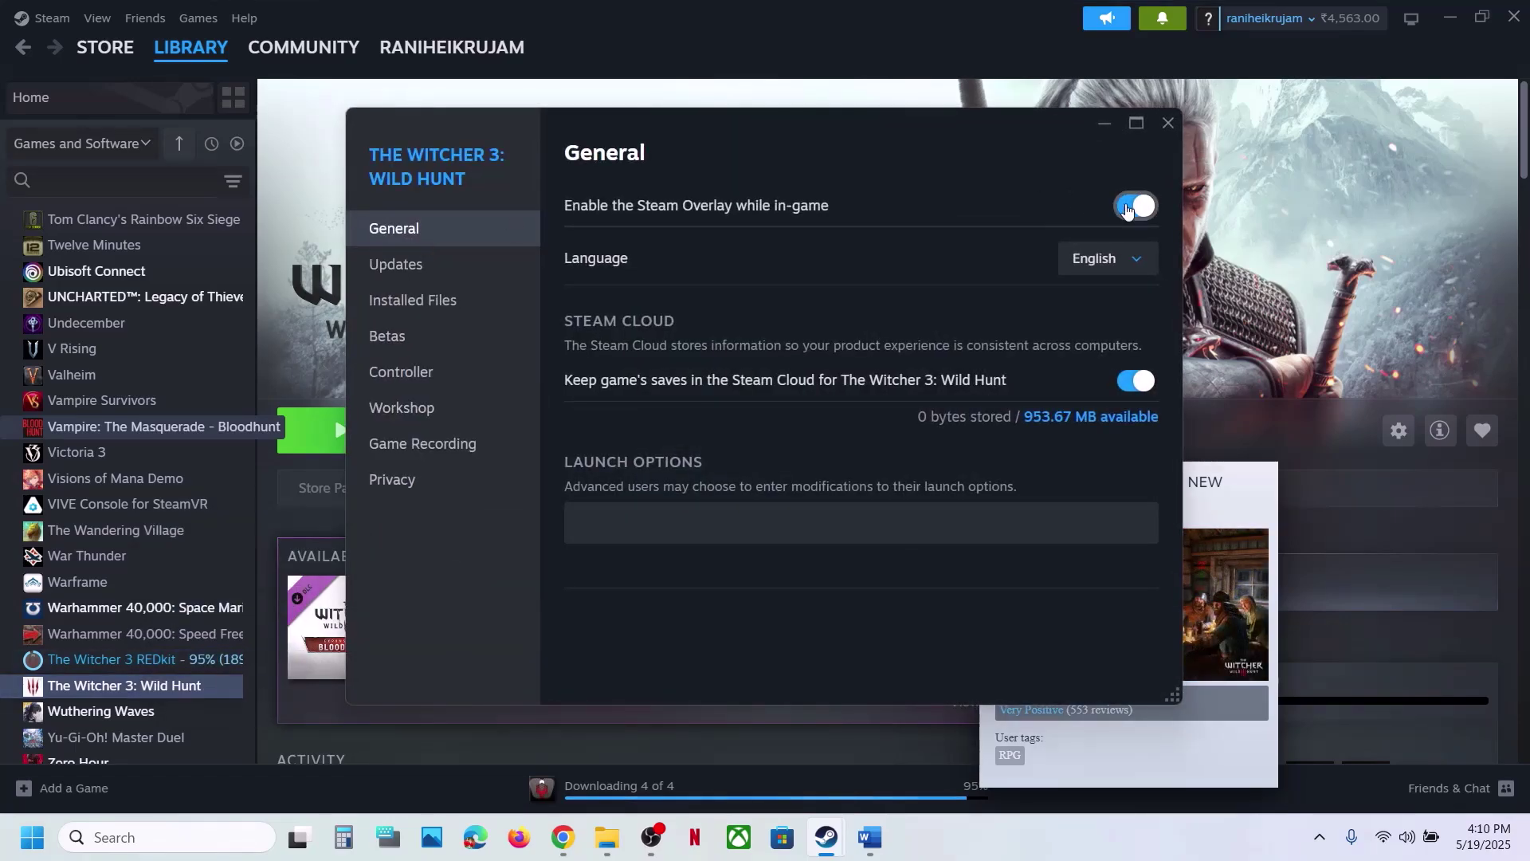
pyautogui.click(1127, 207)
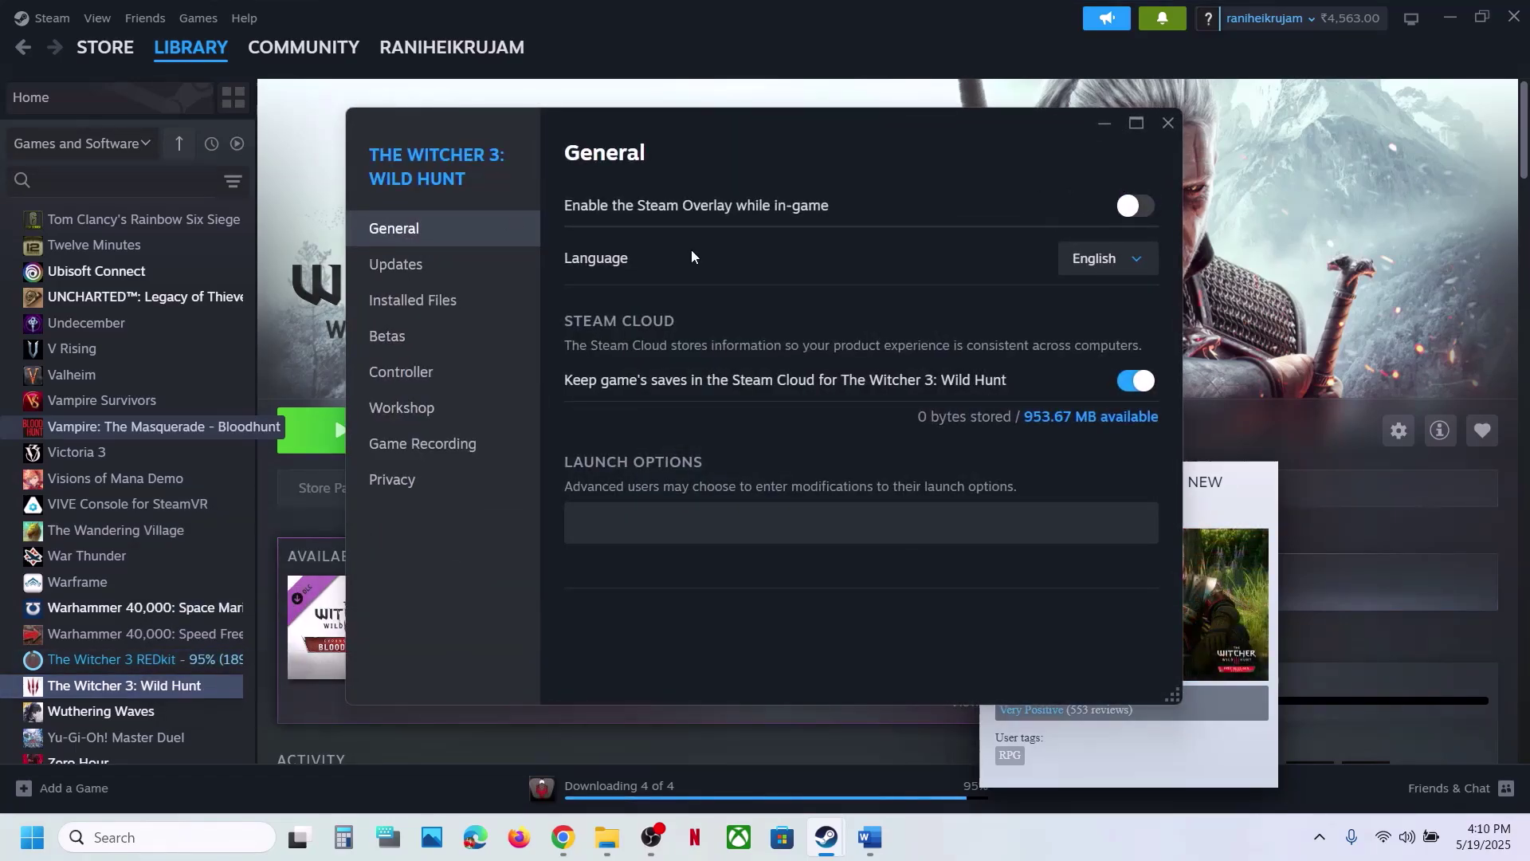
pyautogui.click(1168, 124)
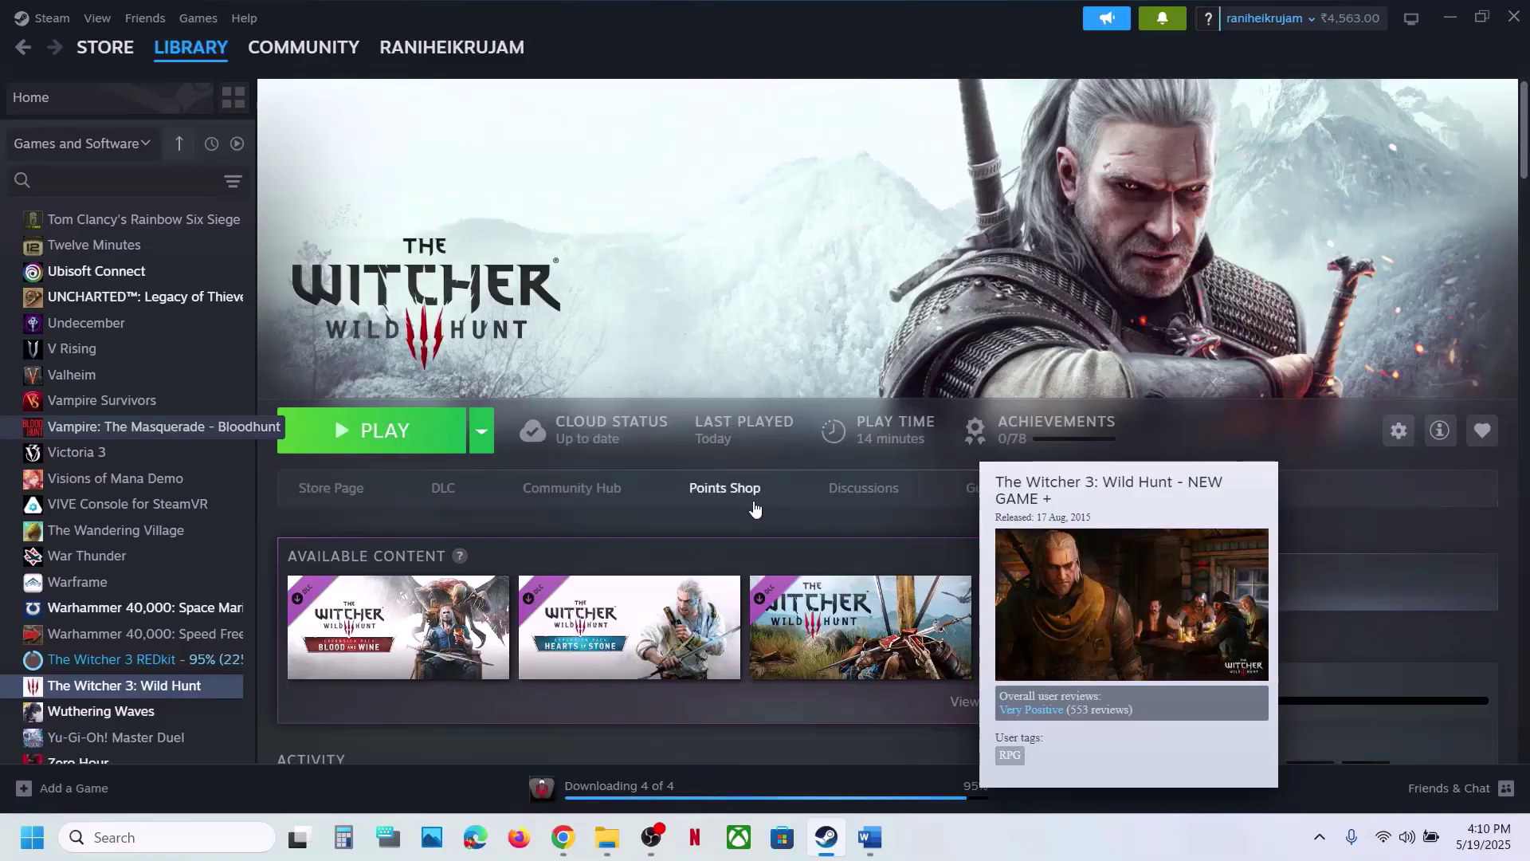
pyautogui.scroll(-3, 717, 526)
pyautogui.scroll(3, 692, 561)
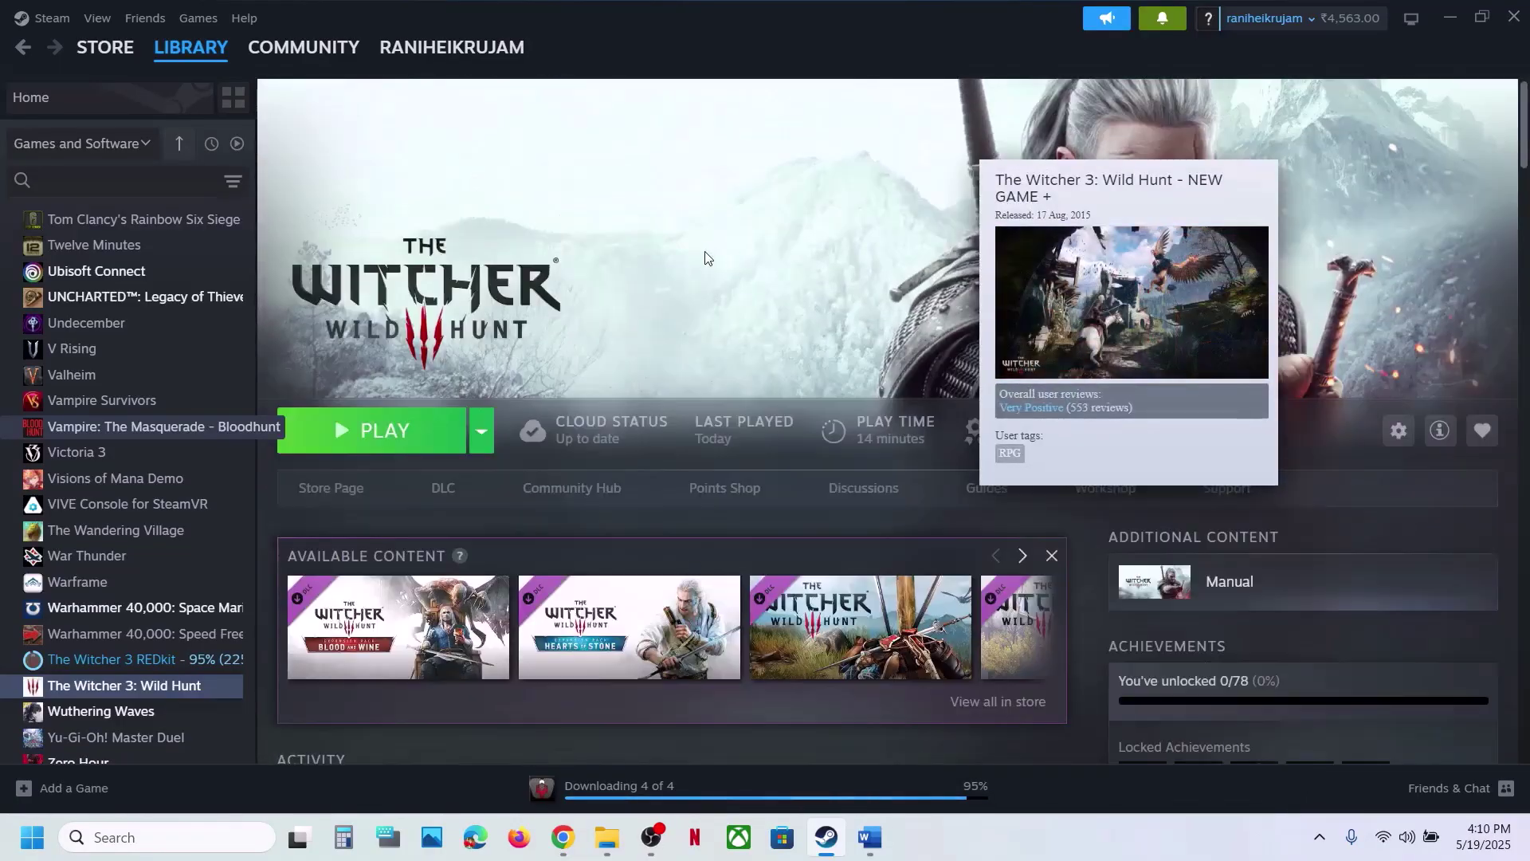
# Step: Switch to Word and review which overlay apps Step 12 says to close, including Discord and GeForce Experience
pyautogui.click(873, 851)
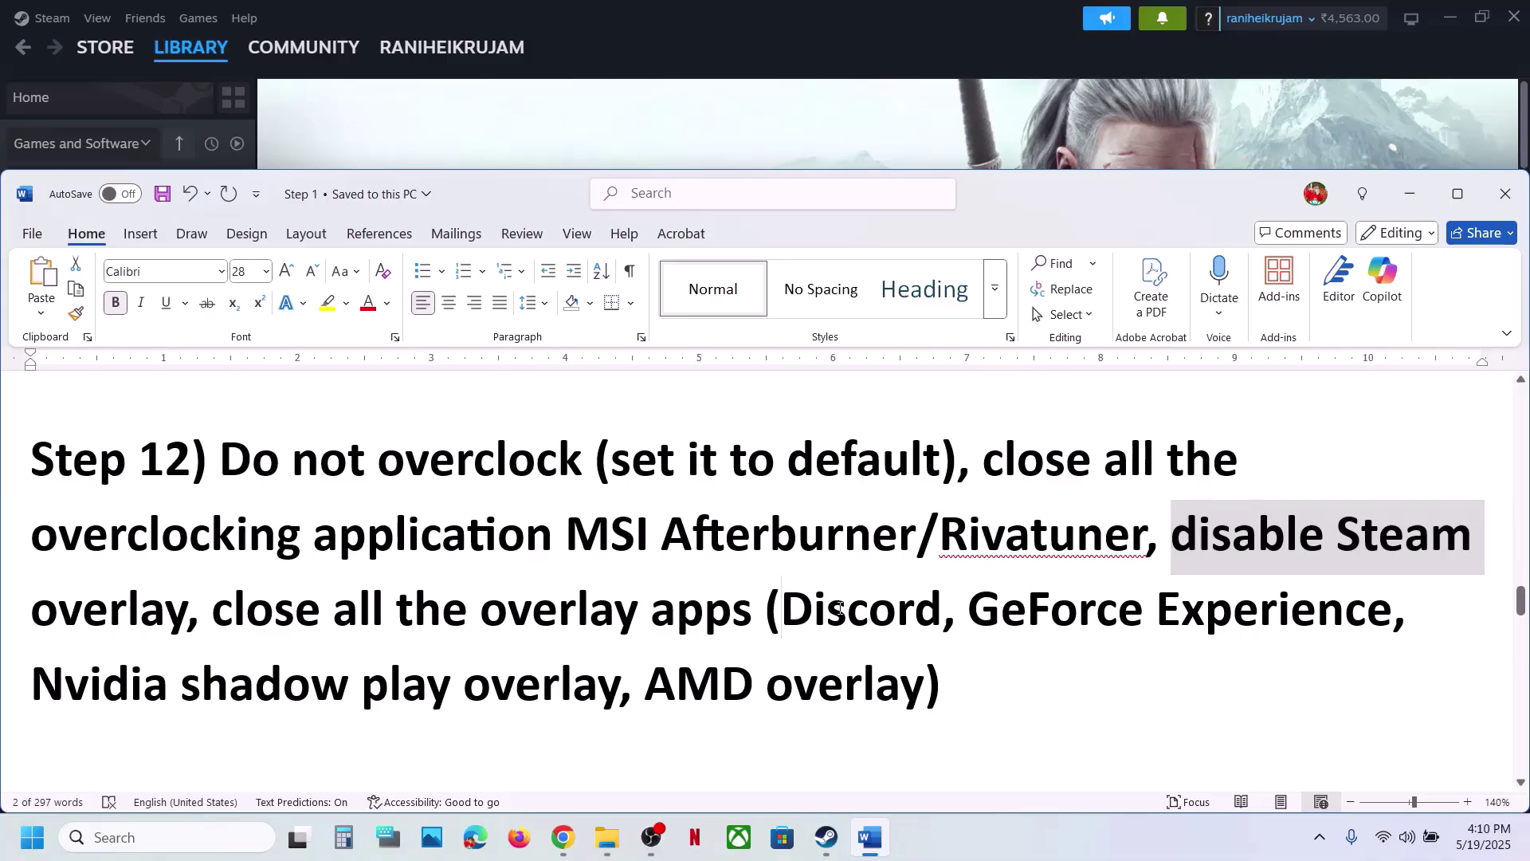
pyautogui.moveTo(785, 610); pyautogui.dragTo(915, 622)
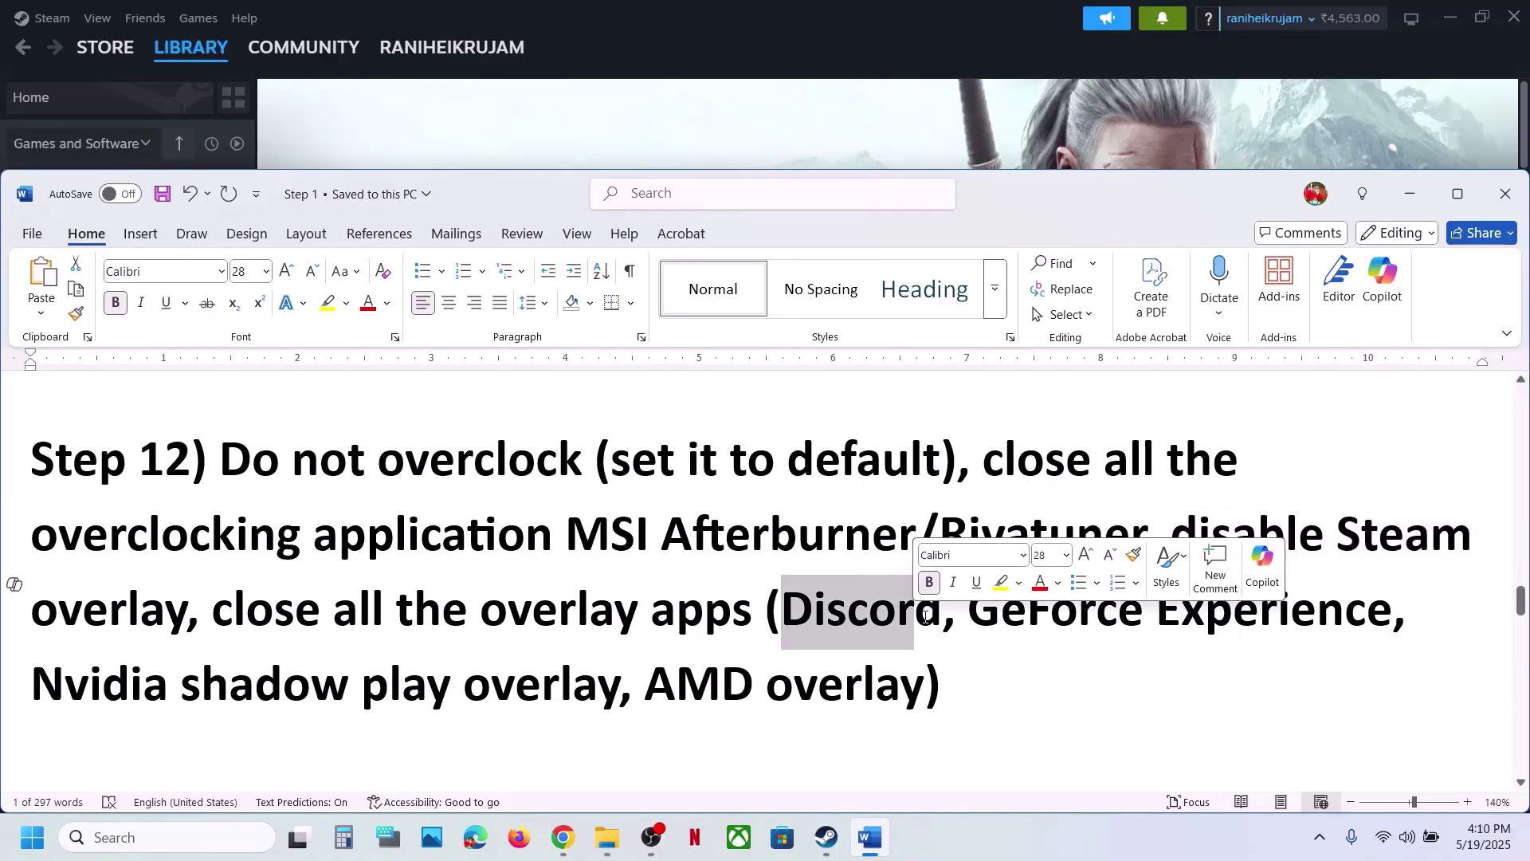
pyautogui.doubleClick(1036, 614)
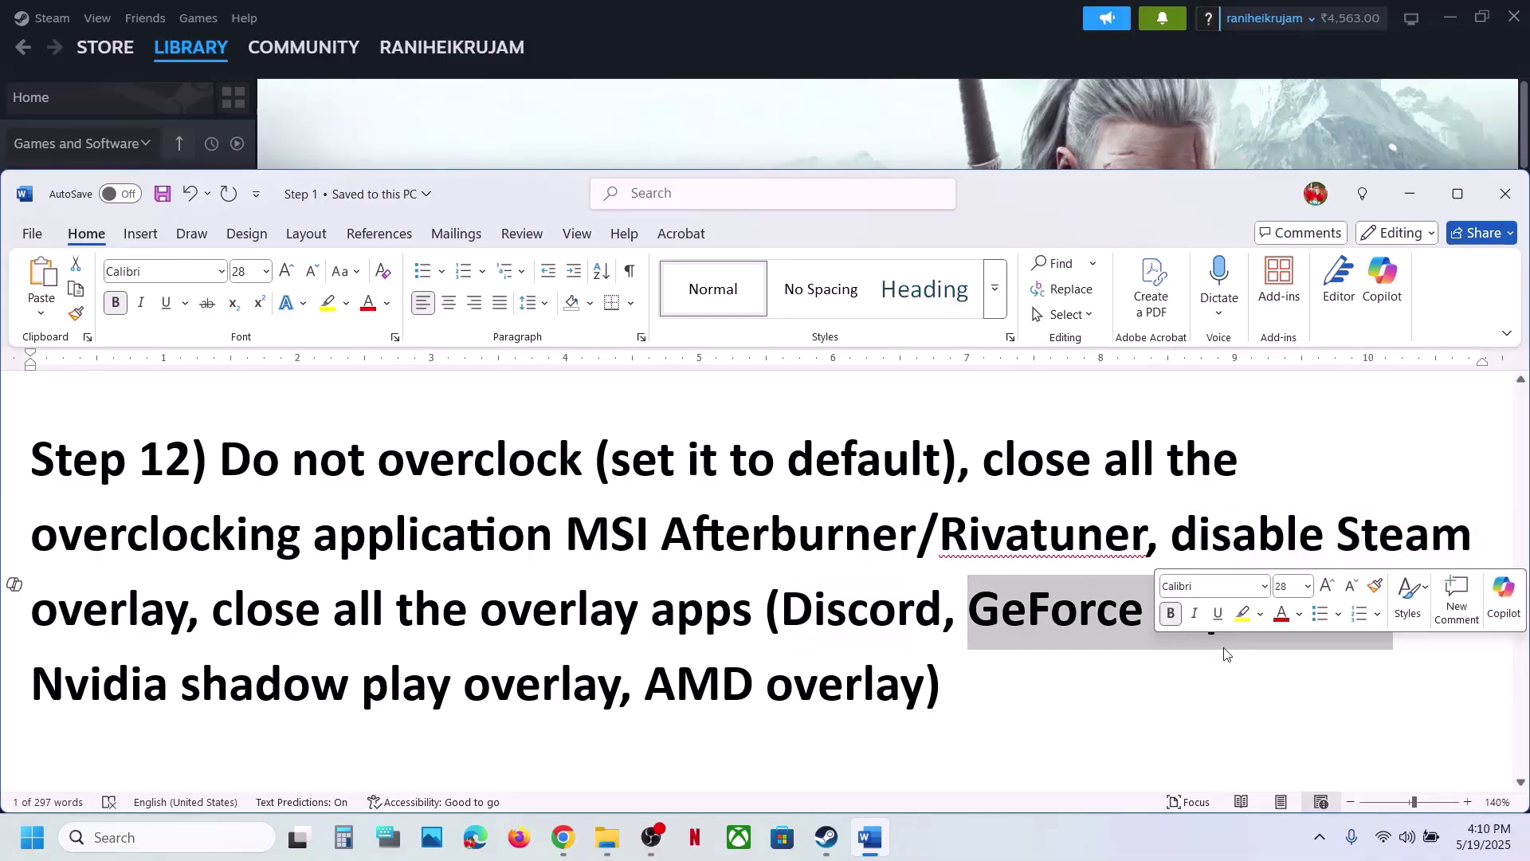
pyautogui.keyDown('shift'); pyautogui.click(1223, 629); pyautogui.keyUp('shift')
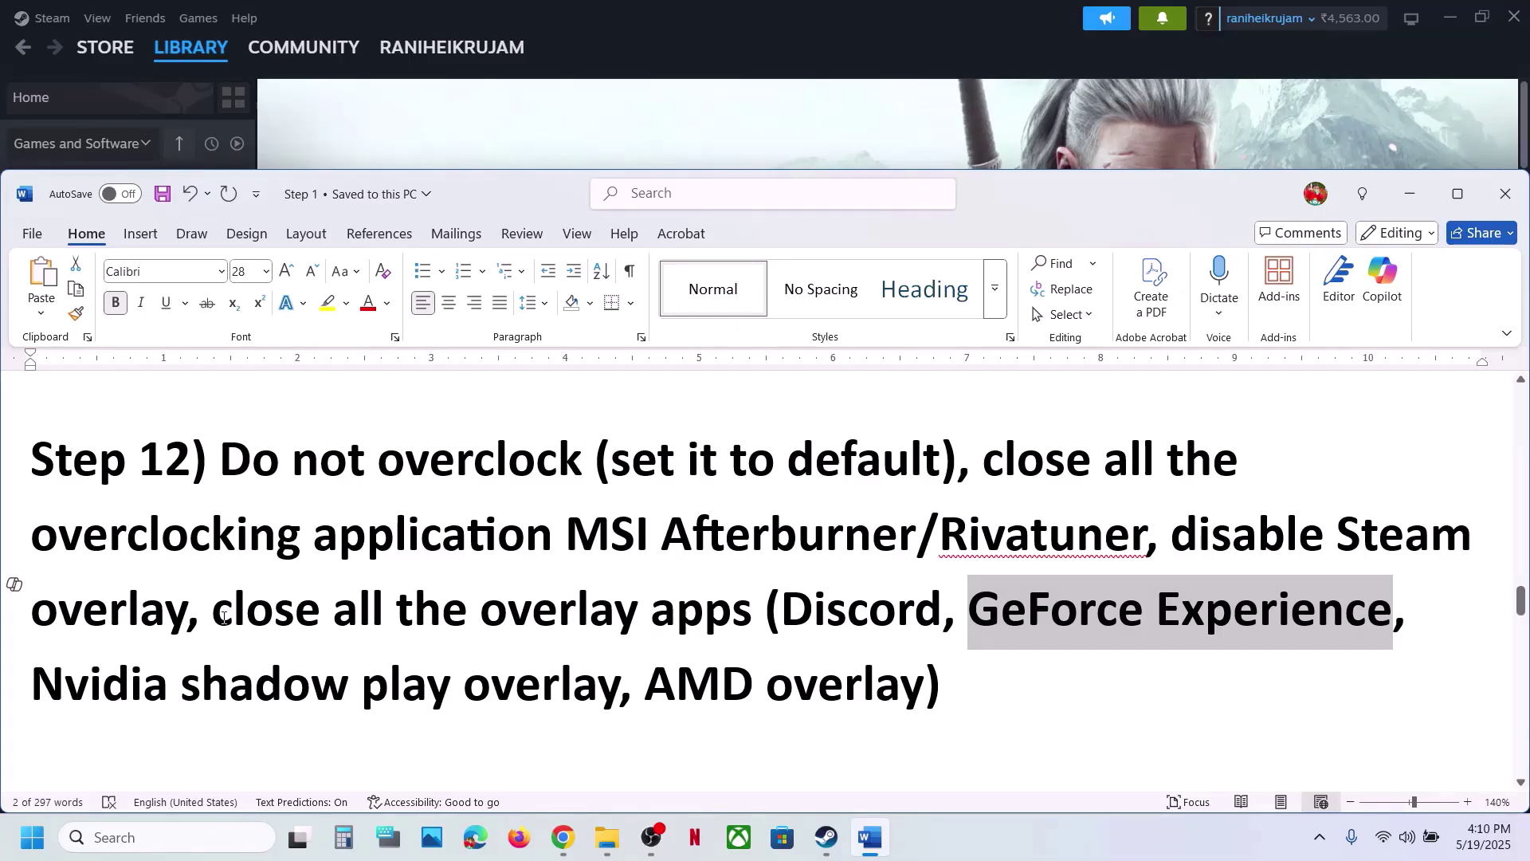
# Step: Read Step 12's advice on closing overlay apps and Step 13's clean graphics driver installation with its NVIDIA and AMD links
pyautogui.moveTo(224, 618); pyautogui.dragTo(758, 612)
pyautogui.scroll(-5, 690, 607)
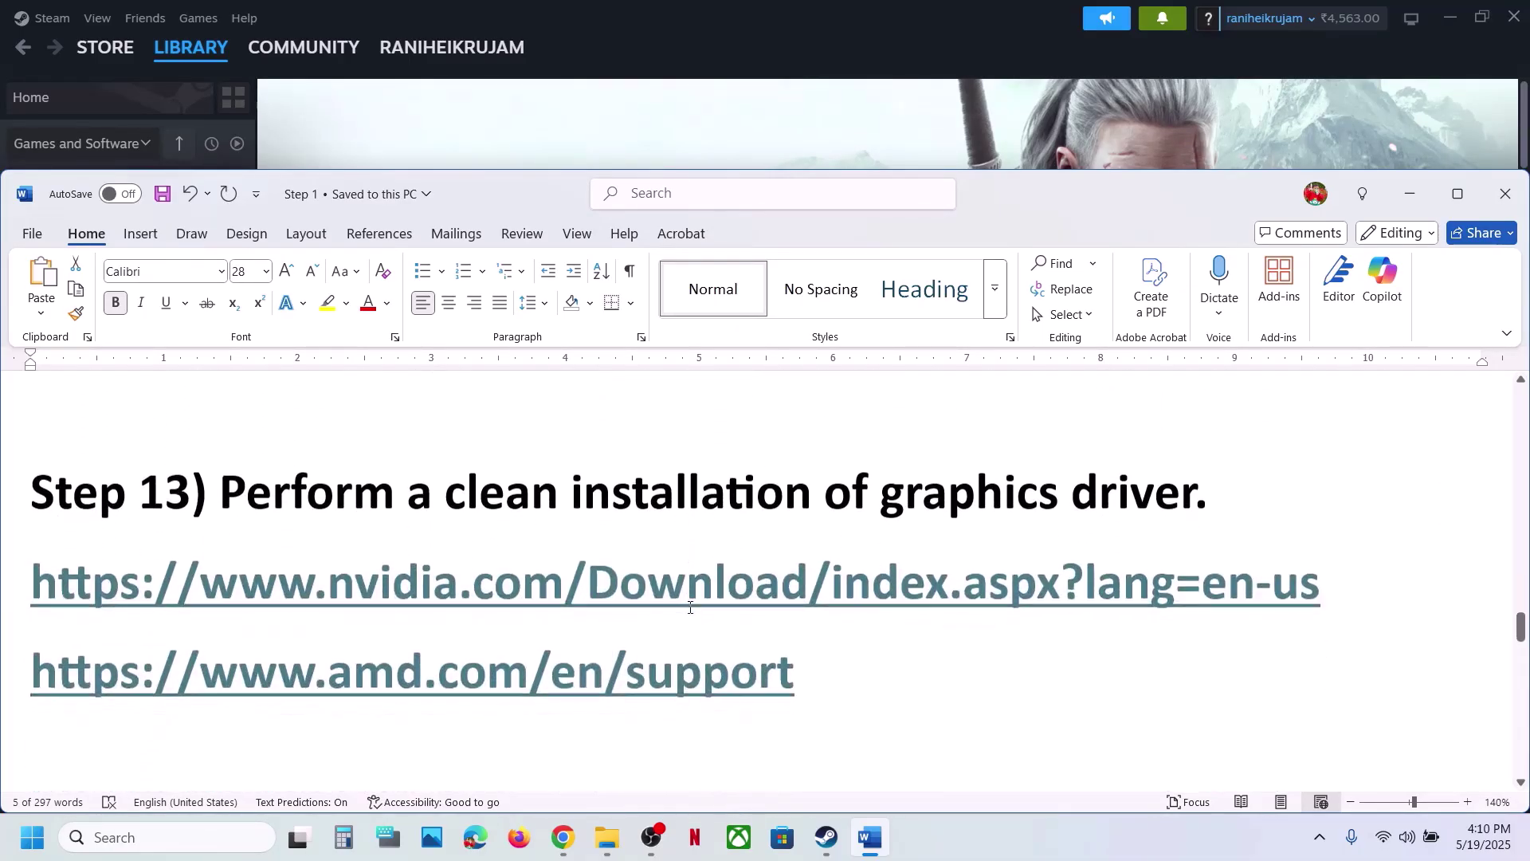
pyautogui.moveTo(295, 494); pyautogui.dragTo(1131, 498)
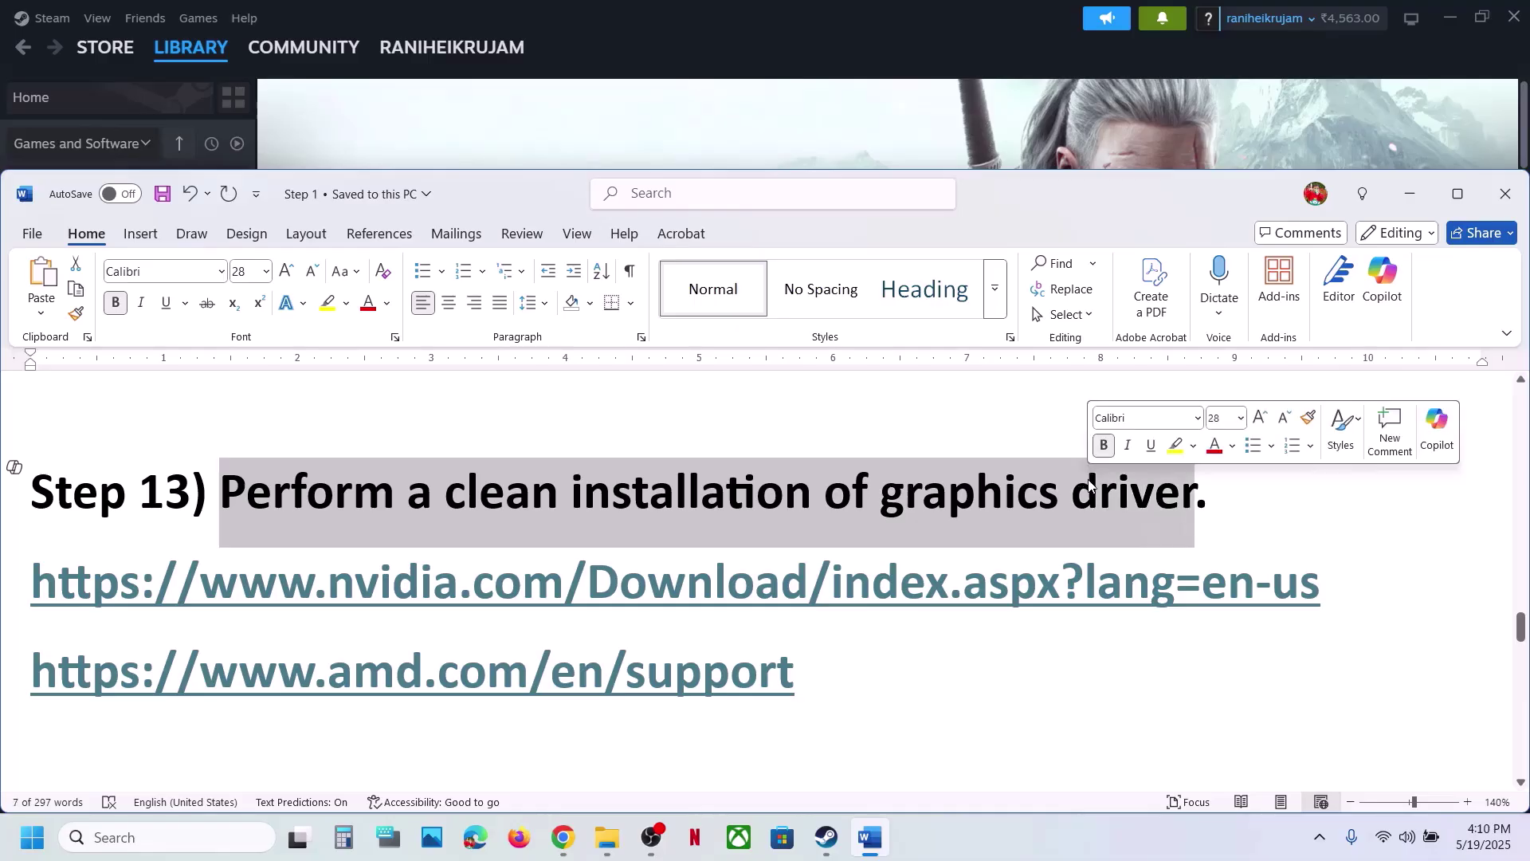
pyautogui.moveTo(347, 572); pyautogui.dragTo(556, 621)
pyautogui.moveTo(288, 687); pyautogui.dragTo(701, 695)
# Step: Switch to Chrome and search NVIDIA's driver page for GeForce RTX 3050 Laptop GPU drivers on Windows 11 in English (US)
pyautogui.click(996, 857)
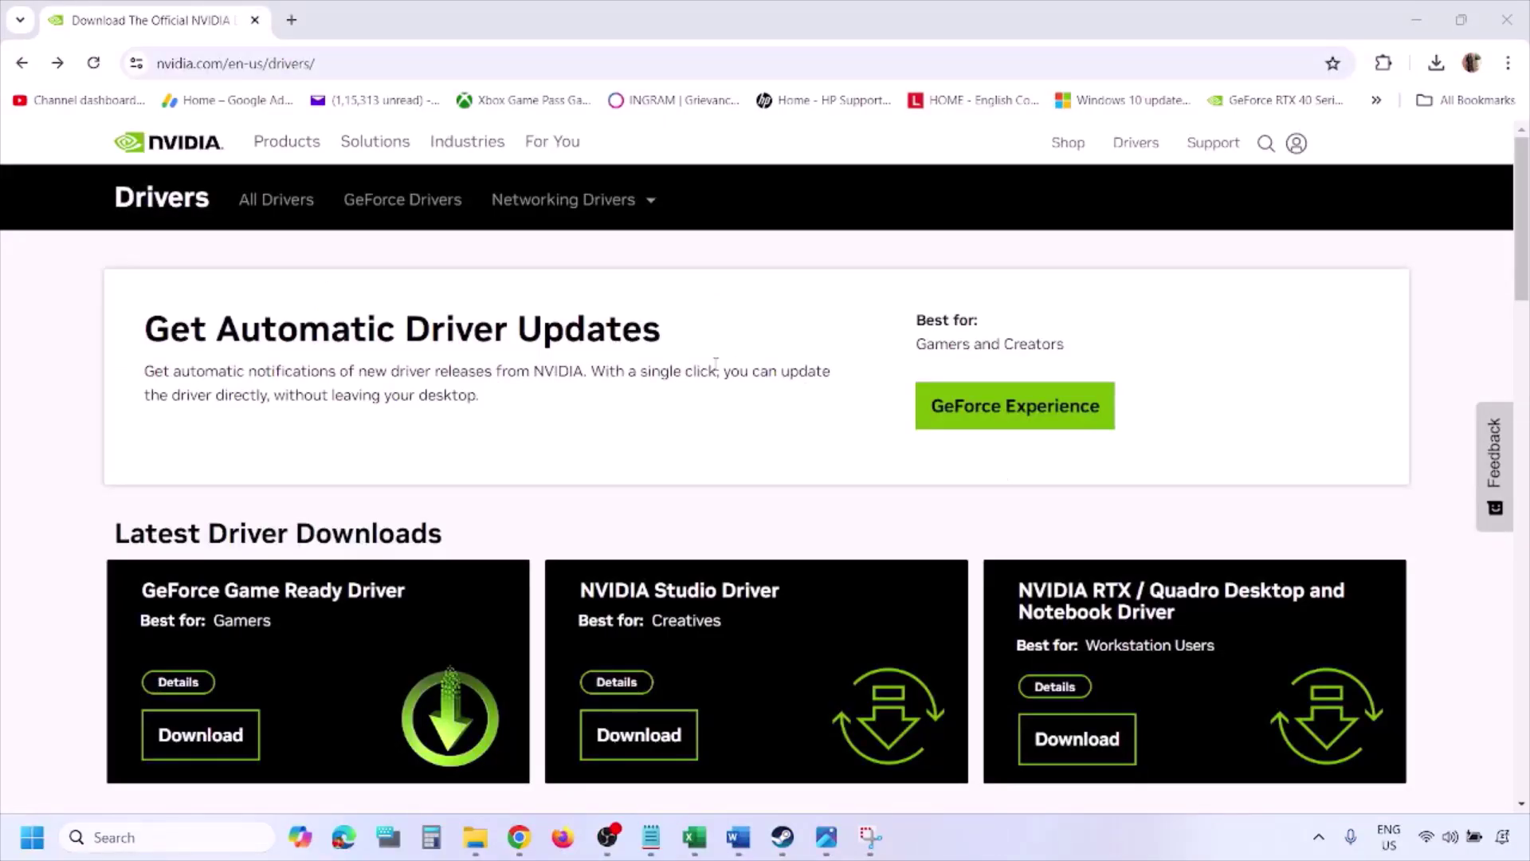
pyautogui.scroll(-8, 358, 488)
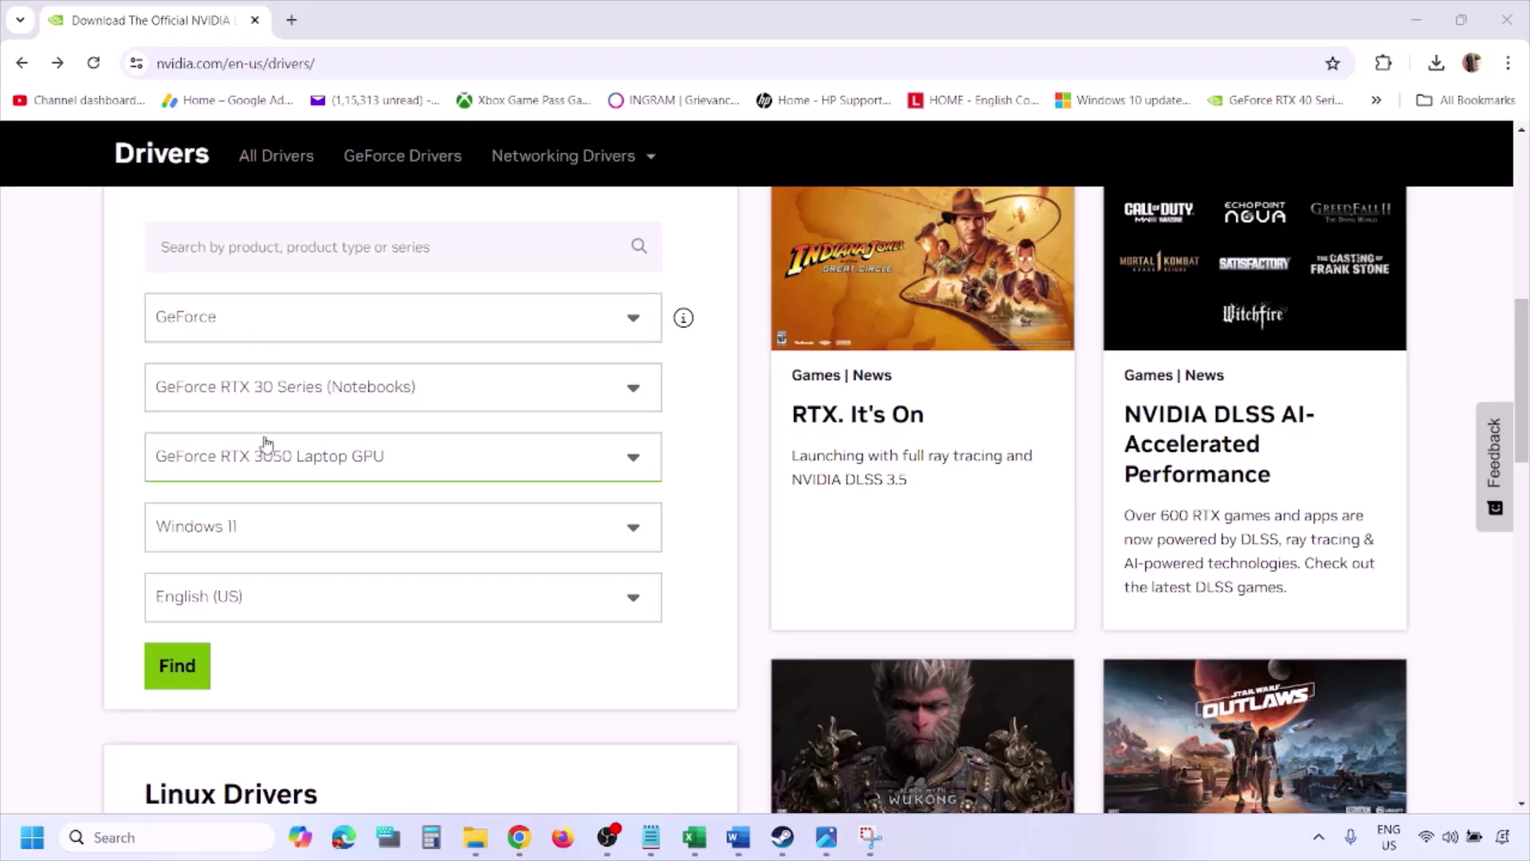
pyautogui.click(253, 532)
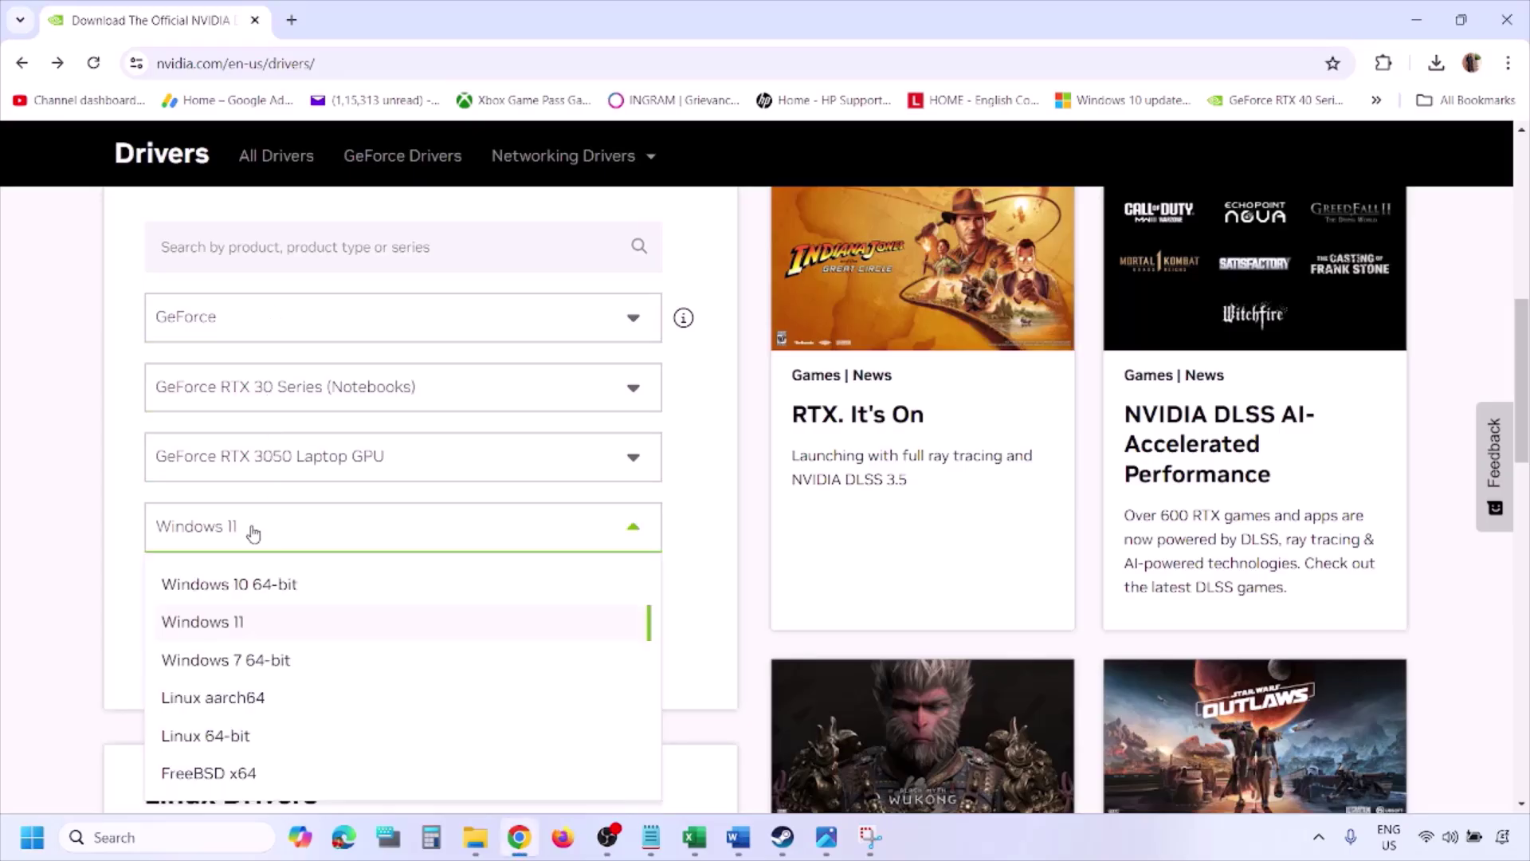
pyautogui.click(227, 623)
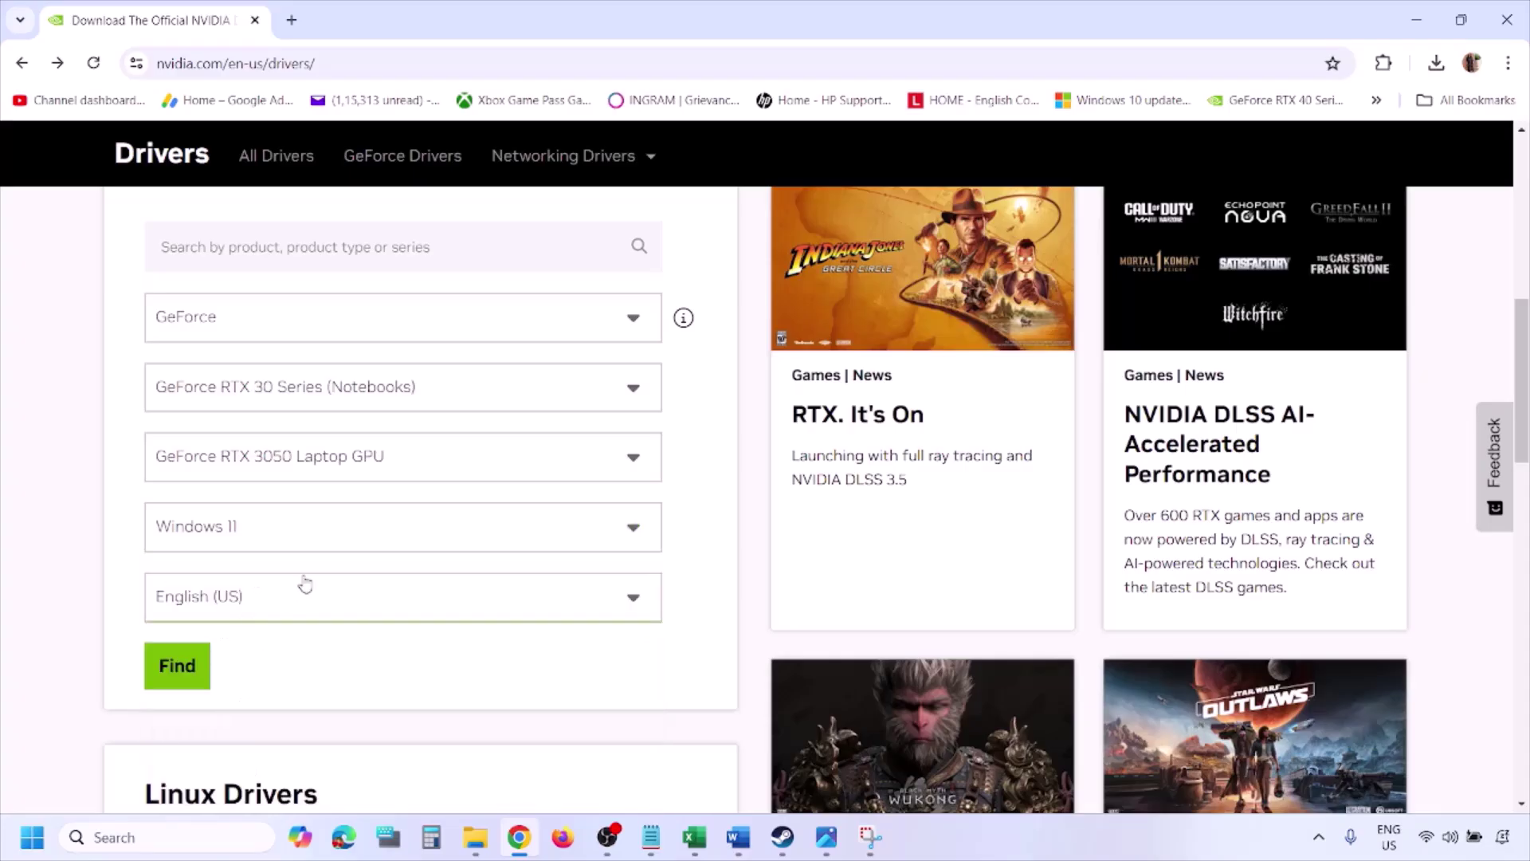
pyautogui.click(182, 672)
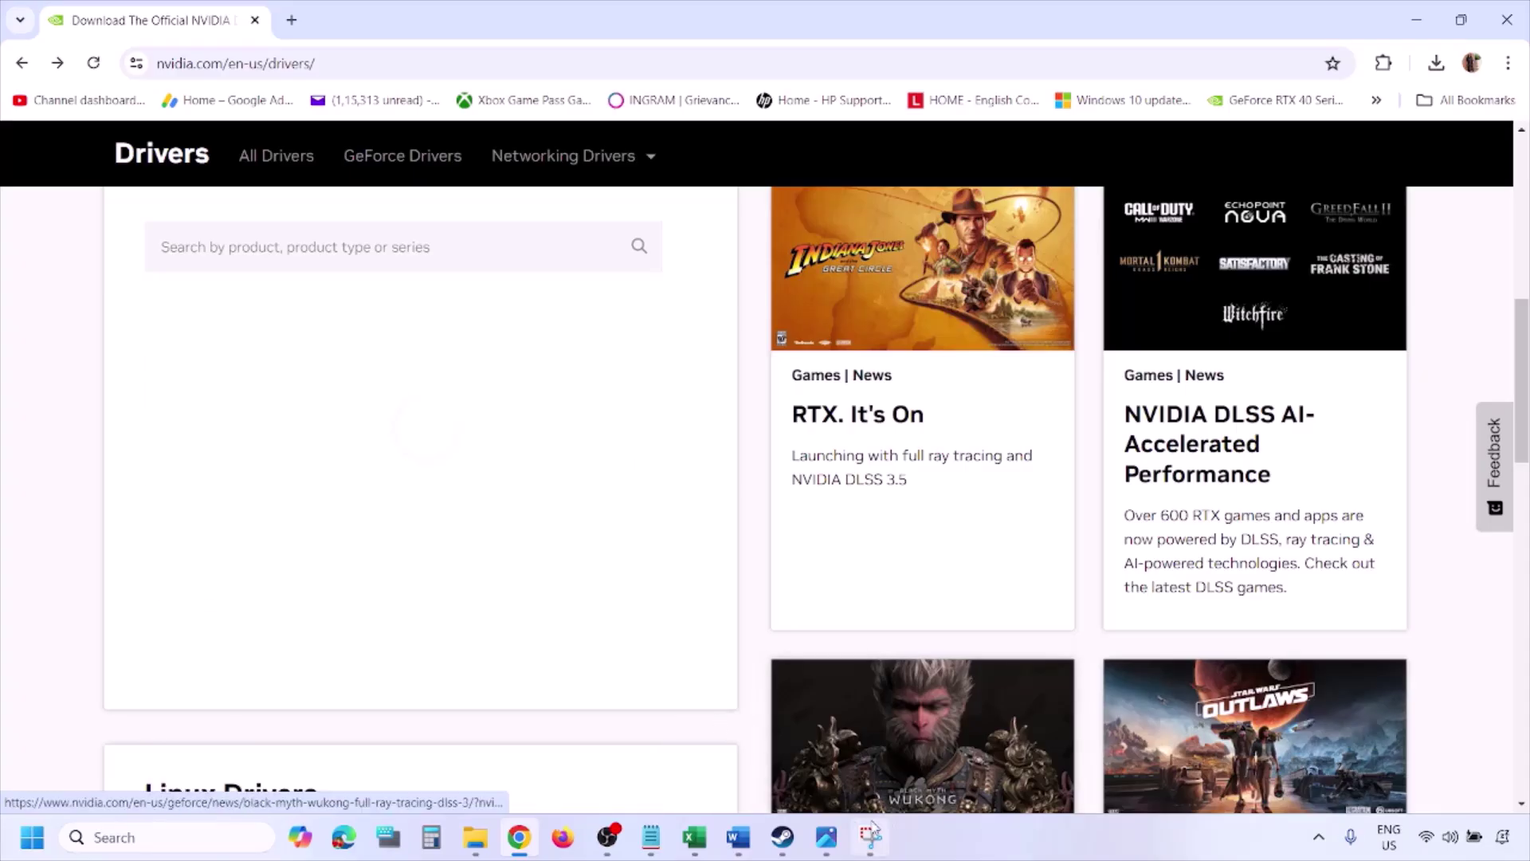
# Step: Switch to Photos and review images 1.png to 5.png, covering the NVIDIA driver download and the custom clean installation options
pyautogui.click(827, 838)
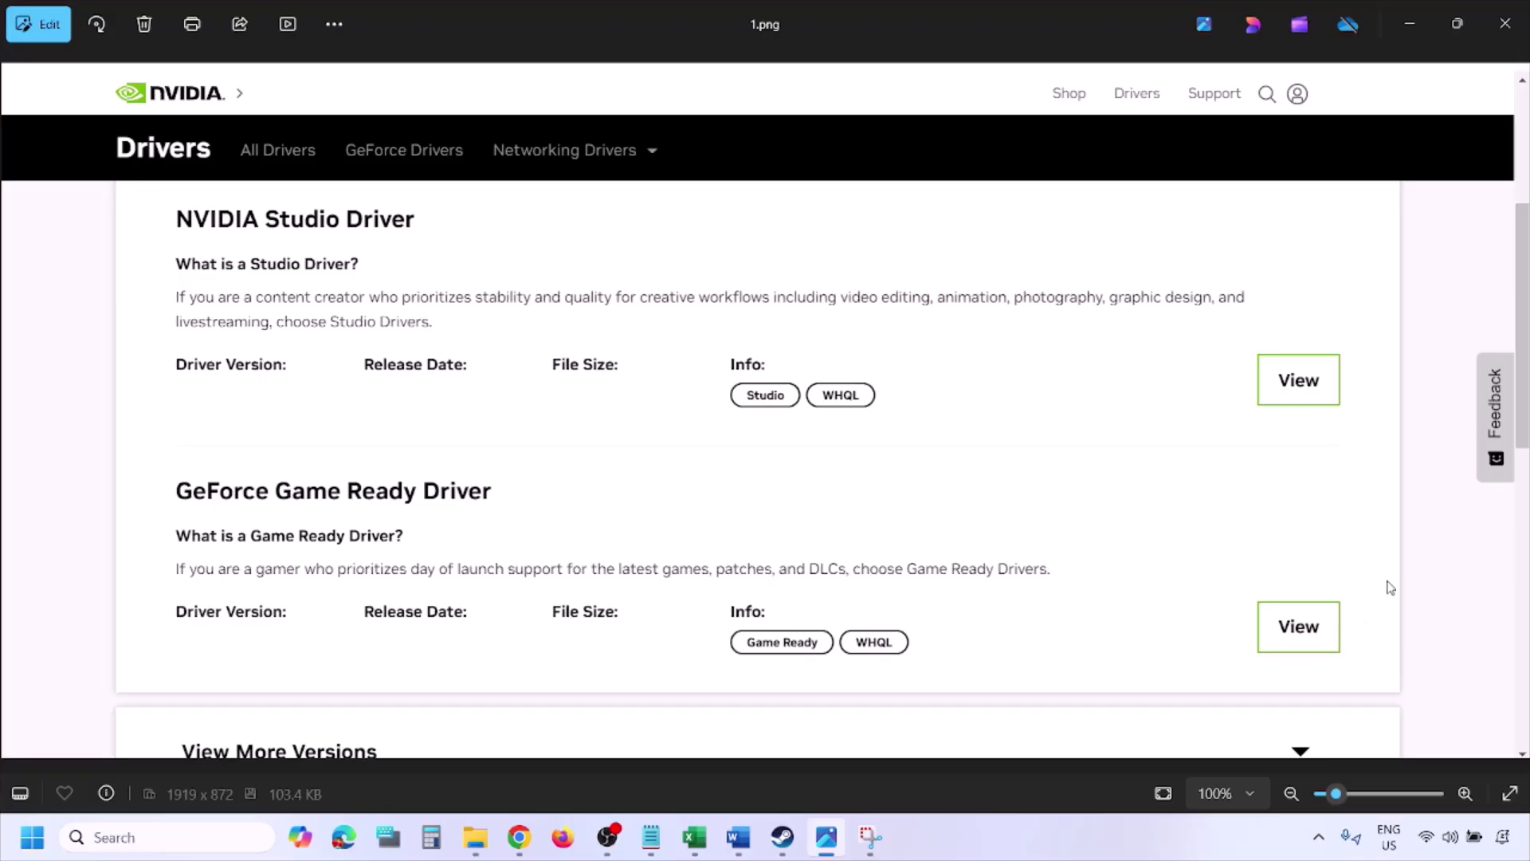
pyautogui.press('Right')
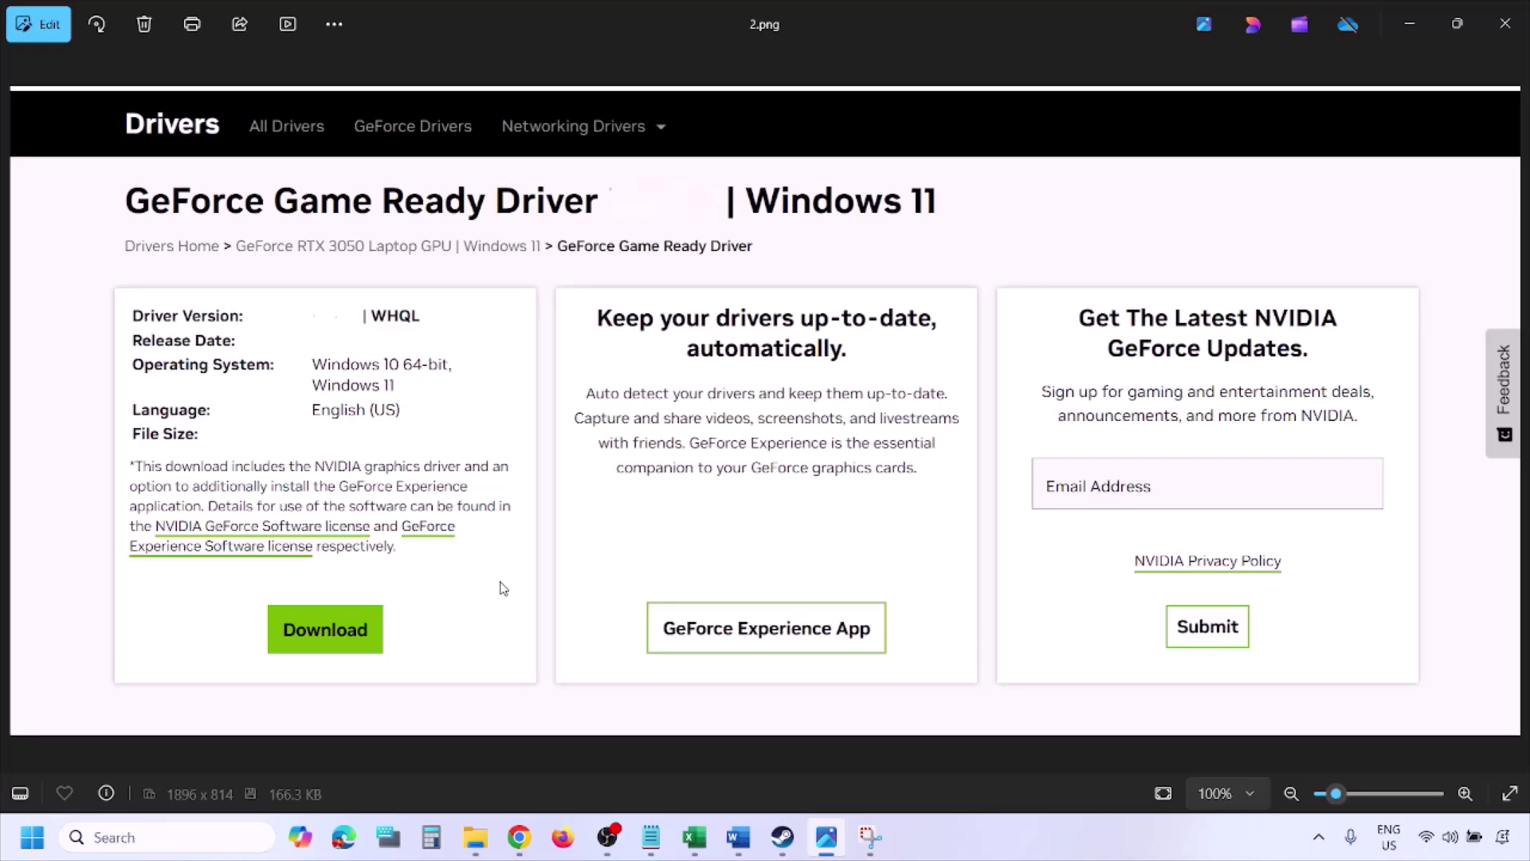
pyautogui.press('Right')
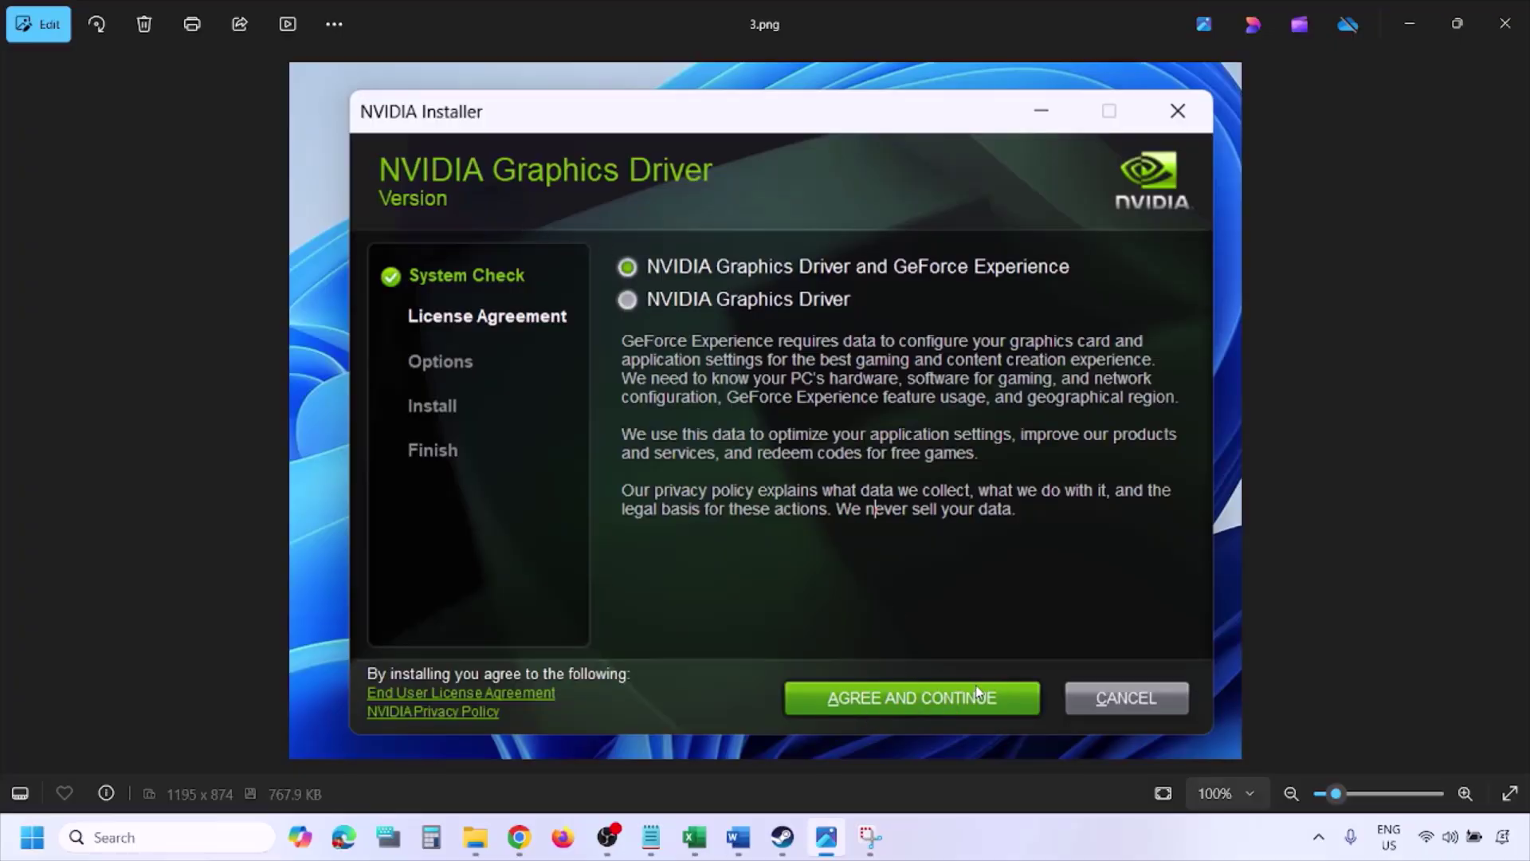
pyautogui.press('Right')
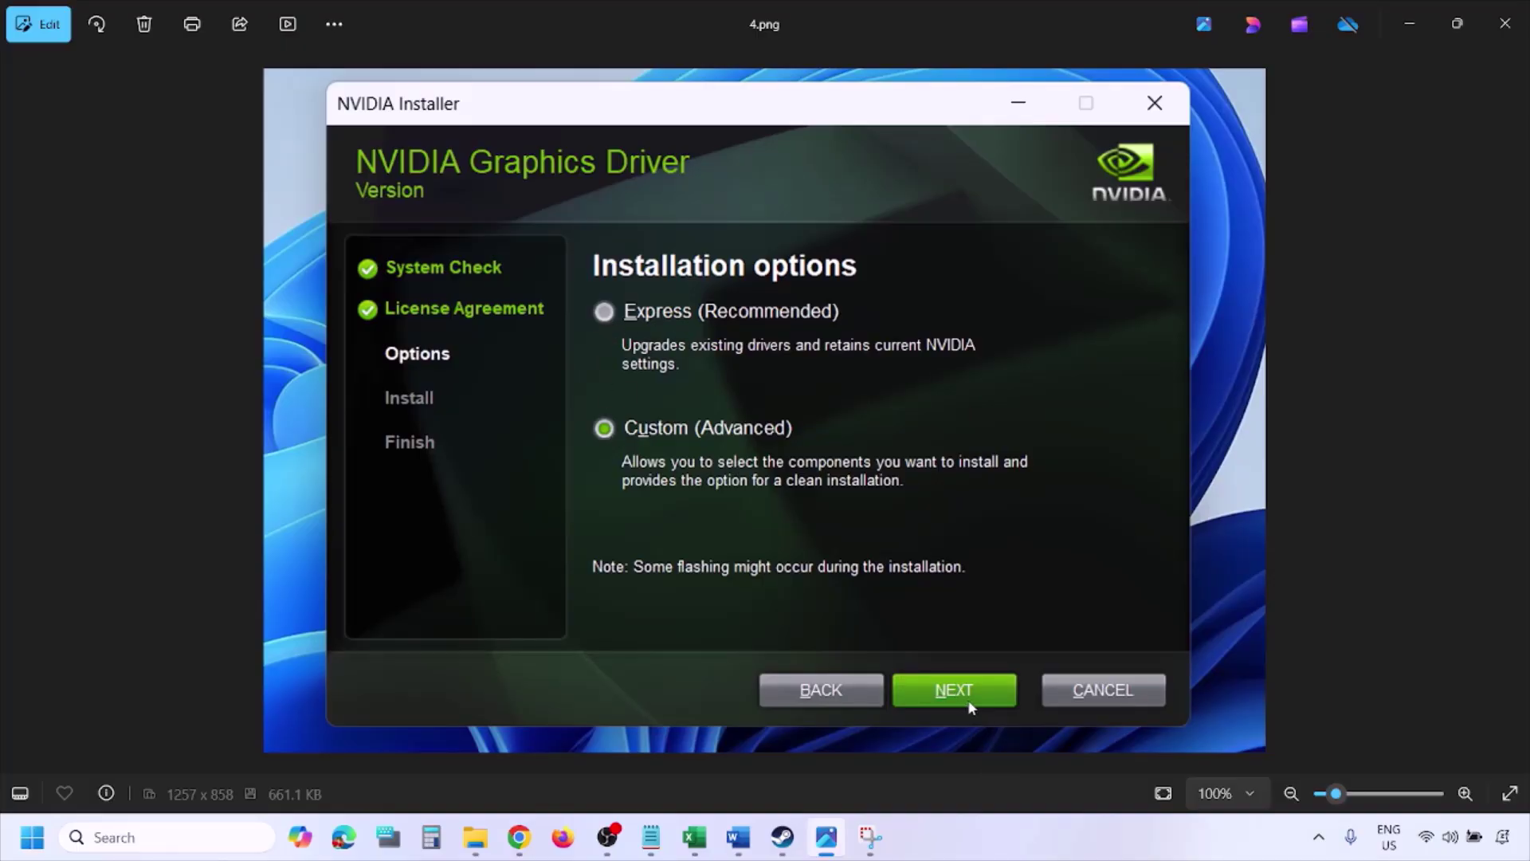
pyautogui.press('Right')
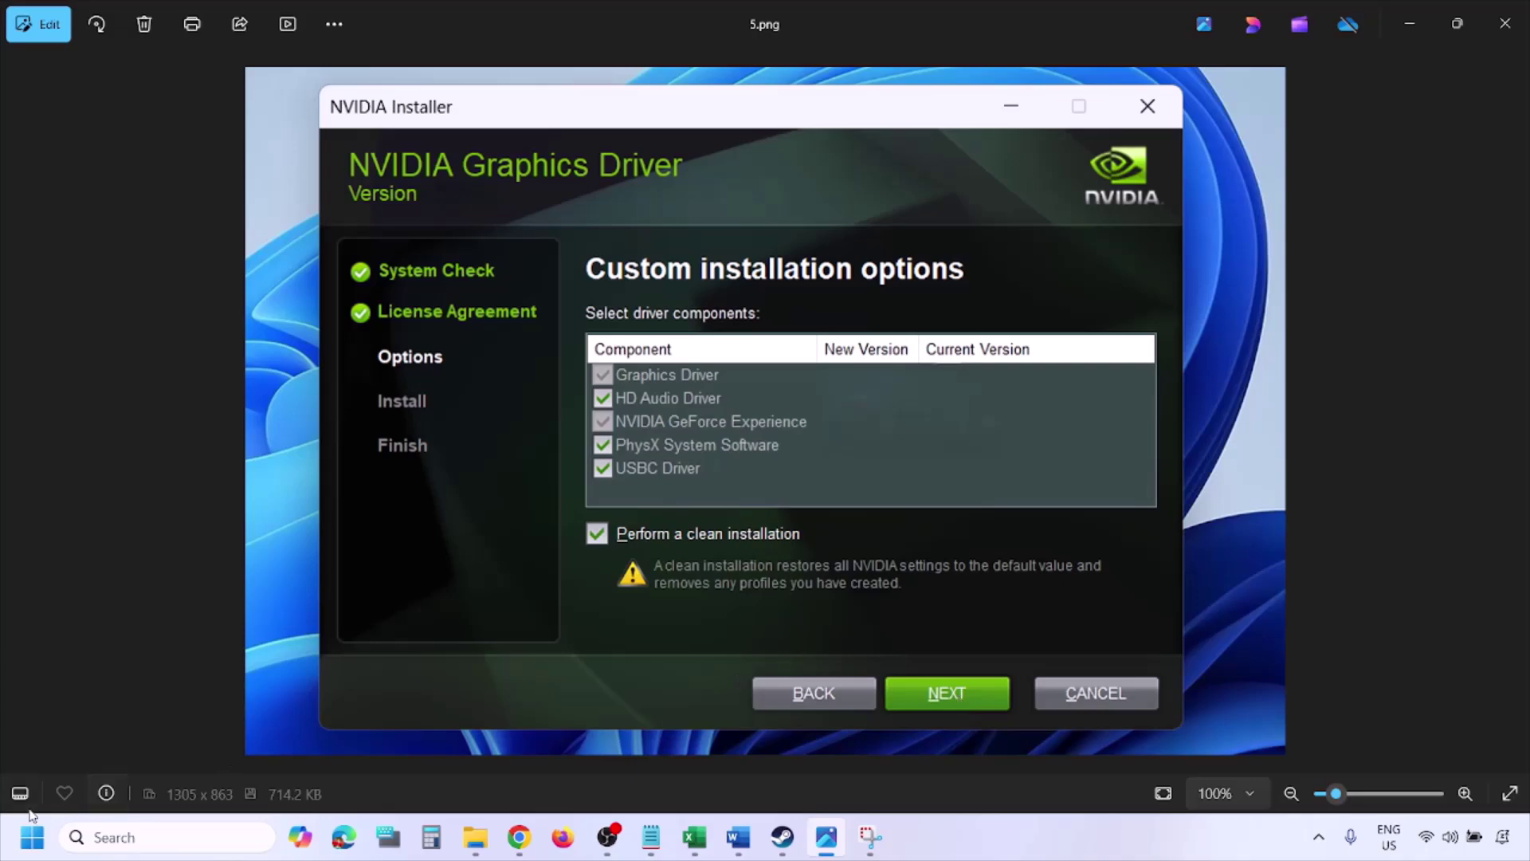
# Step: Show the computer's power options
pyautogui.click(32, 837)
pyautogui.click(589, 775)
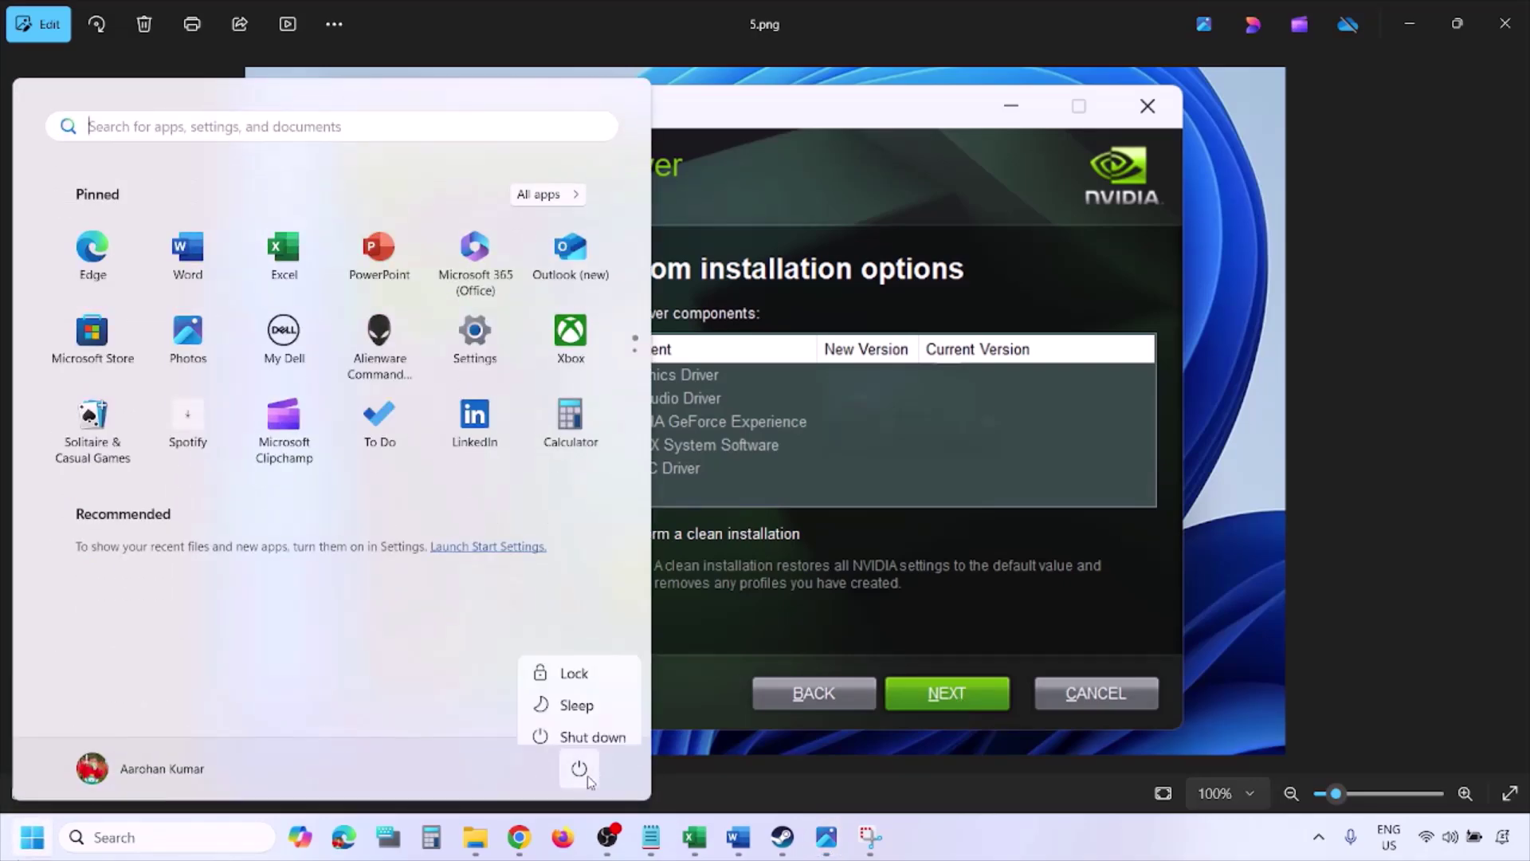
pyautogui.click(1042, 843)
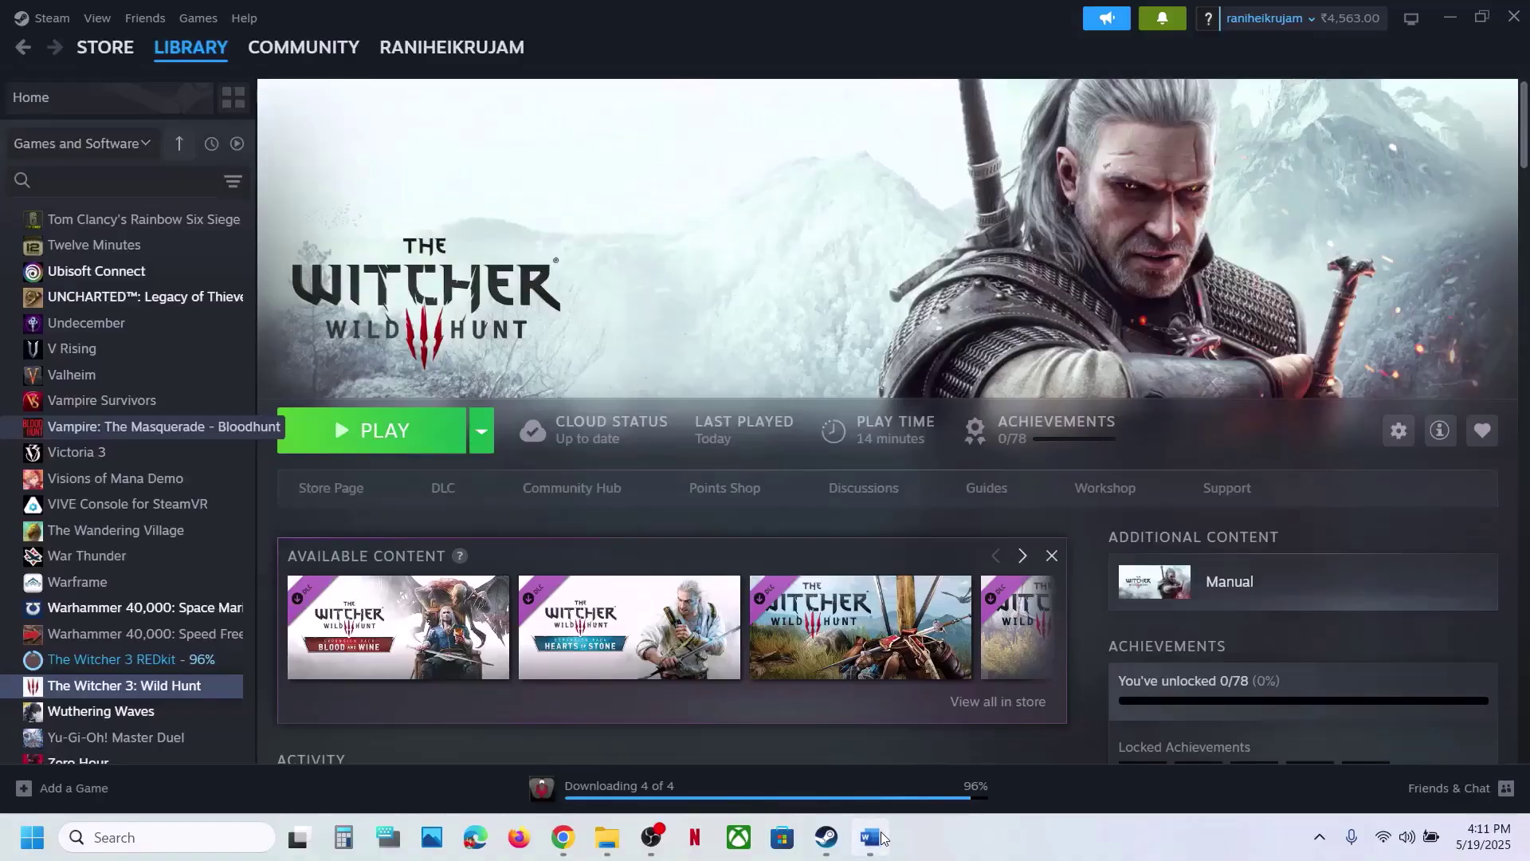
# Step: Switch to Word and review Step 13's AMD support link and Step 14 on running the game on the dedicated card
pyautogui.click(875, 833)
pyautogui.click(122, 679)
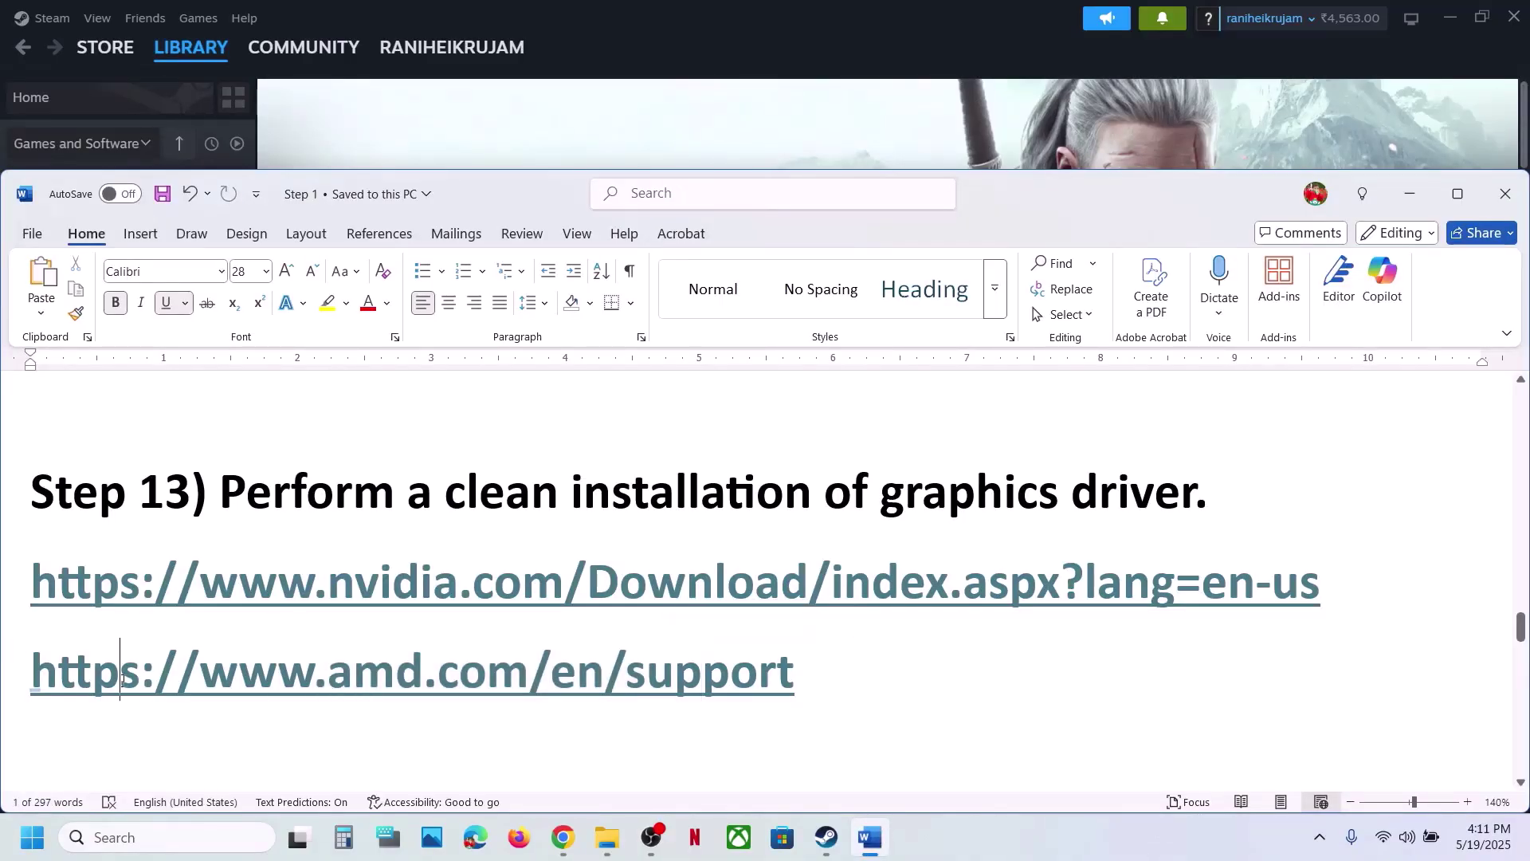
pyautogui.moveTo(92, 676); pyautogui.dragTo(777, 670)
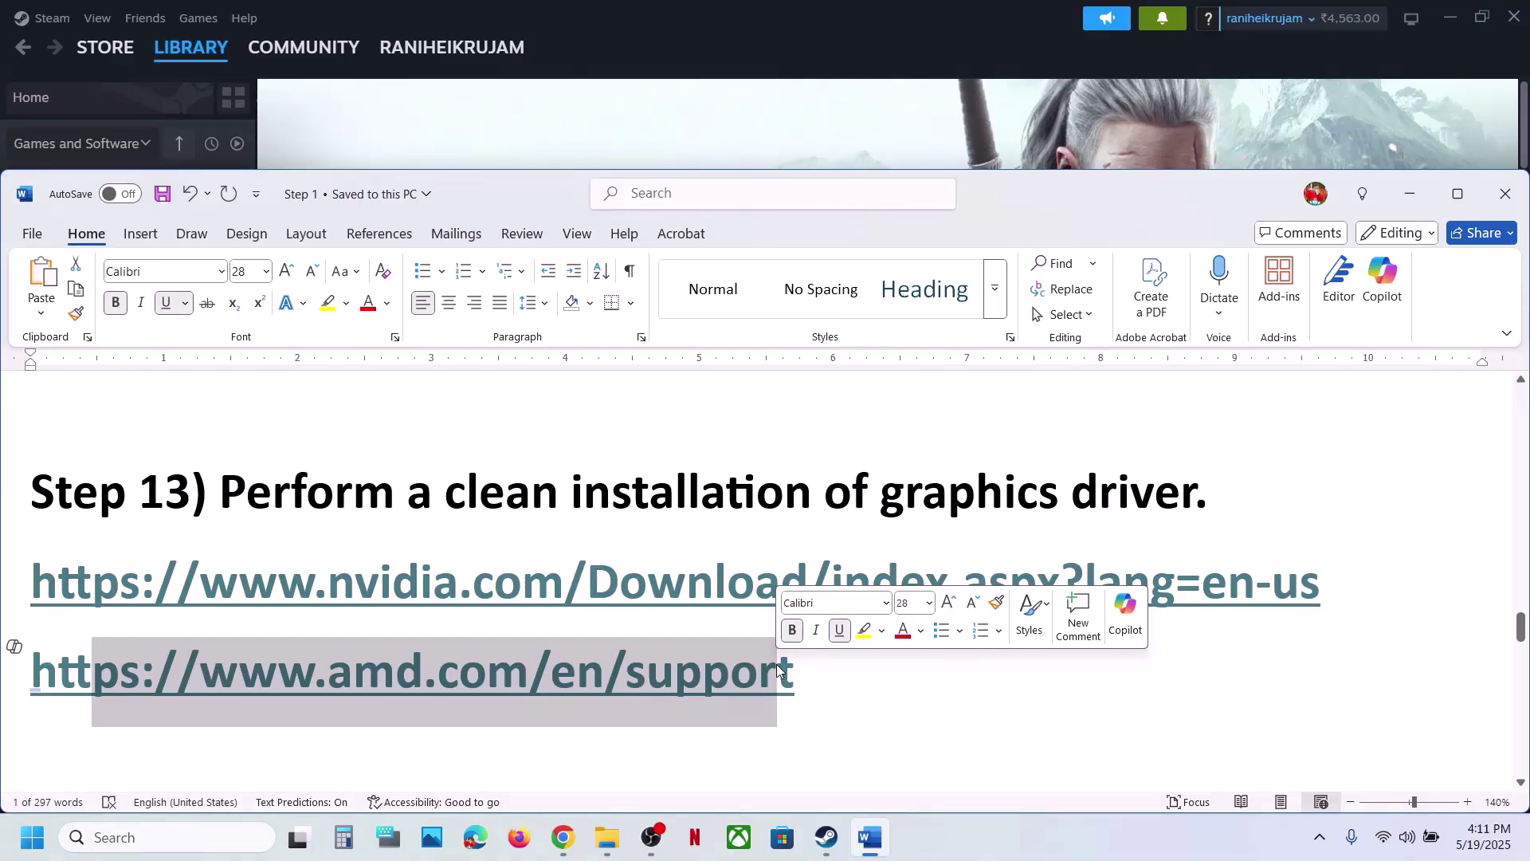
pyautogui.scroll(-3, 635, 685)
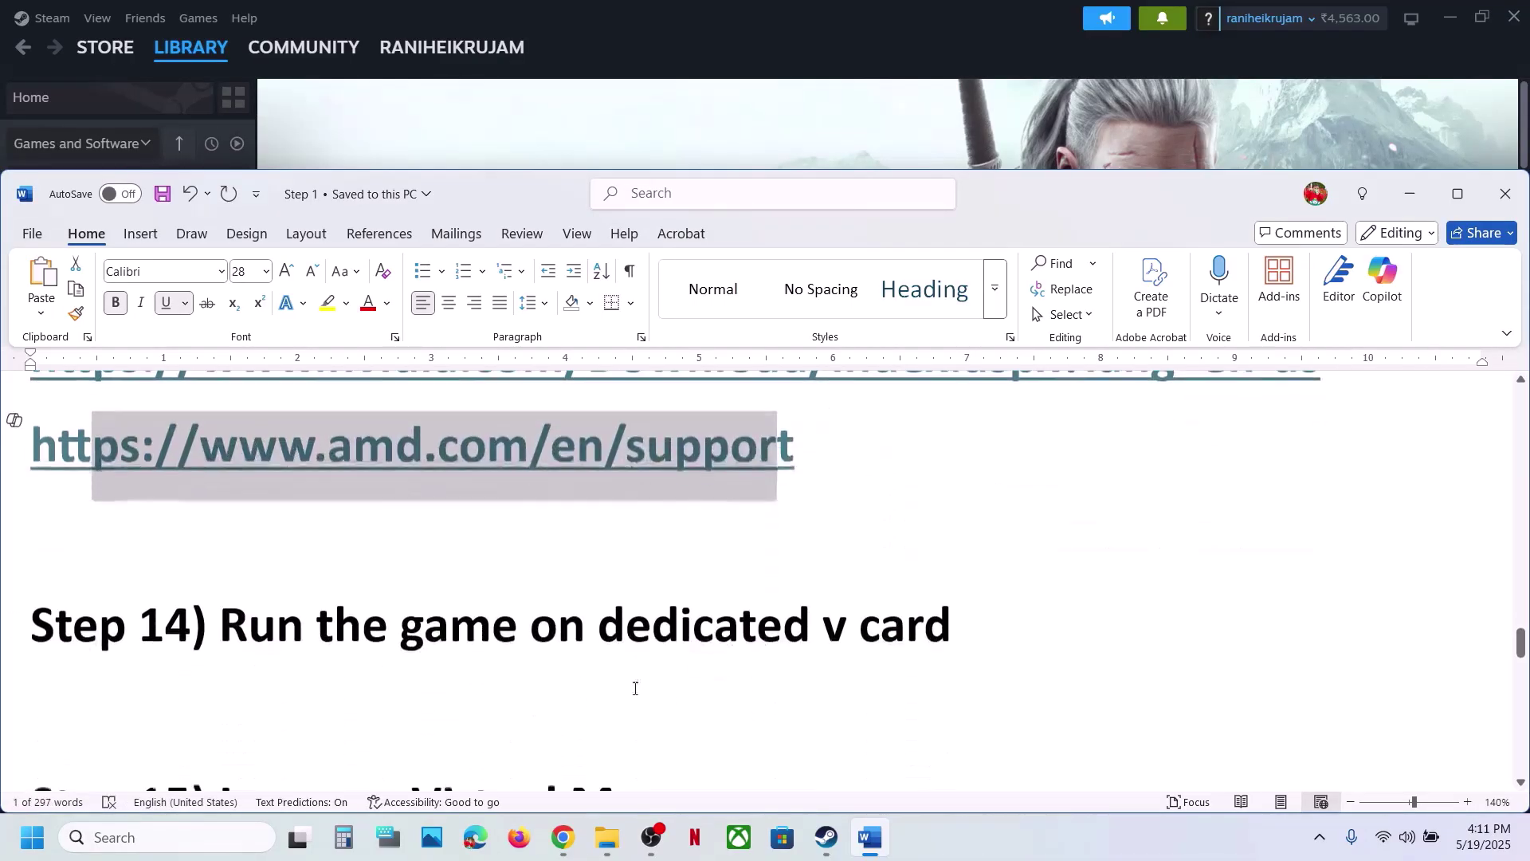
pyautogui.scroll(-1, 636, 688)
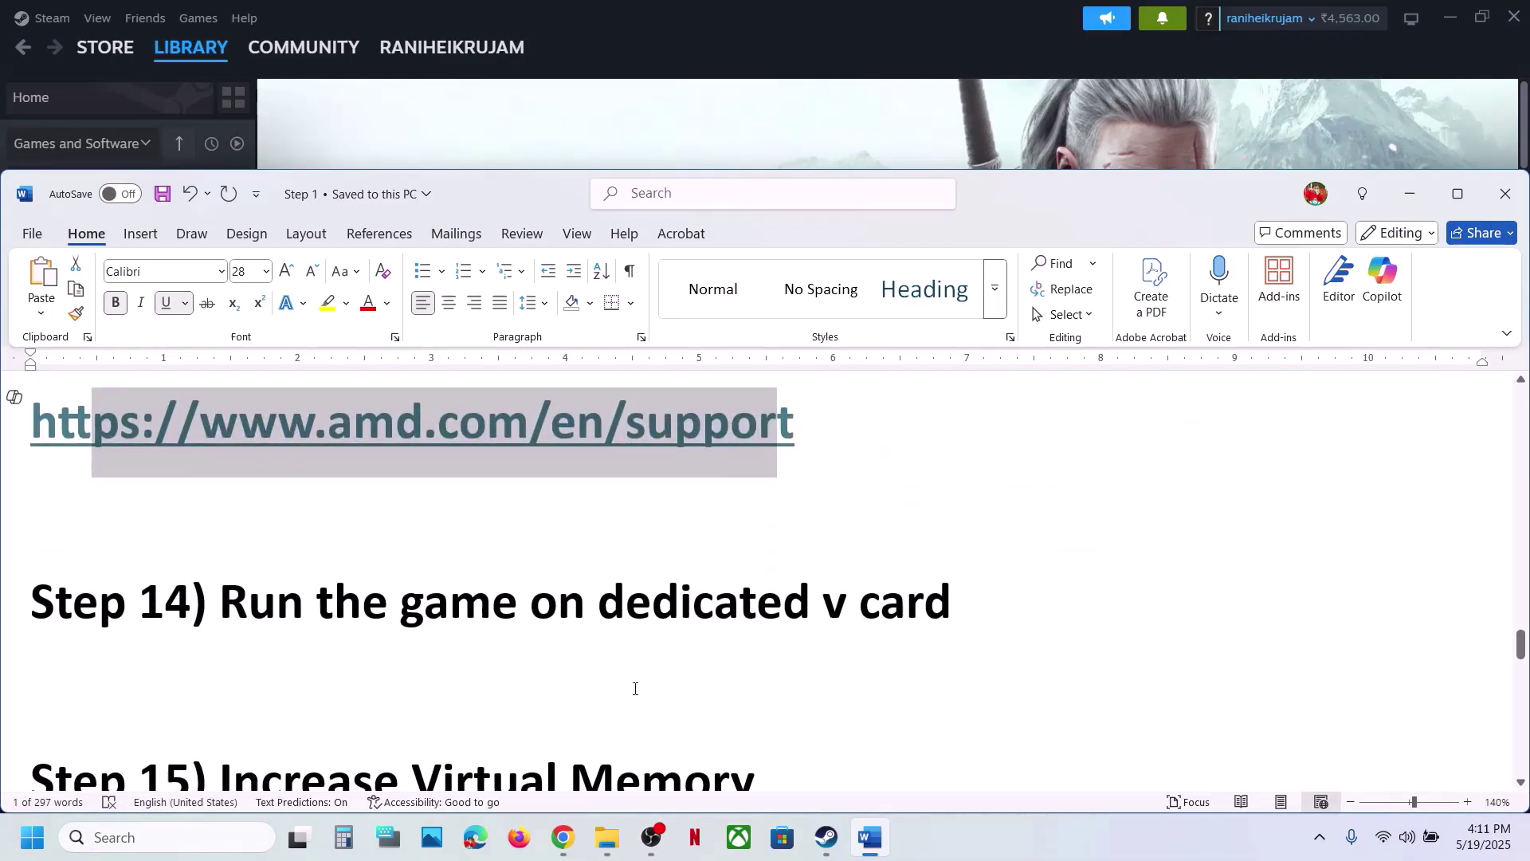
# Step: Replace the stray "v" before "card" in the Step 14 heading with "graphics"
pyautogui.click(847, 608)
pyautogui.press('BackSpace')
pyautogui.write('gra')
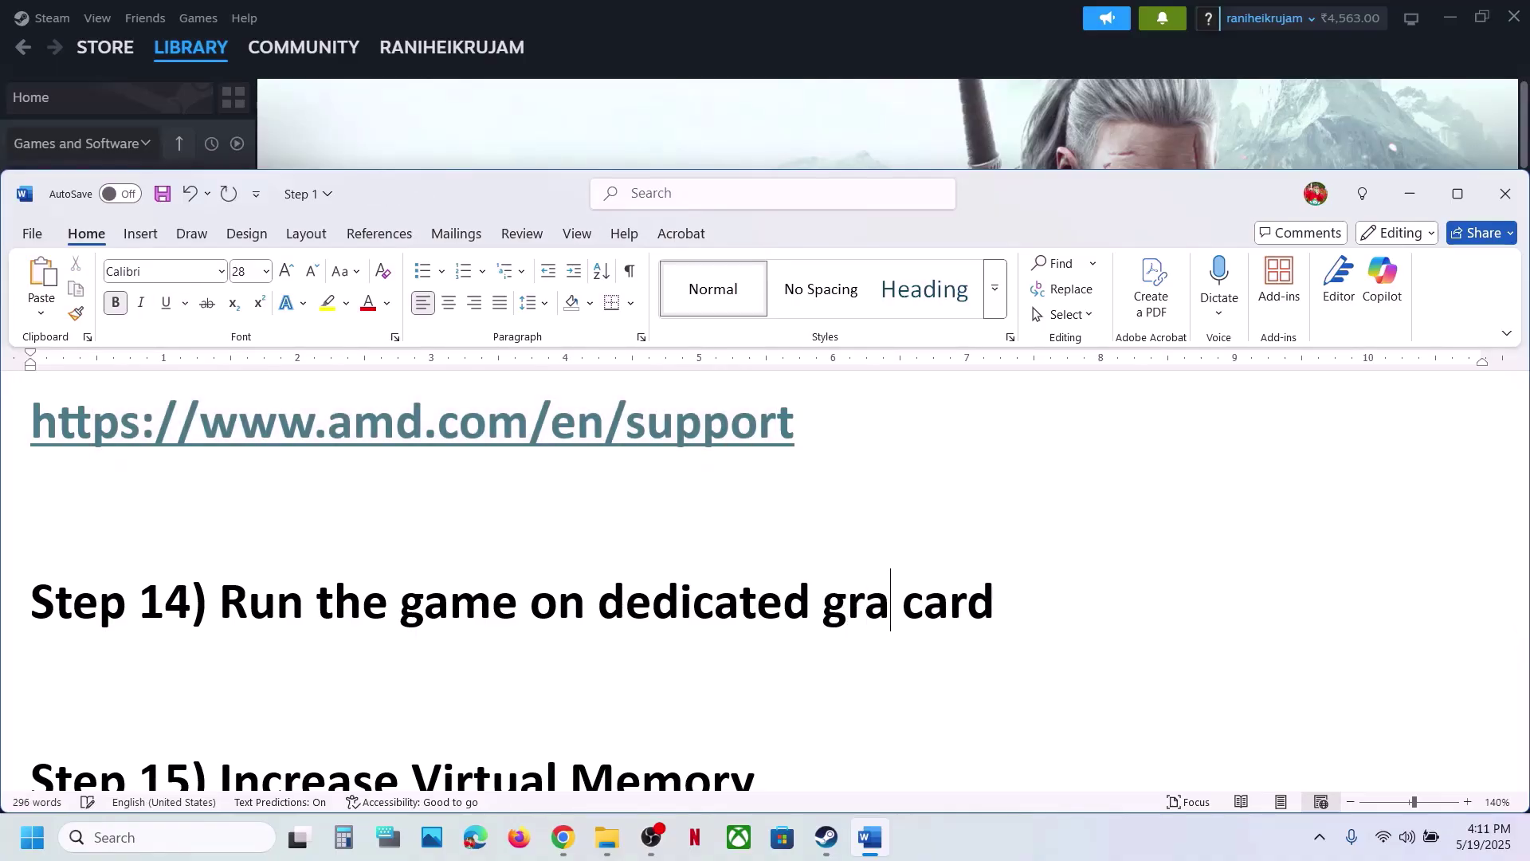
pyautogui.write('phics')
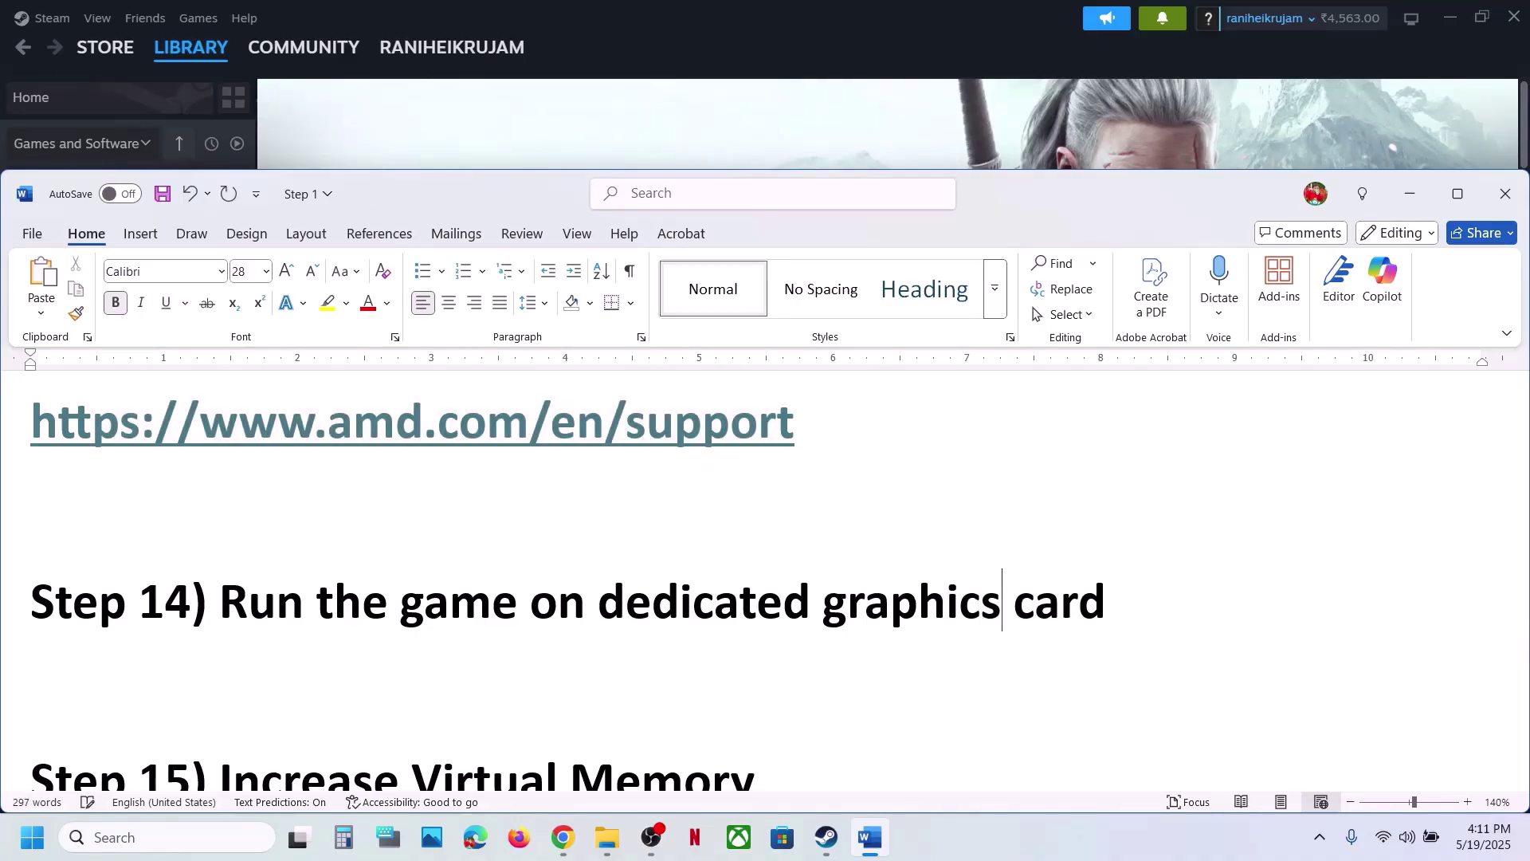
# Step: Copy the word "graphics" from Step 14, search Windows for it and open Graphics settings
pyautogui.doubleClick(887, 617)
pyautogui.hotkey('ctrl', 'c')
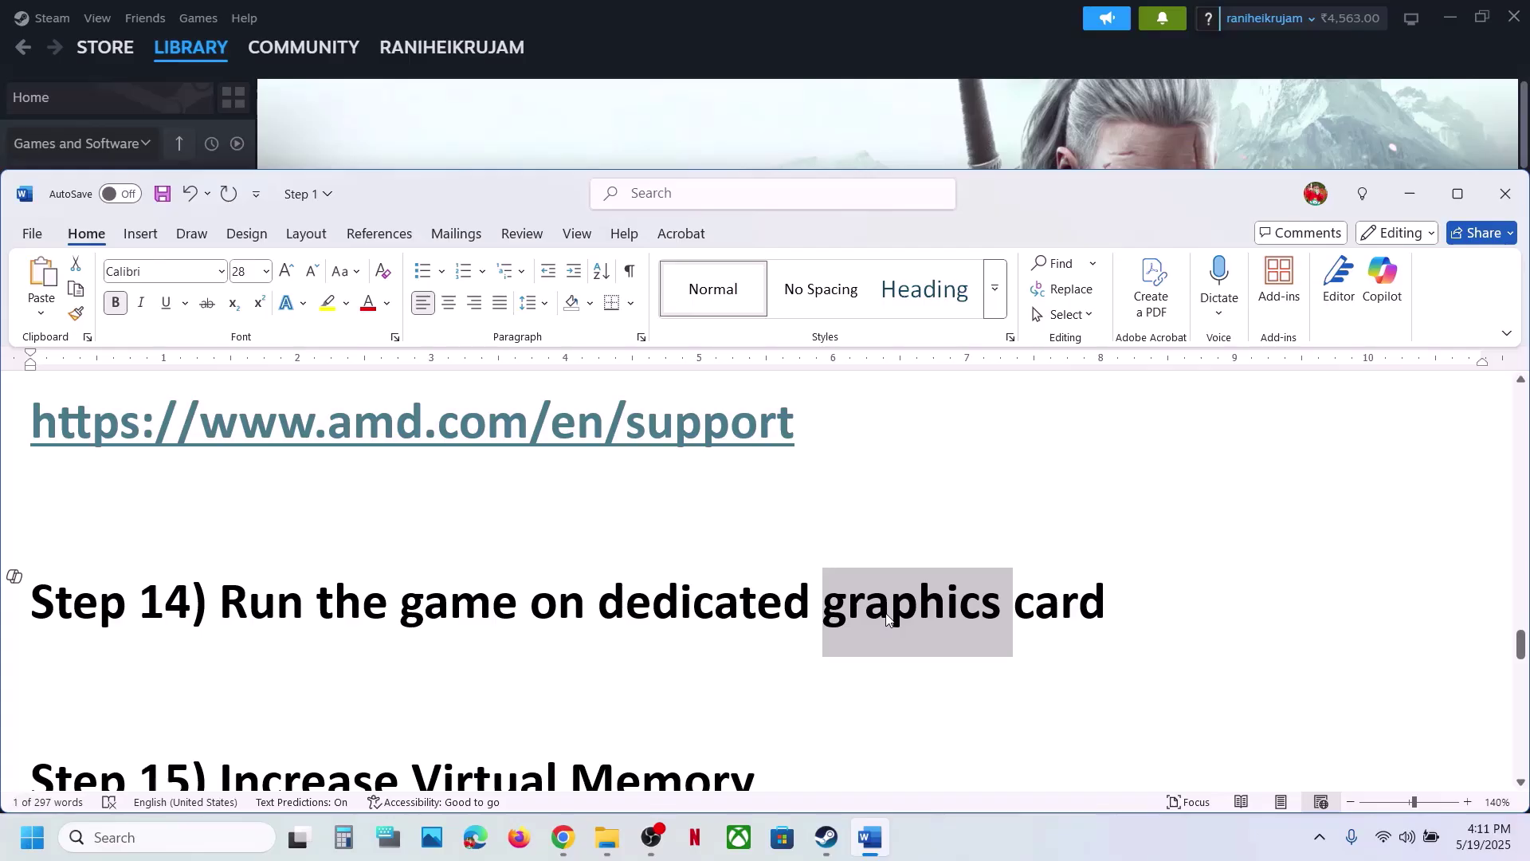
pyautogui.click(226, 837)
pyautogui.hotkey('ctrl', 'v')
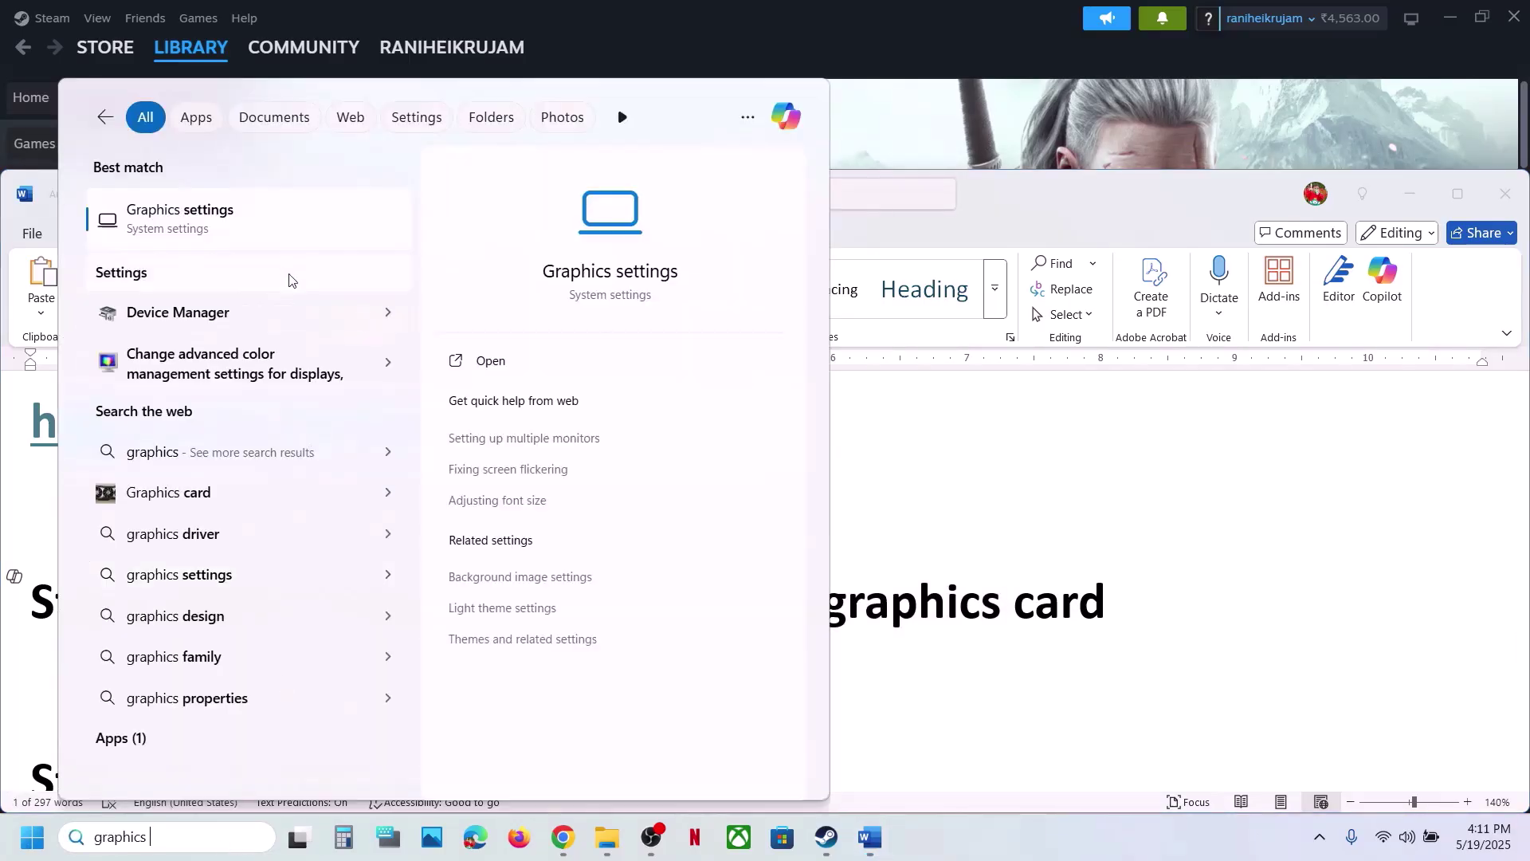
pyautogui.click(244, 238)
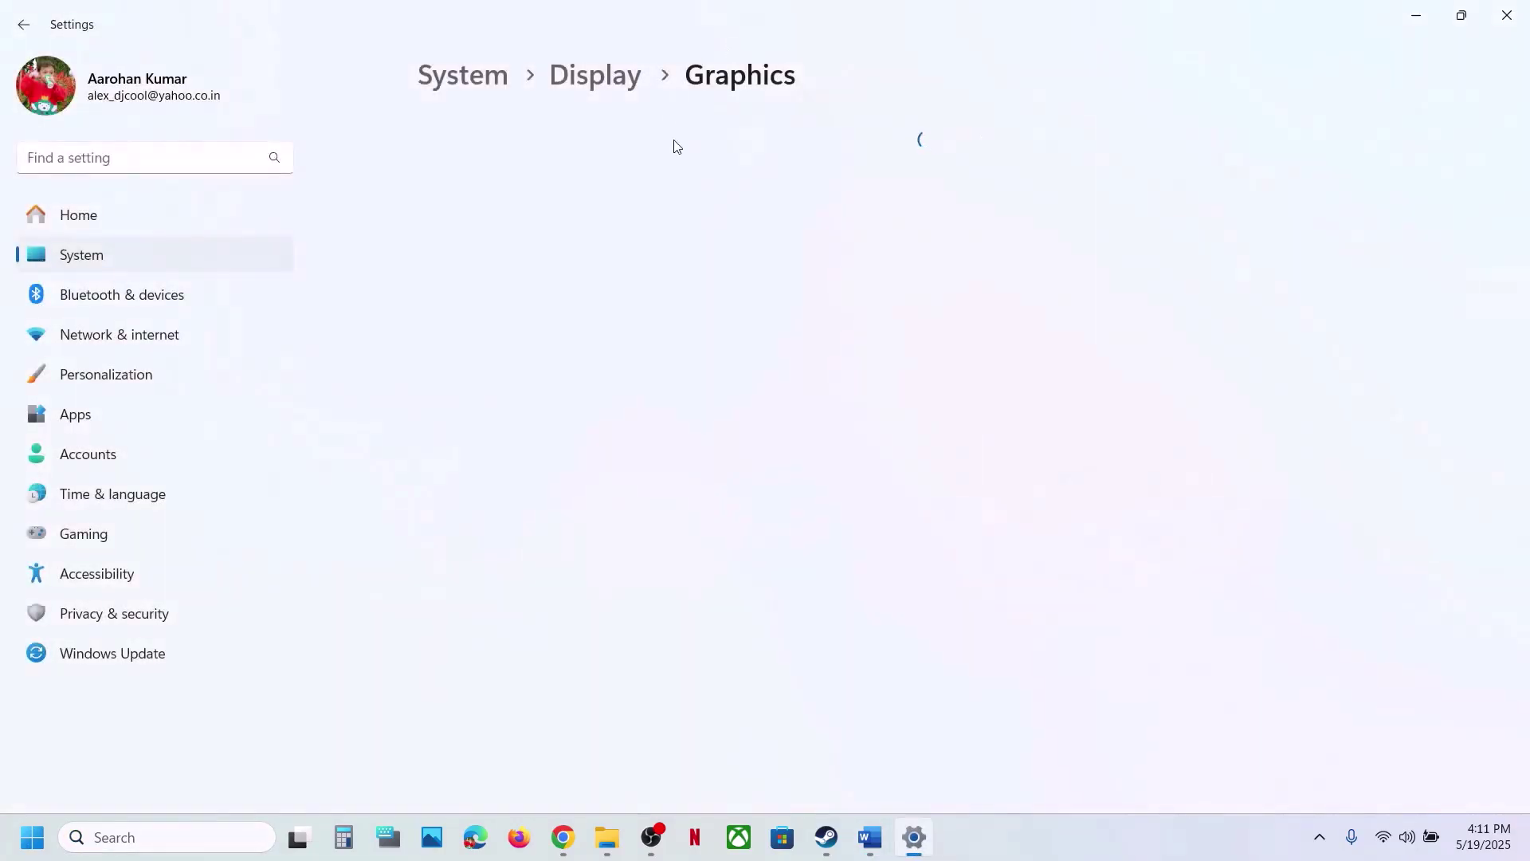
# Step: Browse for a desktop app to add and open the bin folder inside The Witcher 3's Steam installation folder
pyautogui.click(1105, 549)
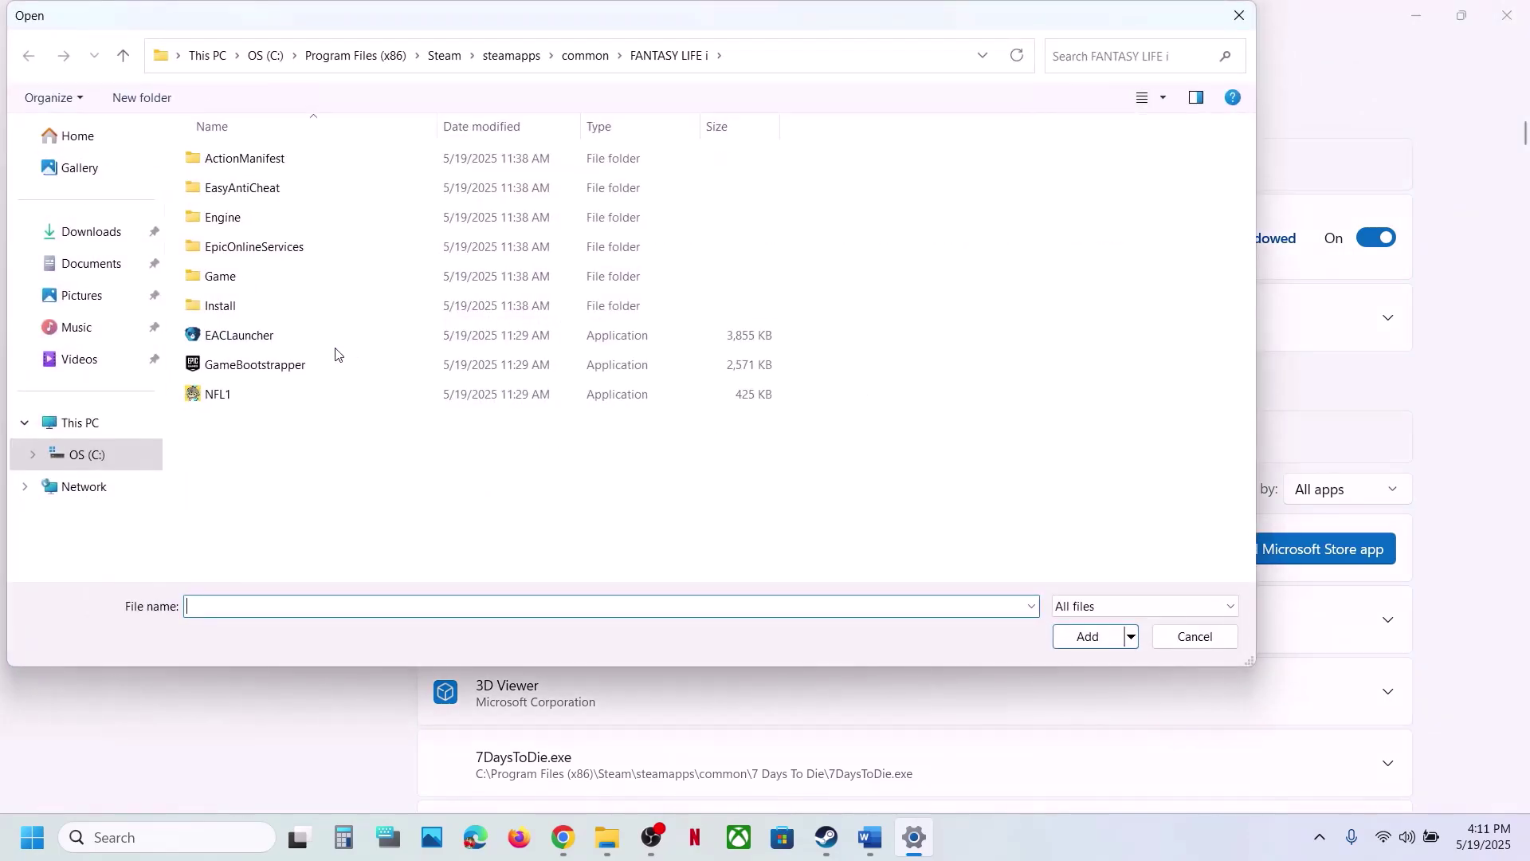
pyautogui.click(567, 56)
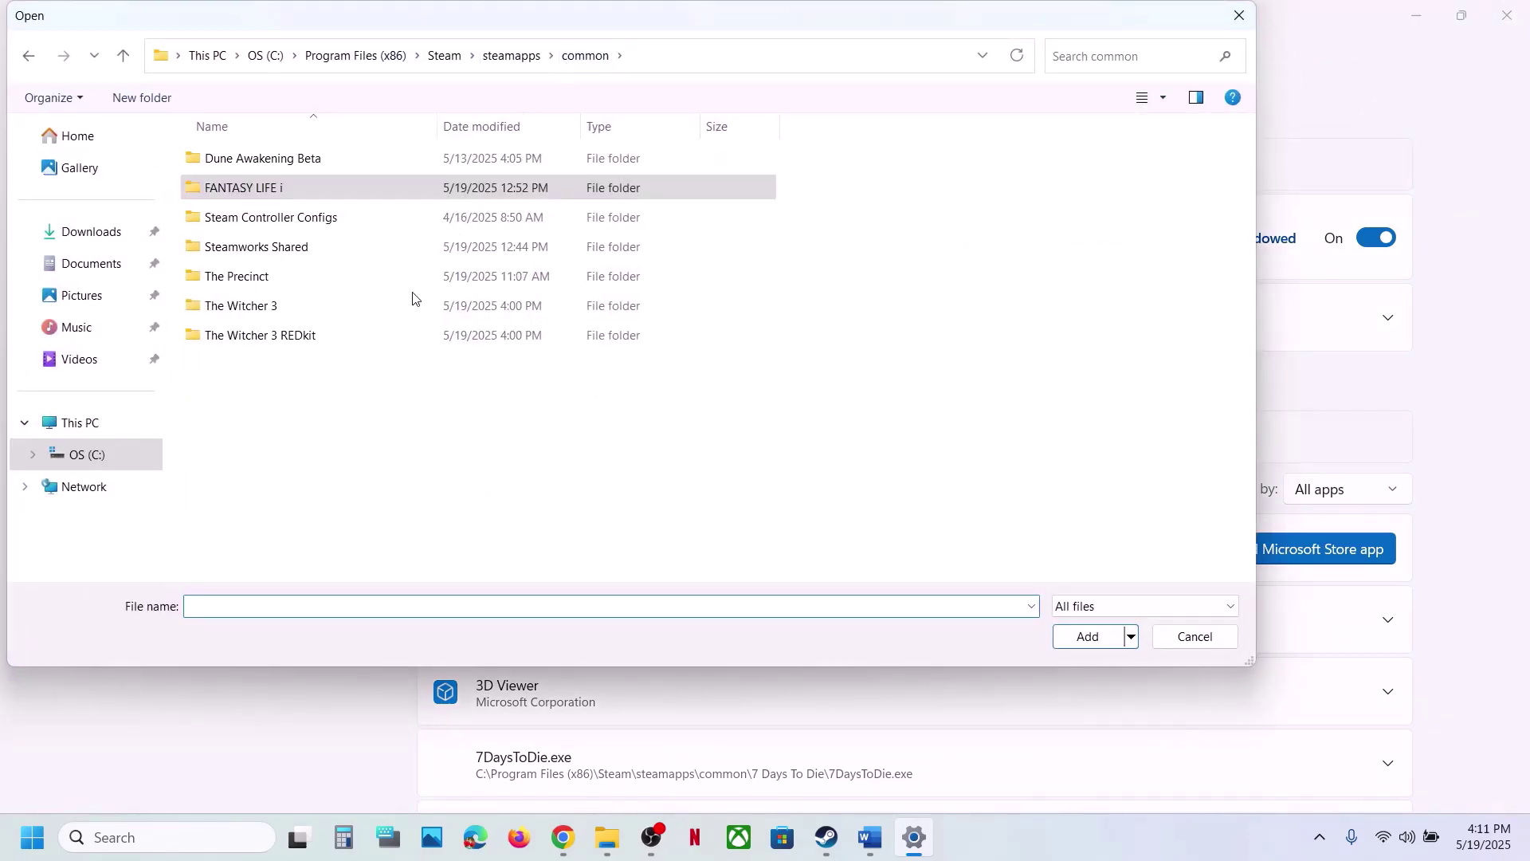
pyautogui.doubleClick(262, 305)
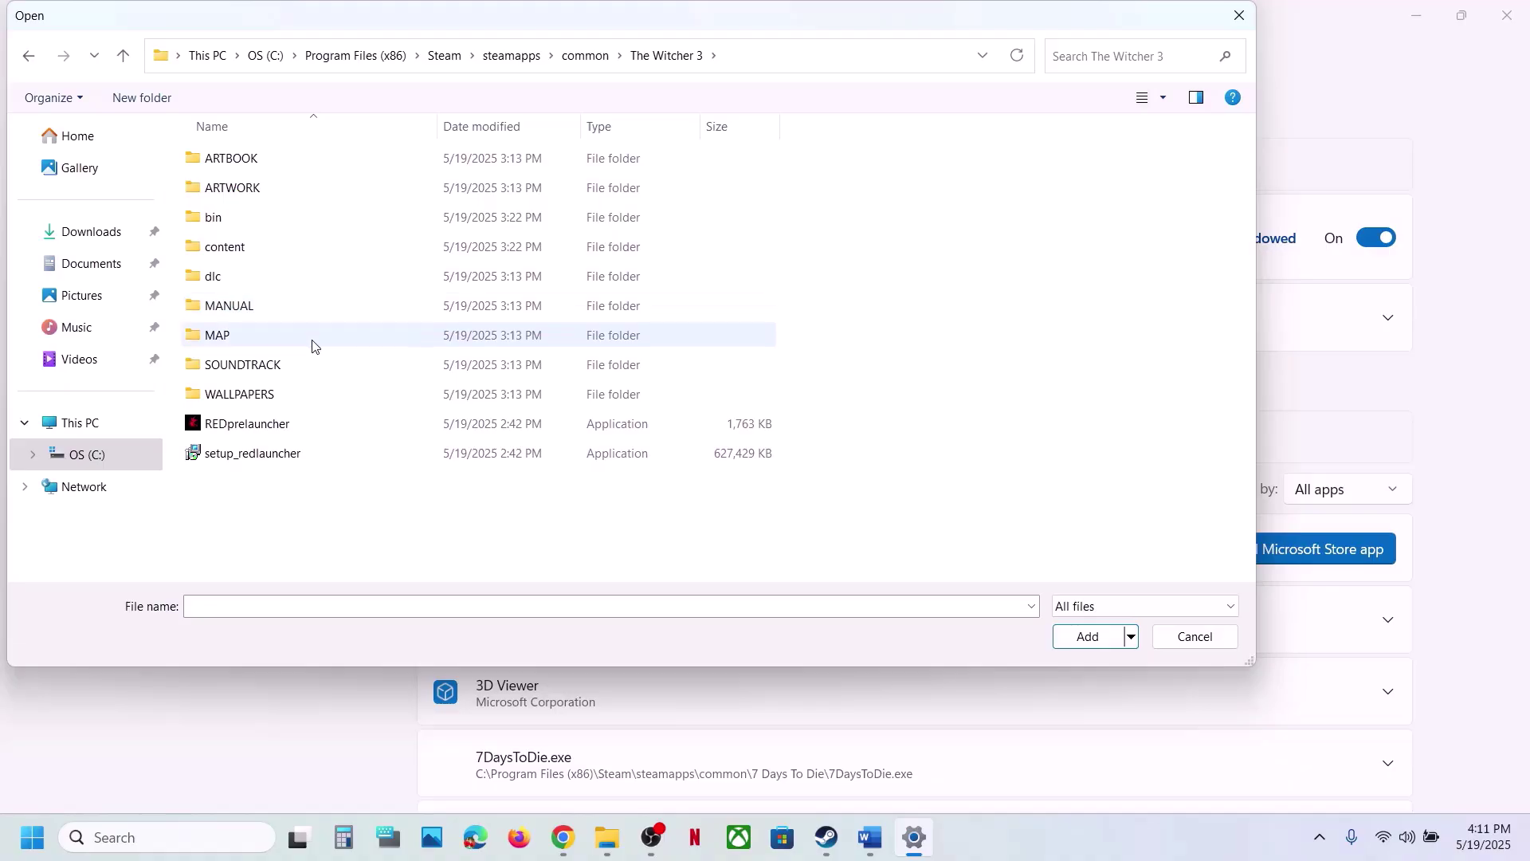
pyautogui.click(257, 421)
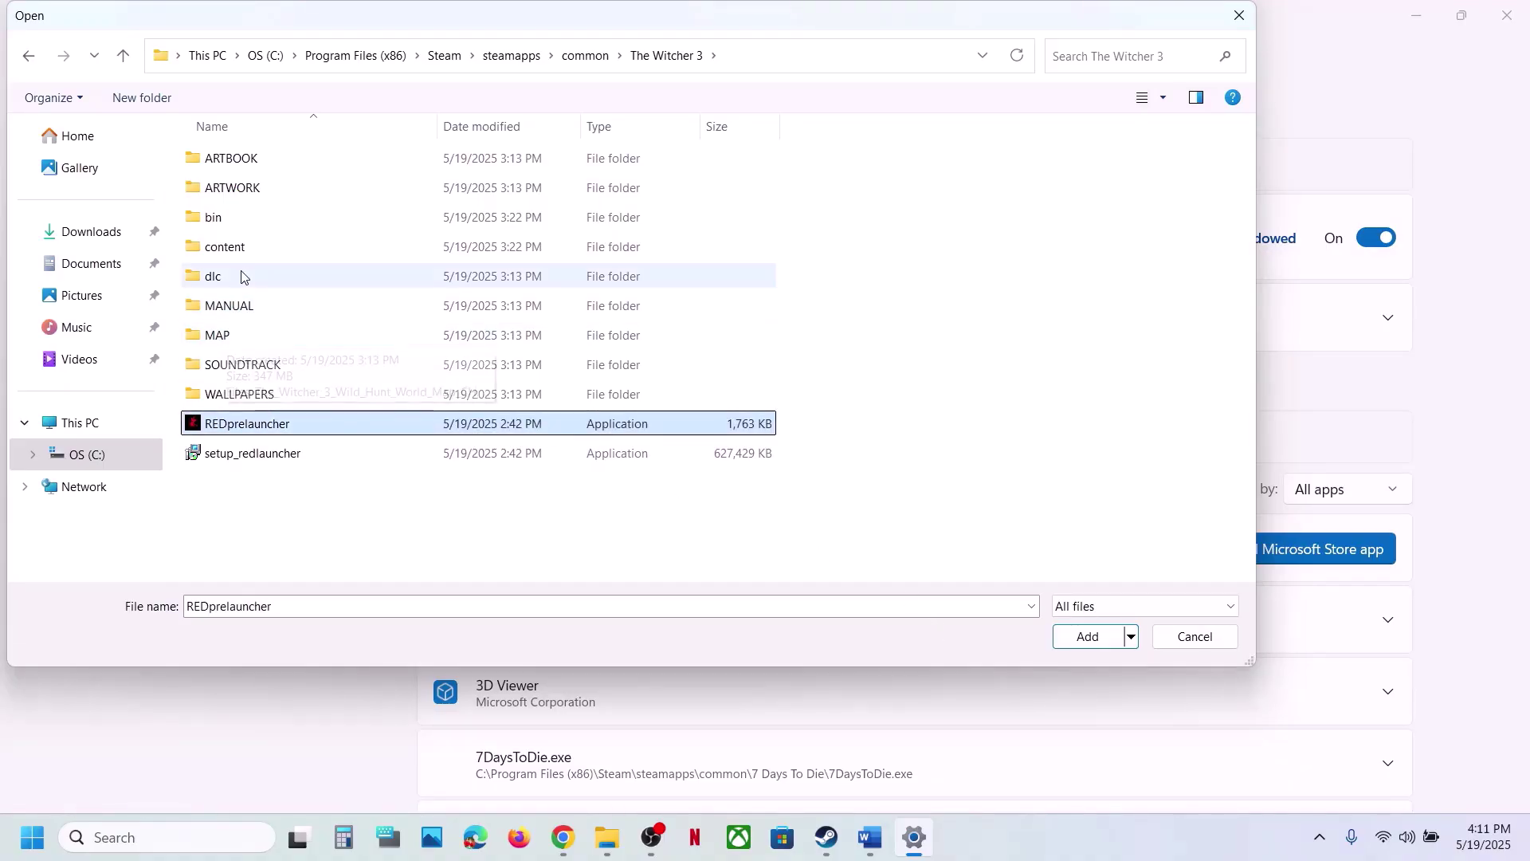
pyautogui.click(202, 212)
pyautogui.doubleClick(202, 212)
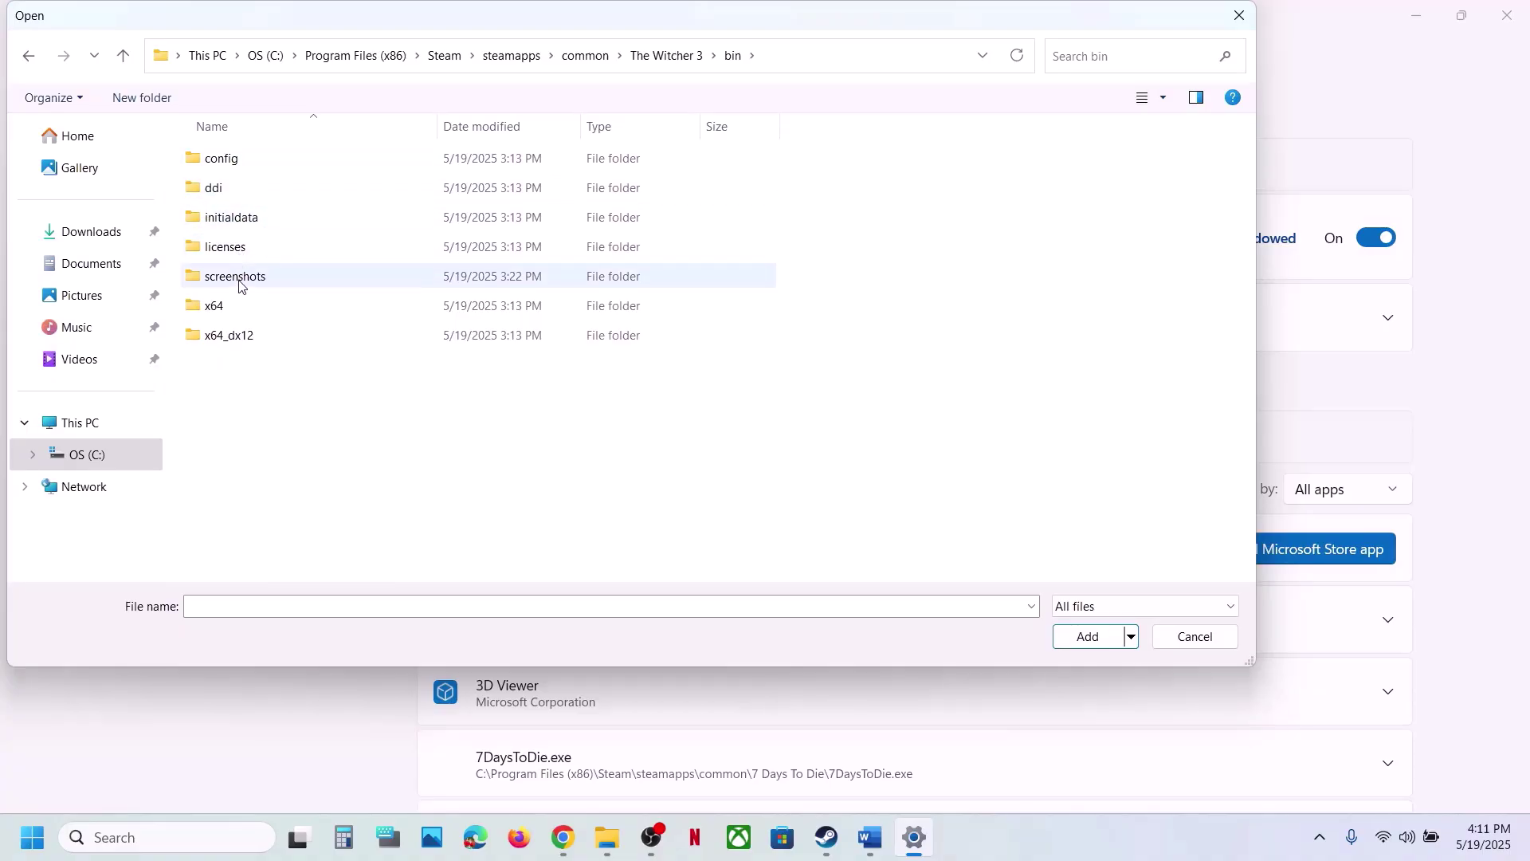
# Step: Add the witcher3 application from the bin\x64 folder to the graphics app list
pyautogui.doubleClick(226, 191)
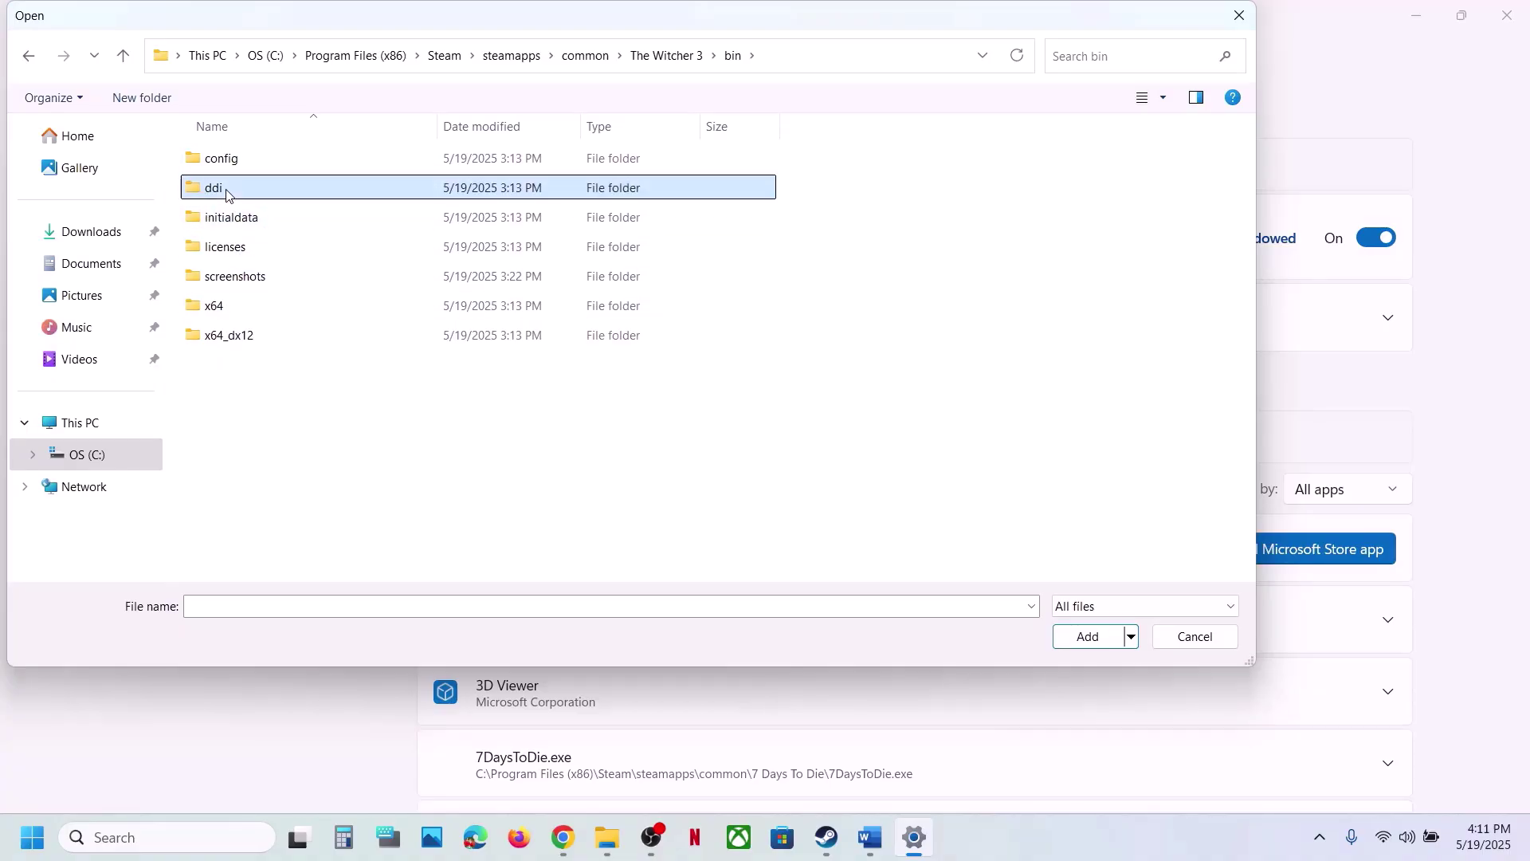
pyautogui.click(123, 56)
pyautogui.doubleClick(236, 304)
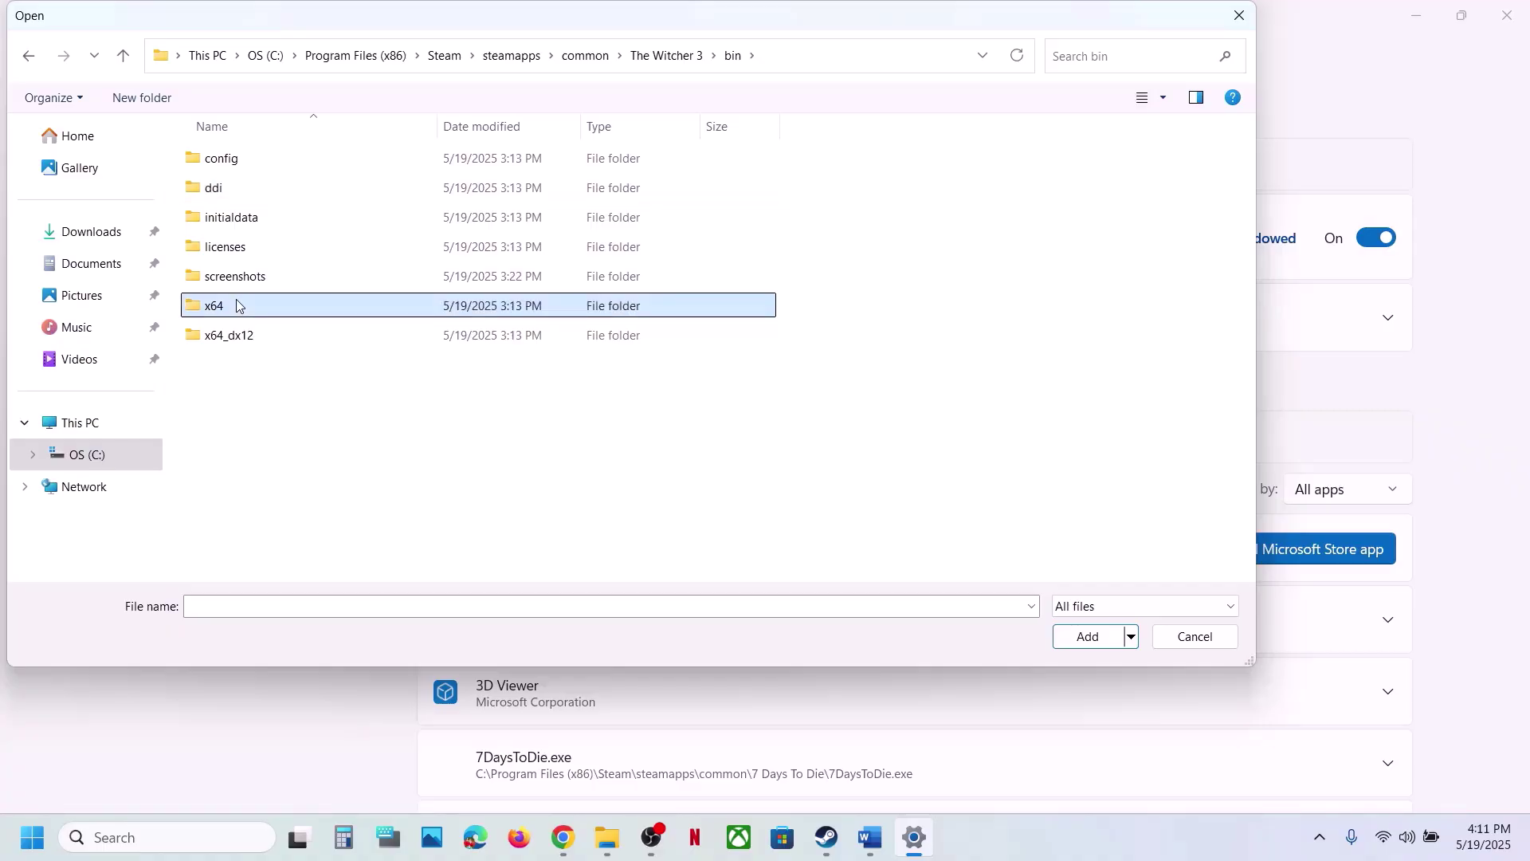
pyautogui.click(255, 189)
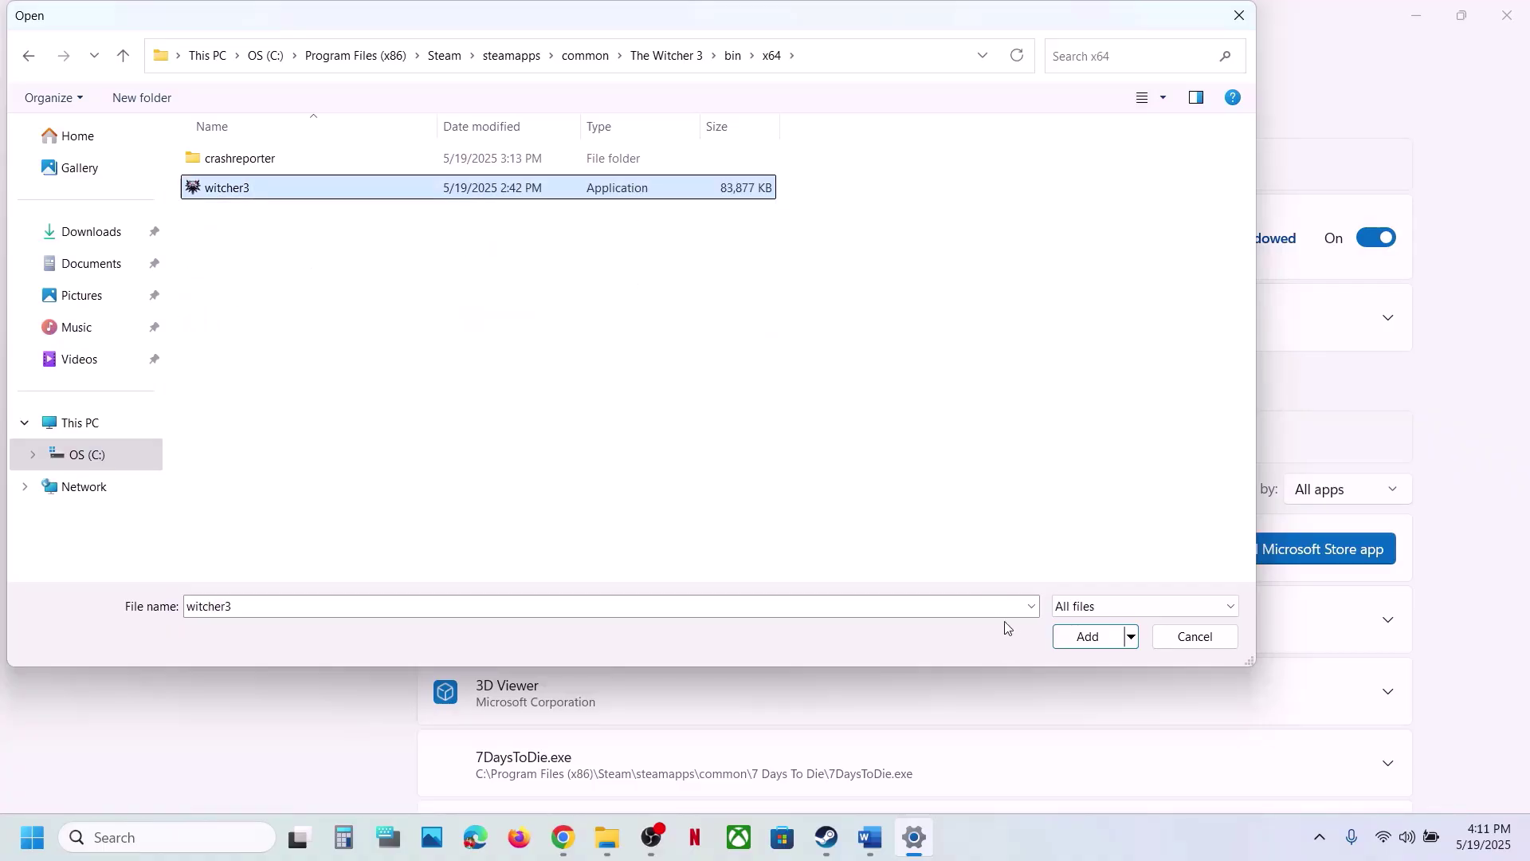
pyautogui.click(1080, 636)
# Step: Set the GPU preference of The Witcher 3 entry in bin\x64 to High Performance (NVIDIA GeForce RTX 3050 Laptop GPU)
pyautogui.scroll(-12, 710, 632)
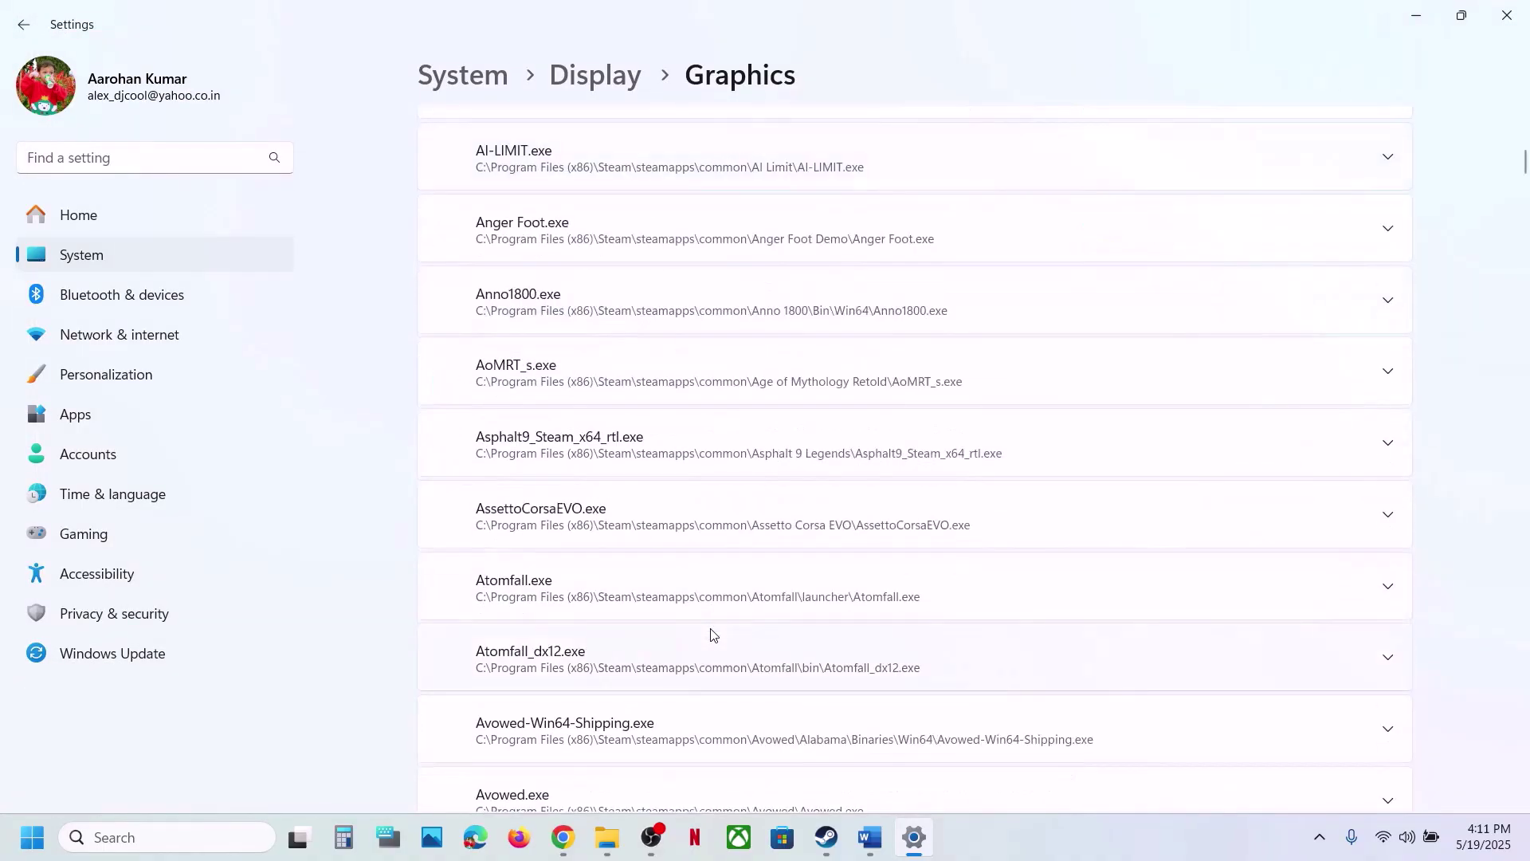
pyautogui.scroll(-15, 712, 634)
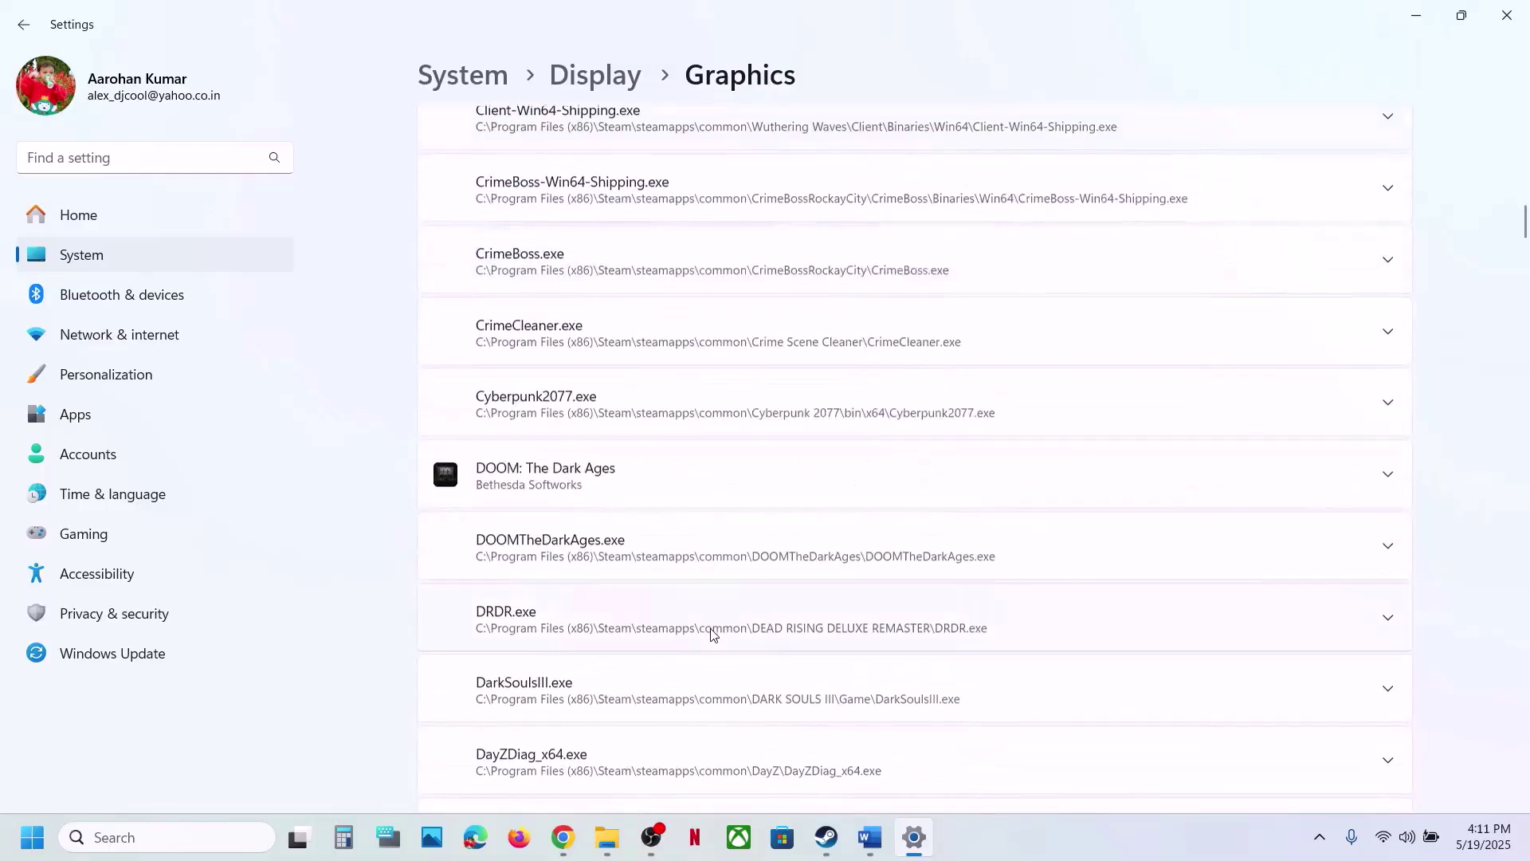
pyautogui.scroll(-10, 712, 634)
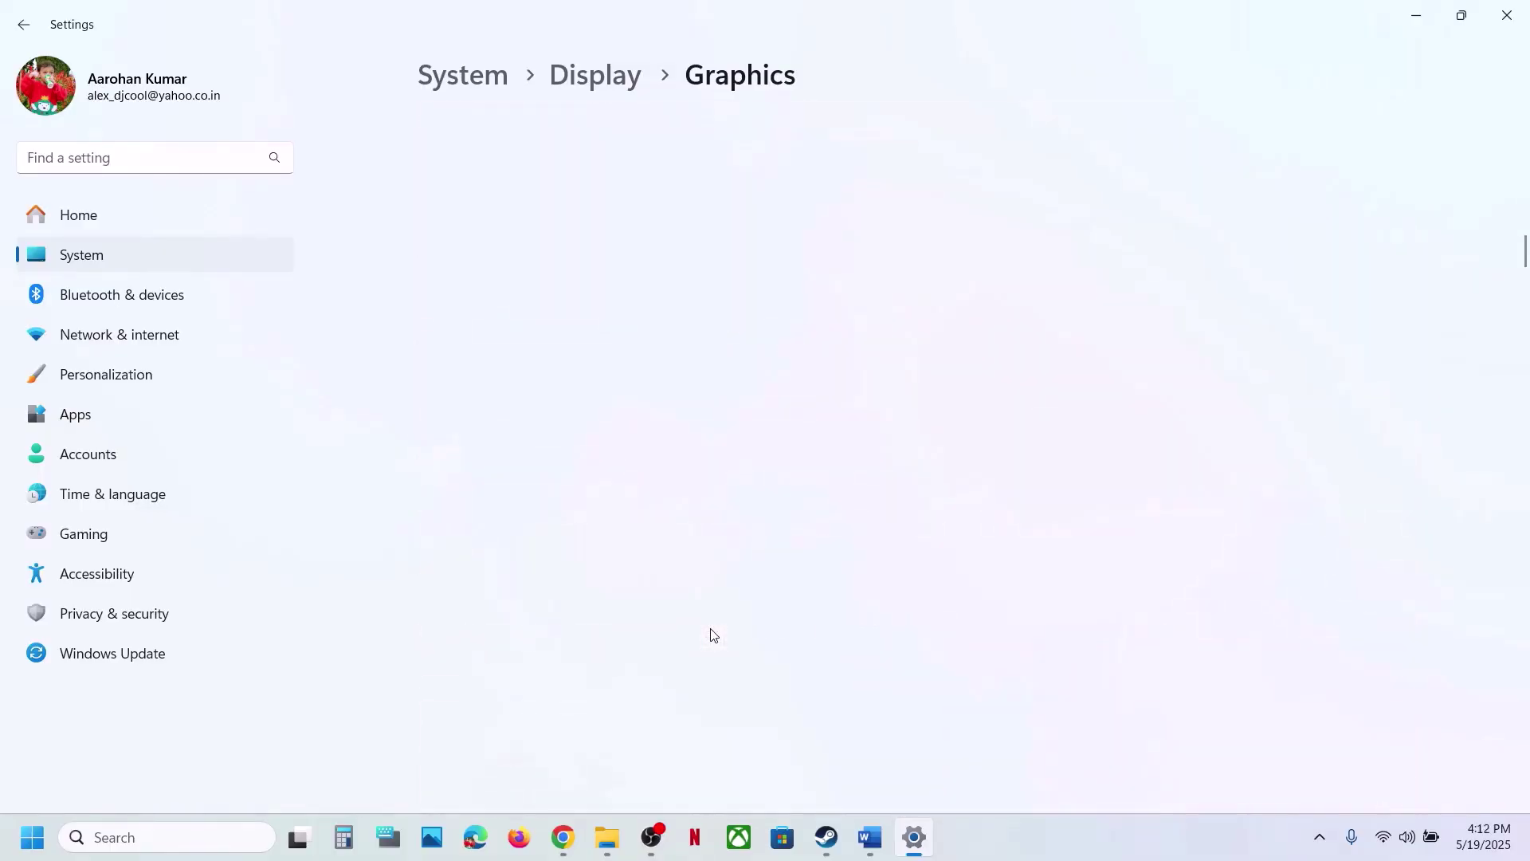
pyautogui.scroll(-20, 711, 633)
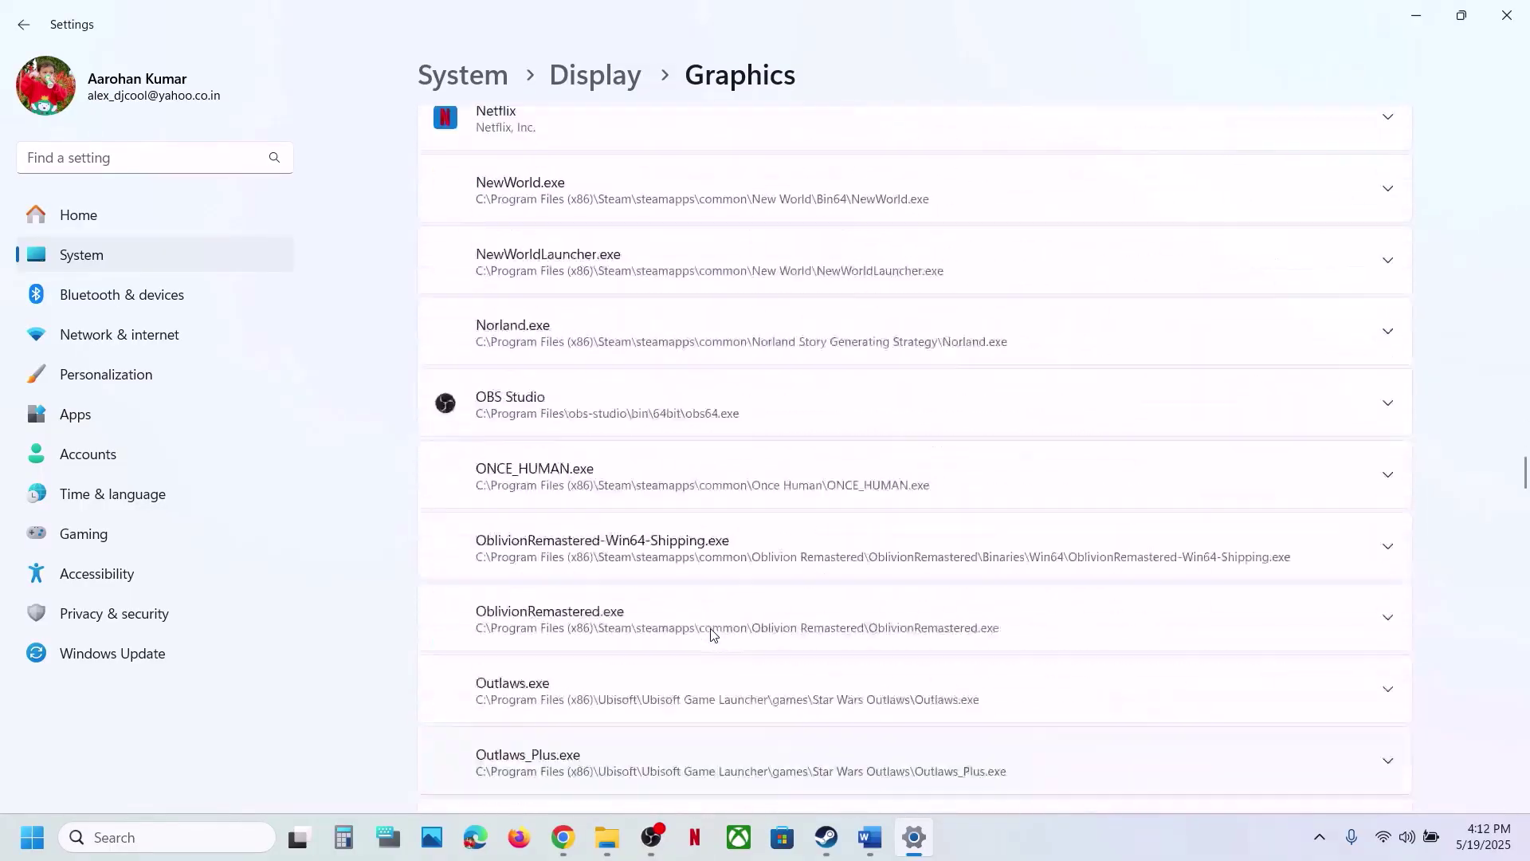
pyautogui.scroll(-20, 712, 634)
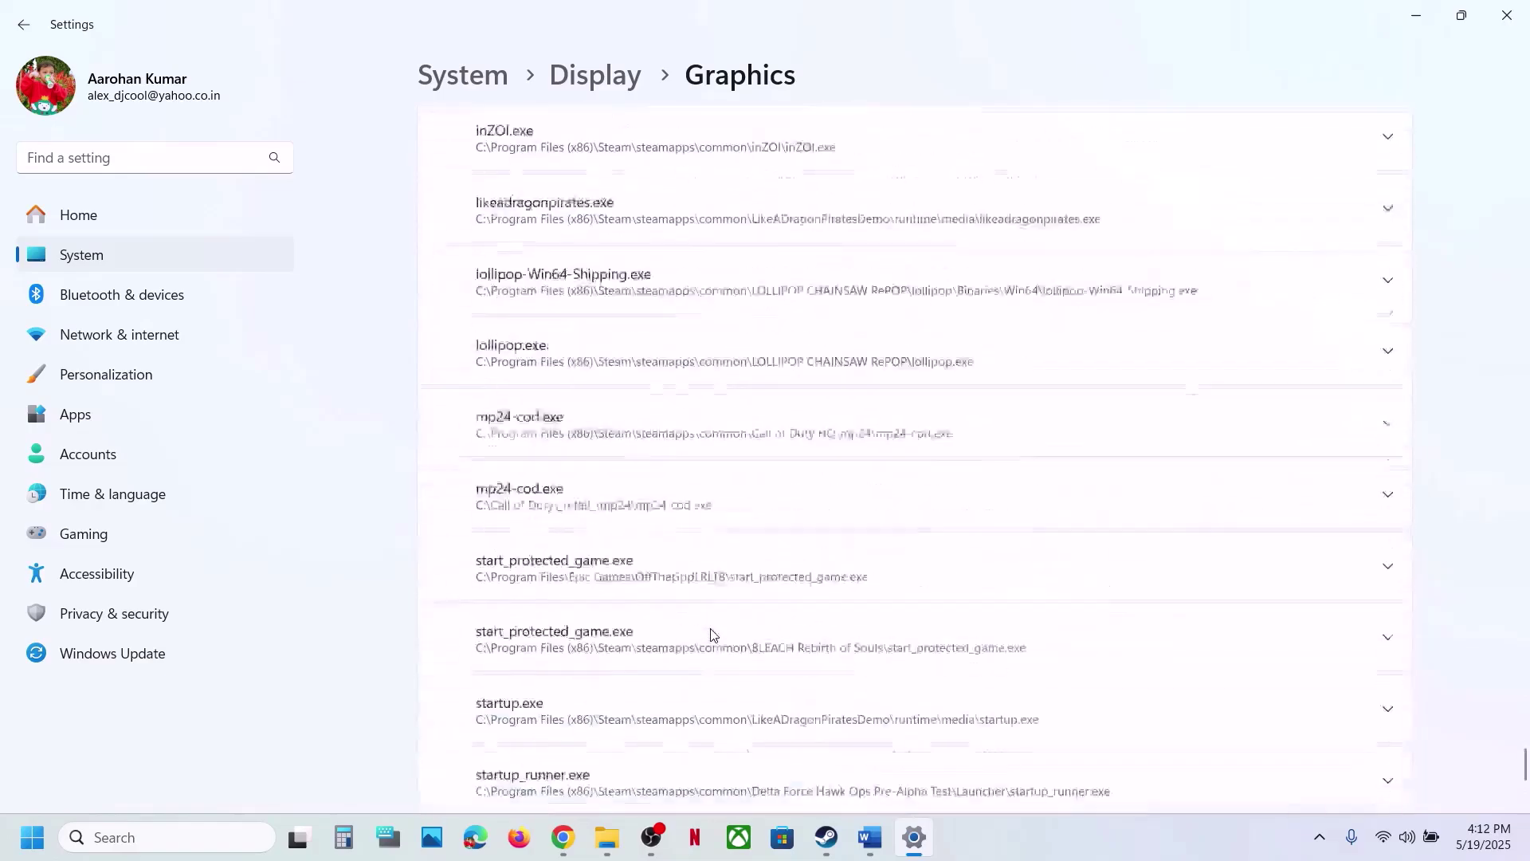
pyautogui.scroll(20, 712, 634)
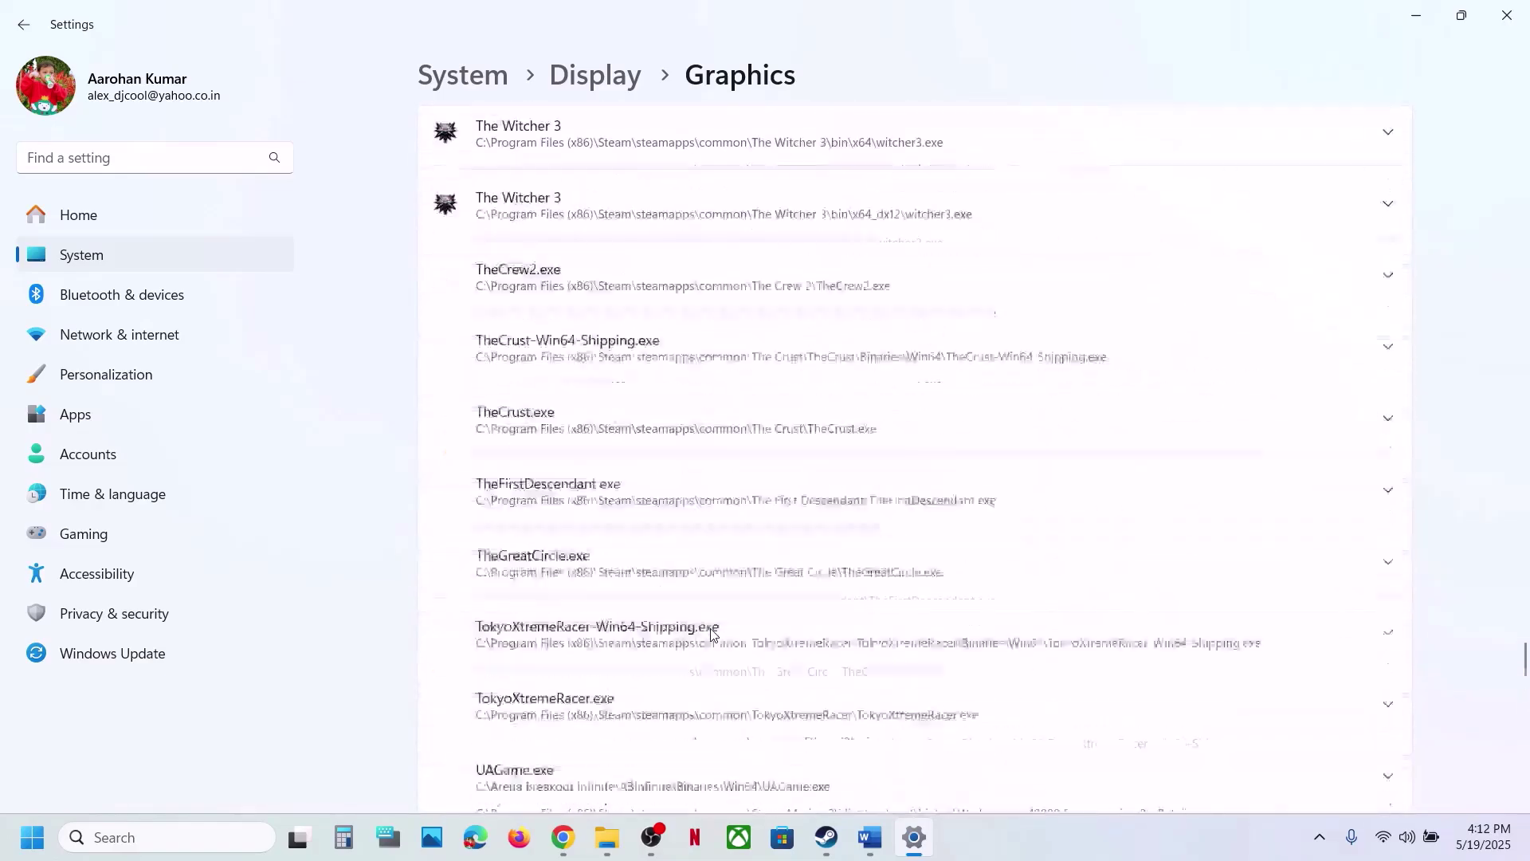
pyautogui.scroll(5, 711, 633)
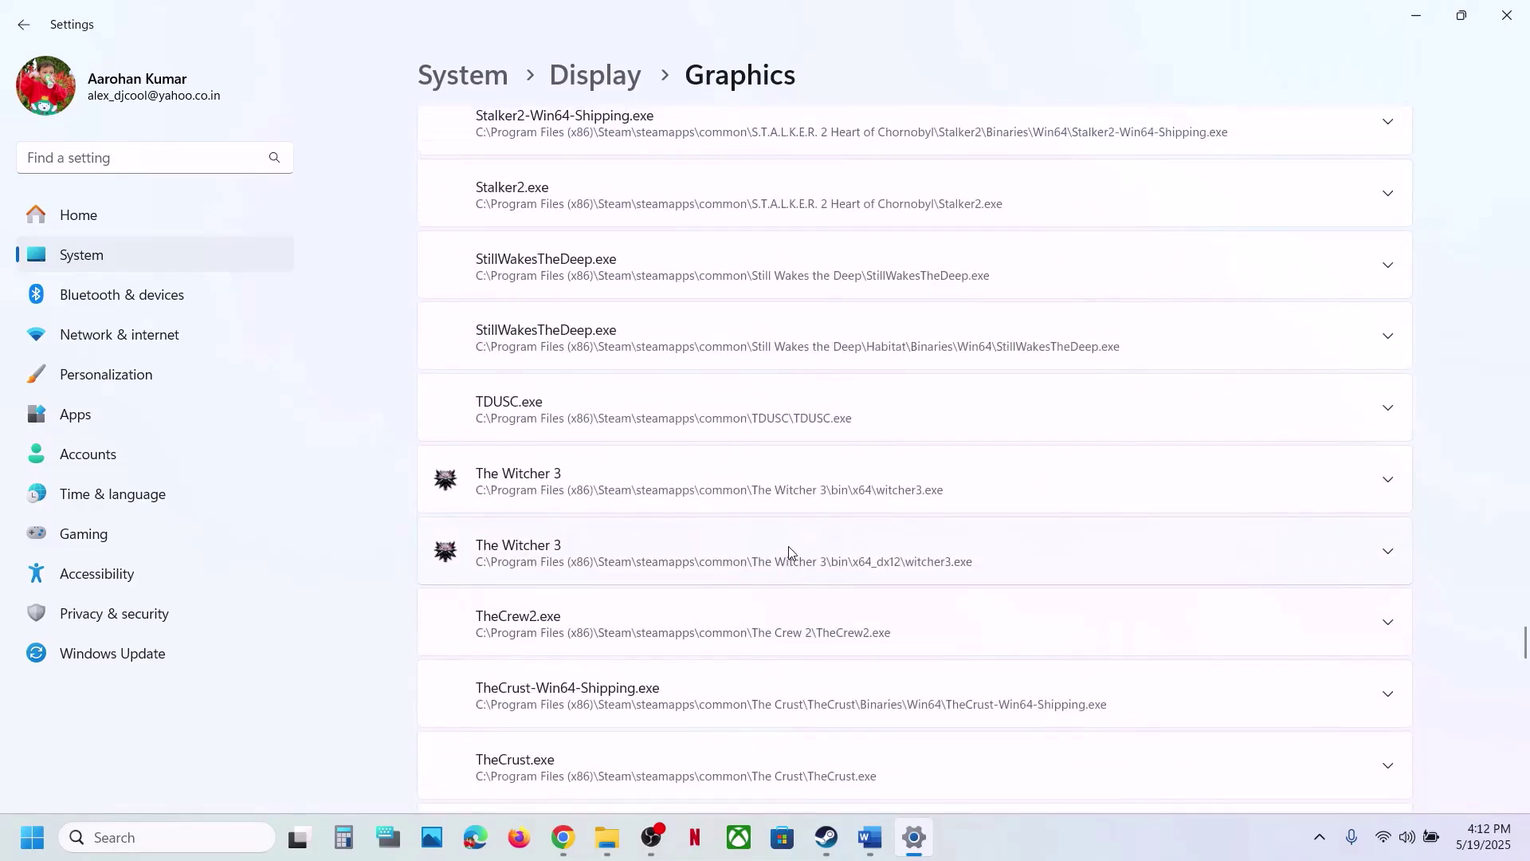
pyautogui.click(931, 502)
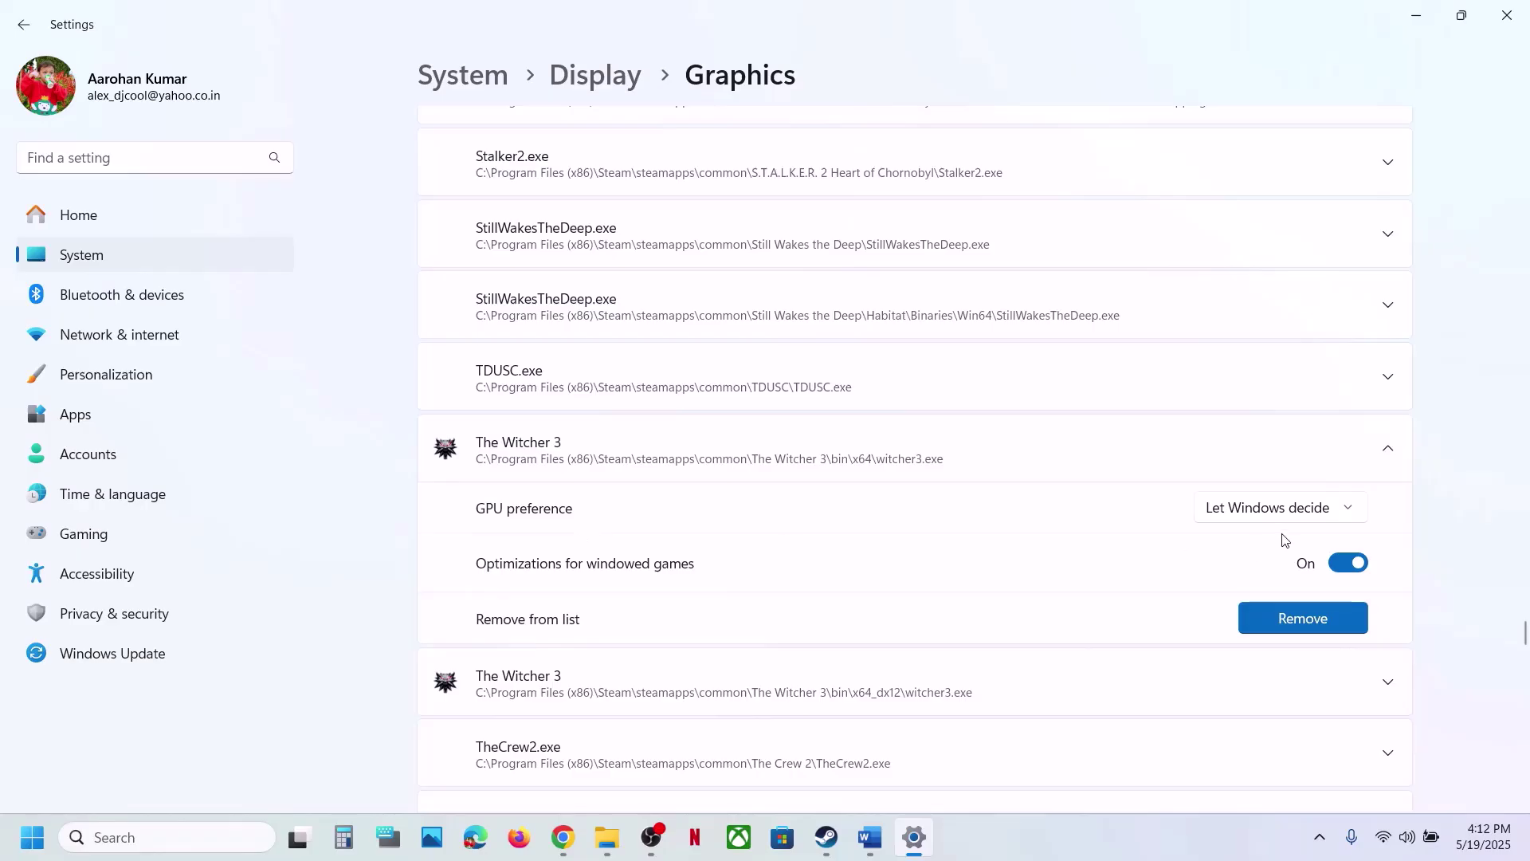
pyautogui.click(1283, 515)
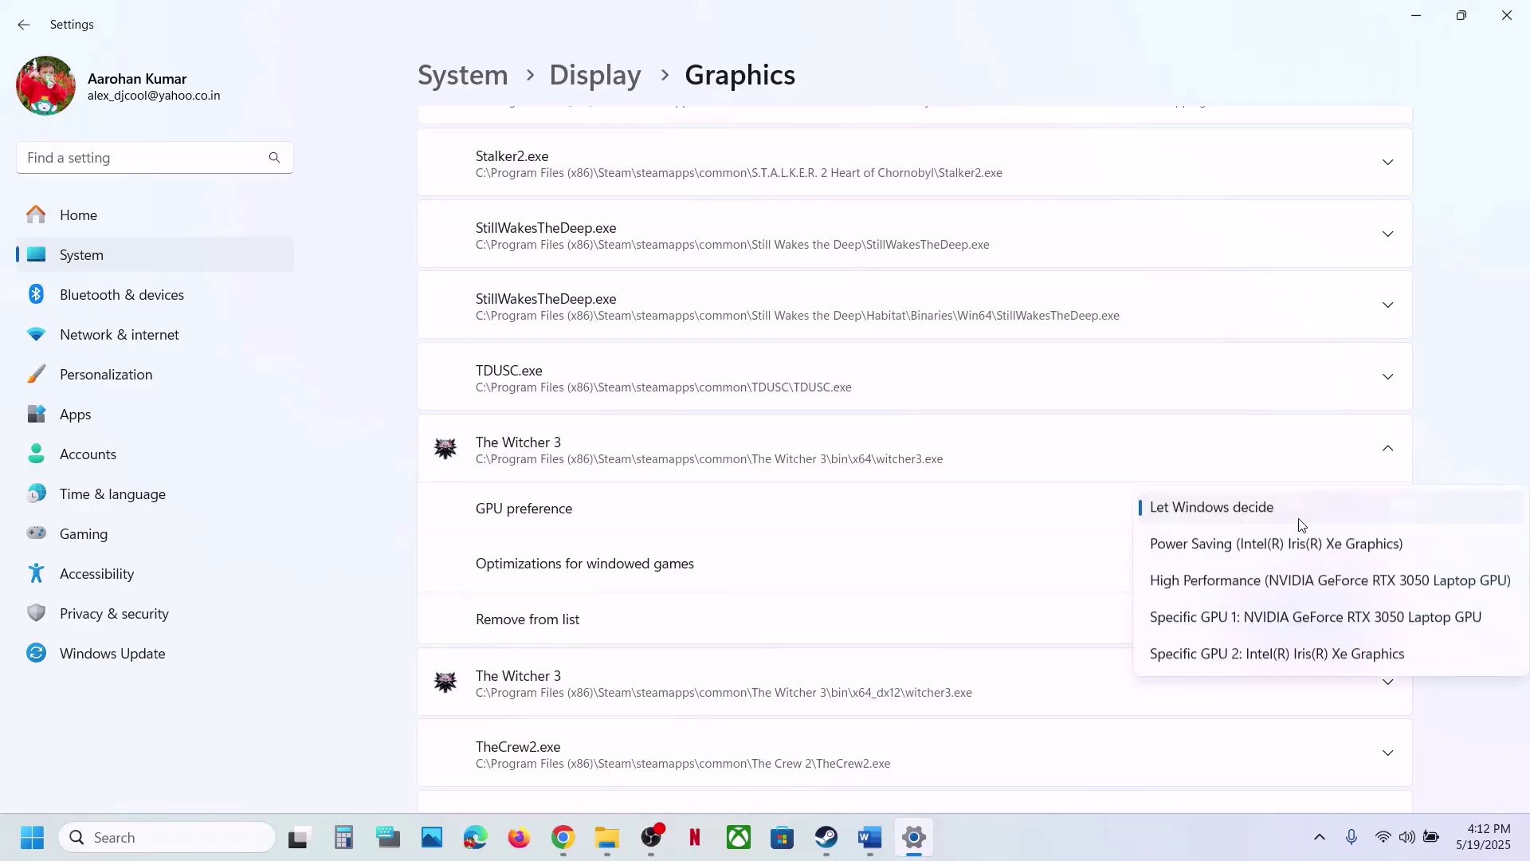
pyautogui.click(1313, 582)
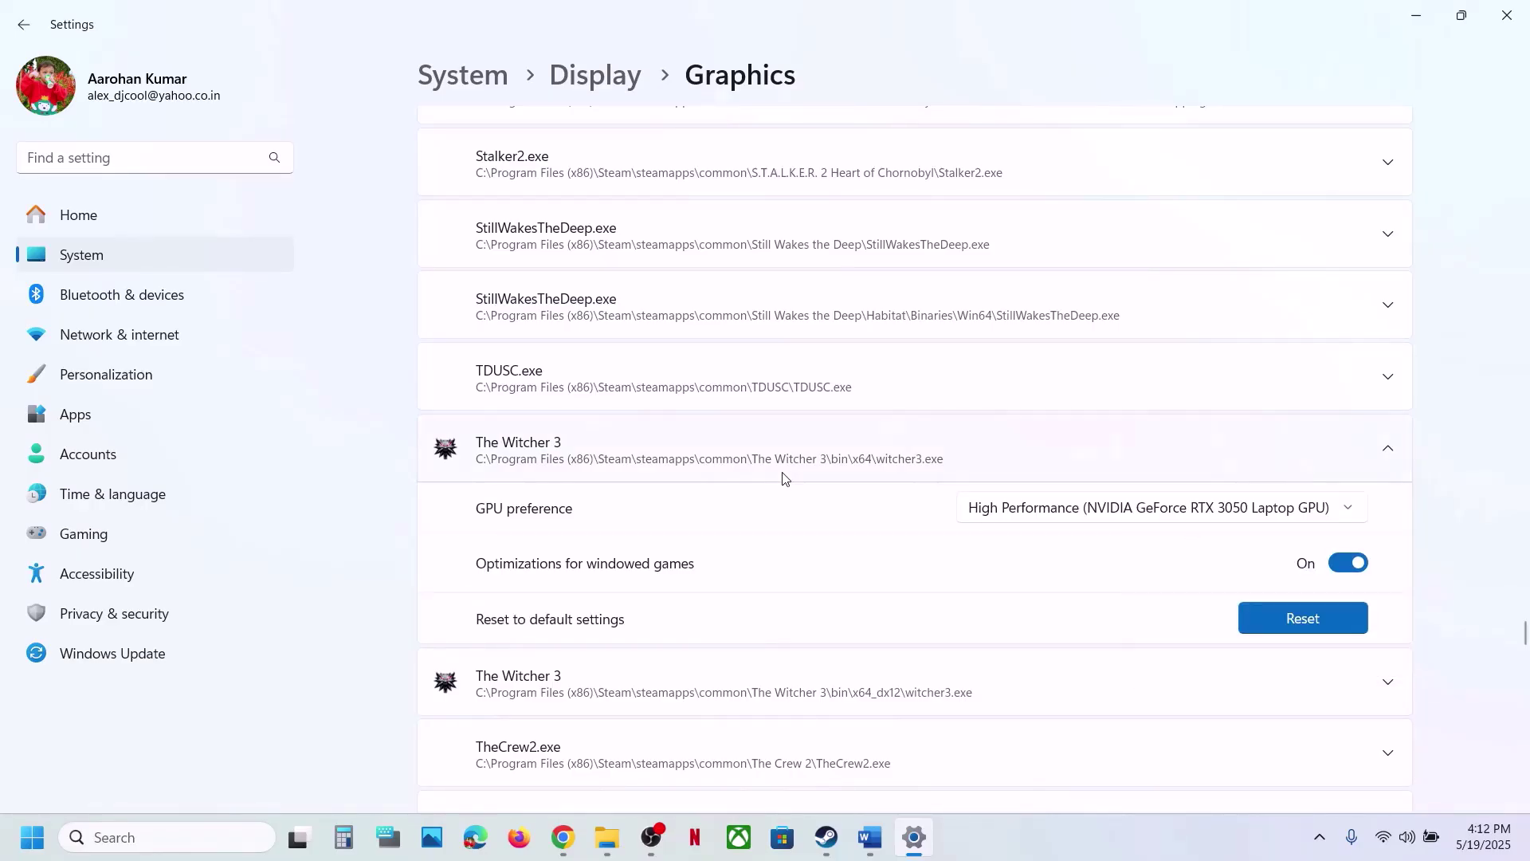
# Step: Browse for another desktop app and add the witcher3 application from the bin\x64_dx12 folder to the graphics app list
pyautogui.scroll(20, 781, 479)
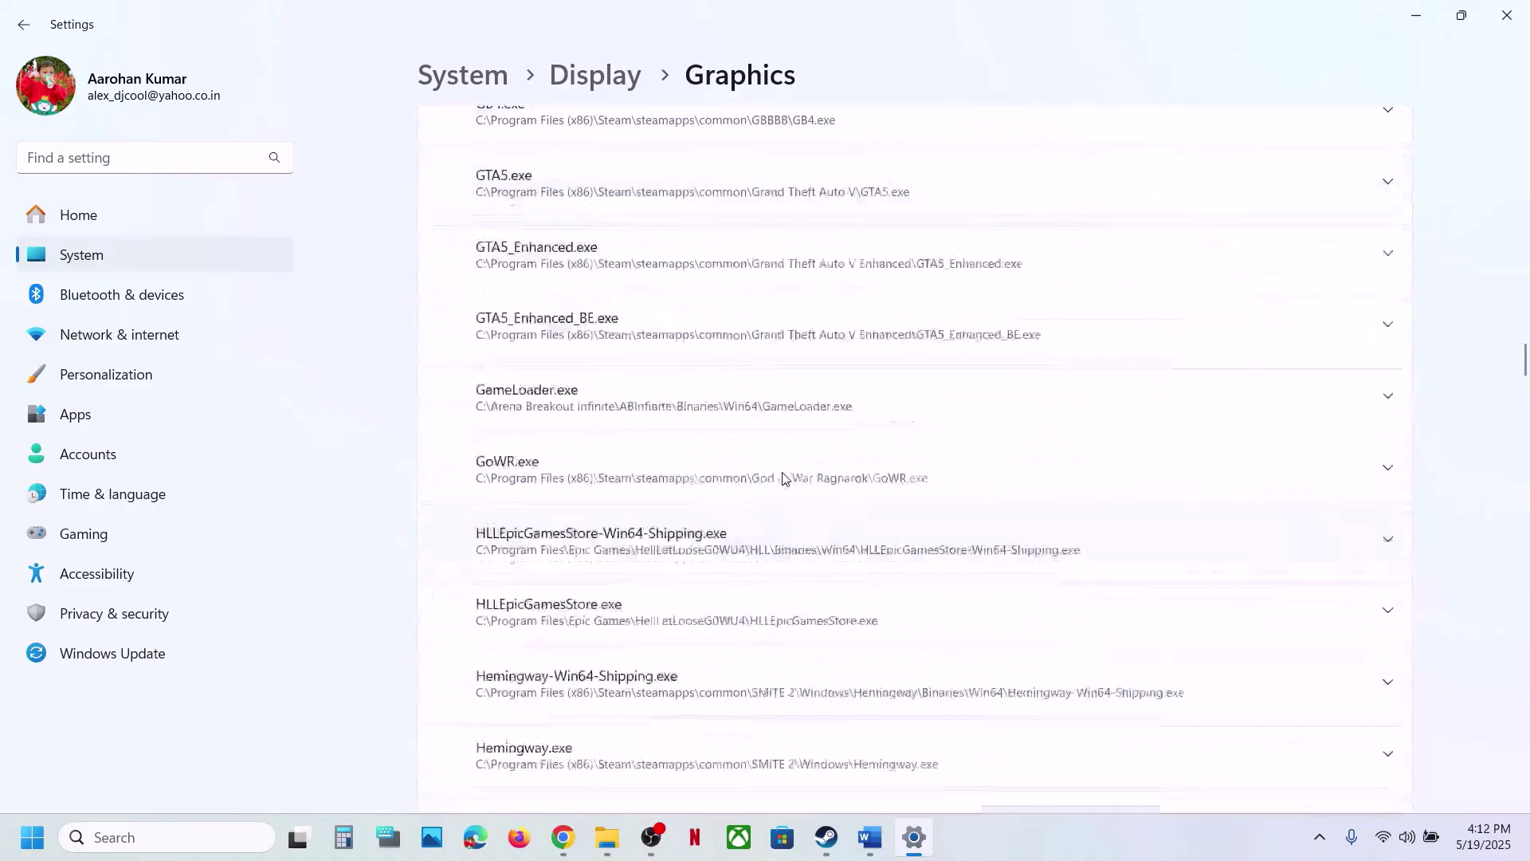
pyautogui.scroll(20, 782, 478)
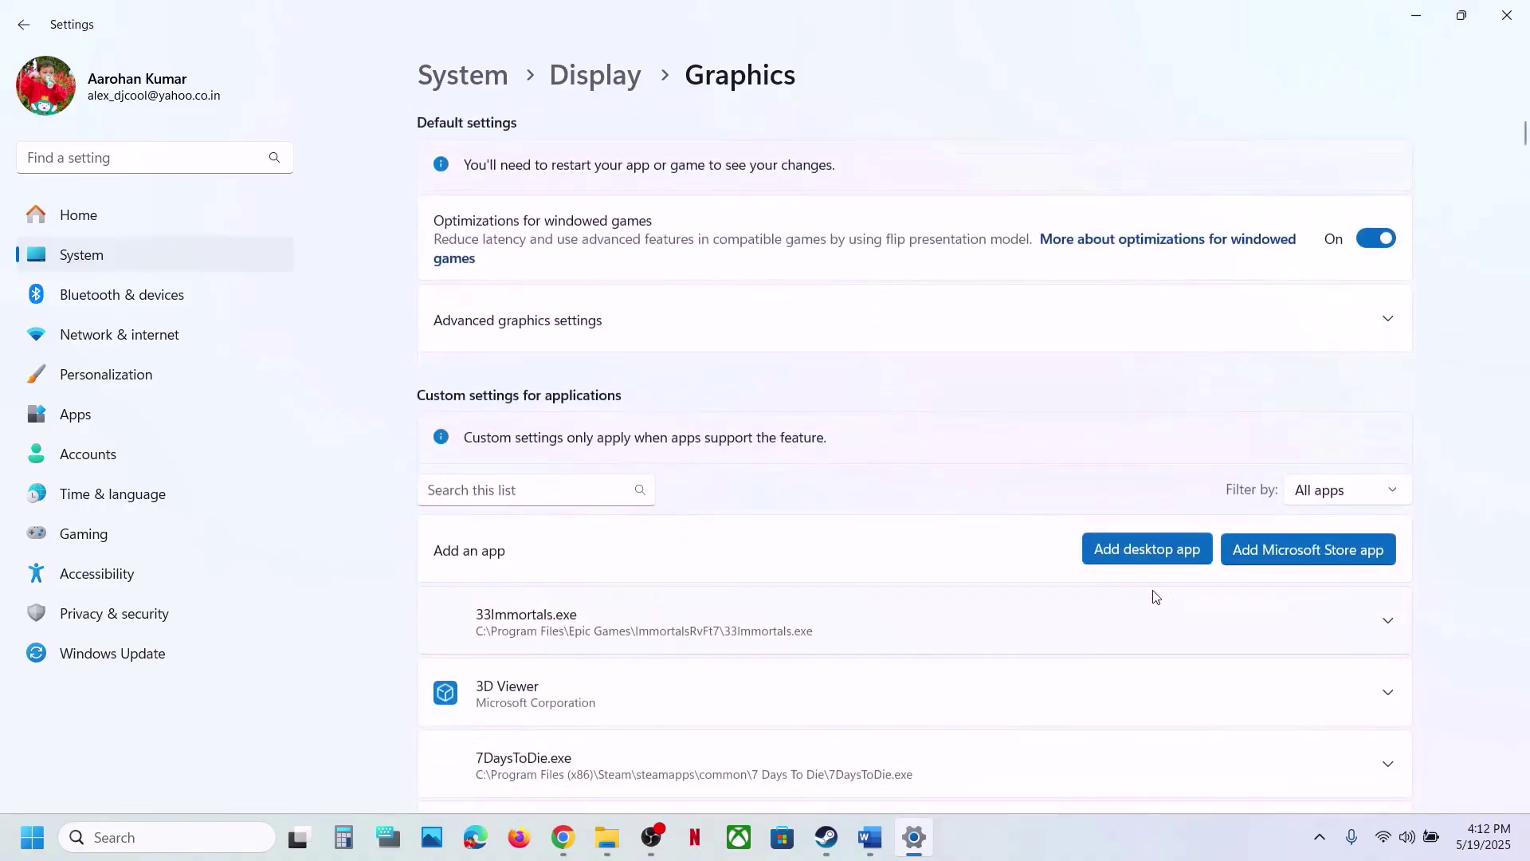
pyautogui.click(1126, 536)
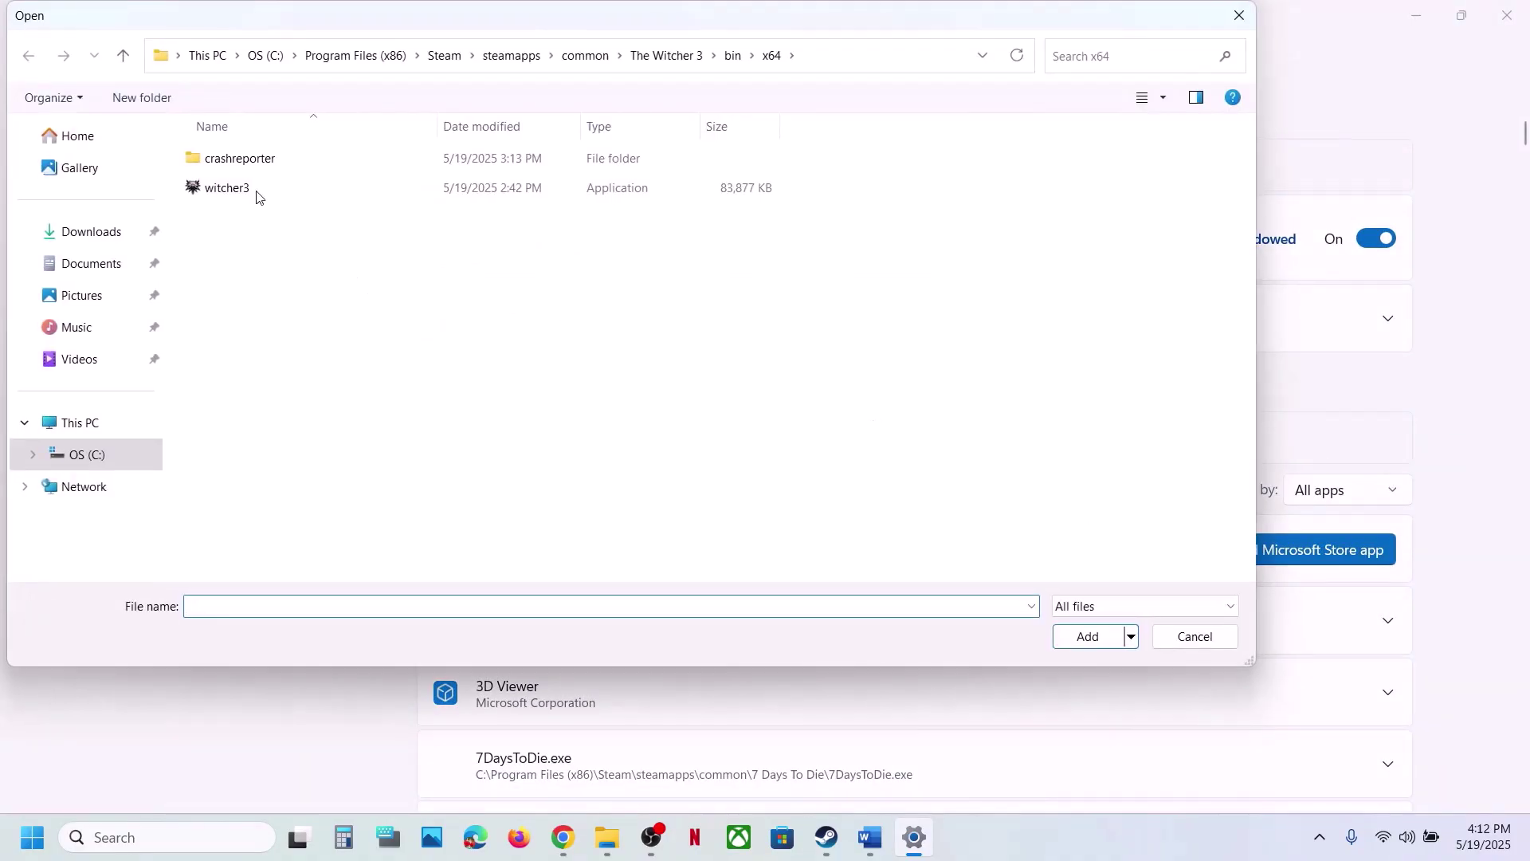
pyautogui.click(123, 55)
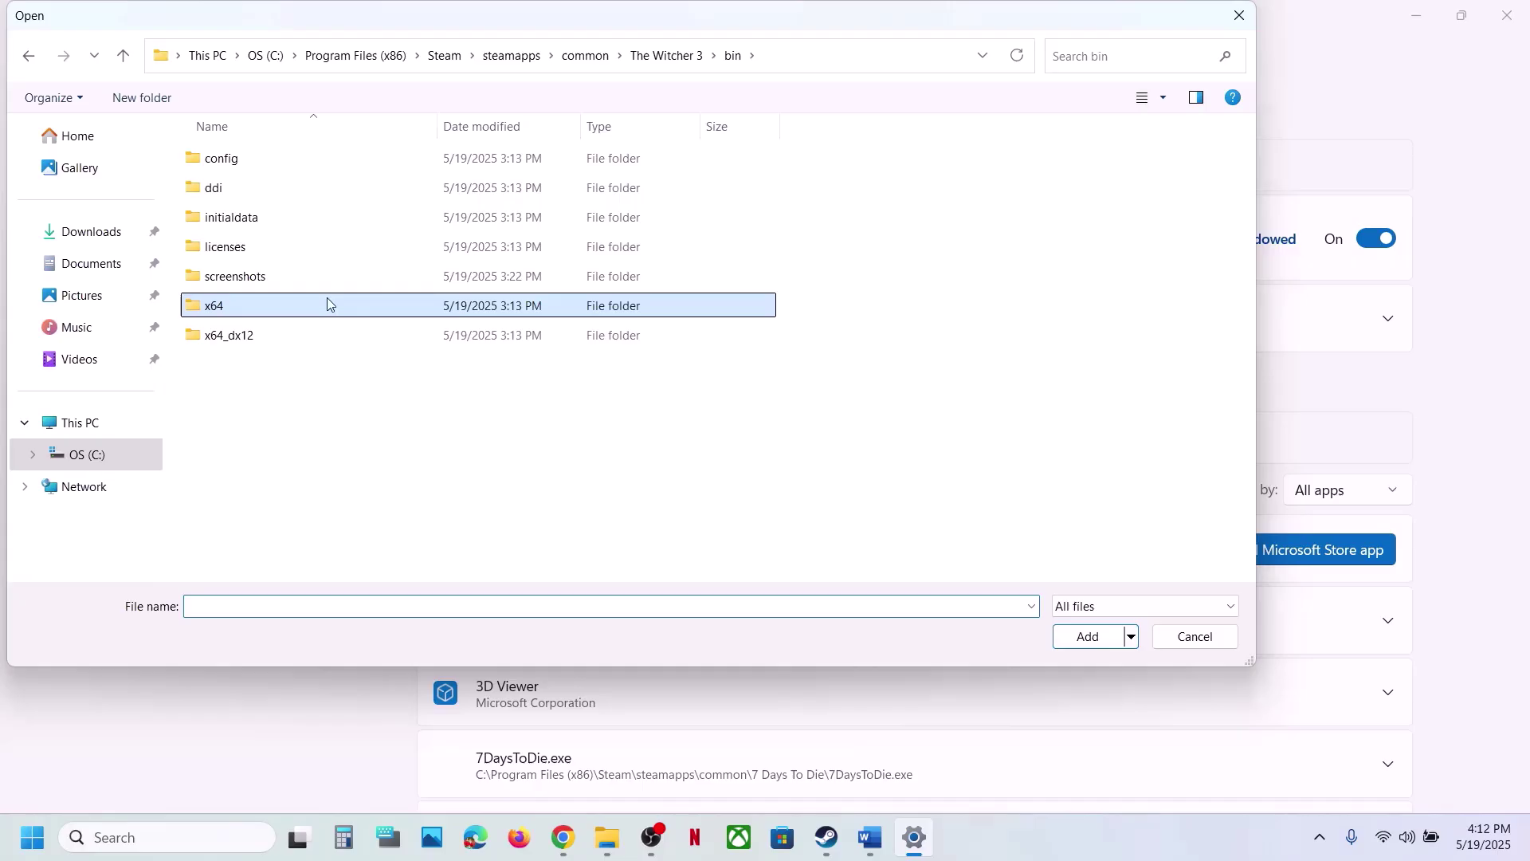
pyautogui.doubleClick(252, 329)
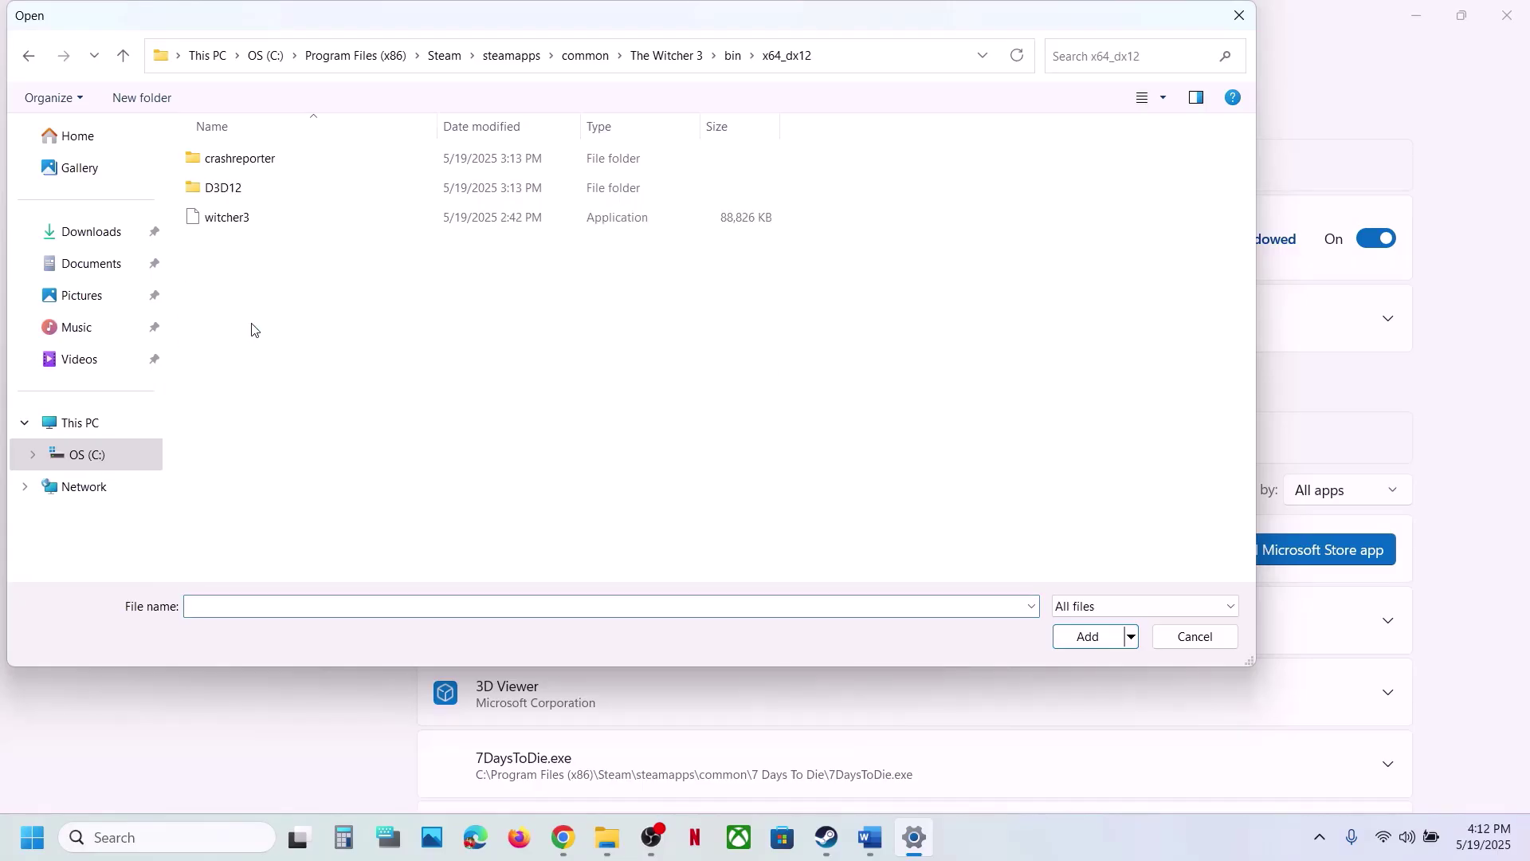
pyautogui.click(267, 219)
pyautogui.click(1081, 636)
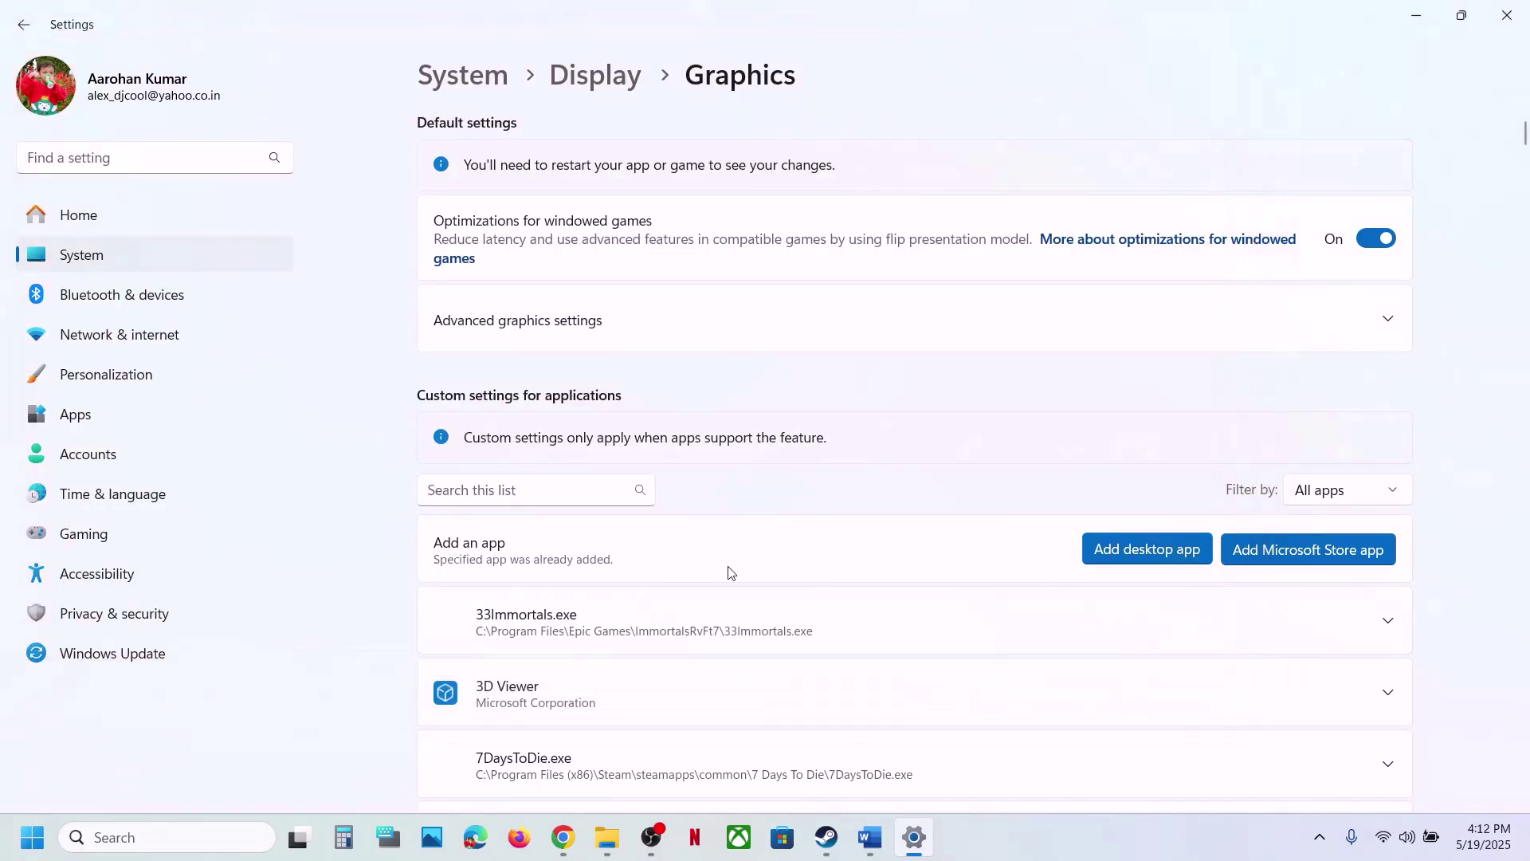
# Step: Set the GPU preference of The Witcher 3 entry in bin\x64_dx12 to High Performance (NVIDIA GeForce RTX 3050 Laptop GPU) and close Settings
pyautogui.scroll(-15, 728, 571)
pyautogui.scroll(-20, 728, 572)
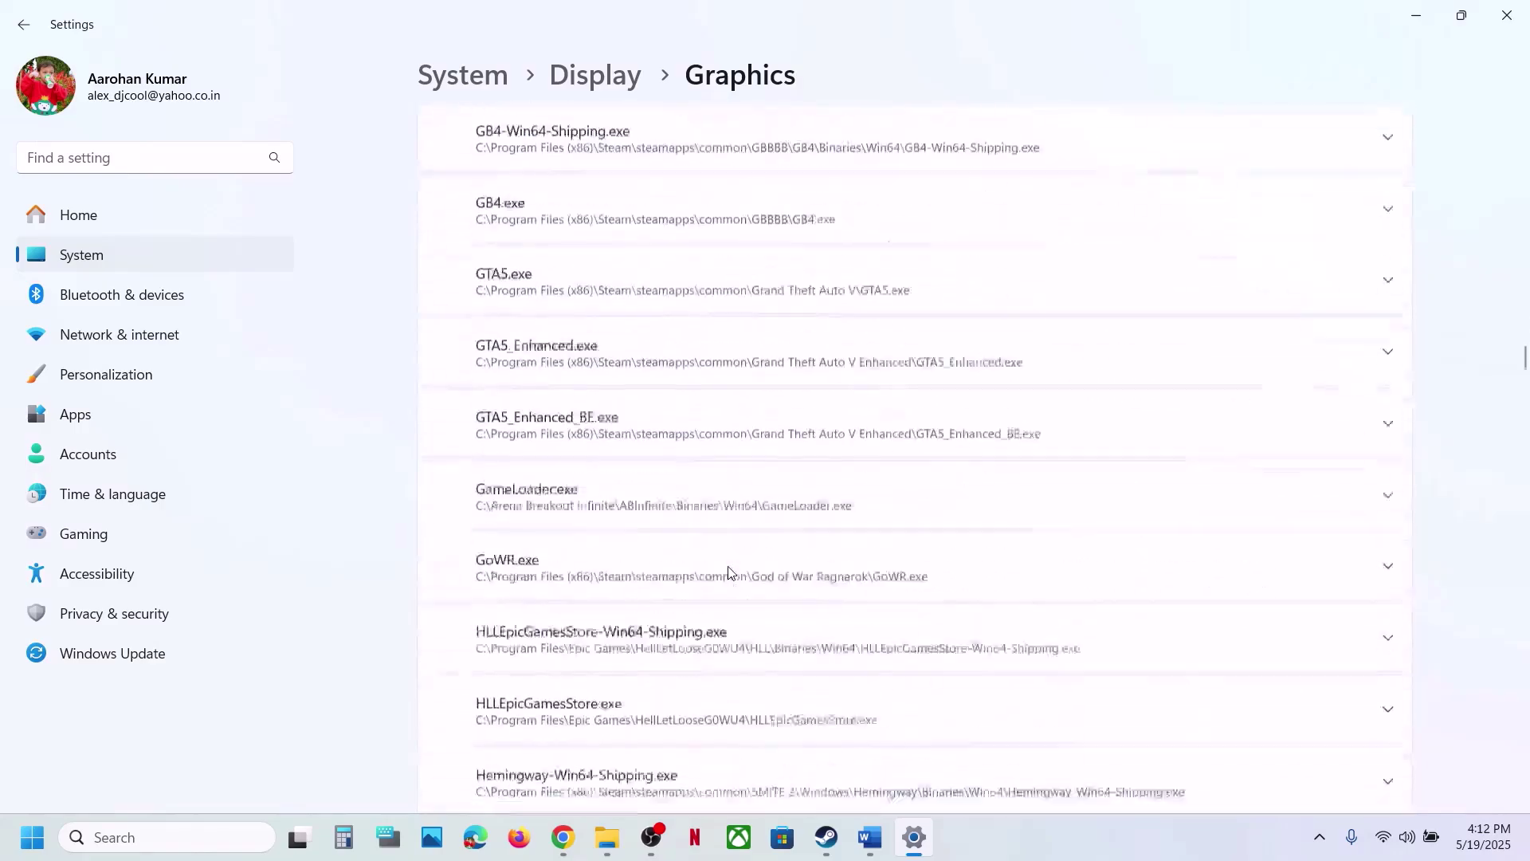
pyautogui.scroll(-20, 727, 571)
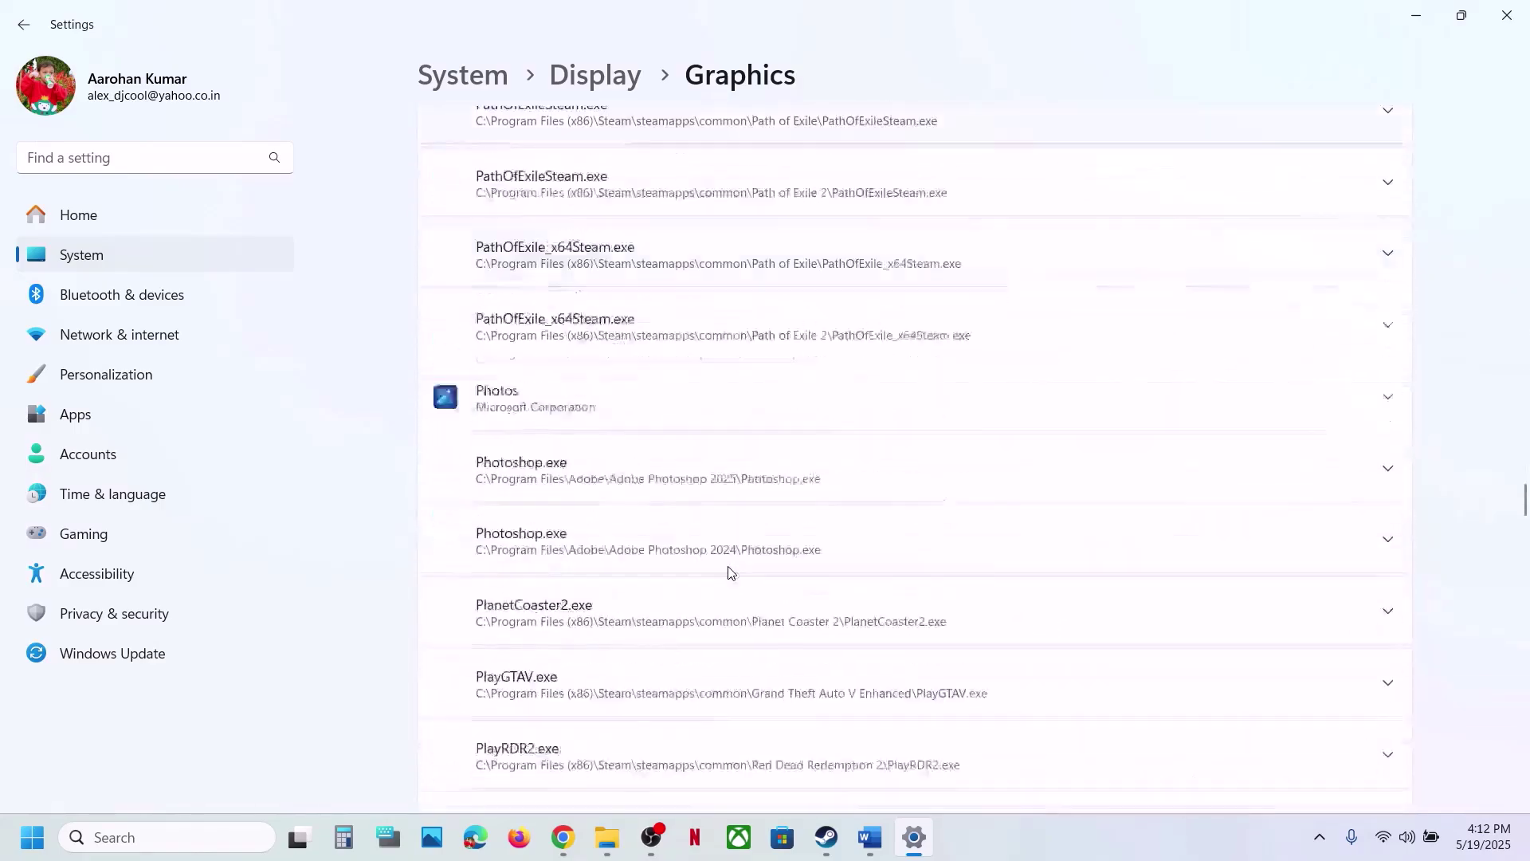
pyautogui.scroll(-20, 729, 572)
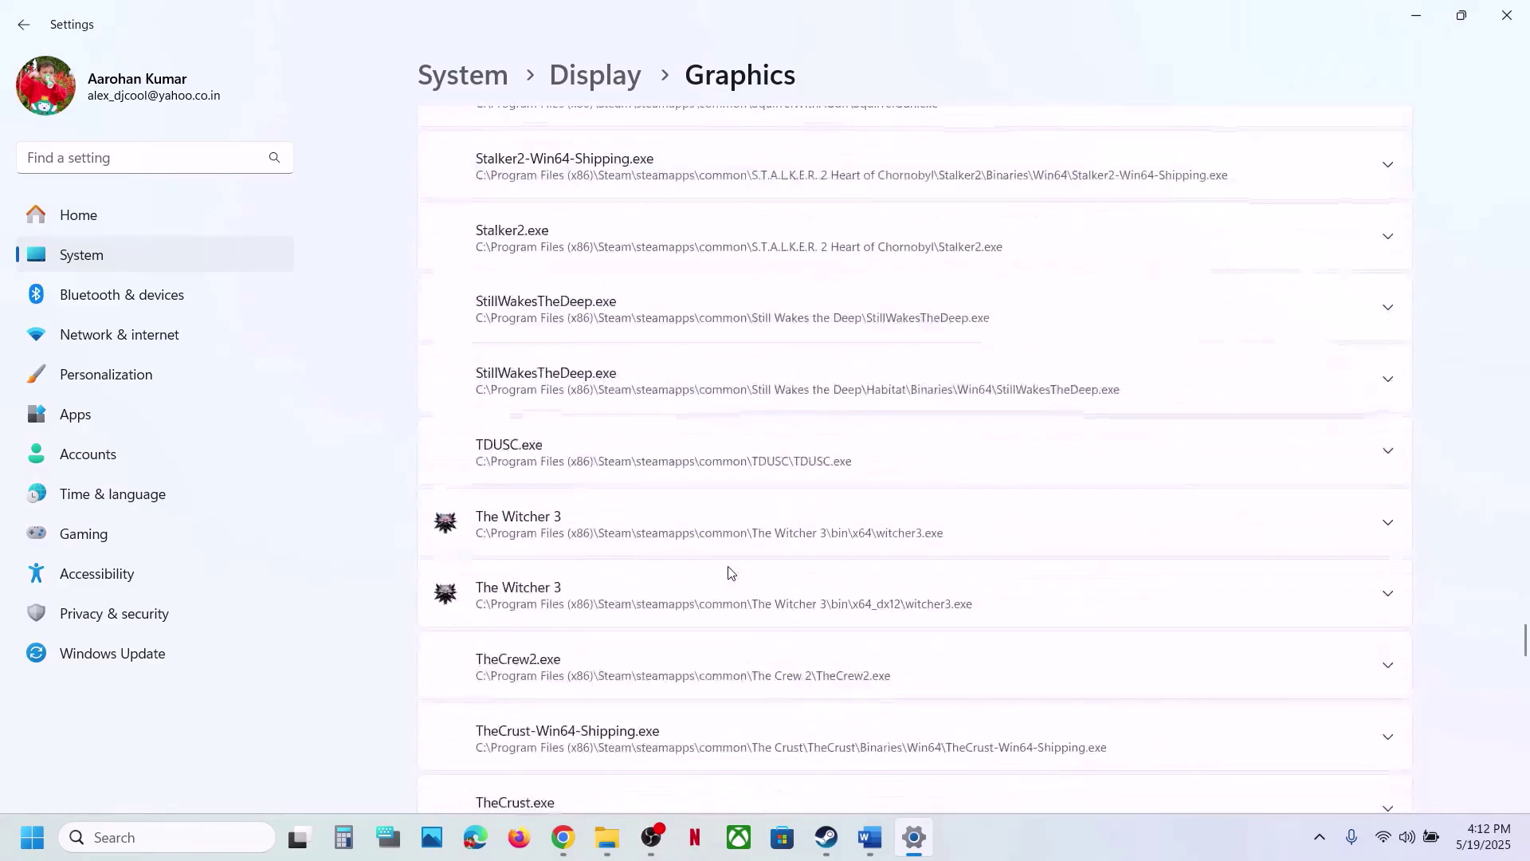
pyautogui.click(574, 386)
pyautogui.scroll(2, 570, 386)
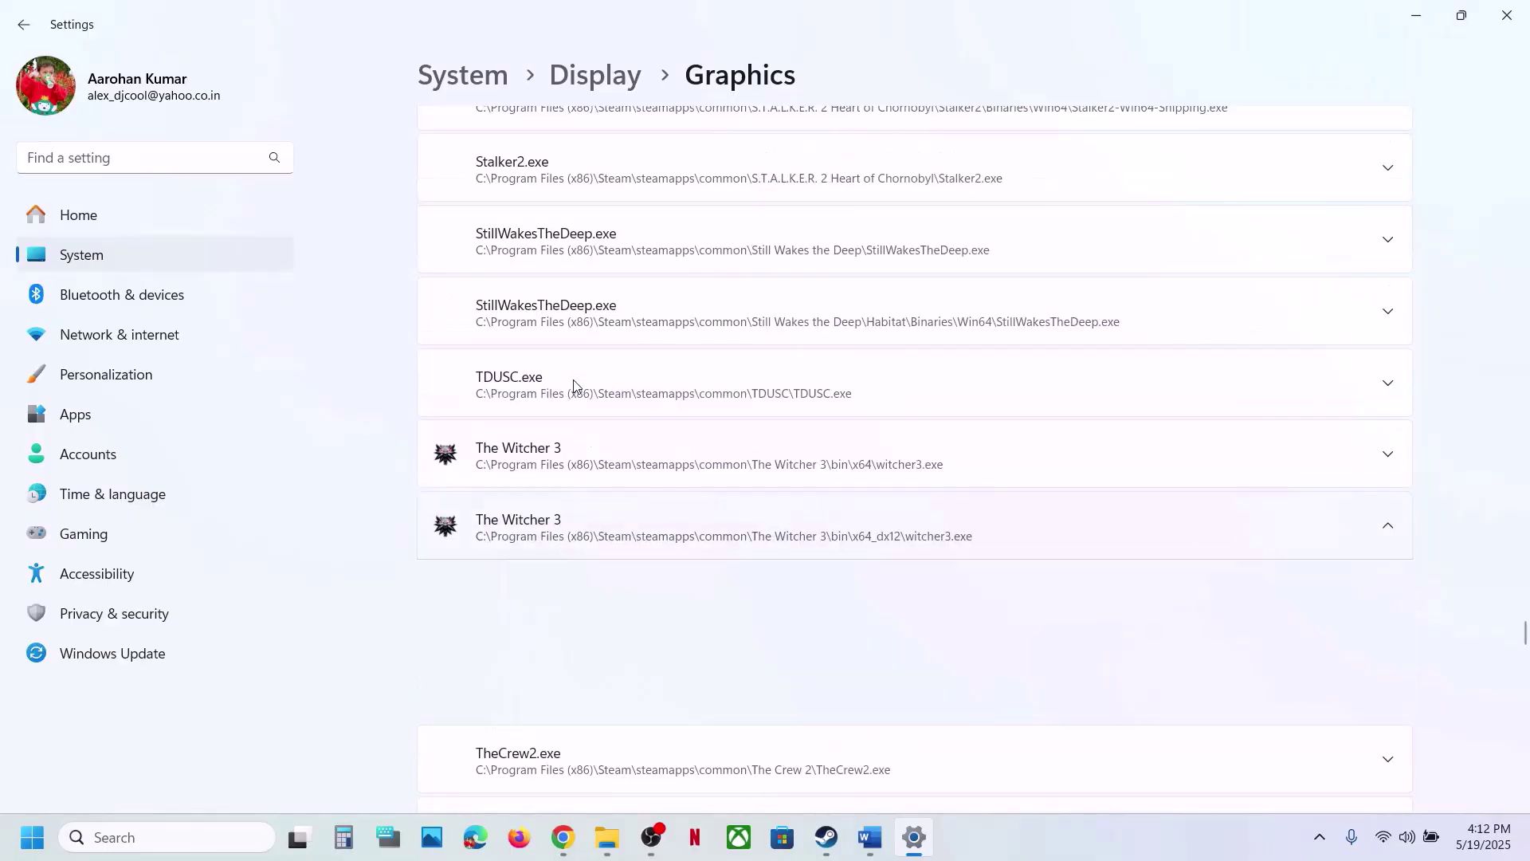
pyautogui.click(1203, 596)
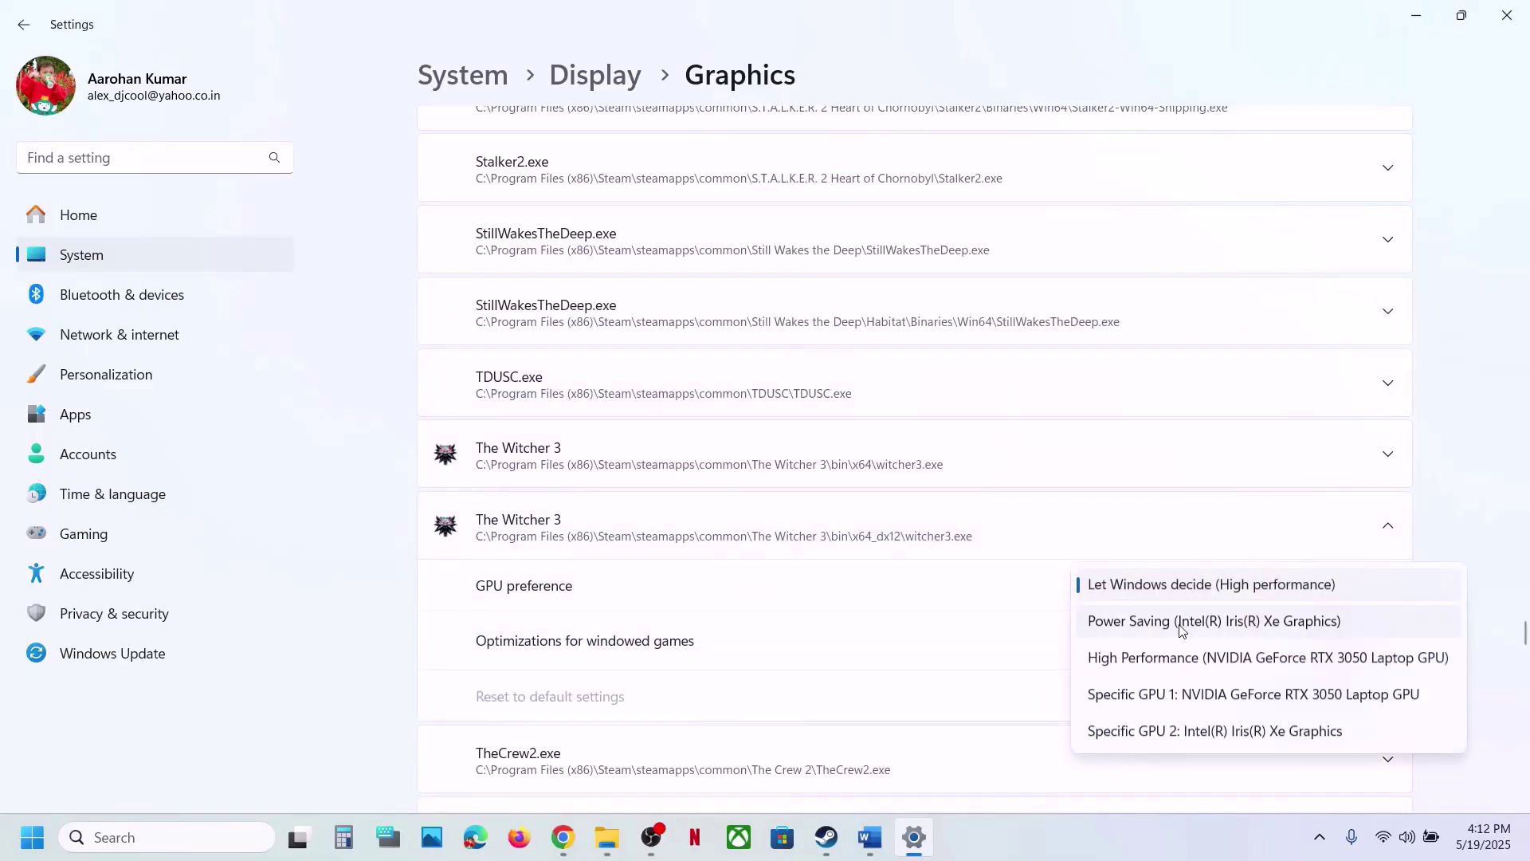
pyautogui.click(1156, 663)
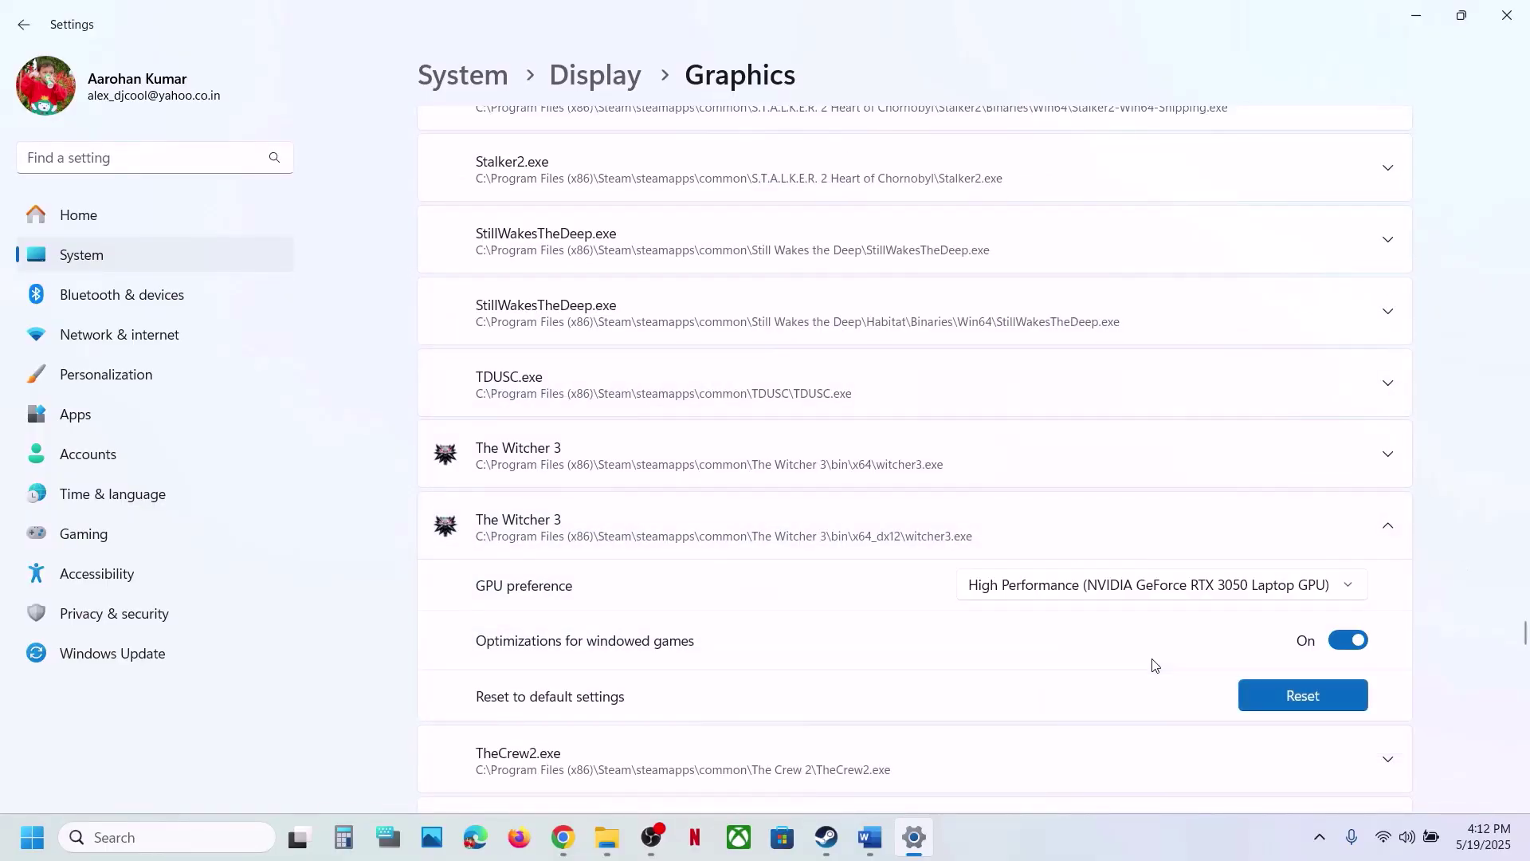
pyautogui.click(1507, 15)
# Step: Copy "View Advanced system settings" from the Word document, search Windows for it and open the matching Control Panel item
pyautogui.scroll(-3, 745, 601)
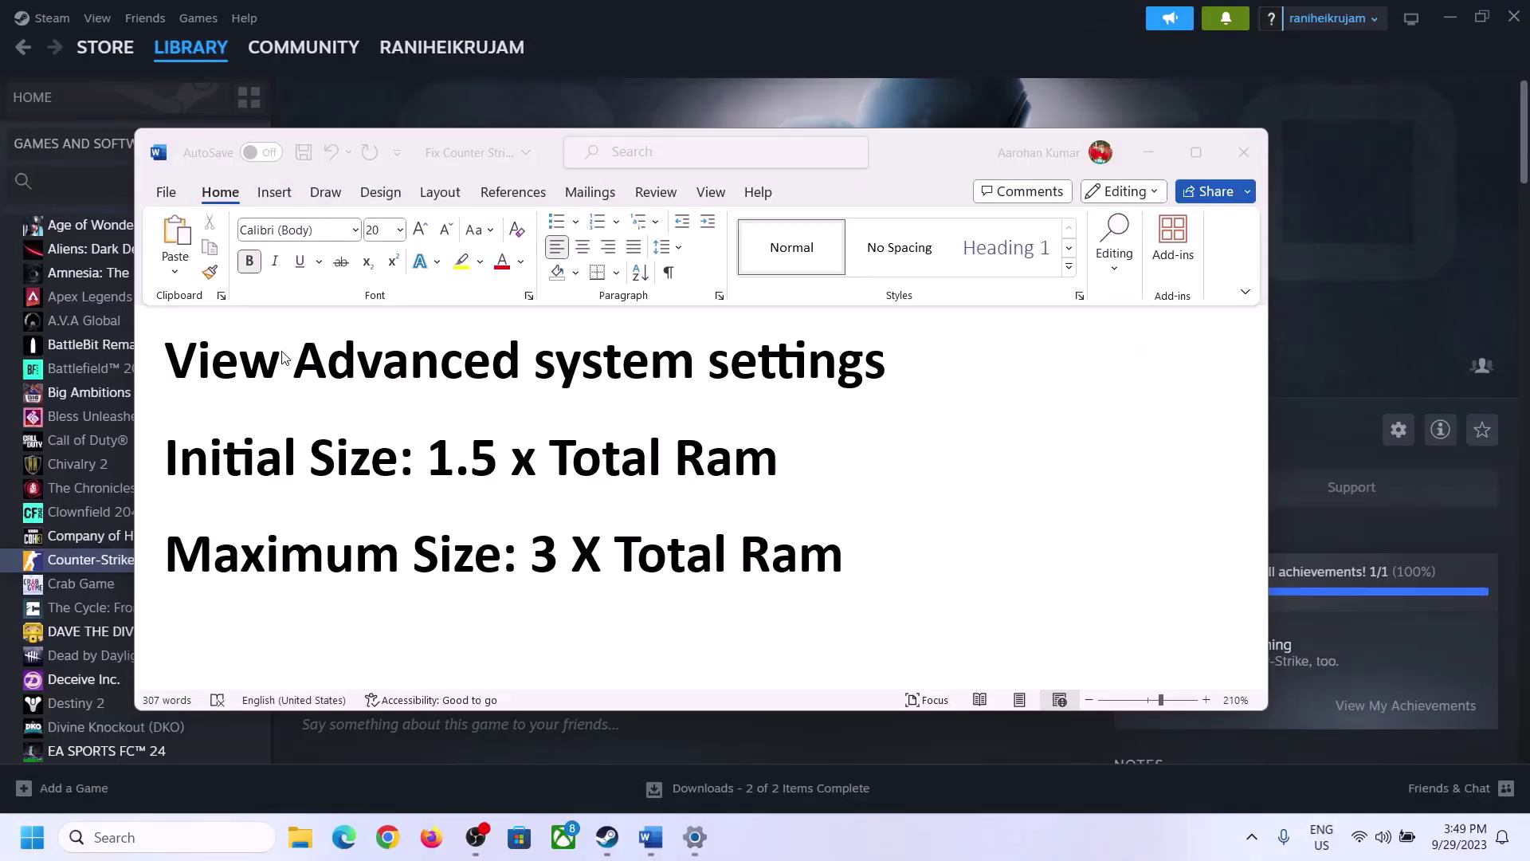
pyautogui.click(227, 372)
pyautogui.moveTo(182, 368); pyautogui.dragTo(868, 363)
pyautogui.click(209, 248)
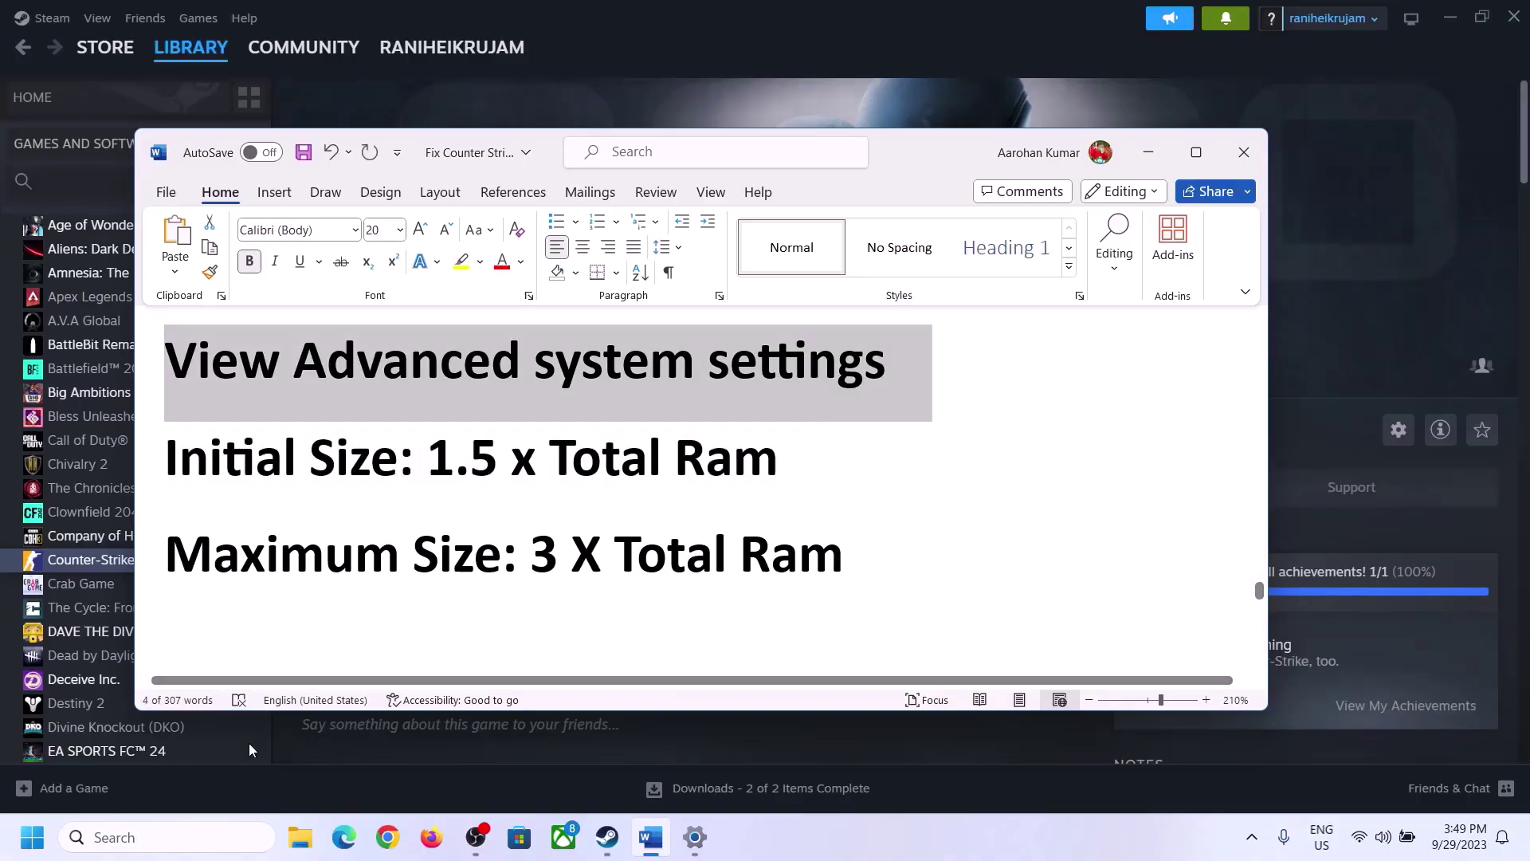
pyautogui.click(182, 836)
pyautogui.hotkey('ctrl', 'v')
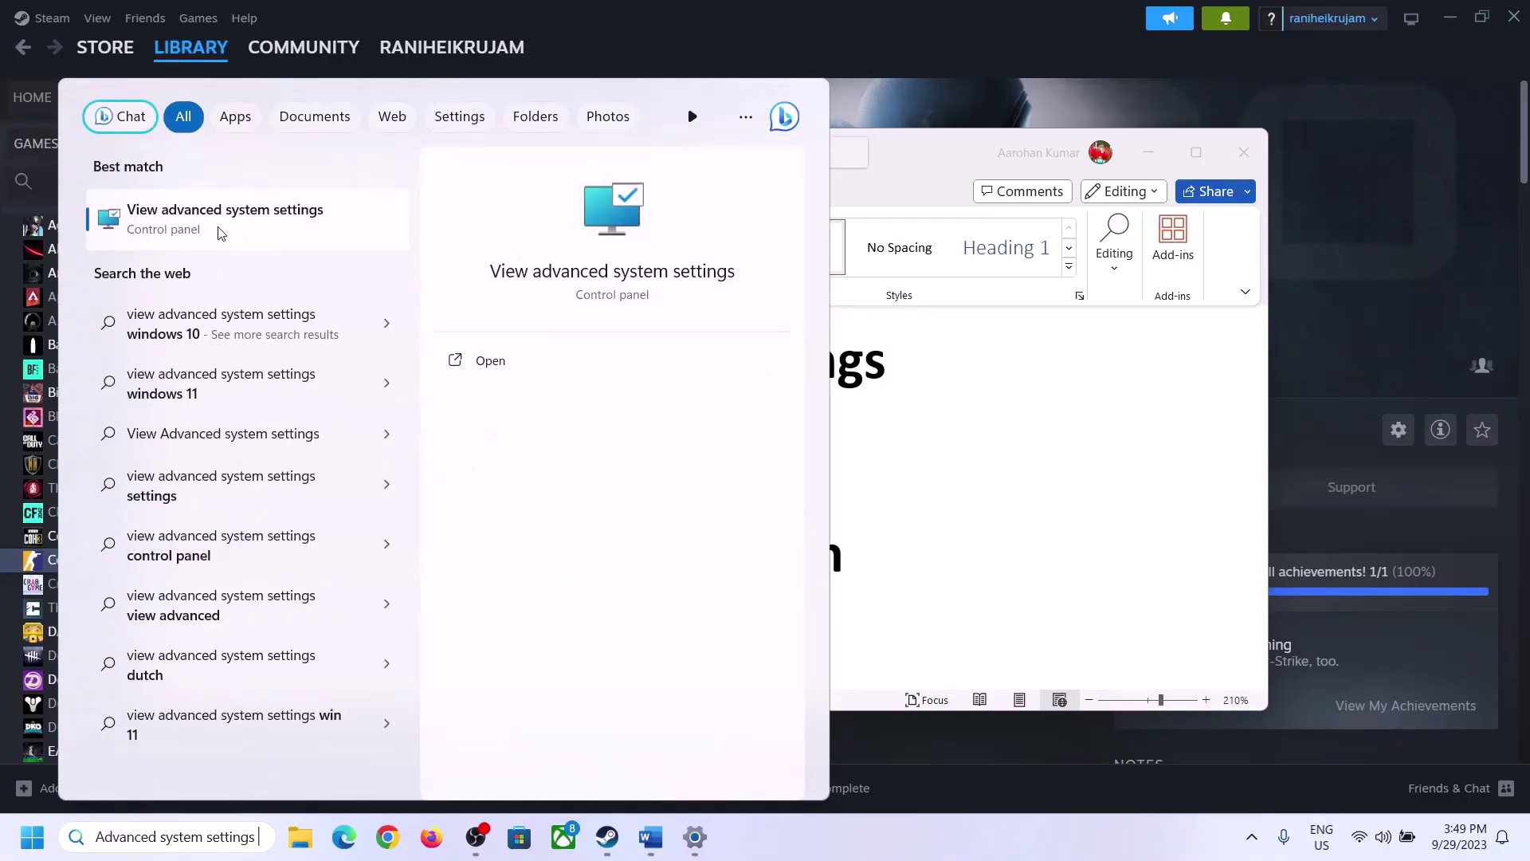
pyautogui.click(212, 229)
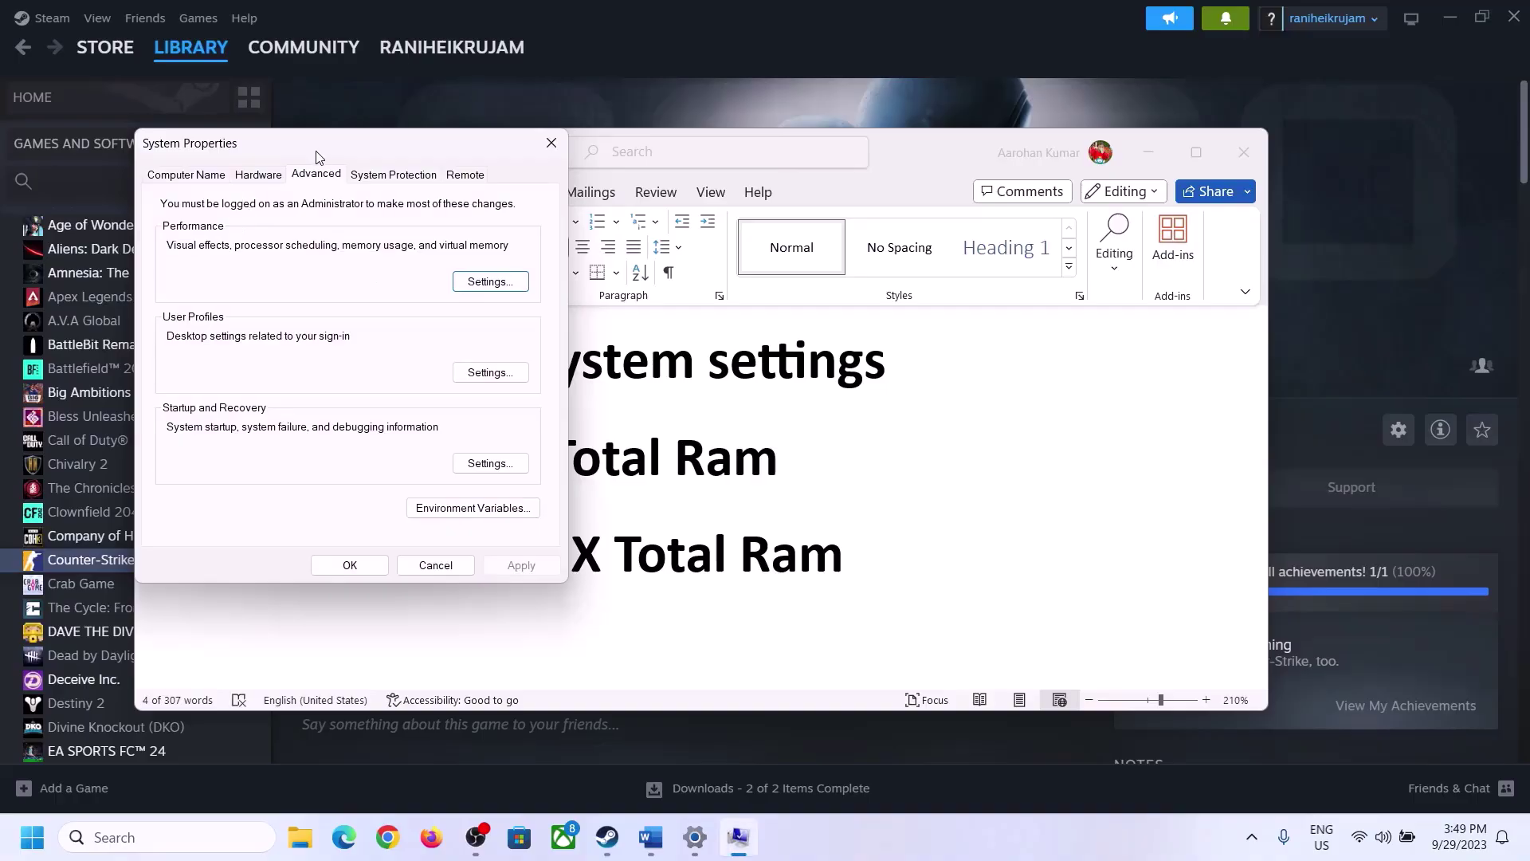
# Step: Open the virtual memory settings from the advanced performance options in System Properties
pyautogui.moveTo(318, 154); pyautogui.dragTo(683, 274)
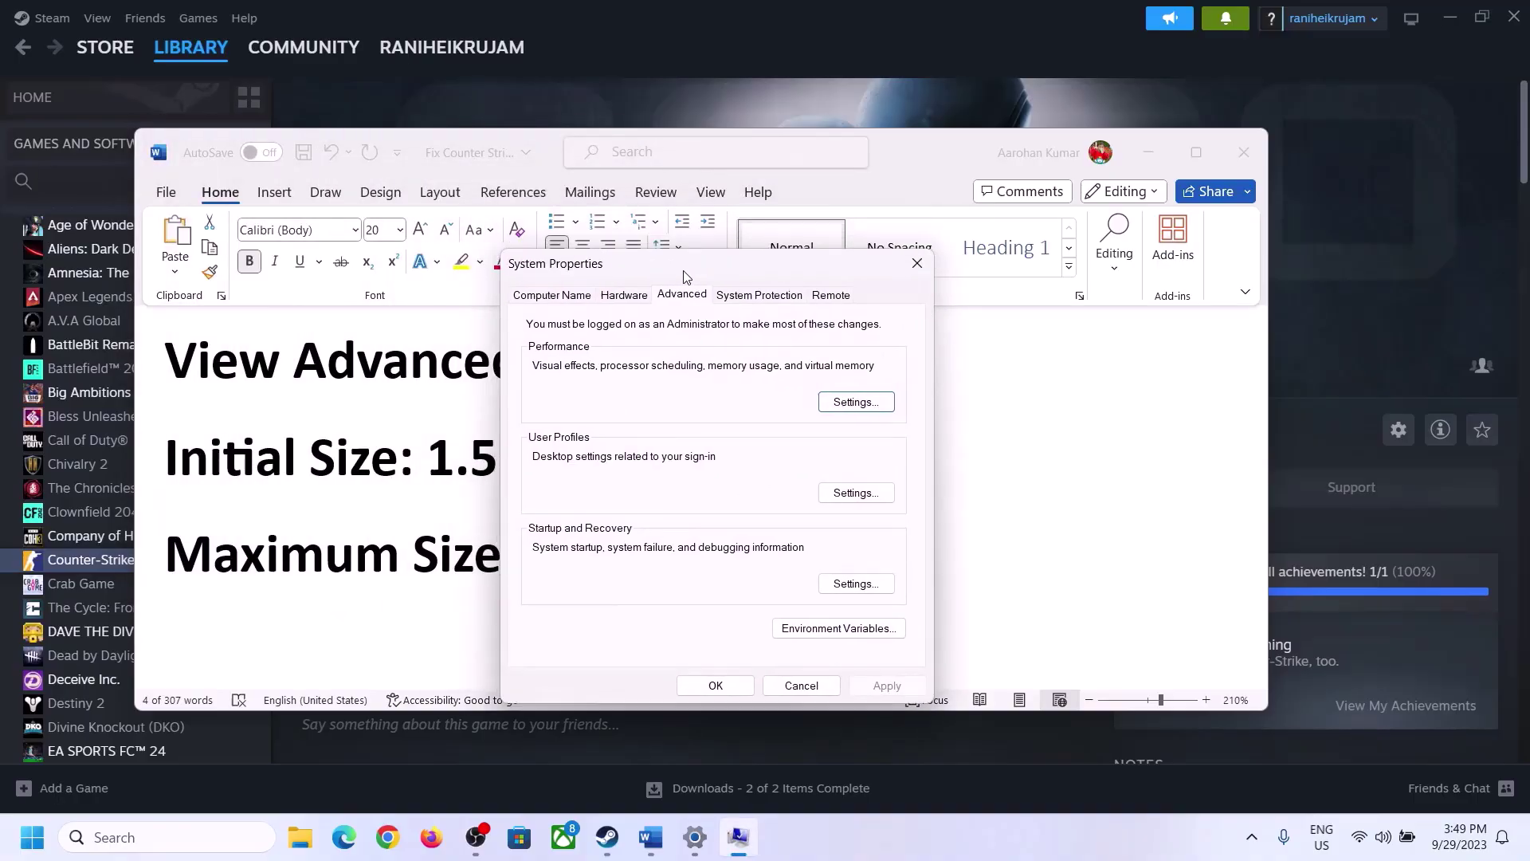
pyautogui.click(857, 403)
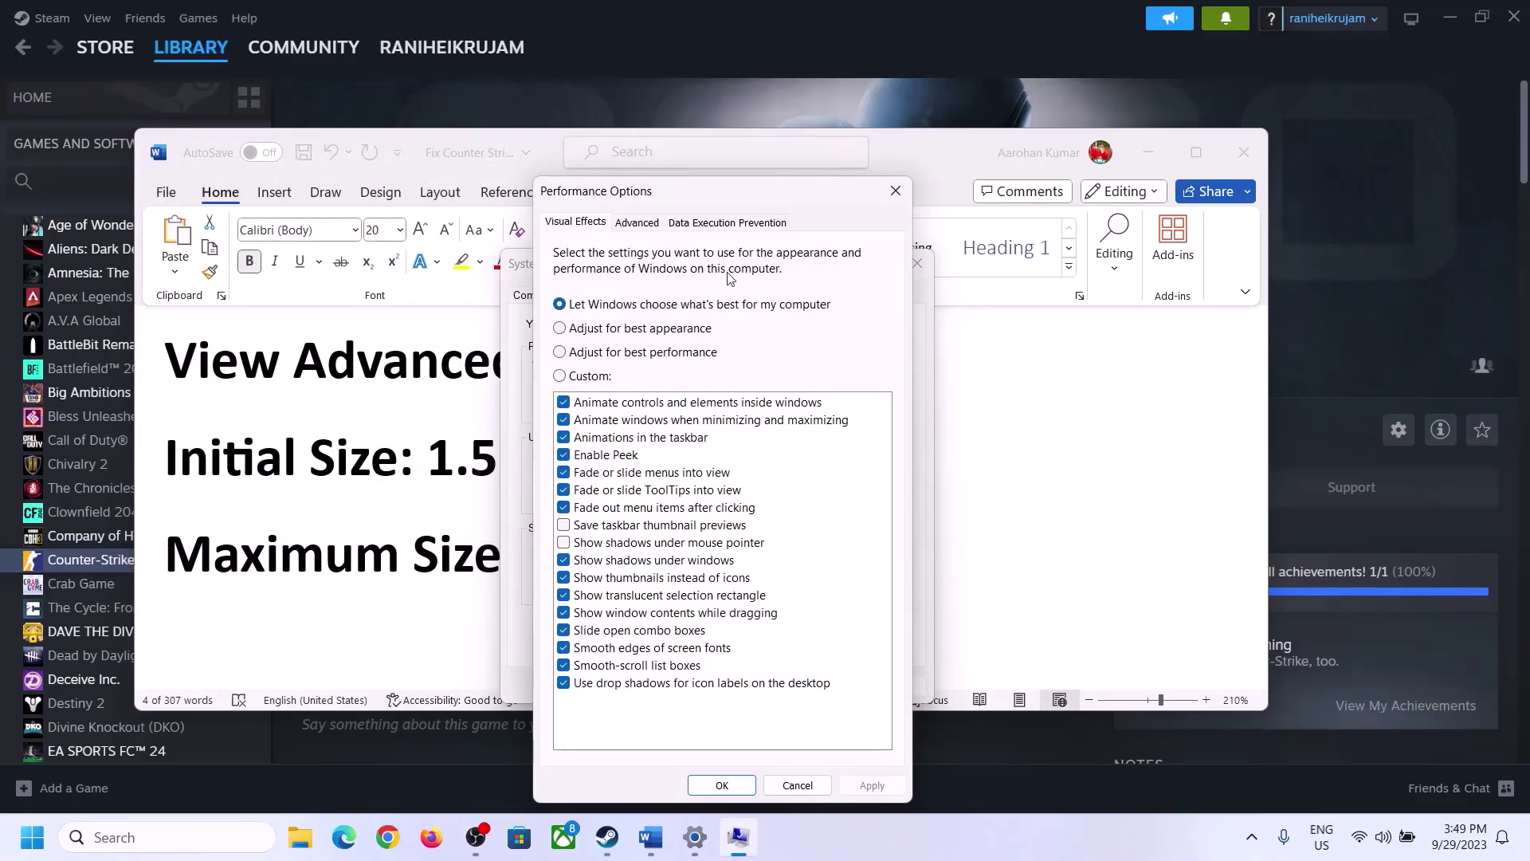
pyautogui.click(641, 224)
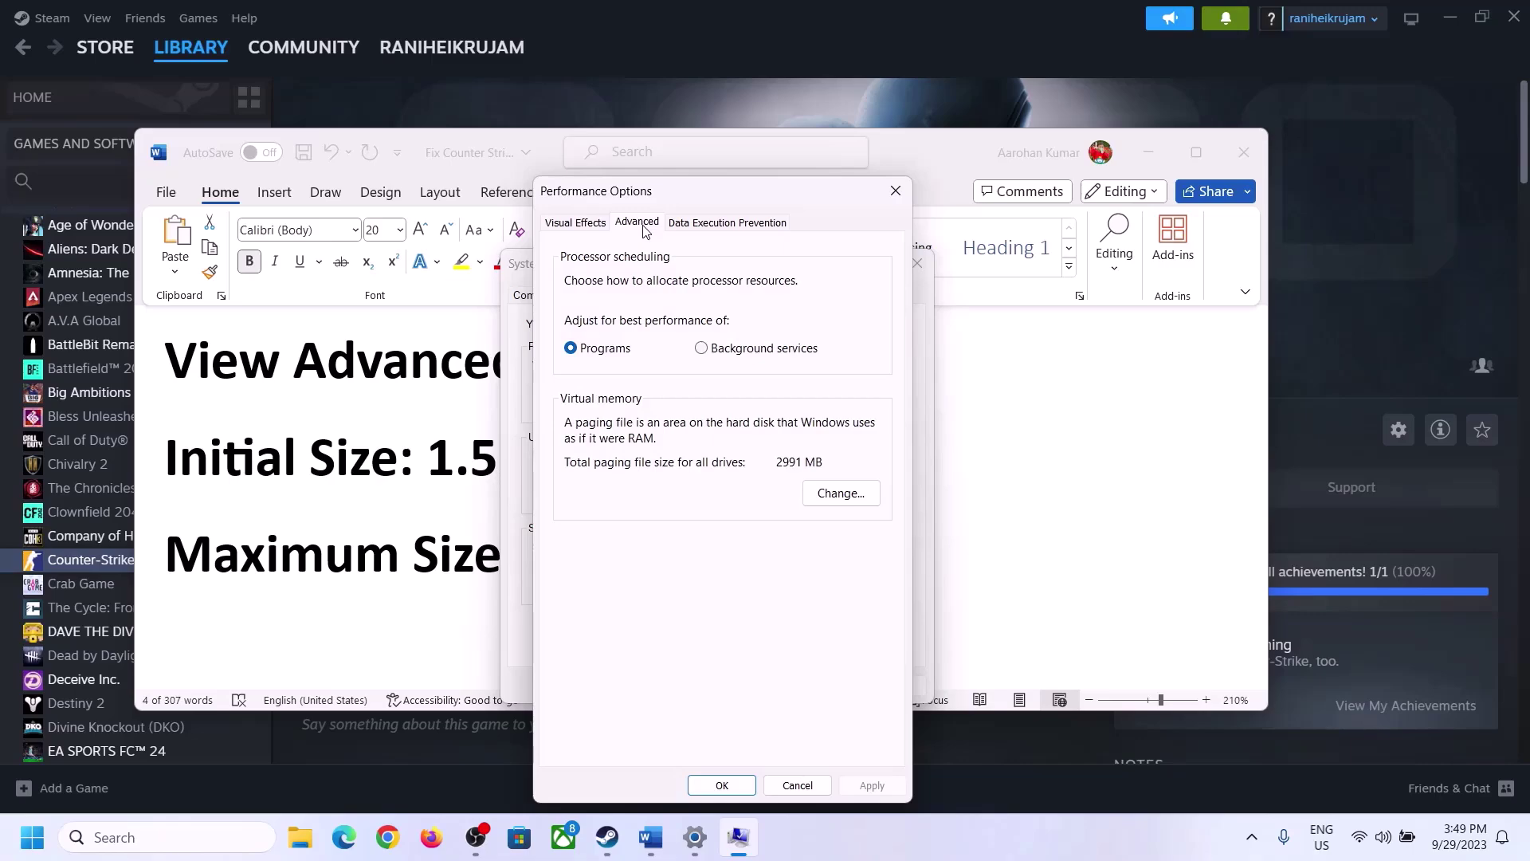
pyautogui.click(839, 499)
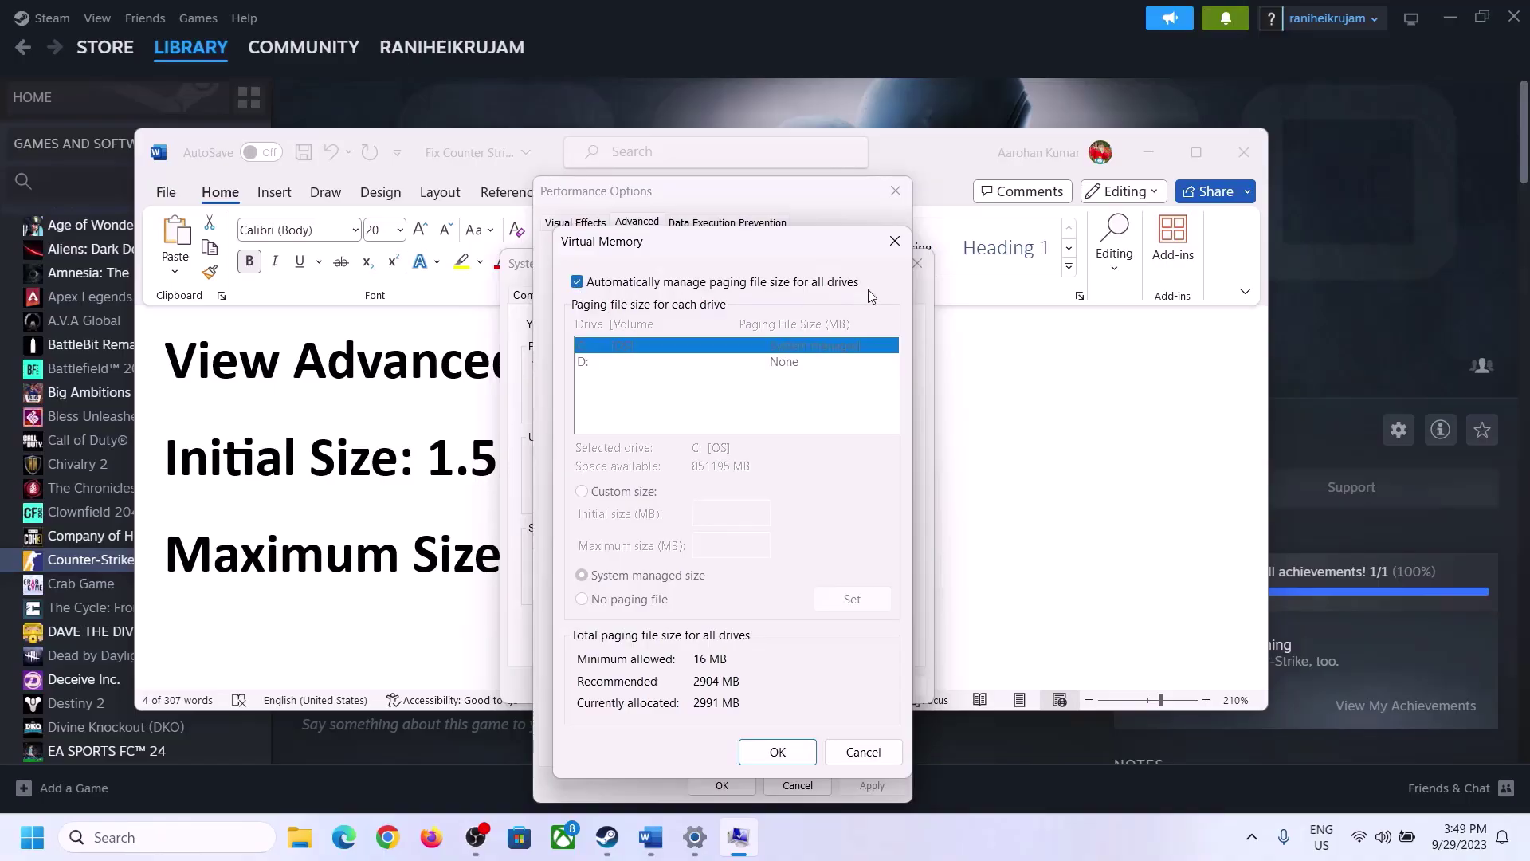
# Step: Turn off automatic paging file management for all drives and choose a custom size for drive C
pyautogui.click(577, 282)
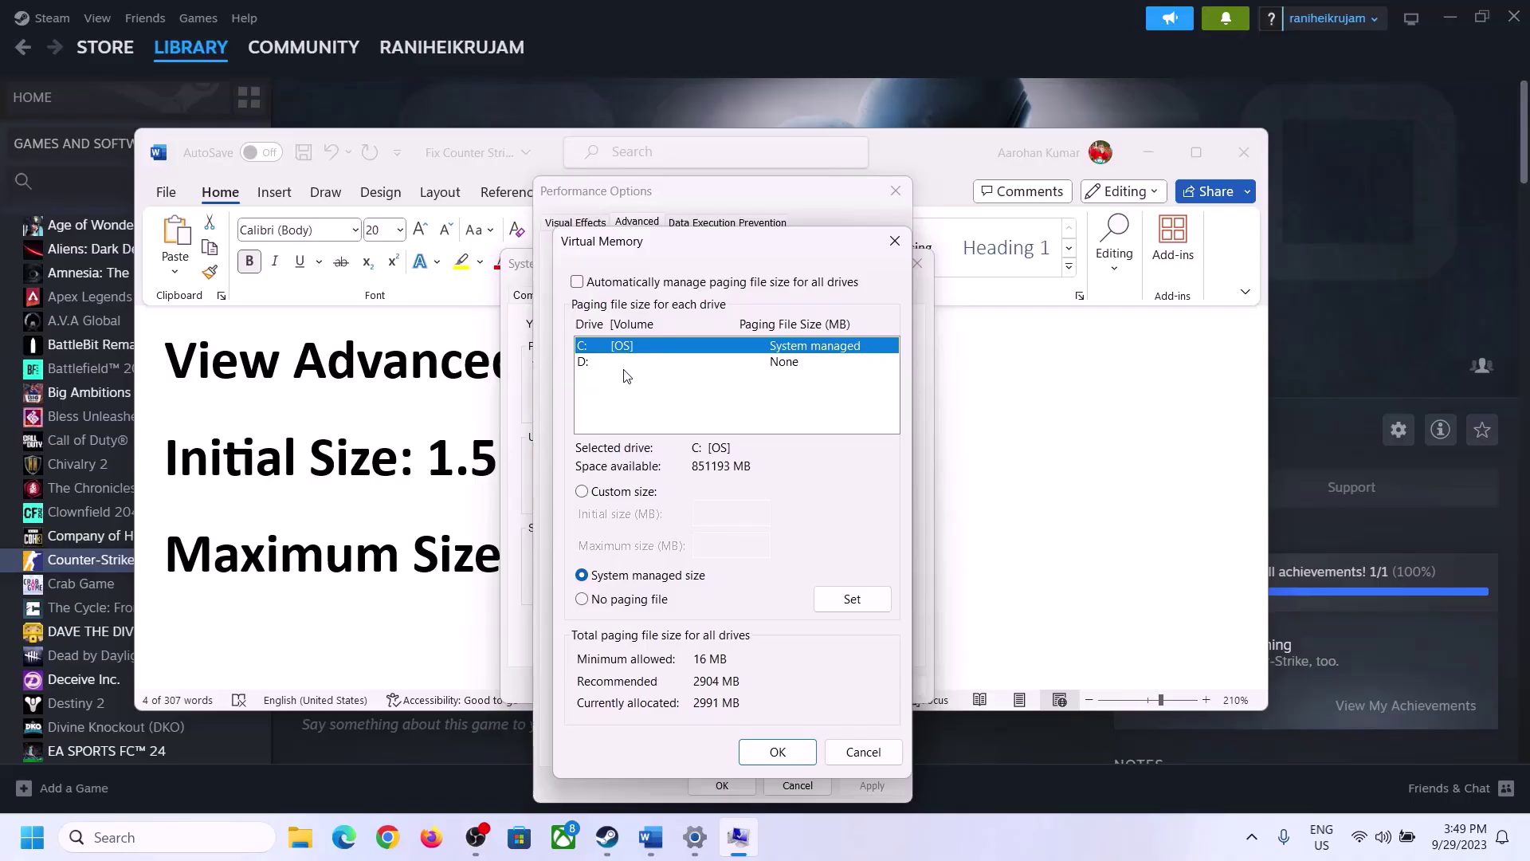
pyautogui.click(583, 493)
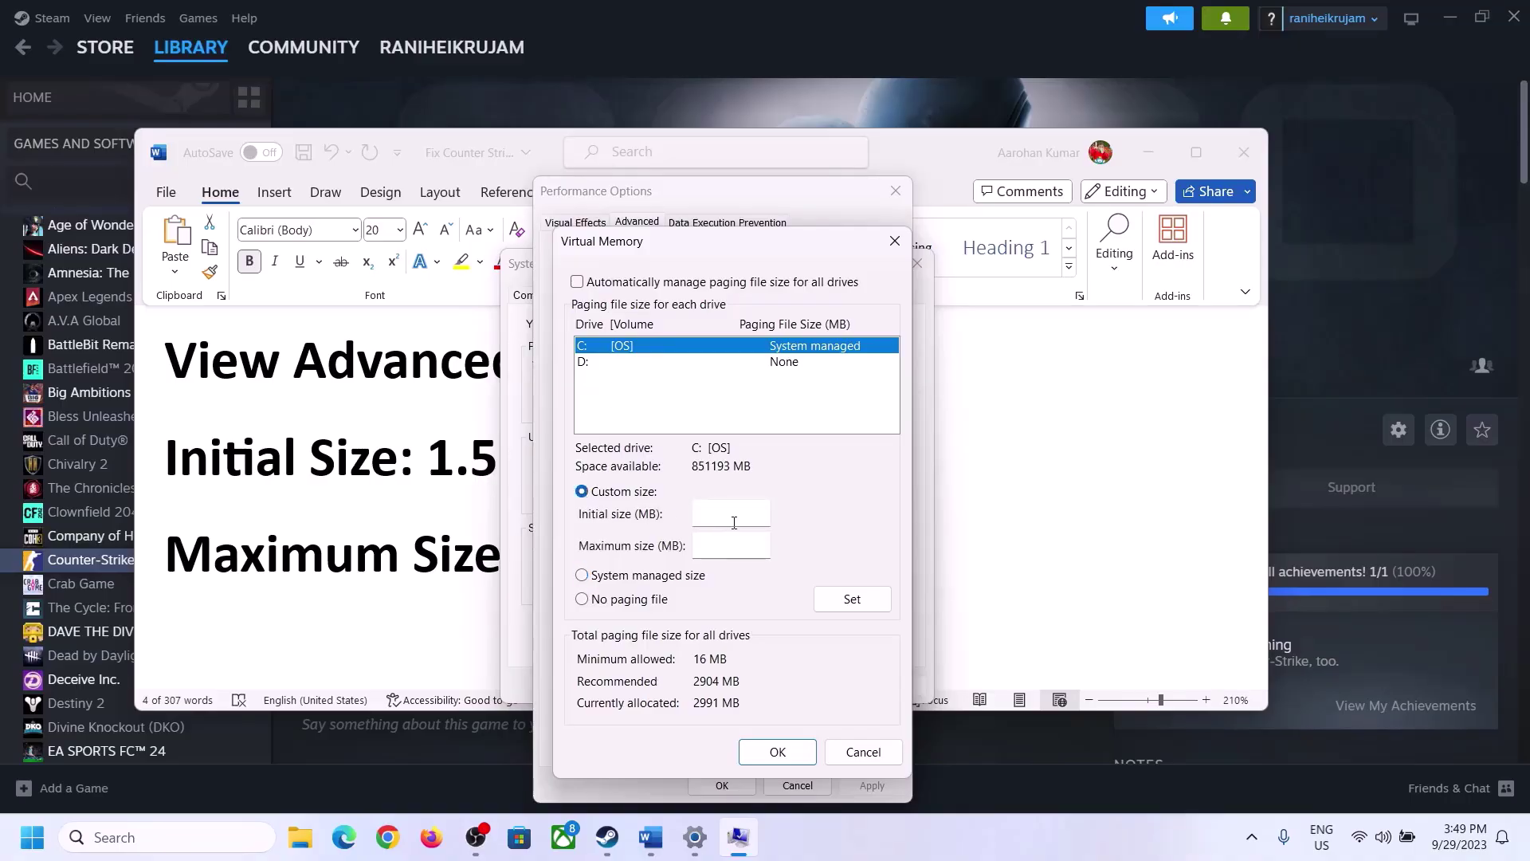
pyautogui.click(709, 516)
# Step: Check the initial size formula in the Word document and look up the installed RAM on the System About page in Settings
pyautogui.click(414, 471)
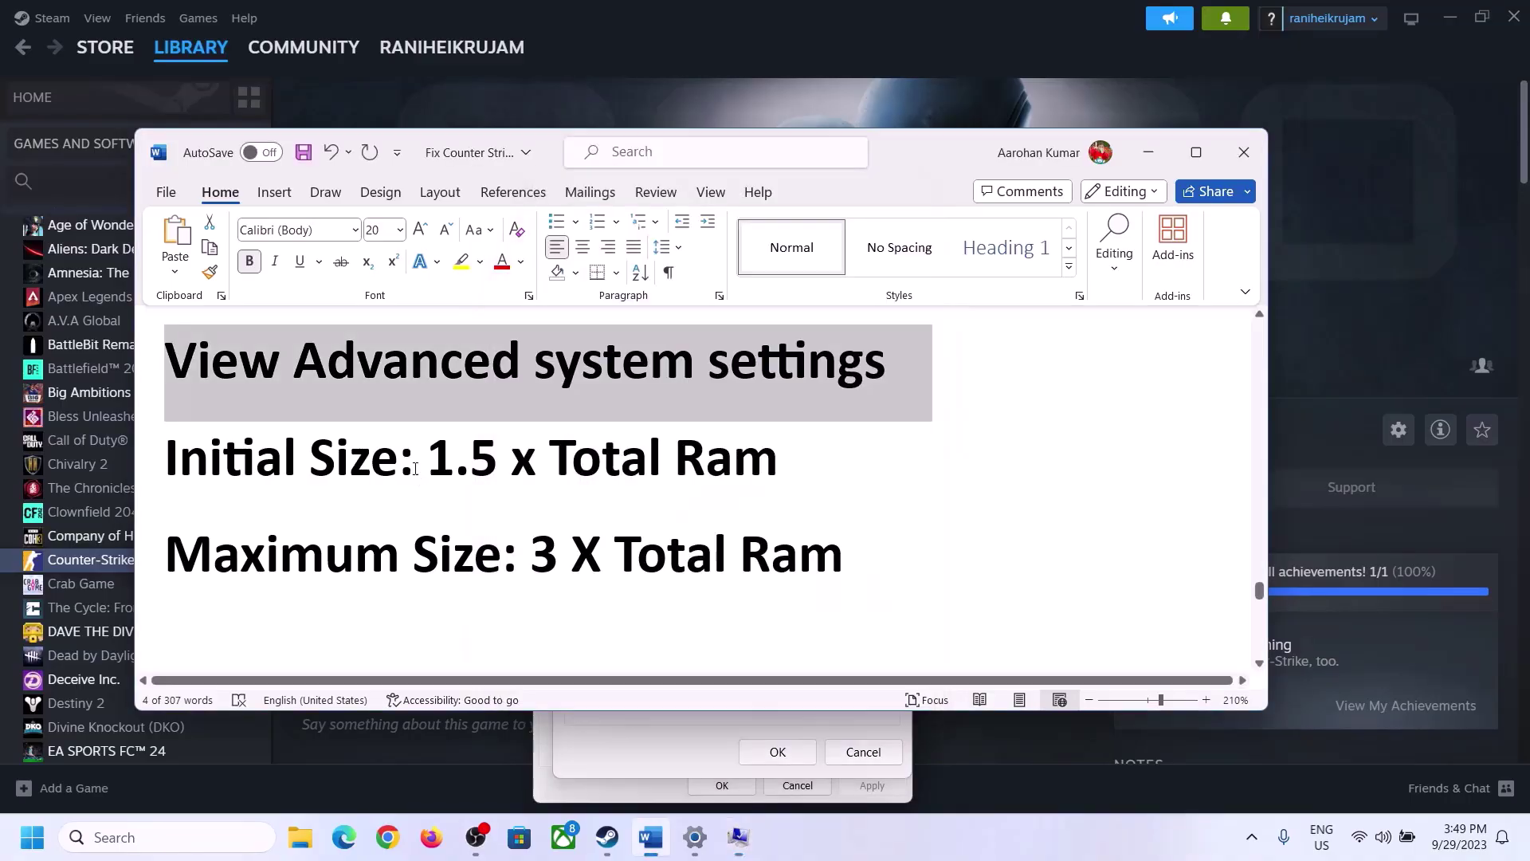
pyautogui.moveTo(438, 456); pyautogui.dragTo(711, 476)
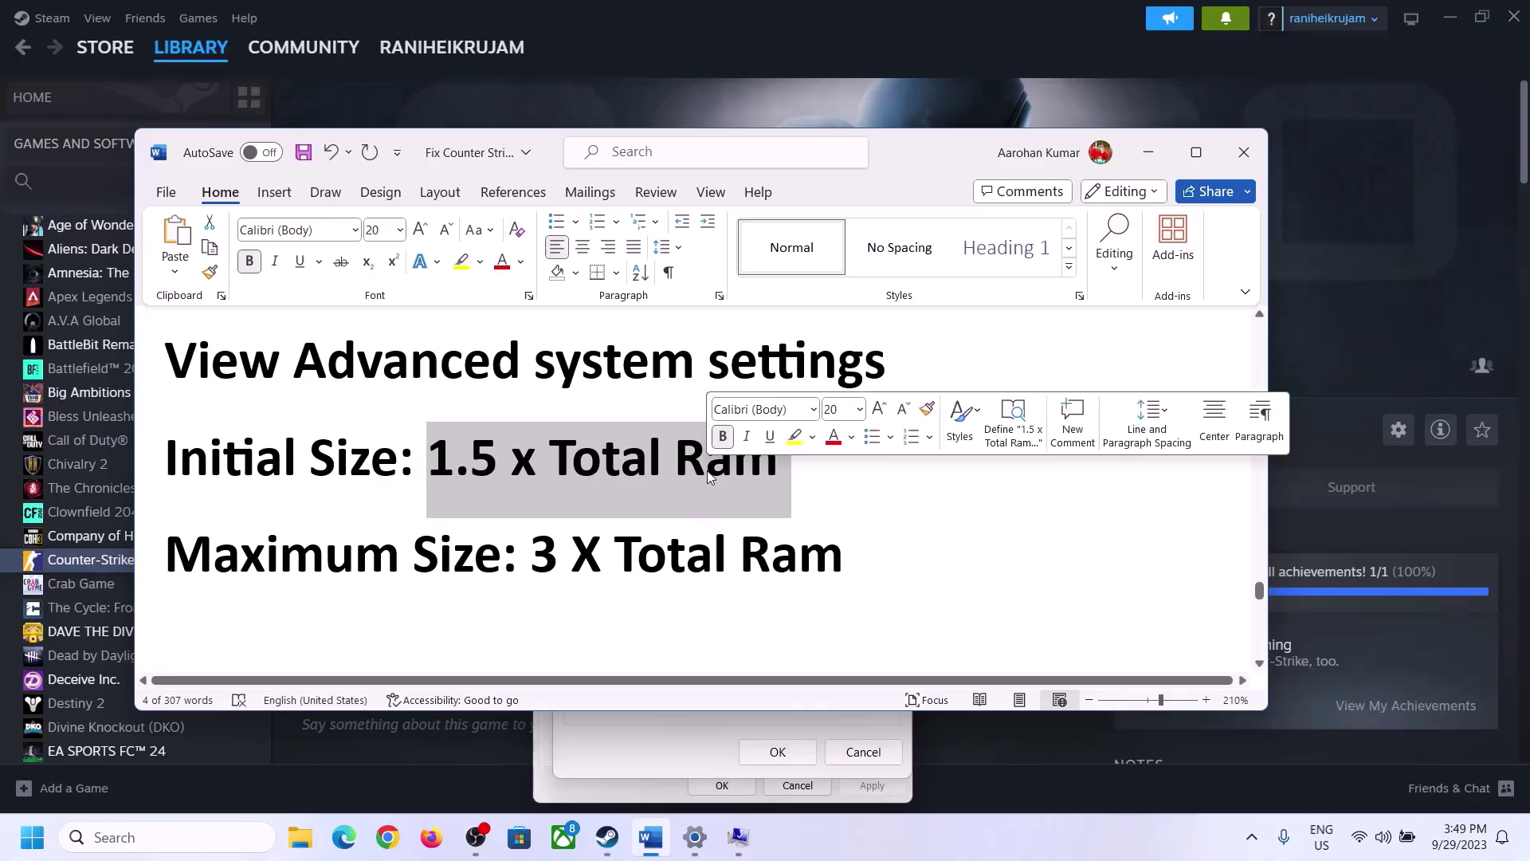
pyautogui.click(696, 838)
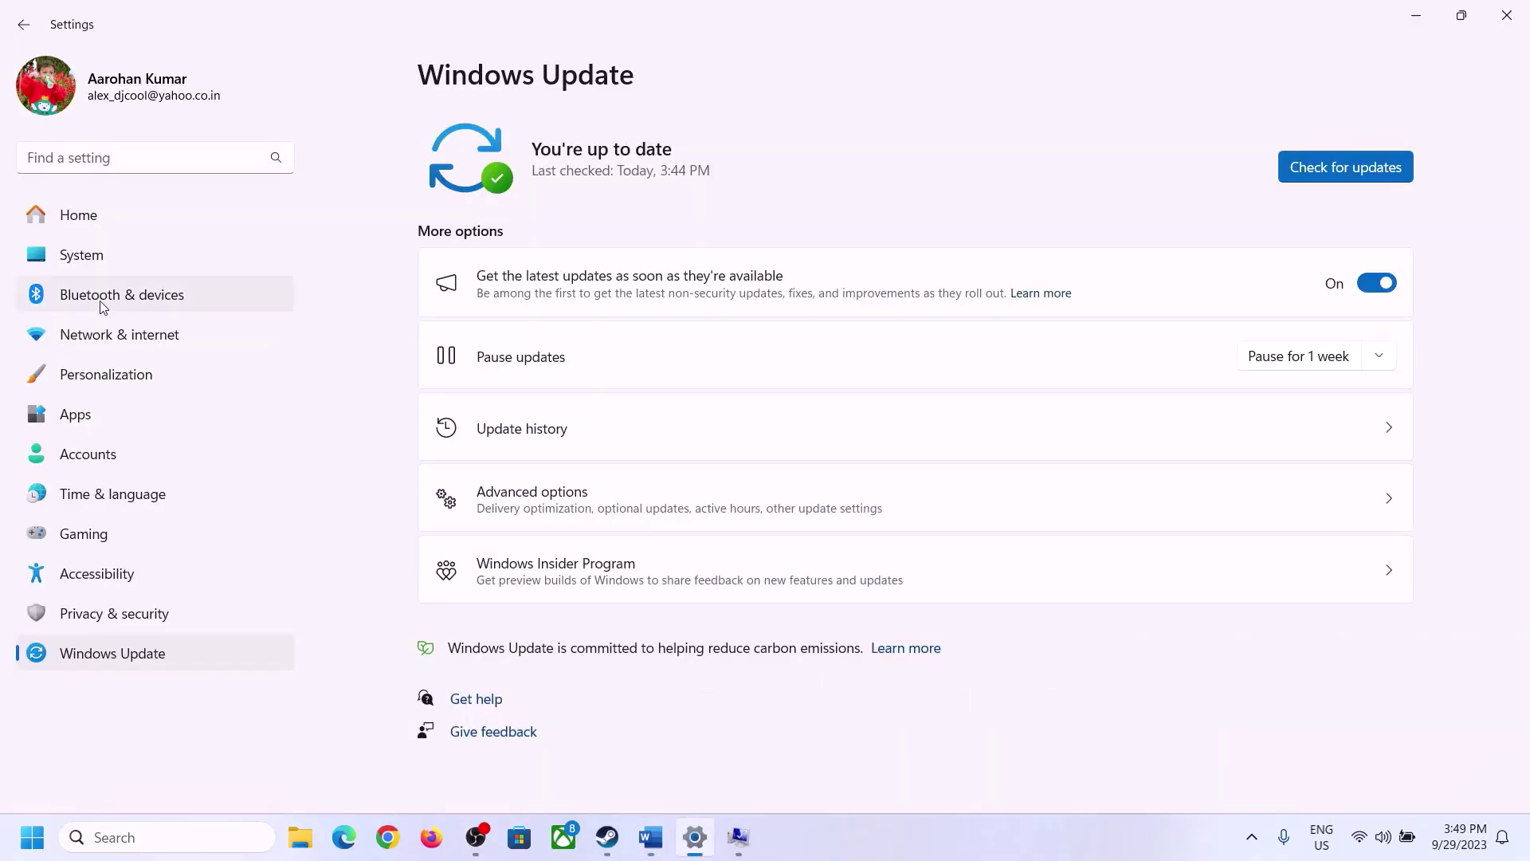
pyautogui.click(70, 266)
pyautogui.scroll(-8, 379, 327)
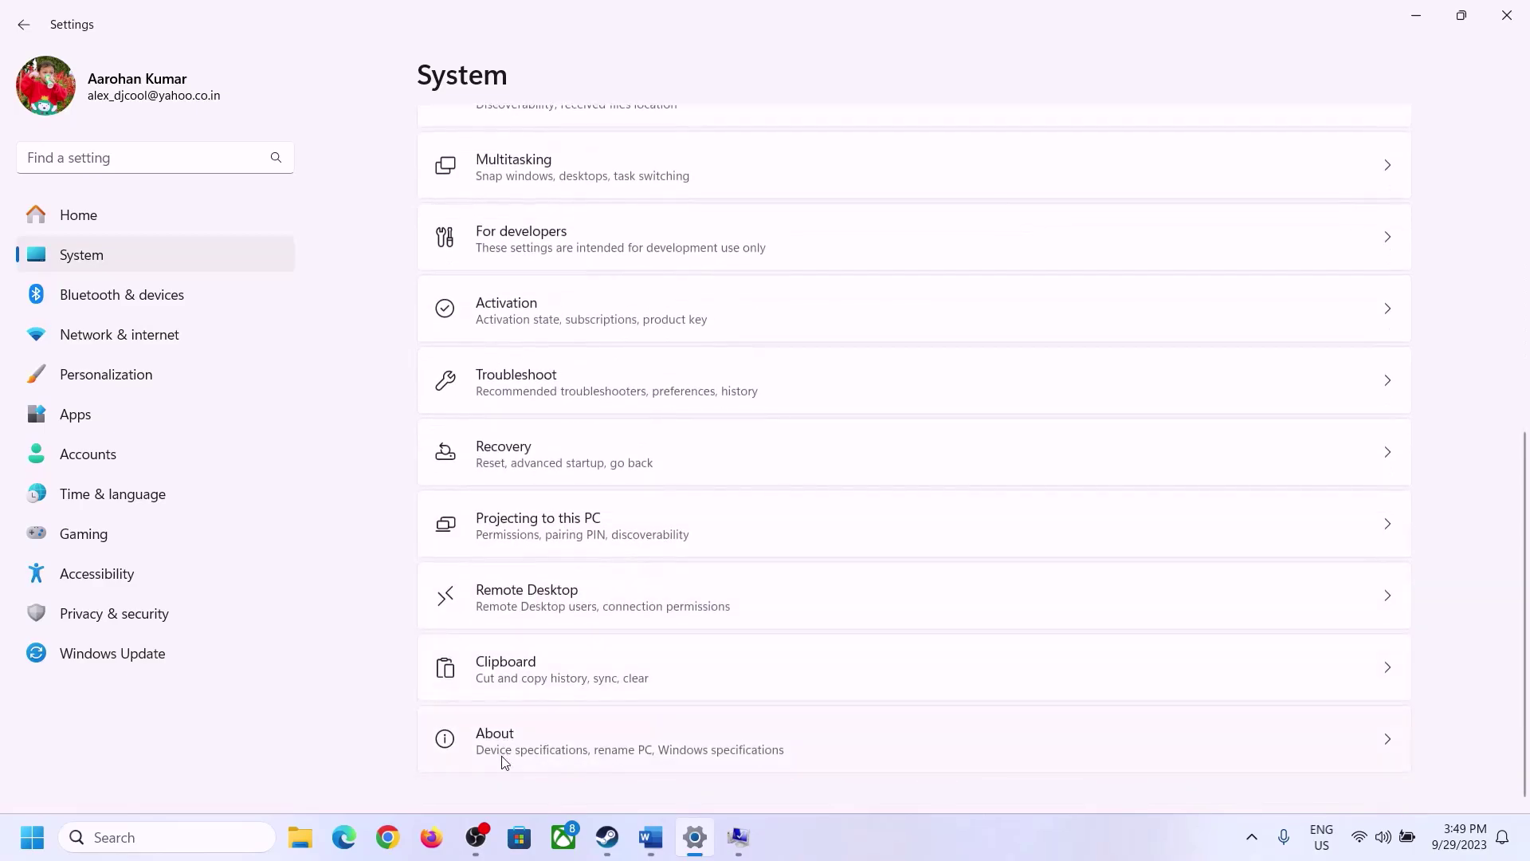
pyautogui.click(511, 747)
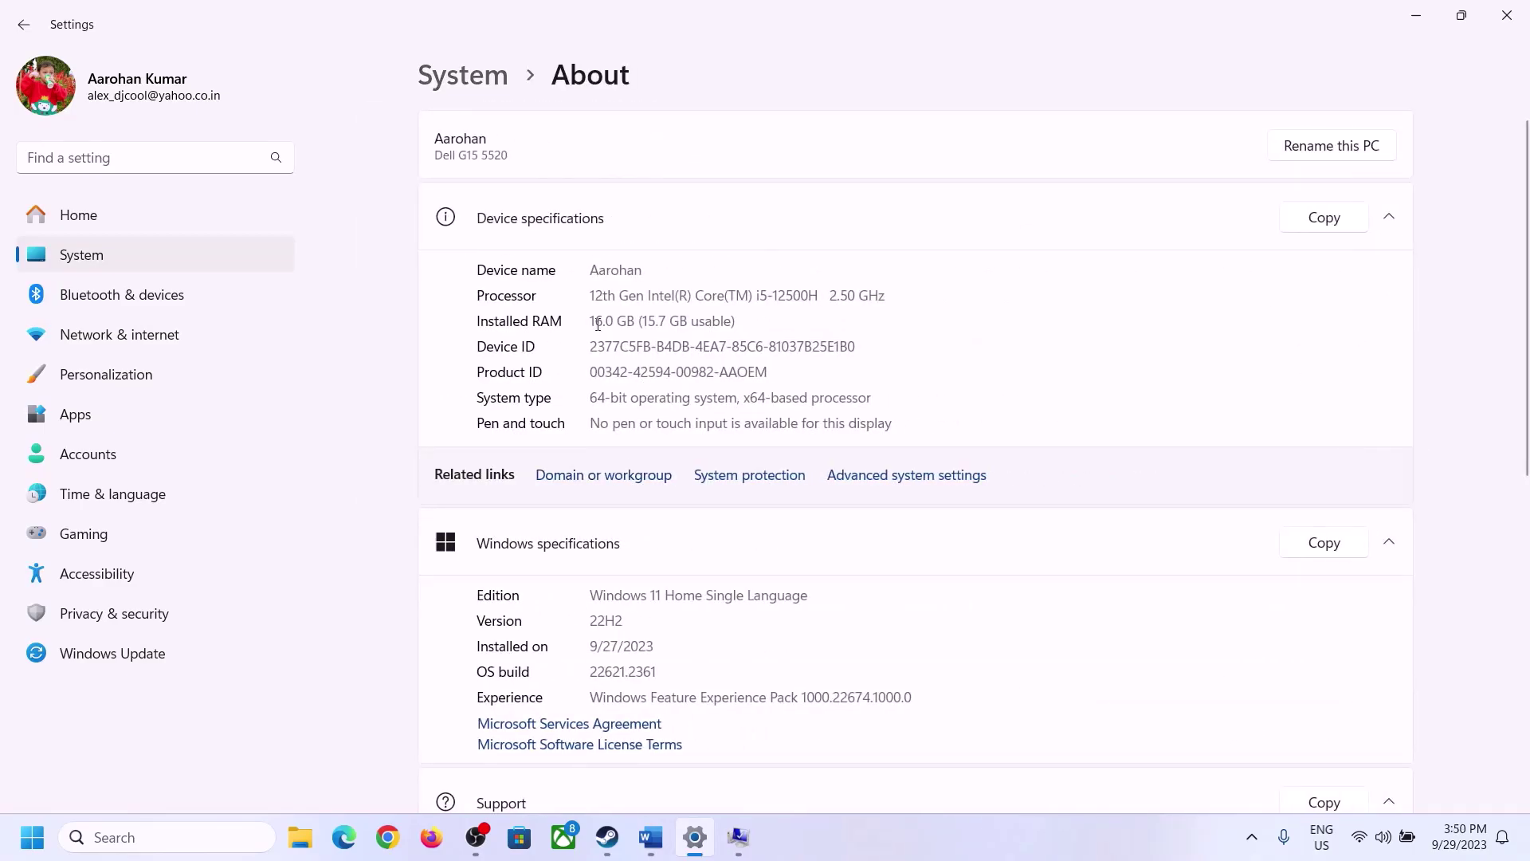
pyautogui.moveTo(606, 320); pyautogui.dragTo(583, 319)
pyautogui.click(613, 322)
pyautogui.moveTo(609, 320); pyautogui.dragTo(589, 312)
# Step: Launch Calculator with the Run command calc and place its window beside the Virtual Memory dialog
pyautogui.click(739, 840)
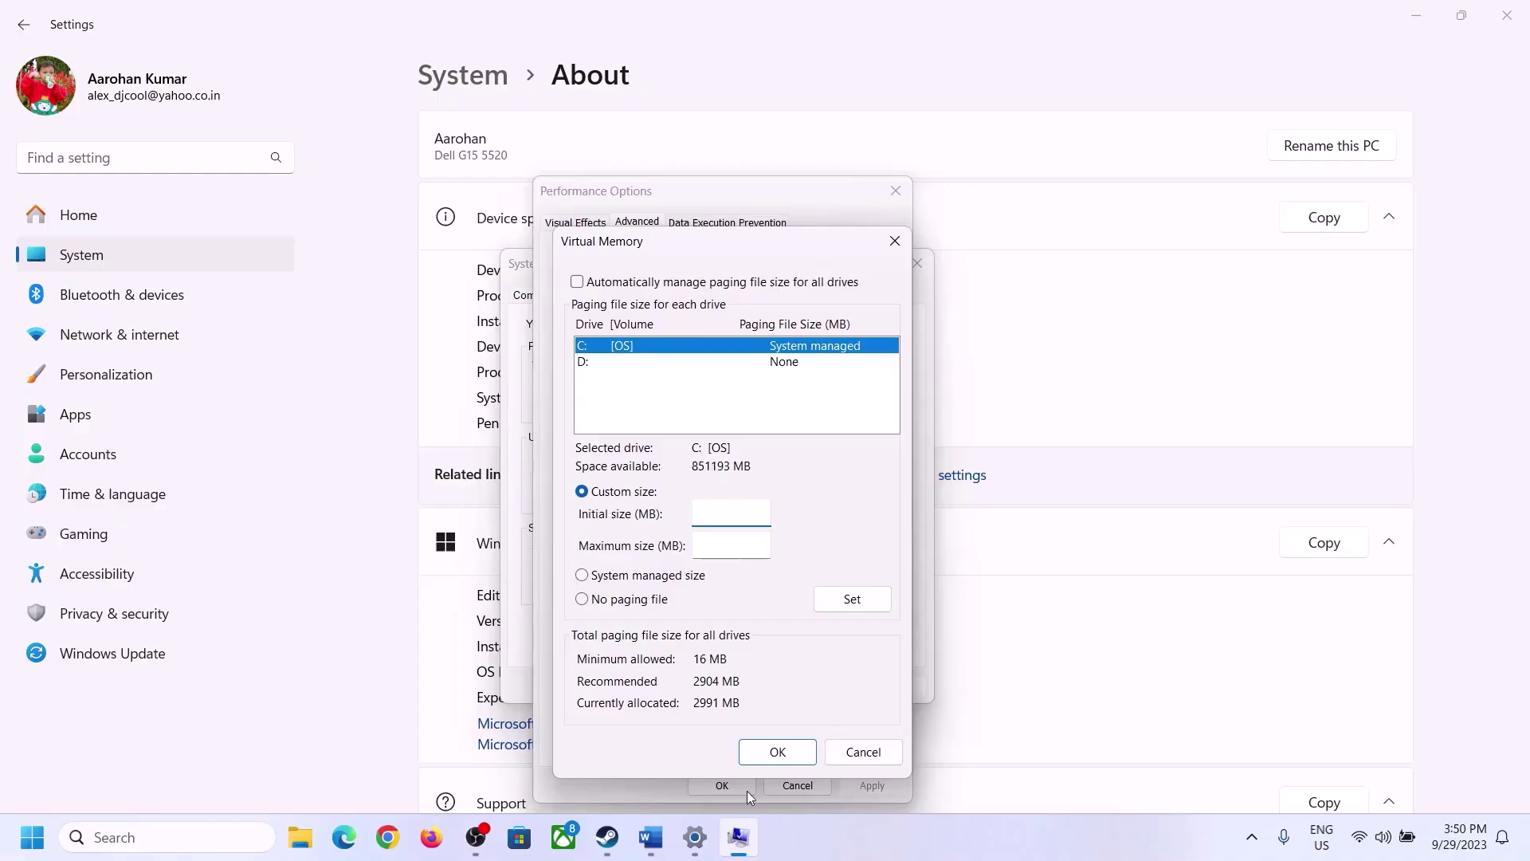
pyautogui.moveTo(695, 837)
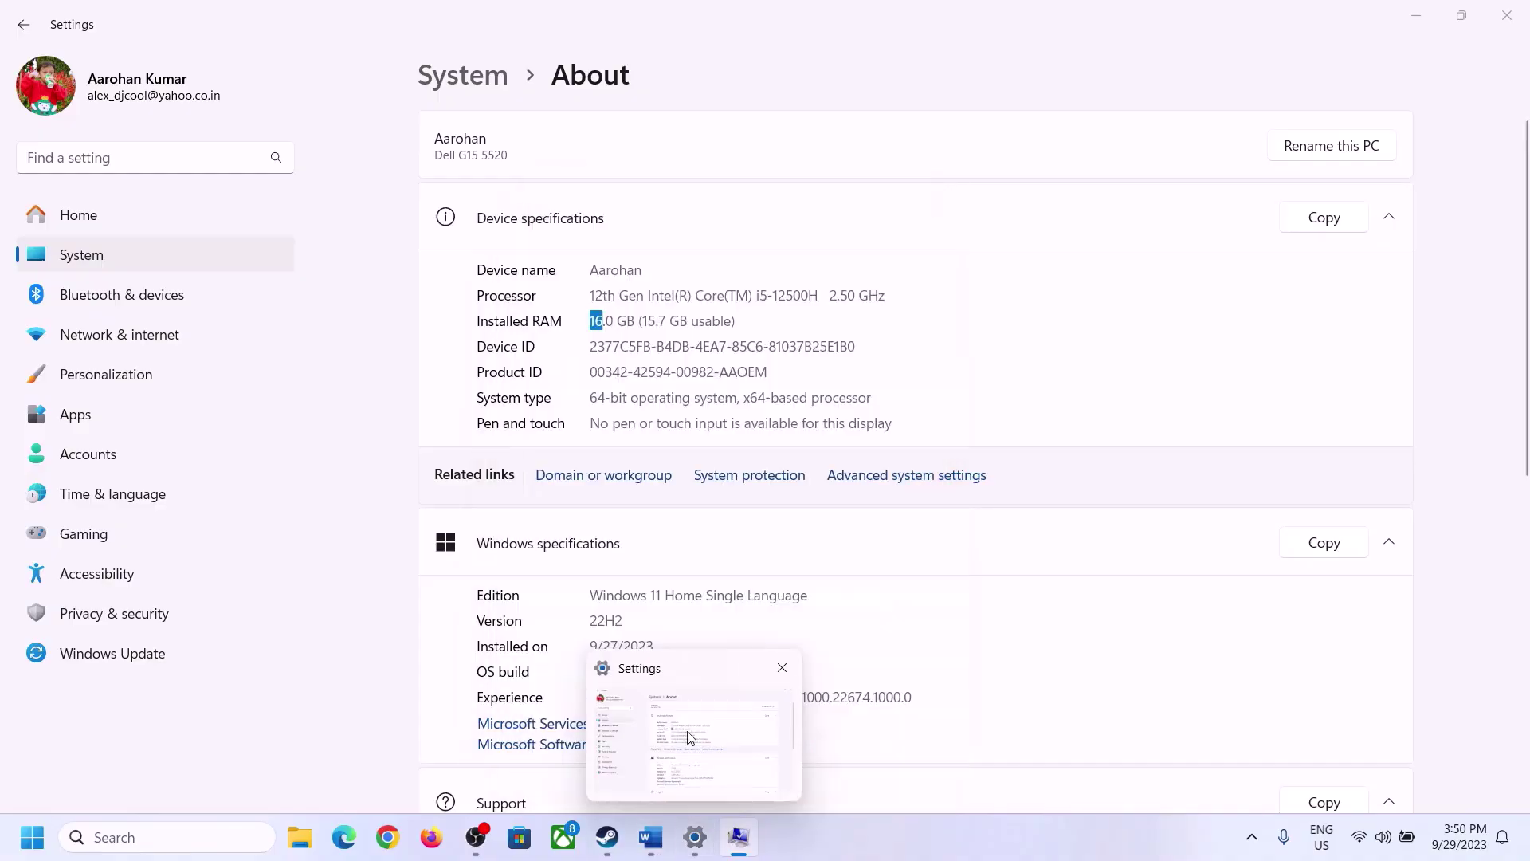
pyautogui.press('super+r')
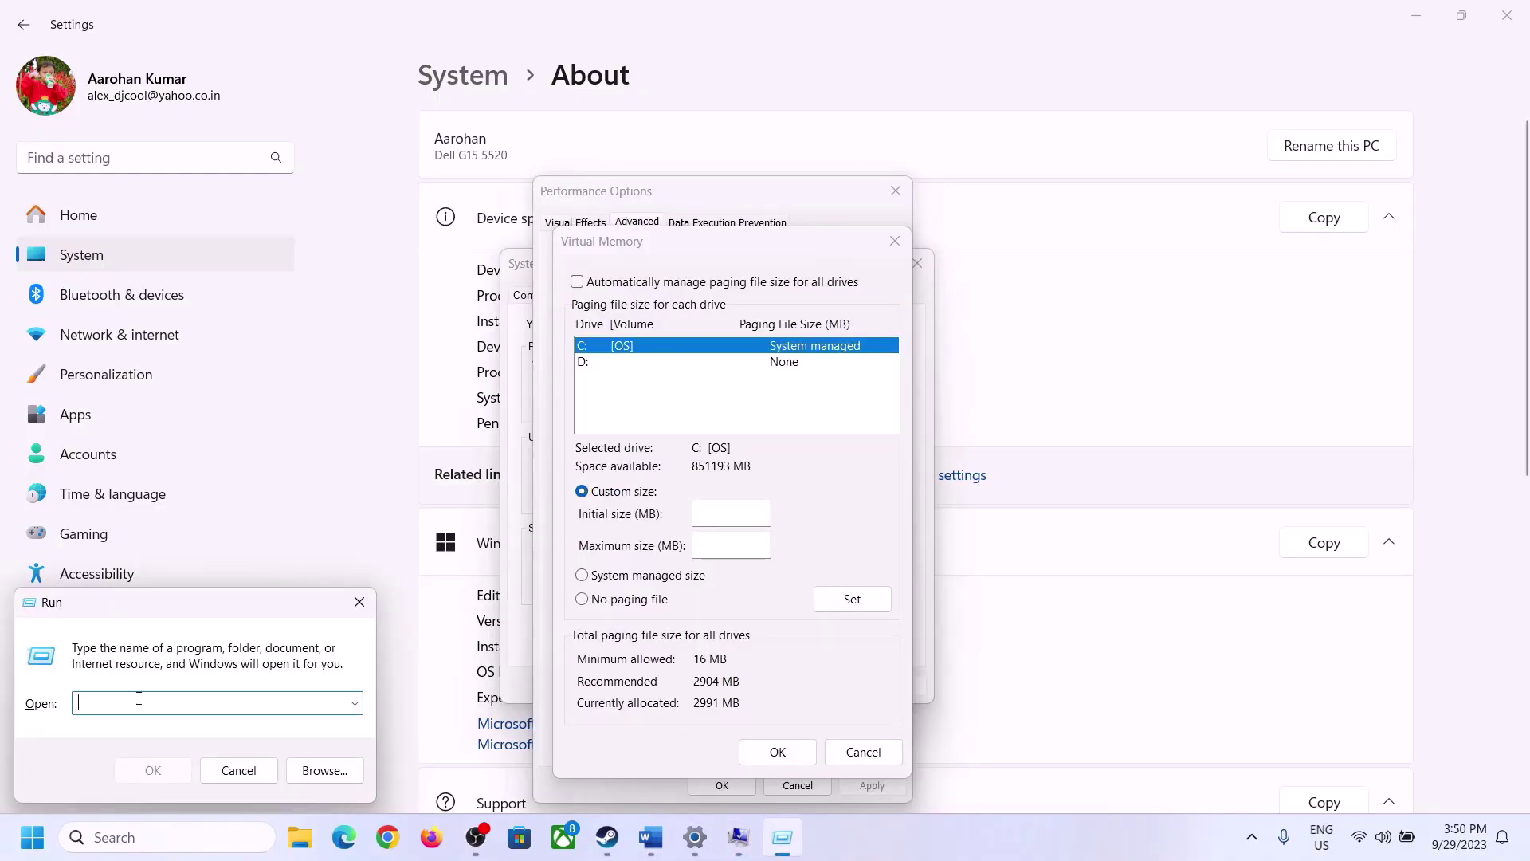
pyautogui.write('calc')
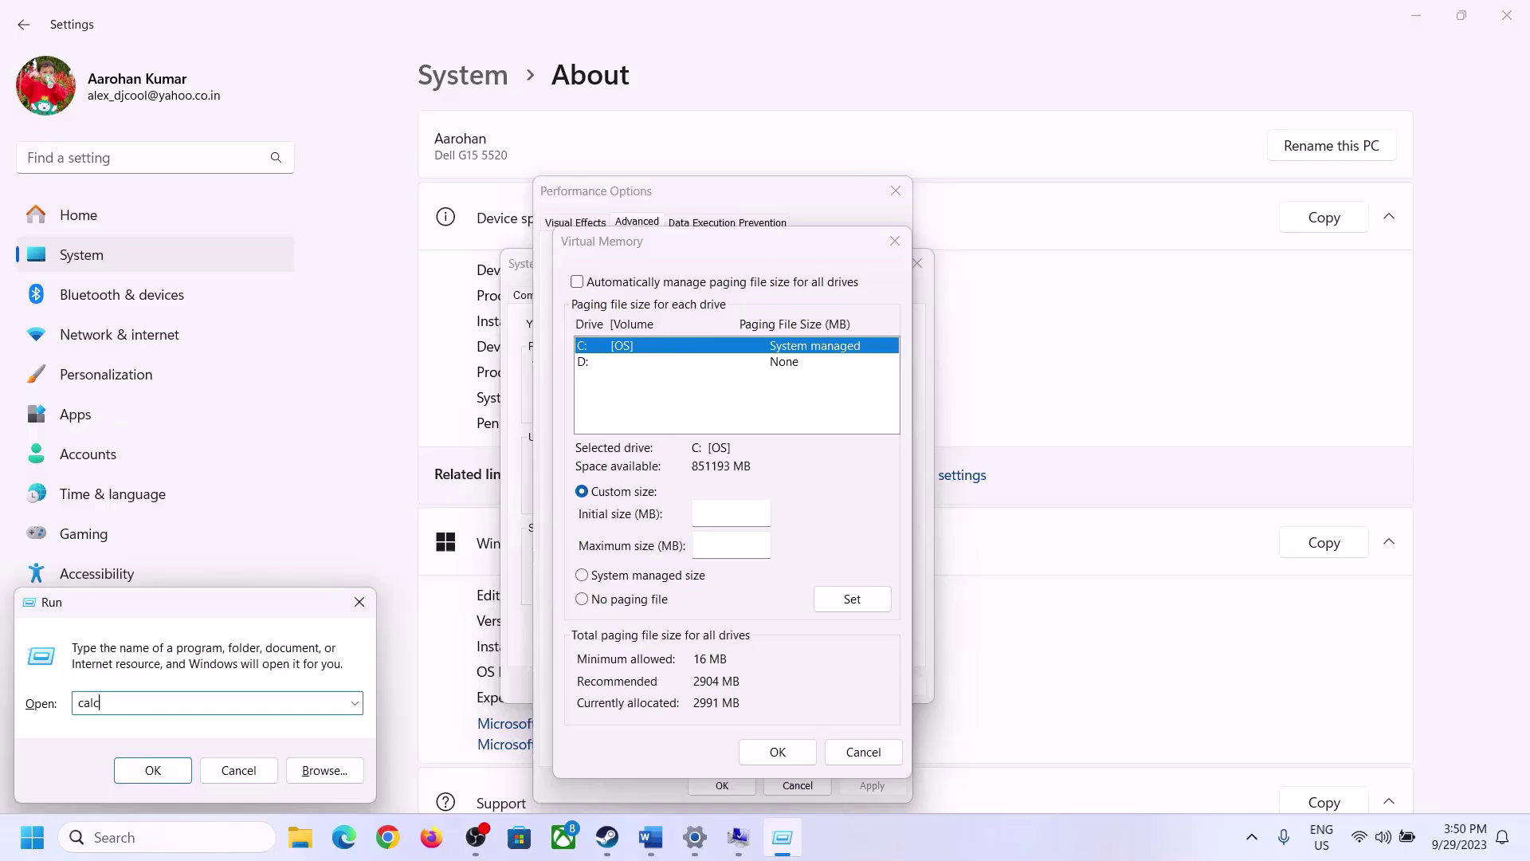
pyautogui.click(140, 770)
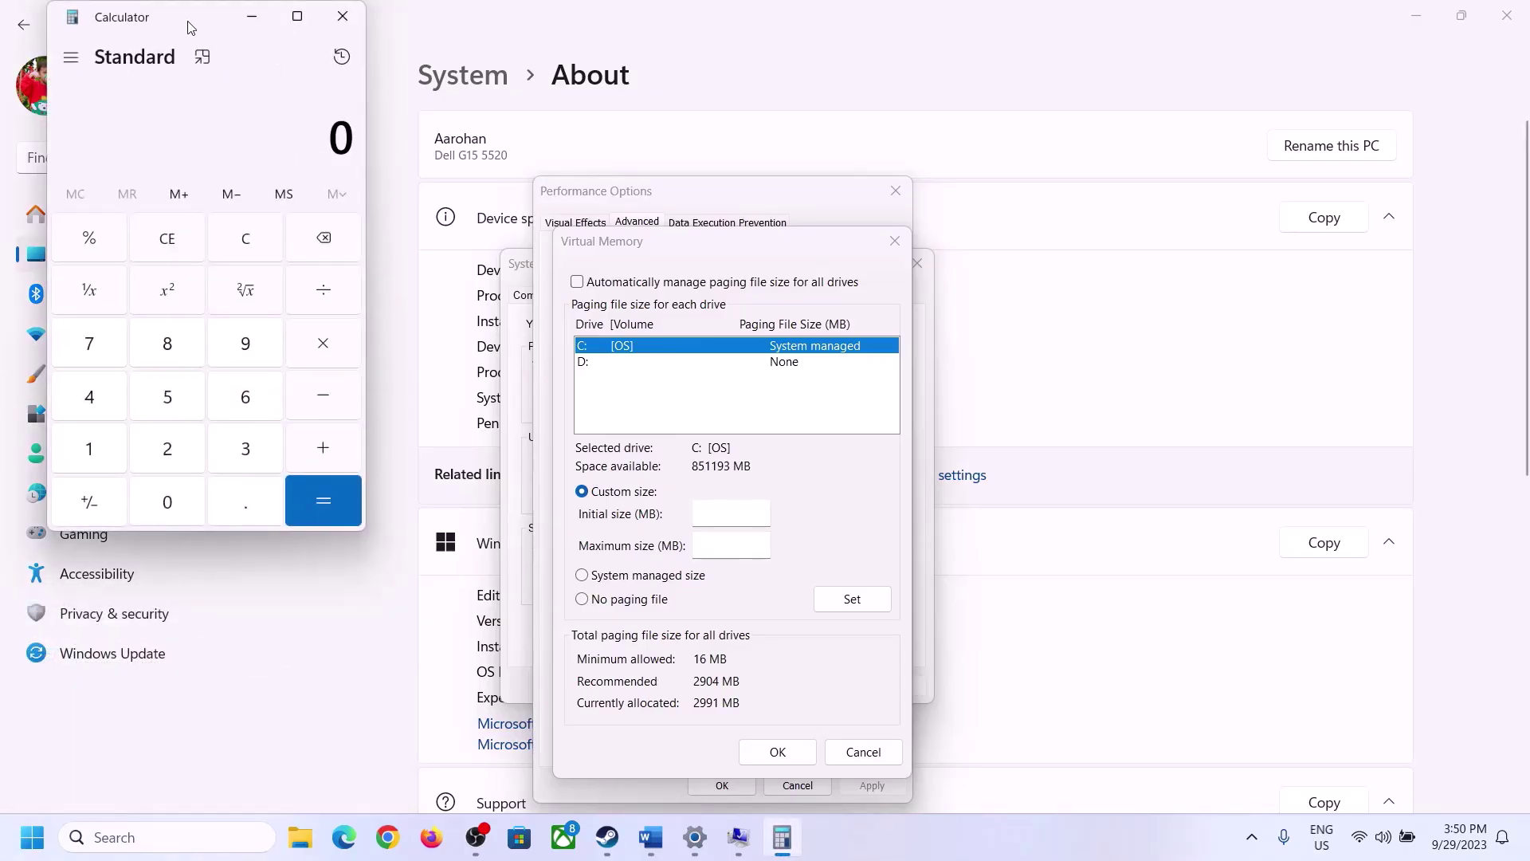
pyautogui.moveTo(191, 28); pyautogui.dragTo(1116, 260)
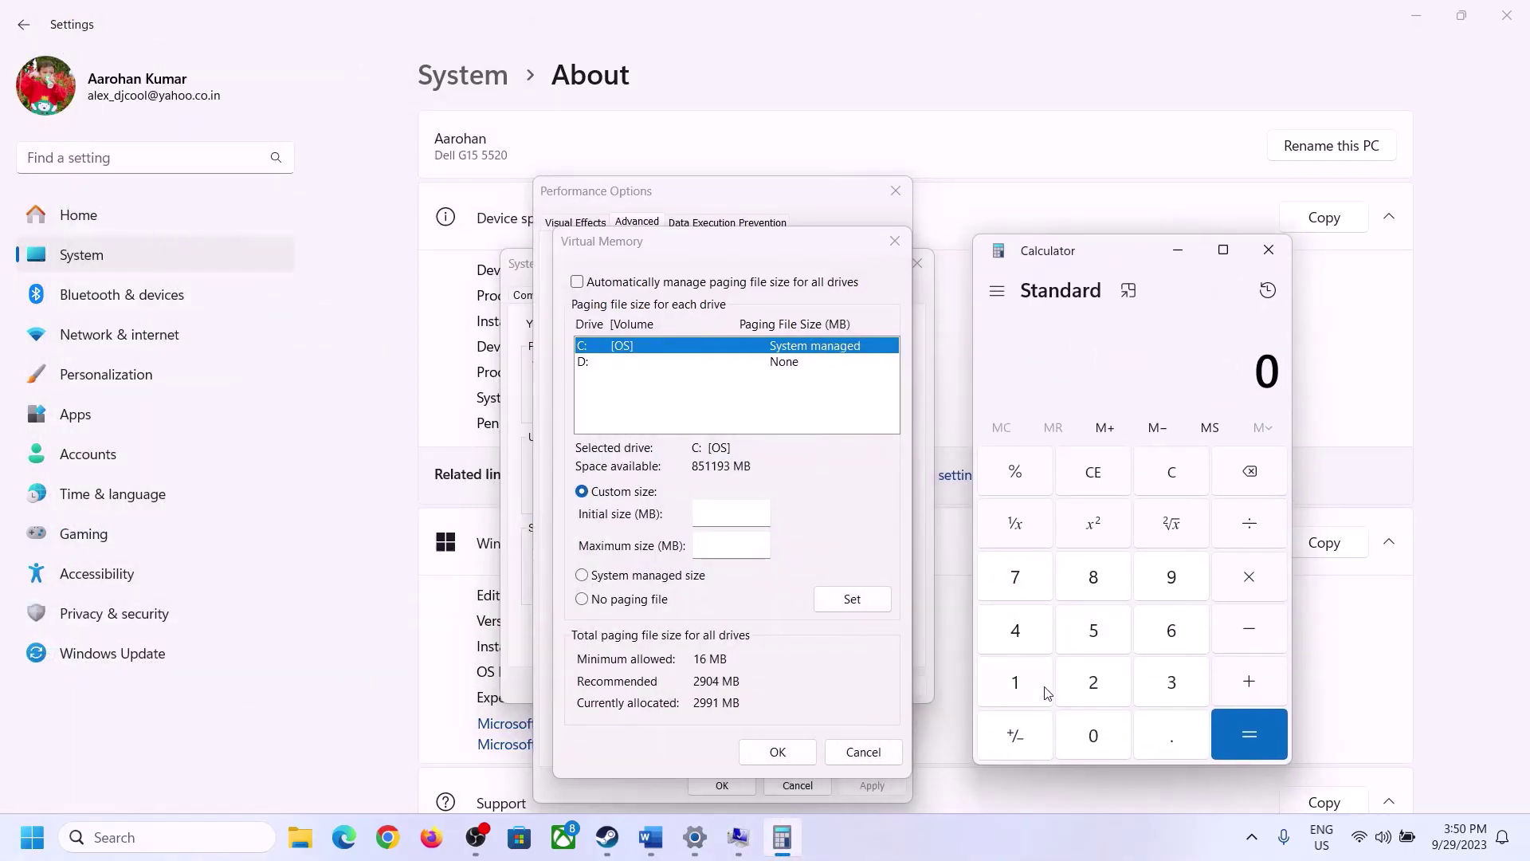
pyautogui.click(650, 851)
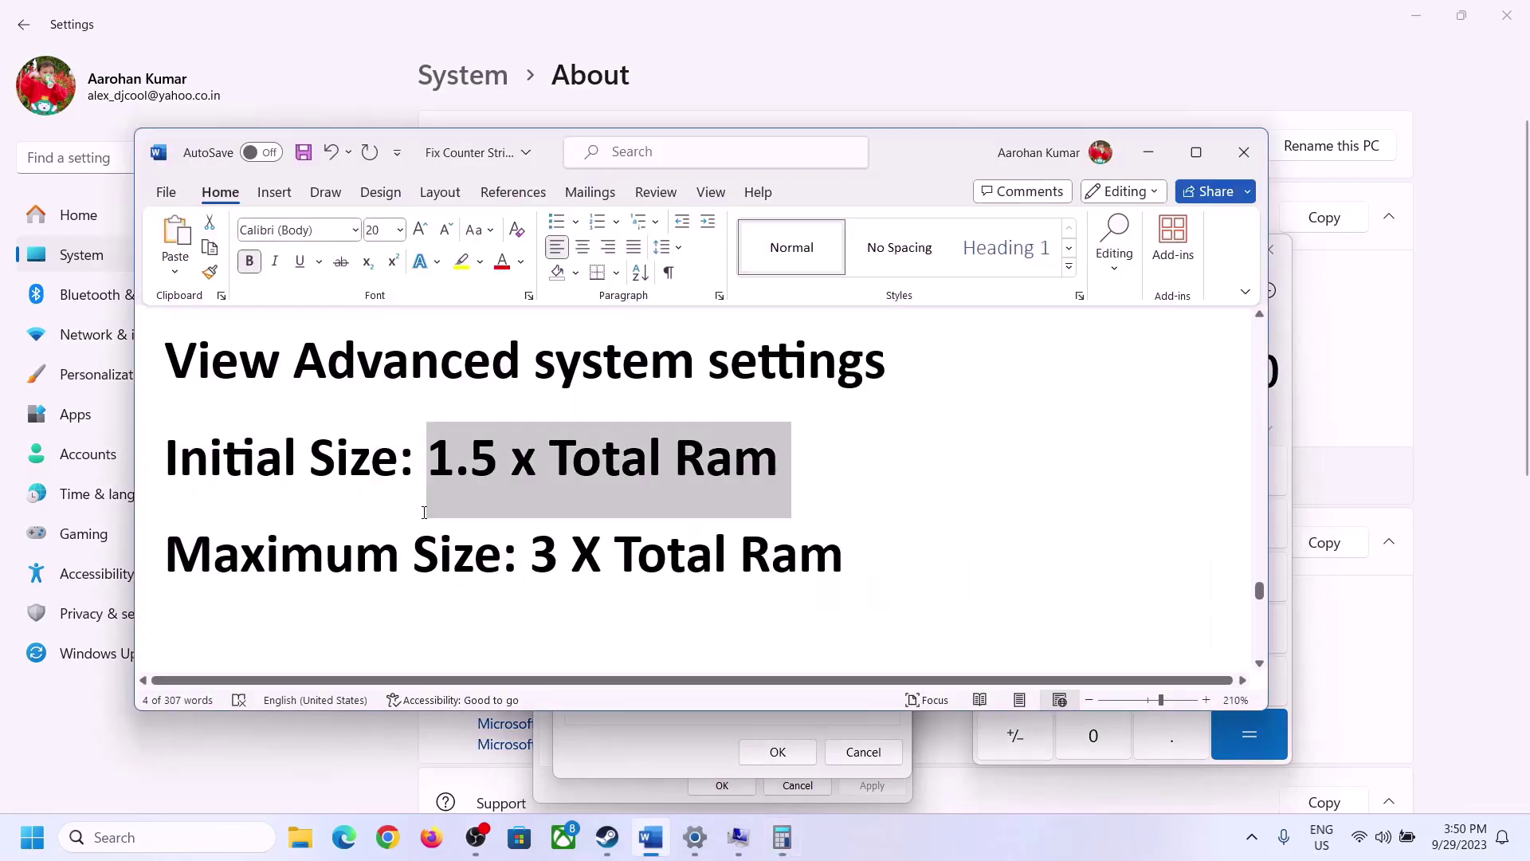
pyautogui.click(782, 837)
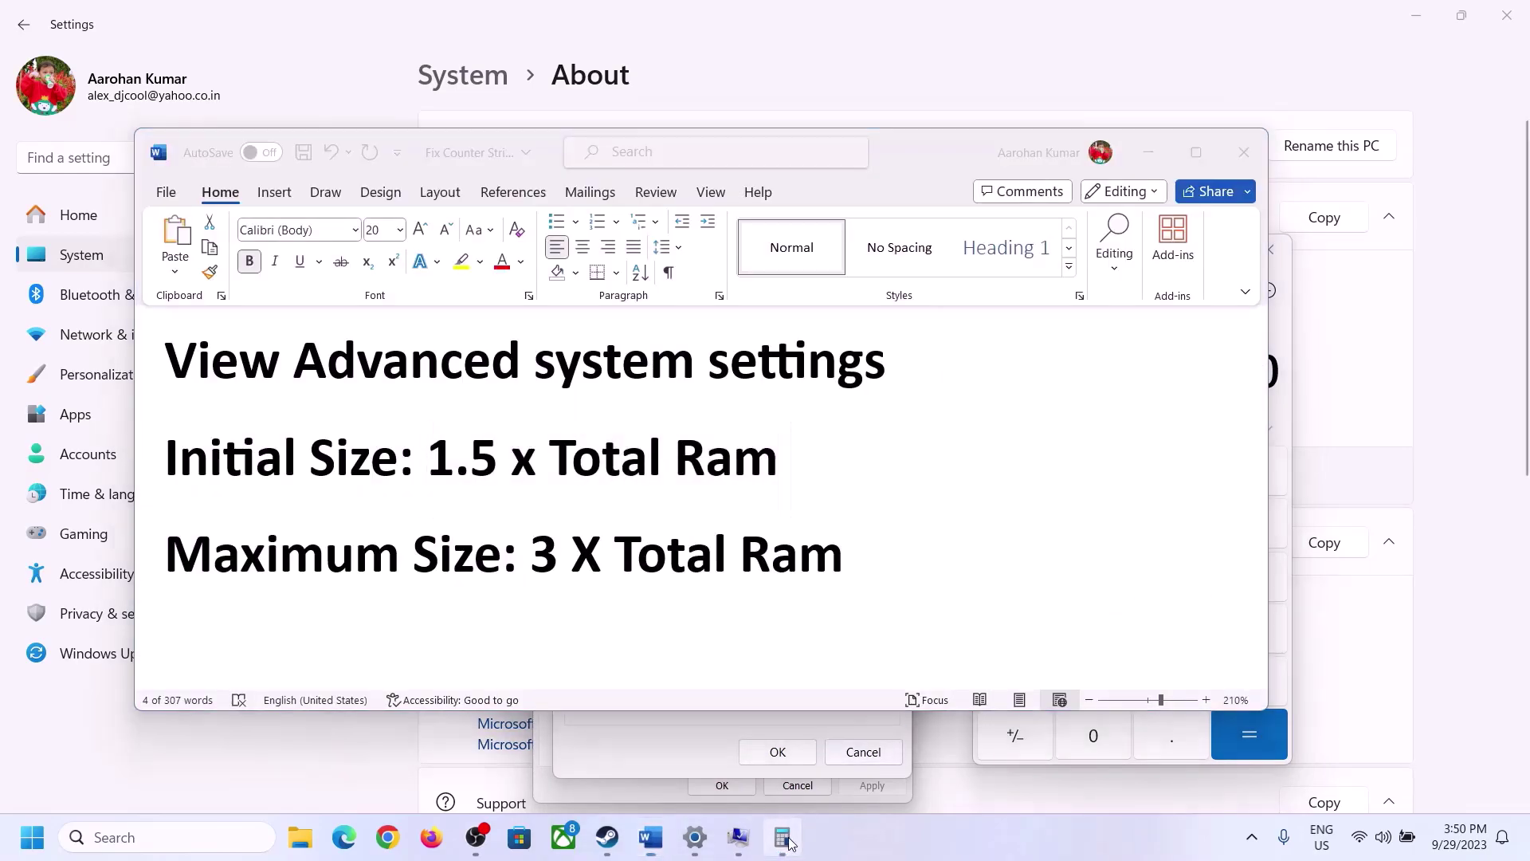
pyautogui.click(1017, 687)
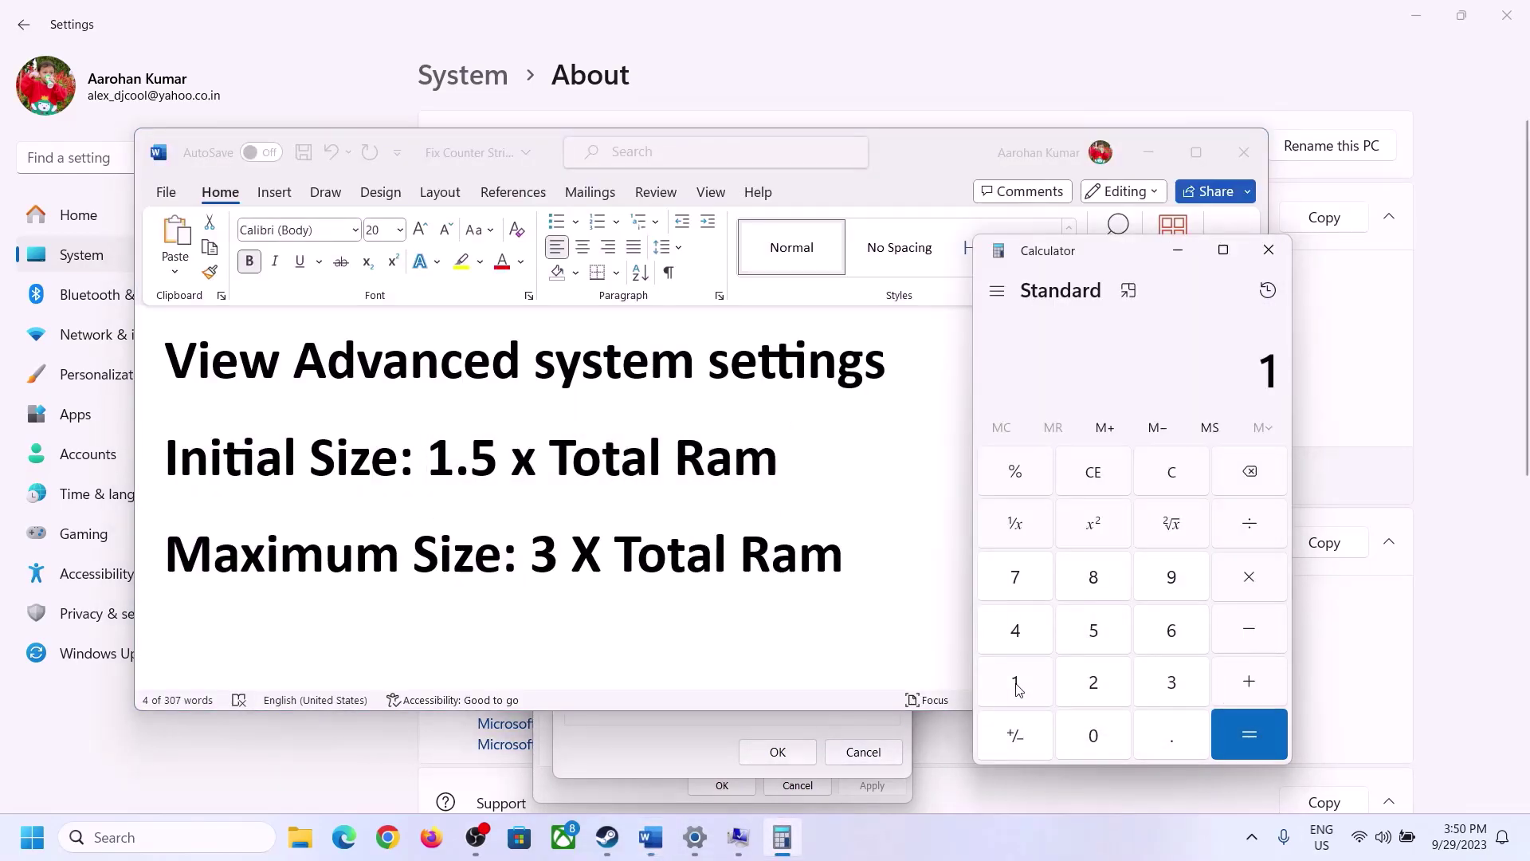
pyautogui.click(1165, 638)
pyautogui.click(1171, 486)
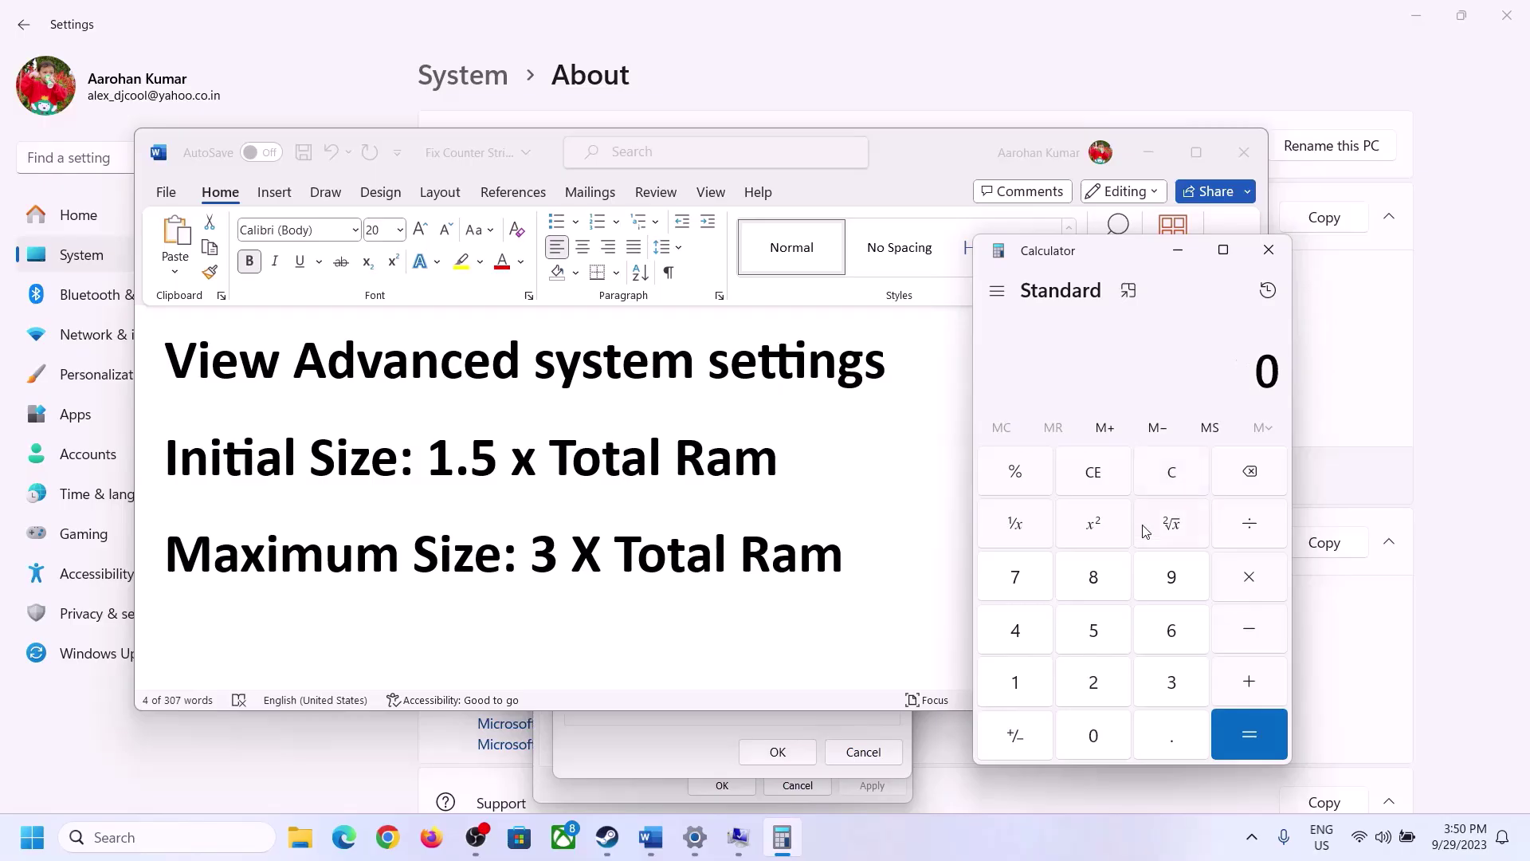
# Step: Convert the installed RAM to megabytes by calculating 16 × 1024 in Calculator
pyautogui.click(1028, 684)
pyautogui.click(1168, 633)
pyautogui.click(1017, 681)
pyautogui.click(1098, 743)
pyautogui.click(1093, 691)
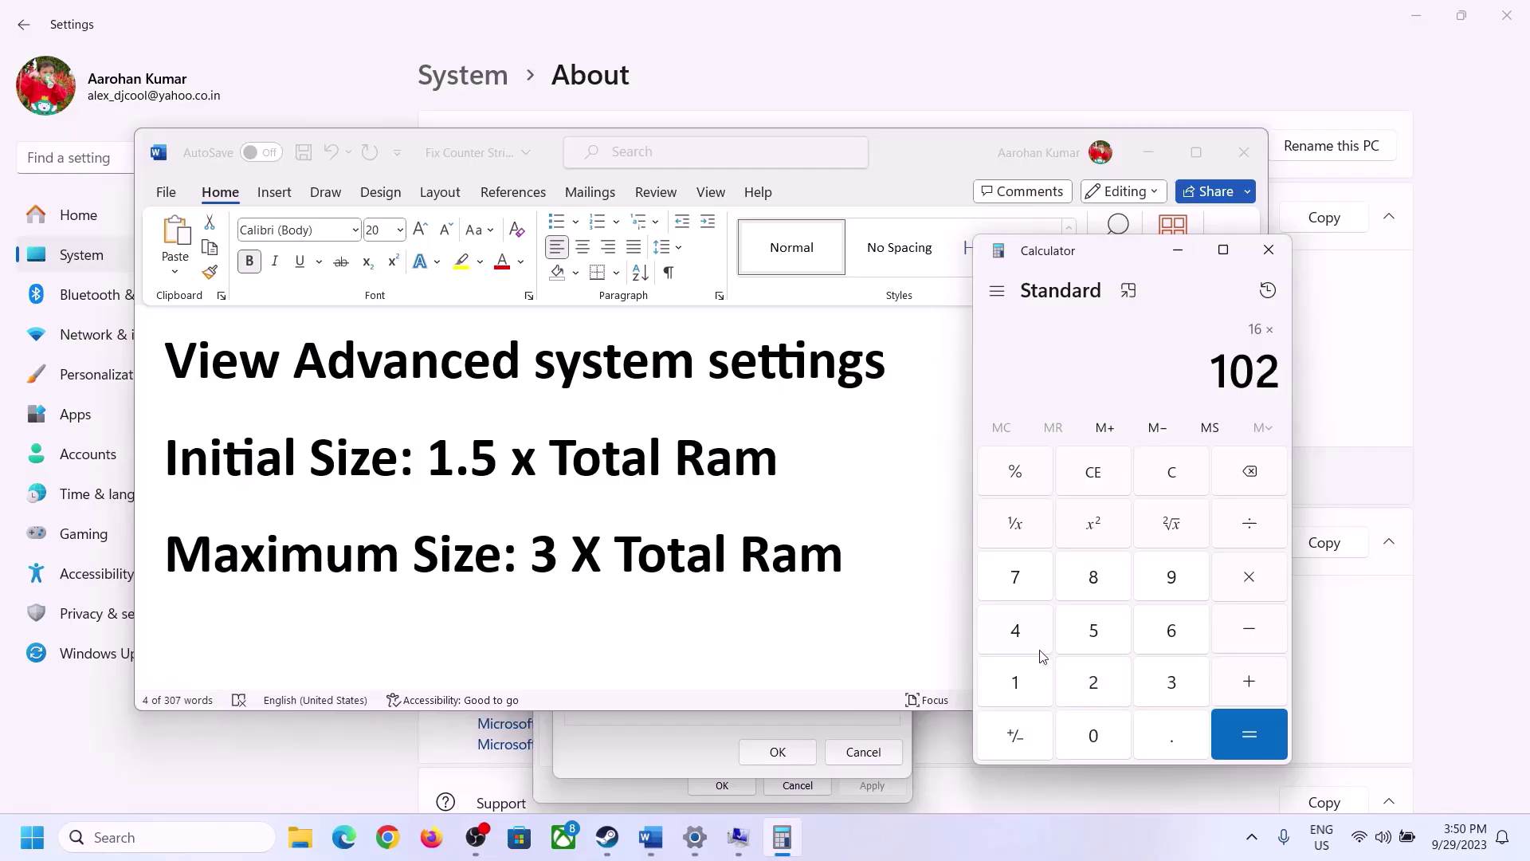
pyautogui.click(1029, 640)
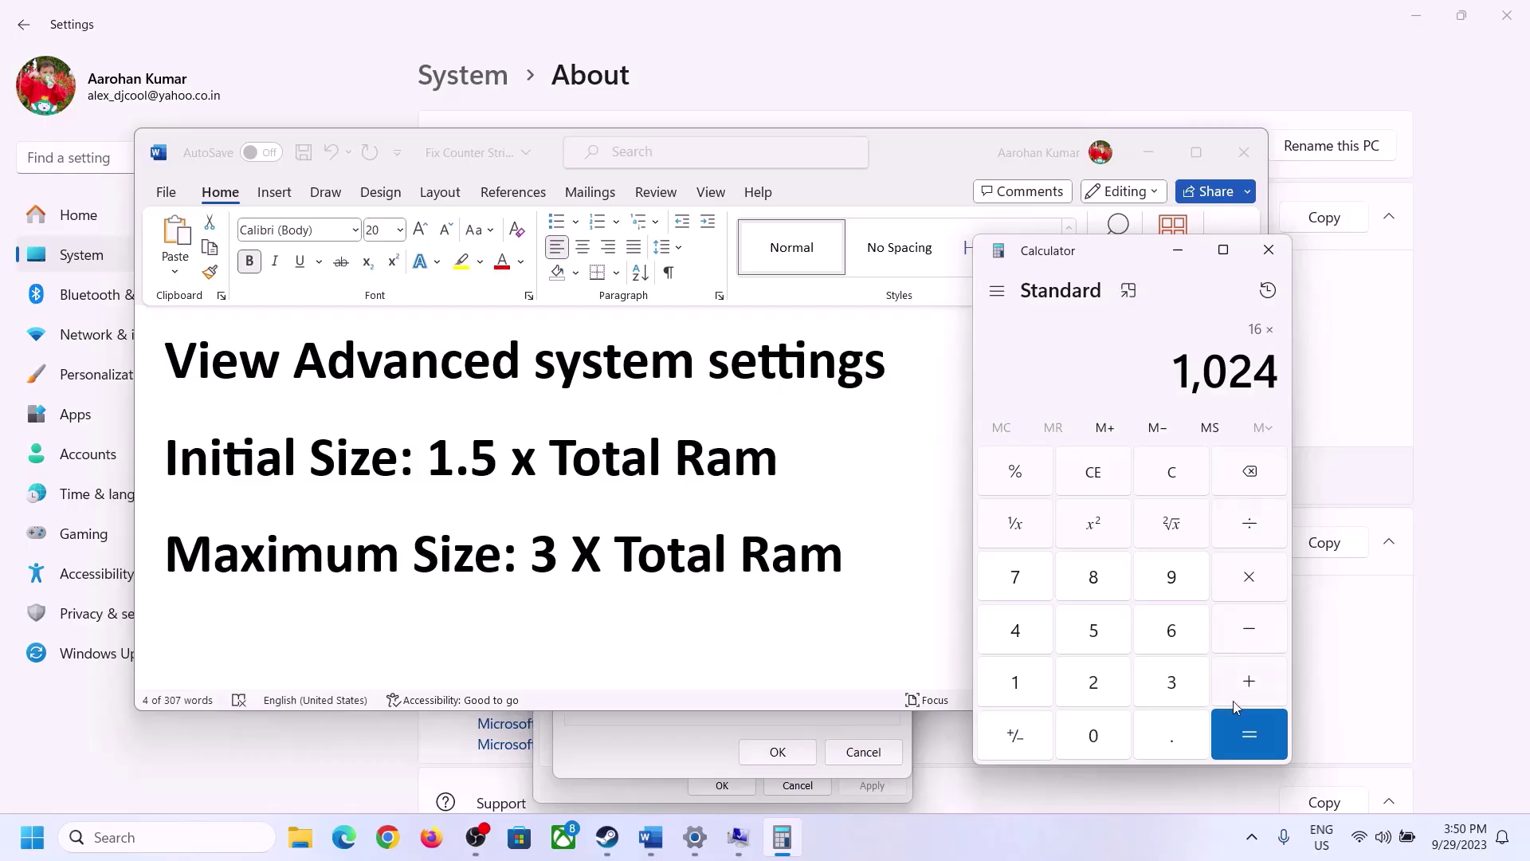
pyautogui.click(1245, 729)
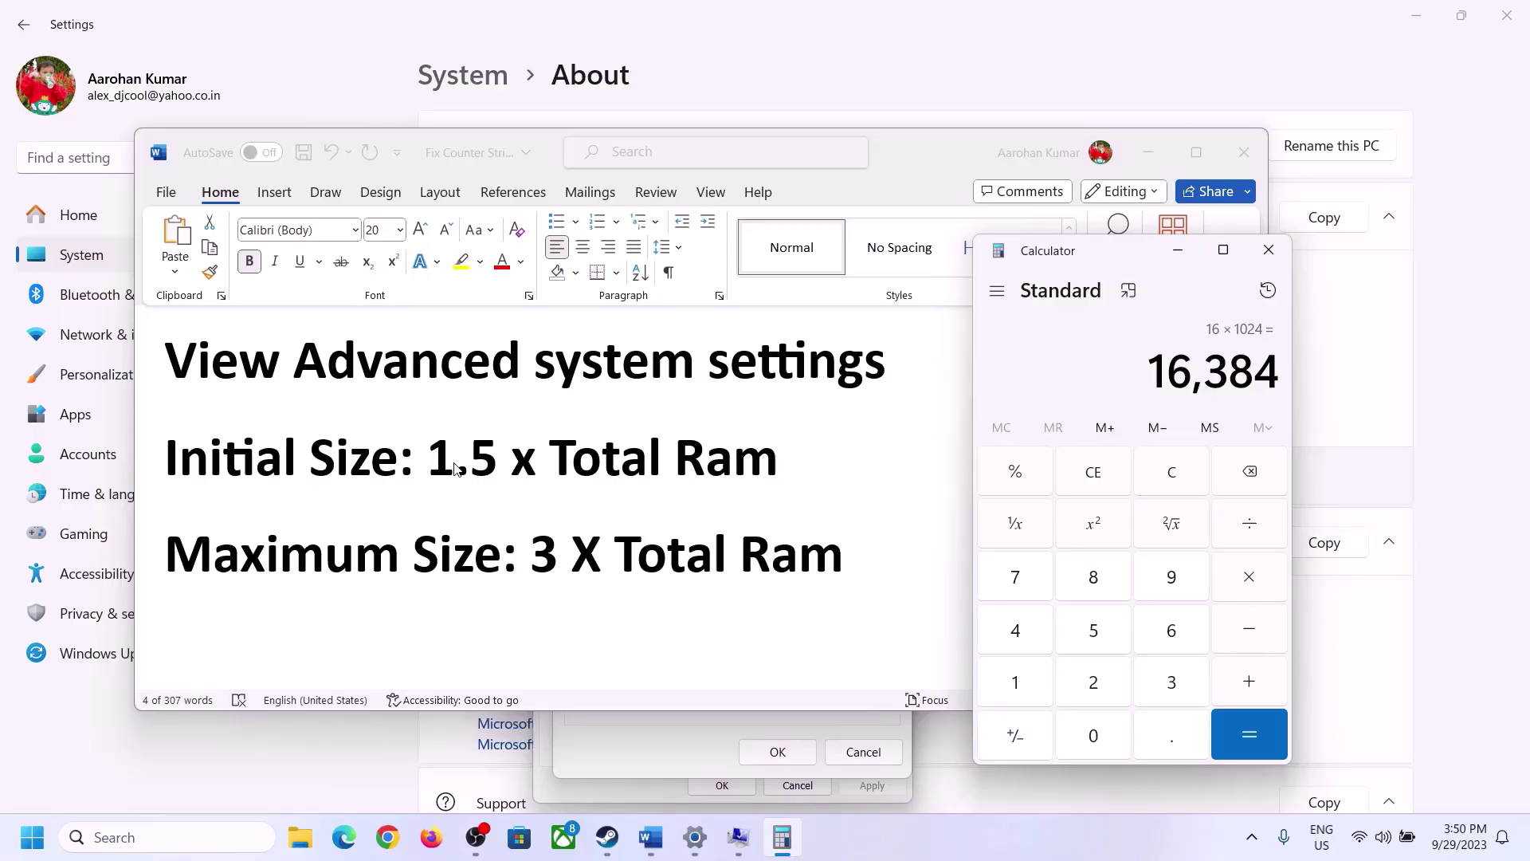
# Step: Multiply the RAM in megabytes by 1.5 to get the initial paging file size
pyautogui.click(1252, 585)
pyautogui.click(1046, 685)
pyautogui.click(1166, 752)
pyautogui.click(1096, 631)
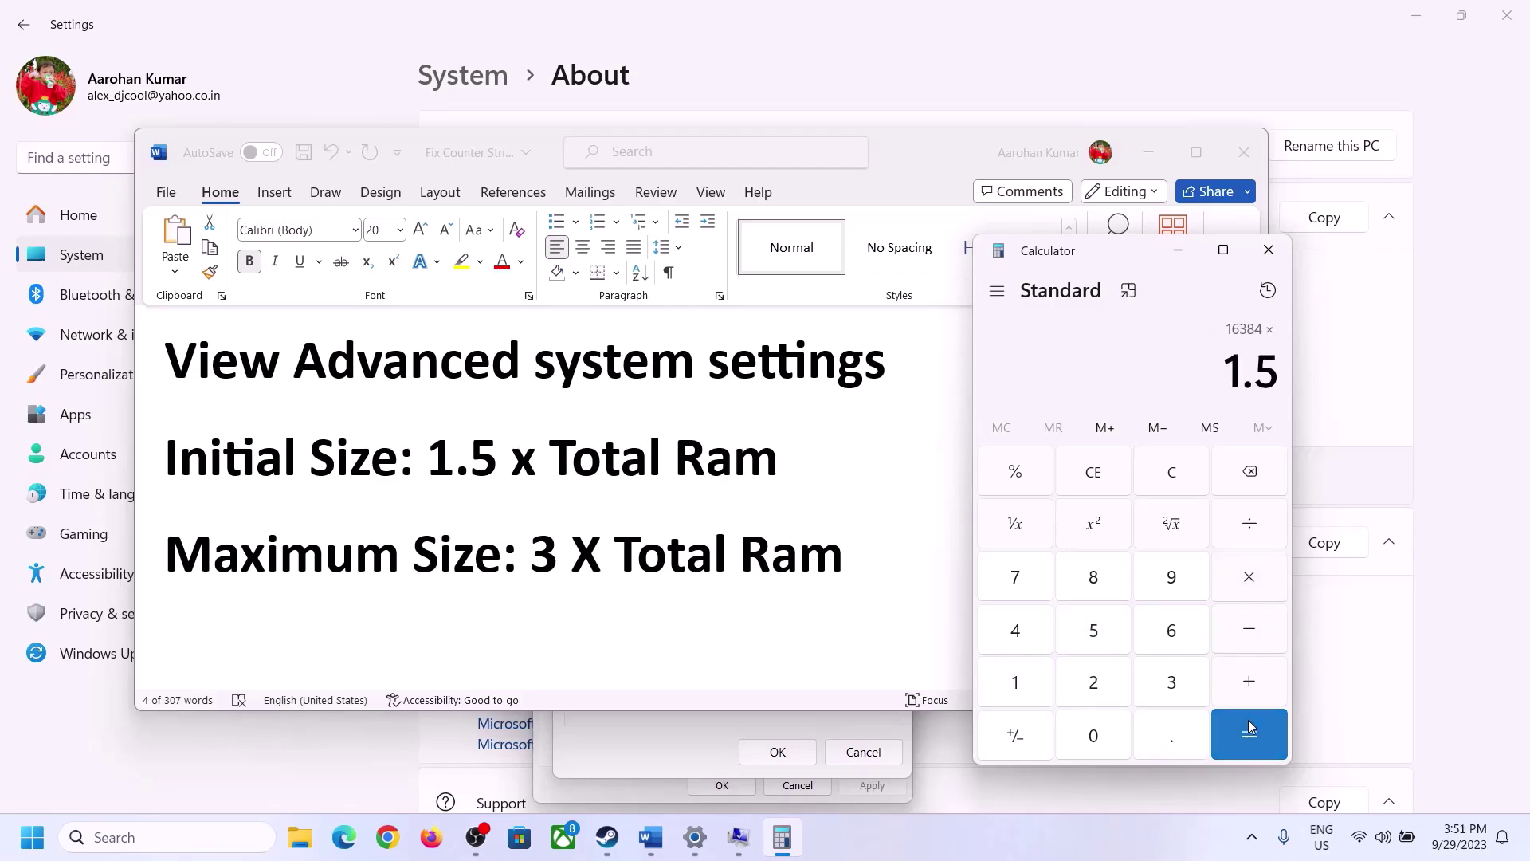
pyautogui.click(1246, 729)
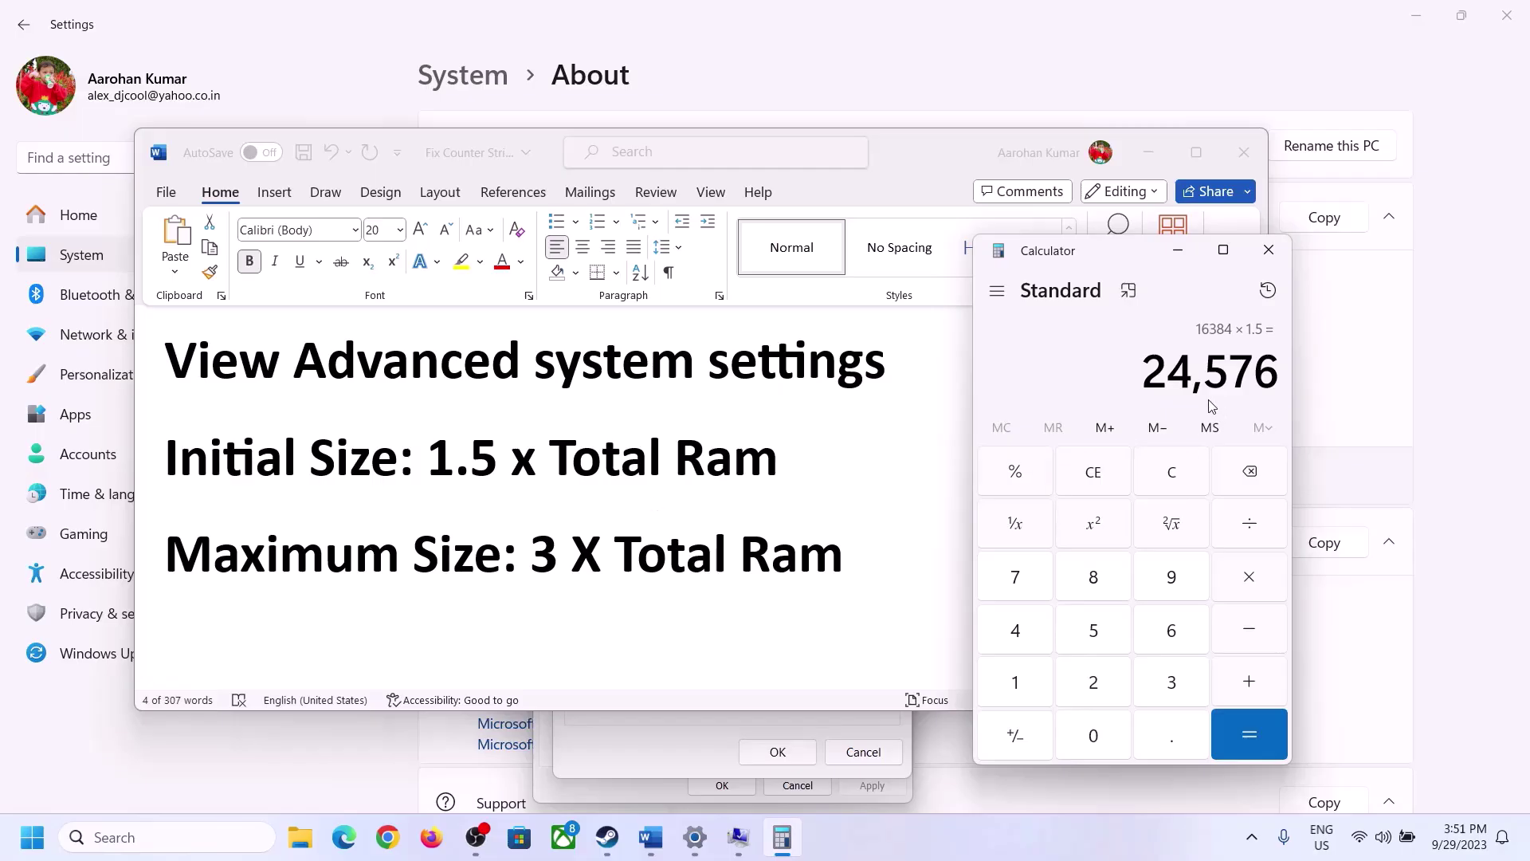
# Step: Set the initial paging file size for drive C to 24576 MB in the Virtual Memory dialog
pyautogui.click(675, 750)
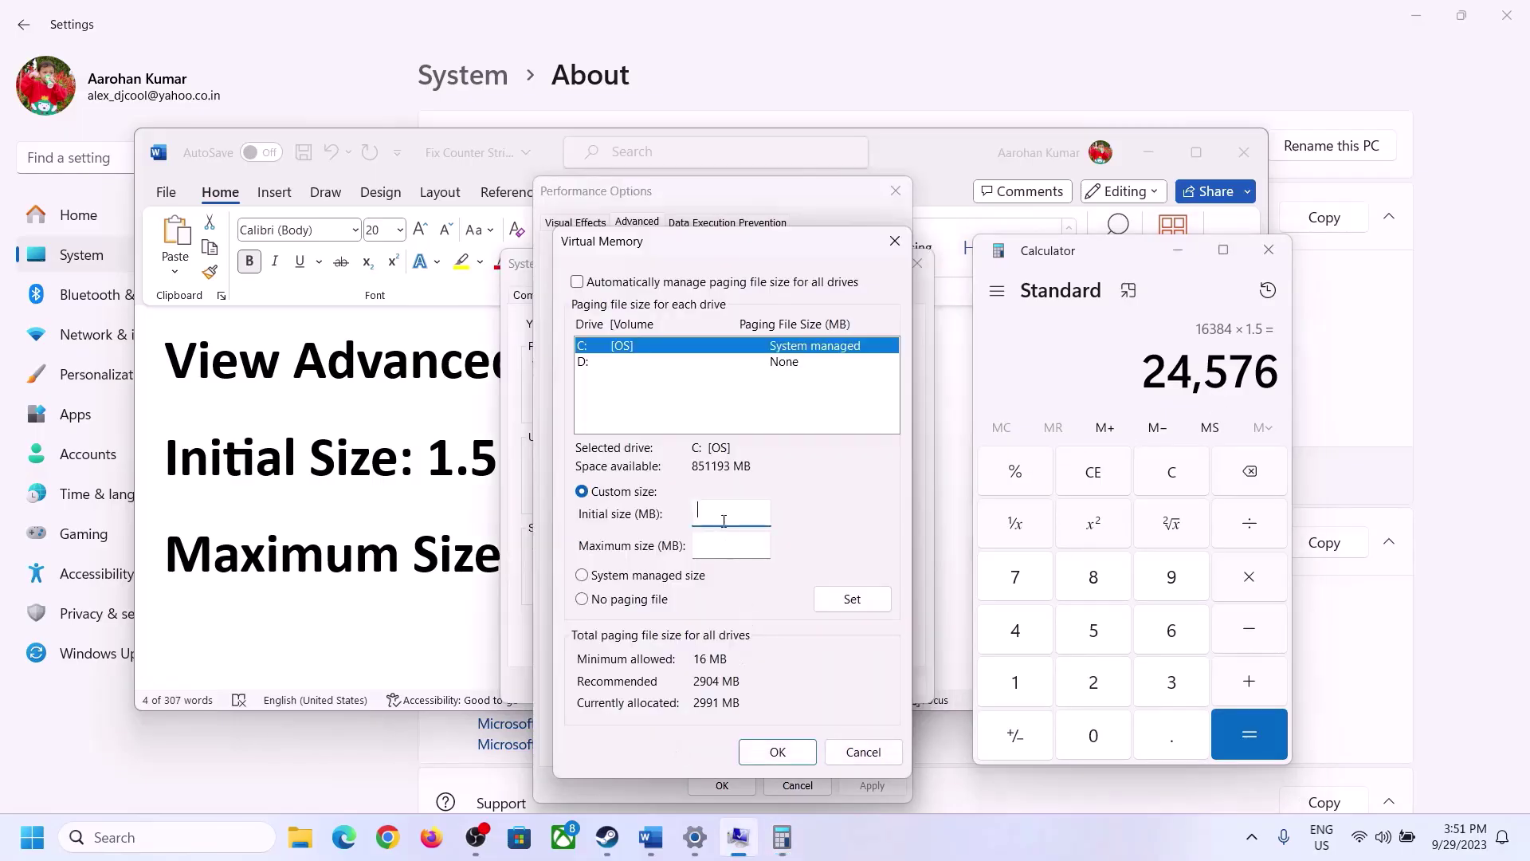
pyautogui.click(719, 510)
pyautogui.write('24576')
pyautogui.click(761, 545)
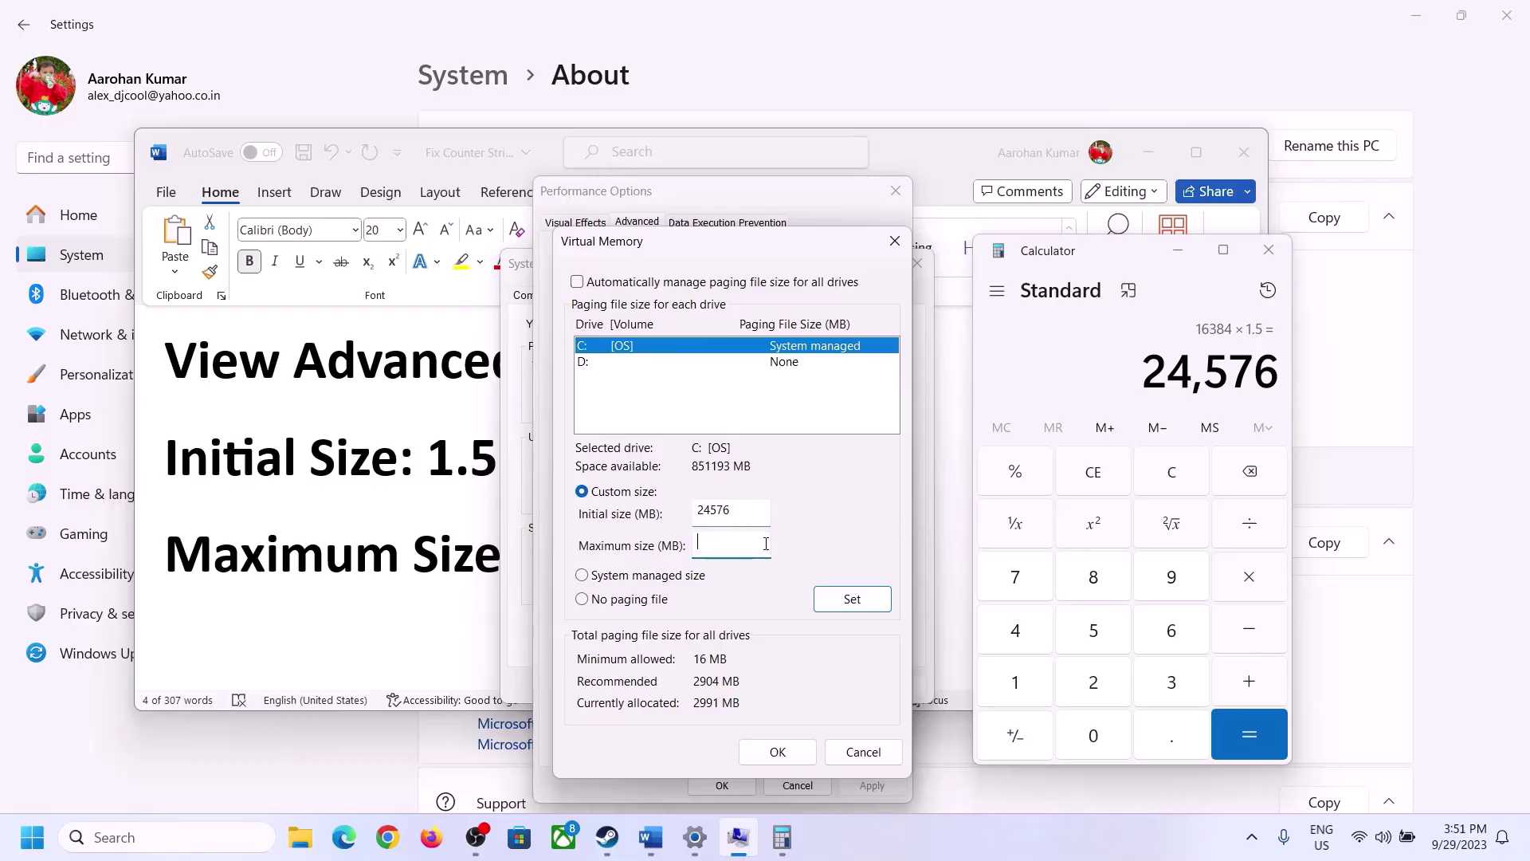
# Step: Clear the previous calculation and recheck the installed RAM on the About page in Settings
pyautogui.click(471, 562)
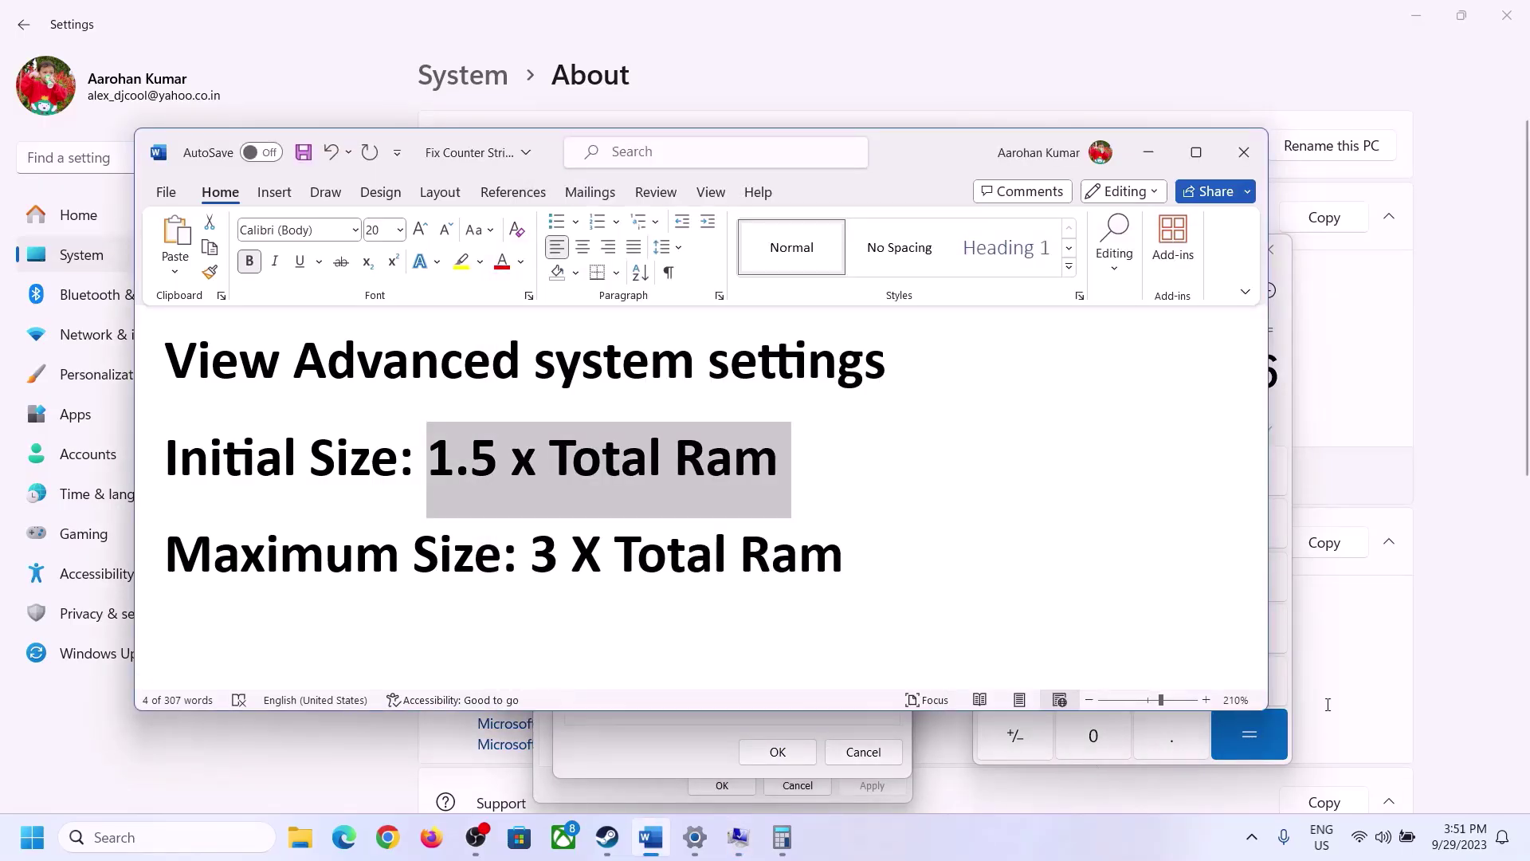
pyautogui.click(1291, 446)
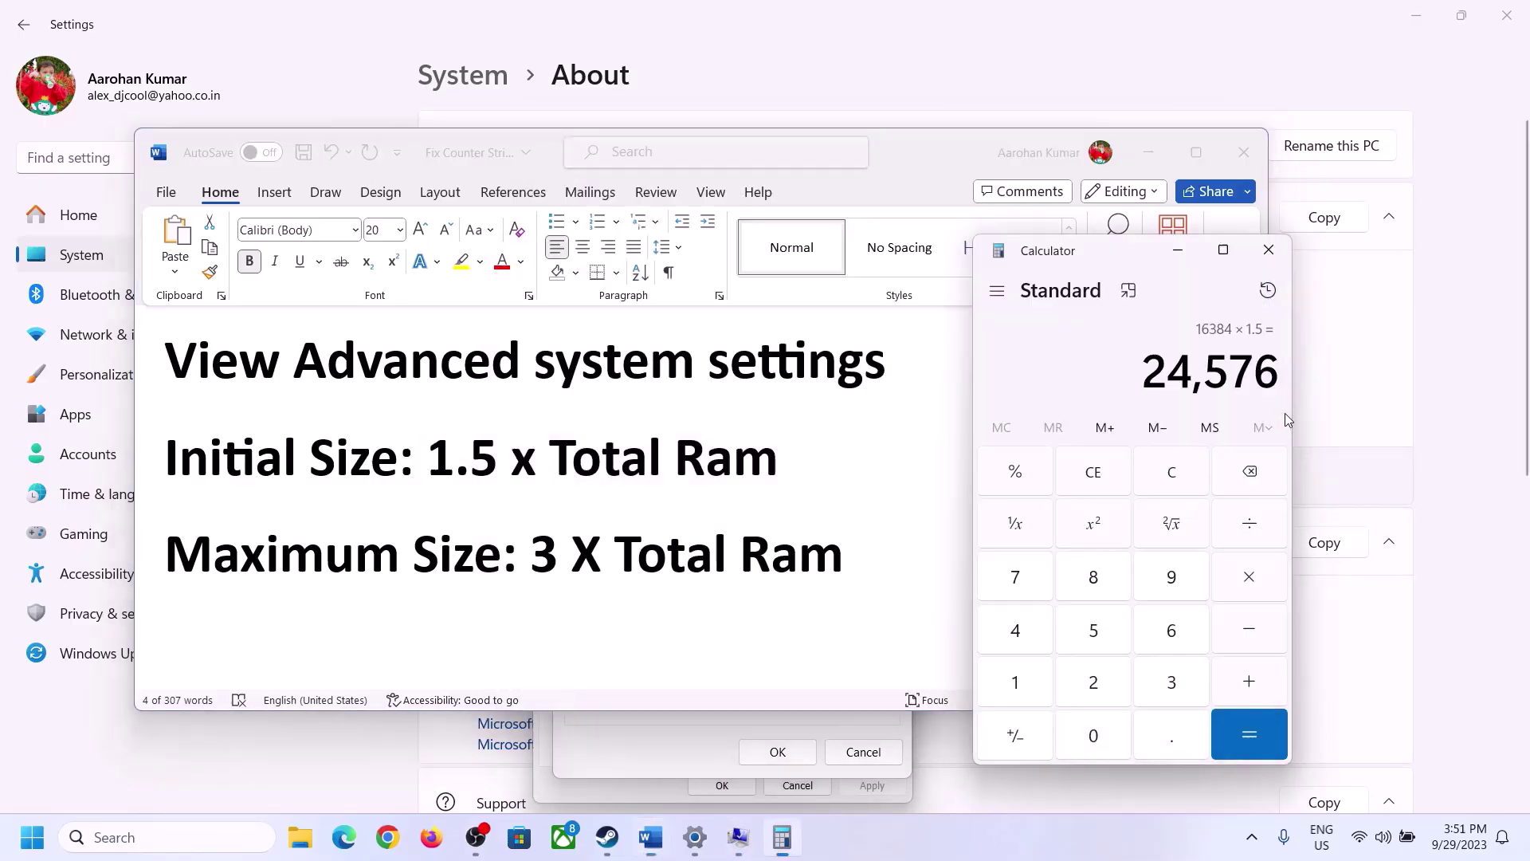
pyautogui.click(1172, 472)
pyautogui.click(694, 837)
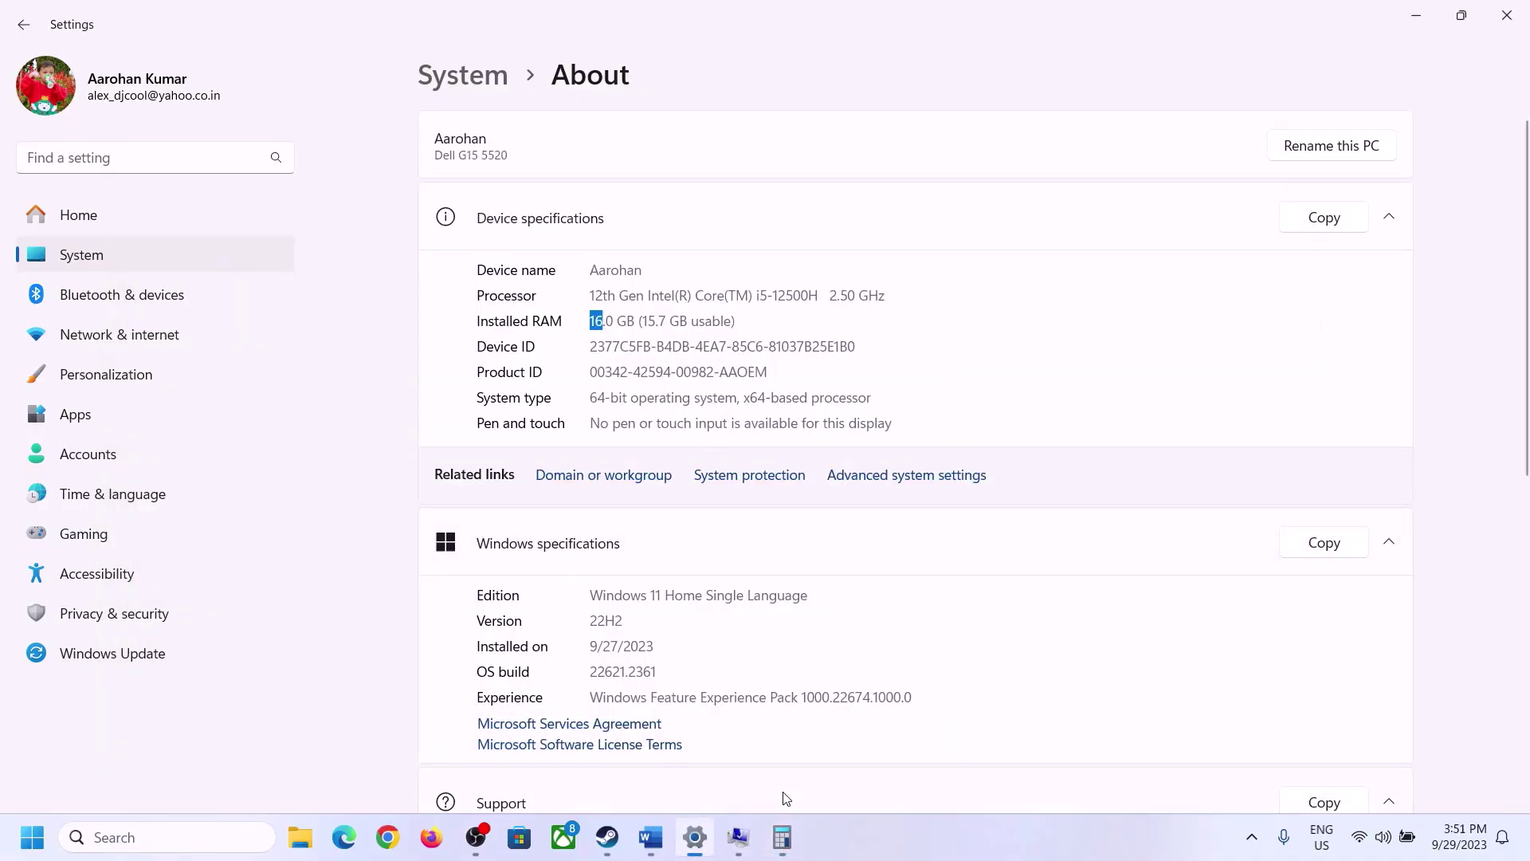
pyautogui.click(782, 837)
# Step: Calculate 16 × 1024 again in Calculator as the basis for the maximum paging file size
pyautogui.click(1033, 677)
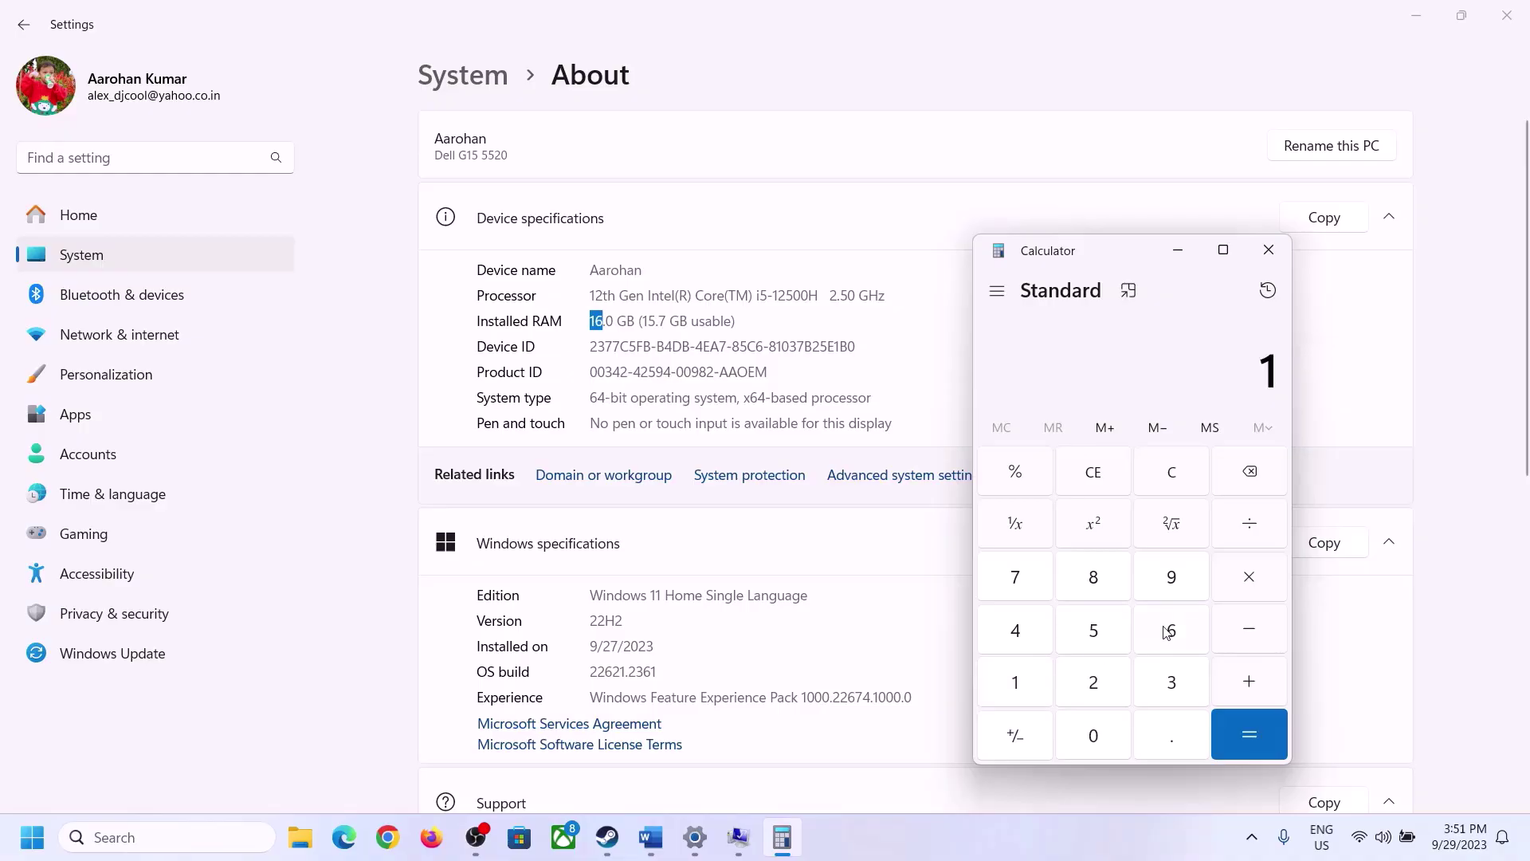
pyautogui.click(1166, 631)
pyautogui.click(1242, 578)
pyautogui.click(1026, 676)
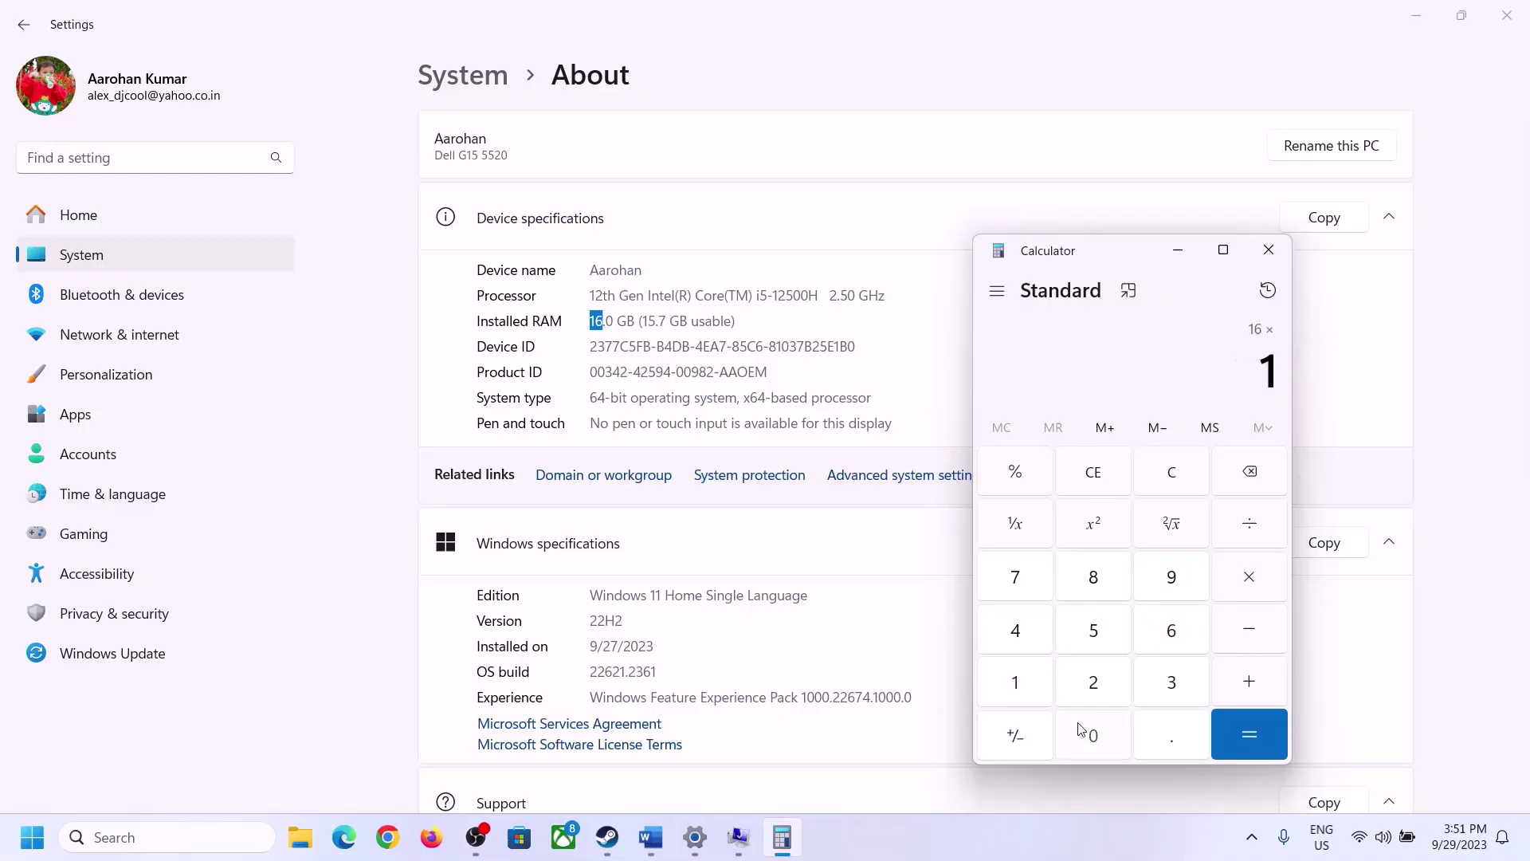
pyautogui.click(1091, 732)
pyautogui.click(1094, 682)
pyautogui.click(1018, 633)
pyautogui.click(1229, 751)
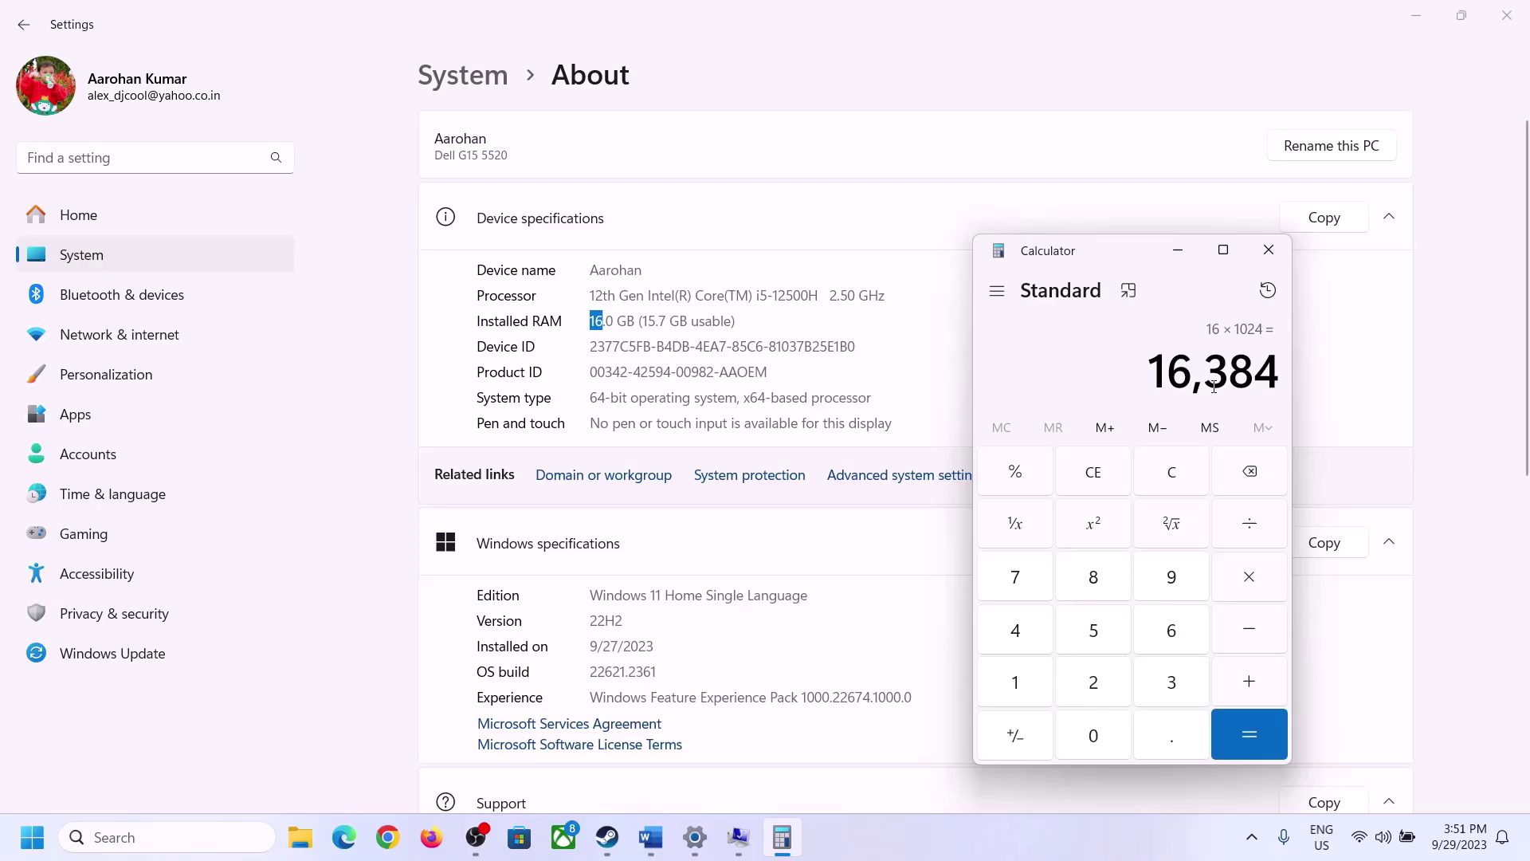
# Step: Check the maximum size formula in the Word document and multiply the RAM in megabytes by 3 in Calculator
pyautogui.click(651, 837)
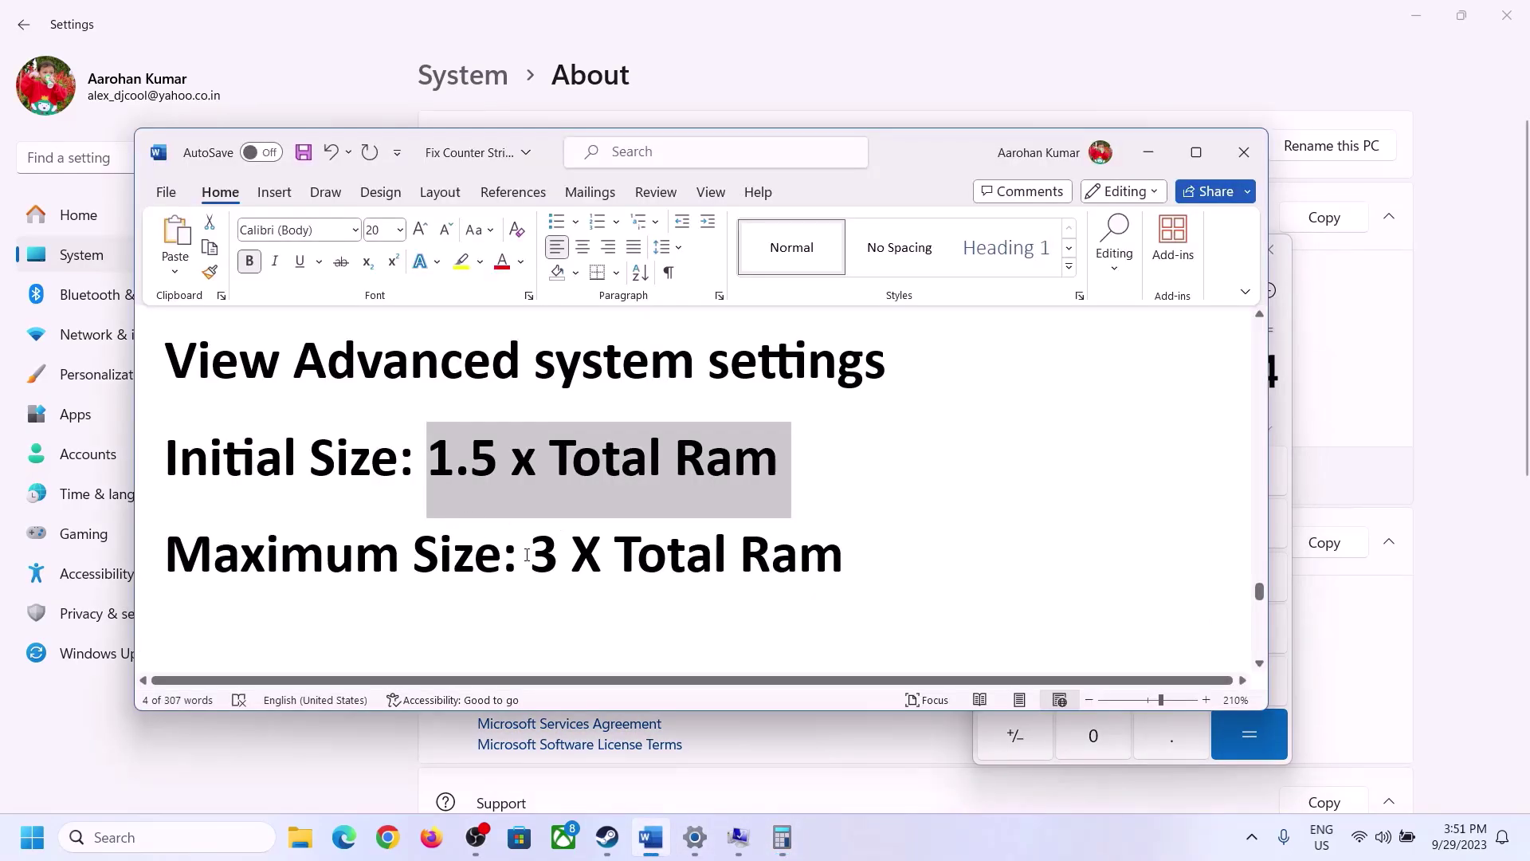
pyautogui.click(782, 837)
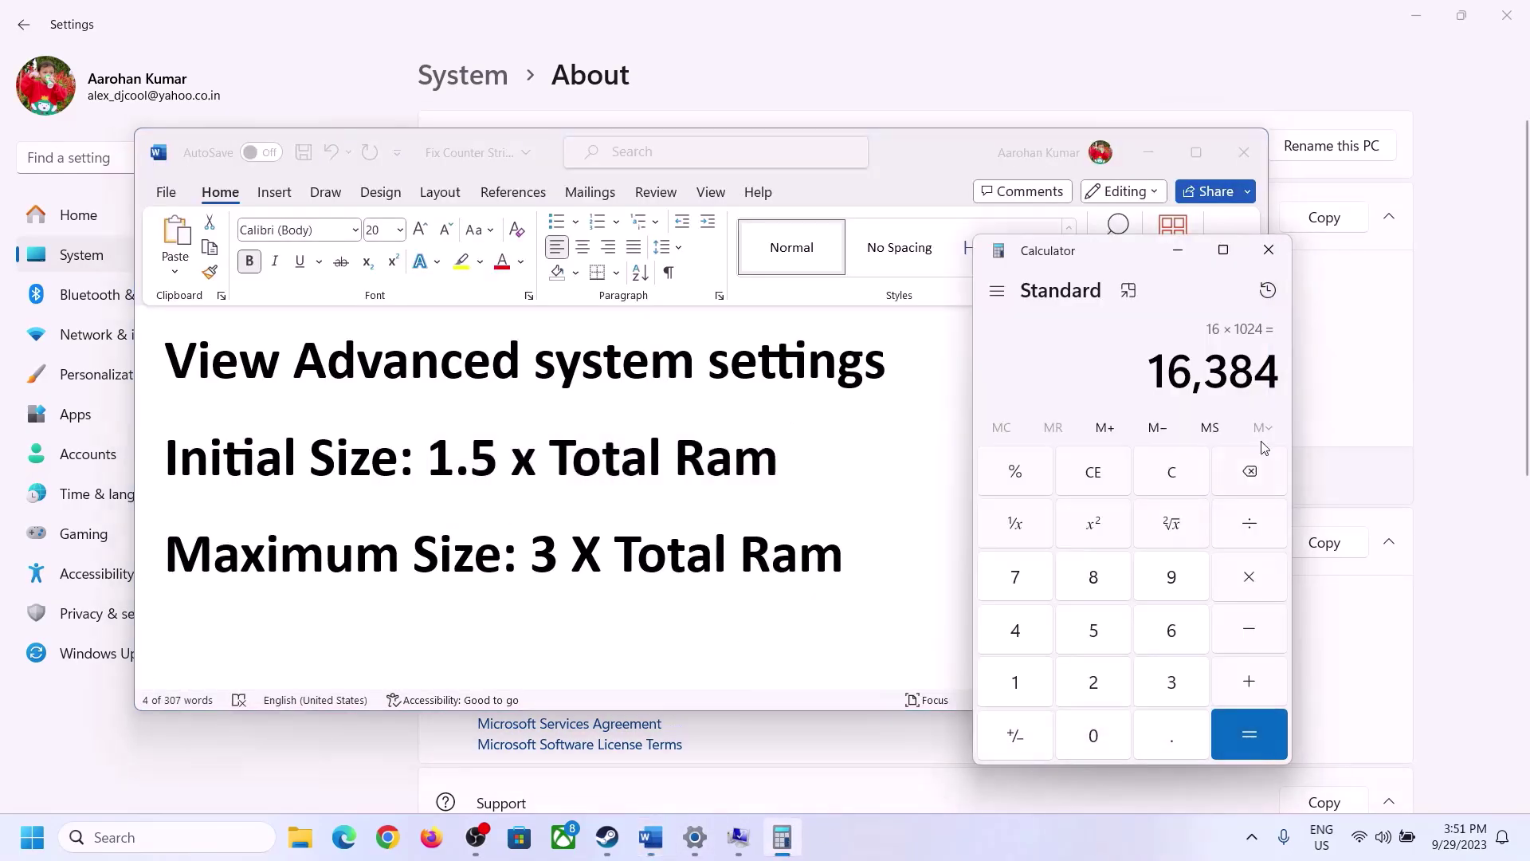
pyautogui.click(1254, 591)
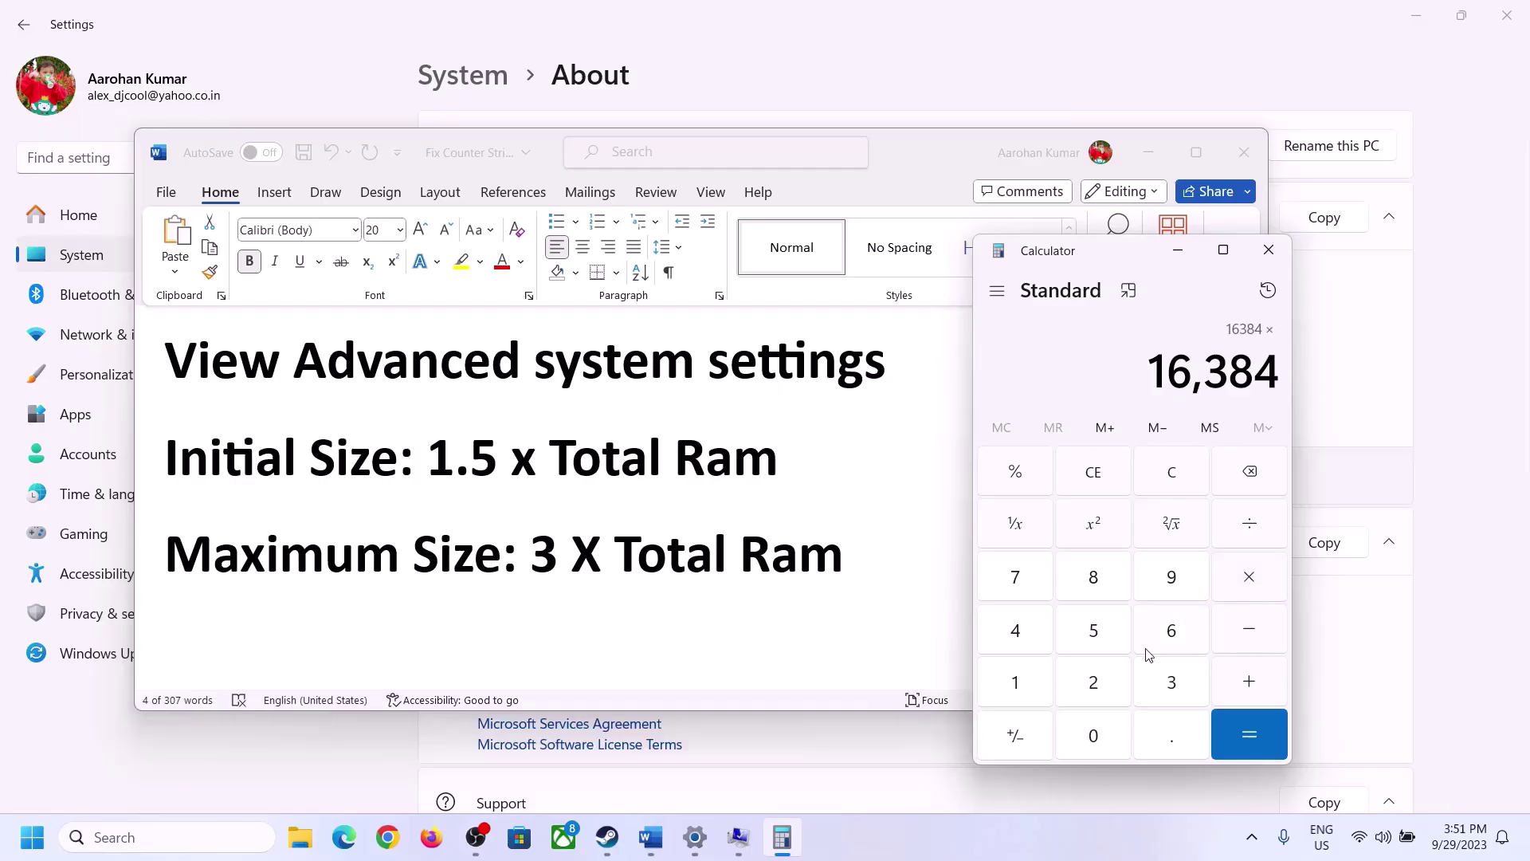
pyautogui.click(1165, 683)
pyautogui.click(1261, 732)
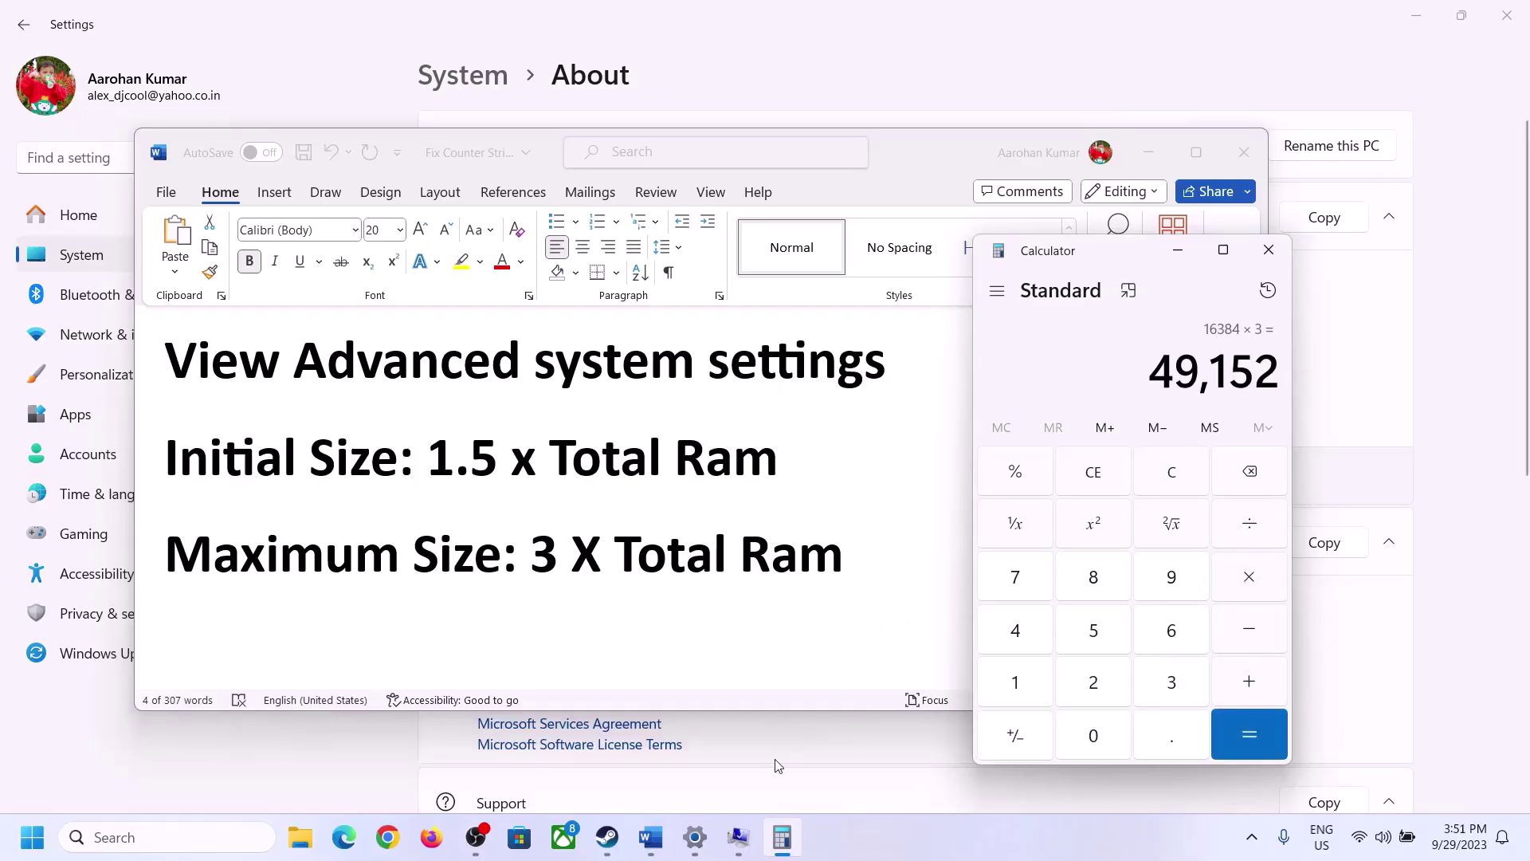
# Step: Set the maximum paging file size for drive C to 49152 MB and apply the custom size
pyautogui.moveTo(730, 837)
pyautogui.click(773, 788)
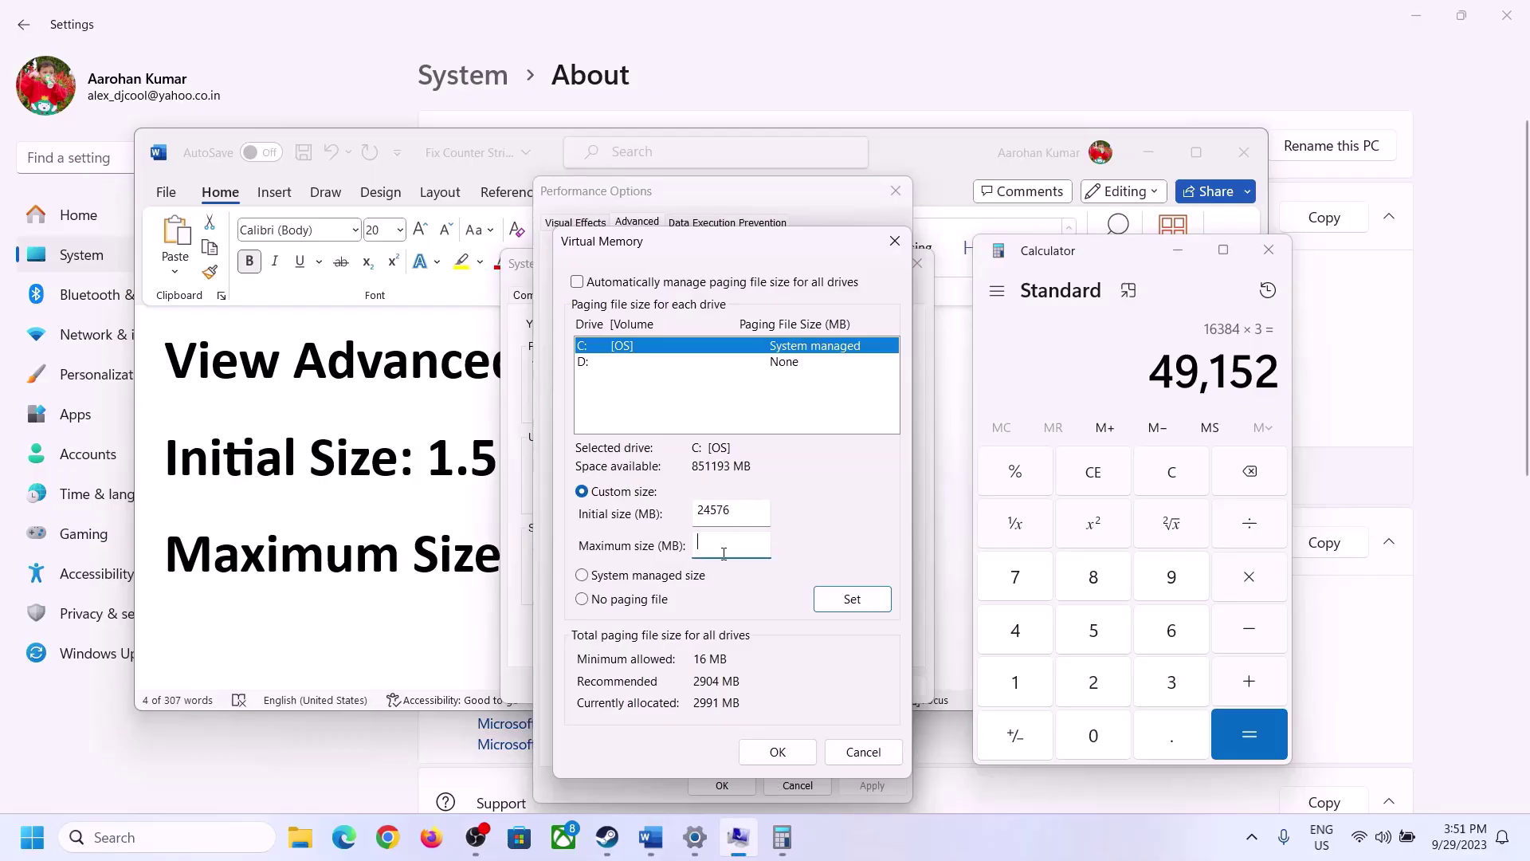
pyautogui.write('49152')
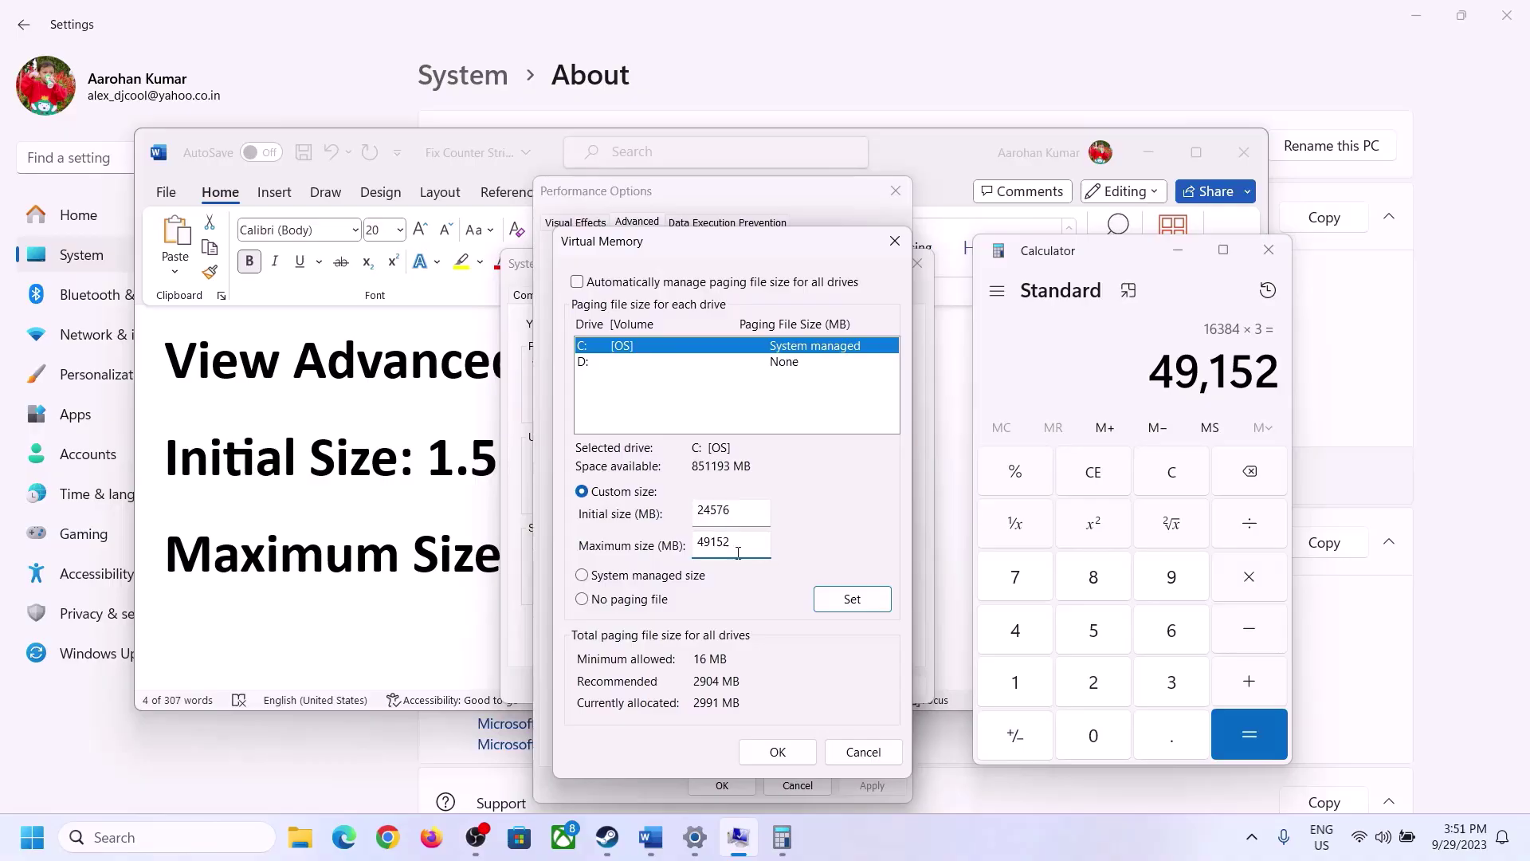
pyautogui.click(852, 602)
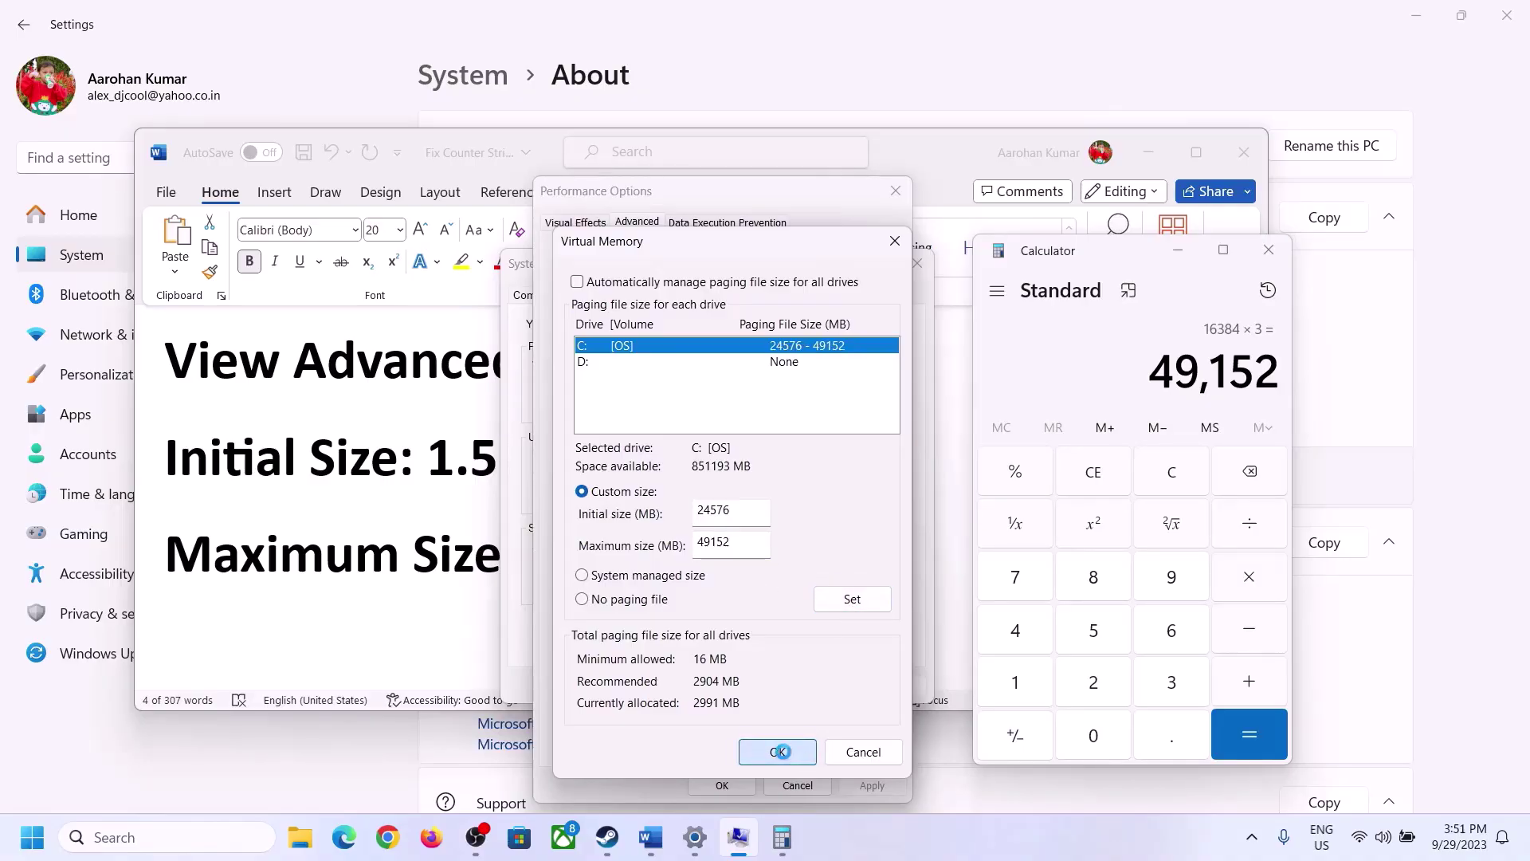
# Step: Confirm the virtual memory, performance and system properties changes, and dismiss the restart prompt without restarting
pyautogui.click(784, 754)
pyautogui.click(949, 491)
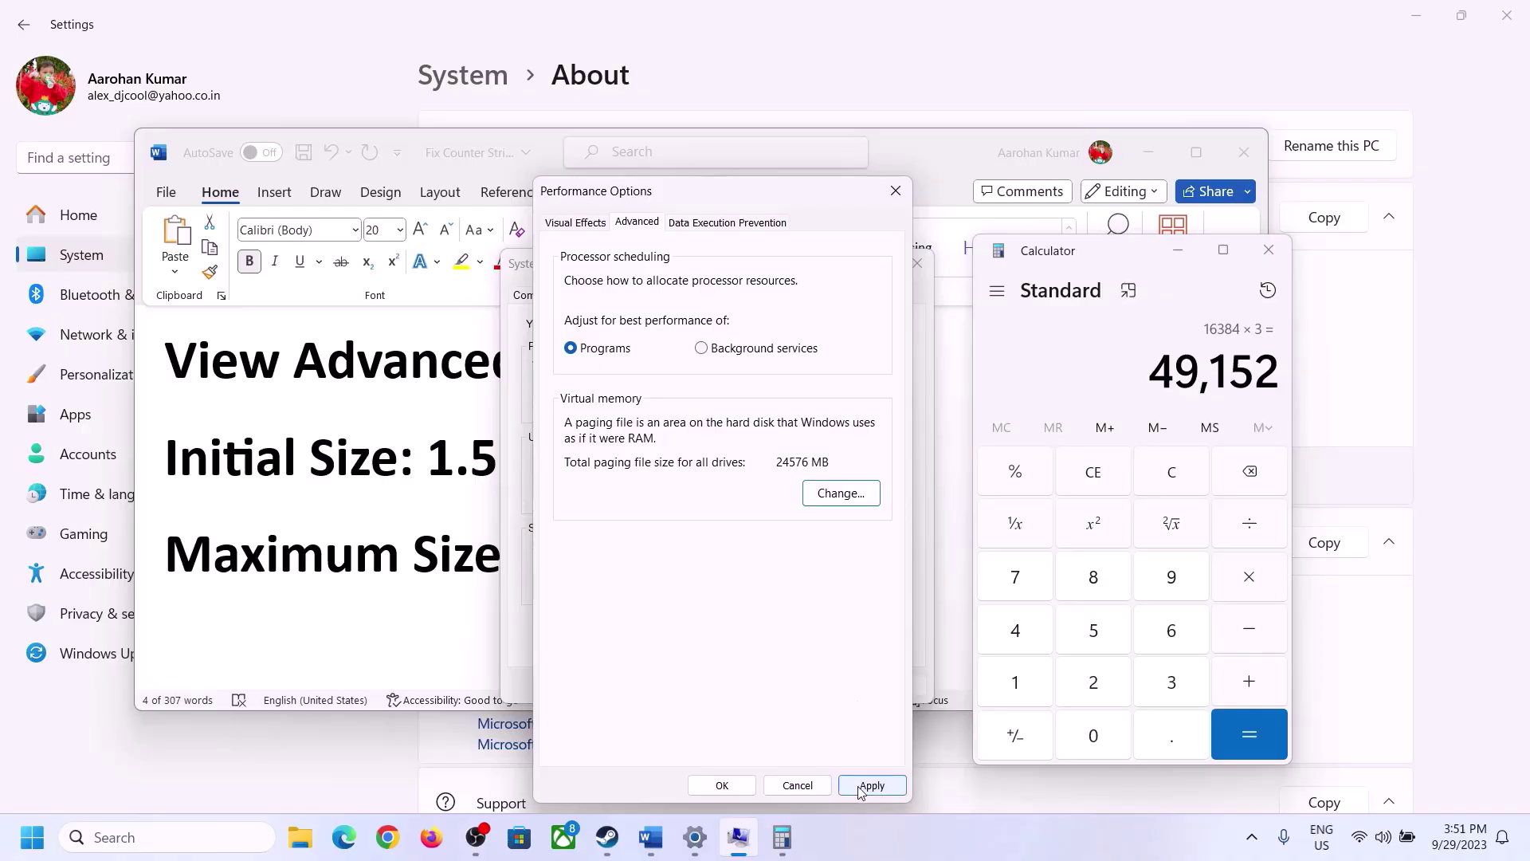
pyautogui.click(724, 786)
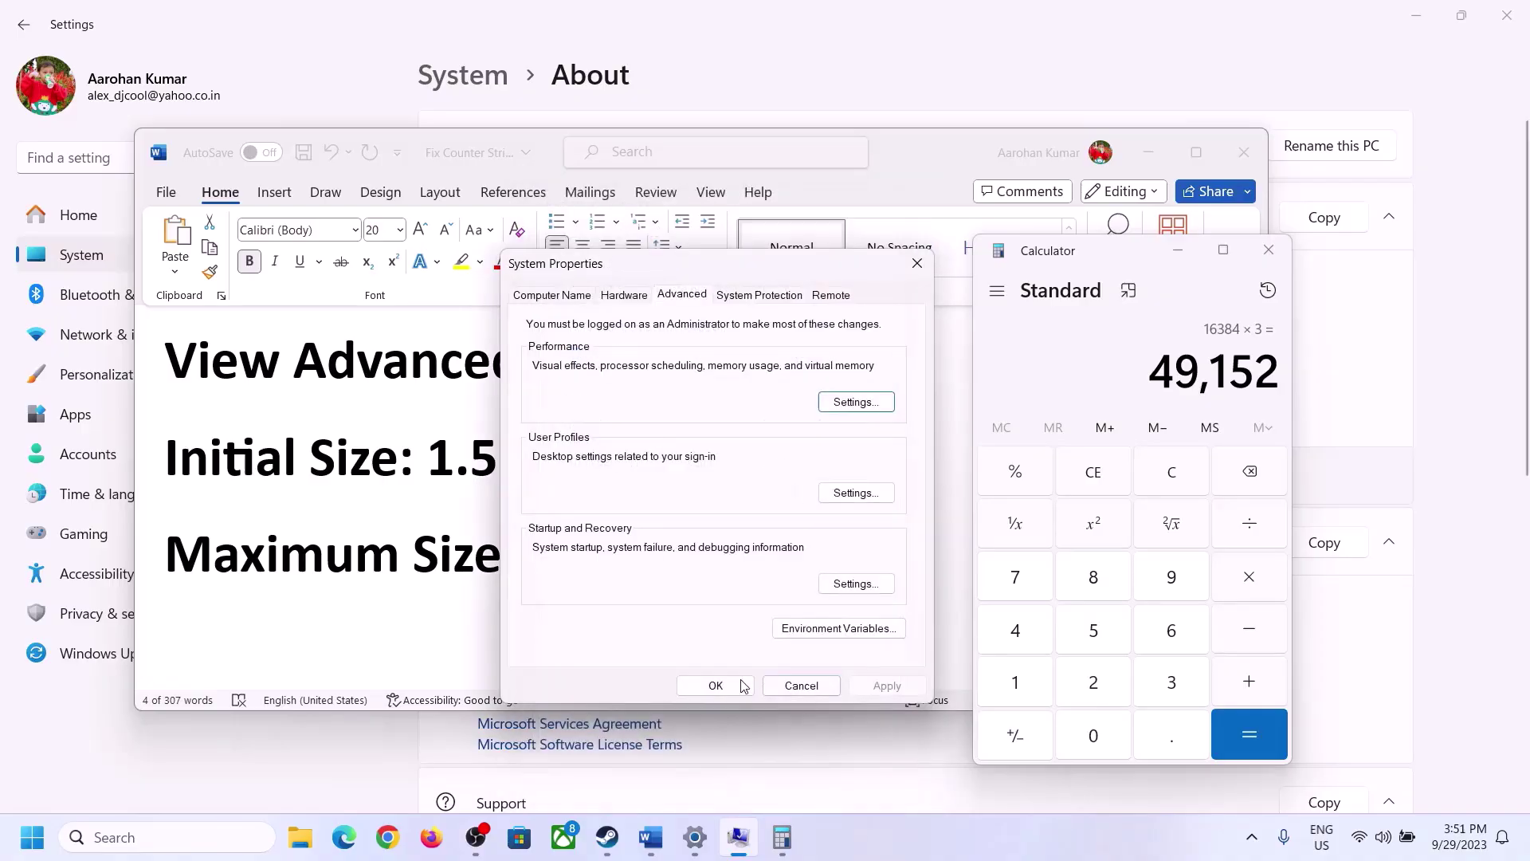
pyautogui.click(716, 684)
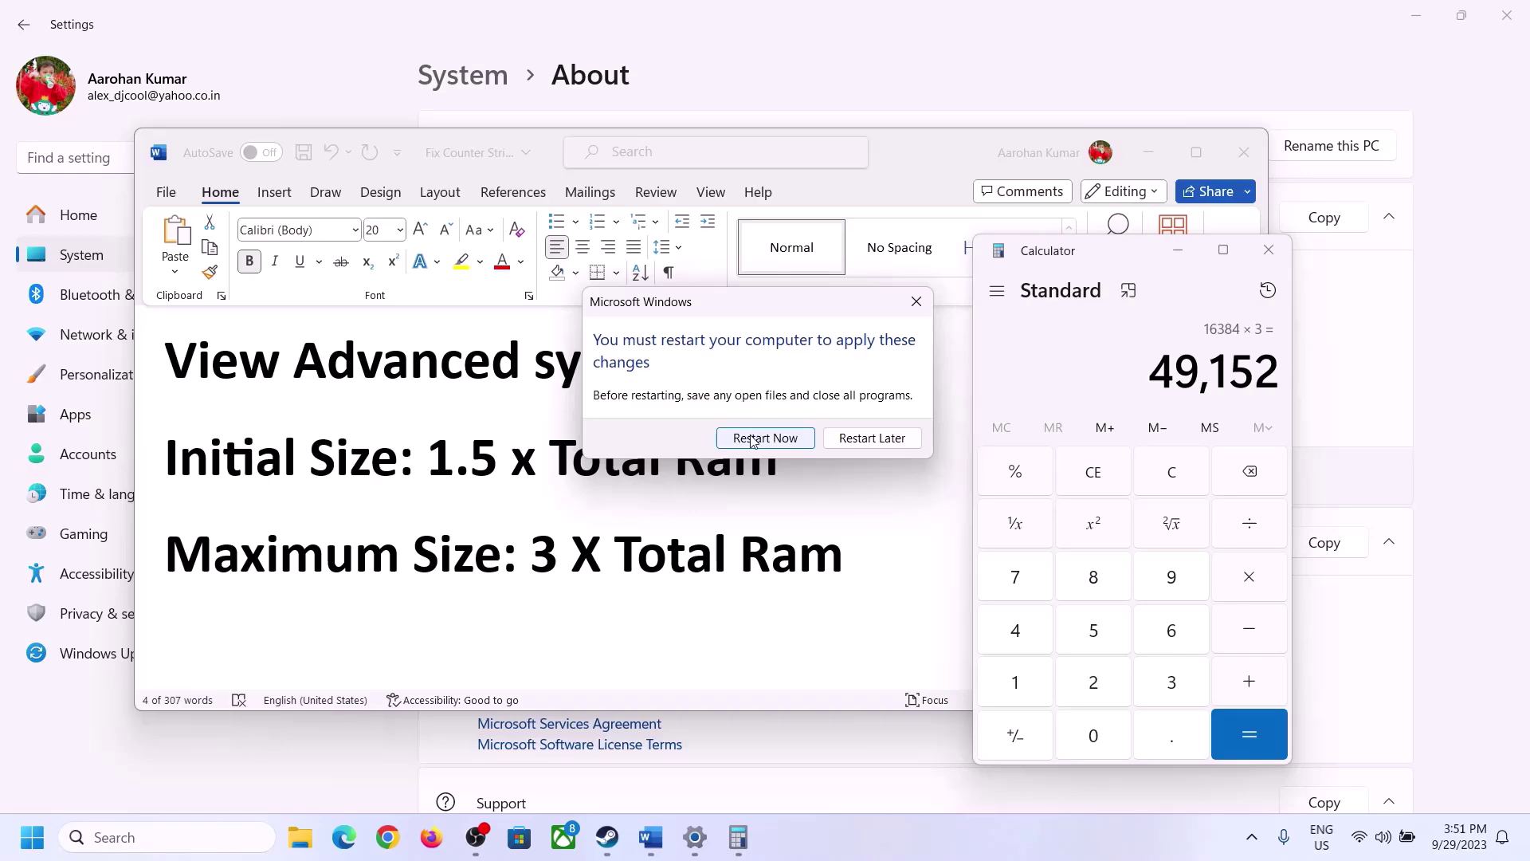
pyautogui.click(915, 302)
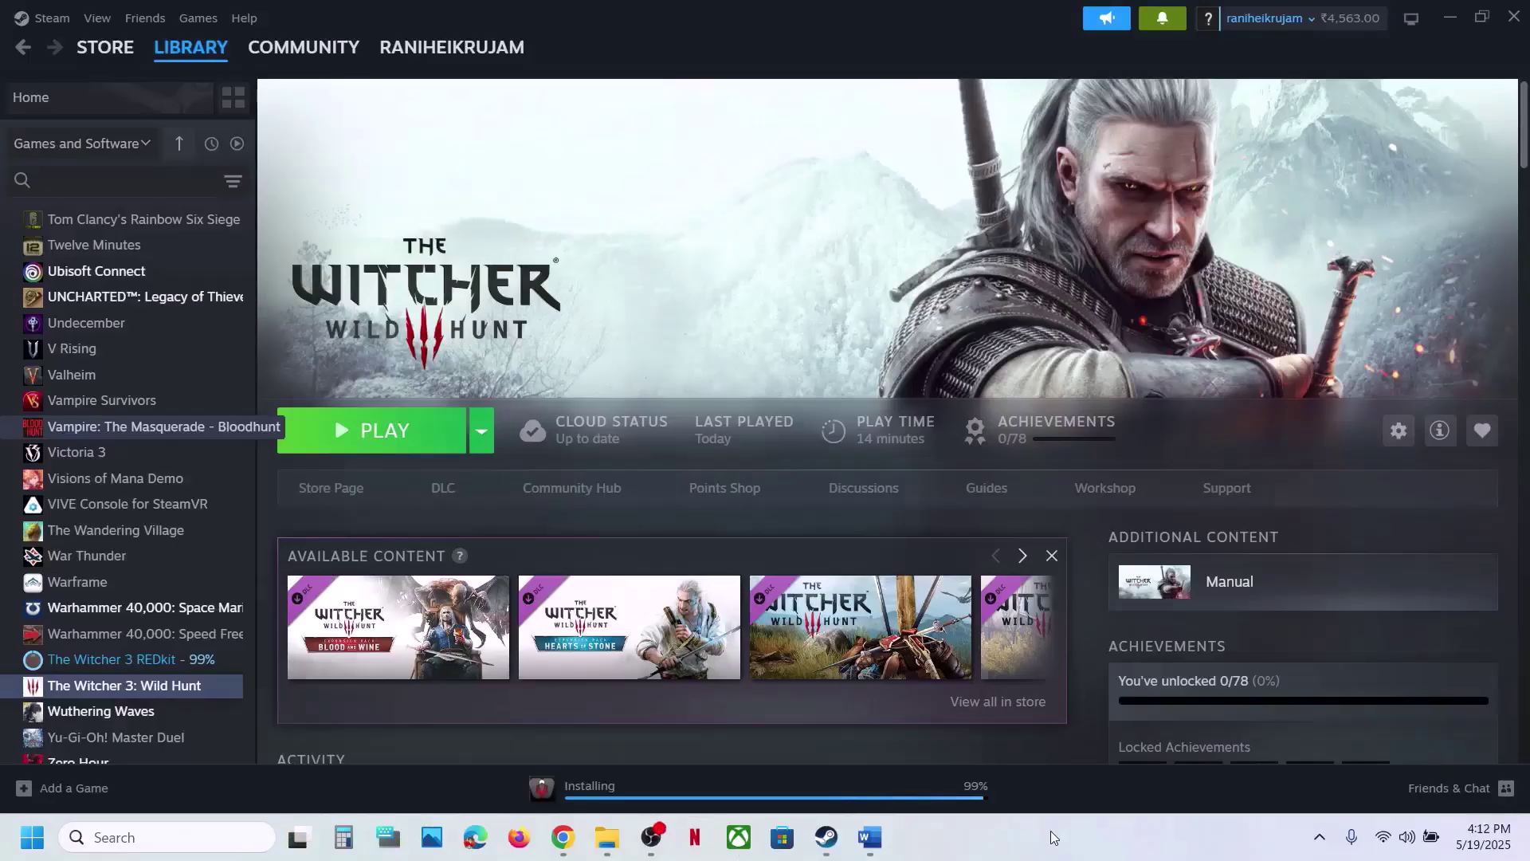
# Step: Switch to the Word document, highlight the Step 16 instruction on updating the system BIOS, and check the laptop's battery charge
pyautogui.click(871, 837)
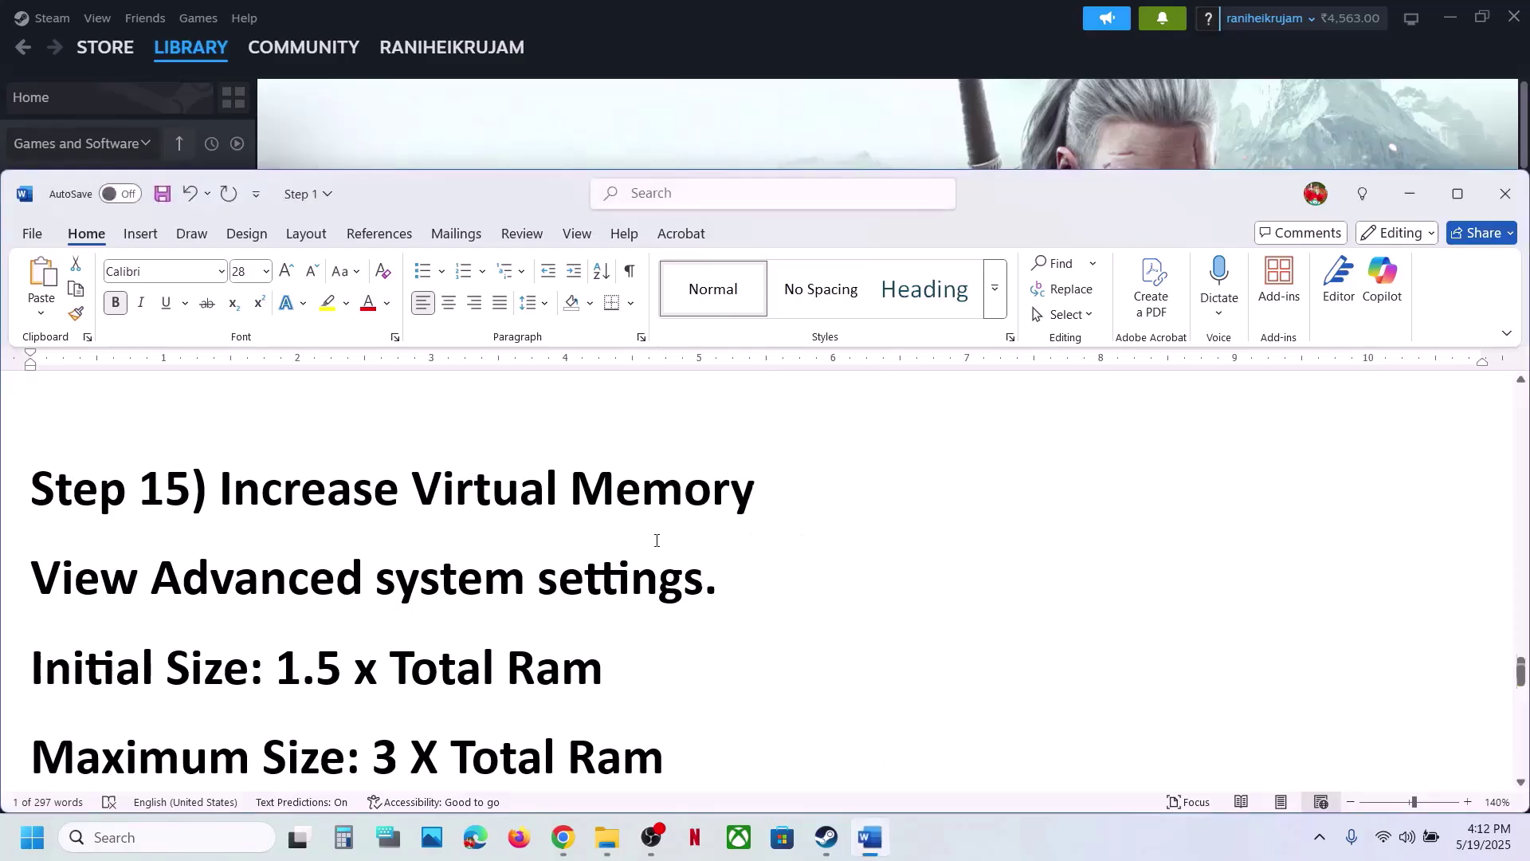
pyautogui.scroll(-5, 656, 536)
pyautogui.scroll(1, 348, 565)
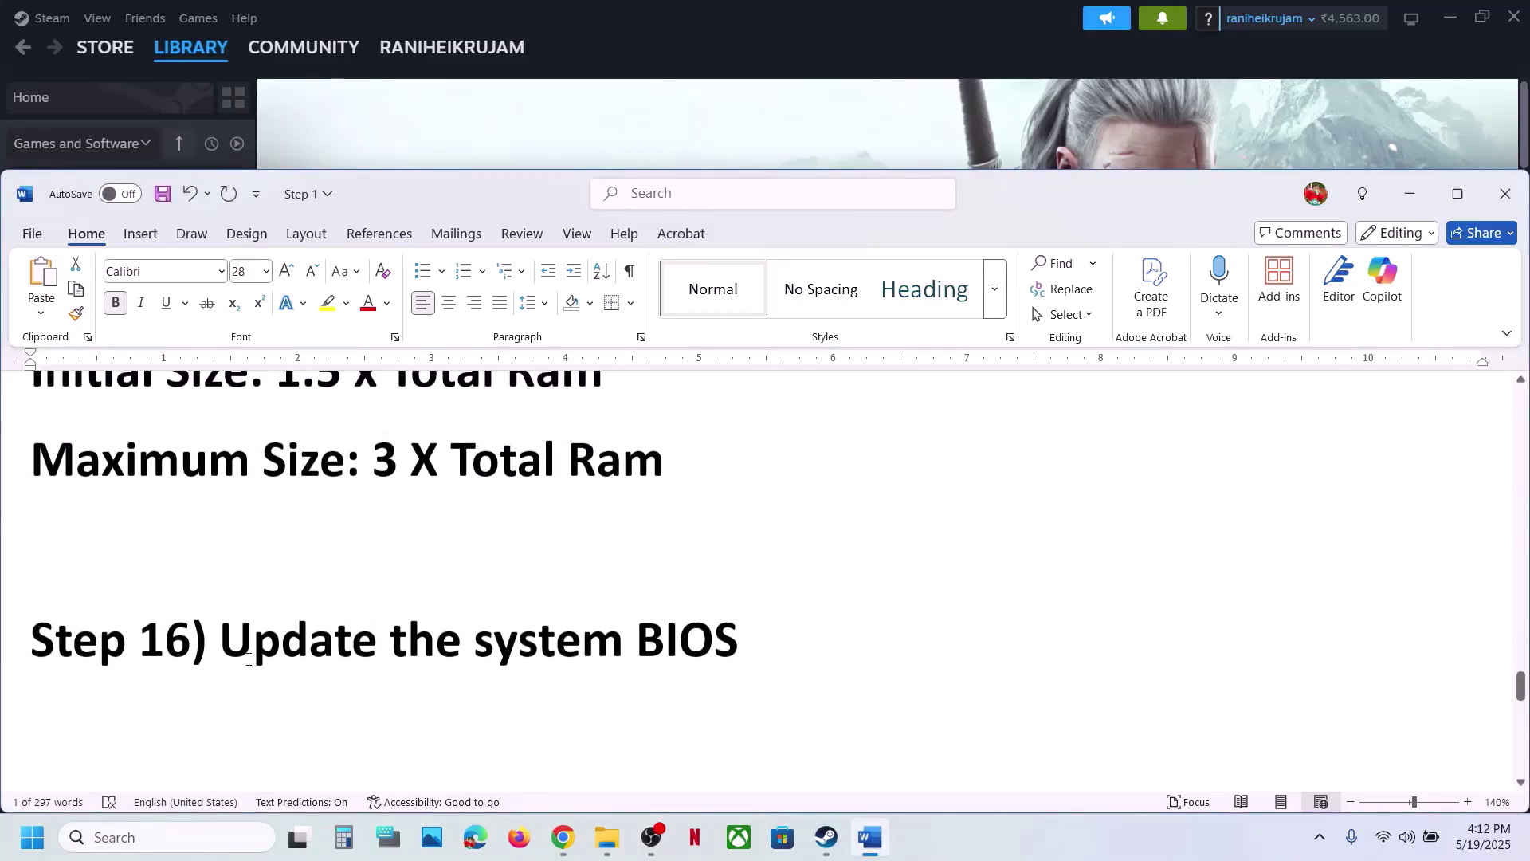
pyautogui.moveTo(221, 641); pyautogui.dragTo(799, 663)
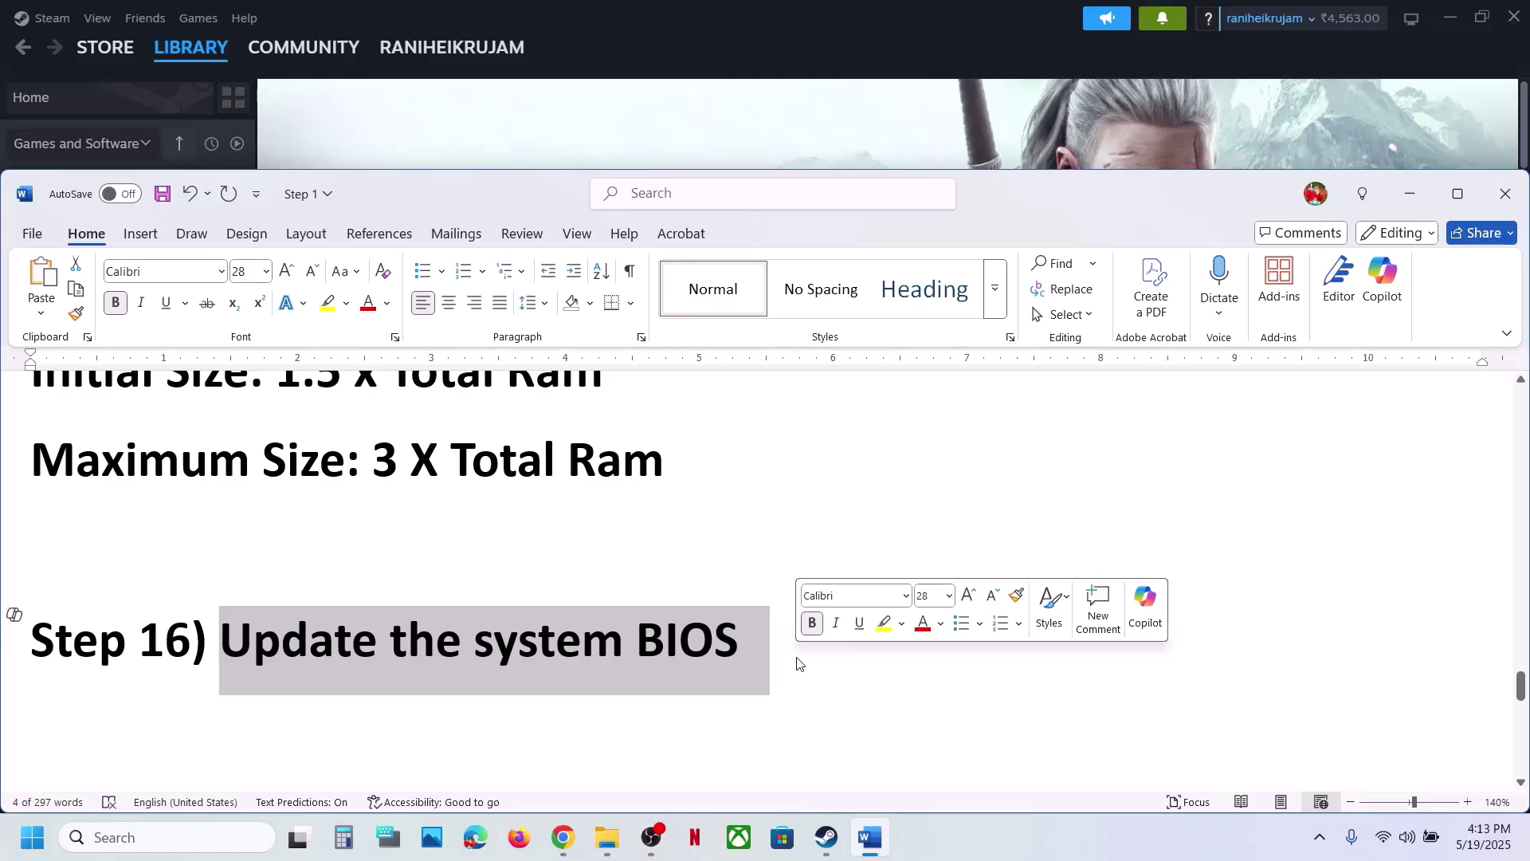
pyautogui.click(1406, 837)
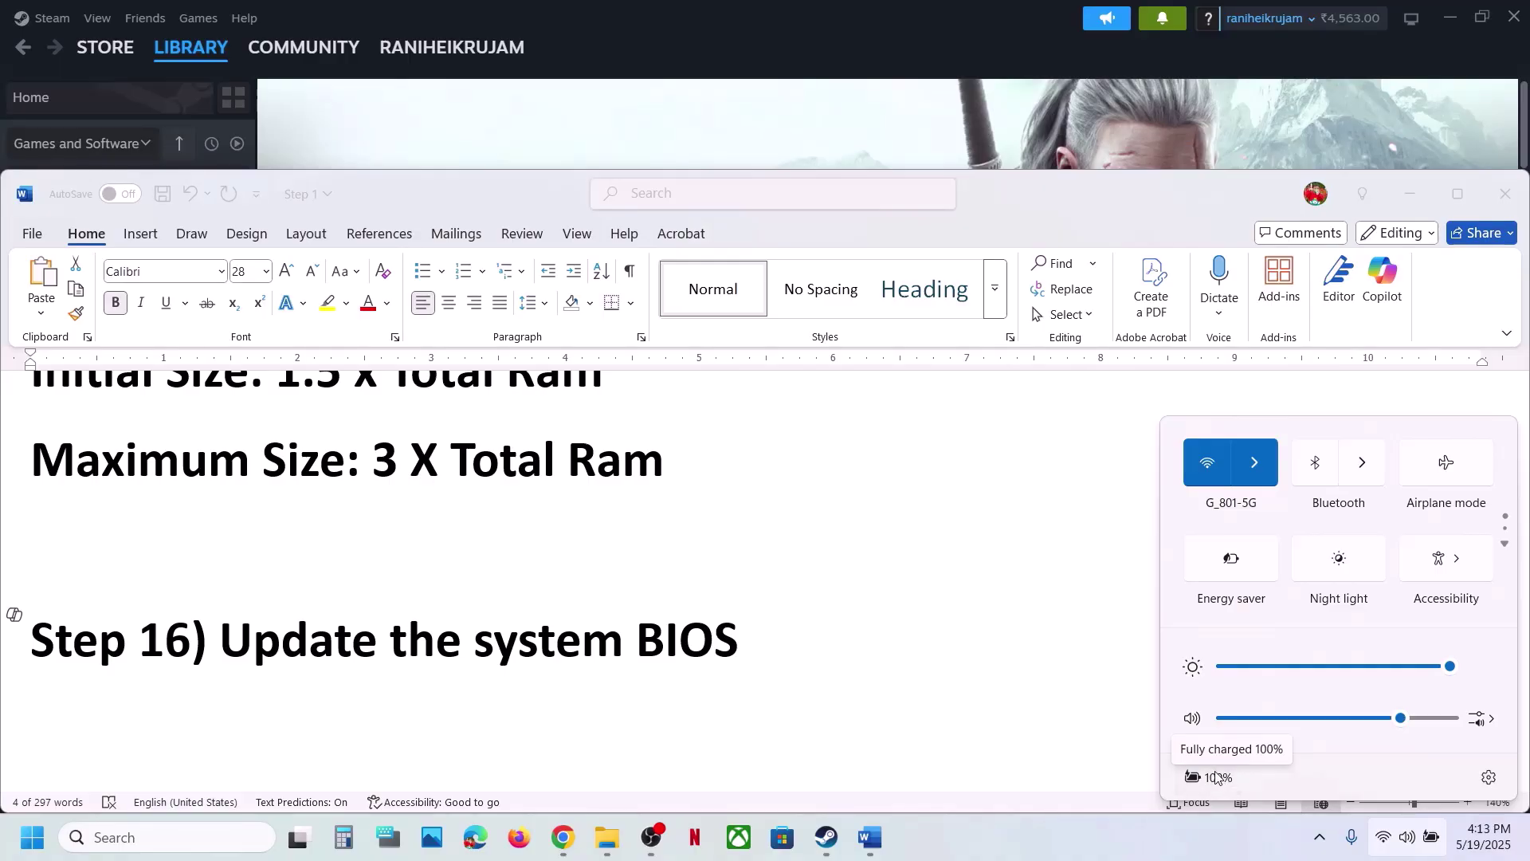
pyautogui.moveTo(221, 638); pyautogui.dragTo(683, 596)
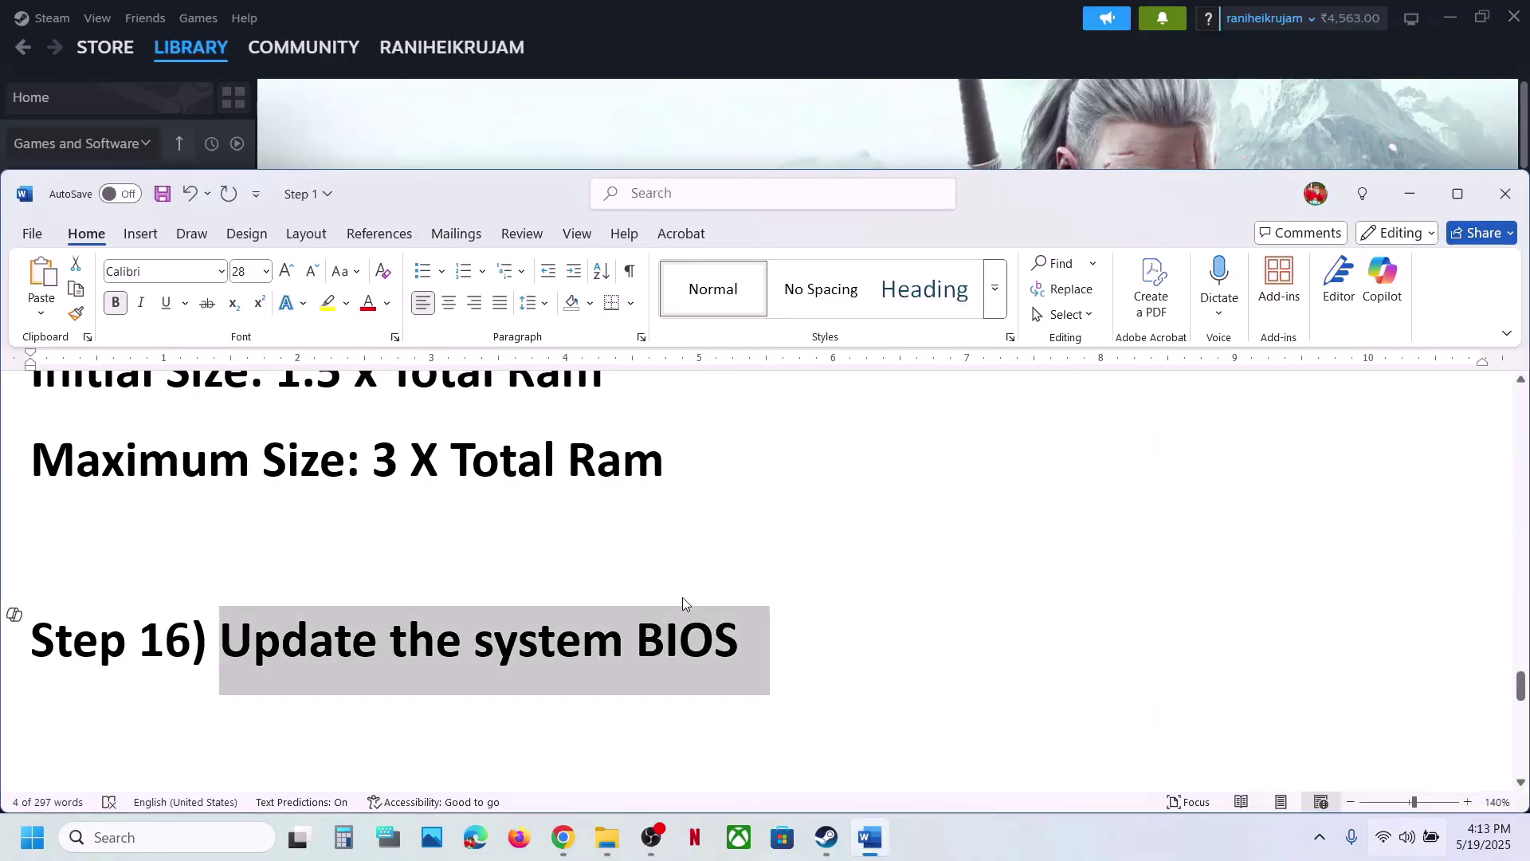
# Step: Read through Step 17 in the document, highlighting the parts on unplugging external devices, turning off third-party software and removing the undervolt
pyautogui.scroll(-3, 682, 603)
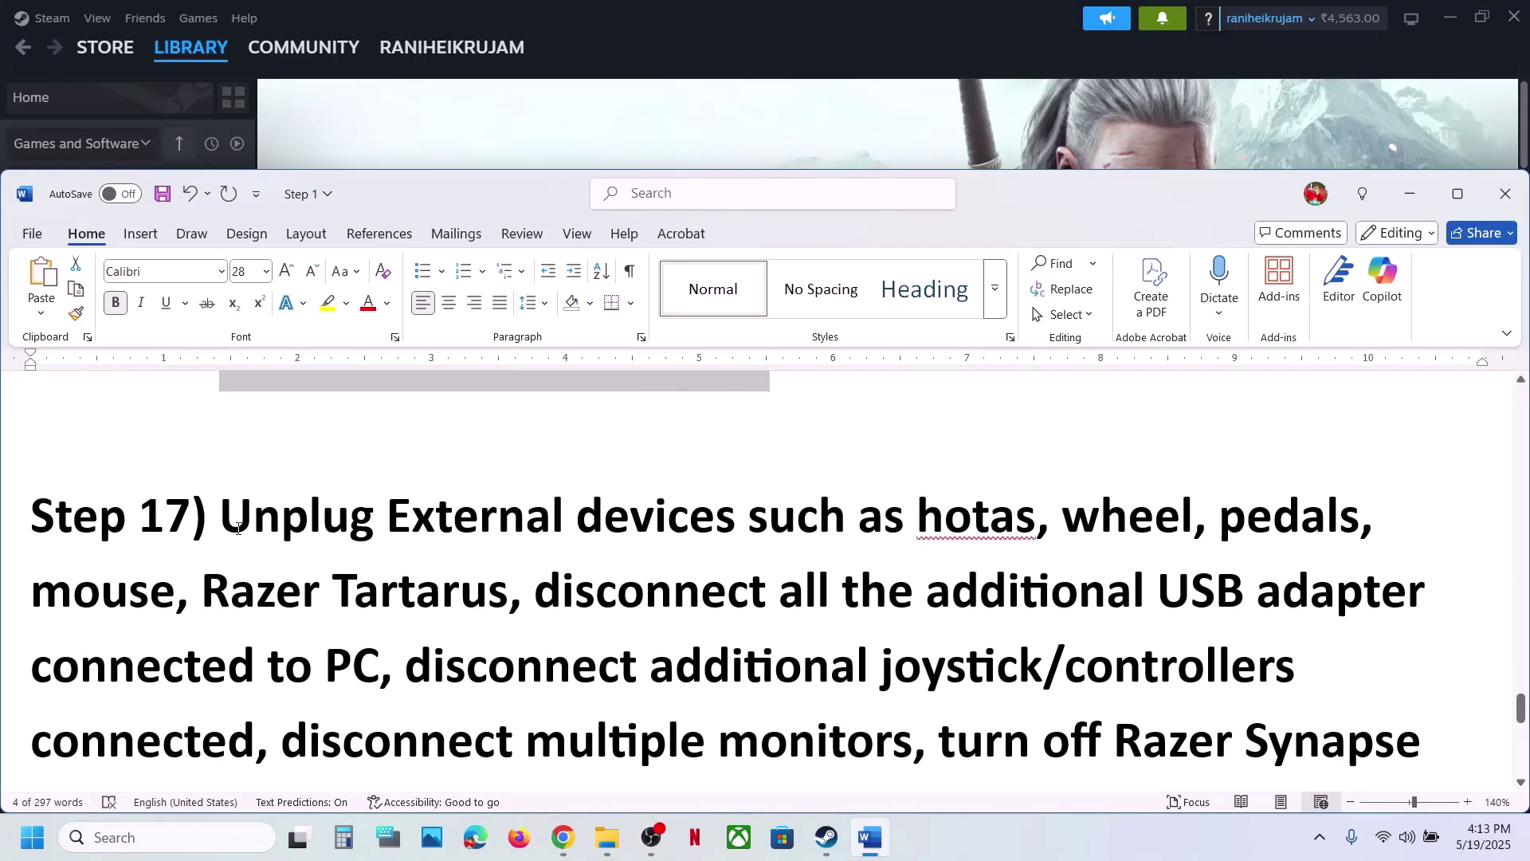
pyautogui.moveTo(237, 529); pyautogui.dragTo(1152, 594)
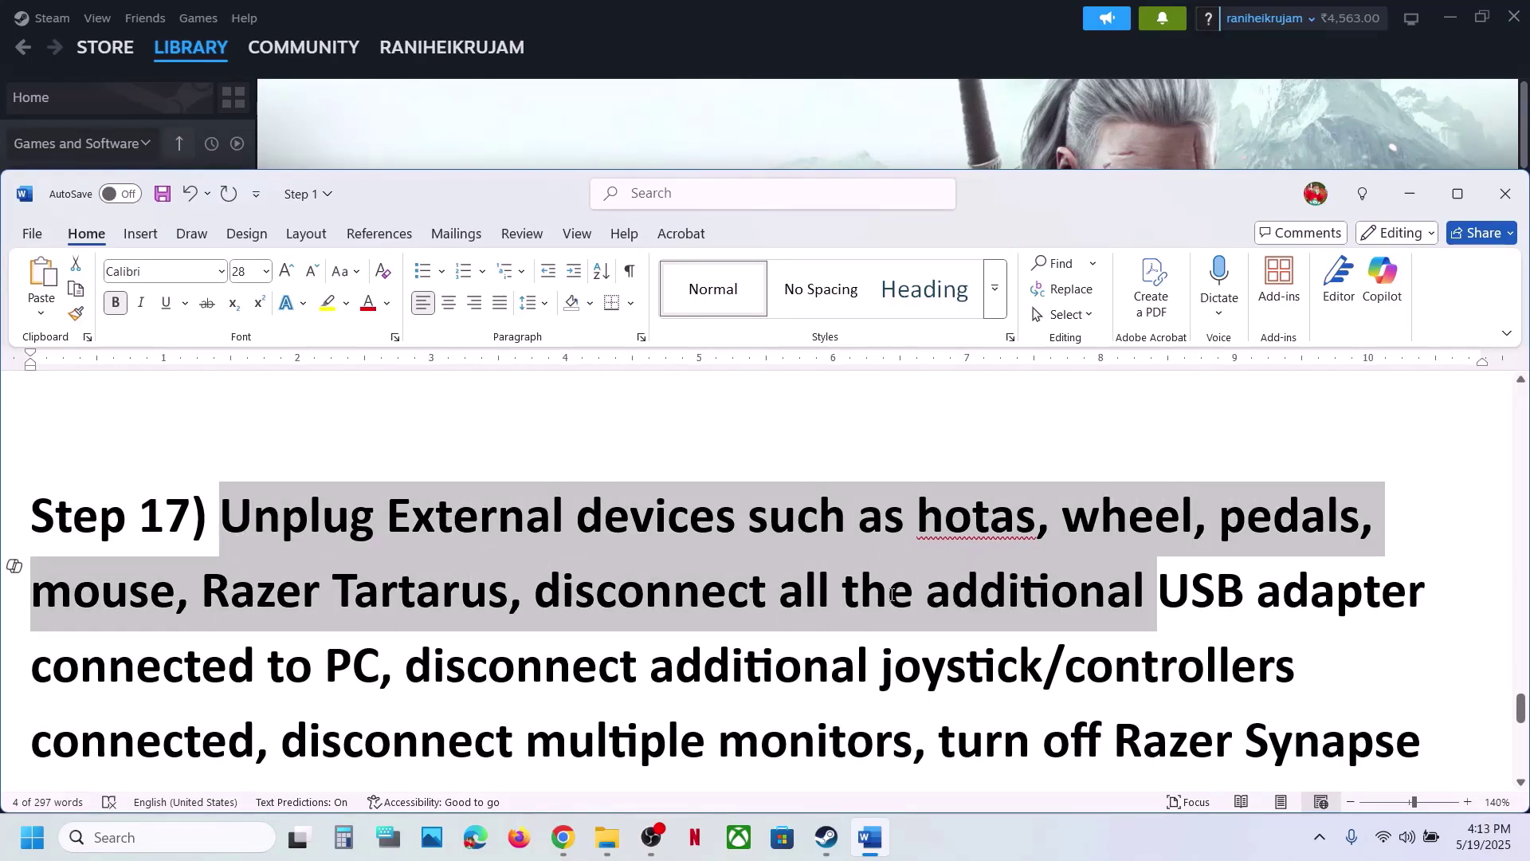
pyautogui.moveTo(893, 594); pyautogui.dragTo(352, 668)
pyautogui.scroll(-1, 432, 574)
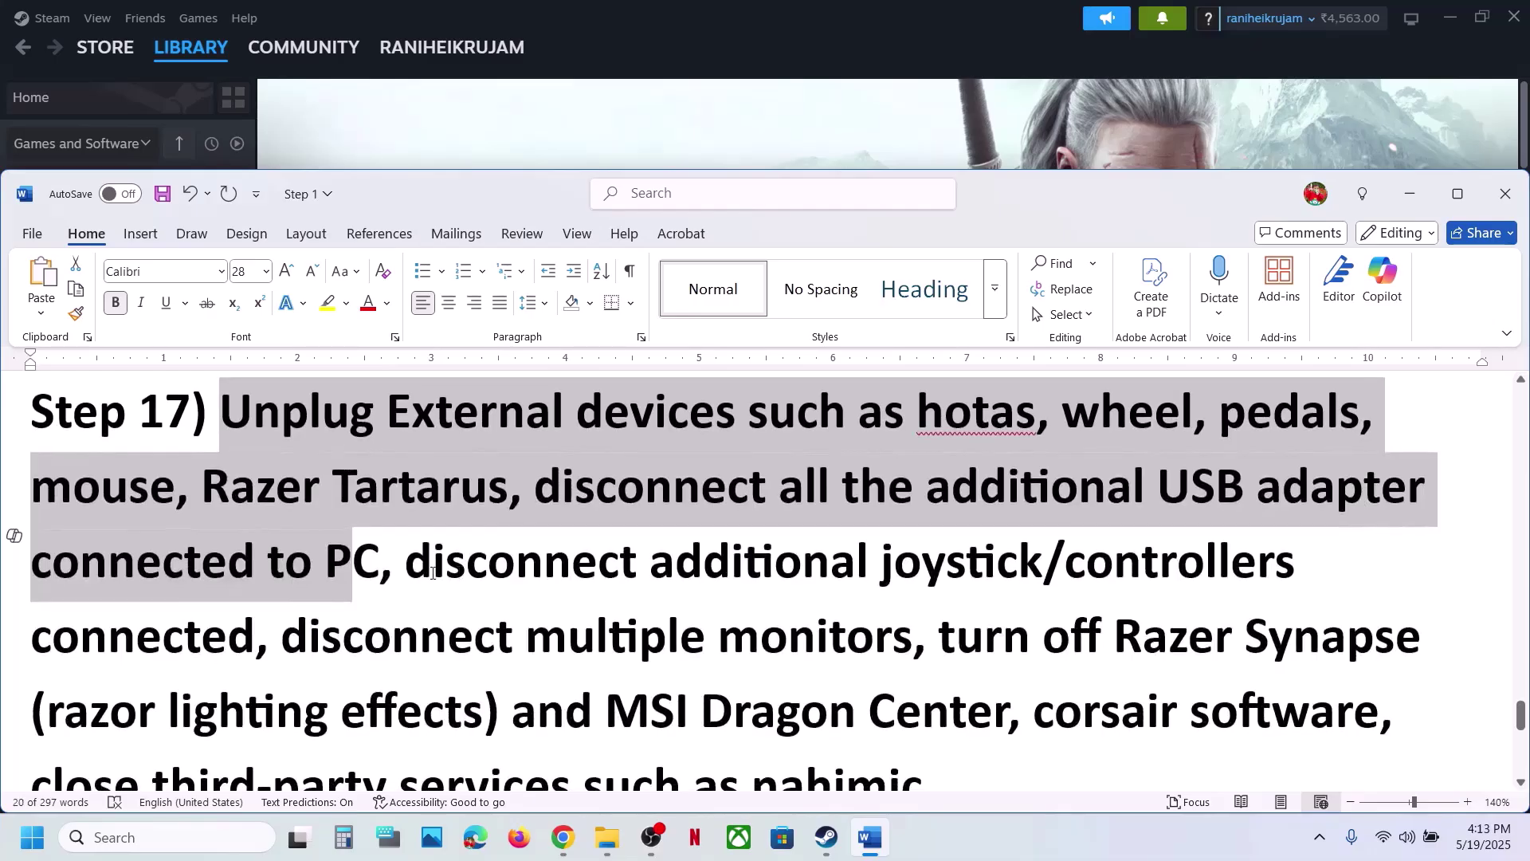
pyautogui.moveTo(433, 574); pyautogui.dragTo(279, 655)
pyautogui.scroll(-2, 318, 490)
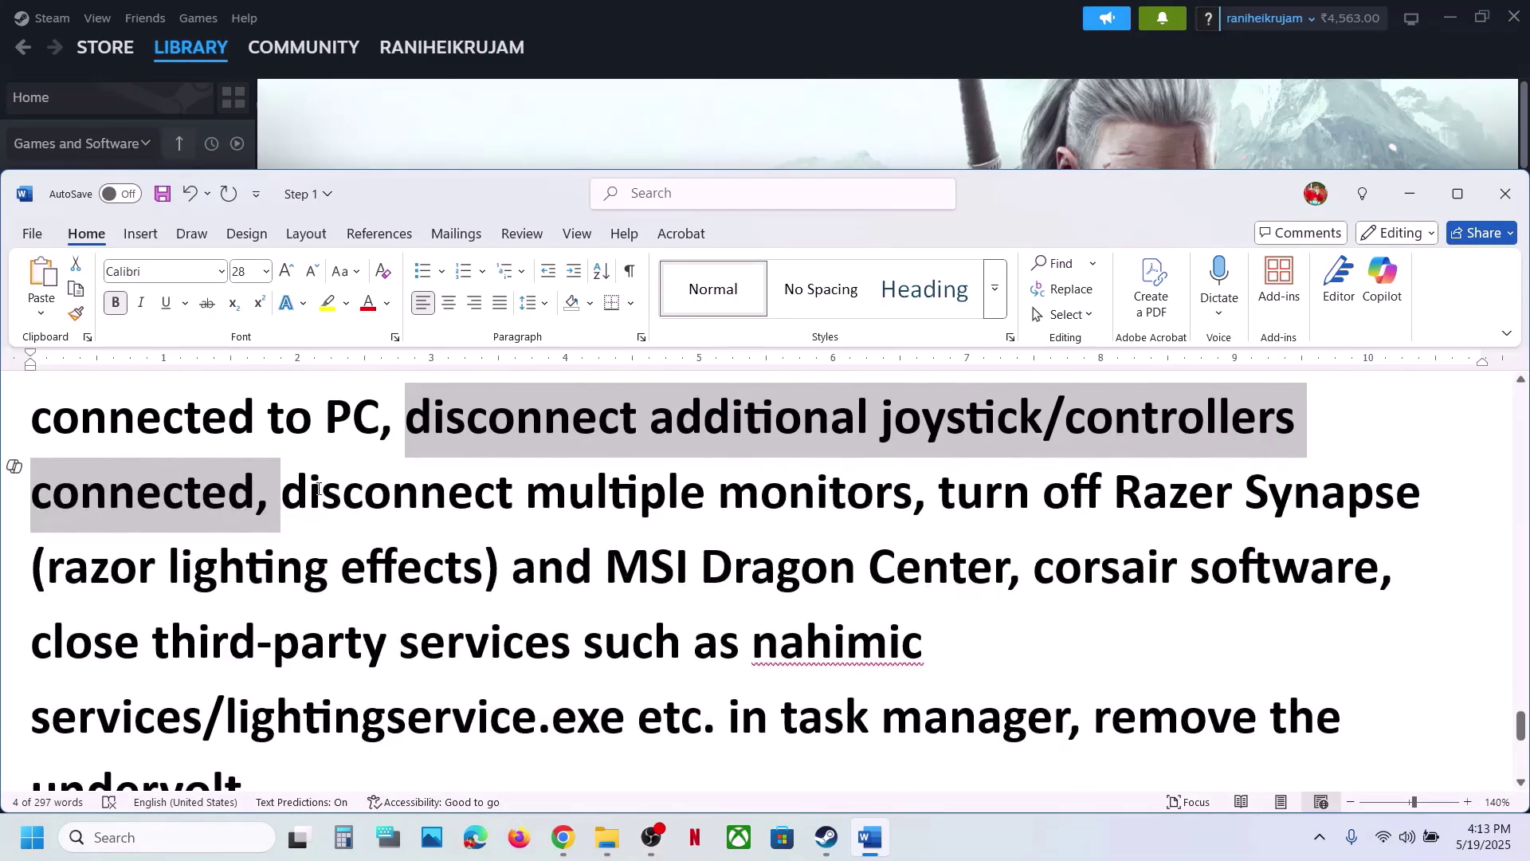
pyautogui.moveTo(400, 478); pyautogui.dragTo(1044, 649)
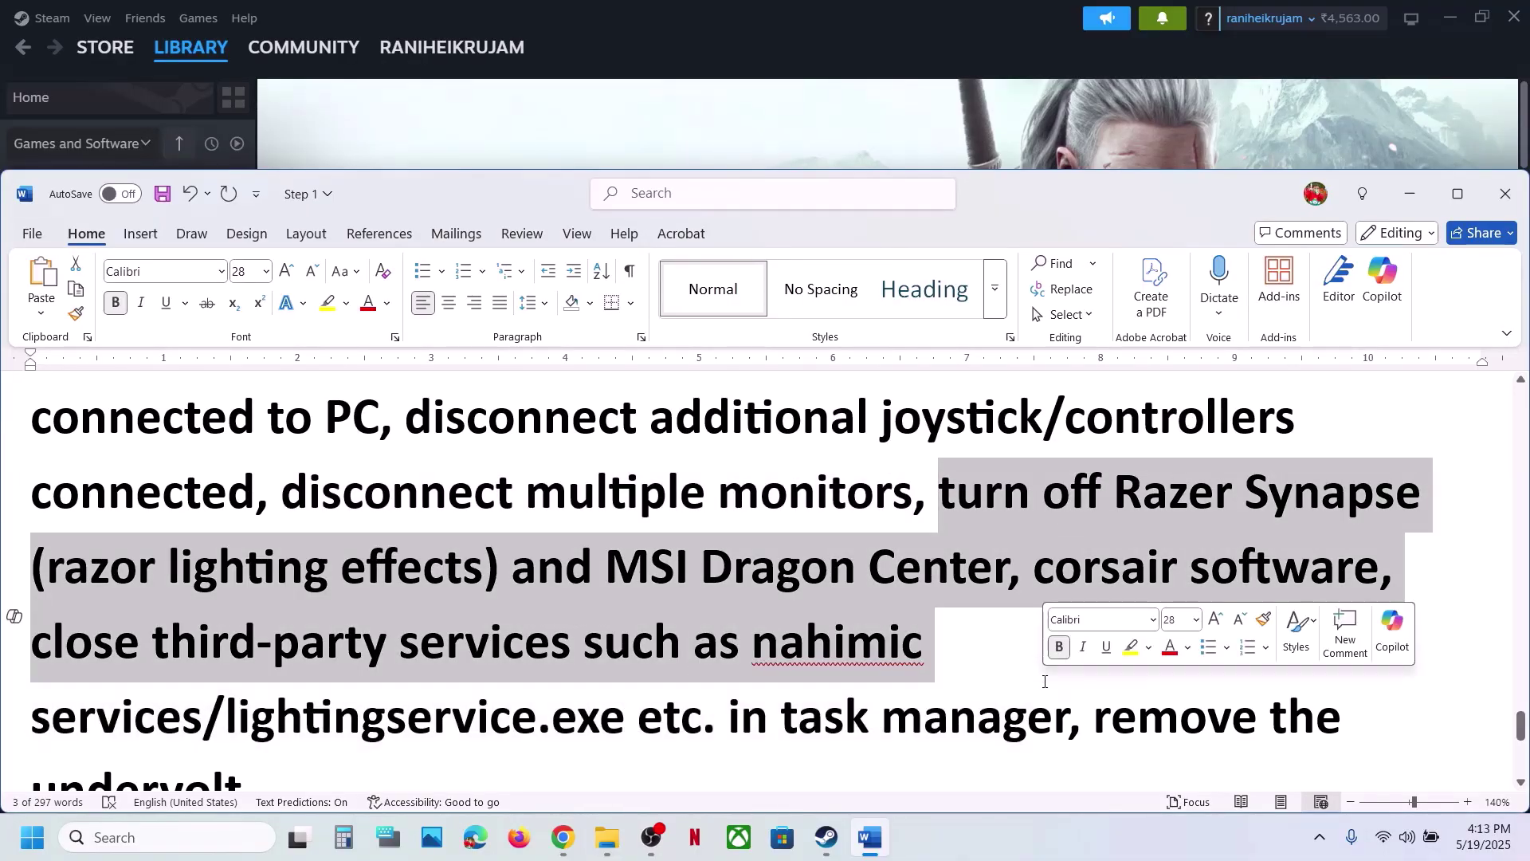
pyautogui.scroll(-1, 1045, 681)
pyautogui.scroll(-1, 1045, 681)
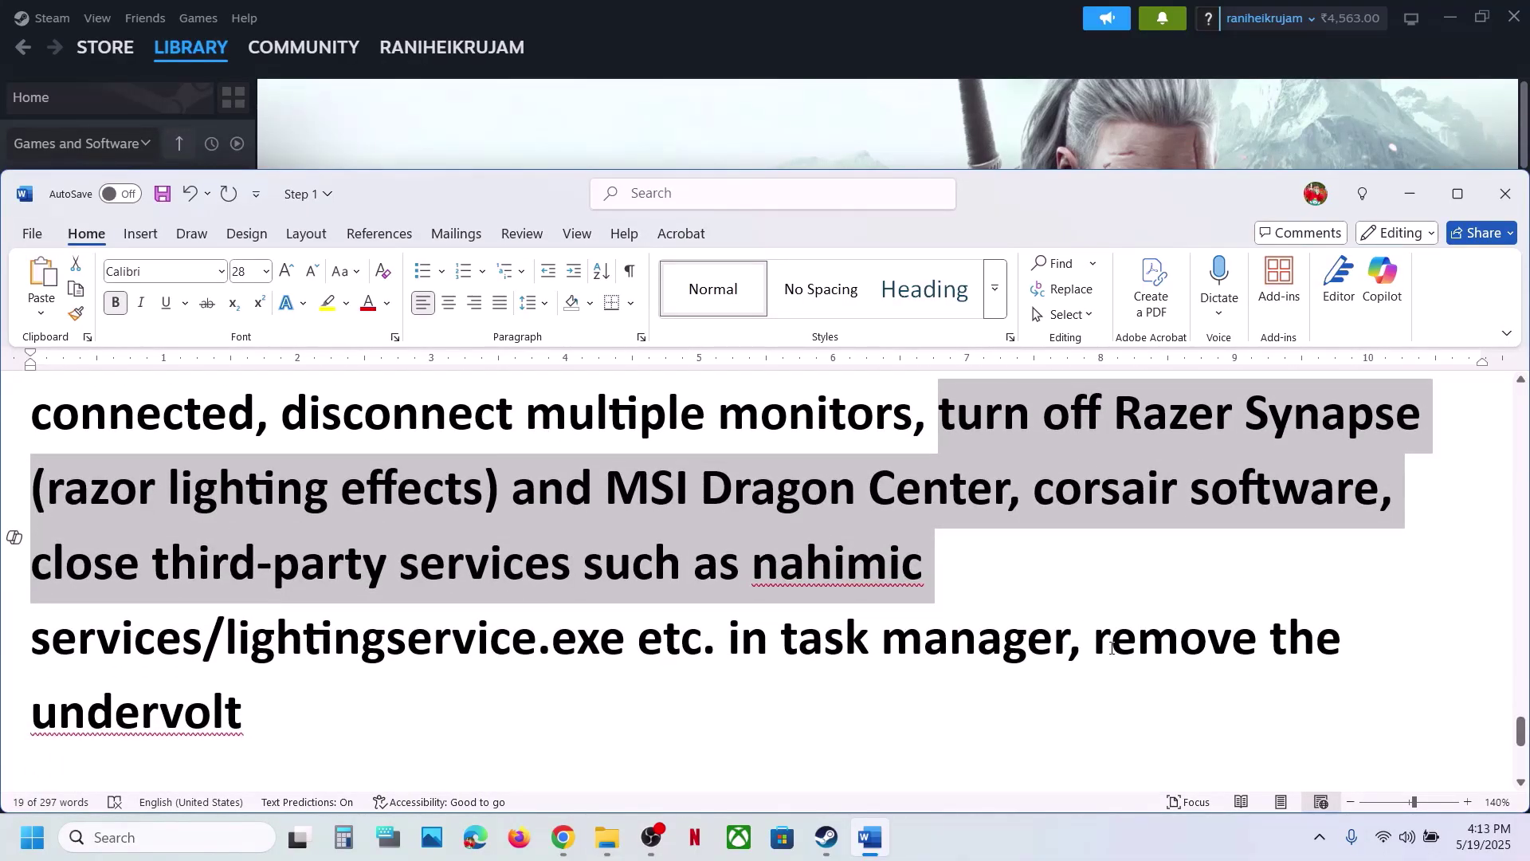
pyautogui.moveTo(1112, 648); pyautogui.dragTo(594, 705)
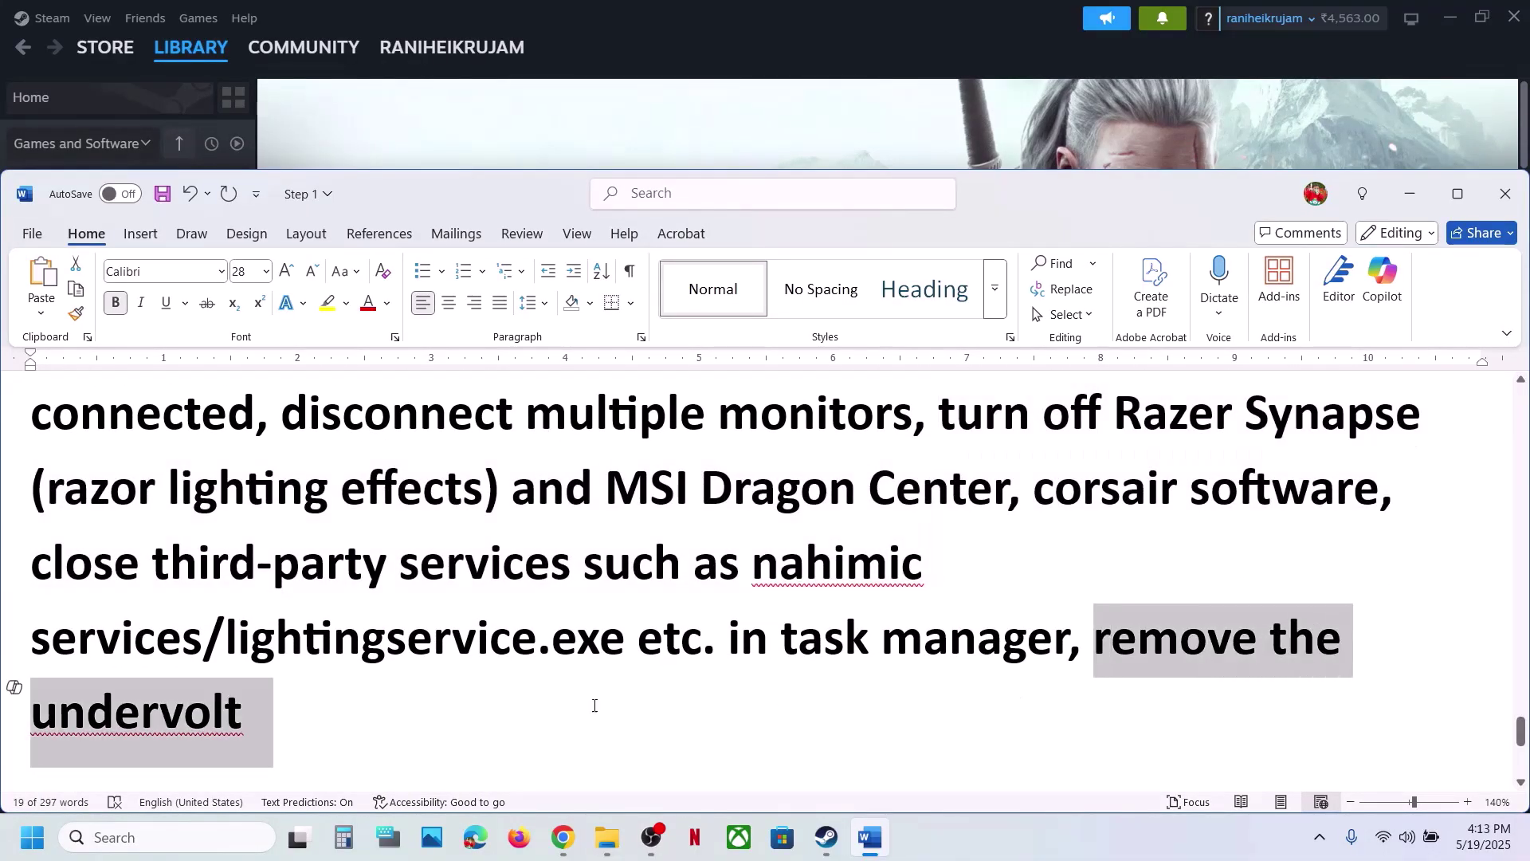
pyautogui.click(335, 710)
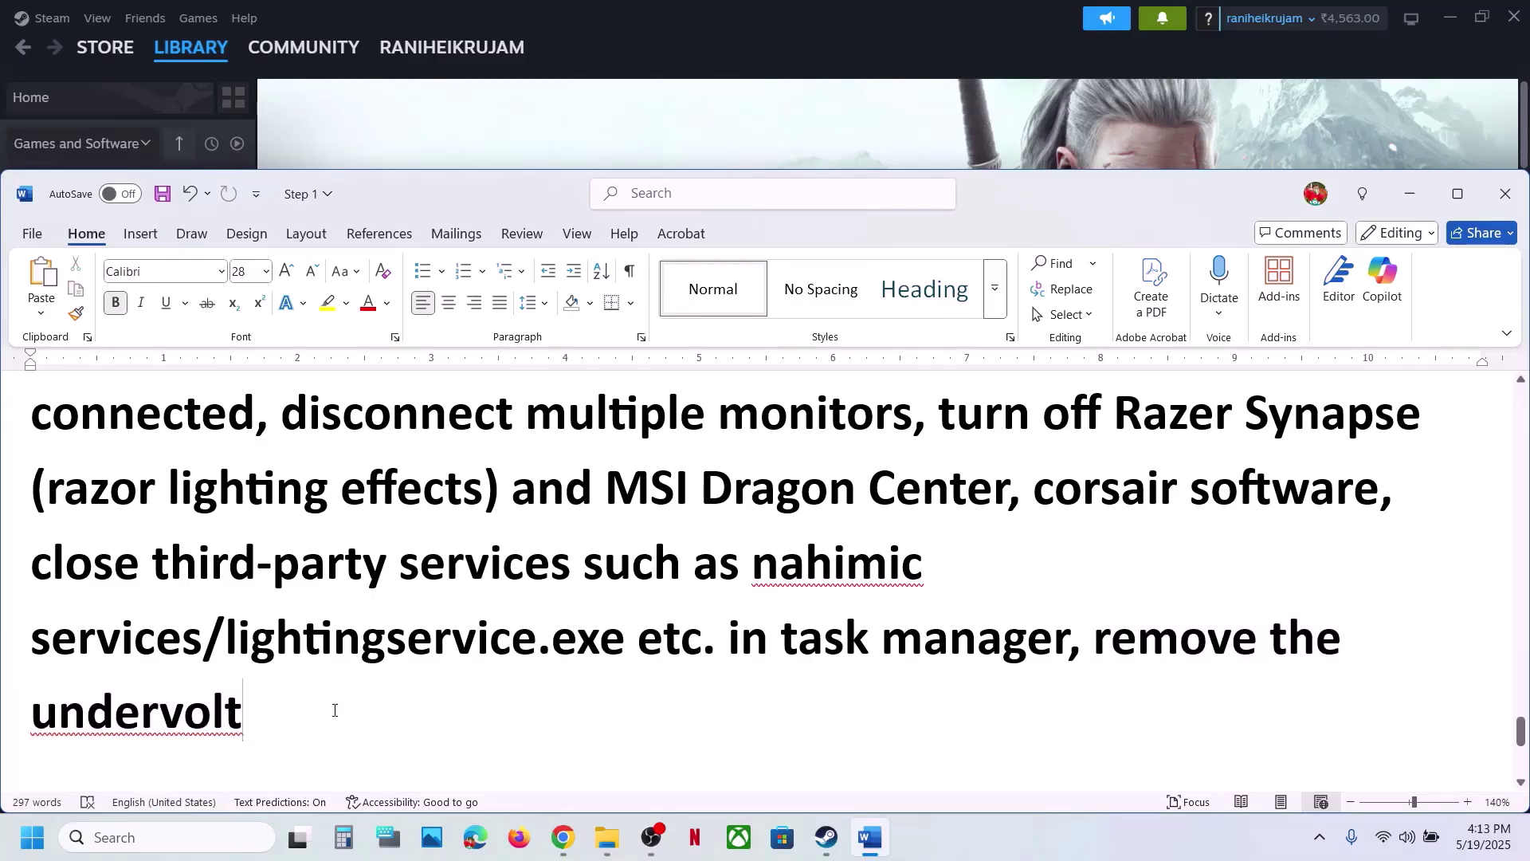
# Step: Go to Step 18 in the document and review the instruction on uninstalling the game and deleting its folder
pyautogui.scroll(-5, 335, 710)
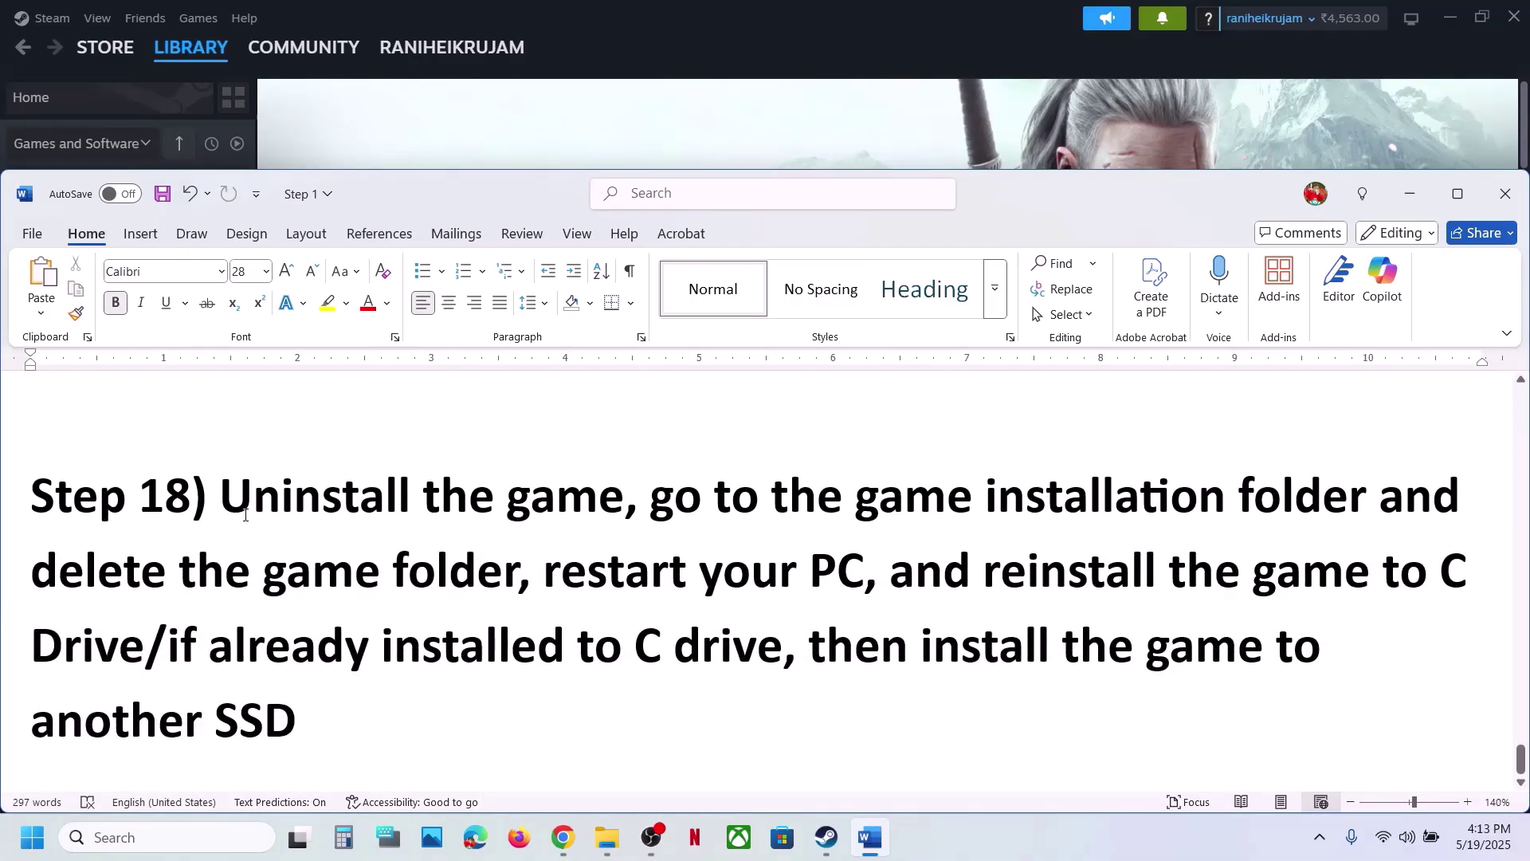
pyautogui.moveTo(245, 514); pyautogui.dragTo(468, 677)
pyautogui.click(463, 676)
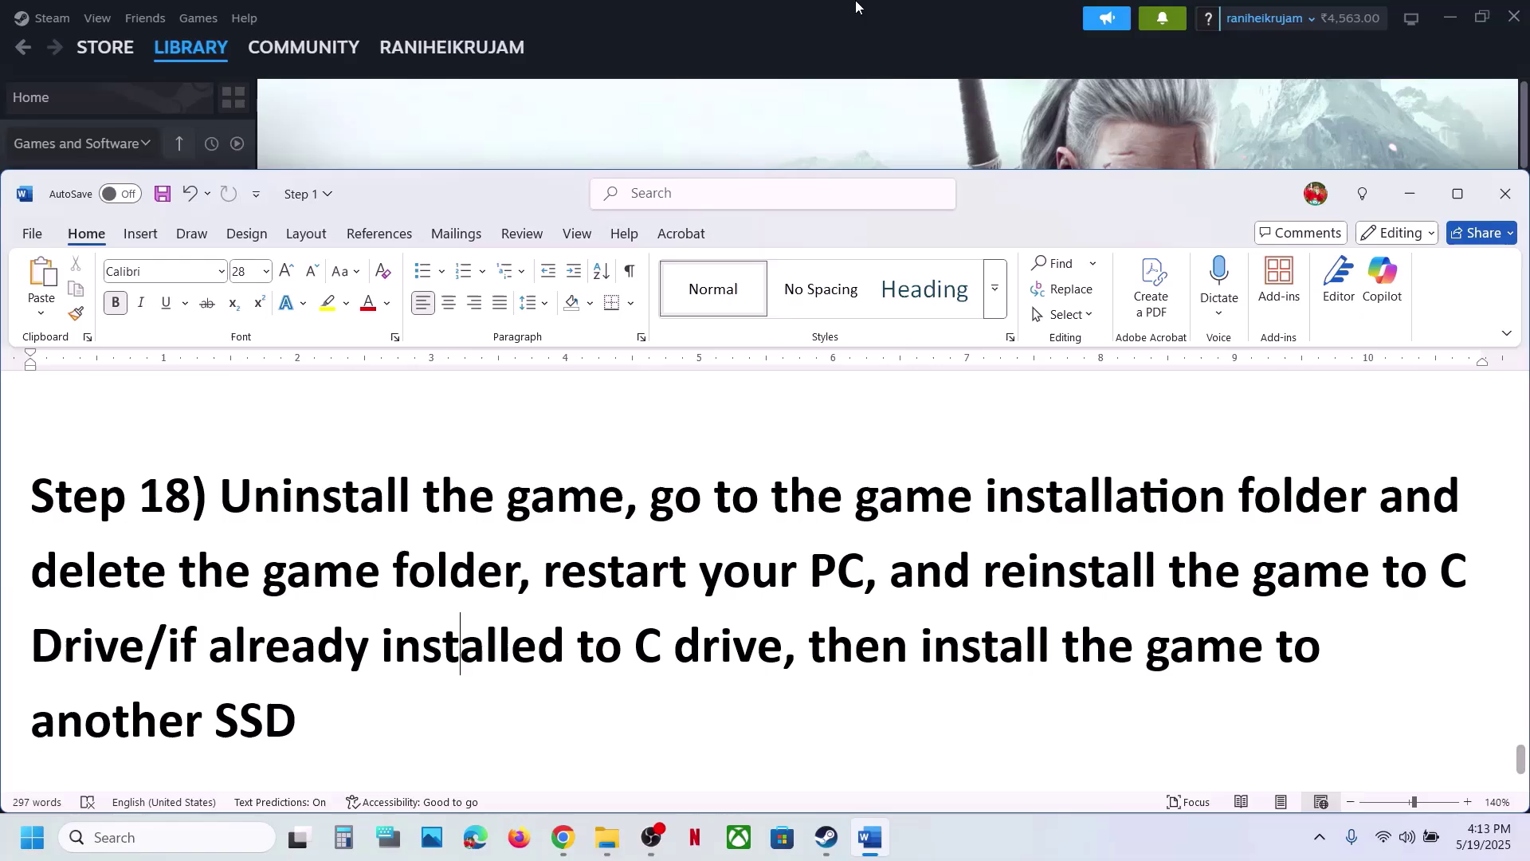
# Step: Switch to Steam and locate the uninstall option for The Witcher 3: Wild Hunt without running it
pyautogui.click(778, 93)
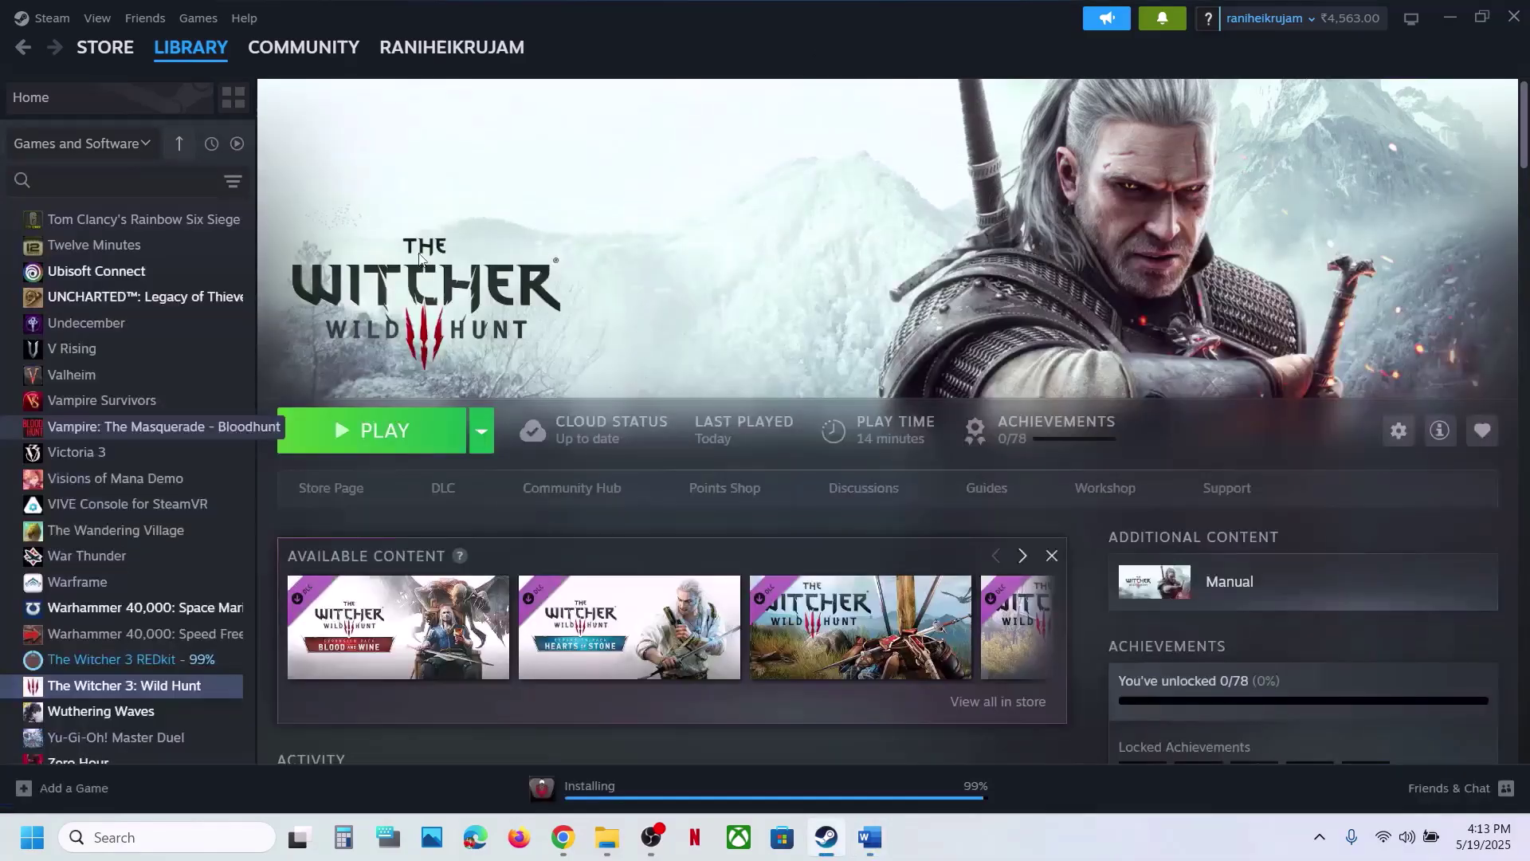
pyautogui.rightClick(102, 690)
pyautogui.moveTo(151, 629)
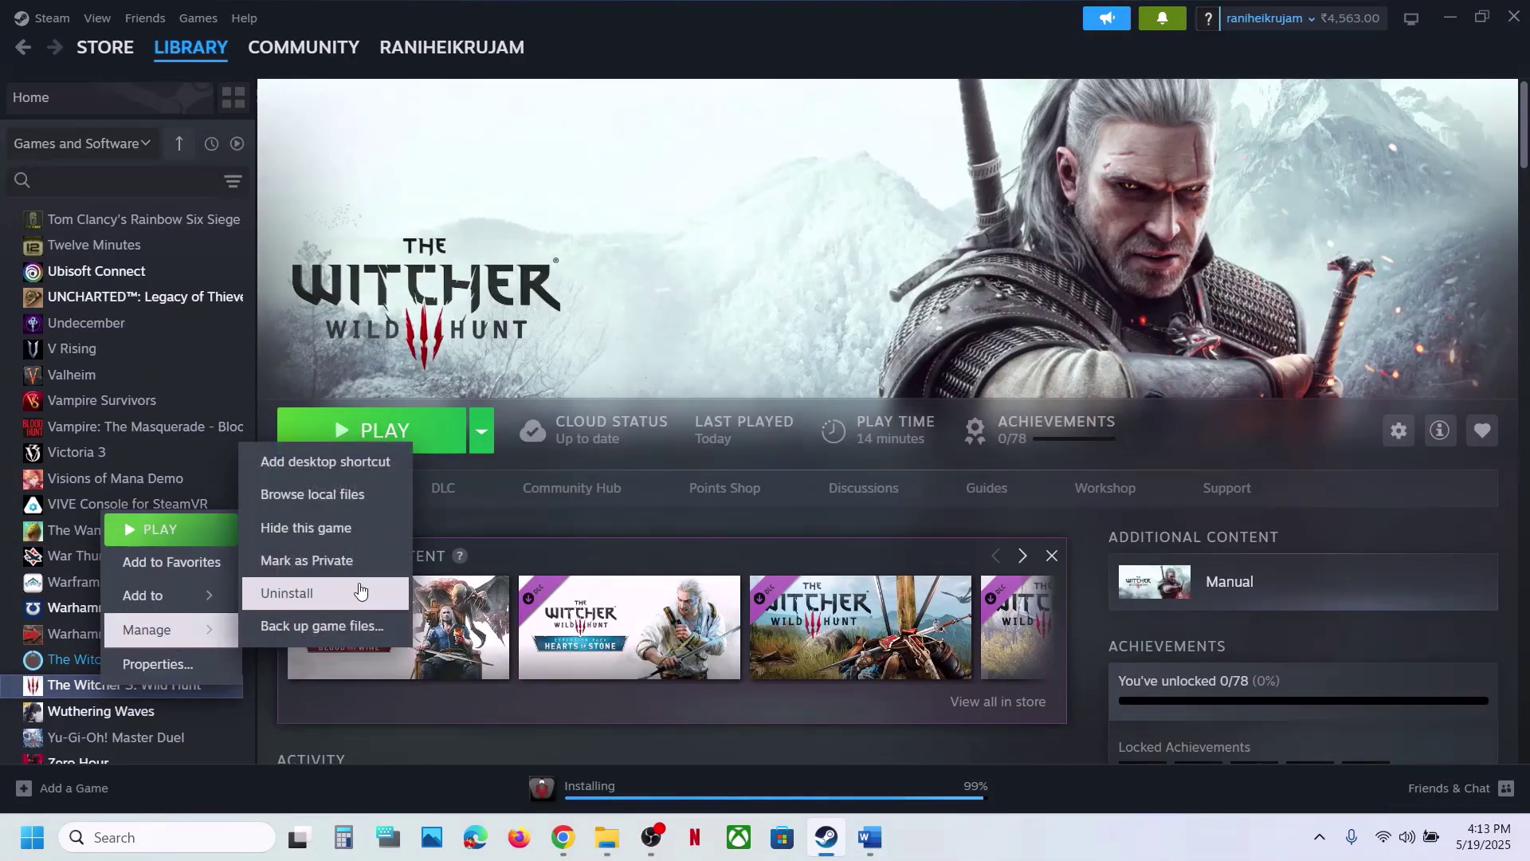
# Step: Return to the Word document and highlight "reinstall the game to C Drive" in Step 18
pyautogui.click(871, 838)
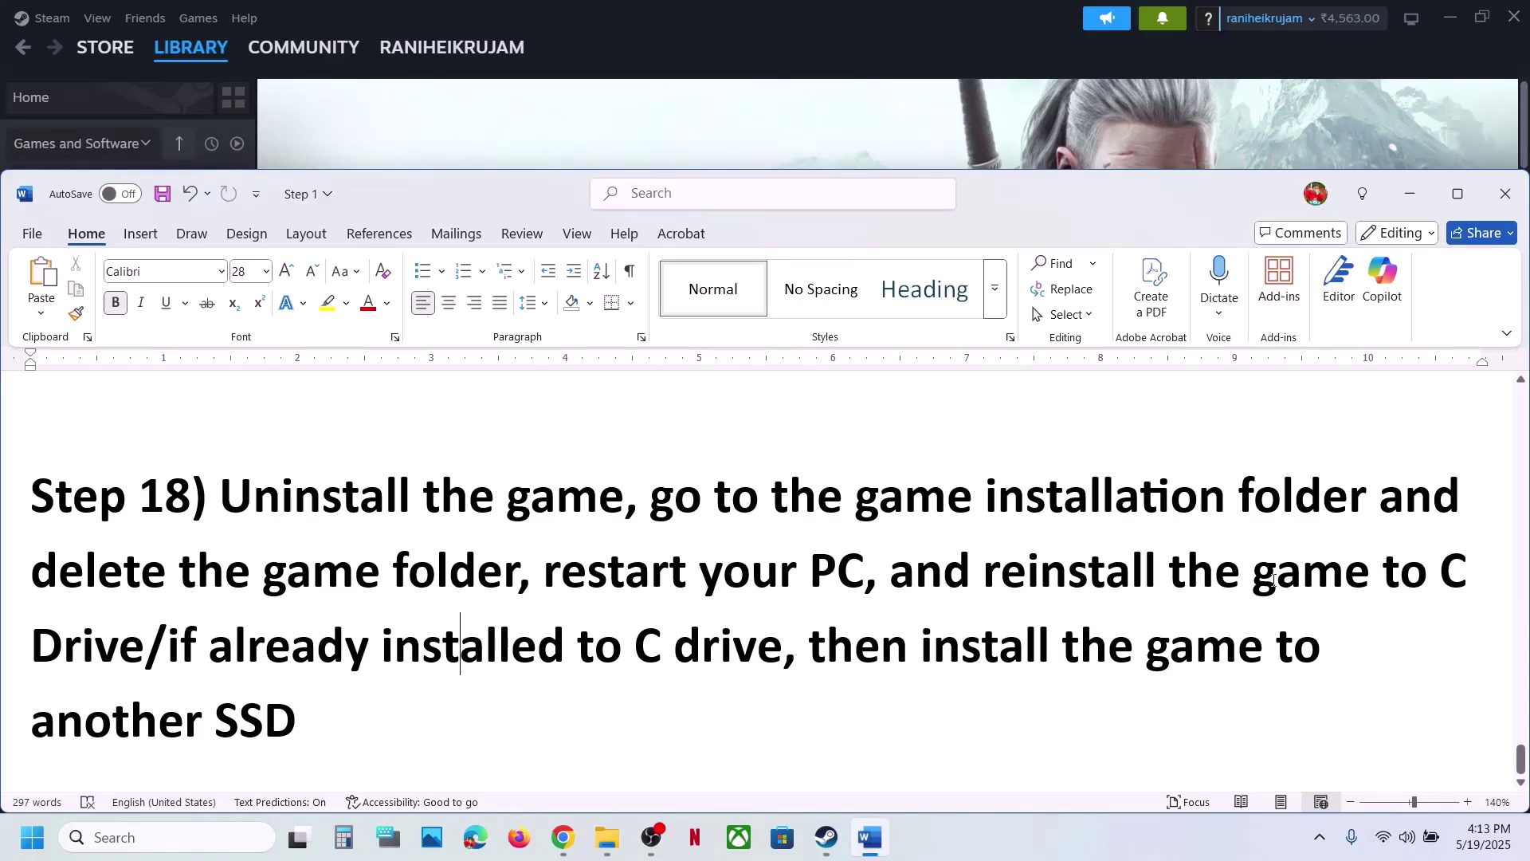
pyautogui.moveTo(1028, 570); pyautogui.dragTo(96, 633)
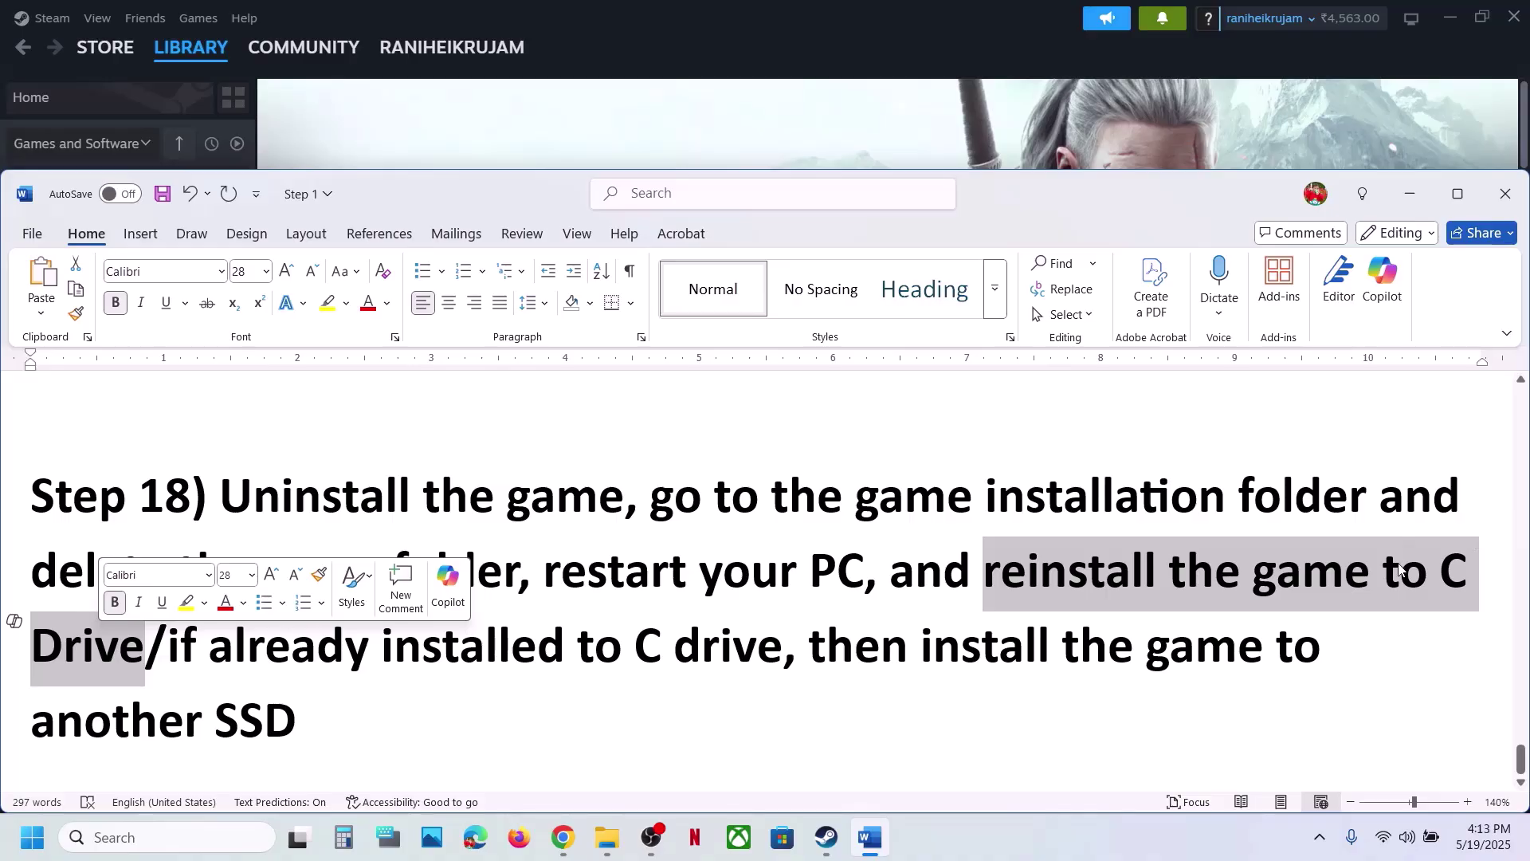